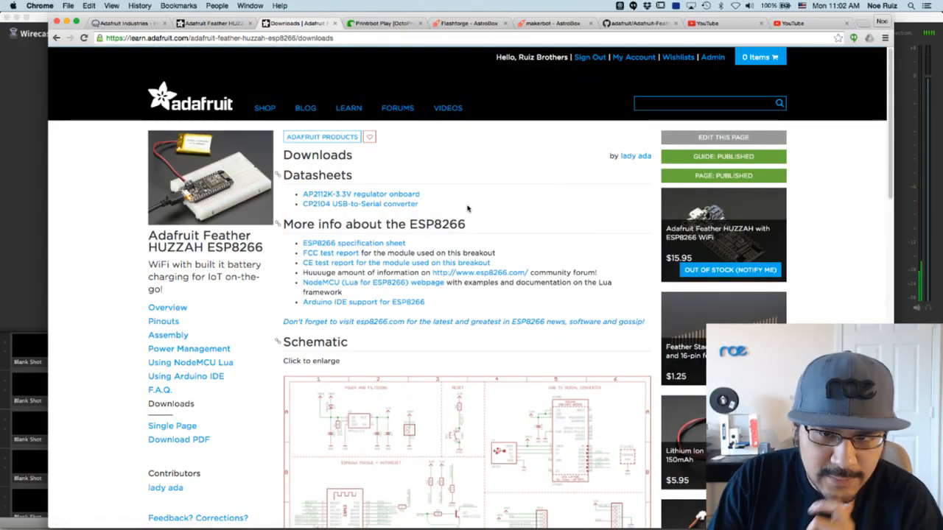
- Look over the Feather HUZZAH downloads page, and switch to the board layout in EAGLE
scroll(427, 212, down, 10)
scroll(427, 211, down, 3)
key(super+Tab)
key(super+Tab)
key(super+Tab)
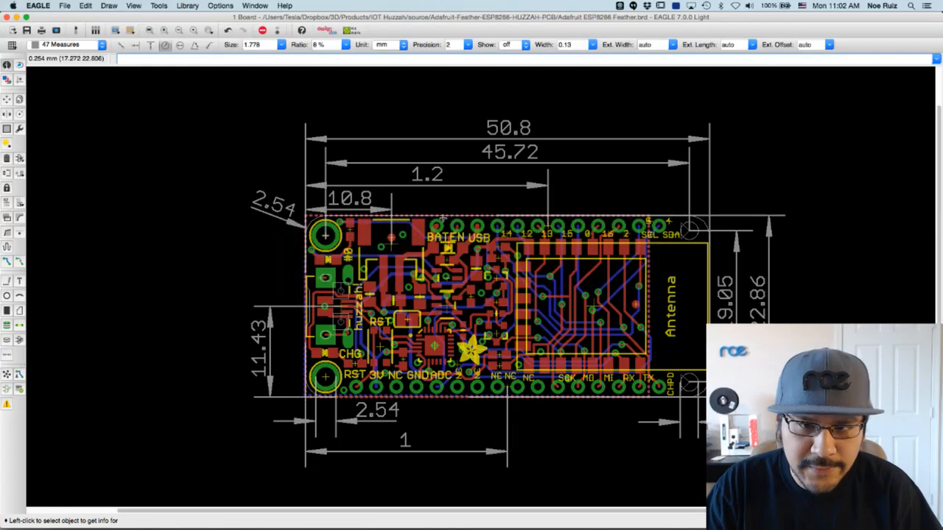
- Set the unit of the horizontal 1.2 dimension above the board to mm
scroll(471, 199, up, 2)
scroll(472, 198, down, 1)
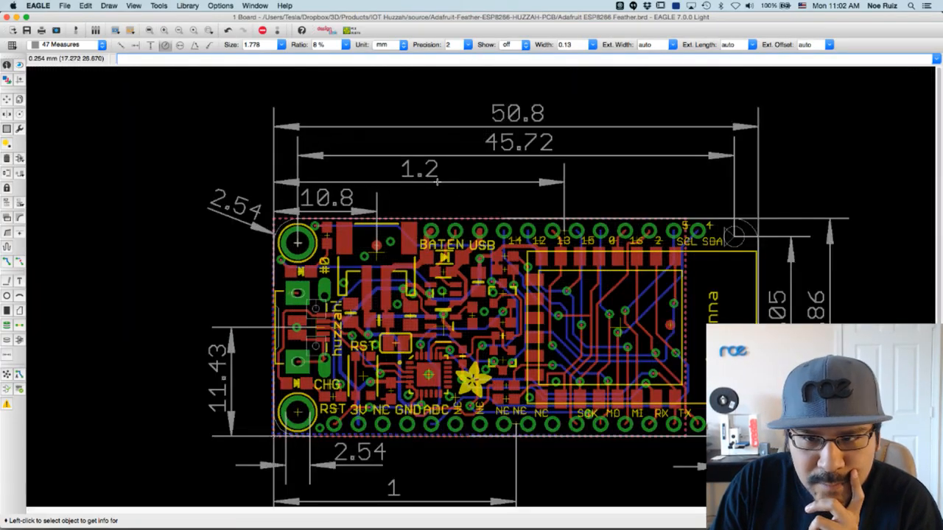
scroll(428, 178, up, 3)
scroll(479, 233, down, 4)
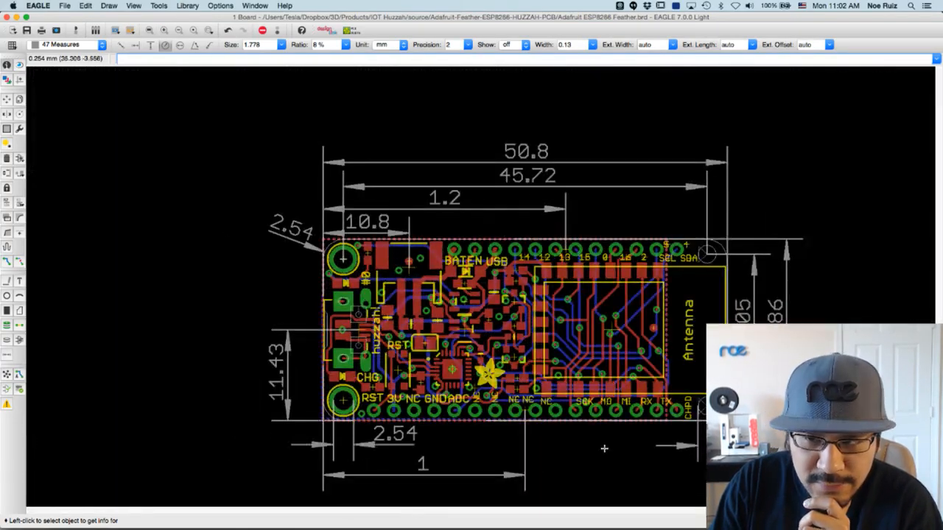
scroll(437, 227, up, 8)
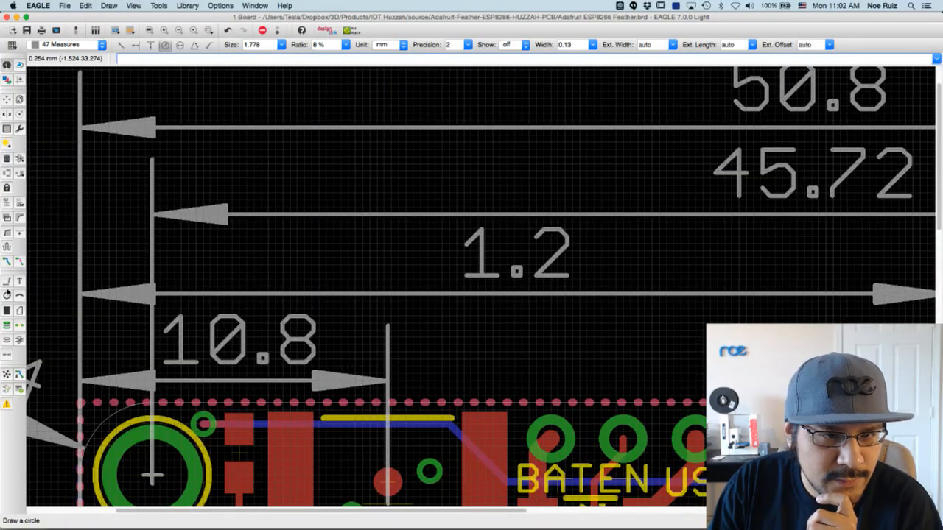
click(504, 278)
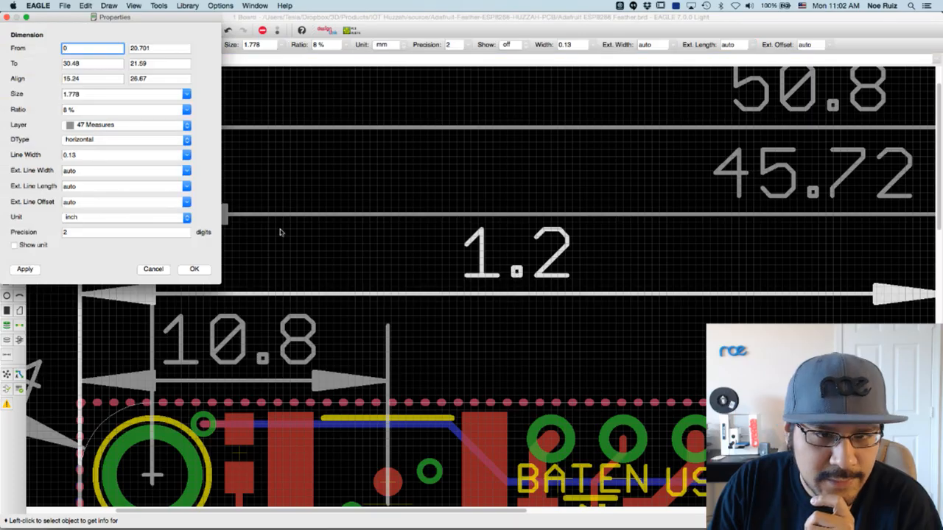
click(137, 220)
click(134, 204)
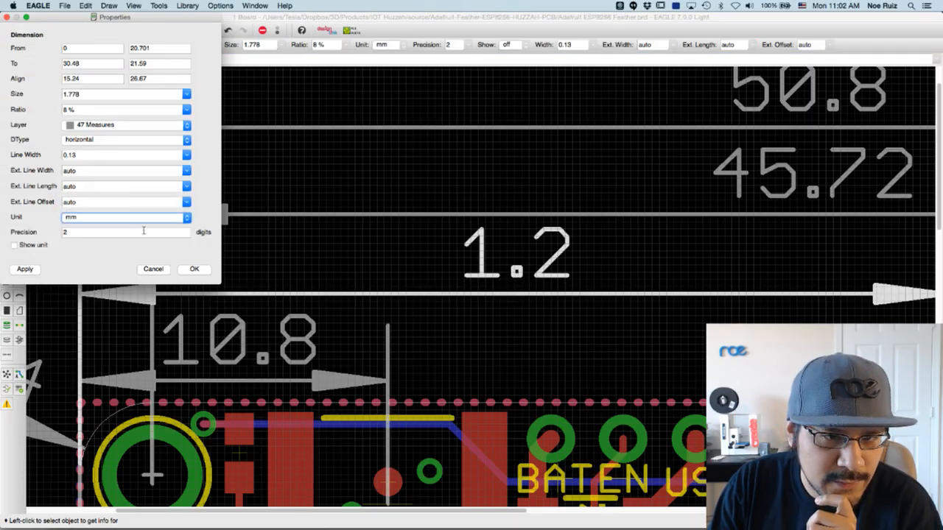
drag(132, 24, 425, 196)
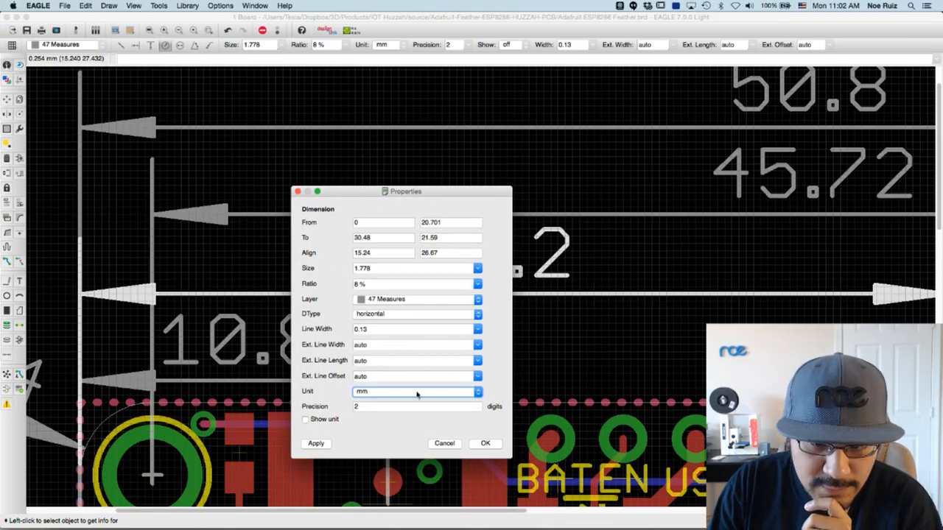
click(485, 442)
- Examine the board's outline, mounting hole and connector dimensions in millimetres
scroll(506, 332, down, 6)
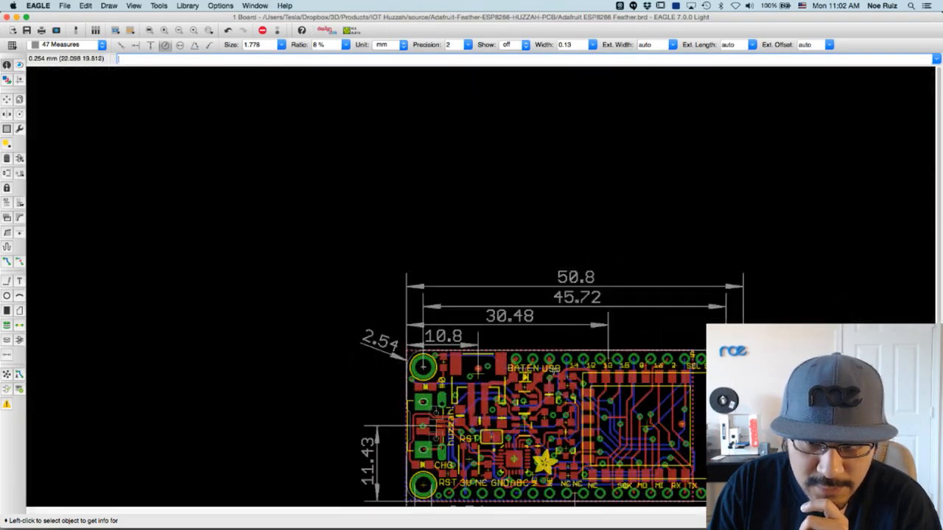
scroll(413, 254, up, 4)
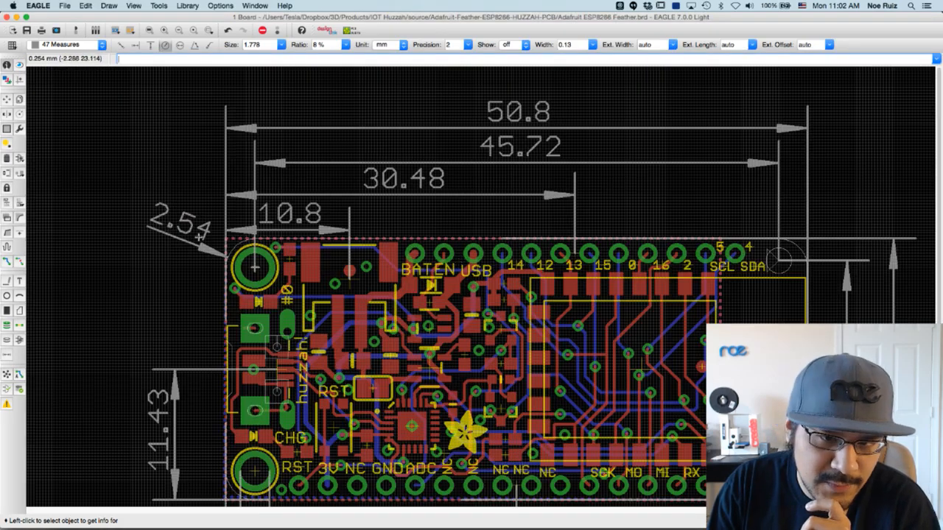
scroll(198, 236, up, 3)
scroll(169, 236, down, 3)
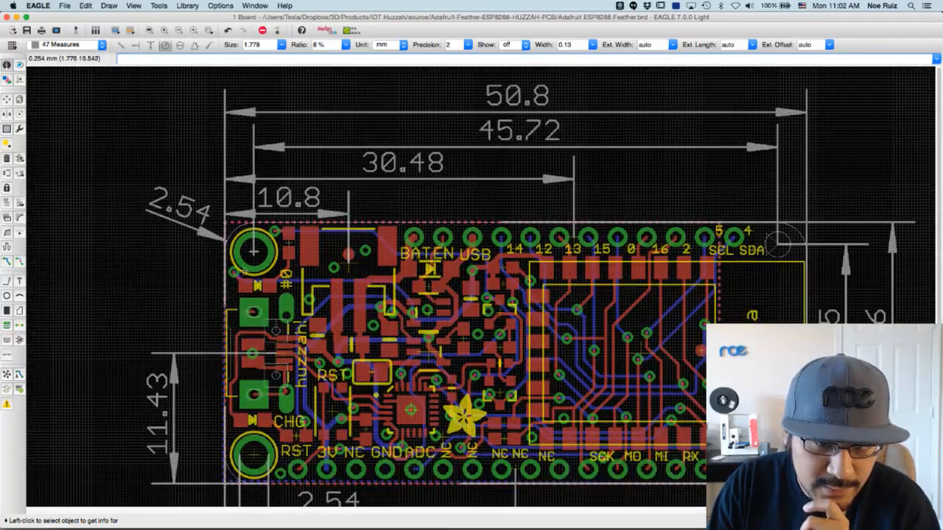
scroll(621, 261, down, 4)
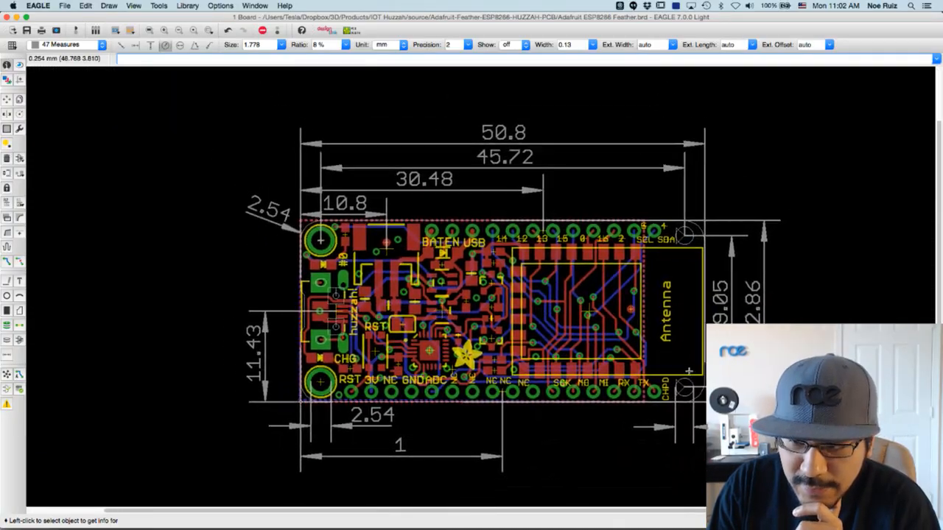
scroll(622, 259, up, 1)
scroll(597, 258, down, 2)
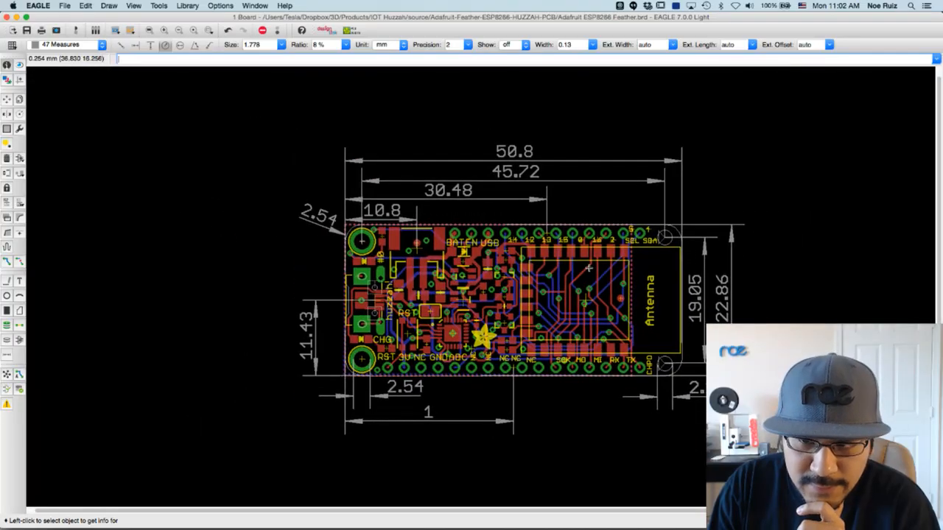
scroll(560, 254, up, 1)
- Switch to Fusion 360 and inspect the Feather HUZZAH and 1200mAh battery models
key(super+Tab)
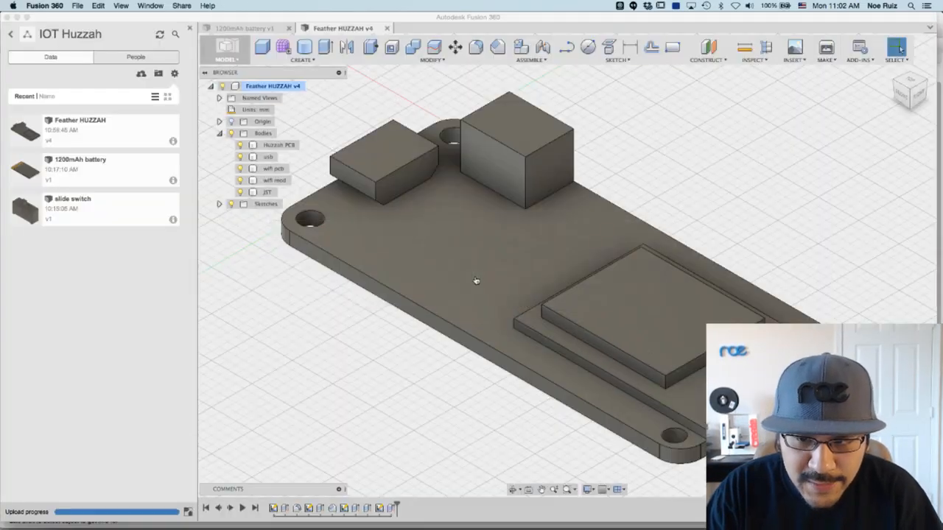
click(913, 82)
scroll(684, 169, down, 2)
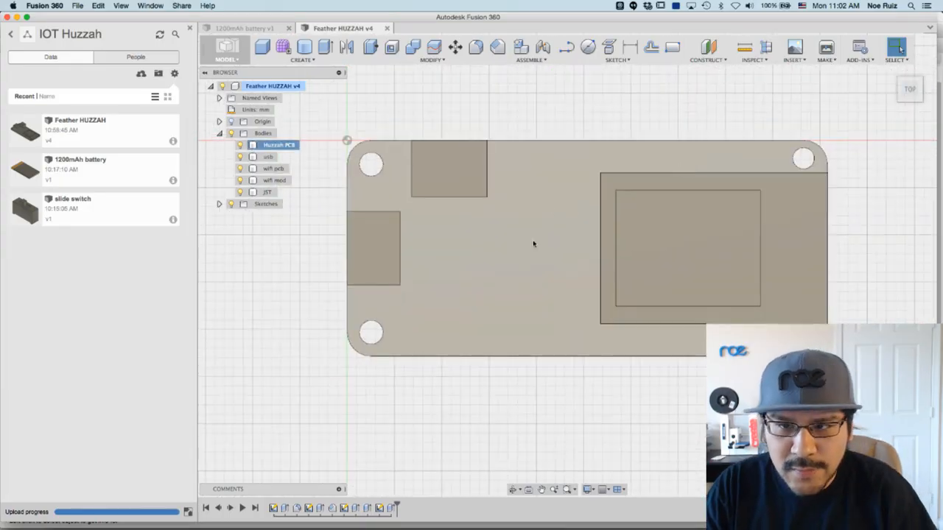
shift+middle_drag(560, 331, 657, 344)
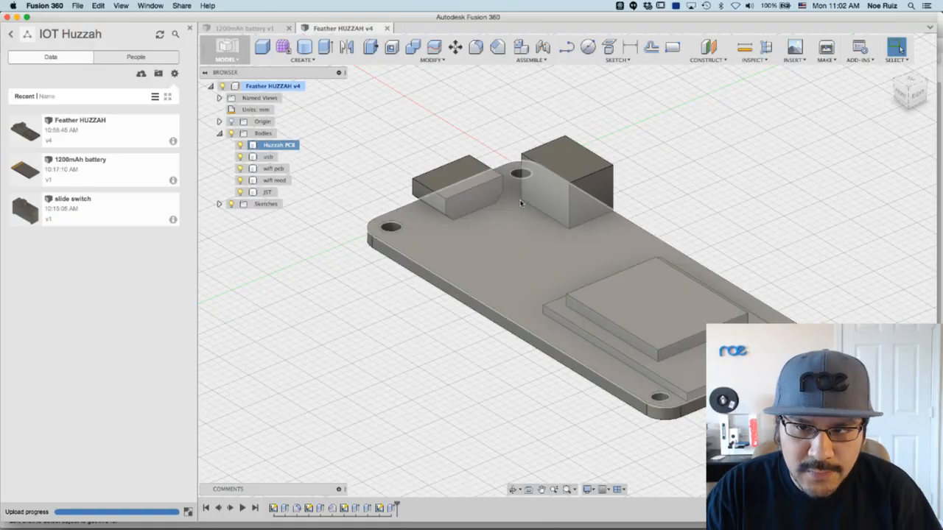
click(245, 28)
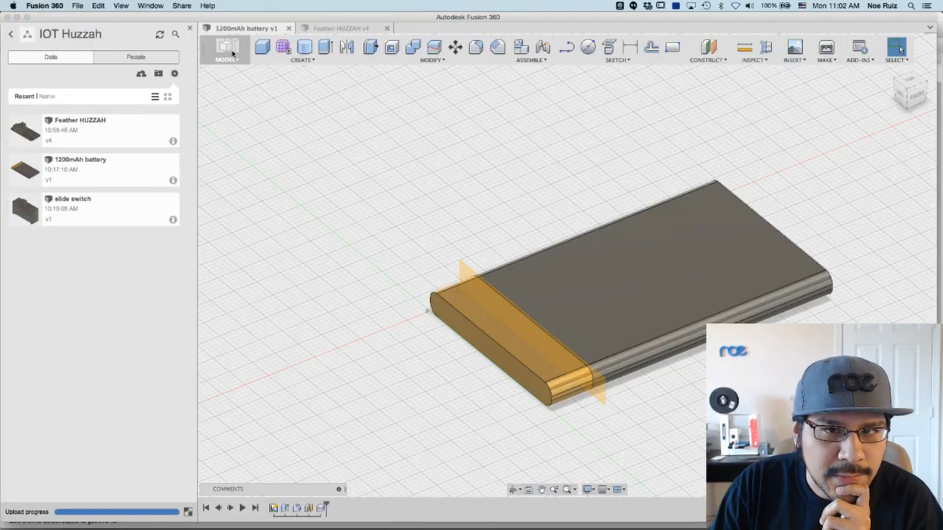
click(341, 28)
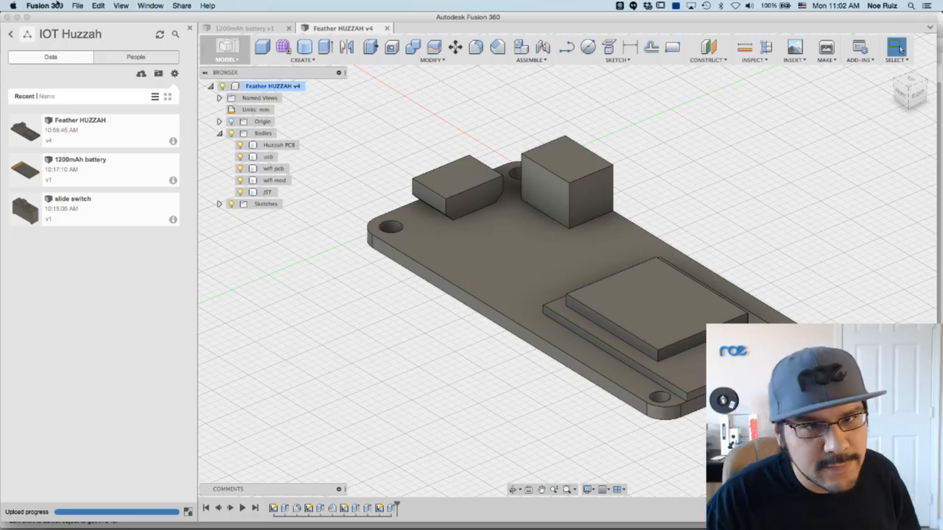
- Create a new design and save it as Huzzah Enclosure in the IOT Huzzah project
click(77, 5)
click(92, 18)
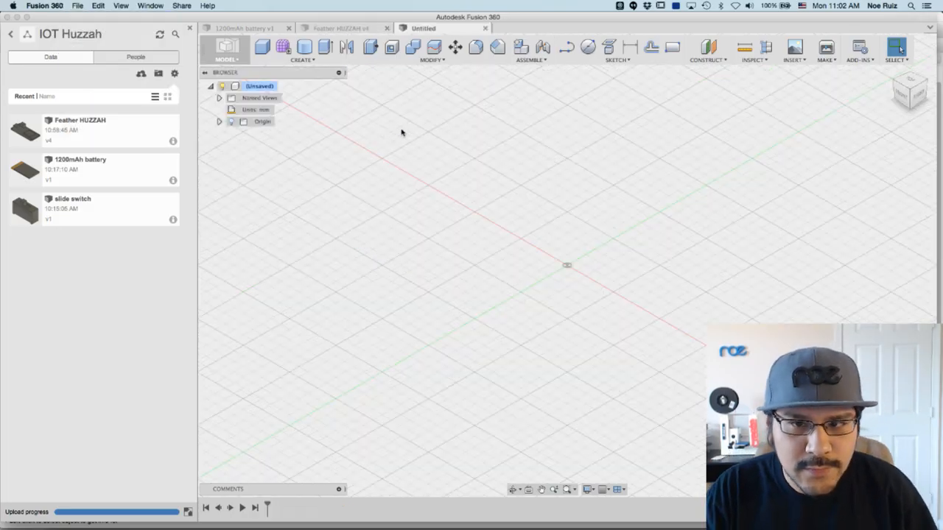
key(super+s)
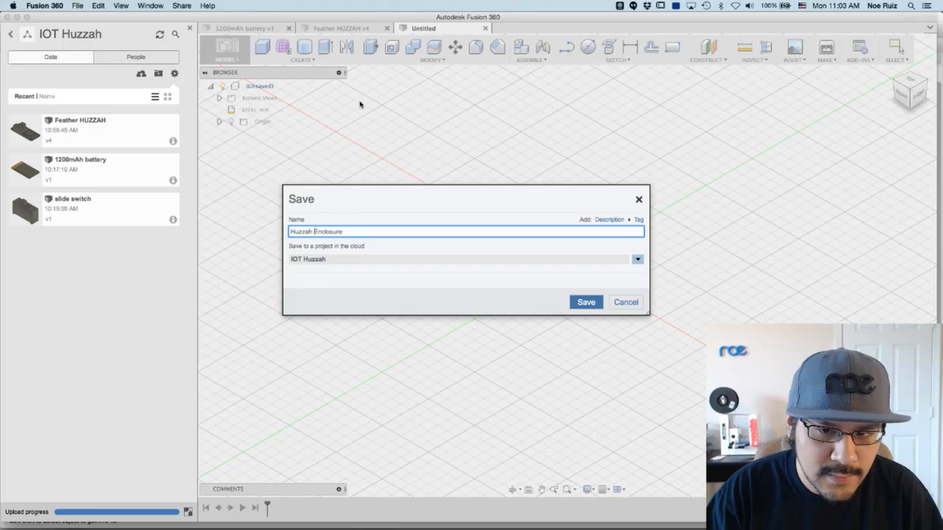
click(594, 302)
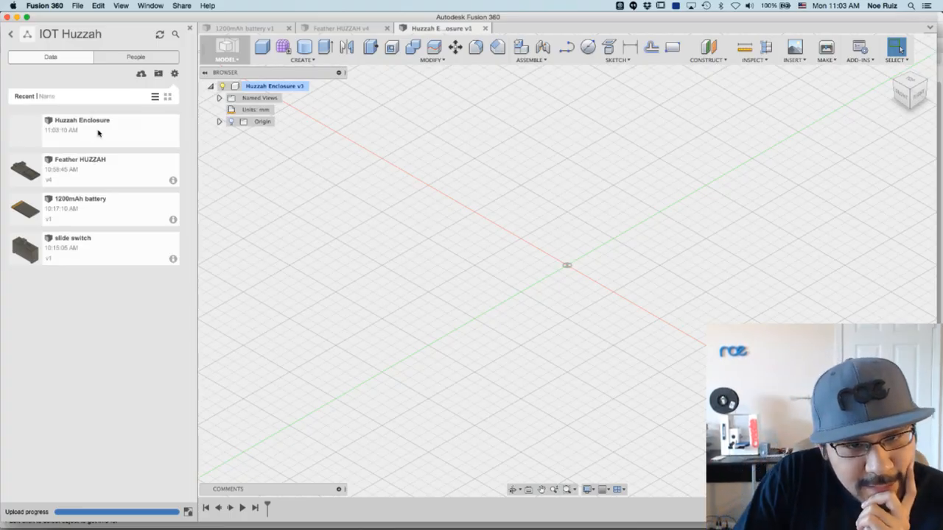
- Insert the Feather HUZZAH model into the enclosure design at its default position
right_click(113, 173)
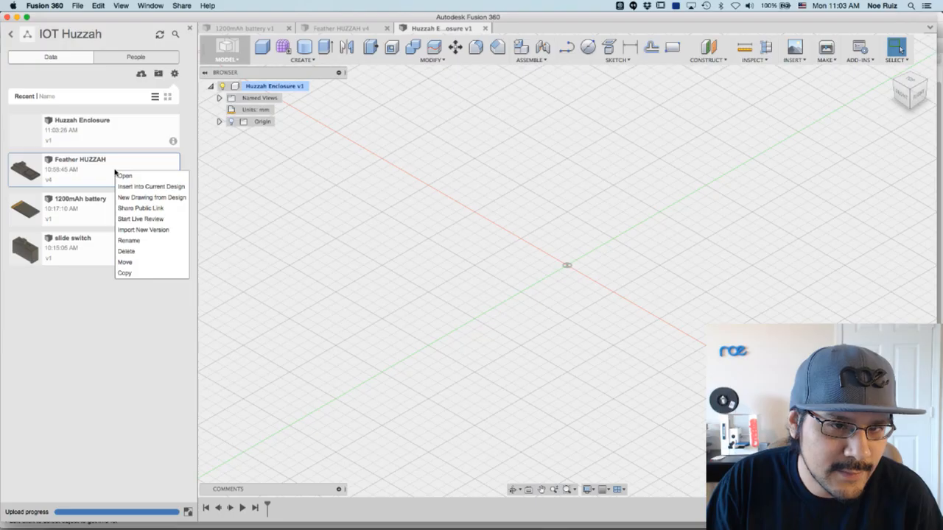
click(155, 187)
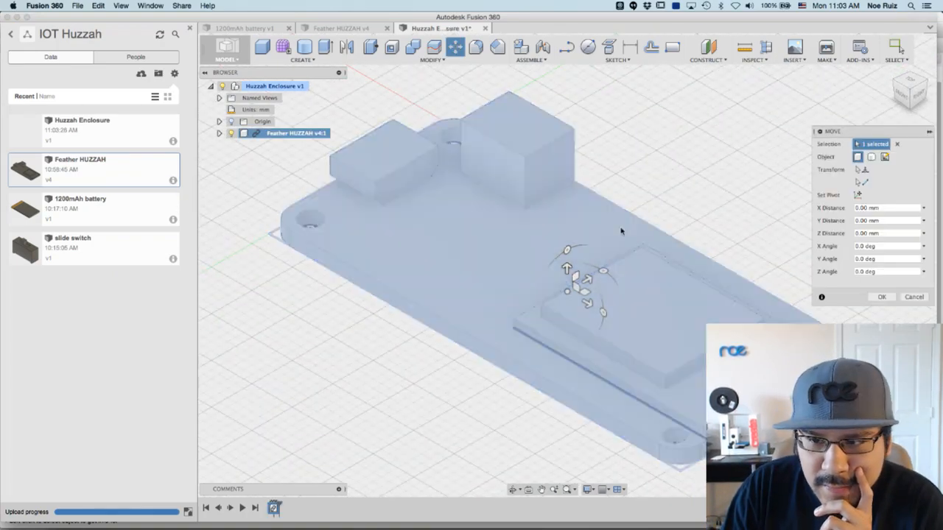
click(883, 297)
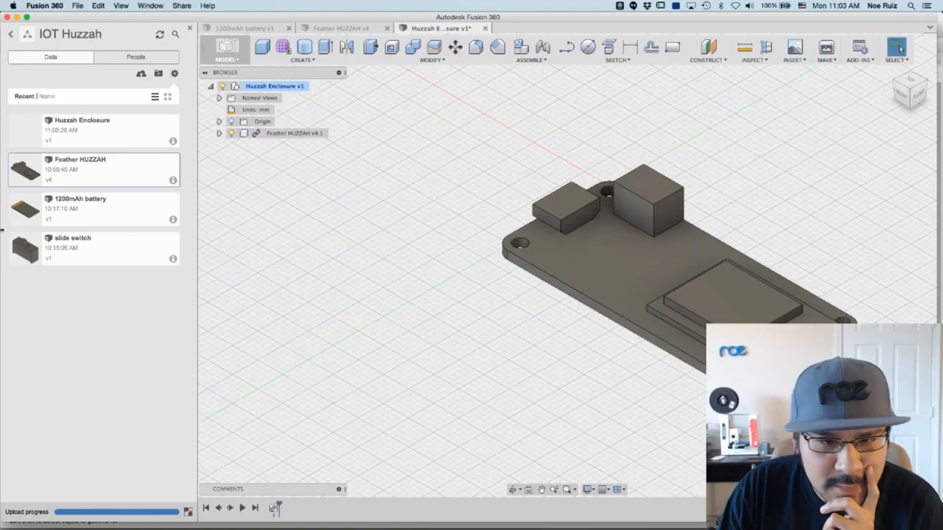
- Insert the 1200mAh battery into the enclosure design and move it 8 mm up in Z, above the board
right_click(132, 209)
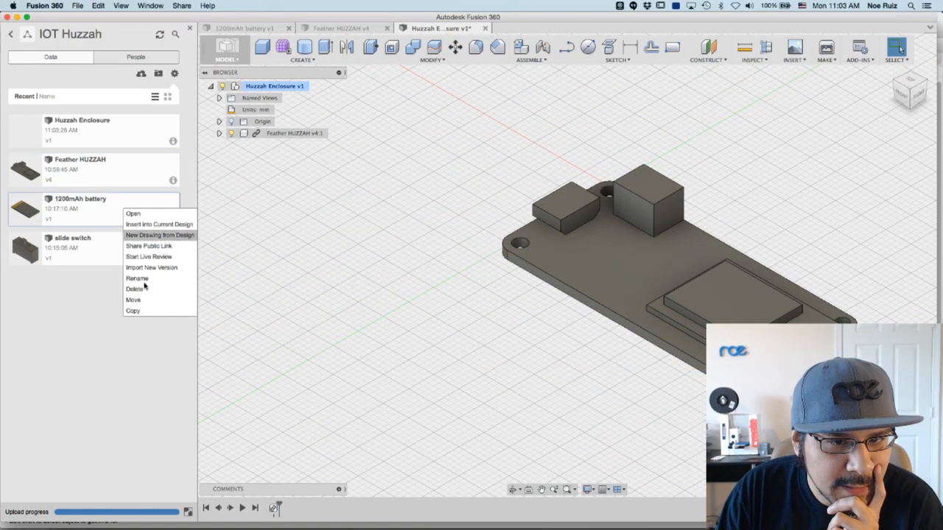
click(153, 224)
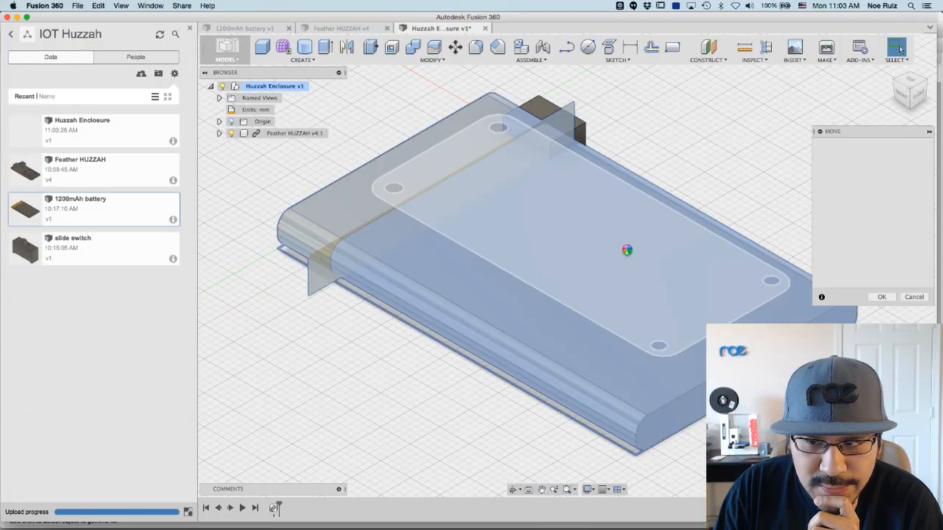
click(898, 98)
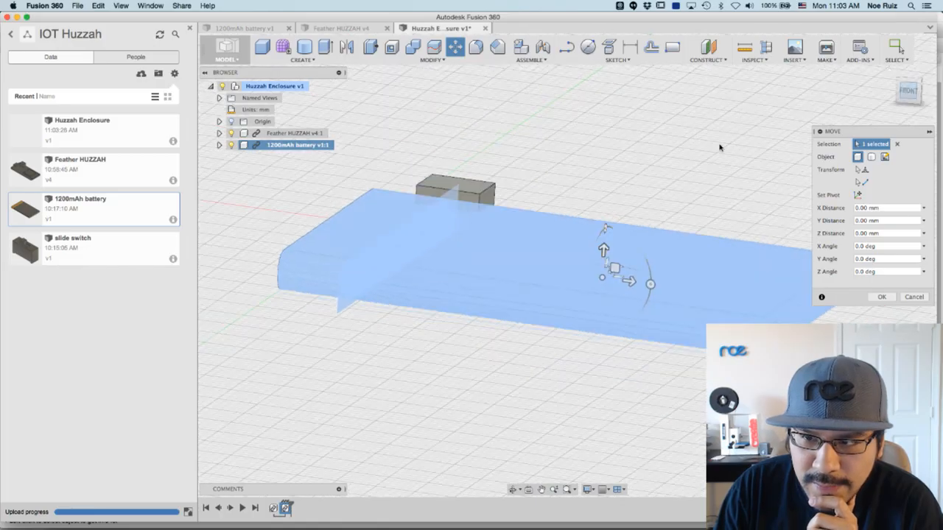
drag(605, 243, 604, 177)
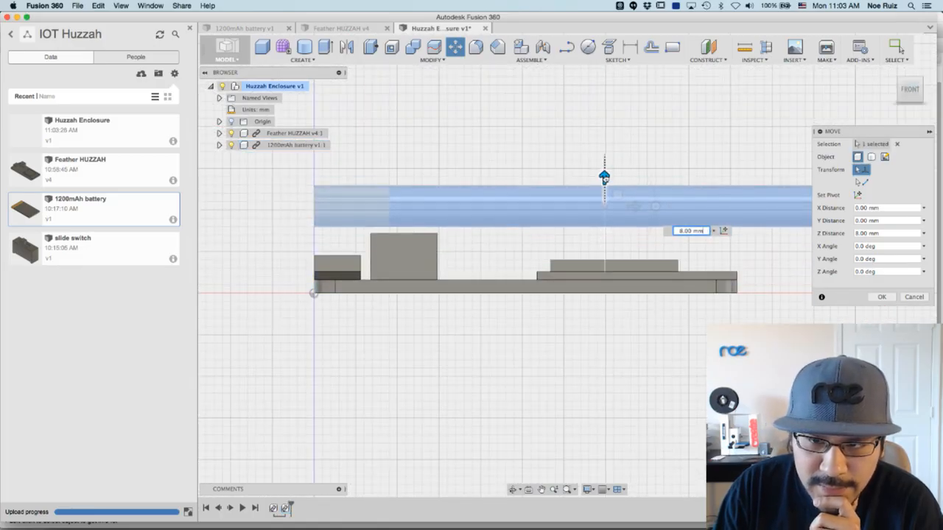
click(877, 297)
- Insert the slide switch into the enclosure design and move it -4 mm in Z, below the board
right_click(120, 244)
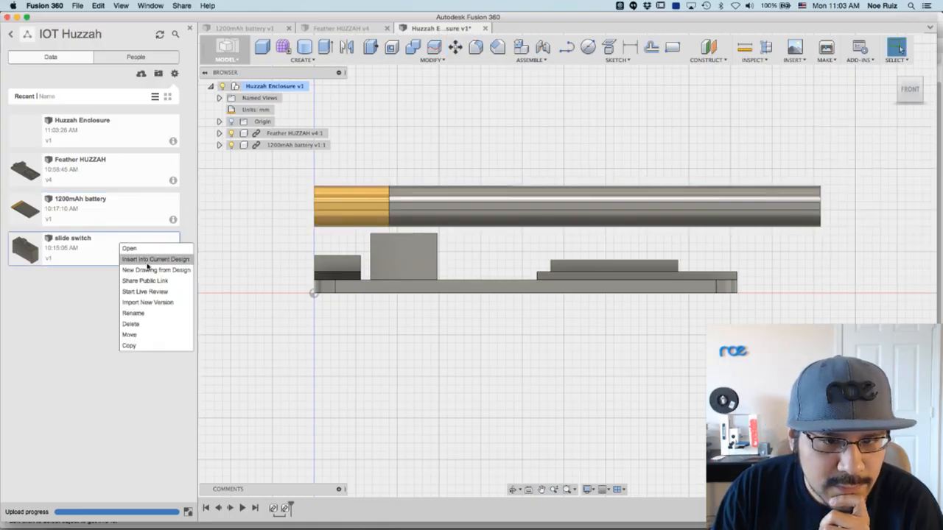
click(166, 260)
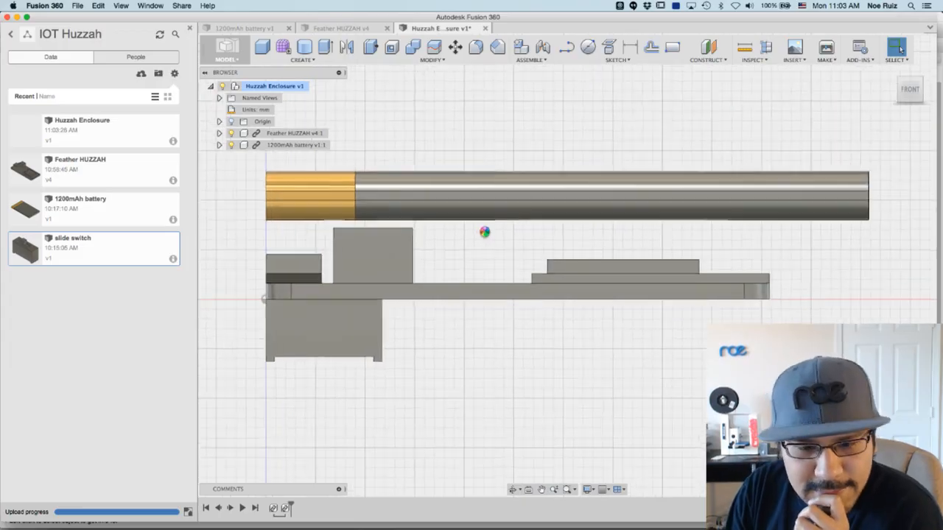
scroll(425, 270, down, 4)
scroll(347, 290, down, 3)
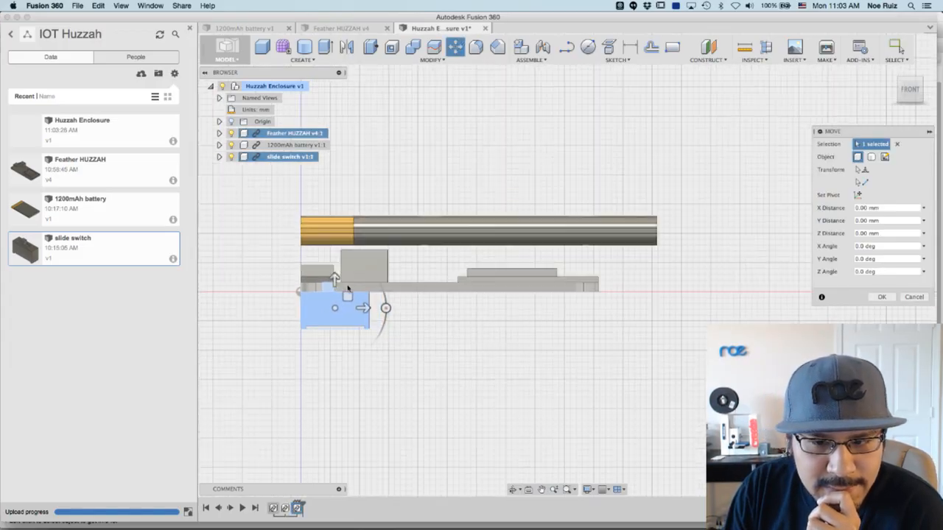
drag(334, 280, 334, 304)
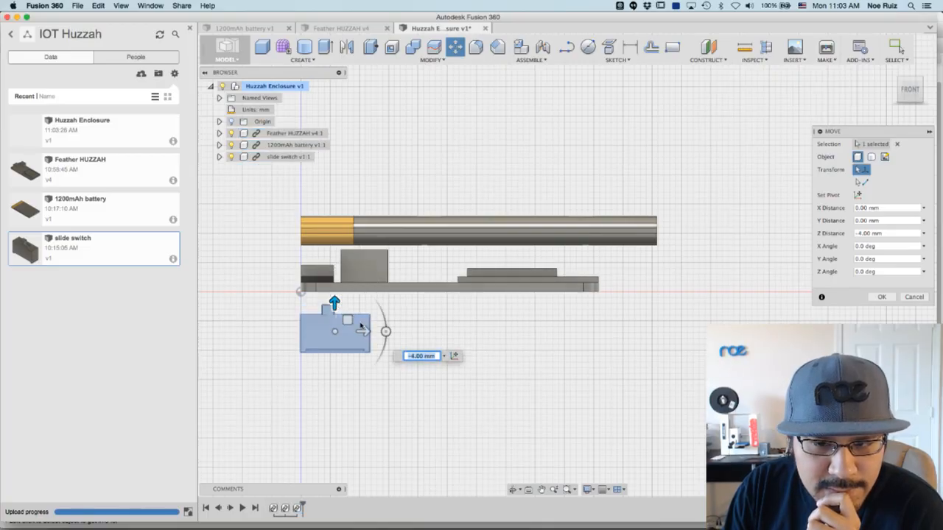
- Rotate the slide switch a quarter turn in the left view and place it sideways beyond the board's edge, with its slider facing outward
click(892, 90)
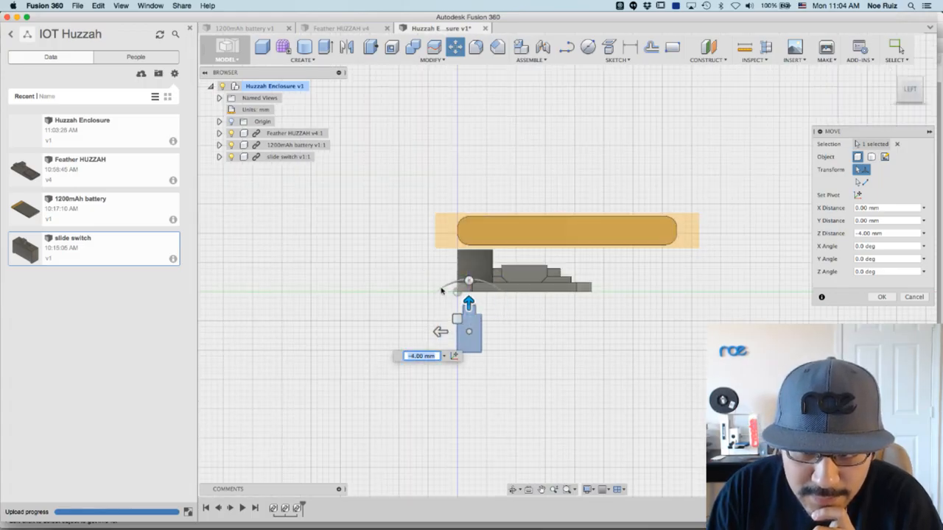
drag(436, 293, 684, 331)
click(871, 298)
- Try to hide the 1200mAh battery component's Construction folder from within the enclosure design
scroll(783, 262, down, 4)
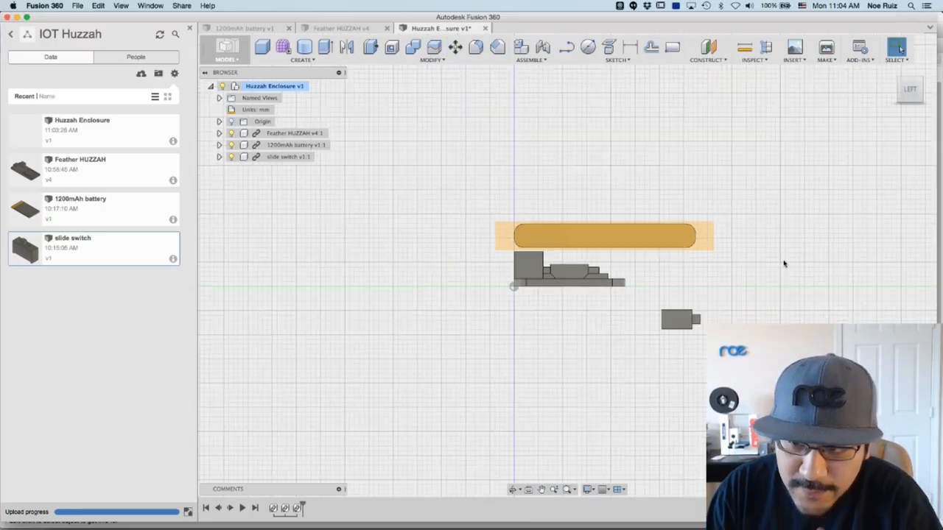
scroll(783, 260, up, 3)
shift+middle_drag(783, 260, 735, 274)
scroll(326, 300, up, 5)
scroll(412, 213, up, 5)
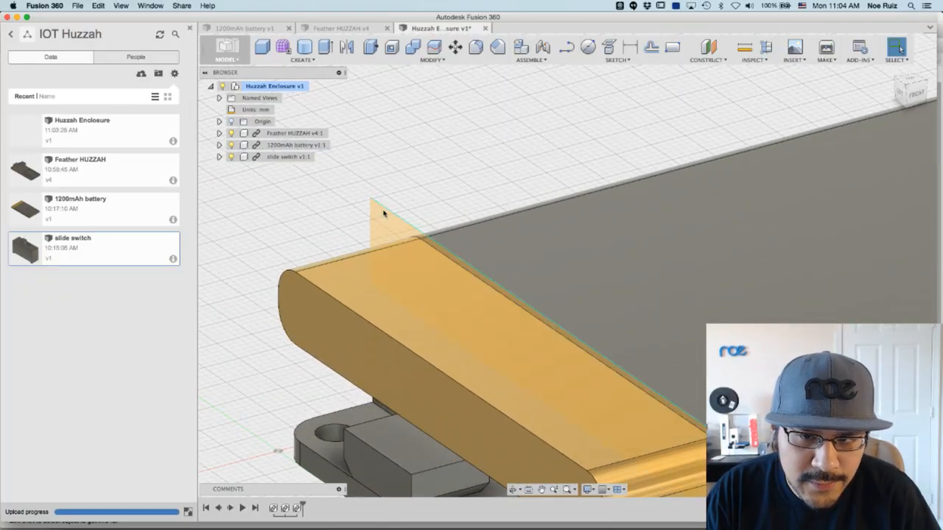
click(219, 146)
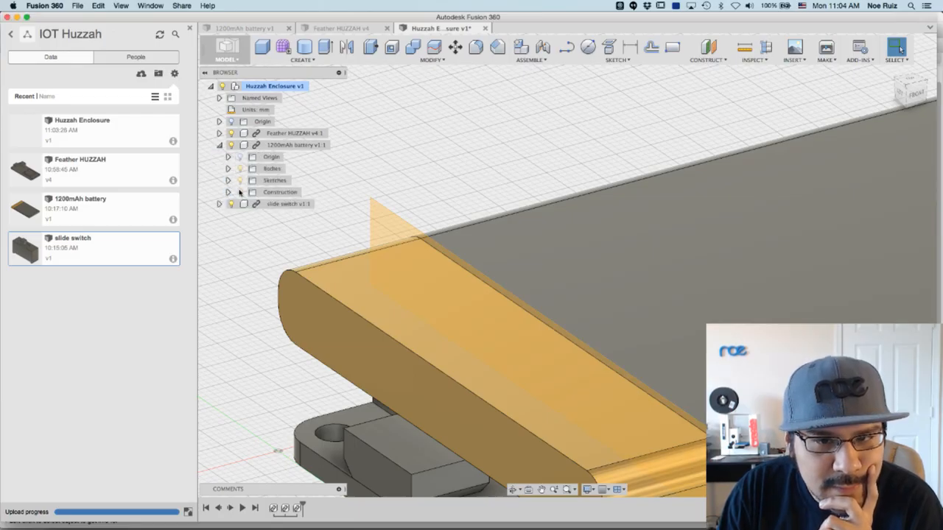
click(240, 192)
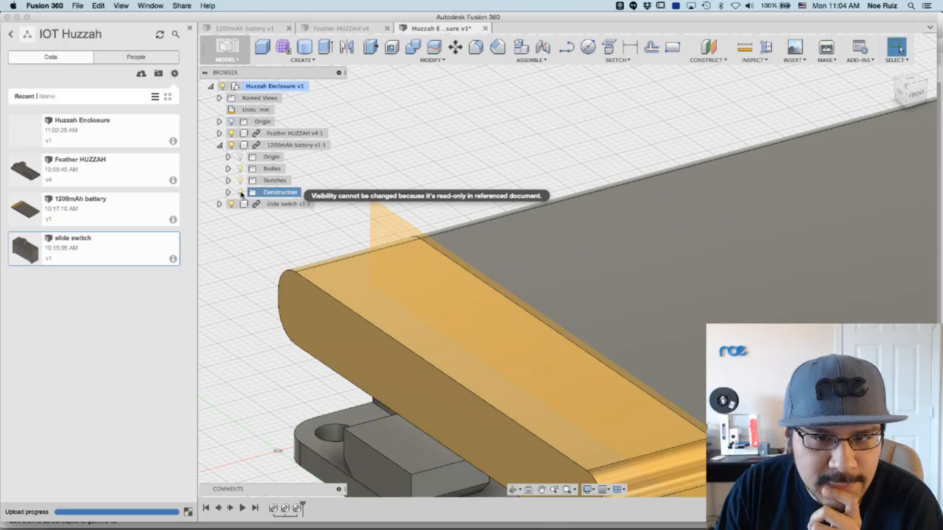
- Open the 1200mAh battery source design, hide its Construction folder and save a new version described as User Saved
drag(100, 199, 129, 209)
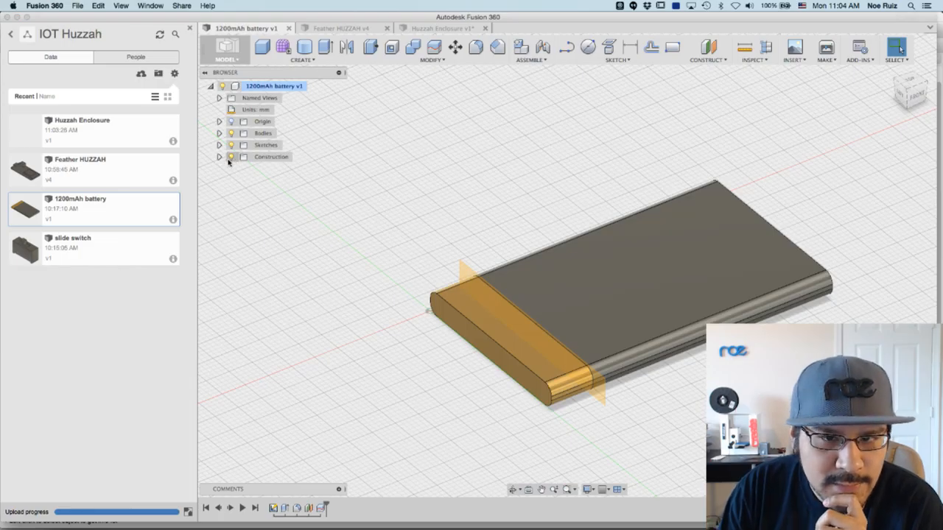
click(230, 158)
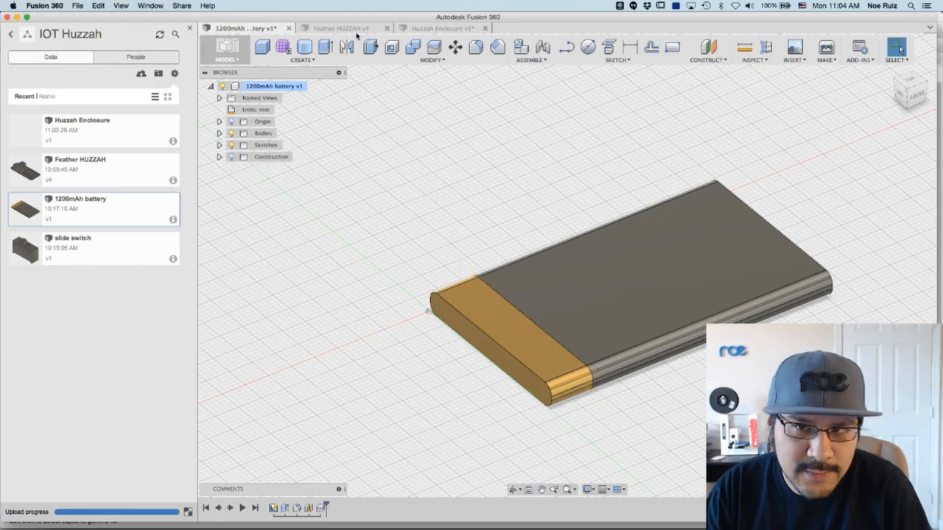
key(super+s)
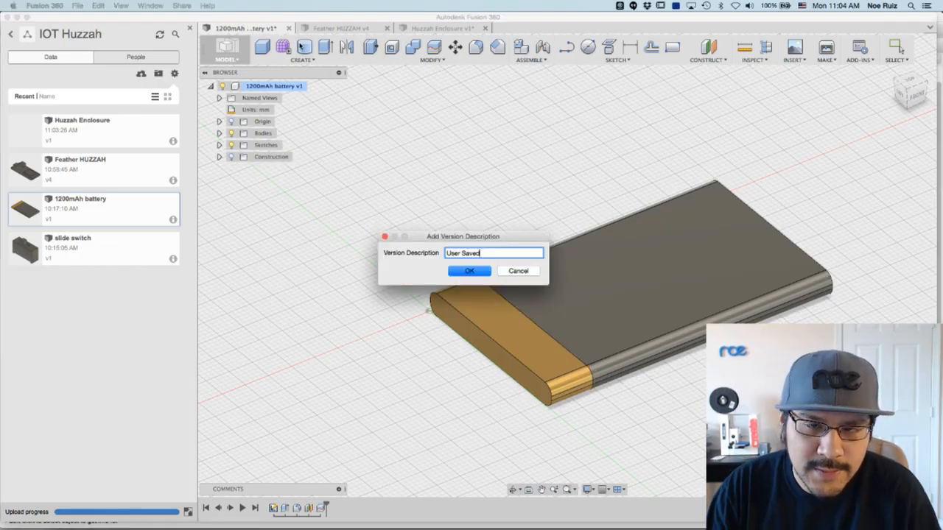
key(Return)
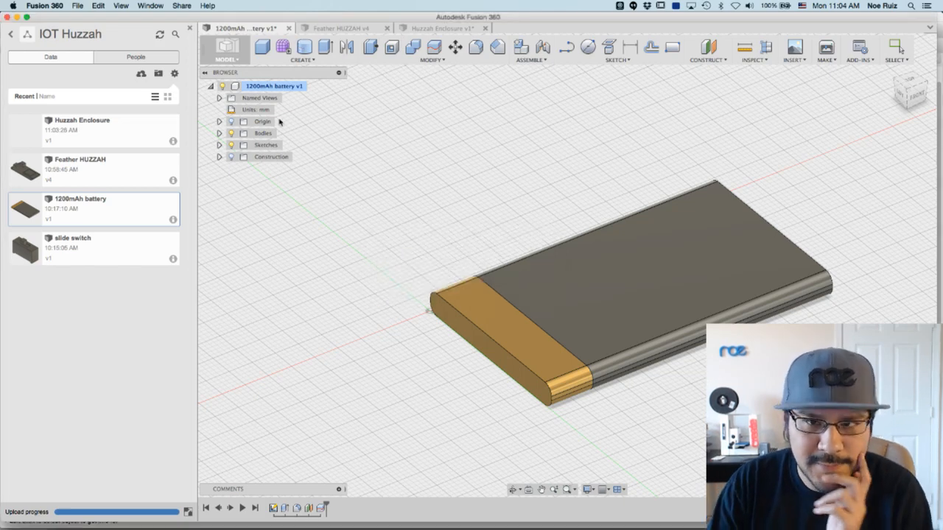
- Return to the Huzzah Enclosure design and update all its linked components to their latest versions
click(419, 29)
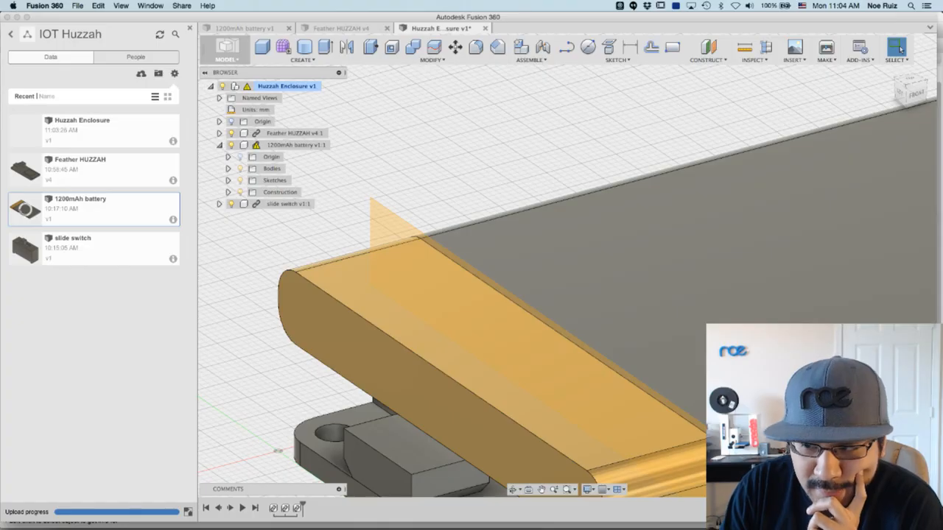
scroll(740, 317, down, 5)
middle_drag(678, 272, 591, 265)
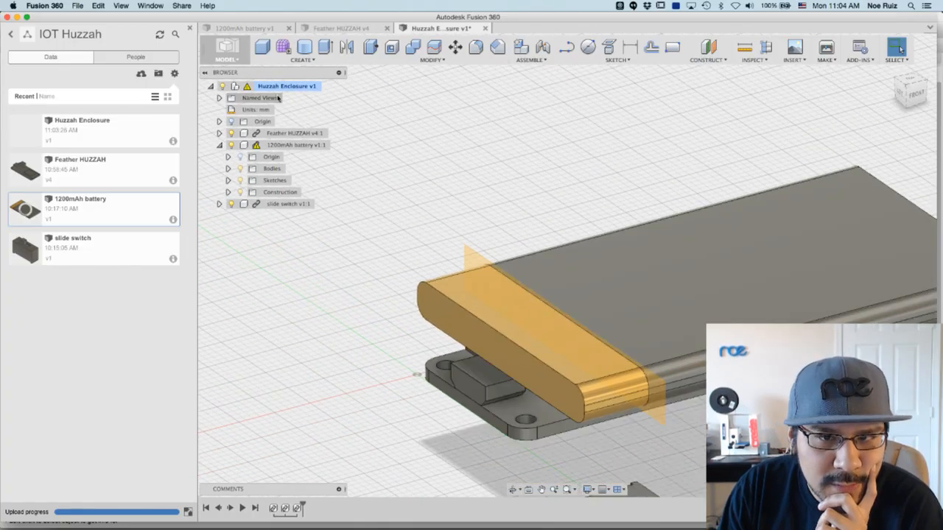
right_click(286, 88)
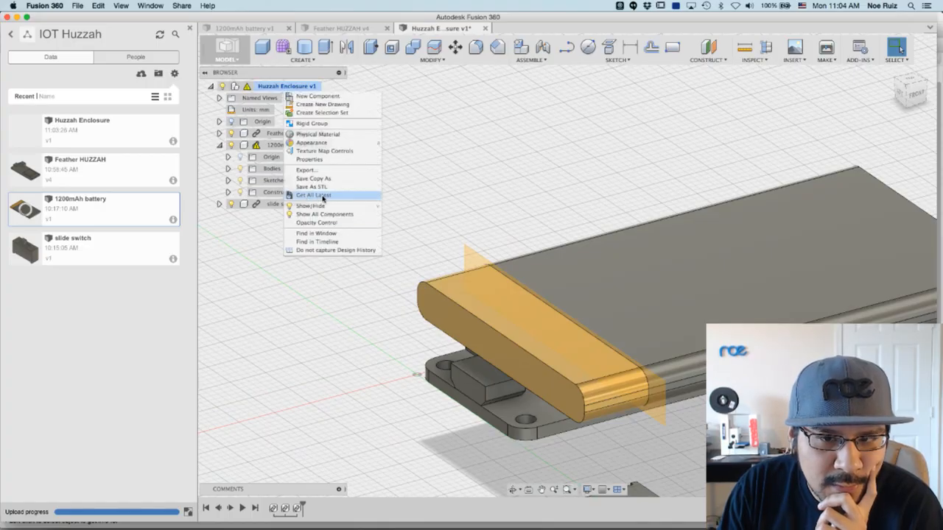
click(322, 196)
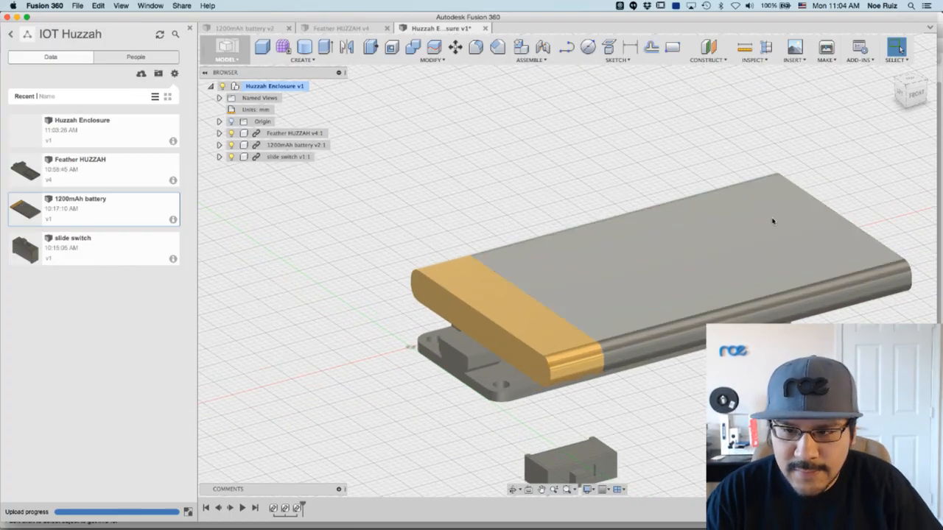
- Move the 1200mAh battery 7 mm in Y in the bottom view, centring it across the Feather board's width
click(899, 94)
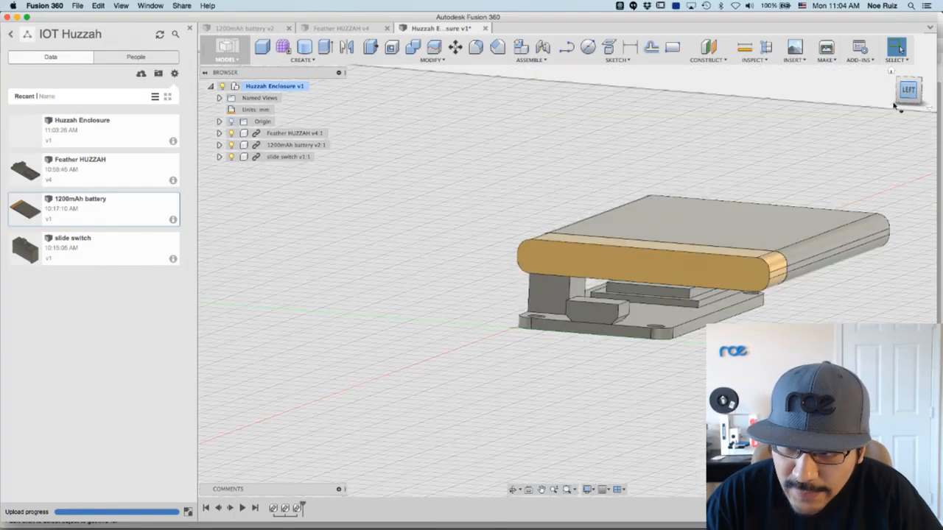
shift+middle_drag(872, 260, 850, 273)
click(912, 95)
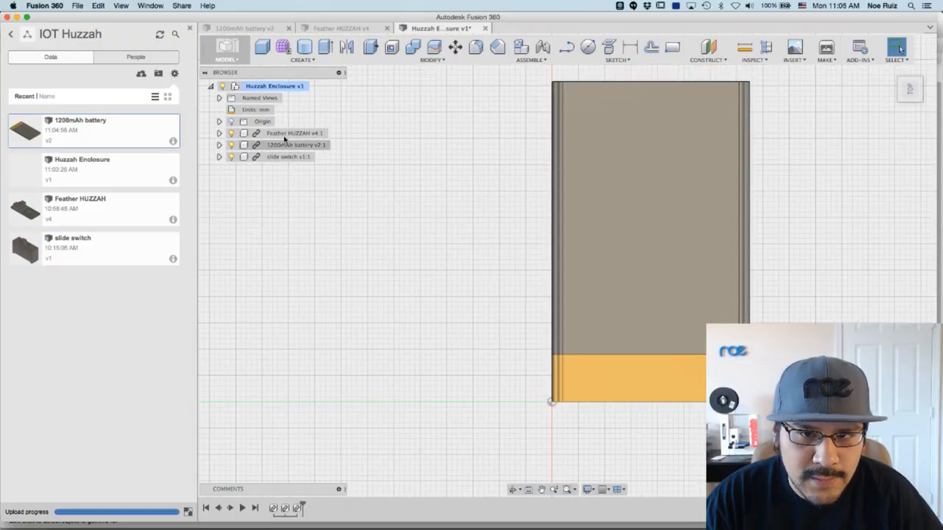
click(287, 145)
click(453, 47)
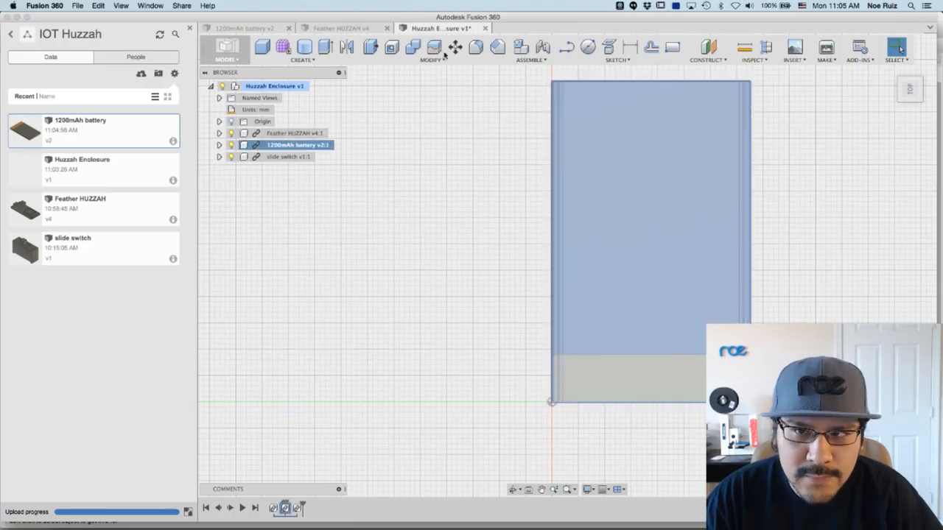
click(912, 107)
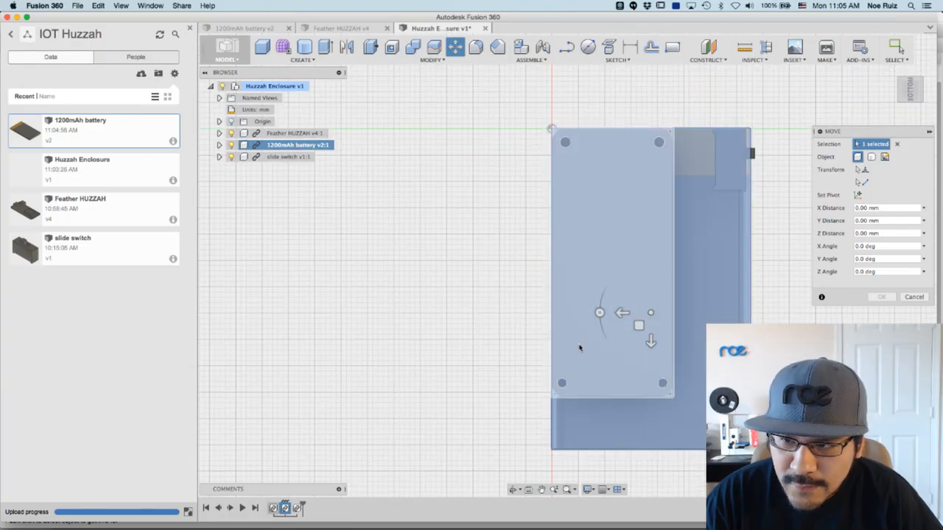
drag(626, 312, 584, 312)
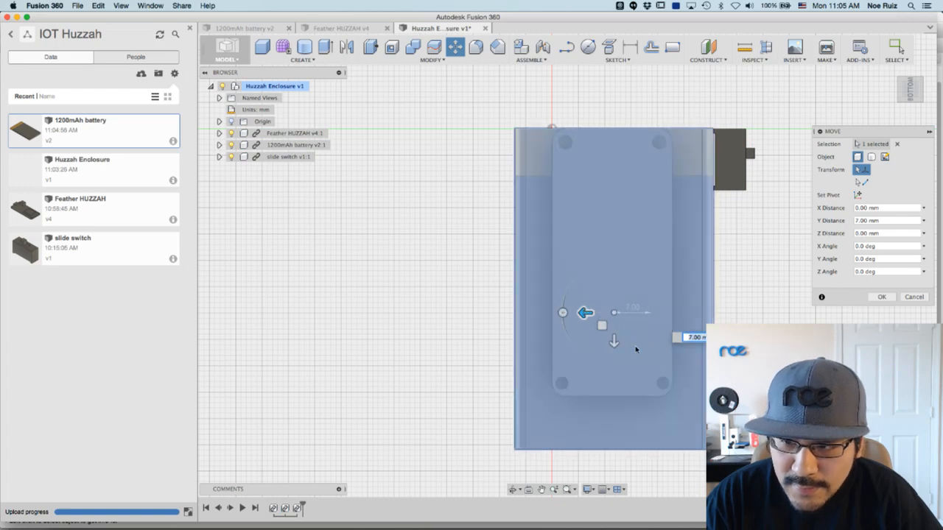
- Shift the battery 4 mm in X so the board's end with the mounting holes projects beyond it, and apply the move
scroll(602, 160, up, 1)
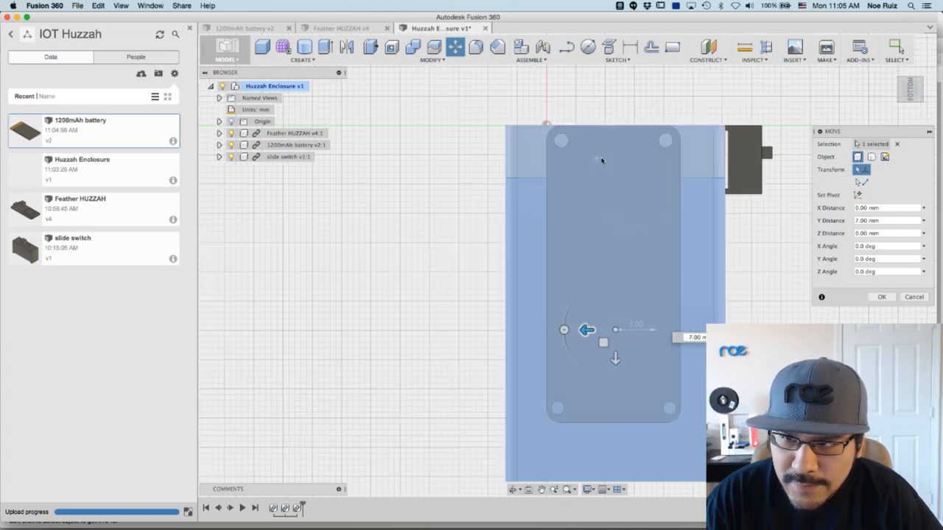
scroll(602, 160, down, 1)
shift+middle_drag(602, 160, 602, 183)
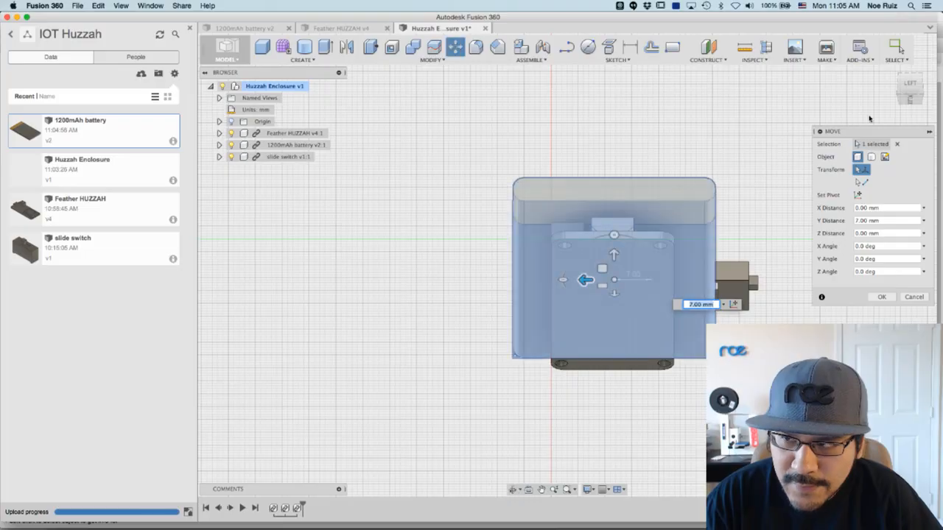
click(910, 102)
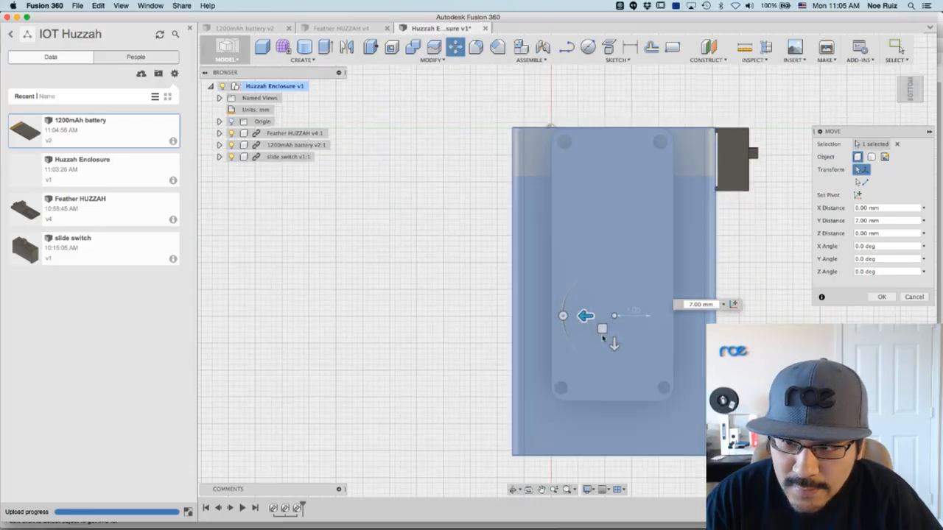
drag(615, 344, 612, 365)
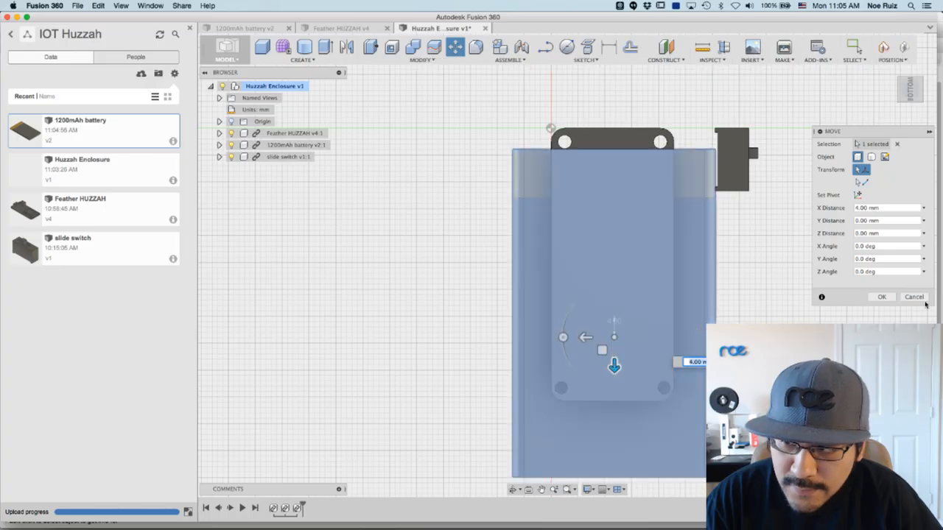
click(880, 296)
- Move the slide switch 32 mm in X along the battery's long side and -4 mm in Z, partly under the battery's edge
scroll(677, 250, down, 2)
shift+middle_drag(568, 287, 701, 294)
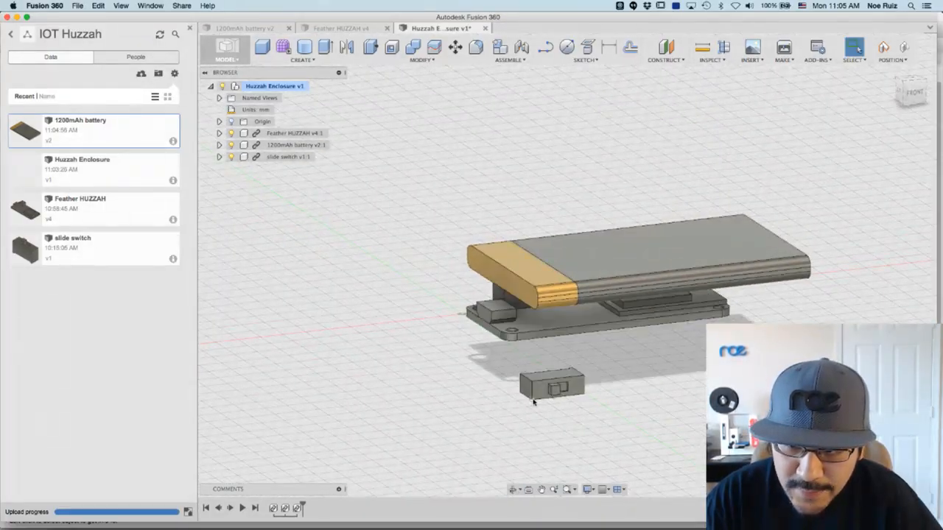
scroll(534, 402, up, 3)
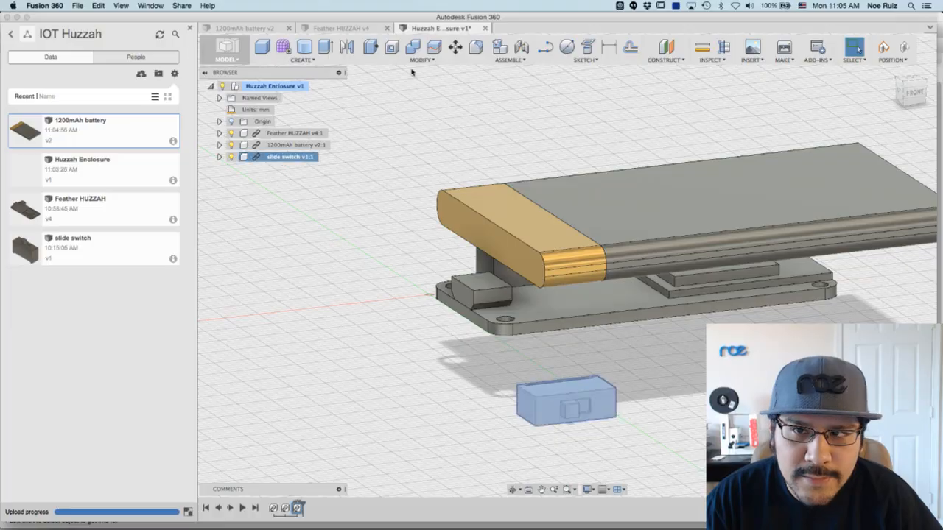
key(m)
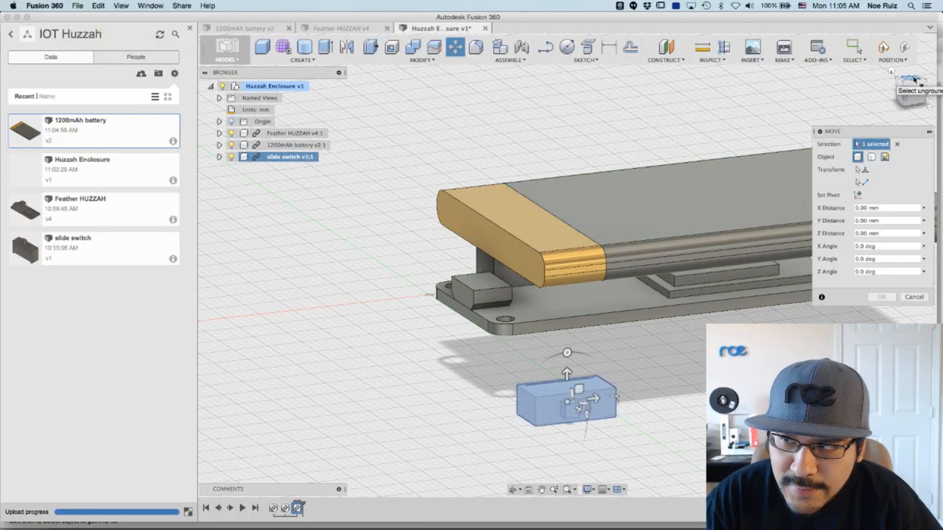
click(913, 78)
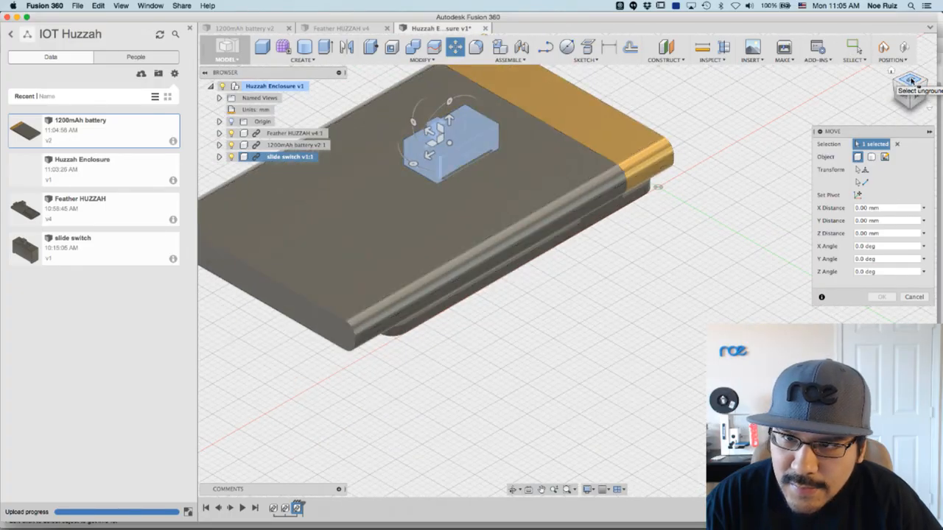
click(911, 80)
click(917, 74)
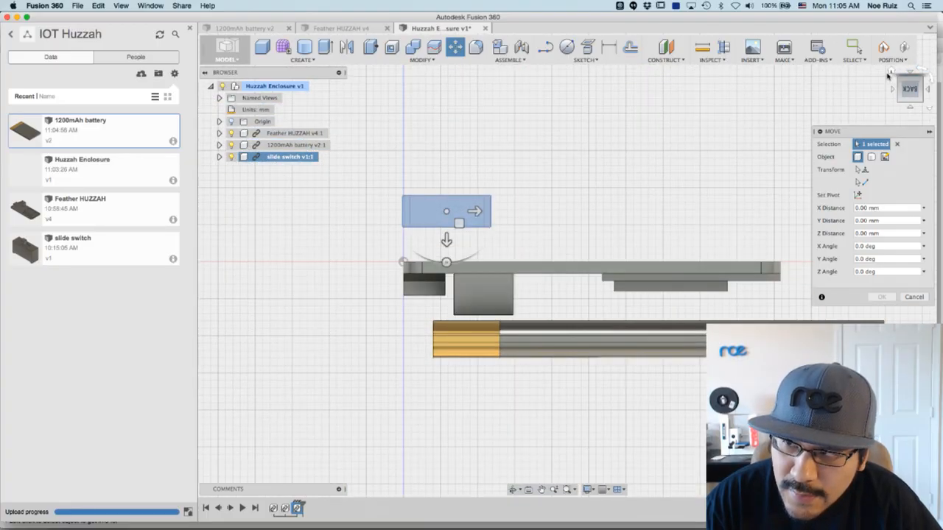
click(897, 72)
click(911, 83)
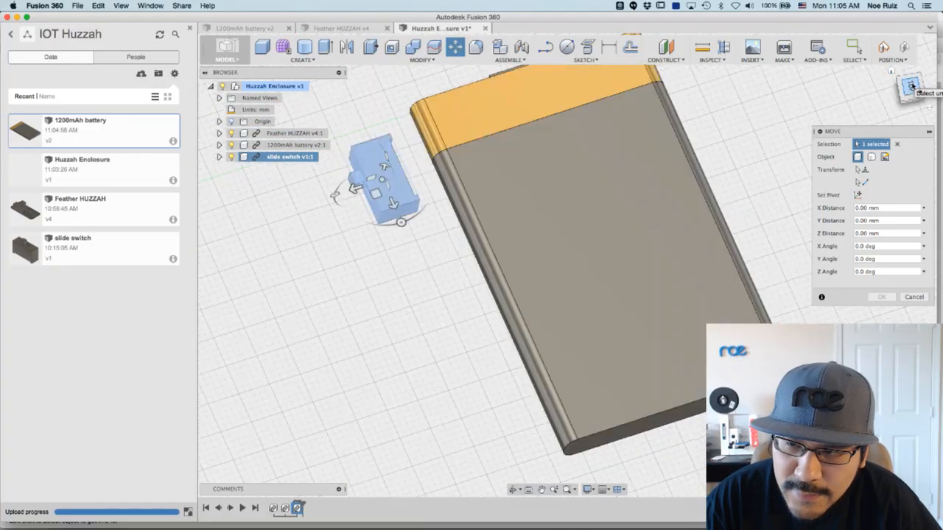
click(922, 69)
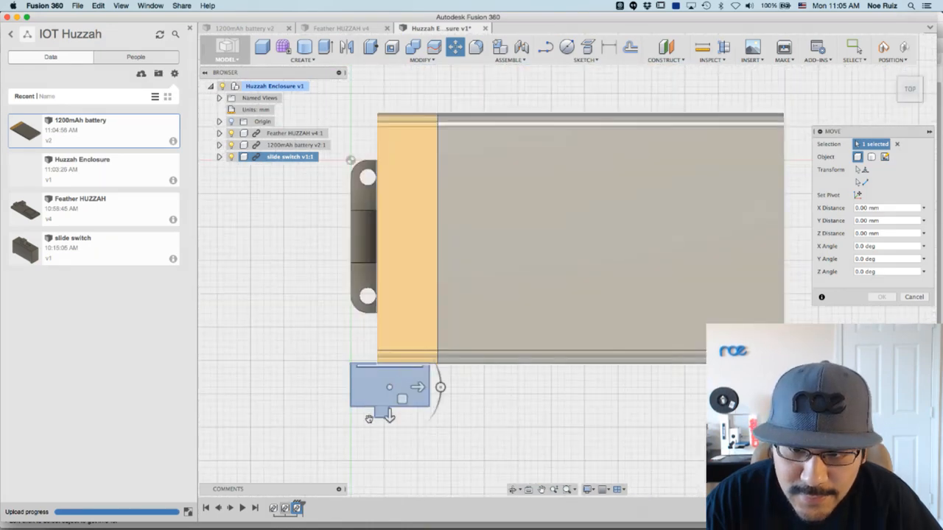
drag(417, 387, 632, 387)
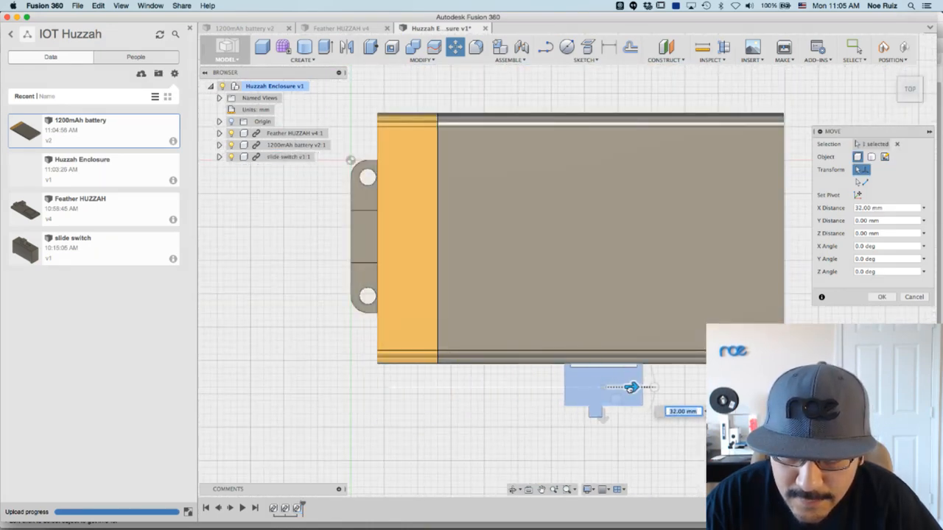
scroll(596, 413, up, 2)
drag(596, 412, 597, 379)
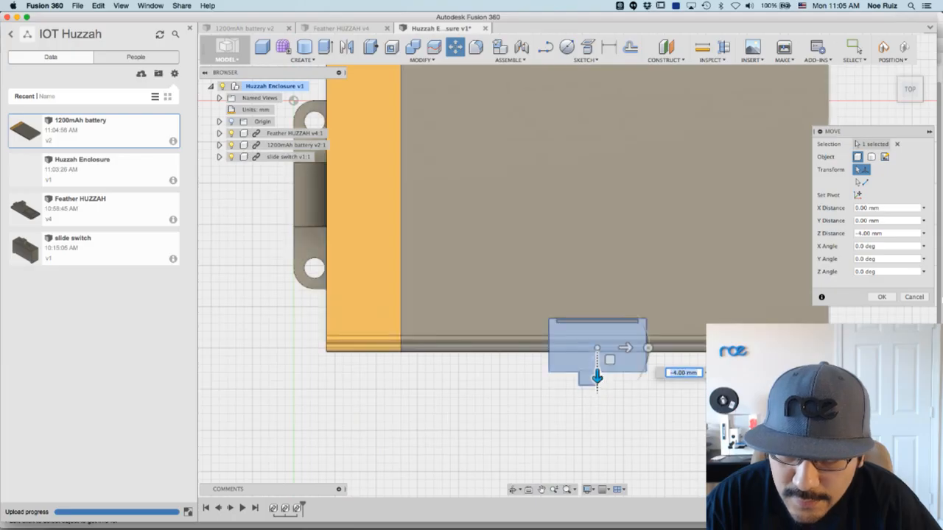
- Raise the slide switch 8.8 mm in Y in the front view, its underside flush with the board's underside, and apply the move
click(911, 109)
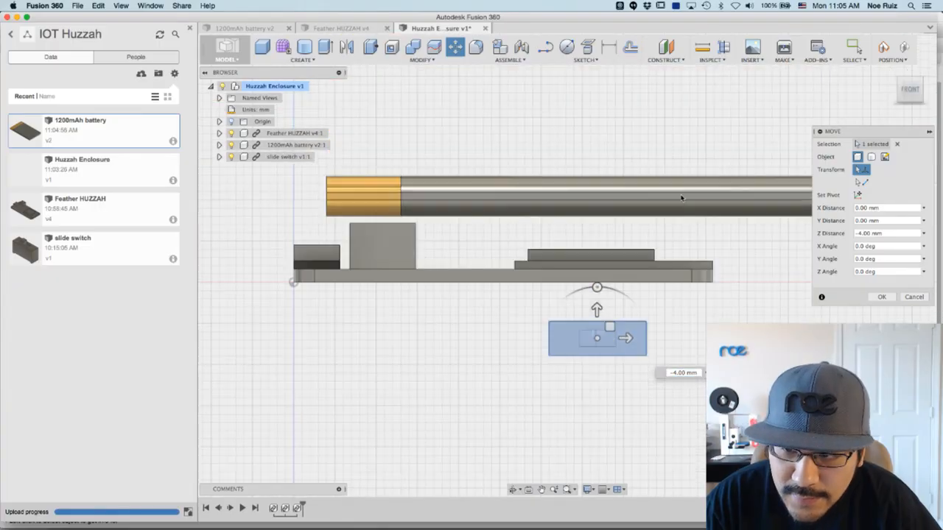
drag(582, 335, 582, 253)
scroll(583, 263, up, 3)
scroll(582, 263, up, 4)
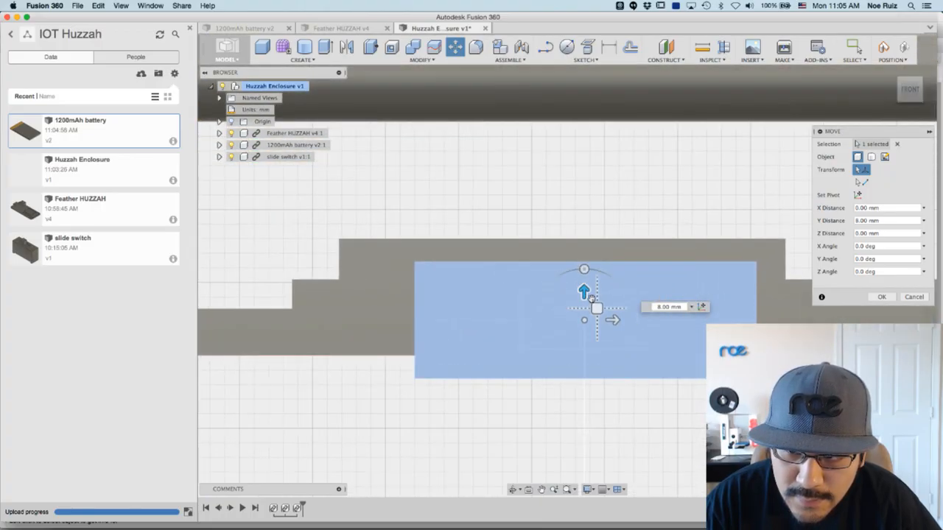
mouse_move(584, 290)
mouse_down()
mouse_move(584, 259)
mouse_move(584, 276)
mouse_up()
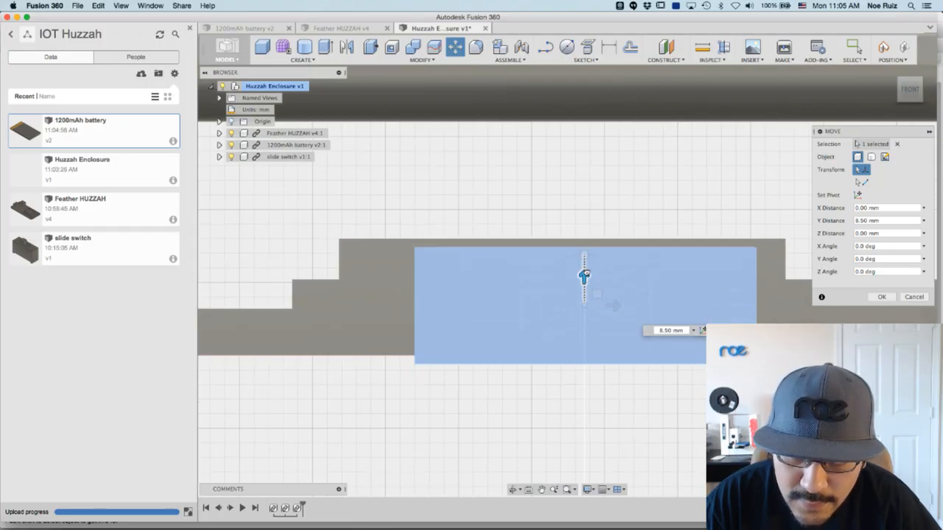
scroll(587, 278, up, 5)
middle_drag(595, 293, 686, 179)
drag(674, 202, 674, 180)
scroll(607, 280, down, 6)
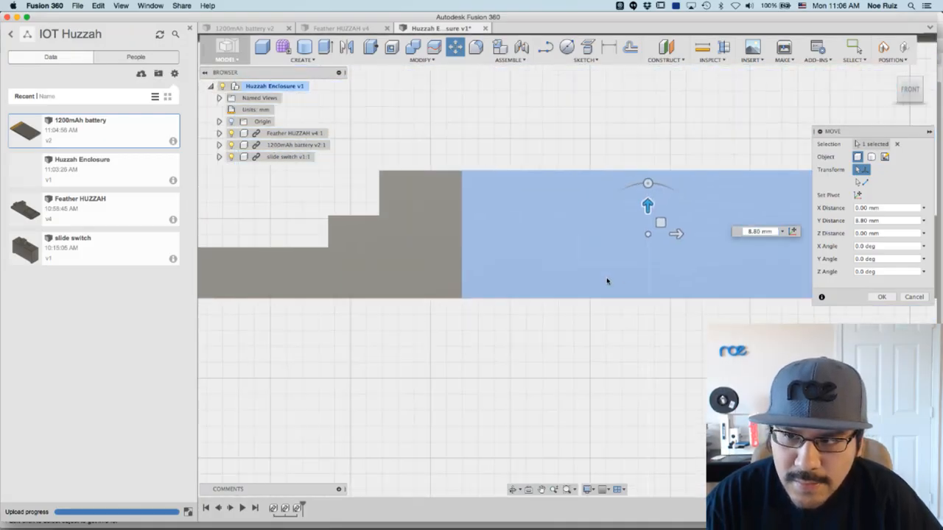
click(882, 297)
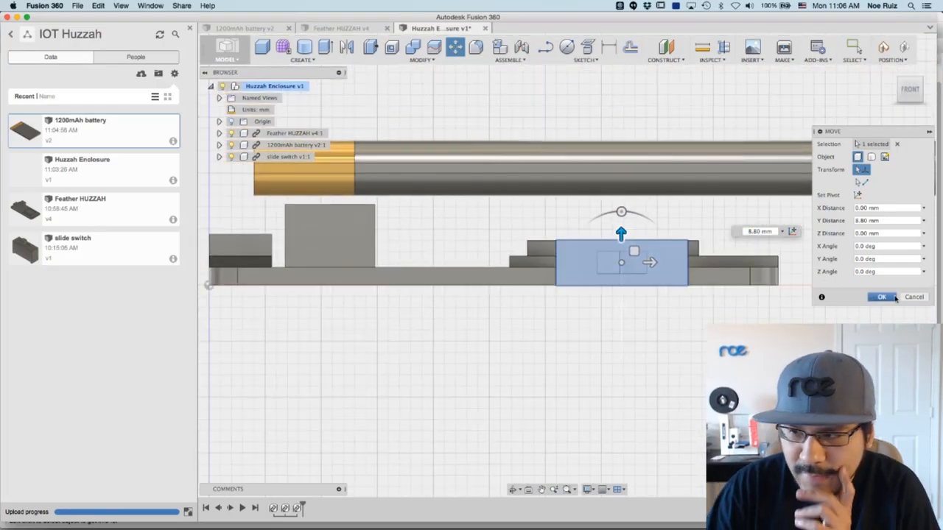
- Capture the current positions of the moved battery and slide switch in the assembly's design history
scroll(579, 174, down, 5)
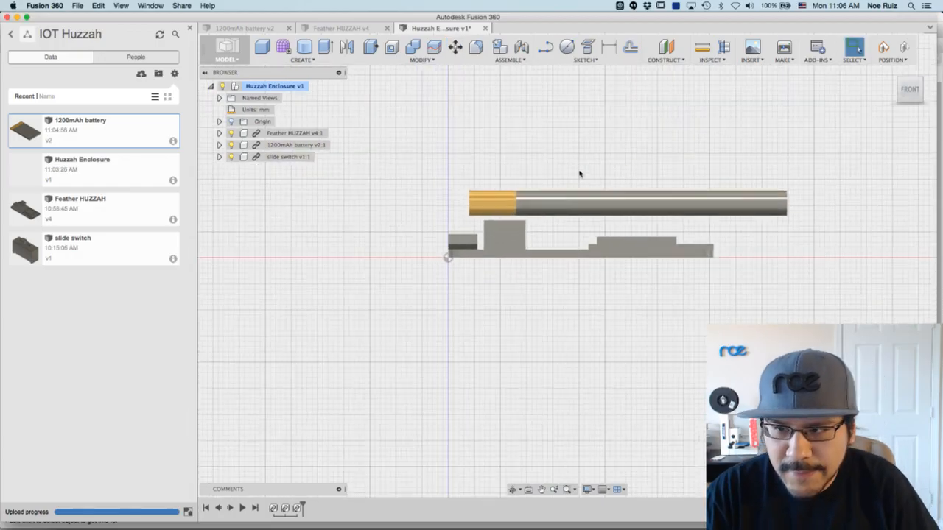
shift+middle_drag(580, 174, 725, 179)
click(883, 47)
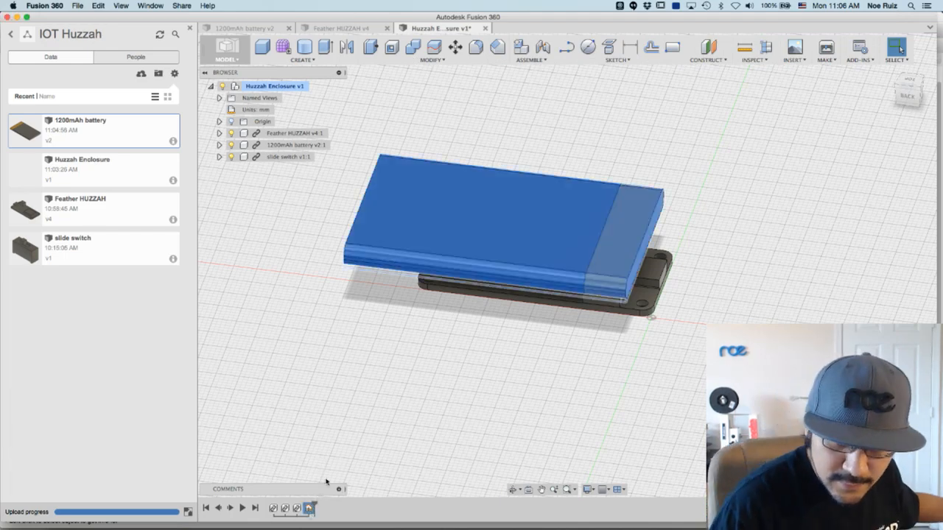
click(337, 406)
scroll(819, 273, down, 1)
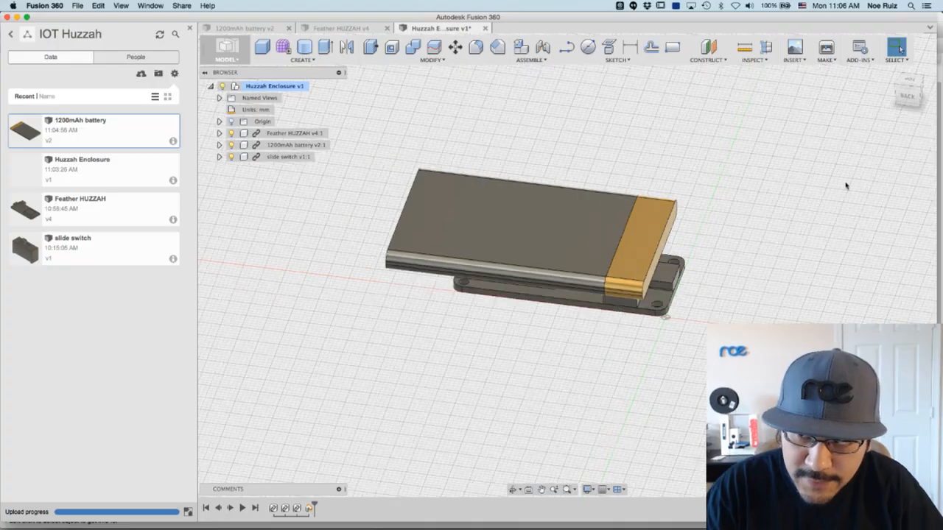
- Save a new version of the Huzzah Enclosure design with the description "added component"
click(909, 75)
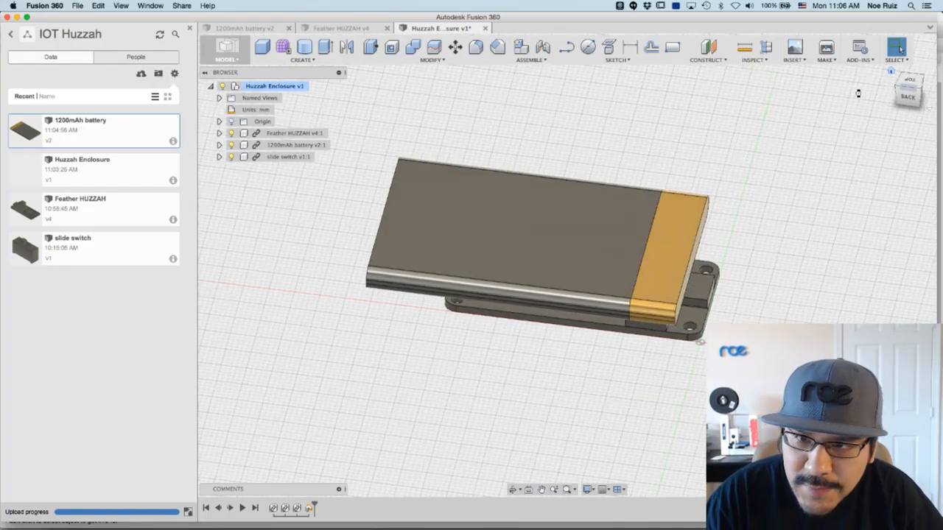
key(super+s)
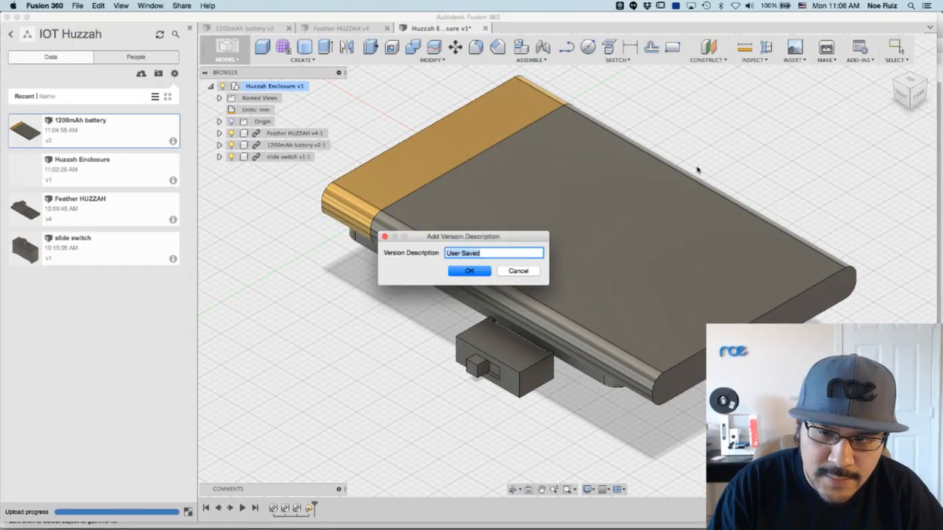
text(added component)
key(Return)
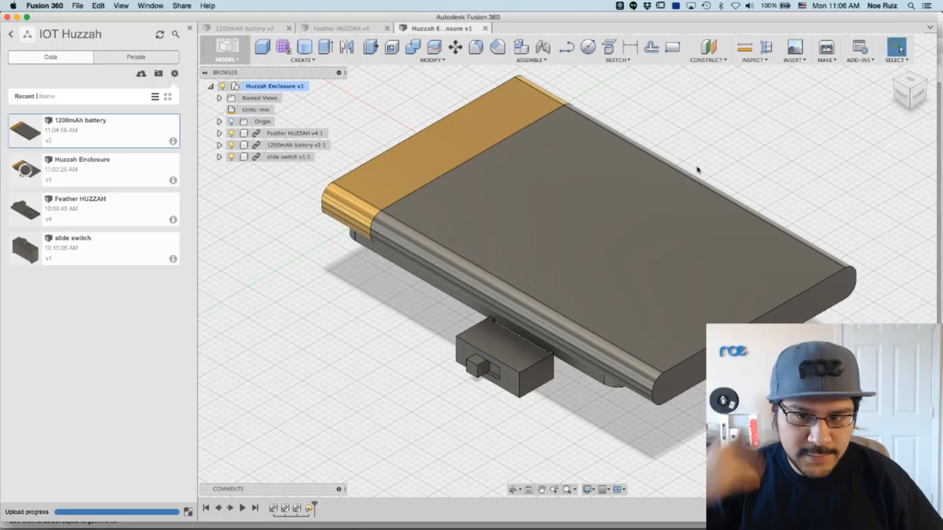
key(super+Tab)
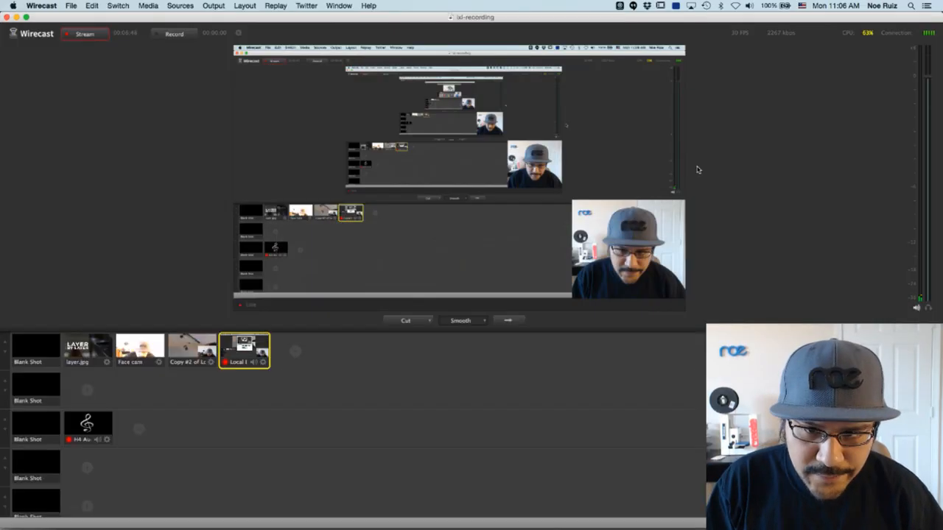
key(super+Tab)
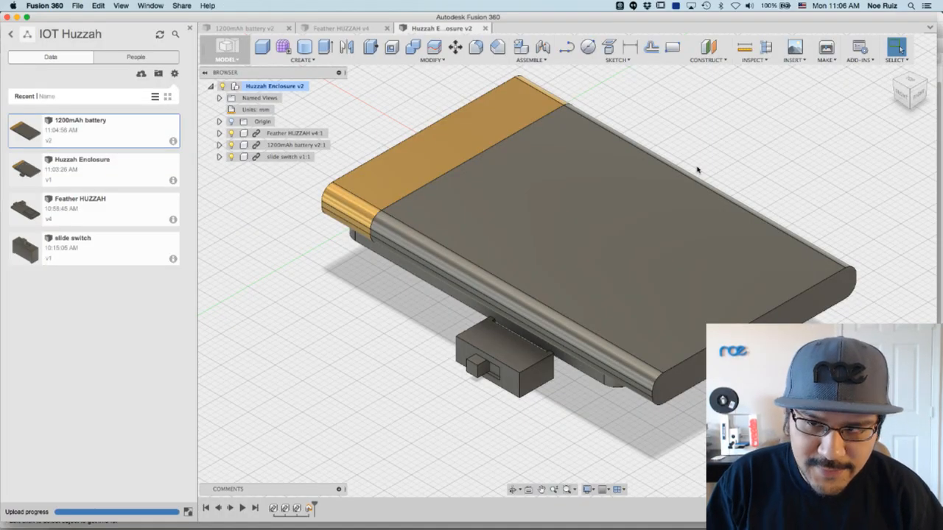
key(super+Tab)
key(super+Tab)
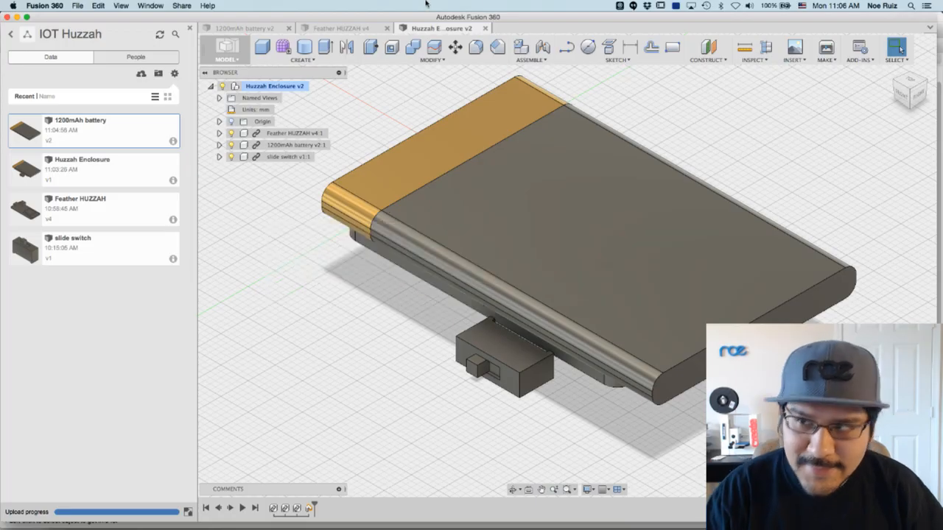
- Sketch a 75 x 45 mm rectangle around the battery, Feather board and slide switch in the top view
click(911, 83)
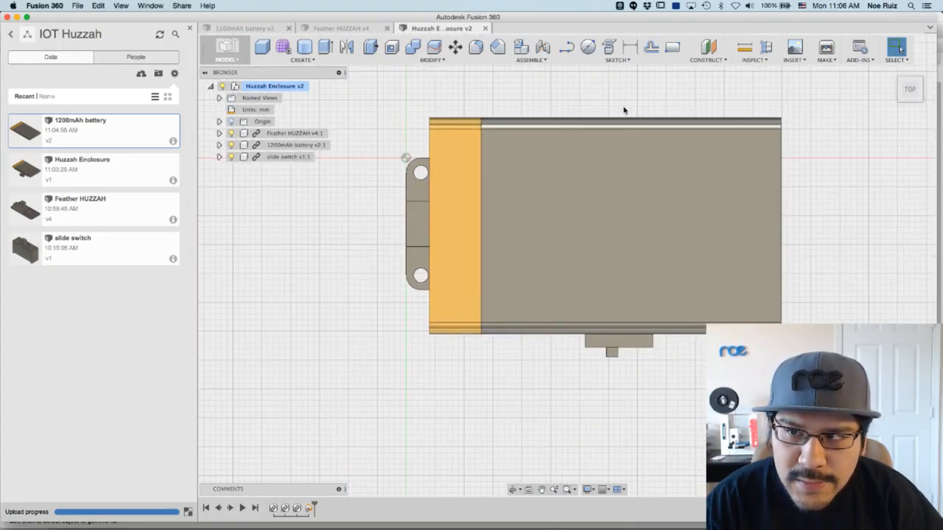
click(673, 48)
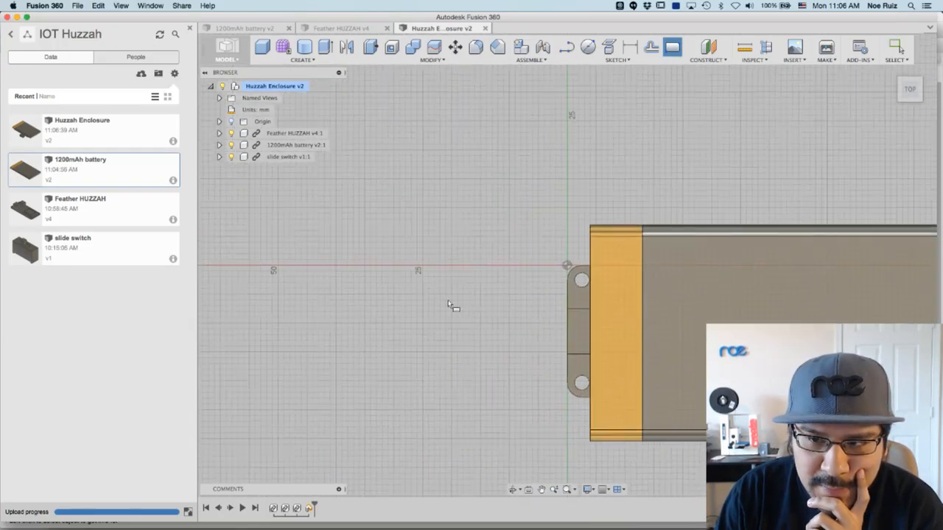
middle_drag(520, 335, 385, 273)
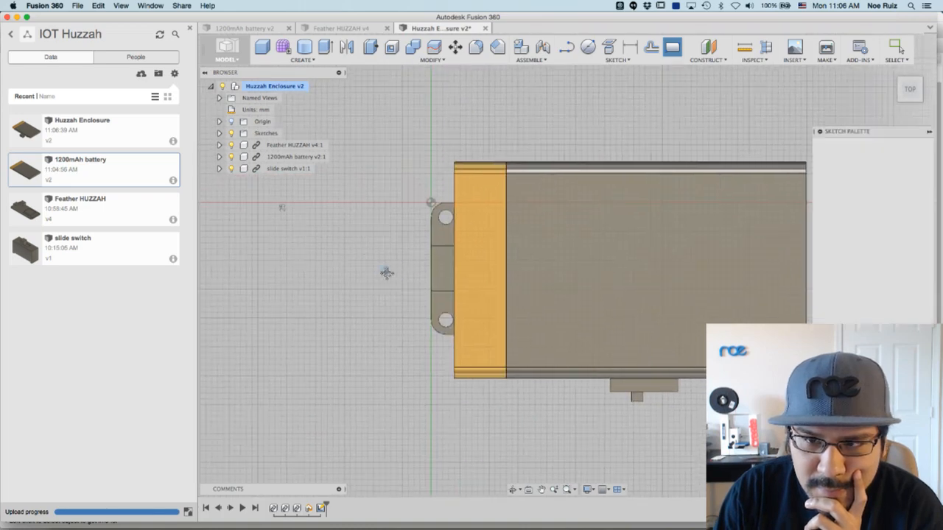
click(402, 145)
middle_drag(749, 427, 629, 406)
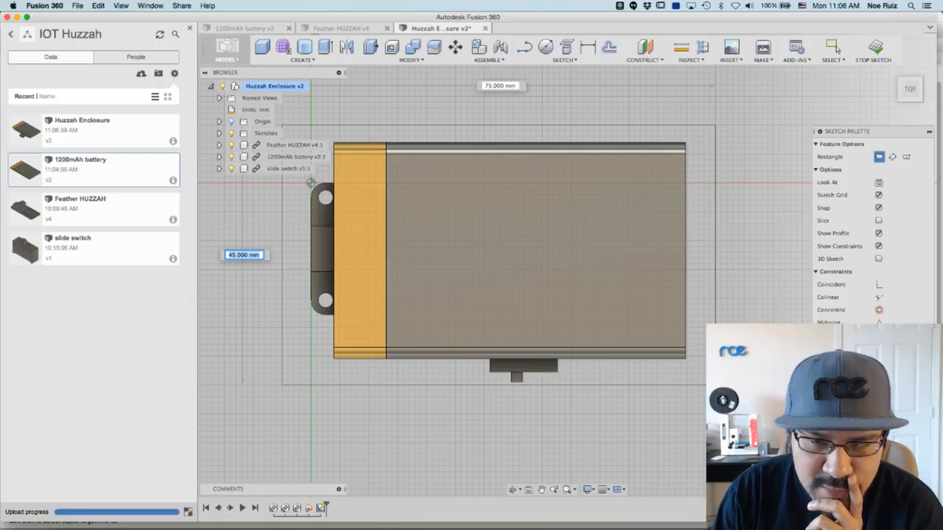
key(Return)
mouse_move(448, 134)
middle_down()
mouse_move(486, 148)
mouse_move(509, 173)
middle_up()
scroll(539, 81, up, 3)
scroll(531, 303, down, 3)
scroll(420, 207, up, 1)
key(Escape)
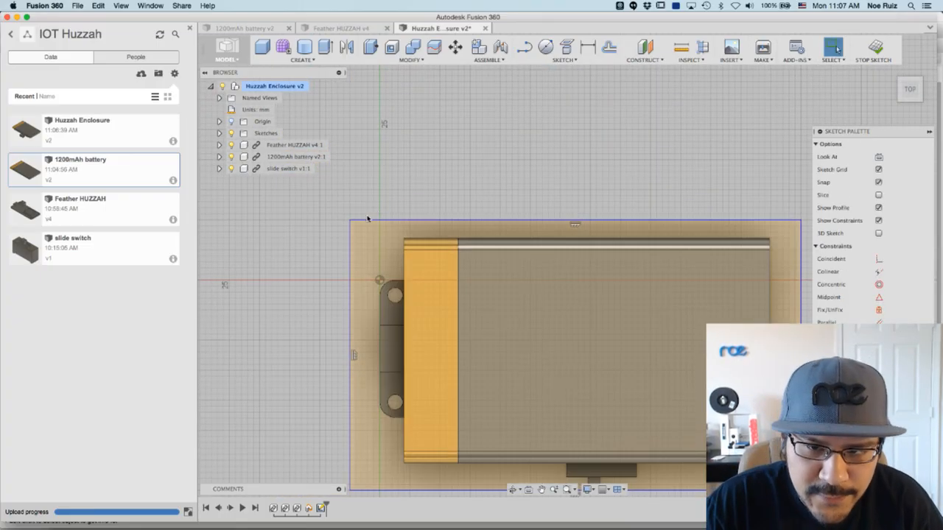
- Try pulling the rectangle's corner at the Feather board's projecting end, on the side away from the slide switch, inward
scroll(347, 221, up, 2)
mouse_move(346, 222)
mouse_down()
mouse_move(375, 238)
mouse_move(362, 254)
mouse_move(362, 212)
mouse_move(354, 231)
mouse_up()
scroll(353, 227, down, 3)
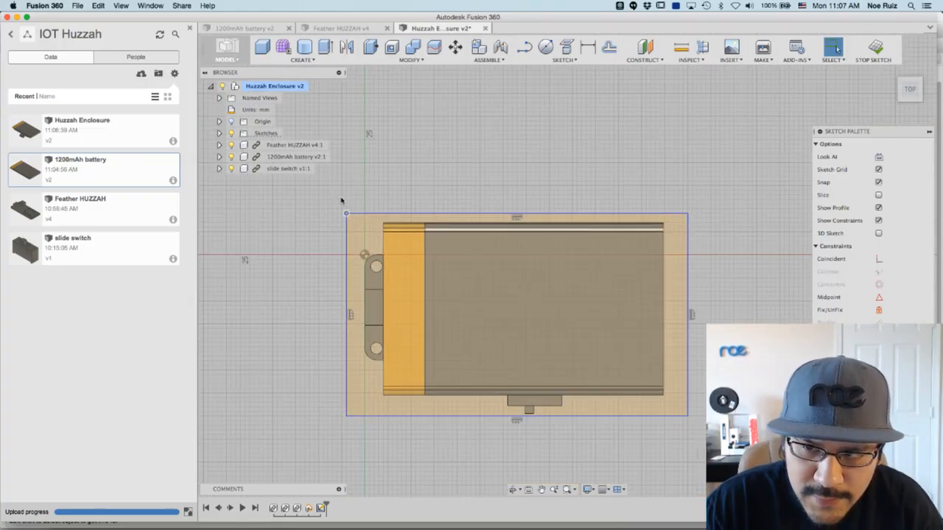
scroll(350, 219, up, 3)
scroll(346, 221, down, 3)
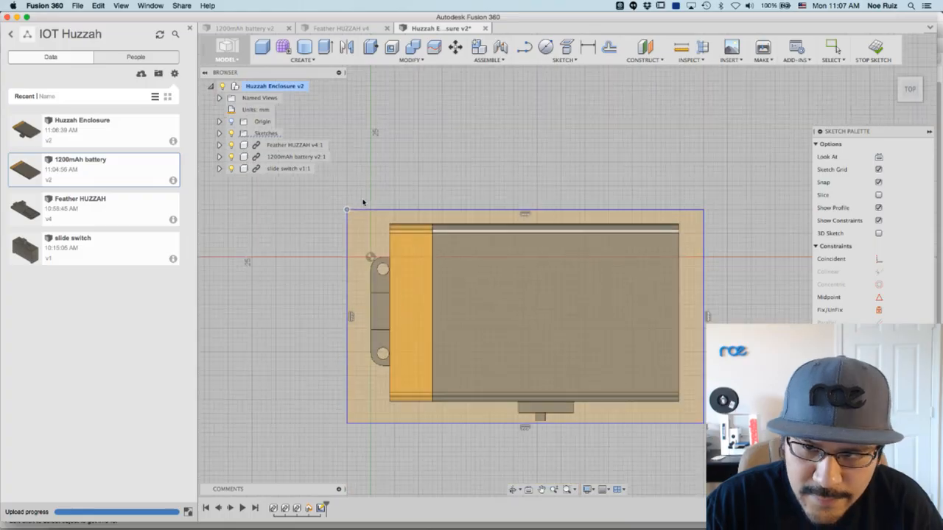
- Pull the rectangle's edge beside the slide switch slightly inward so the switch's slider pokes past it, and finish the sketch
scroll(666, 406, up, 4)
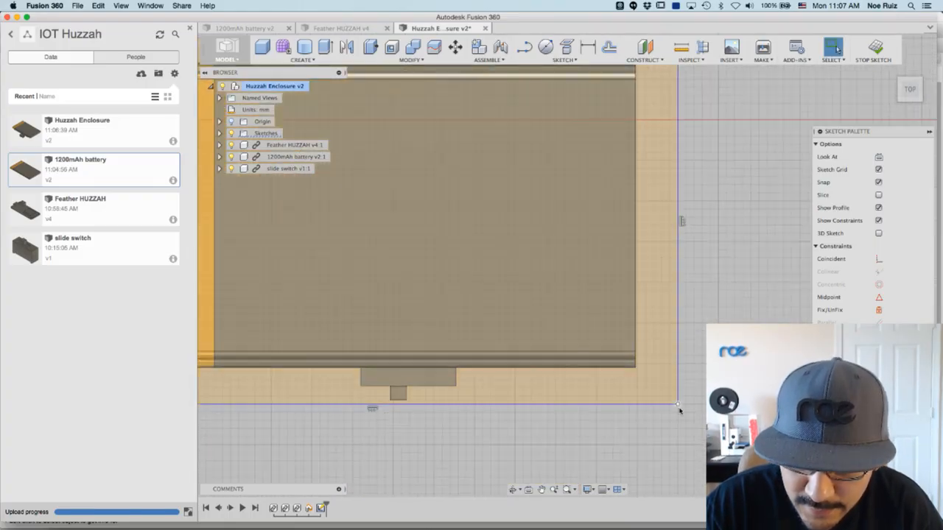
drag(679, 407, 678, 396)
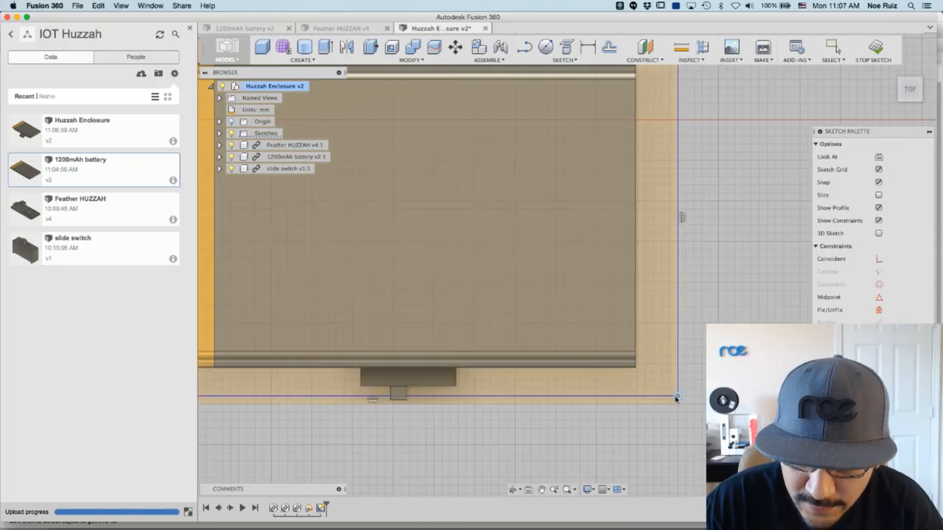
scroll(616, 355, down, 3)
scroll(614, 345, down, 1)
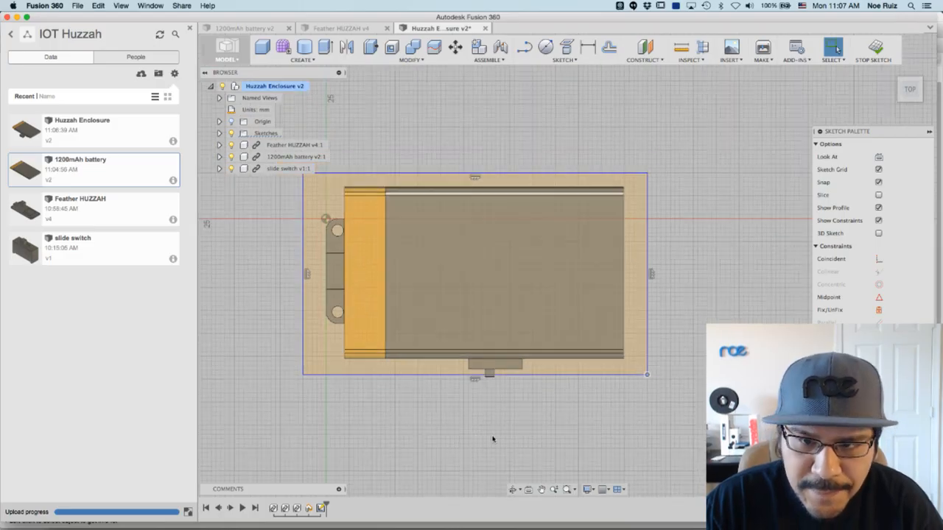
mouse_move(339, 368)
shift+middle_down()
mouse_move(388, 391)
mouse_move(432, 387)
mouse_move(378, 391)
mouse_move(722, 175)
shift+middle_up()
click(873, 48)
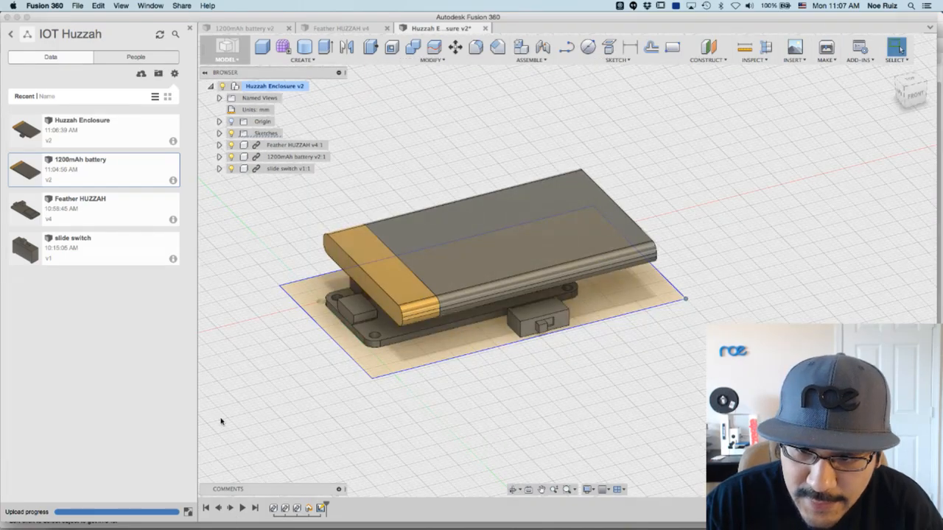
- Extrude the rectangle profile in two directions as a new body, 16 mm up over the battery and 6 mm below the board
scroll(343, 347, up, 3)
scroll(344, 347, down, 1)
click(456, 334)
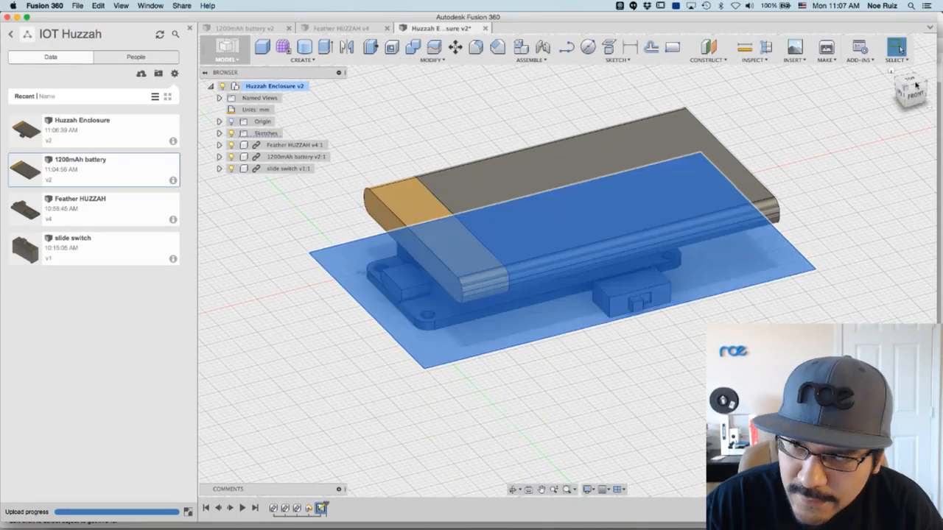
click(914, 96)
scroll(330, 263, down, 1)
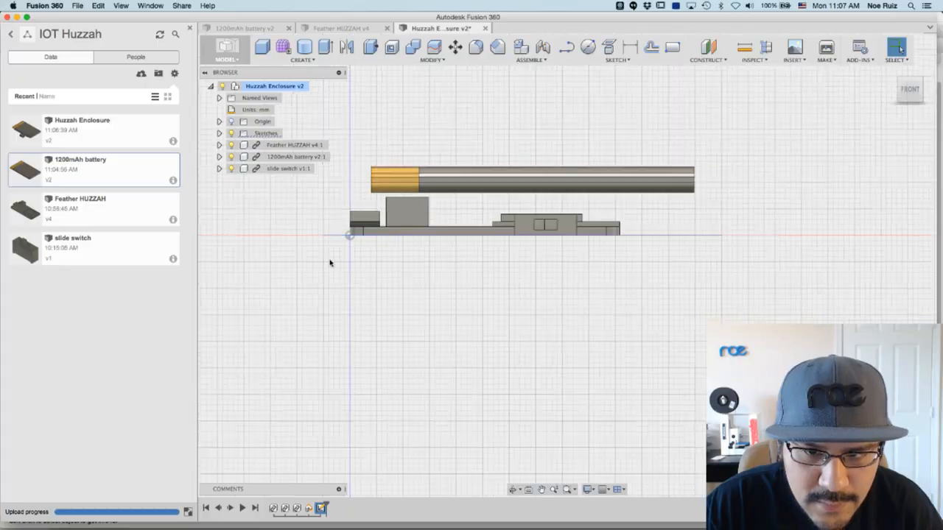
mouse_move(326, 257)
shift+middle_down()
mouse_move(367, 278)
mouse_move(388, 269)
shift+middle_up()
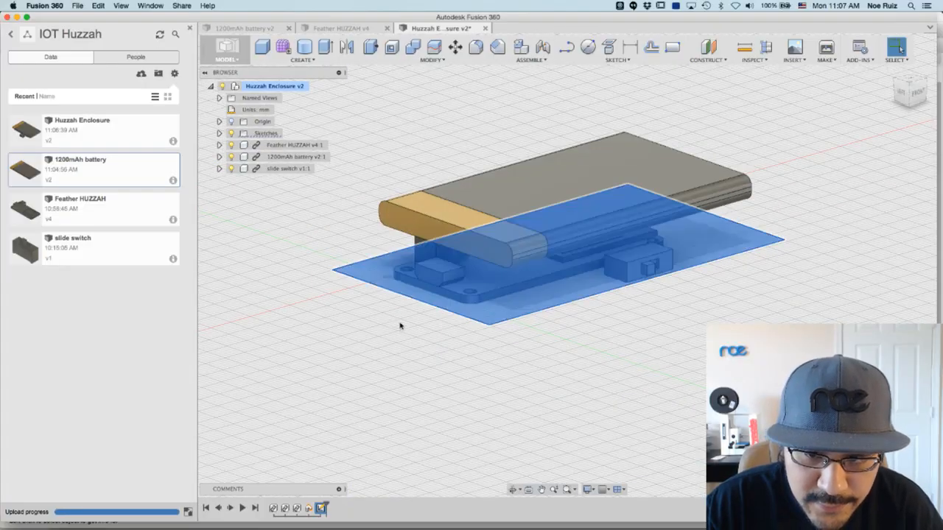
key(e)
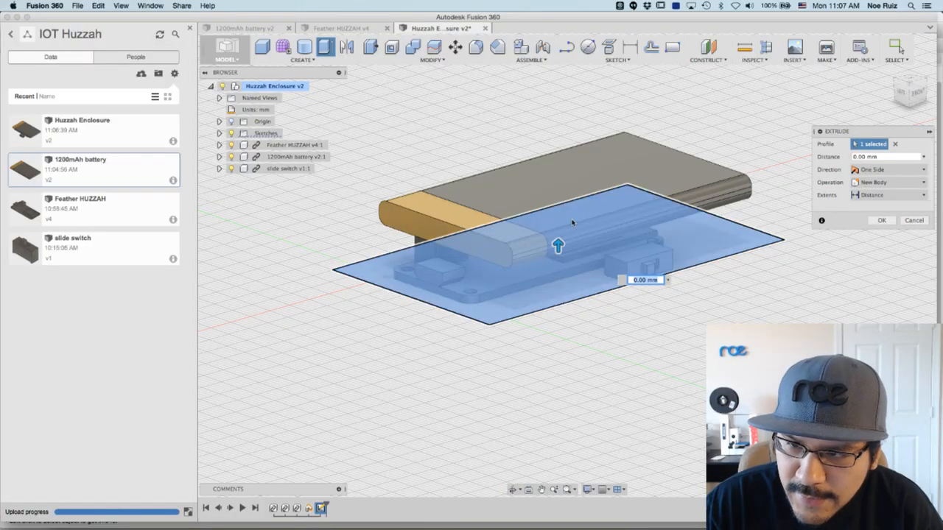
click(867, 171)
click(871, 183)
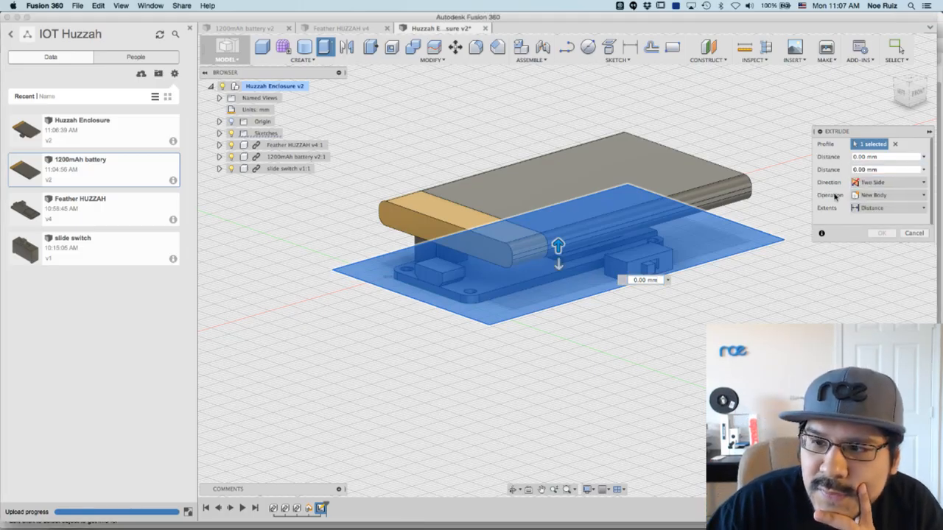
drag(558, 264, 558, 158)
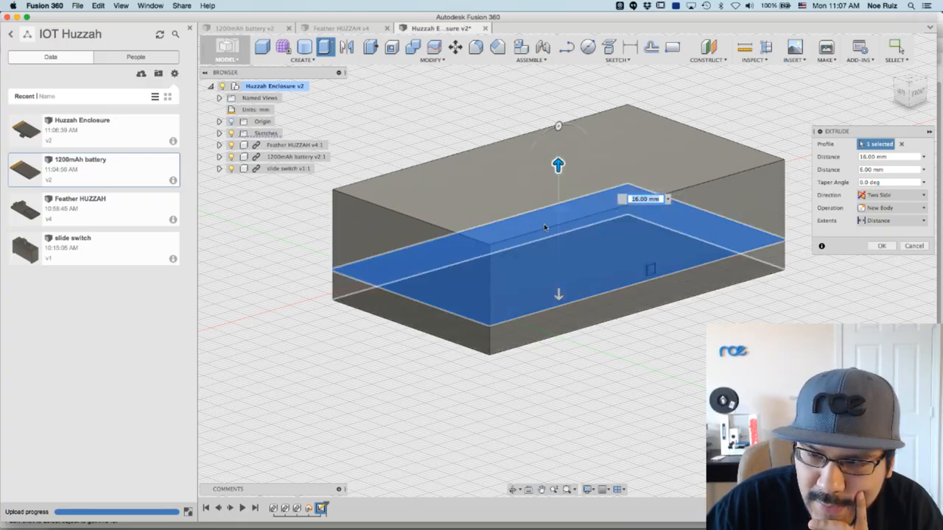
click(881, 246)
double_click(321, 507)
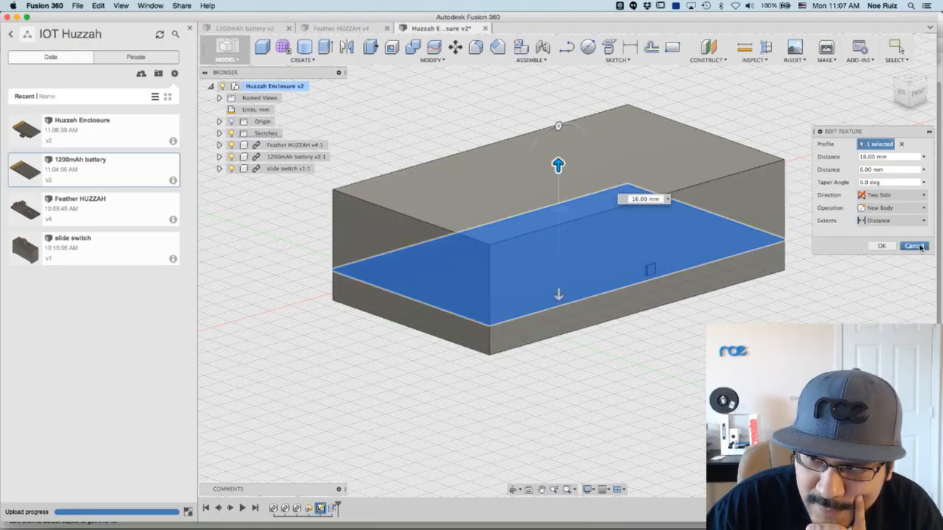
click(918, 246)
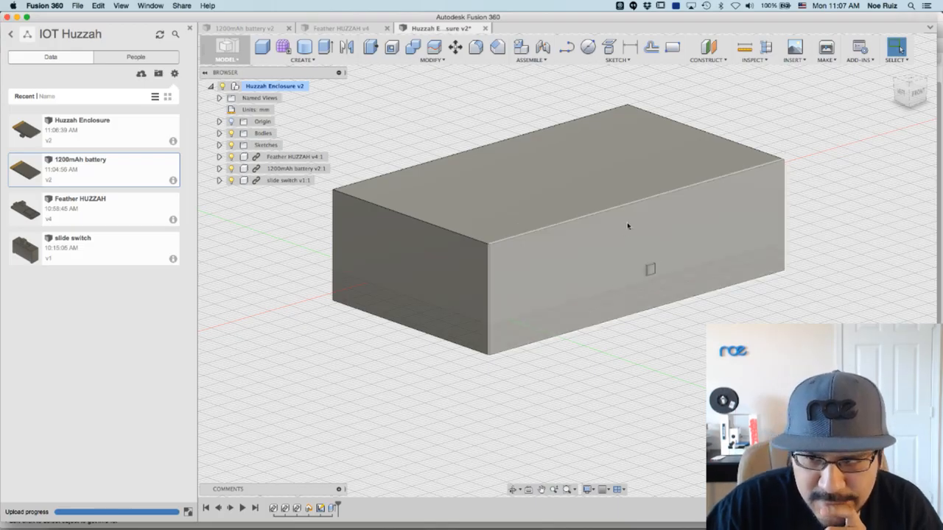
- Assign the Glass physical material from the Fusion 360 Material Library to the enclosure block
right_click(455, 142)
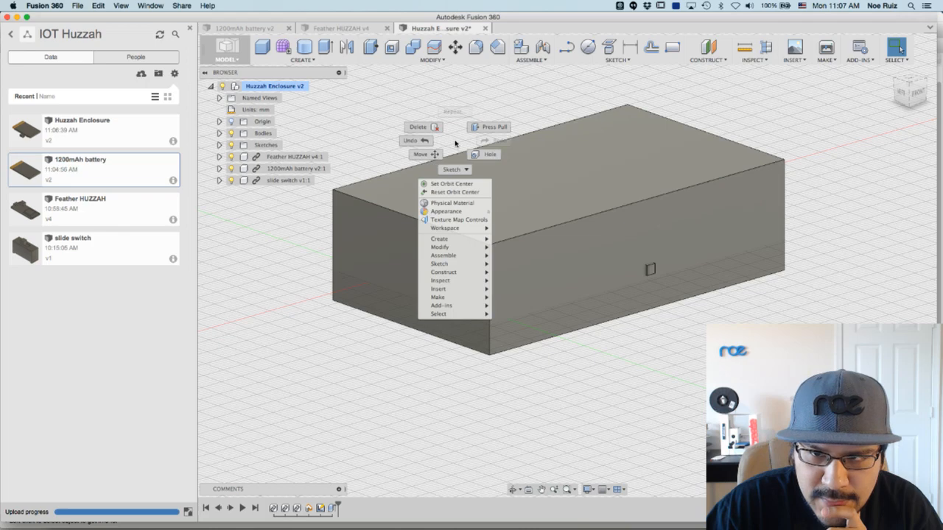
click(451, 203)
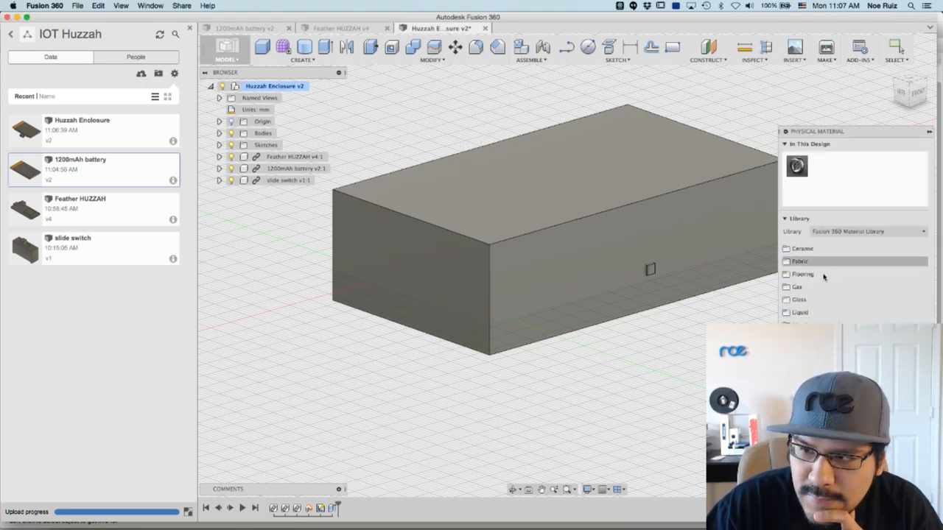
click(806, 300)
drag(798, 316, 507, 251)
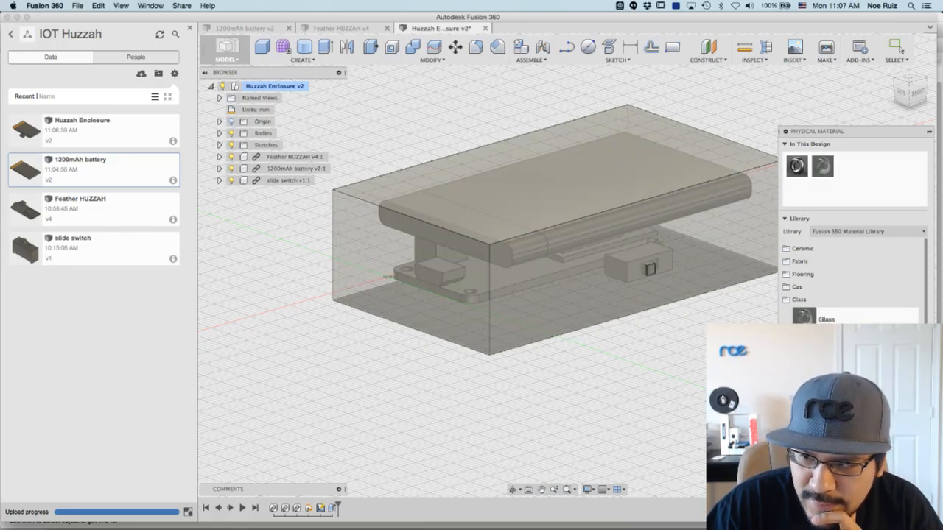
click(910, 442)
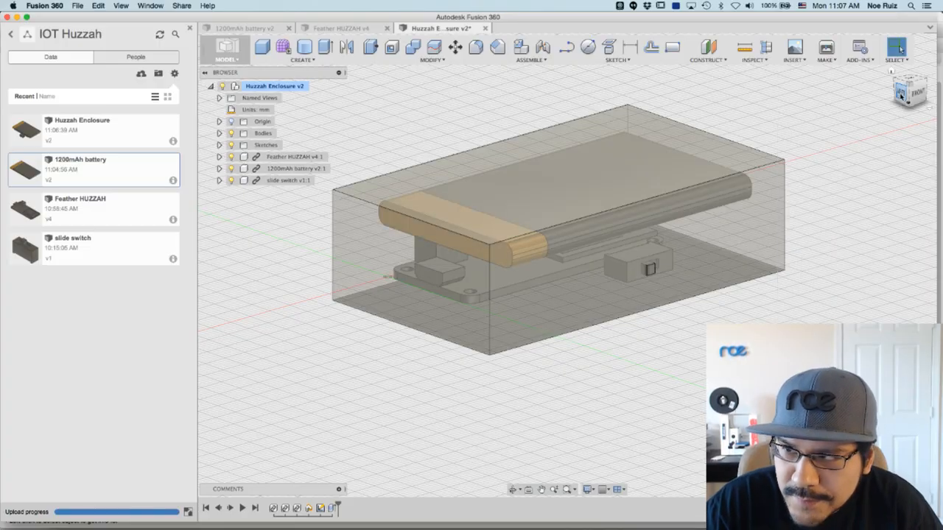
- Check the enclosure block's clearance around the components from the side and review its two-sided extrusion settings
click(901, 93)
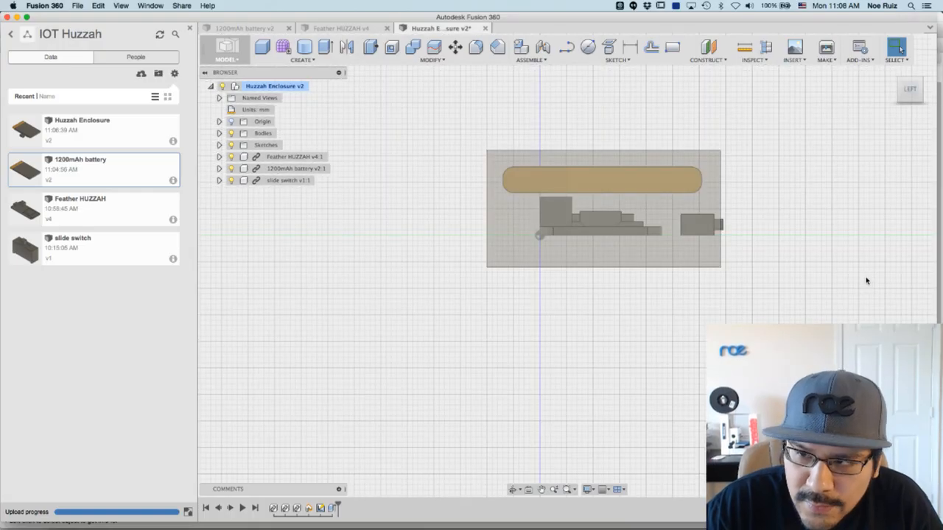
shift+middle_drag(852, 274, 814, 284)
double_click(335, 507)
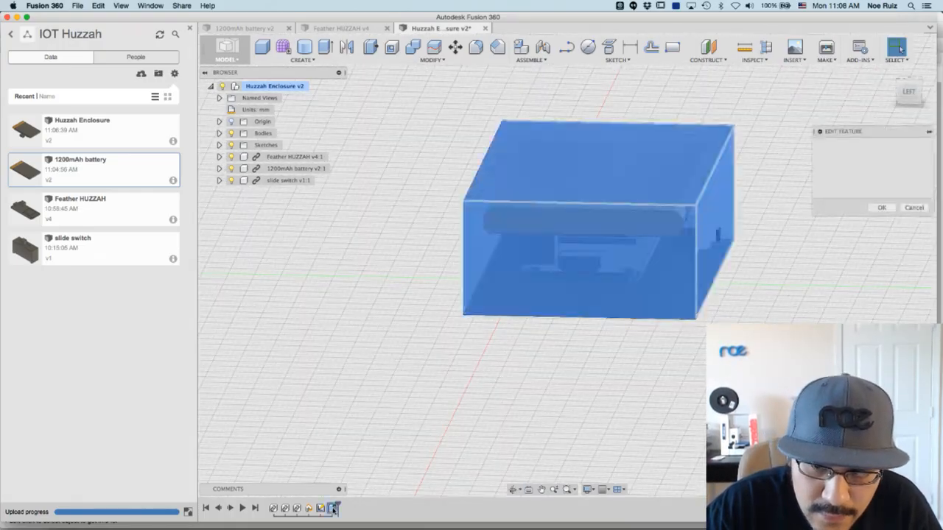
click(905, 93)
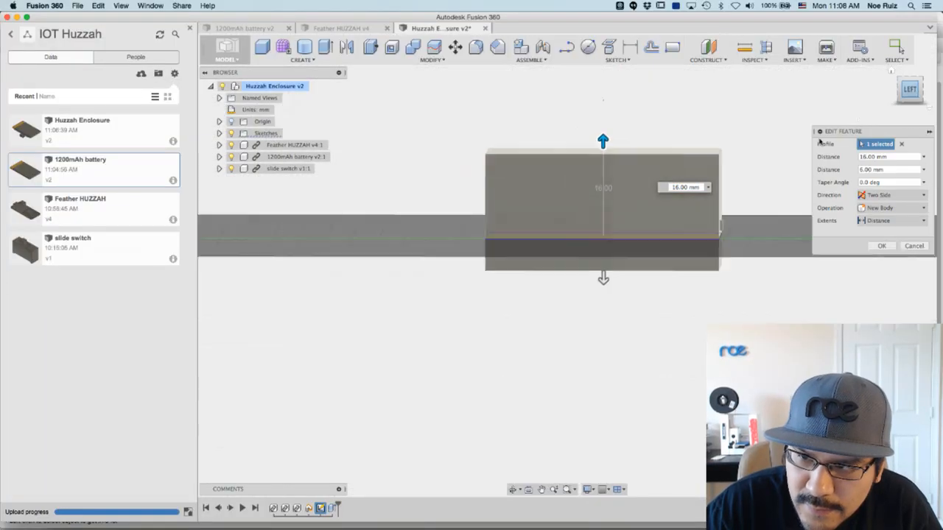
scroll(646, 246, up, 1)
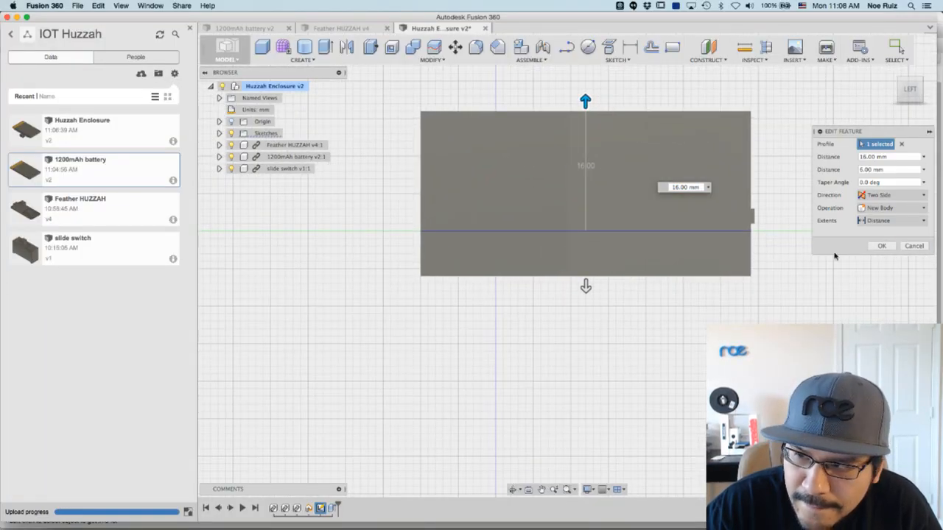
scroll(742, 213, up, 1)
scroll(742, 213, down, 1)
click(881, 245)
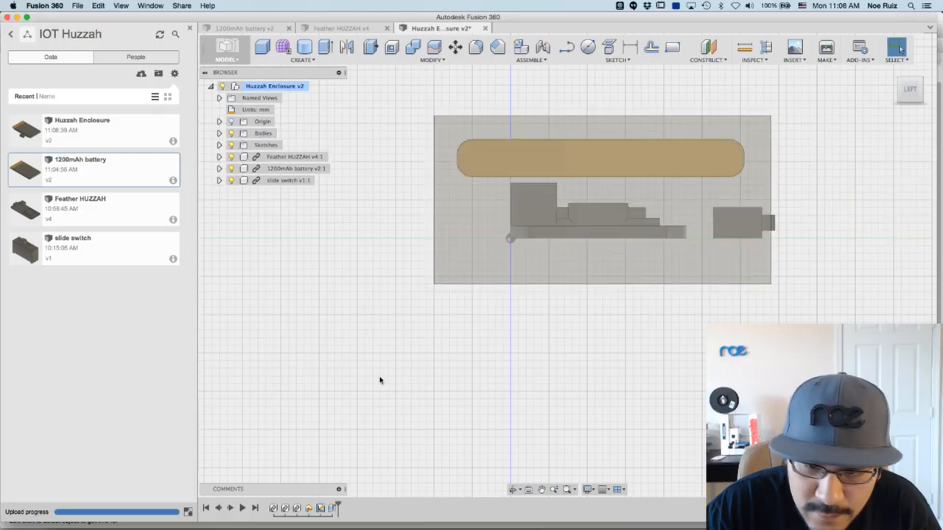
mouse_move(337, 505)
mouse_down()
mouse_move(323, 506)
mouse_move(337, 505)
mouse_up()
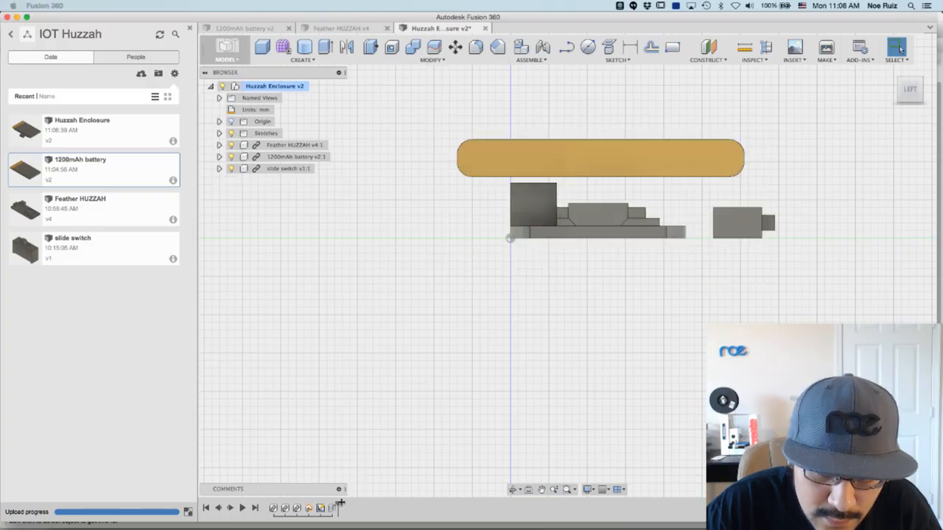
shift+middle_drag(508, 412, 414, 490)
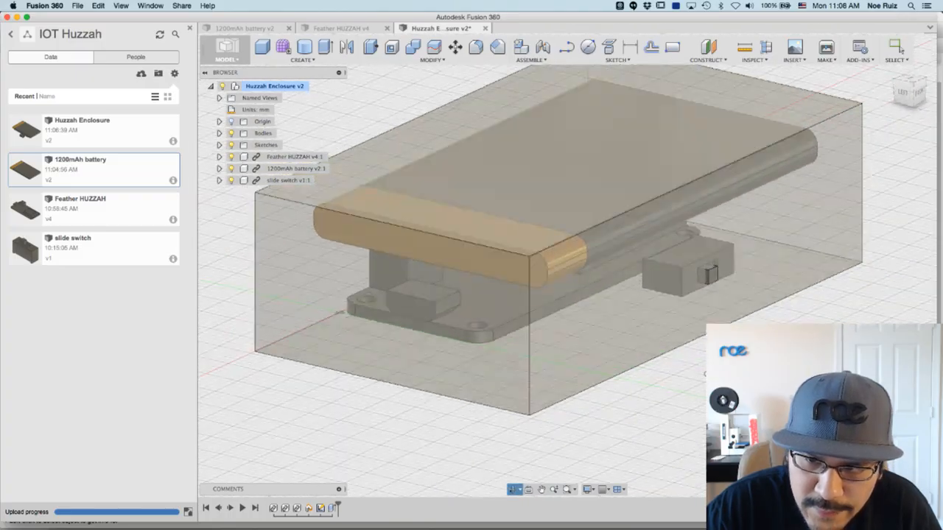
double_click(322, 509)
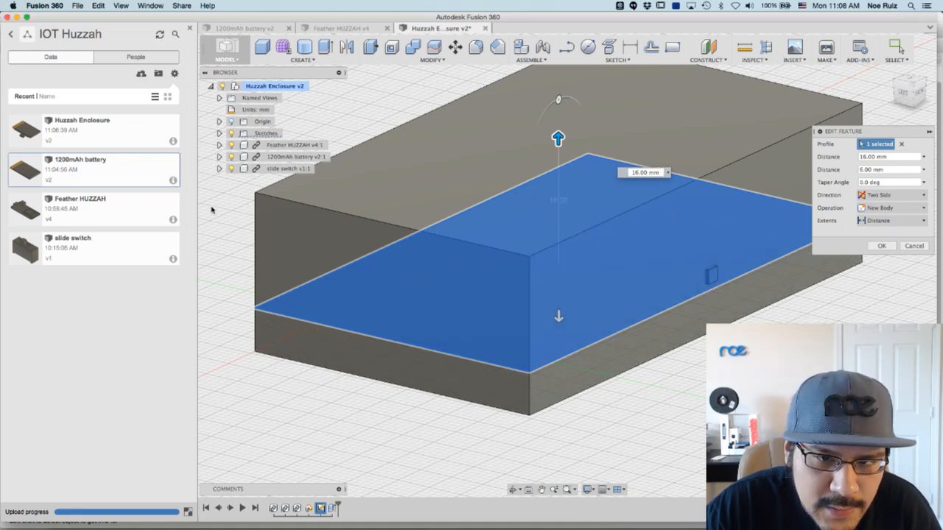
right_click(429, 416)
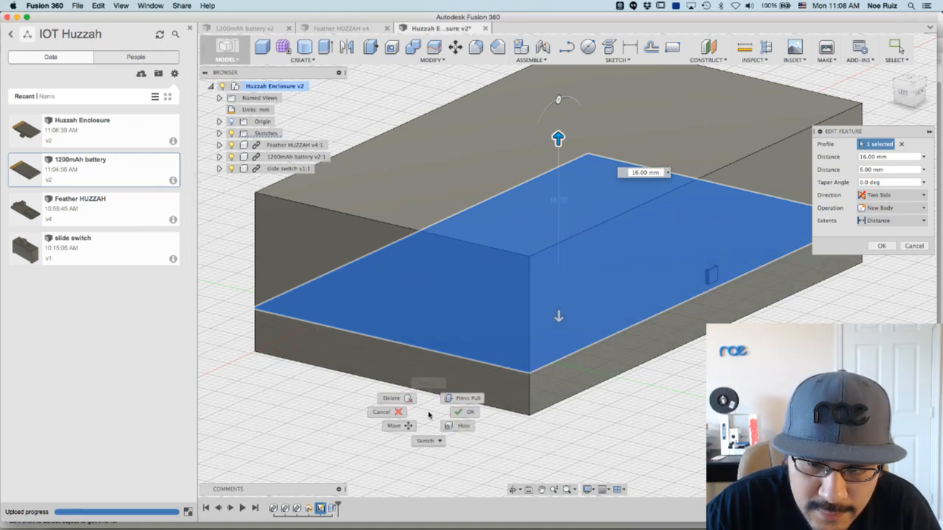
click(824, 317)
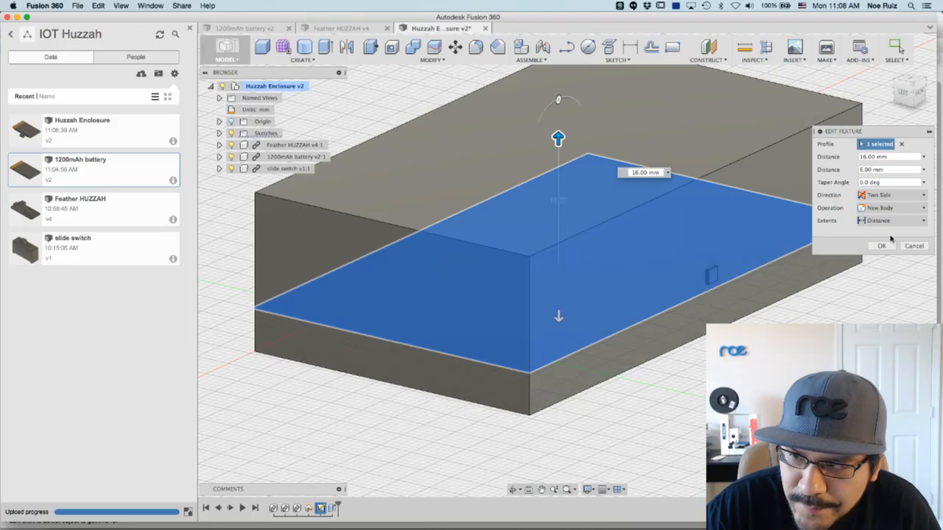
click(884, 248)
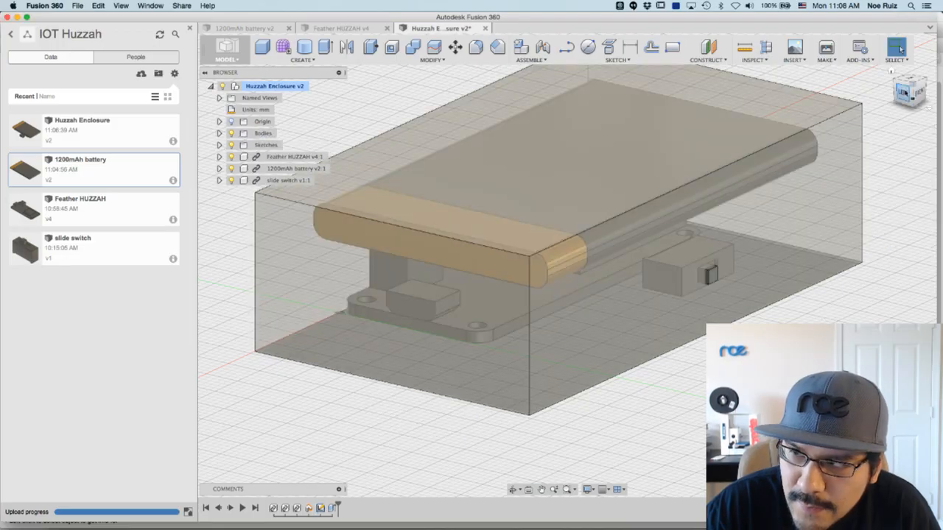
- Reduce the enclosure extrusion's depth below the Feather board to 3 mm
click(906, 92)
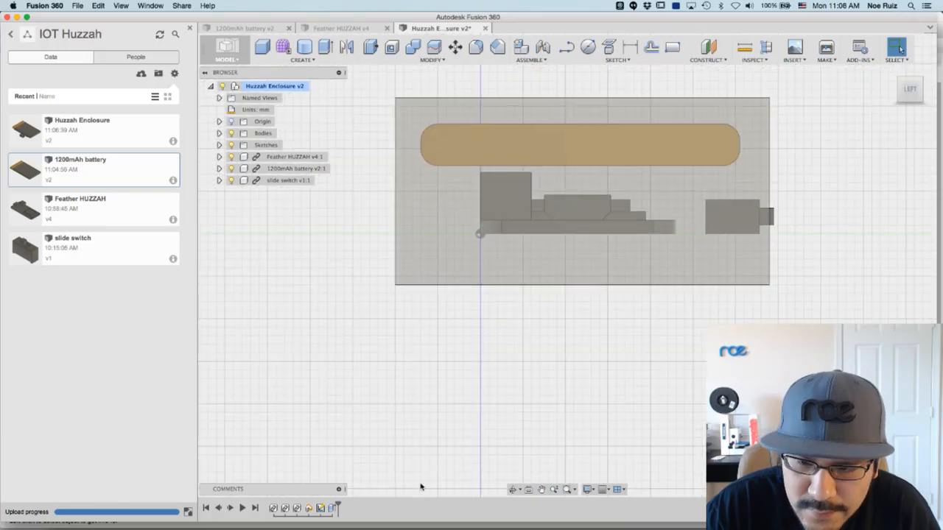
key(e)
click(582, 277)
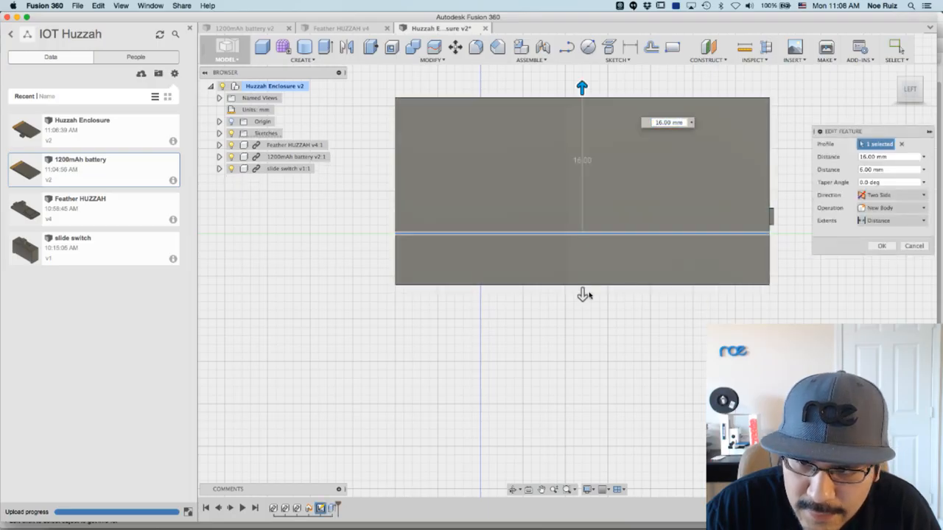
drag(582, 293, 582, 270)
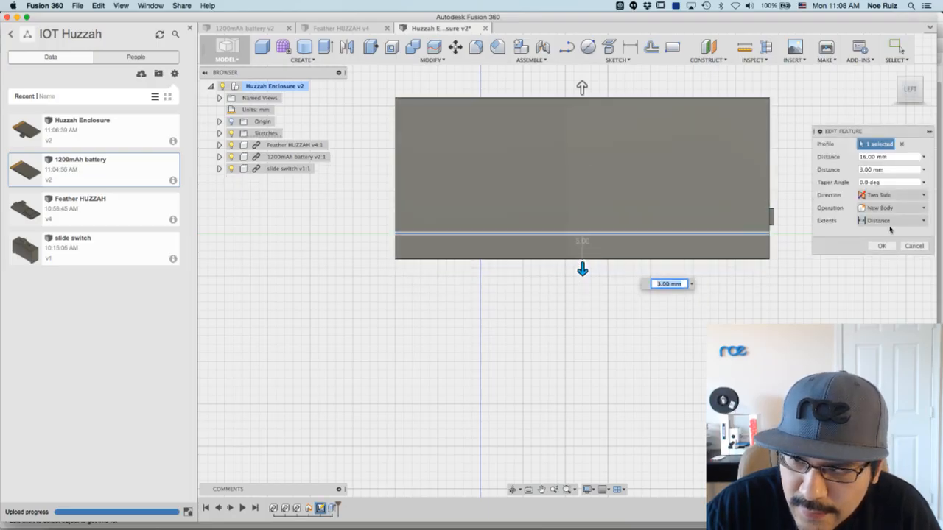
click(887, 247)
scroll(772, 293, down, 3)
shift+middle_drag(800, 273, 790, 277)
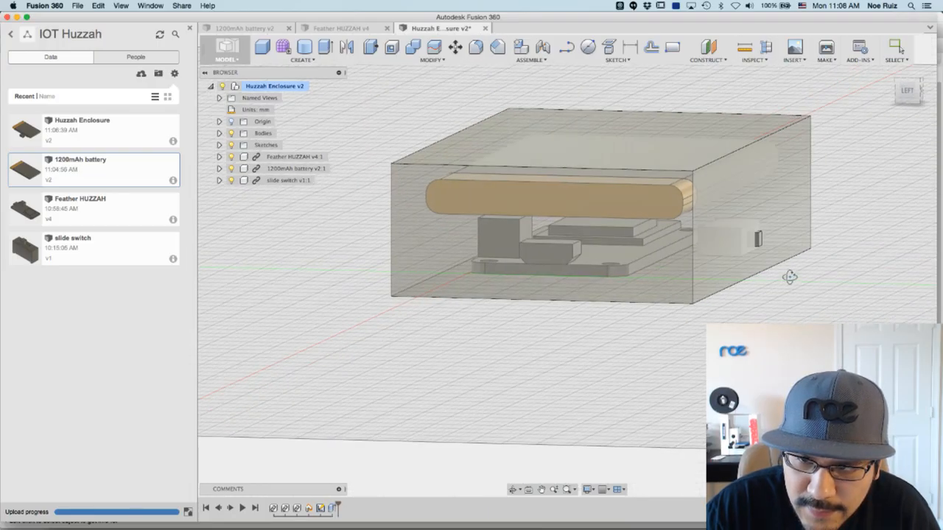
click(906, 89)
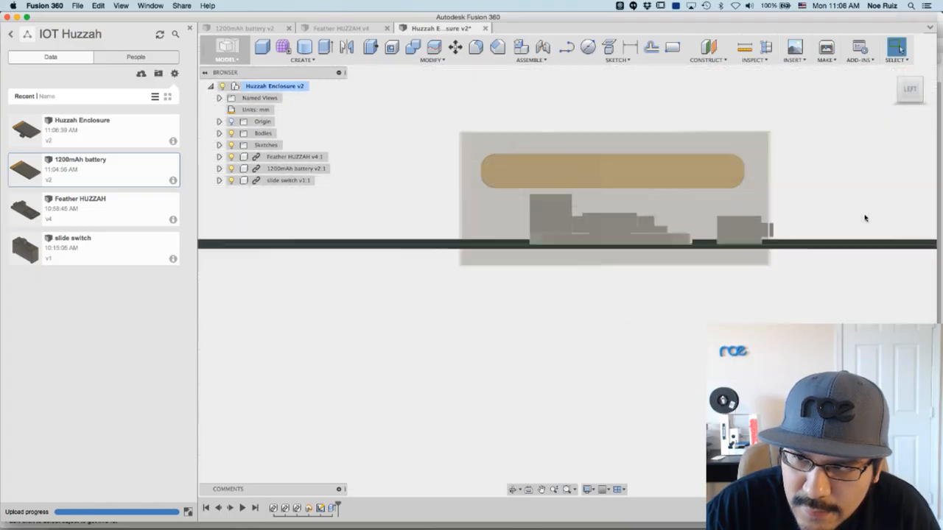
shift+middle_drag(855, 196, 832, 228)
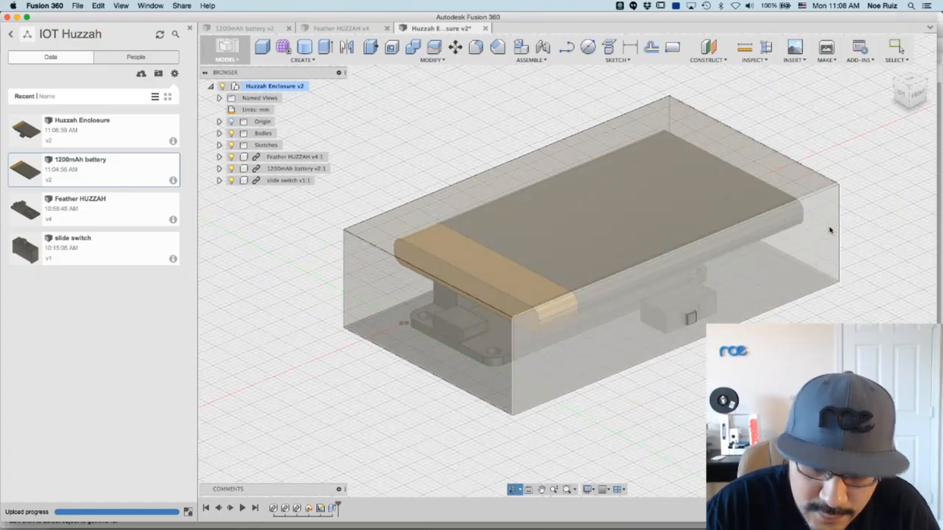
key(f)
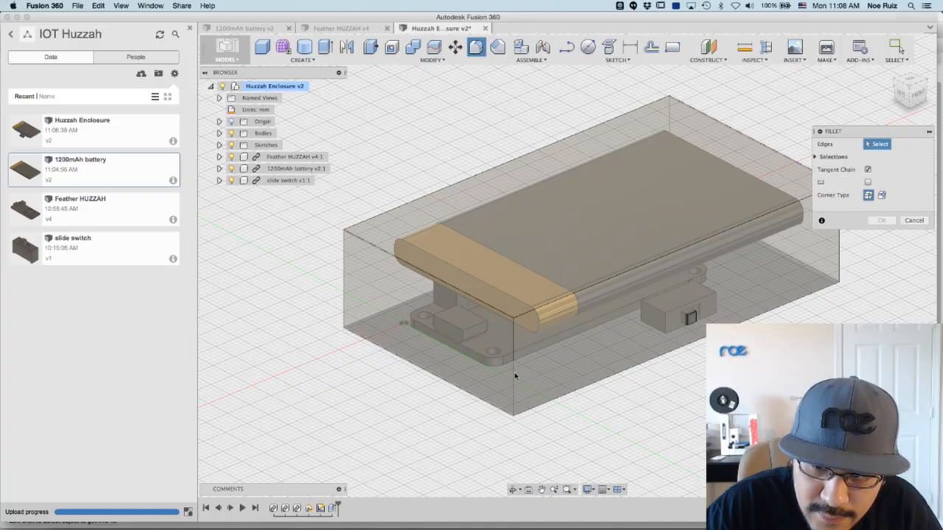
click(514, 376)
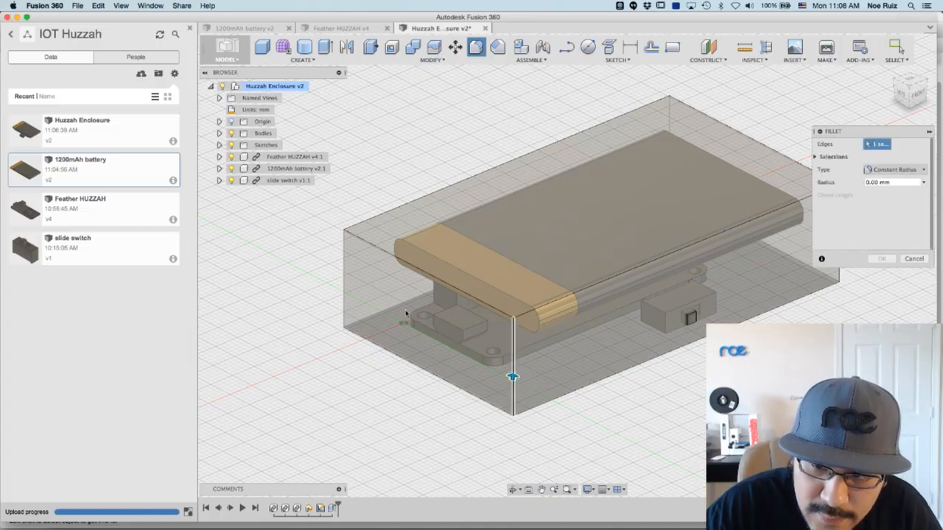
click(343, 258)
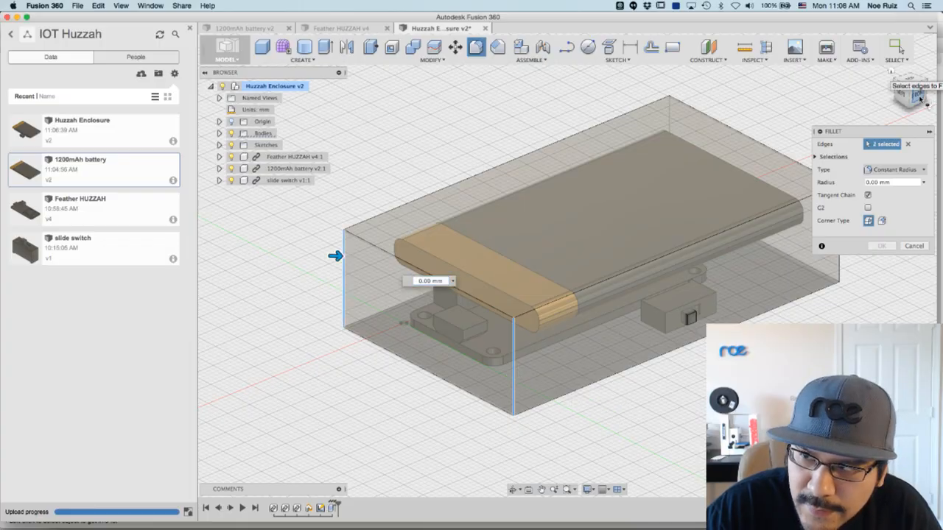
click(919, 98)
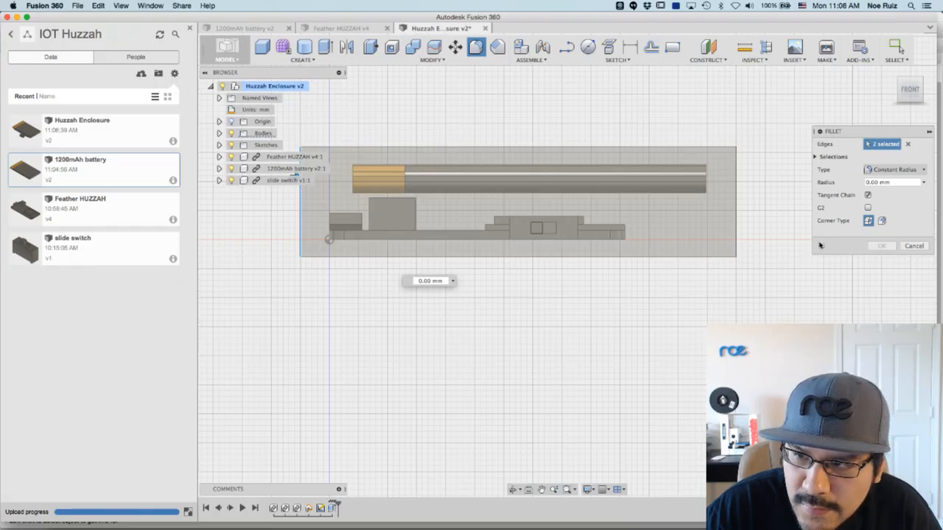
click(909, 248)
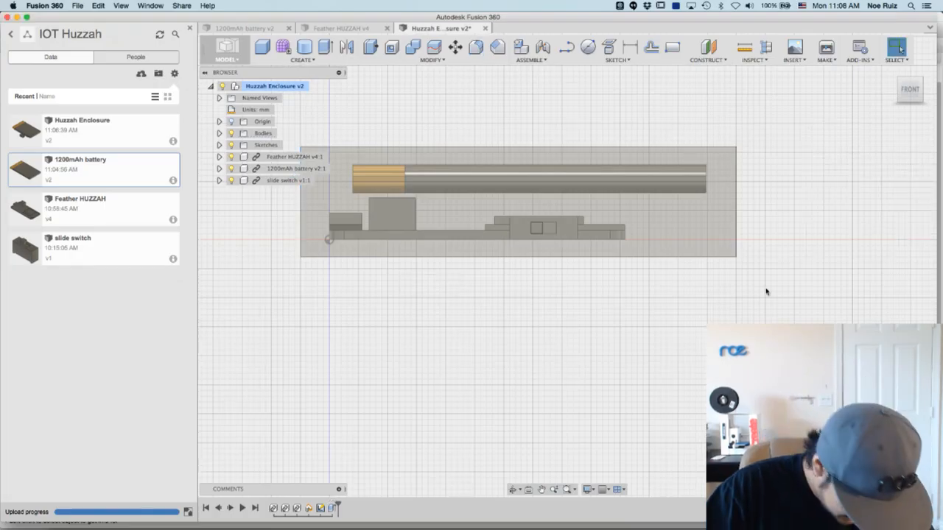
- Fillet the enclosure block's four vertical corner edges with a 4 mm radius
key(f)
drag(780, 182, 261, 236)
shift+middle_drag(568, 310, 674, 148)
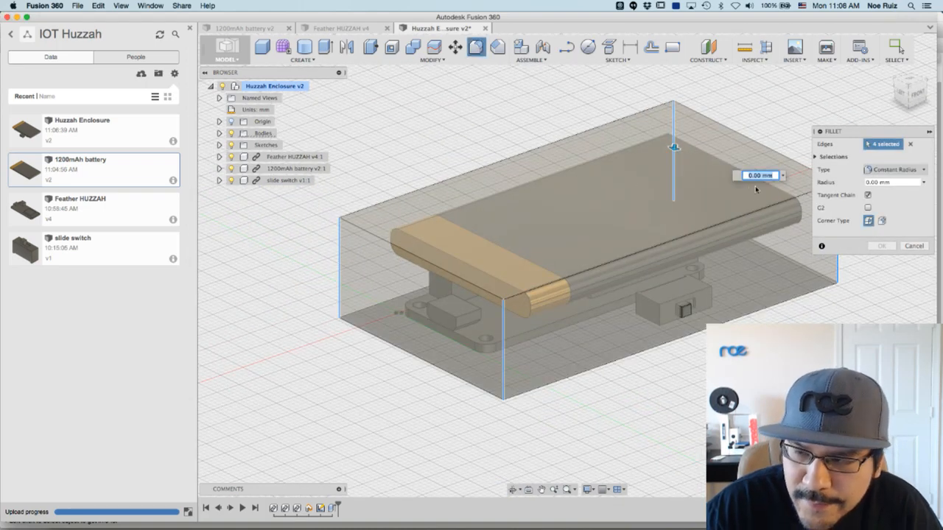
text(3)
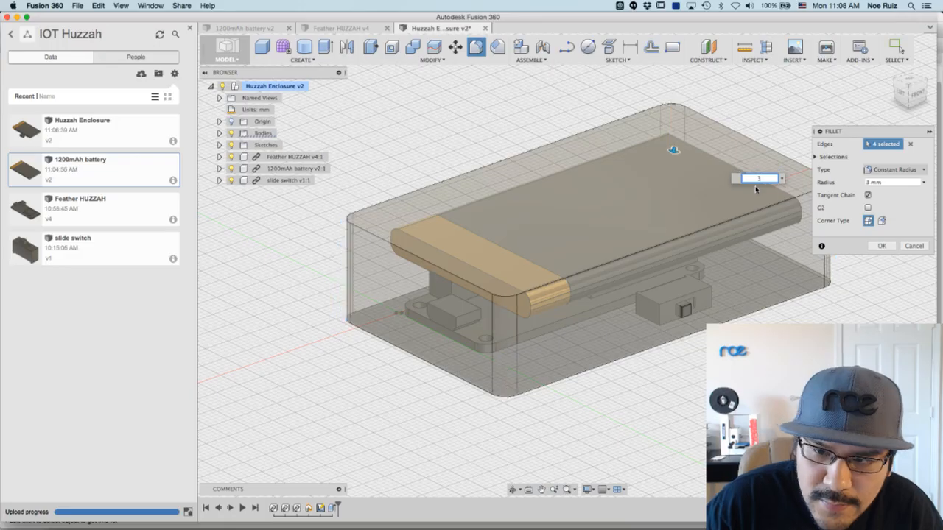
key(BackSpace)
text(4)
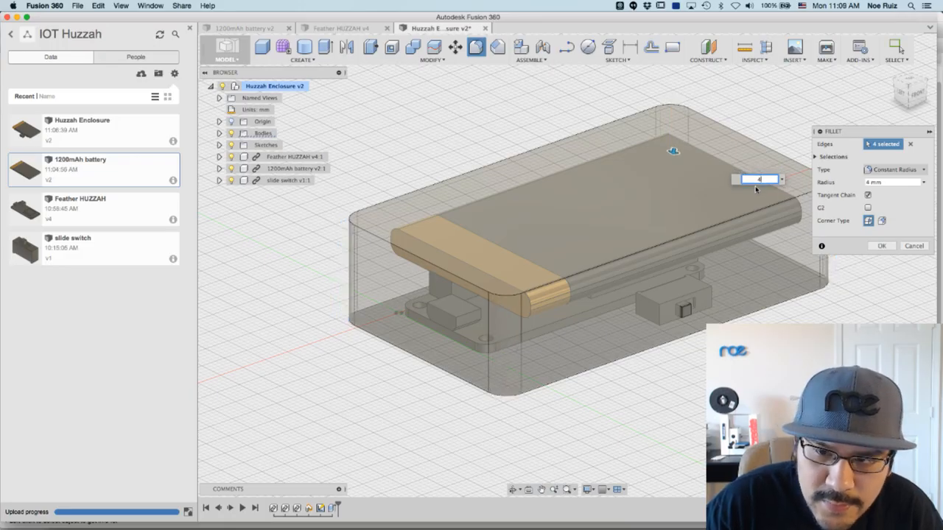
key(Return)
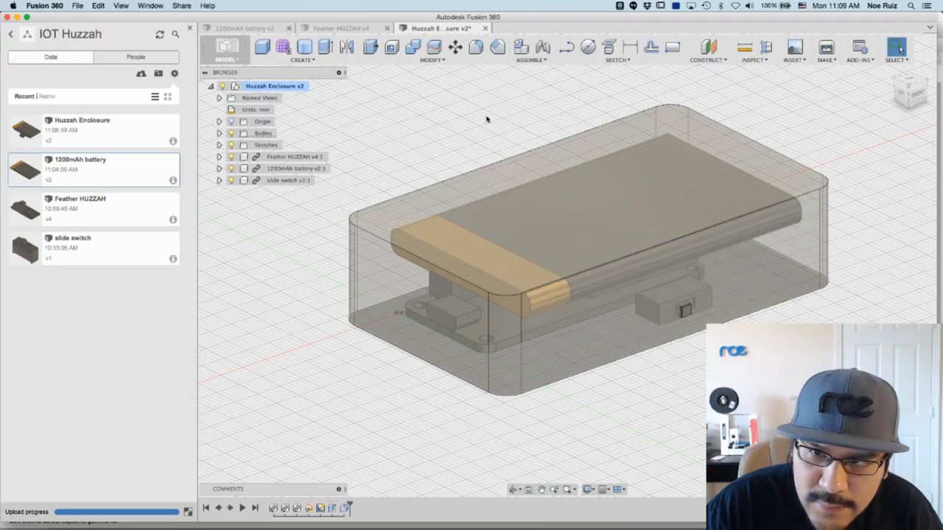
- Fillet the enclosure block's top and bottom perimeter edges with a 2 mm radius
key(f)
click(543, 295)
click(555, 382)
text(2)
key(Return)
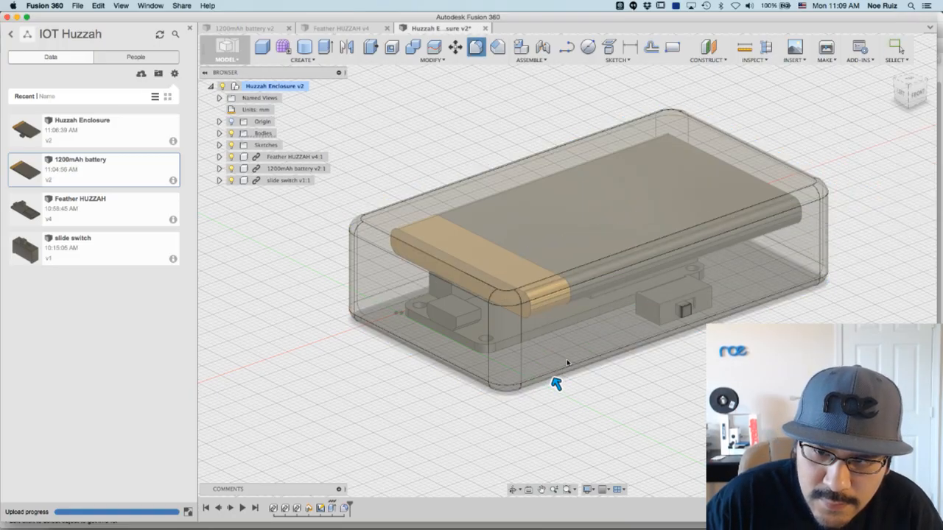
- Rename the enclosure's rectangle sketch as case
click(915, 95)
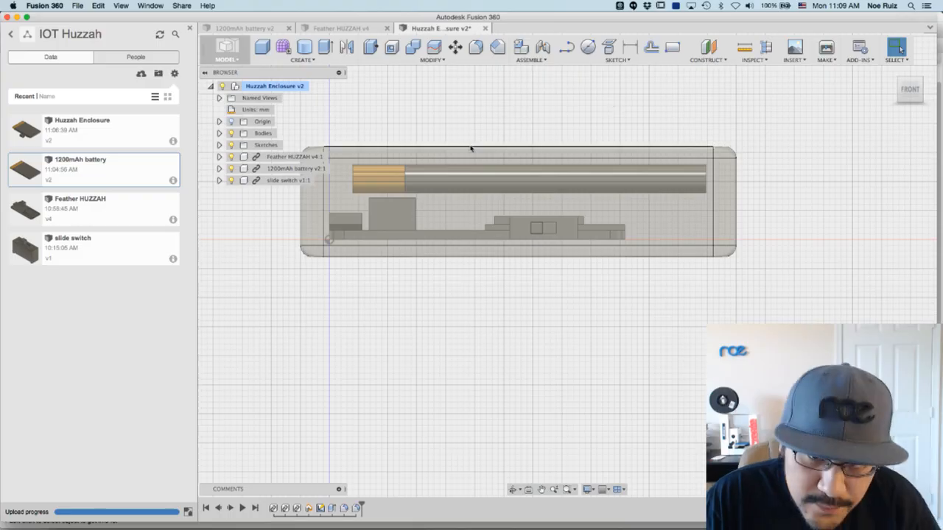
scroll(471, 139, down, 1)
scroll(462, 129, up, 2)
shift+middle_drag(461, 128, 499, 155)
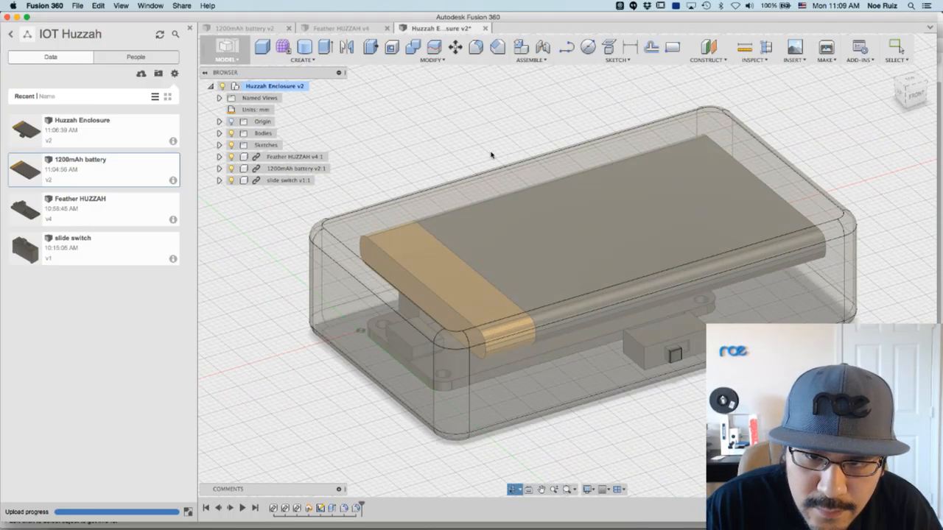
click(219, 146)
click(275, 157)
click(276, 157)
text(case)
key(Return)
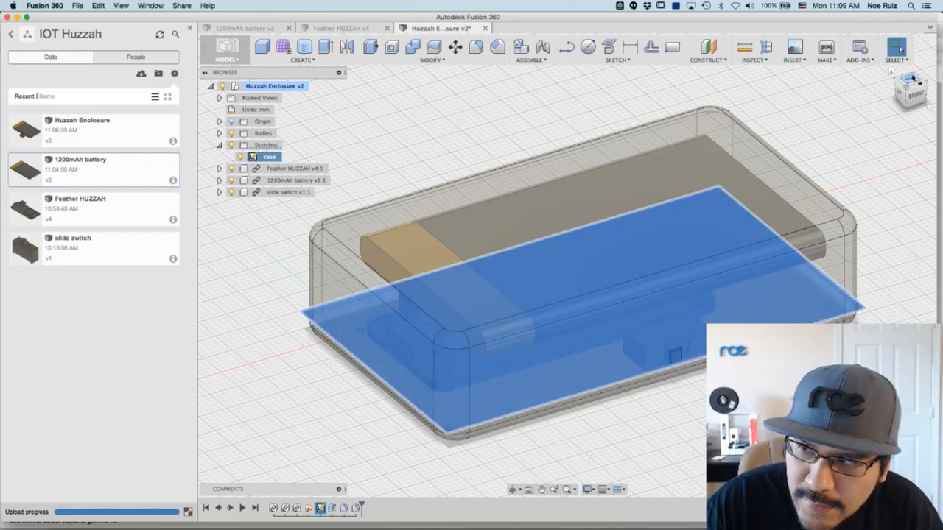
- Try pulling the case sketch's corner inward at the Feather board's projecting end, away from the slide switch, and undo the corner moves
click(913, 78)
click(891, 70)
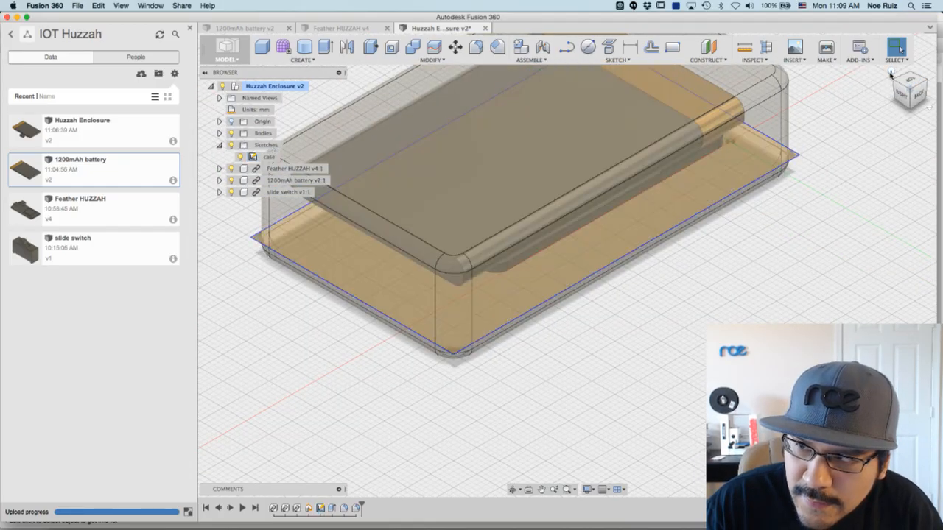
click(911, 80)
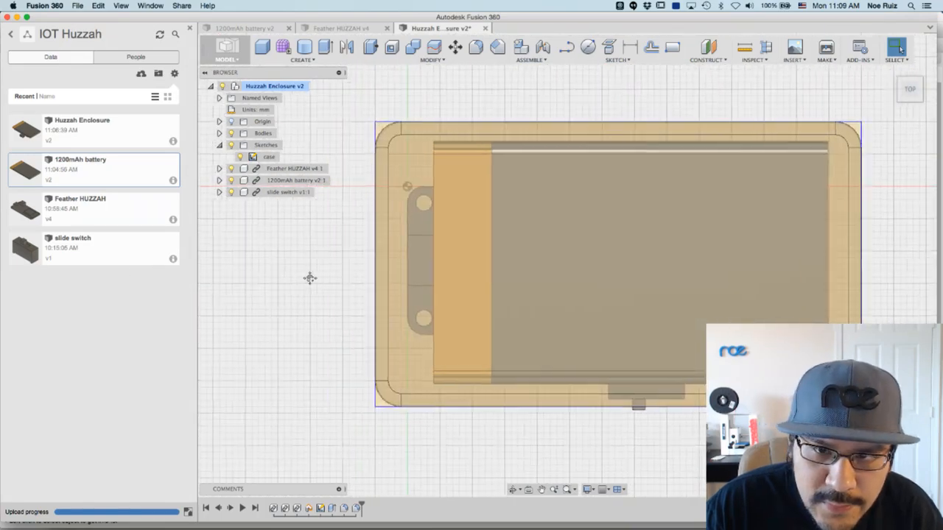
scroll(405, 111, up, 5)
mouse_move(346, 140)
mouse_down()
mouse_move(388, 141)
mouse_move(375, 184)
mouse_move(430, 198)
mouse_move(417, 189)
mouse_up()
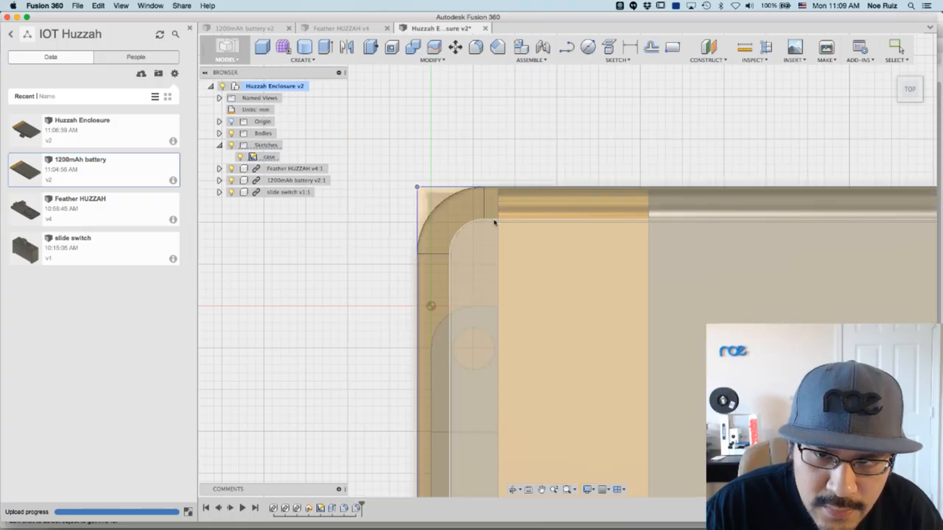
scroll(383, 117, down, 6)
scroll(396, 116, up, 3)
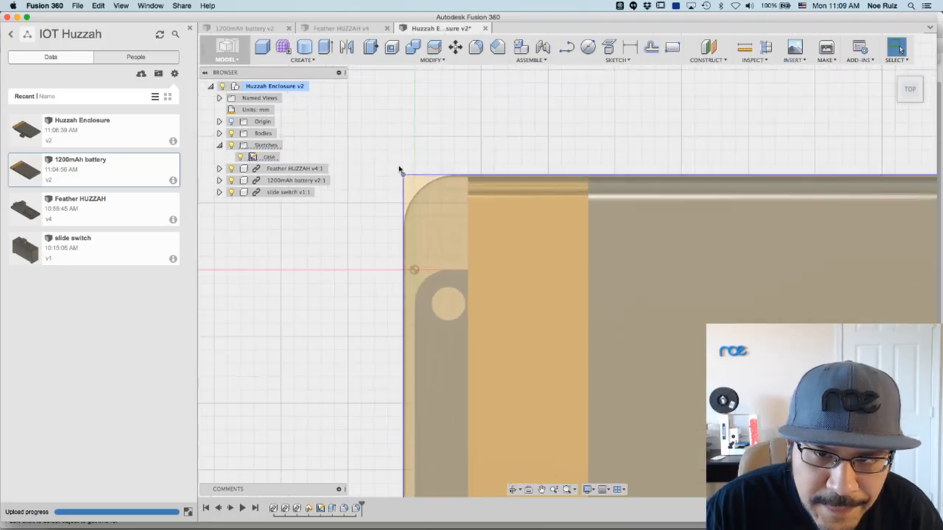
scroll(404, 176, up, 5)
drag(394, 183, 373, 152)
key(super+z)
key(super+z)
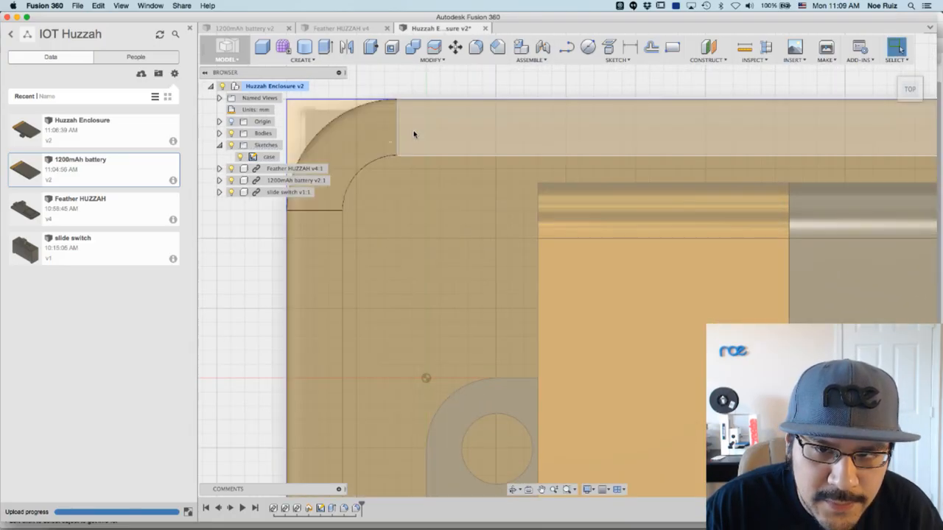
- Reopen the case sketch for editing and adjust the rectangle's two corners at the Feather board's projecting end closer to the components
scroll(415, 135, down, 3)
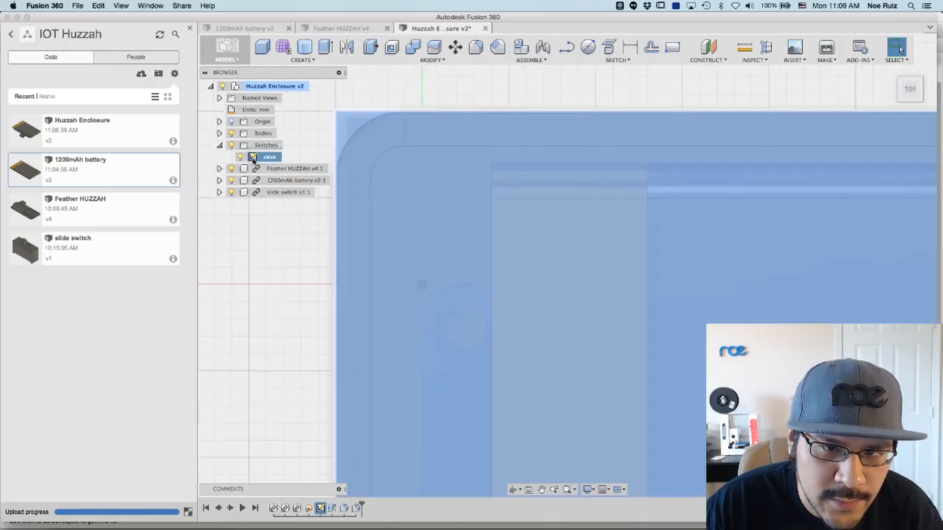
click(252, 157)
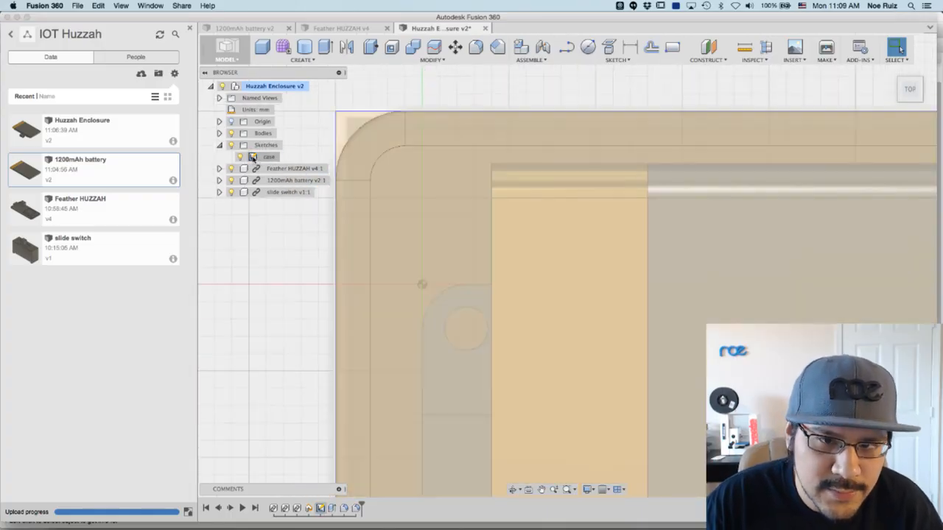
double_click(257, 158)
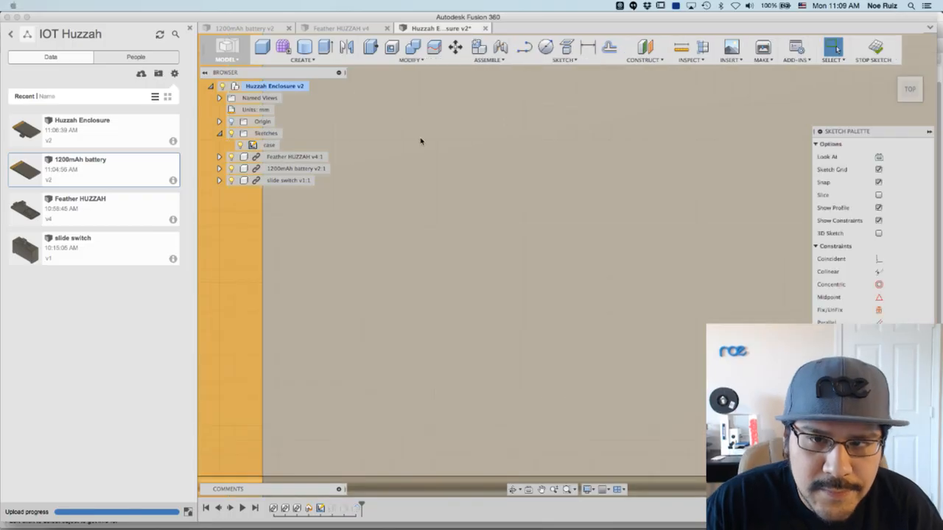
scroll(338, 122, up, 5)
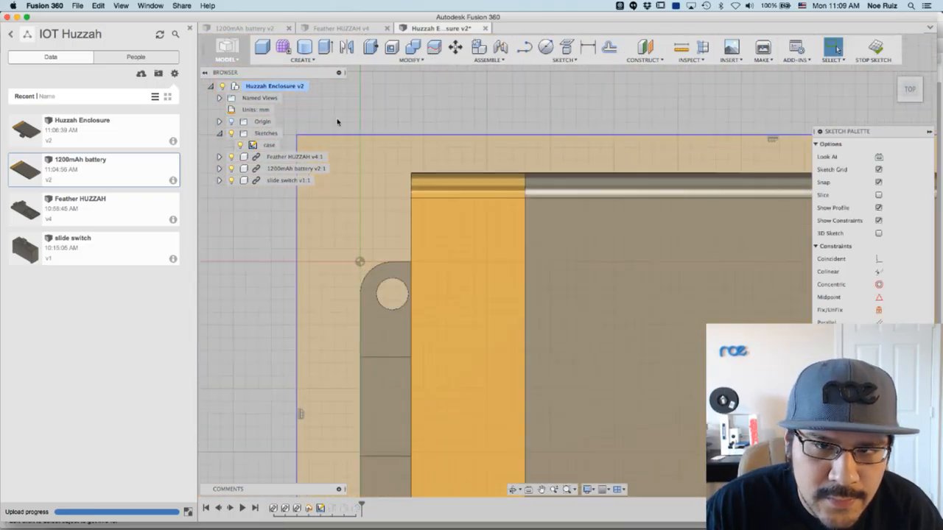
scroll(347, 133, up, 2)
drag(366, 158, 411, 181)
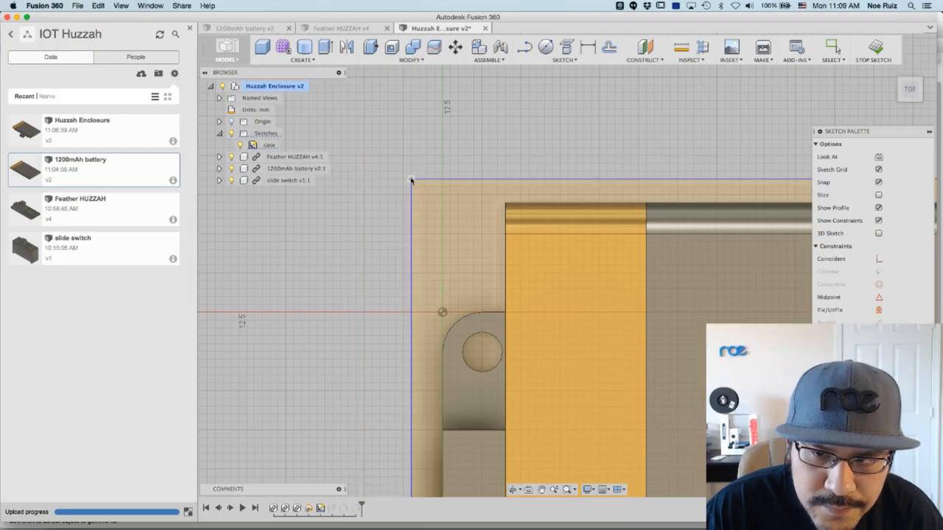
scroll(395, 159, down, 5)
scroll(434, 403, up, 3)
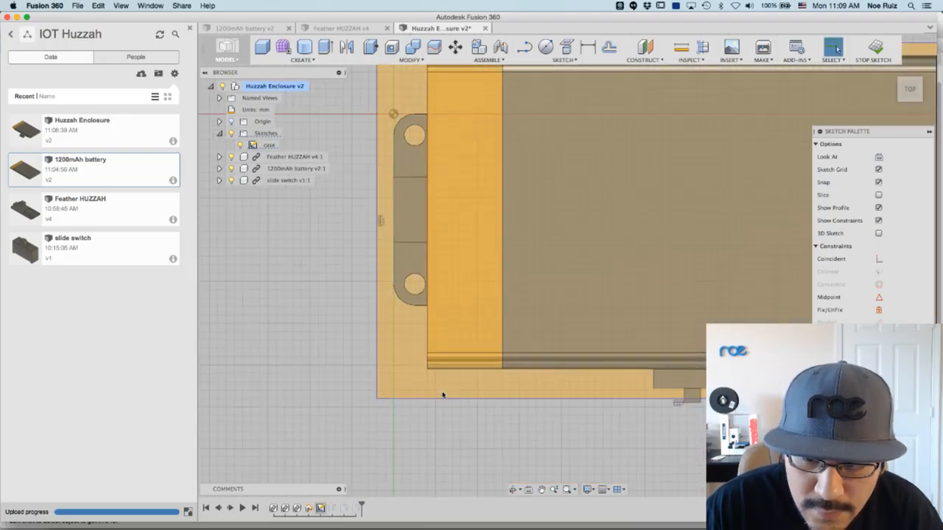
drag(364, 397, 363, 385)
- Pull the case rectangle's corner at the battery's far end closer to the battery and finish the sketch
scroll(363, 379, down, 5)
mouse_move(792, 145)
middle_down()
mouse_move(732, 149)
mouse_move(719, 169)
middle_up()
scroll(720, 169, up, 4)
mouse_move(721, 160)
mouse_down()
mouse_move(680, 160)
mouse_move(691, 167)
mouse_move(690, 154)
mouse_move(702, 151)
mouse_up()
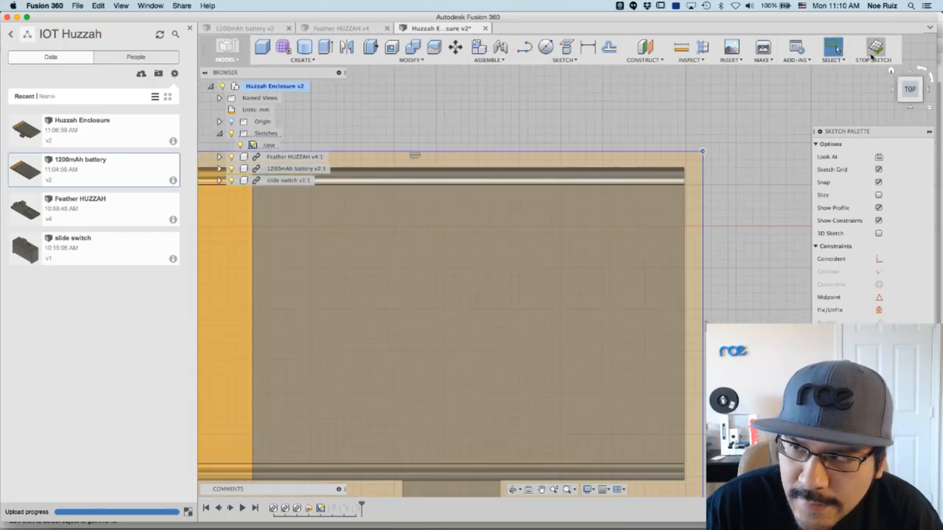
click(875, 49)
- Hide the case sketch and check the components' fit inside the enclosure from the front
scroll(695, 137, down, 5)
scroll(627, 120, down, 2)
mouse_move(331, 358)
shift+middle_down()
mouse_move(320, 277)
mouse_move(368, 379)
mouse_move(513, 421)
shift+middle_up()
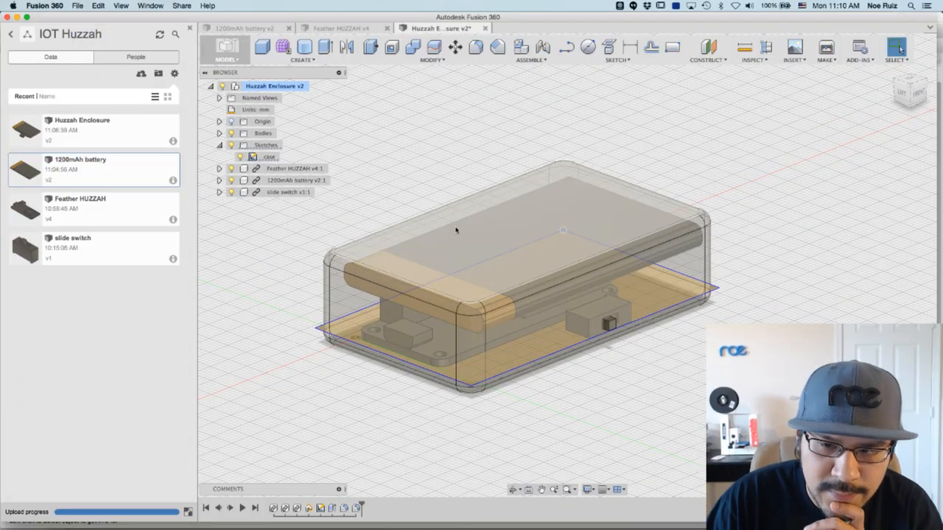
click(241, 156)
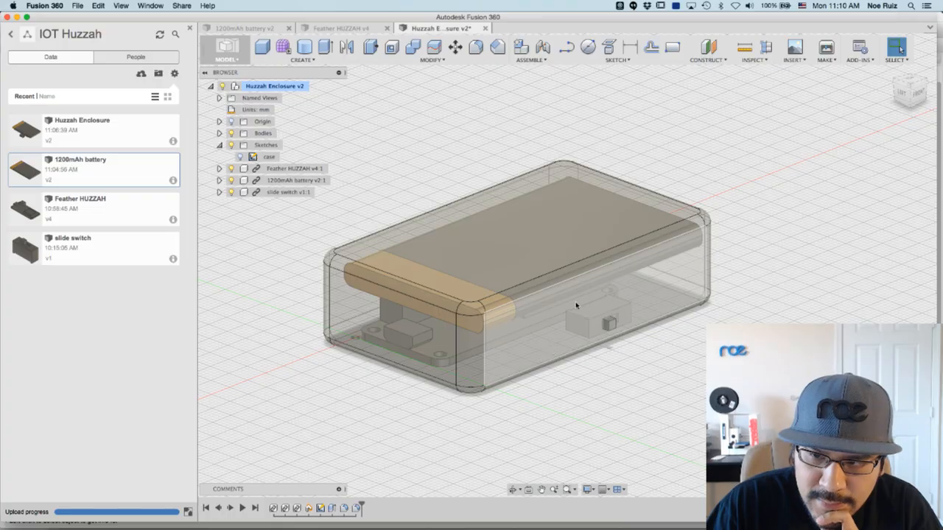
click(918, 94)
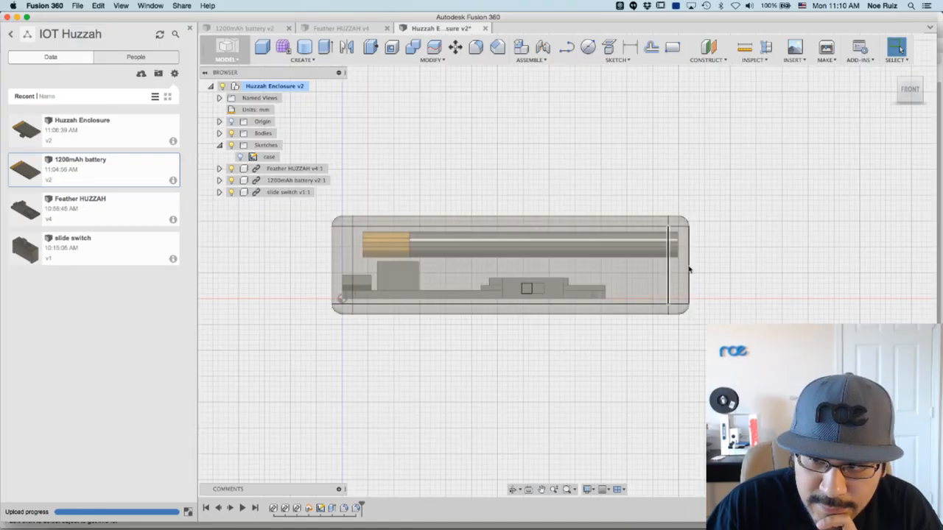
scroll(431, 204, down, 2)
shift+middle_drag(467, 177, 515, 212)
- Construct a midplane between the enclosure block's top and bottom faces
click(721, 61)
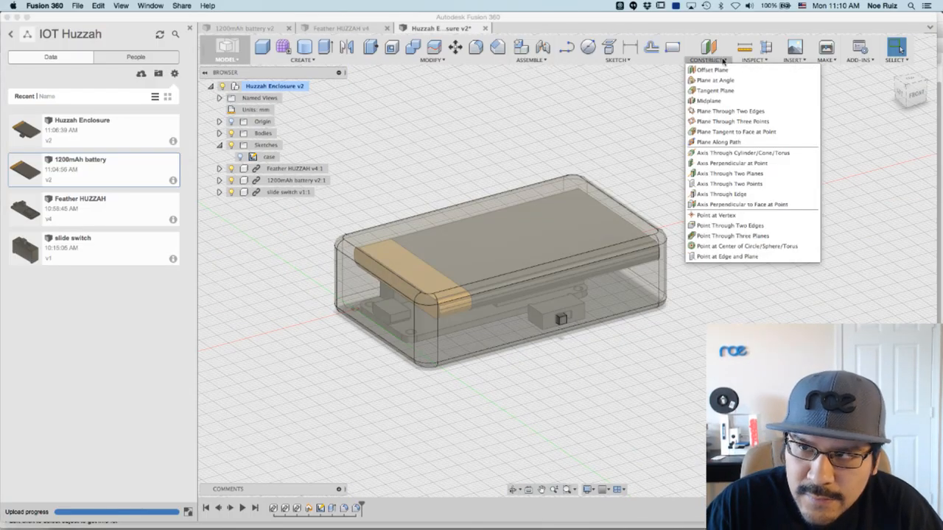
click(729, 102)
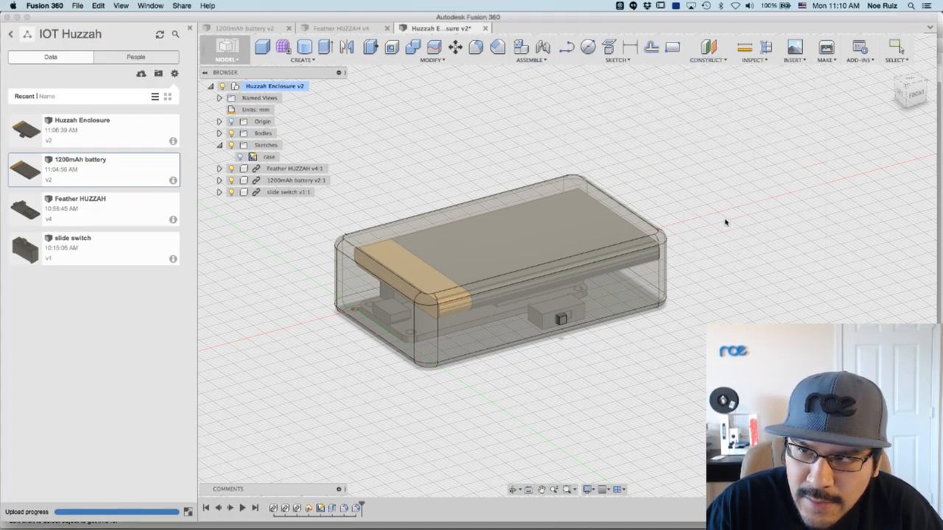
mouse_move(662, 387)
shift+middle_down()
mouse_move(641, 343)
mouse_move(655, 373)
mouse_move(665, 352)
mouse_move(676, 385)
shift+middle_up()
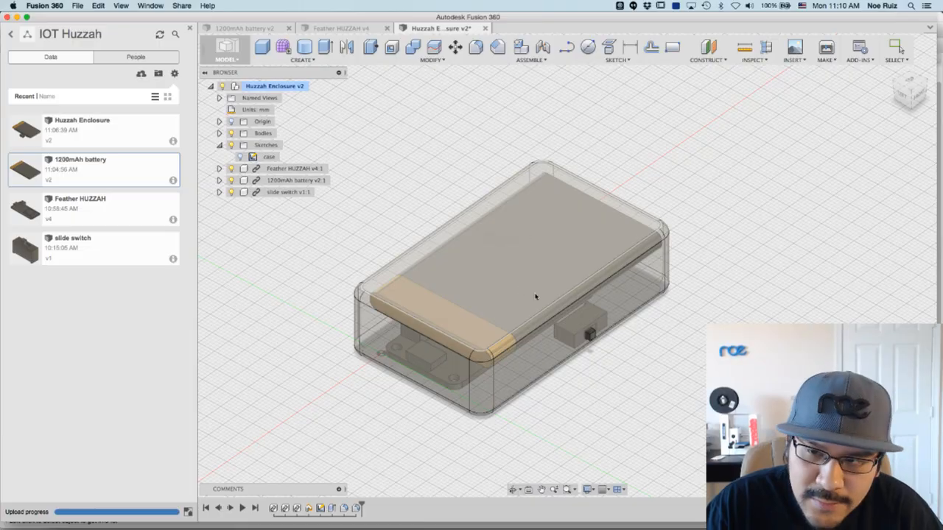
click(526, 211)
shift+middle_drag(677, 403, 653, 330)
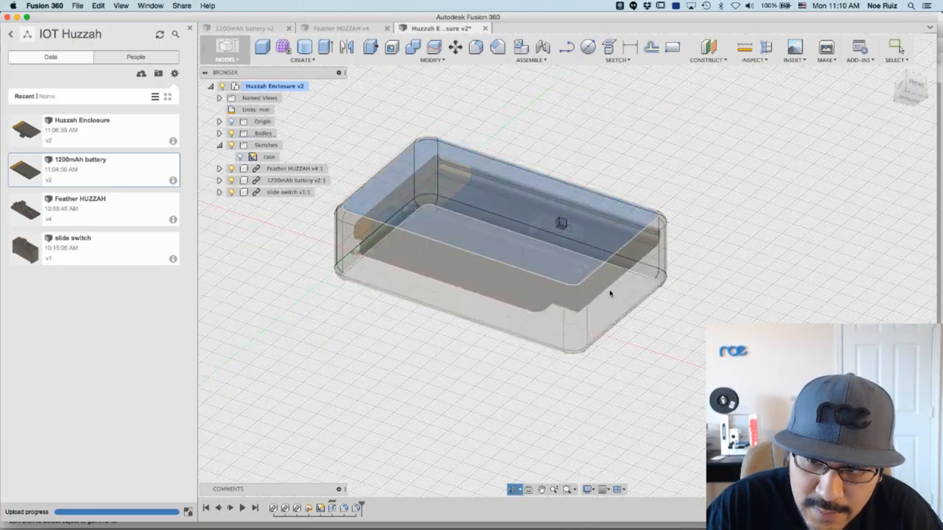
click(610, 294)
shift+middle_drag(683, 219, 678, 266)
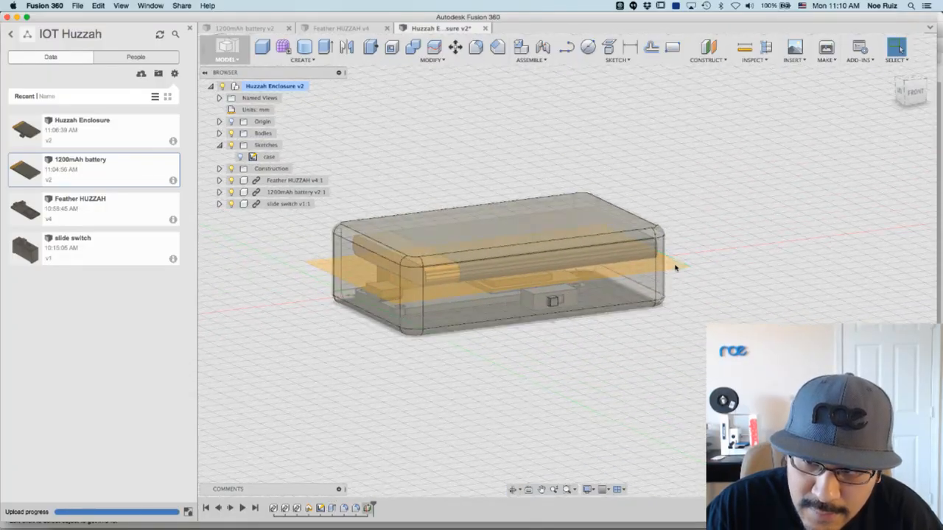
- Split the enclosure body in two, using the horizontal midplane as the splitting tool
scroll(670, 269, up, 5)
scroll(659, 267, down, 5)
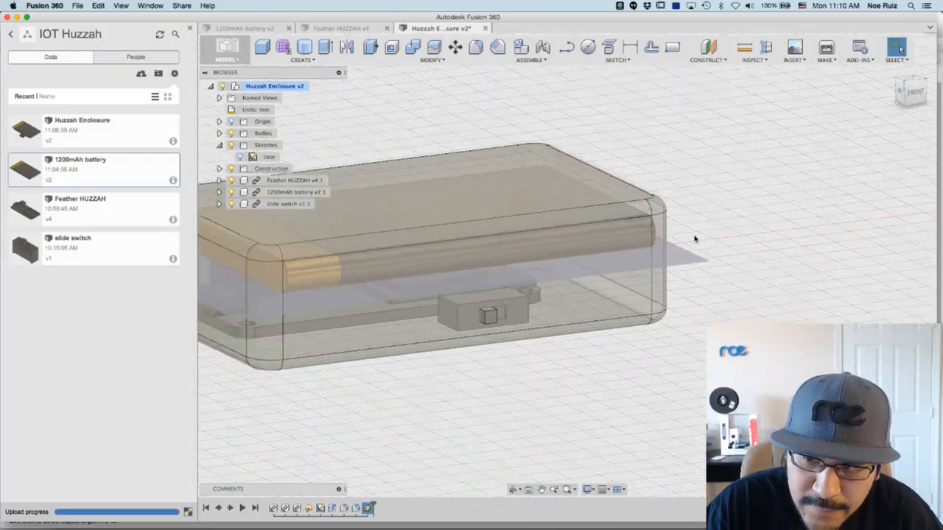
middle_drag(399, 154, 430, 170)
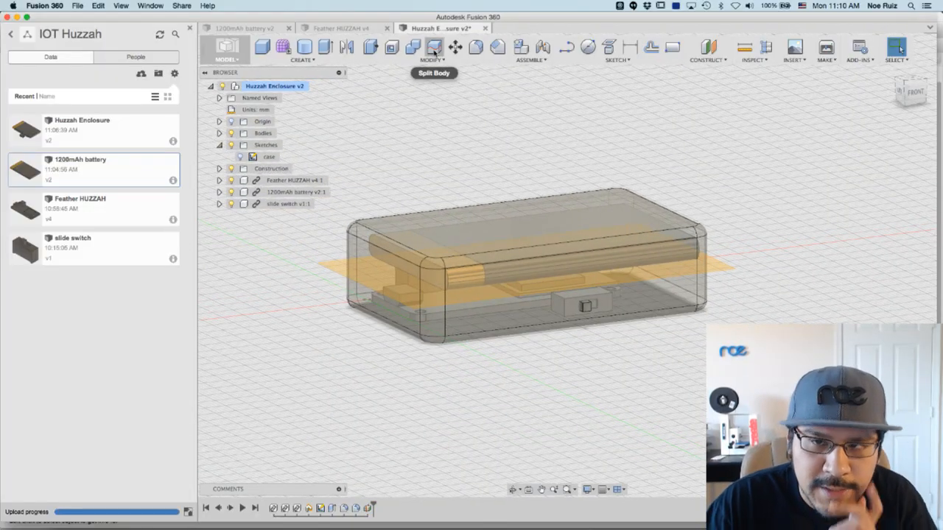
click(434, 48)
click(666, 315)
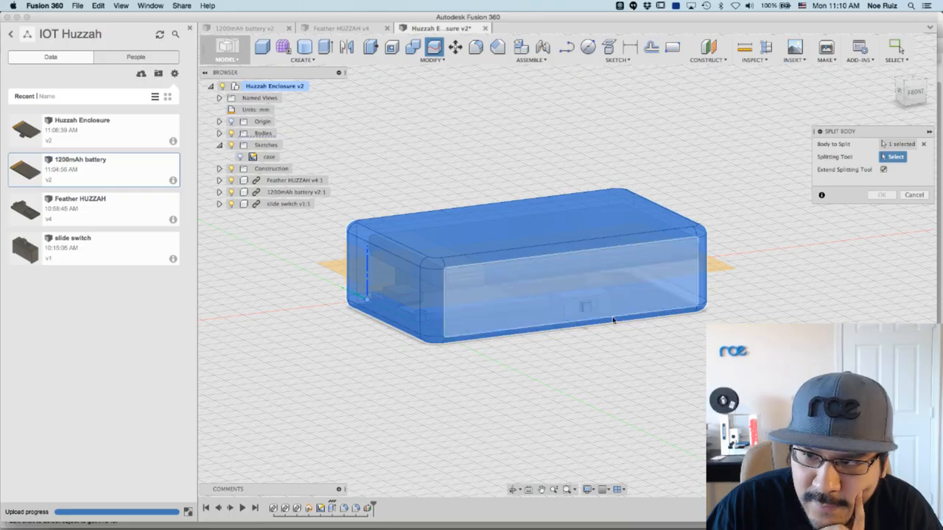
scroll(725, 266, up, 5)
click(708, 280)
scroll(719, 243, down, 5)
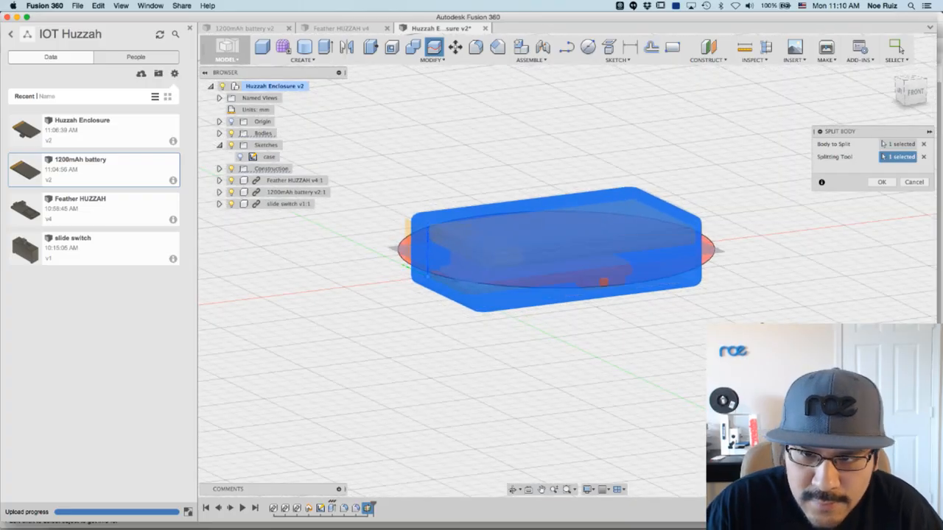
shift+middle_drag(763, 323, 733, 337)
scroll(600, 285, up, 1)
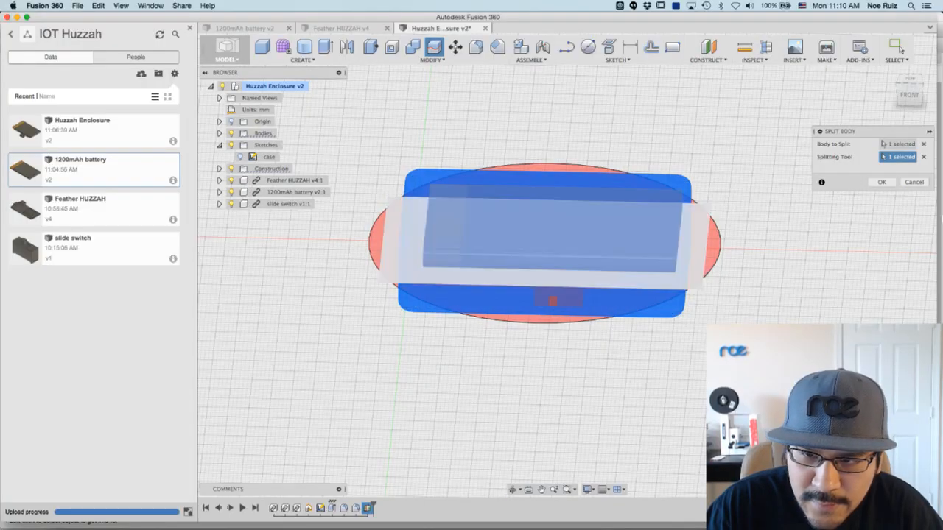
click(873, 182)
- Rename the lower half of the split enclosure body as bottom
scroll(315, 300, up, 3)
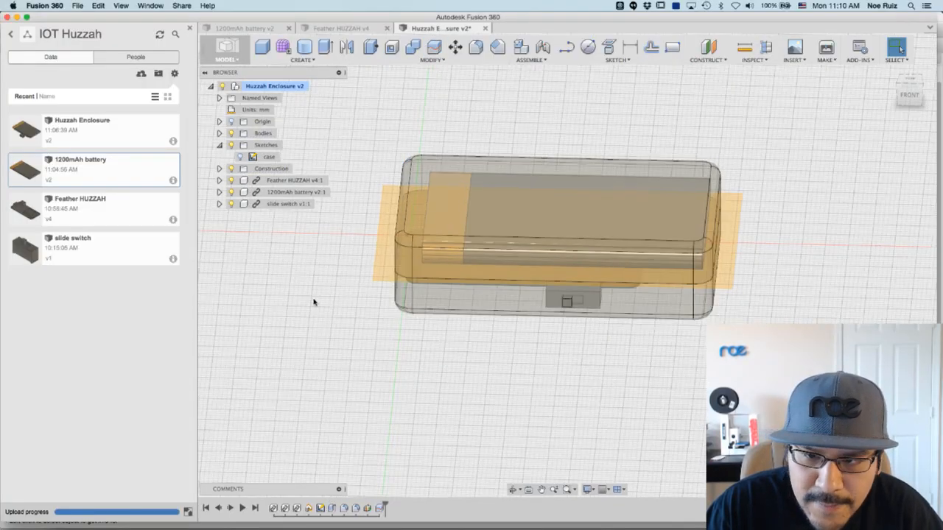
shift+middle_drag(372, 297, 417, 309)
click(218, 134)
double_click(270, 145)
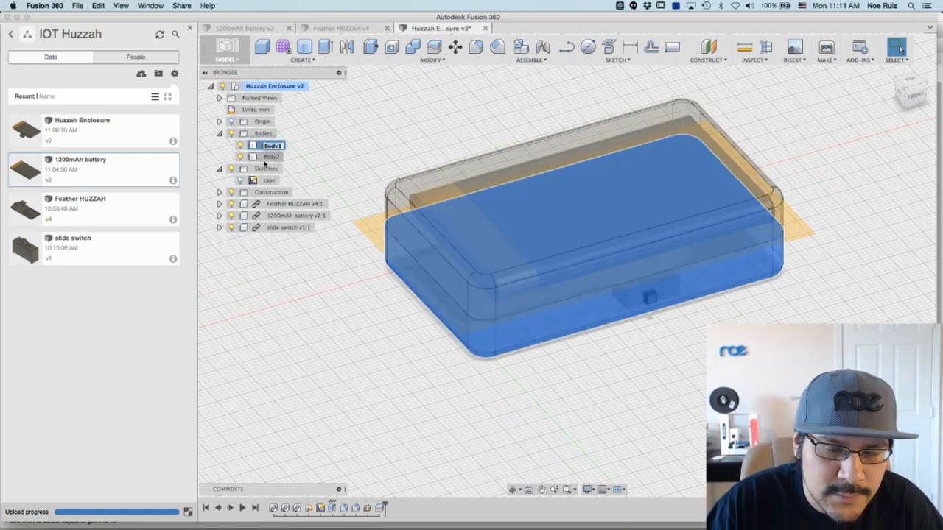
text(botto)
key(Escape)
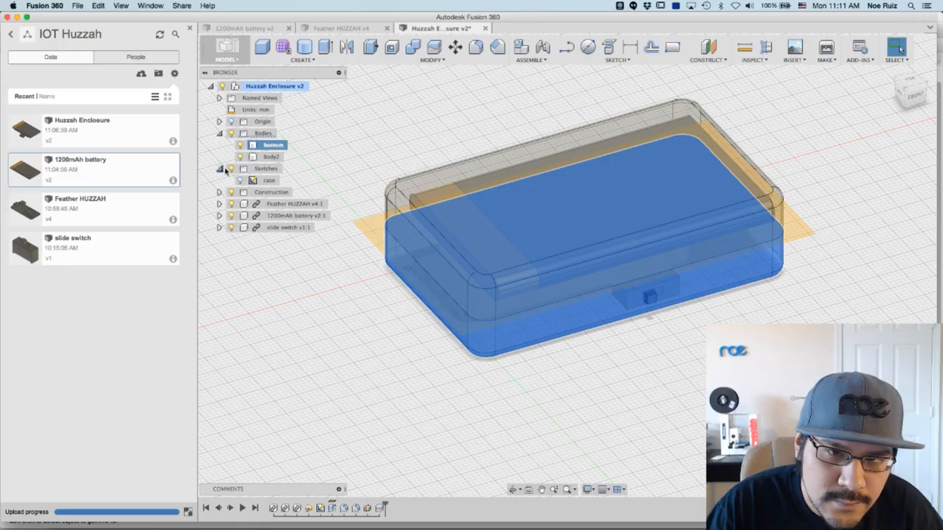
- Rename the upper half of the split enclosure body as top
double_click(278, 158)
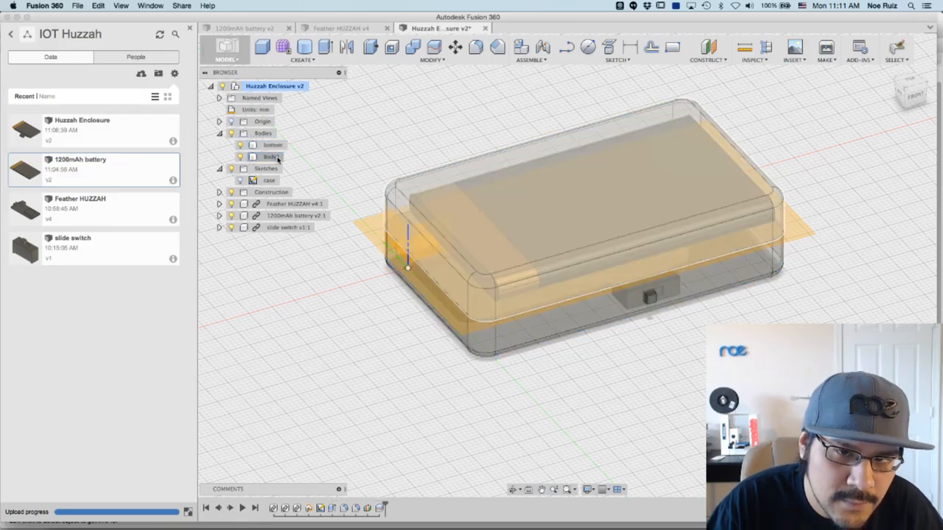
click(276, 159)
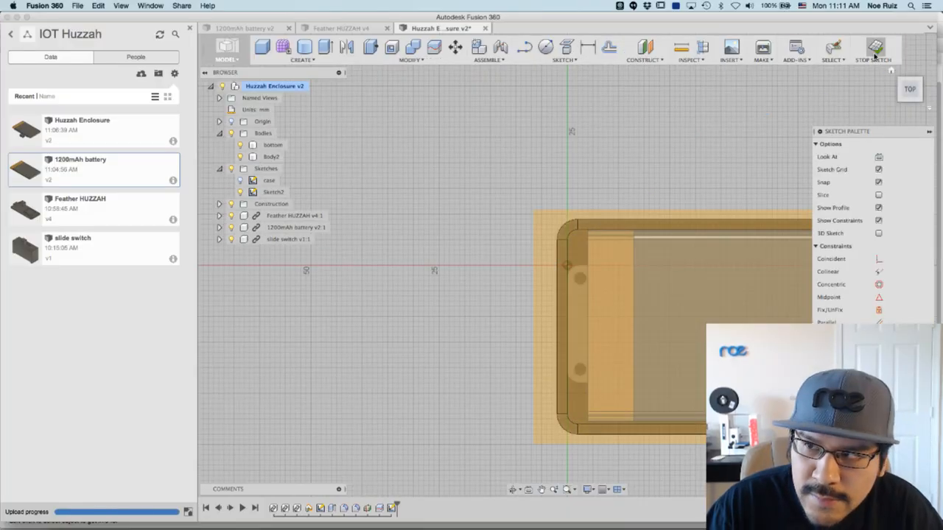
click(873, 61)
double_click(271, 158)
text(top)
key(Return)
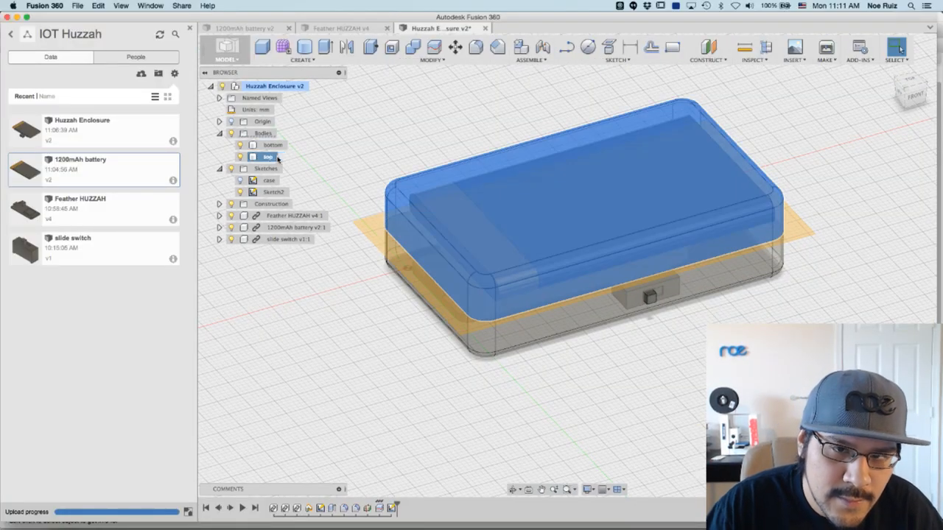
click(319, 298)
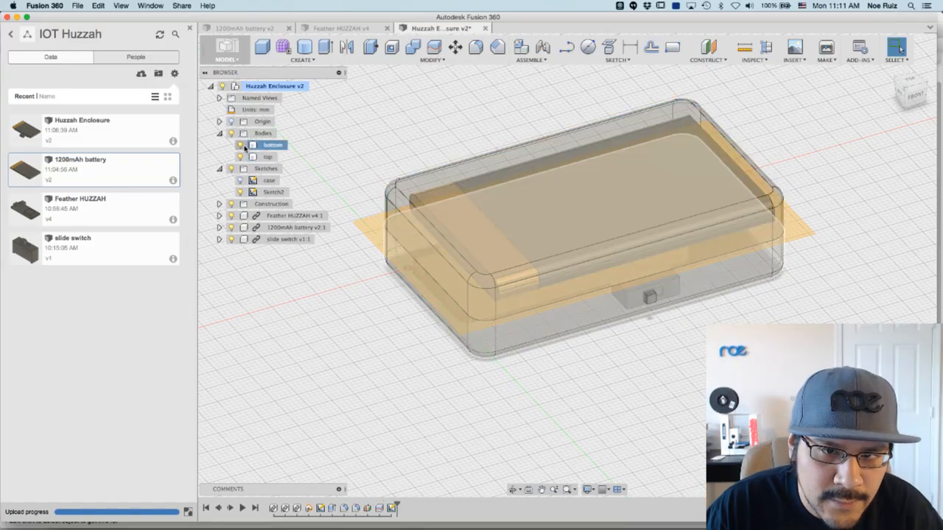
- Hide the Feather HUZZAH, slide switch and 1200mAh battery components along with the construction plane
click(231, 215)
click(231, 215)
click(230, 239)
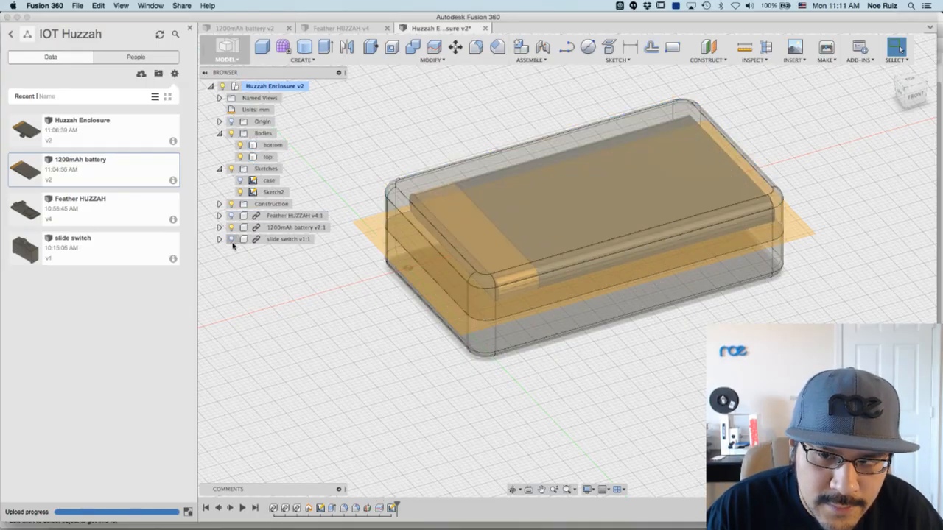
click(231, 227)
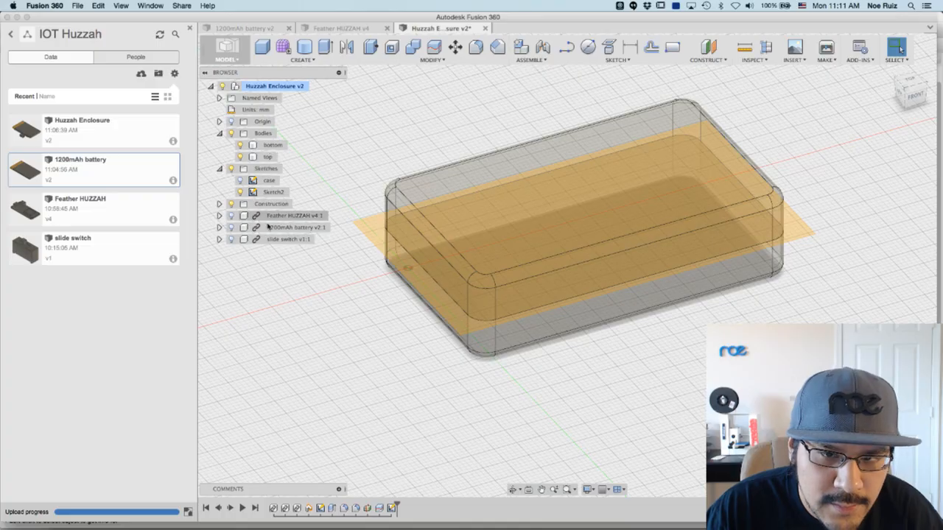
click(230, 204)
- Hide the bottom body and shell the top body with a 1.4 mm inside thickness, opening it at the split face
click(238, 146)
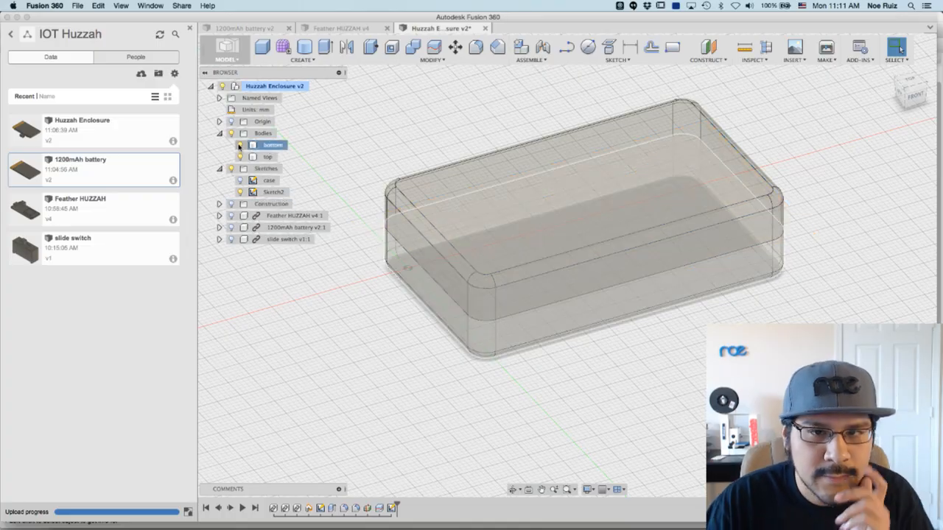
click(239, 146)
shift+middle_drag(507, 371, 526, 331)
click(548, 320)
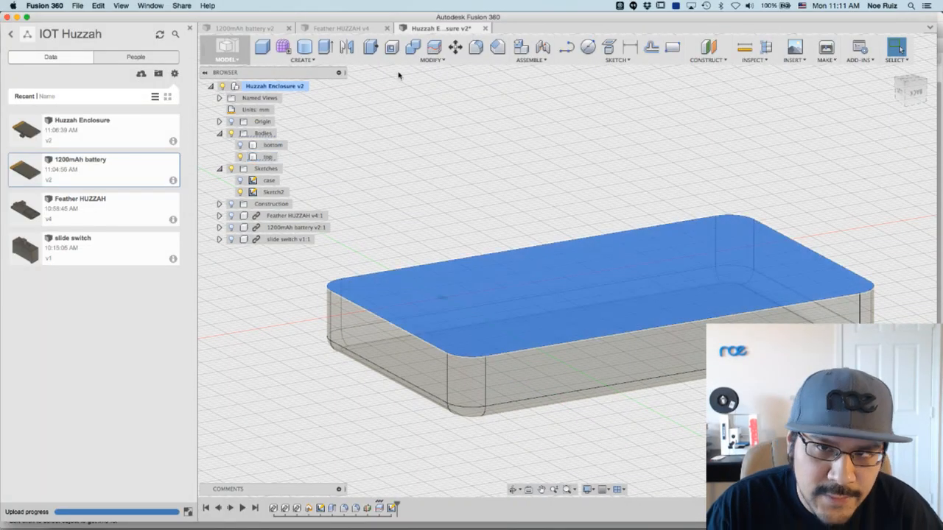
click(392, 47)
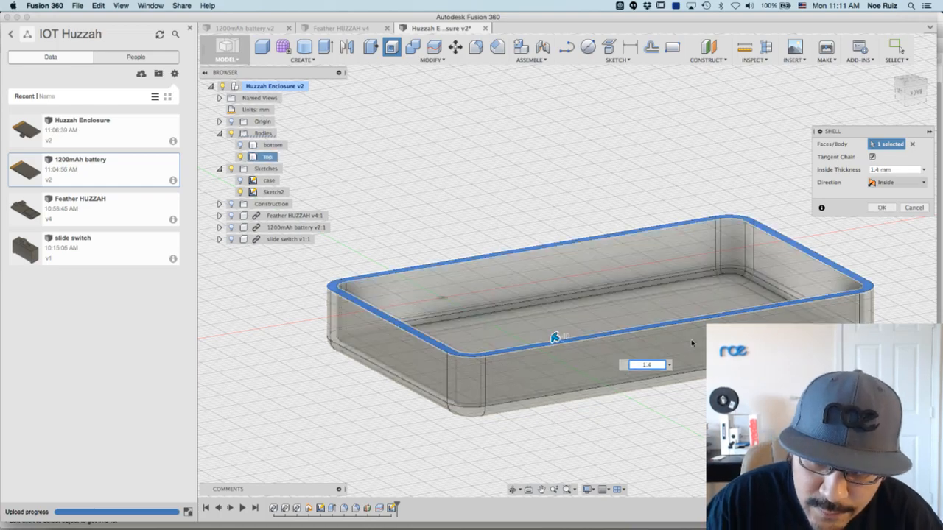
key(Return)
- Show the bottom body again together with the shelled top body
scroll(541, 219, down, 3)
shift+middle_drag(457, 218, 414, 183)
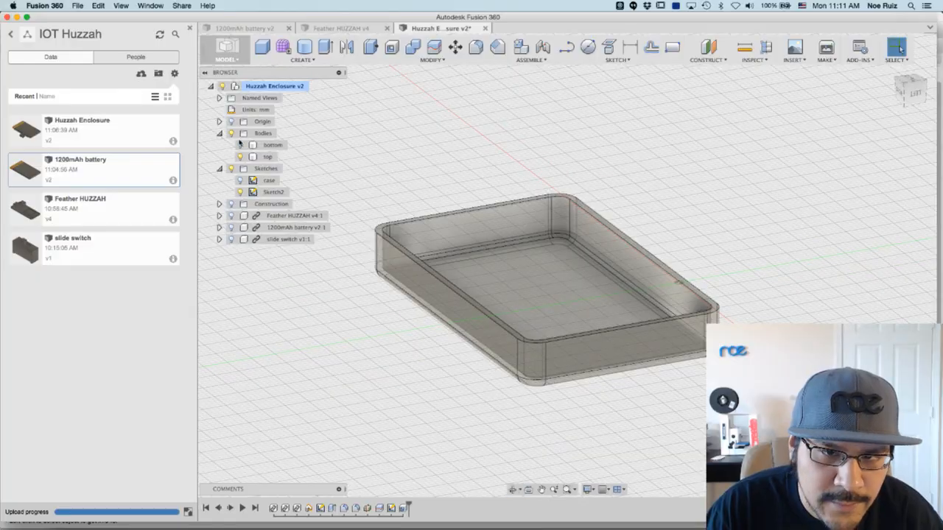
click(241, 157)
click(240, 156)
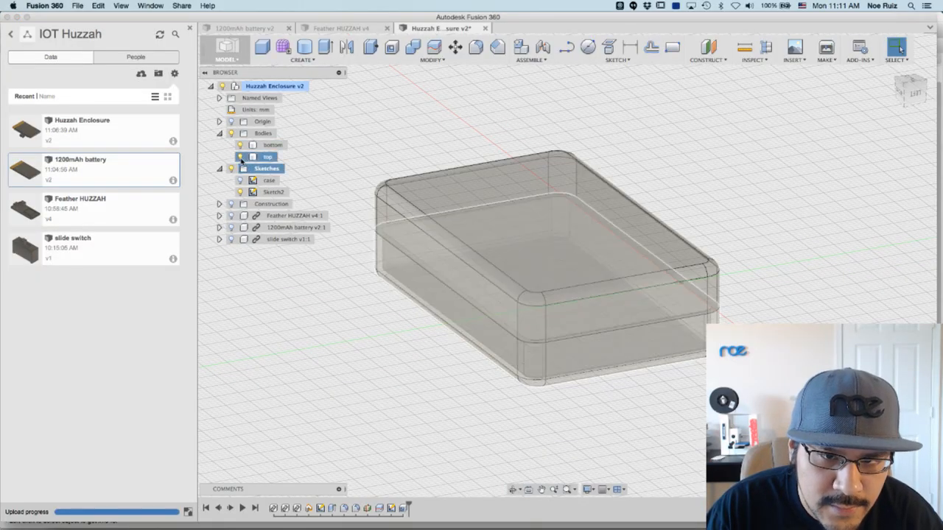
shift+middle_drag(341, 358, 508, 228)
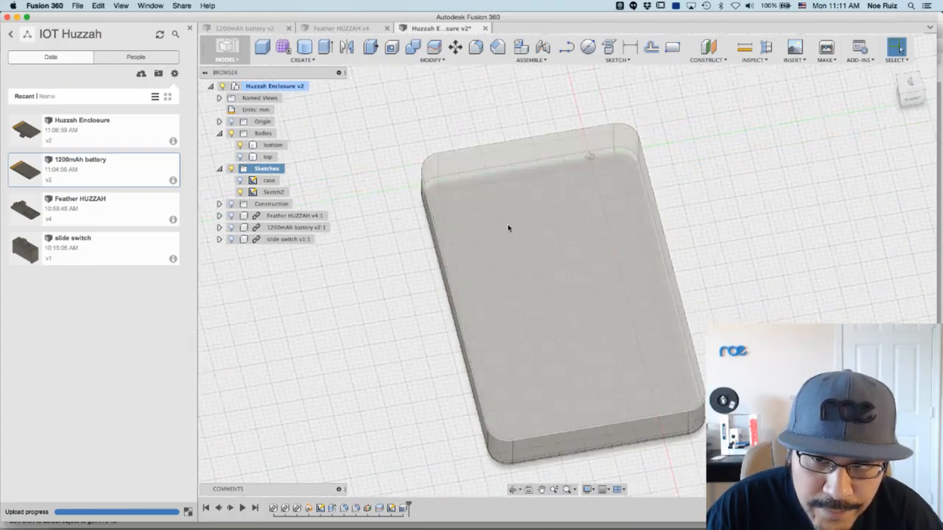
- Shell the bottom body to the inside, opening it at the split face, and show the top body again
click(507, 227)
click(392, 46)
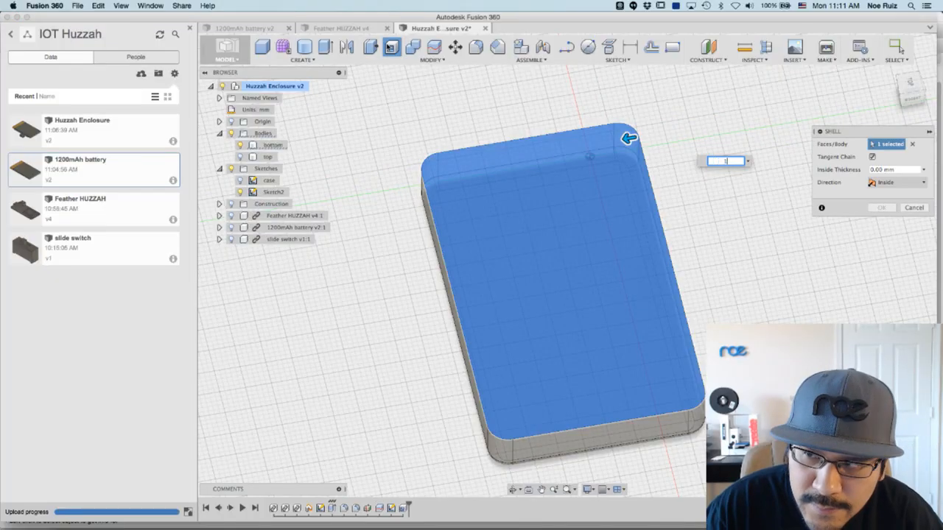
key(Return)
shift+middle_drag(339, 213, 684, 347)
click(240, 157)
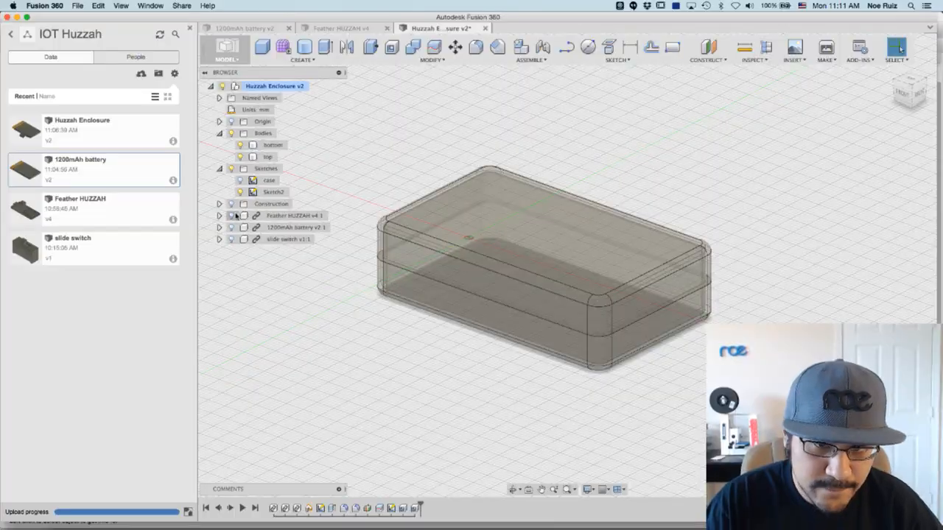
- Show the Feather HUZZAH, 1200mAh battery and slide switch components again inside the enclosure
click(292, 216)
shift+click(288, 239)
right_click(288, 239)
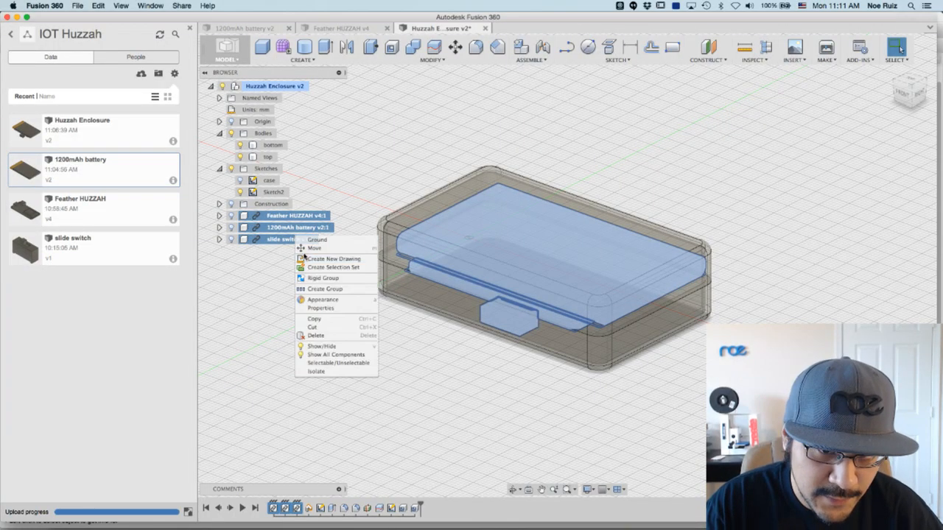
click(343, 348)
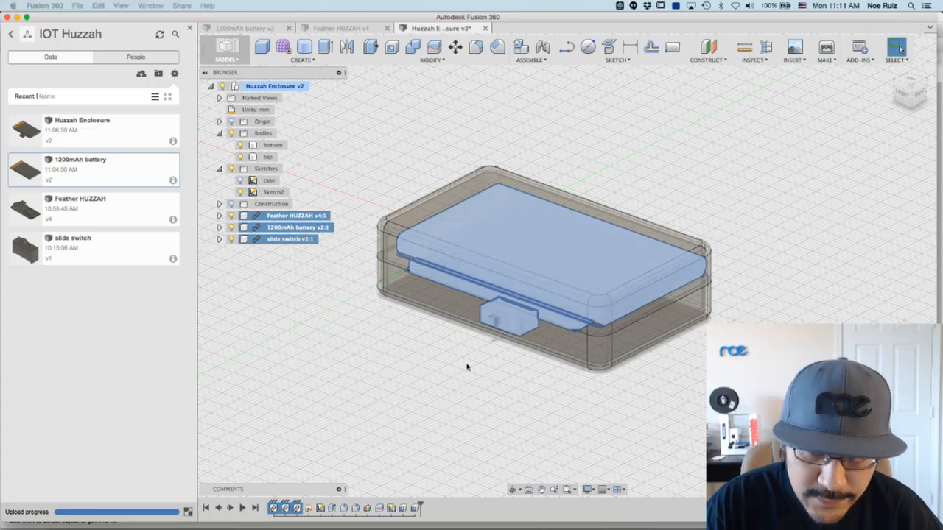
click(306, 239)
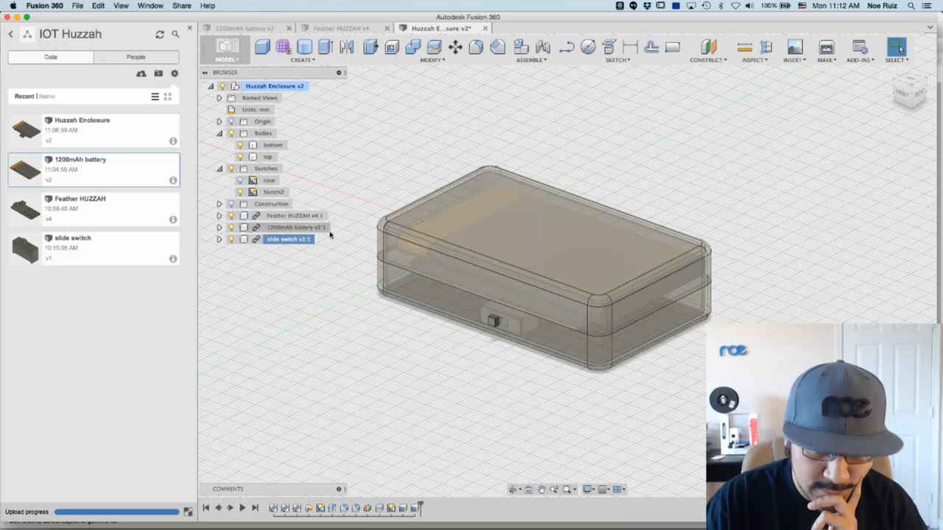
- Create a section analysis from the enclosure's short end face with a Y distance of -23 mm
click(913, 83)
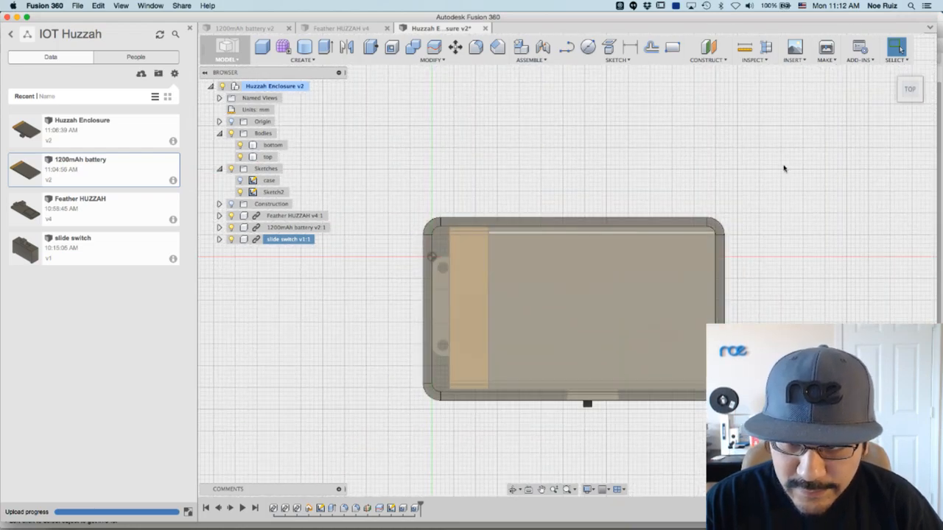
scroll(663, 228, up, 6)
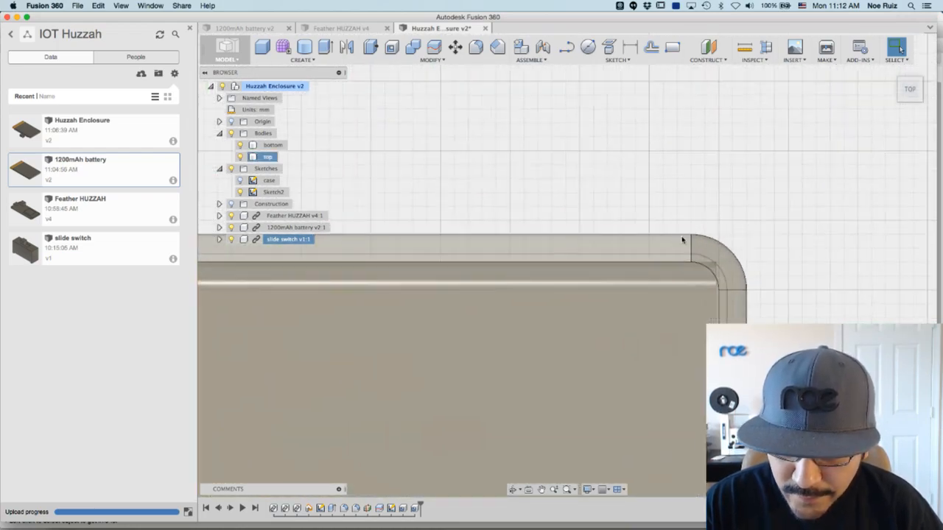
scroll(682, 239, down, 6)
scroll(375, 284, up, 6)
scroll(438, 213, down, 5)
shift+middle_drag(499, 421, 520, 359)
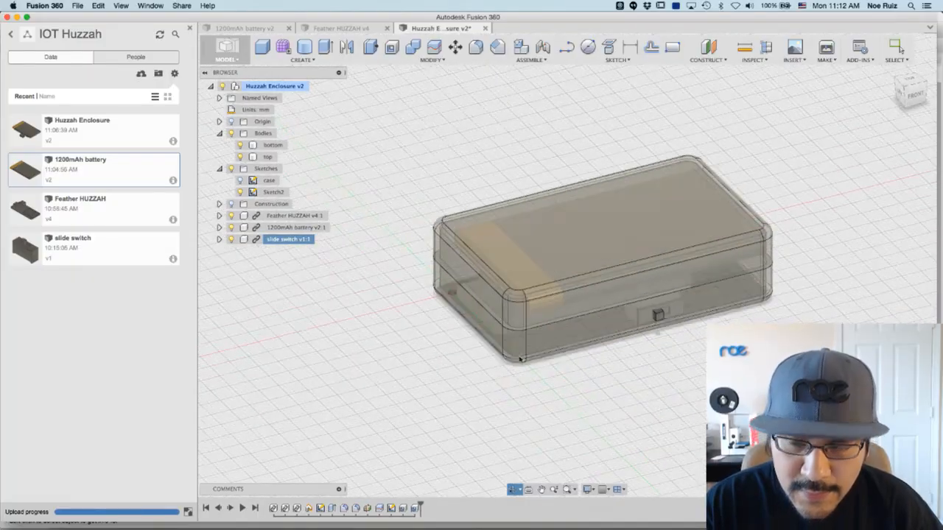
click(766, 47)
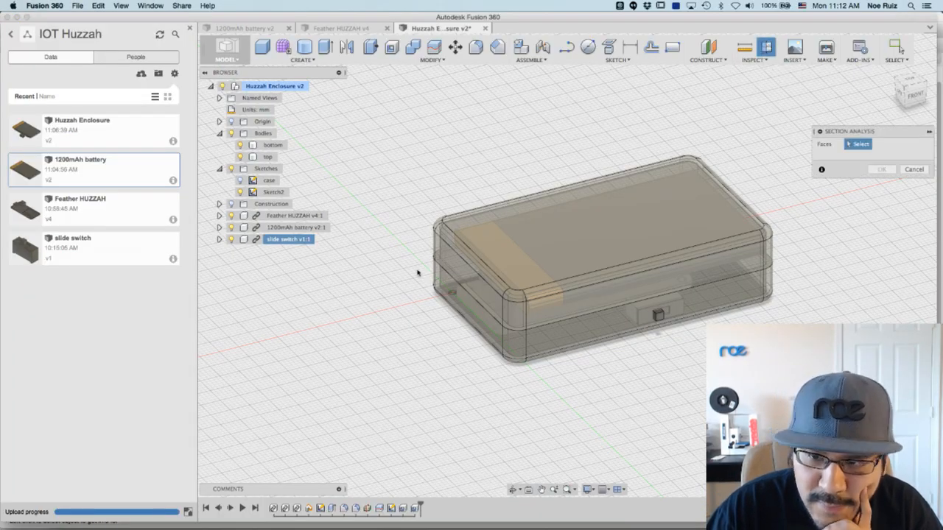
click(458, 298)
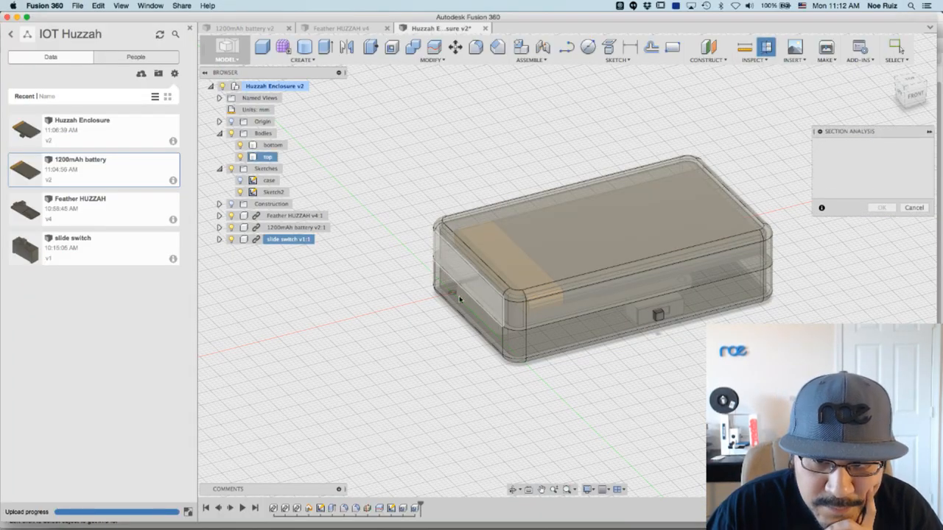
drag(446, 284, 560, 264)
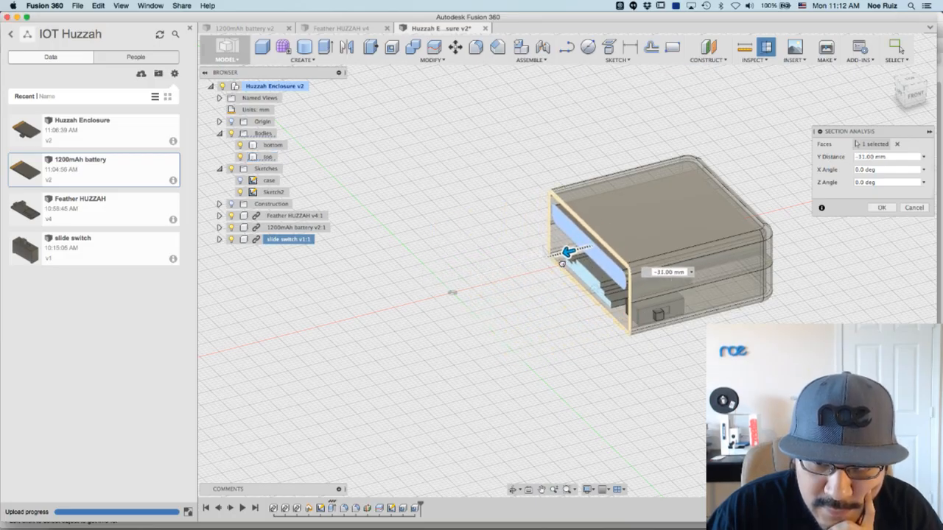
drag(538, 264, 538, 263)
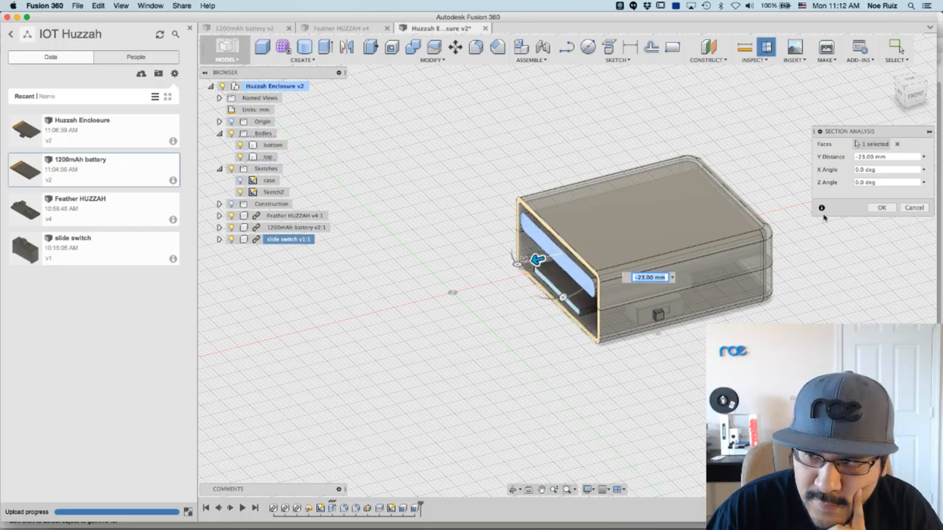
click(881, 207)
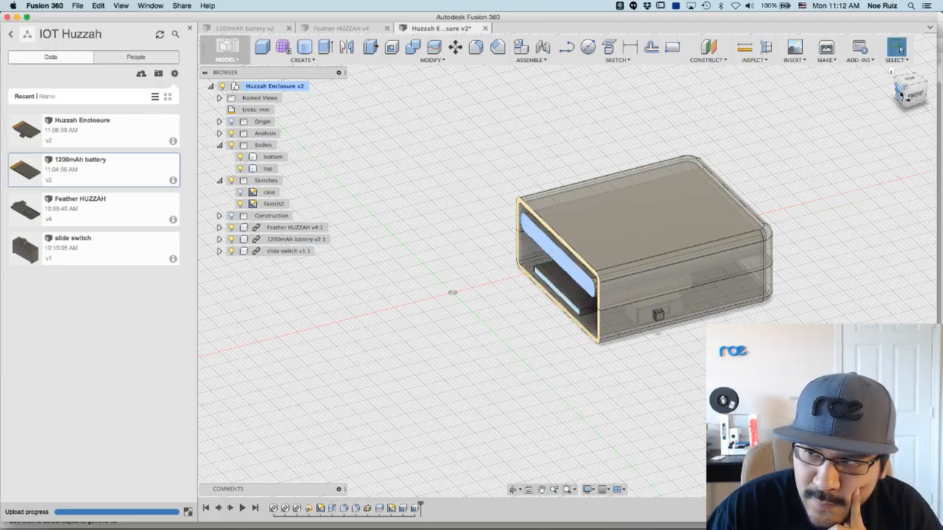
- Examine the sectioned enclosure for wall thickness and clearances around the battery, the board and the slide switch
click(903, 88)
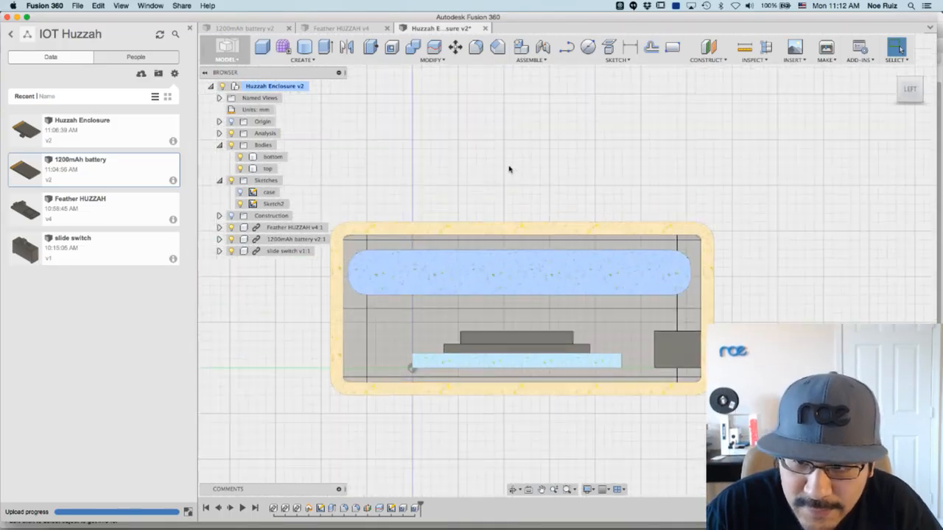
scroll(665, 204, down, 2)
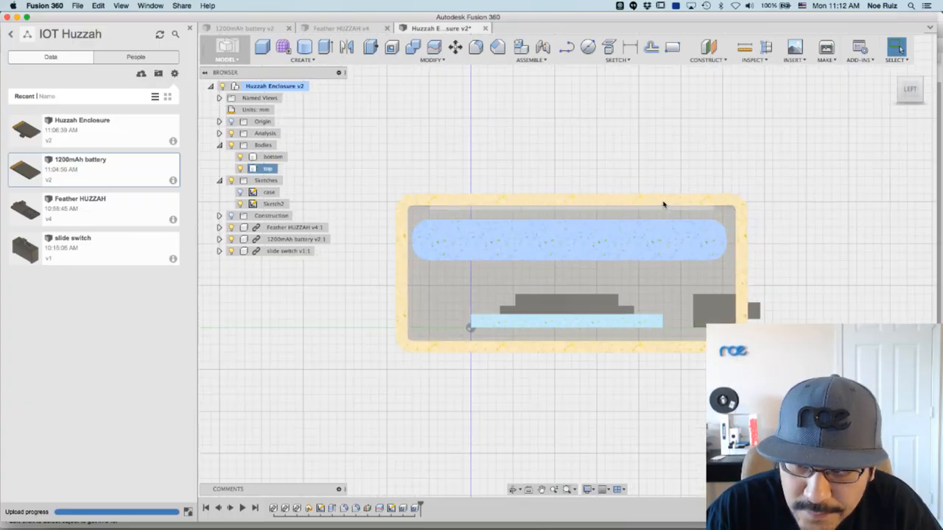
scroll(634, 224, up, 4)
scroll(703, 232, down, 3)
scroll(615, 210, down, 2)
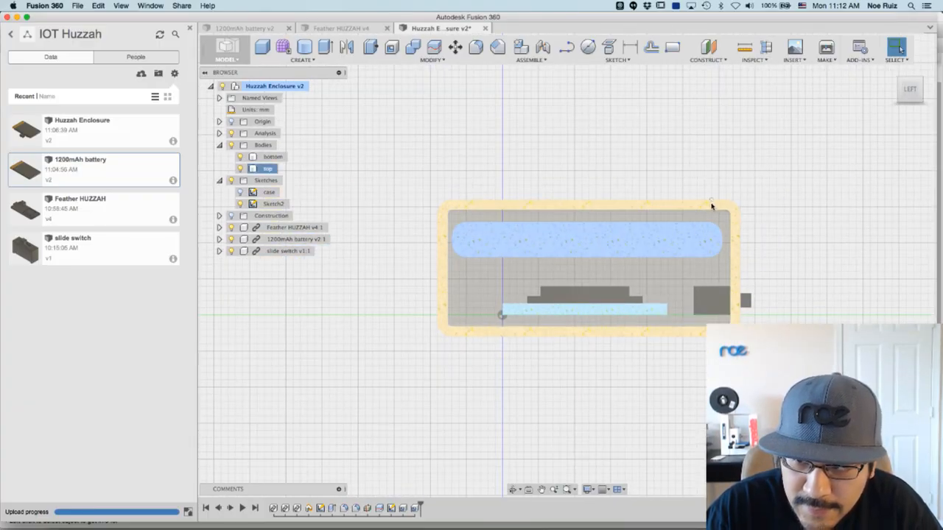
scroll(720, 206, down, 1)
scroll(791, 249, up, 2)
shift+middle_drag(791, 248, 753, 266)
scroll(753, 265, down, 3)
scroll(604, 177, up, 1)
scroll(774, 301, up, 3)
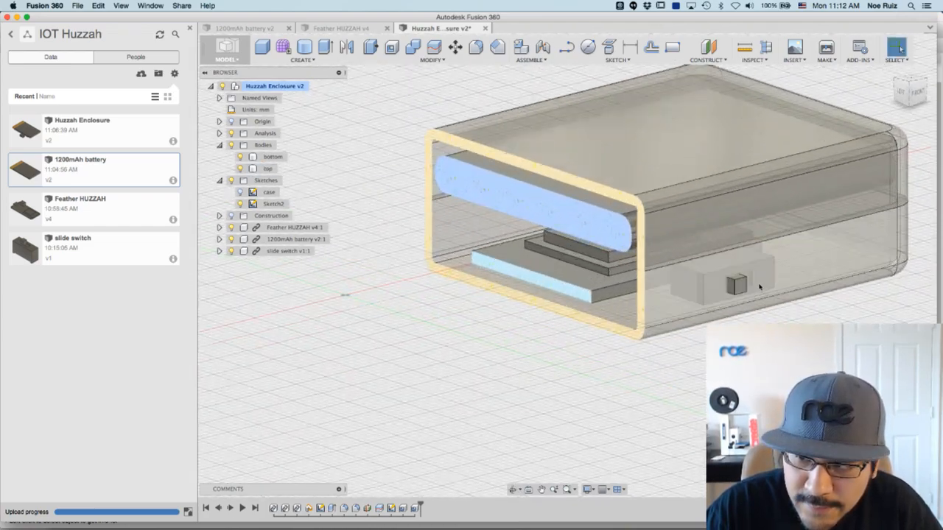
scroll(751, 281, down, 4)
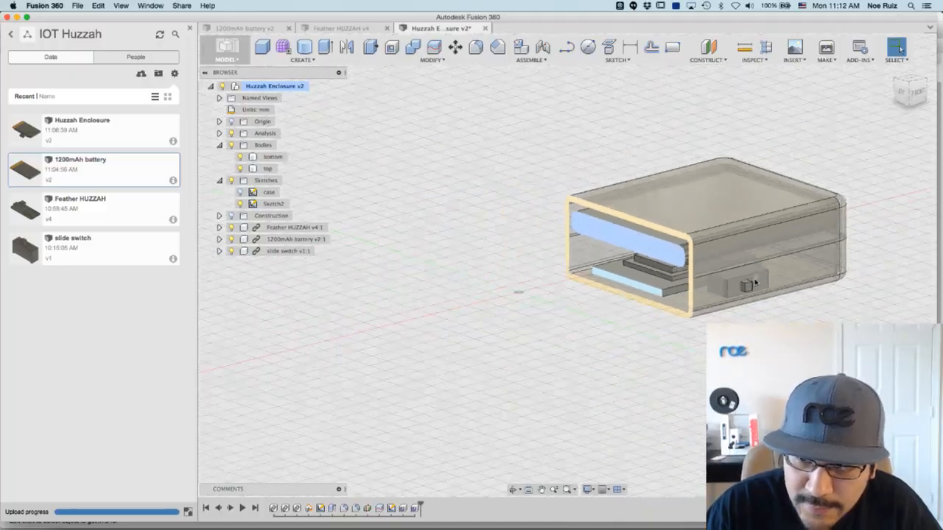
- Hide the section analysis to show the whole enclosure again
click(231, 133)
shift+middle_drag(862, 289, 752, 300)
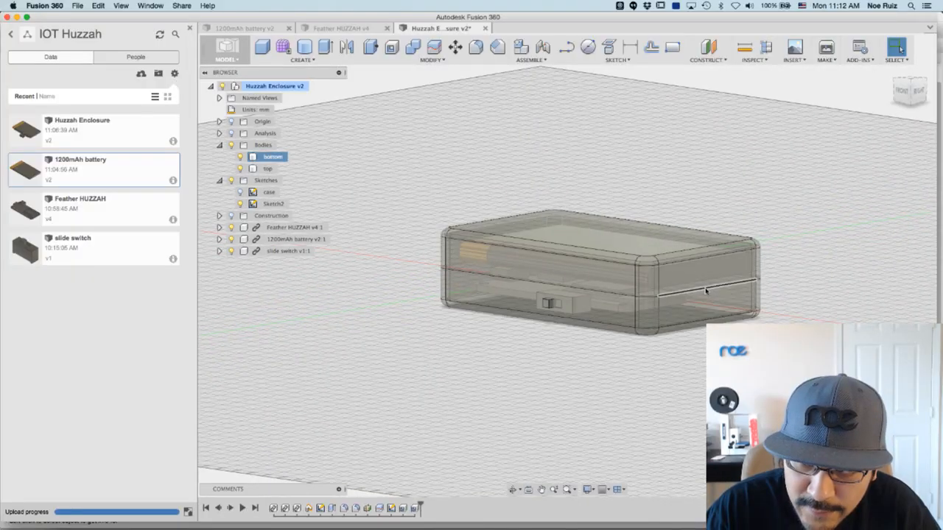
shift+middle_drag(561, 366, 582, 361)
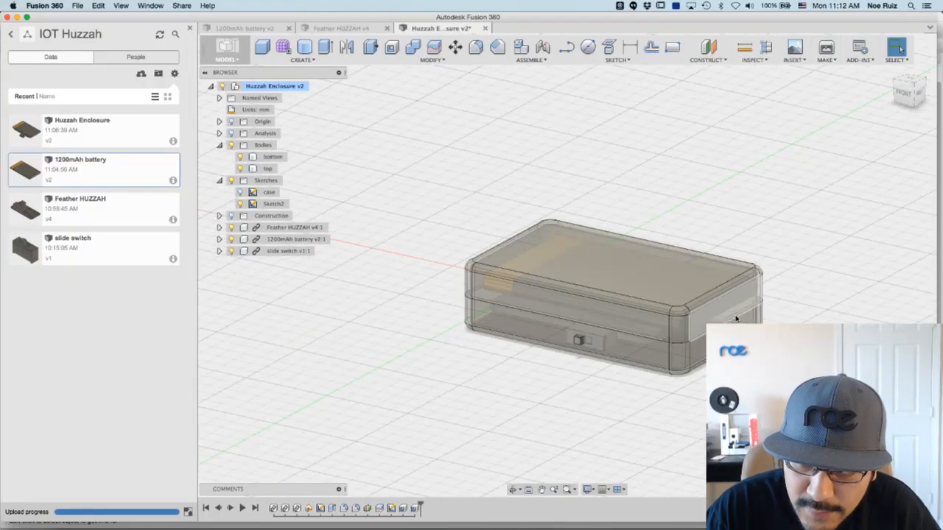
mouse_move(412, 307)
shift+middle_down()
mouse_move(434, 305)
mouse_move(457, 282)
mouse_move(378, 285)
mouse_move(412, 324)
shift+middle_up()
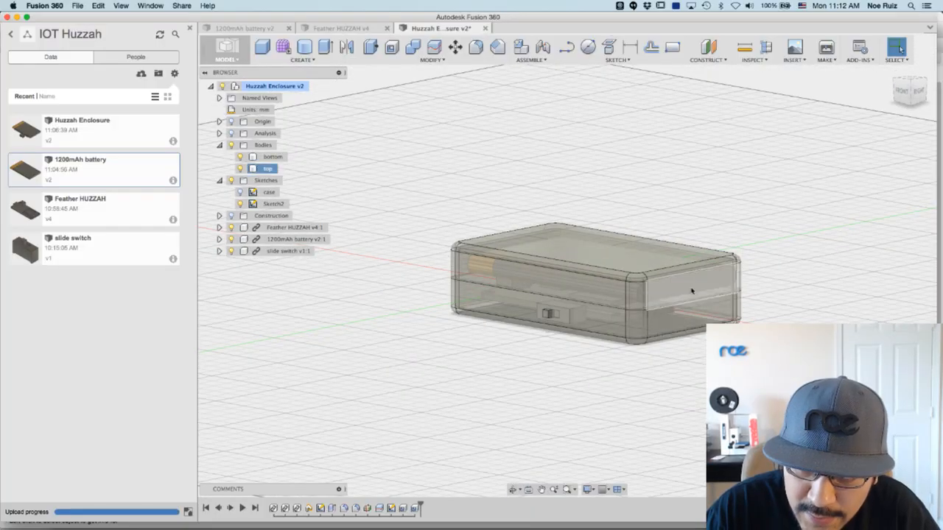
shift+middle_drag(634, 296, 520, 363)
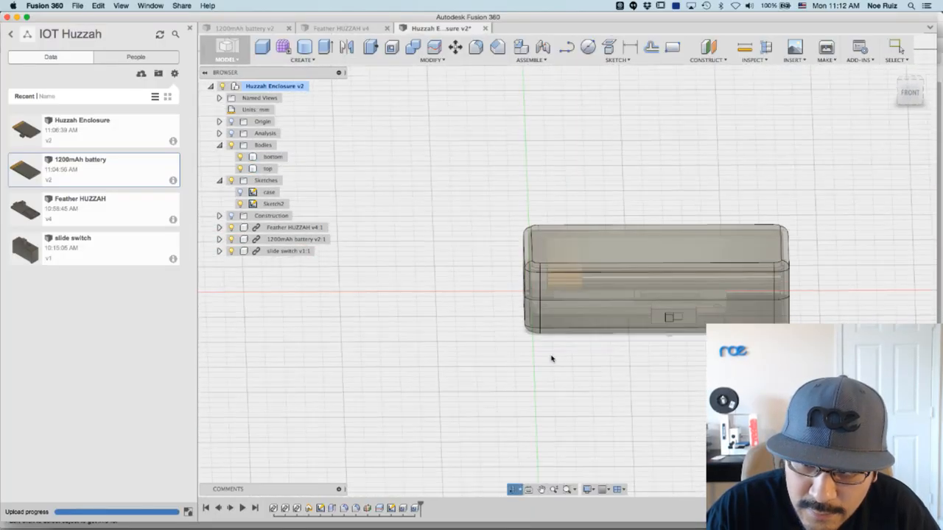
shift+middle_drag(611, 379, 711, 270)
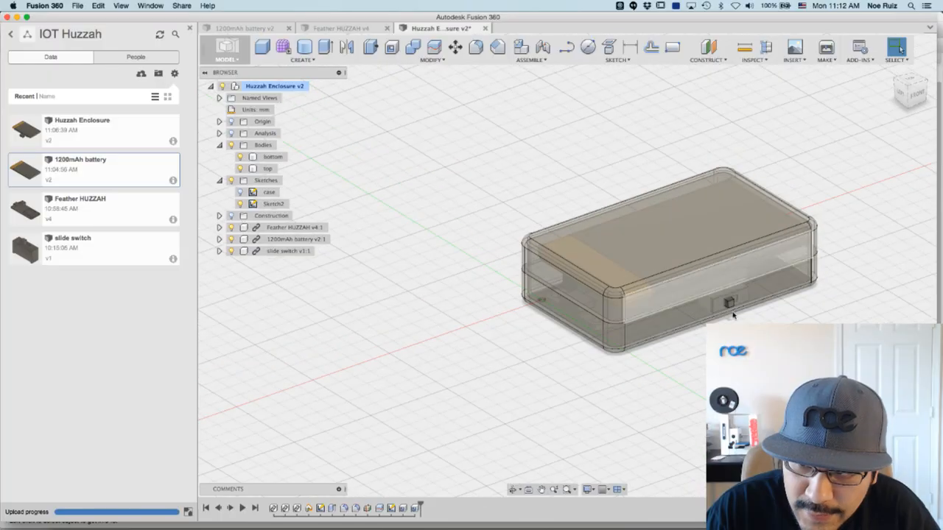
- Construct a midplane between the enclosure's two opposite short end faces
click(709, 59)
click(726, 100)
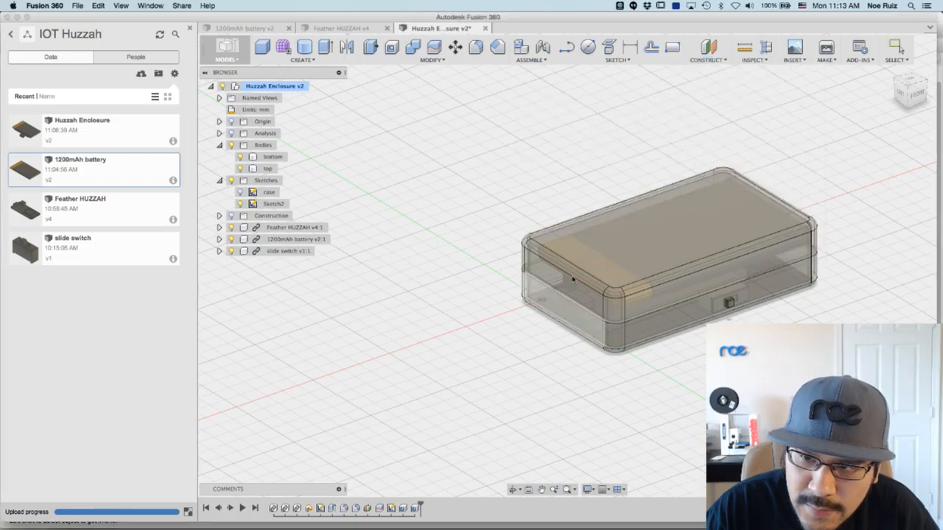
click(571, 285)
shift+middle_drag(682, 337, 632, 333)
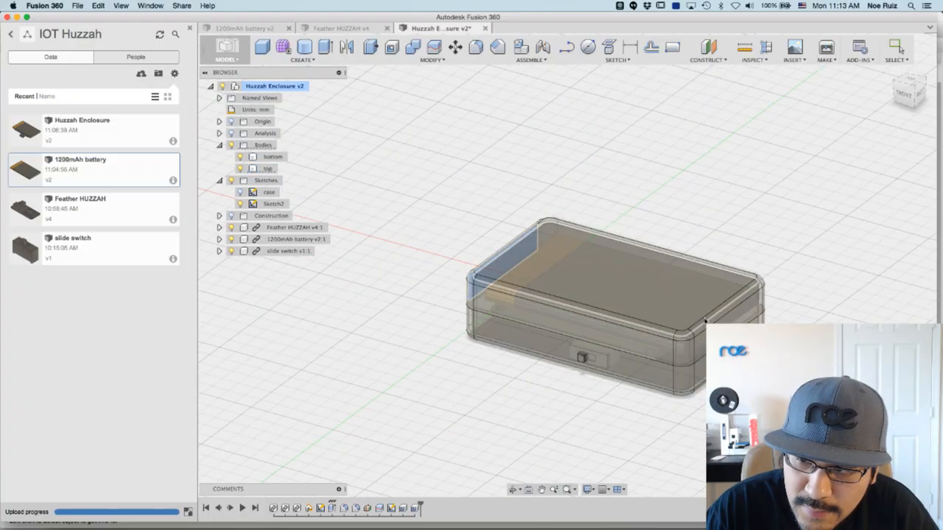
key(Escape)
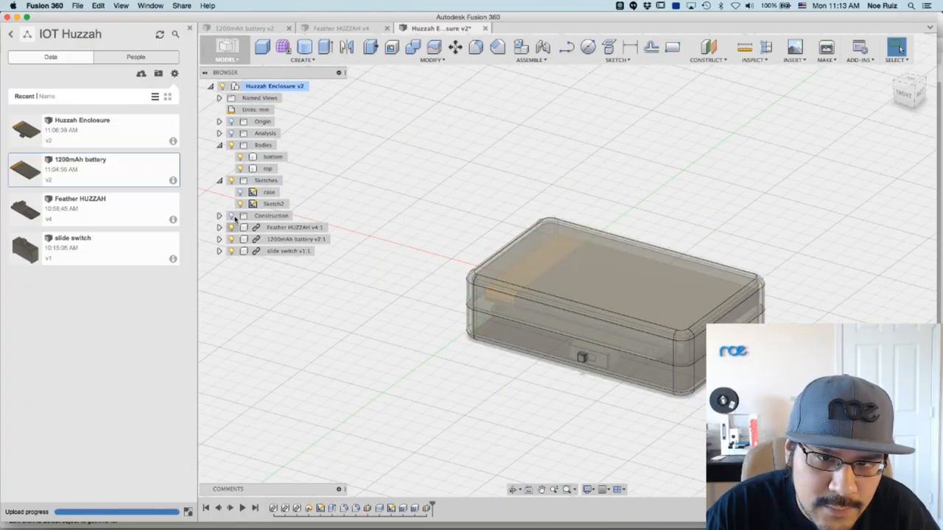
- Show the construction planes and expand their folder to list the individual planes
click(233, 217)
shift+middle_drag(472, 367, 538, 372)
click(915, 78)
click(893, 70)
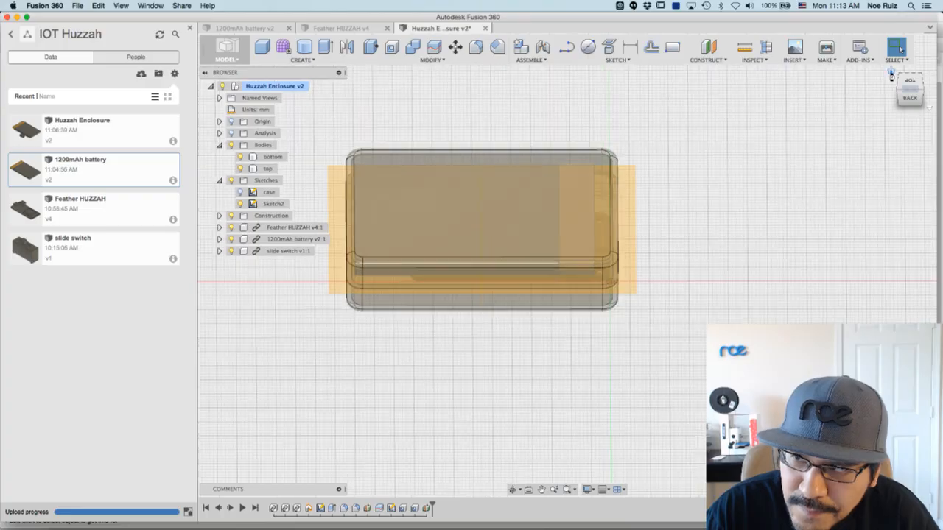
click(912, 81)
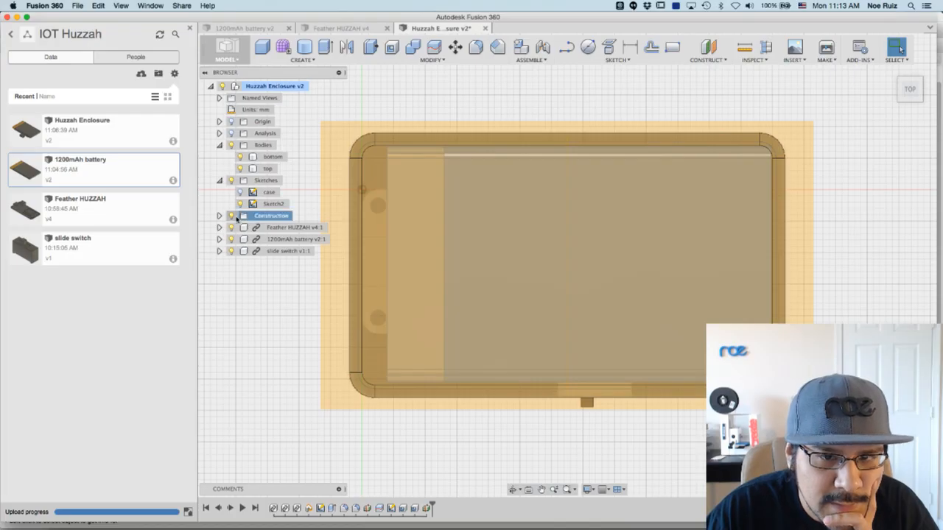
click(219, 215)
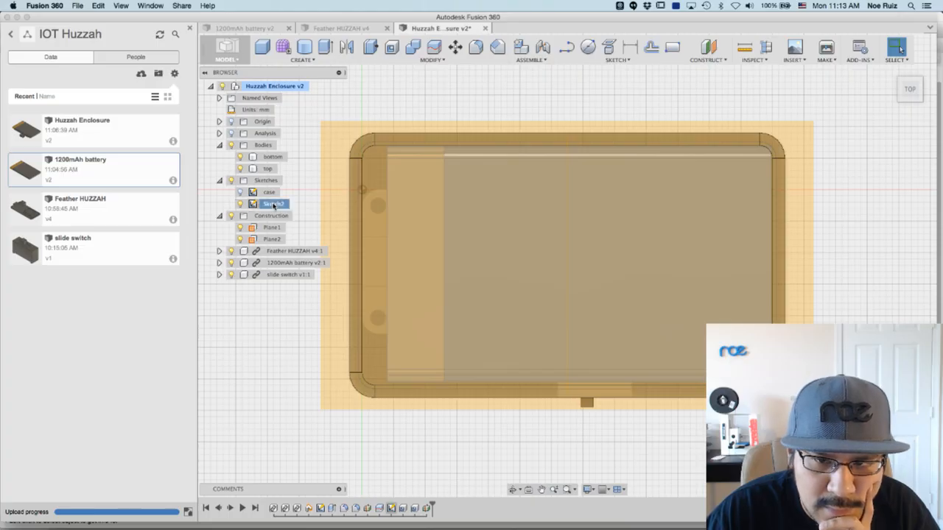
- Delete Sketch2 and hide Plane1, the horizontal construction plane, leaving only the midplane displayed
shift+middle_drag(288, 320, 314, 321)
middle_drag(282, 179, 298, 182)
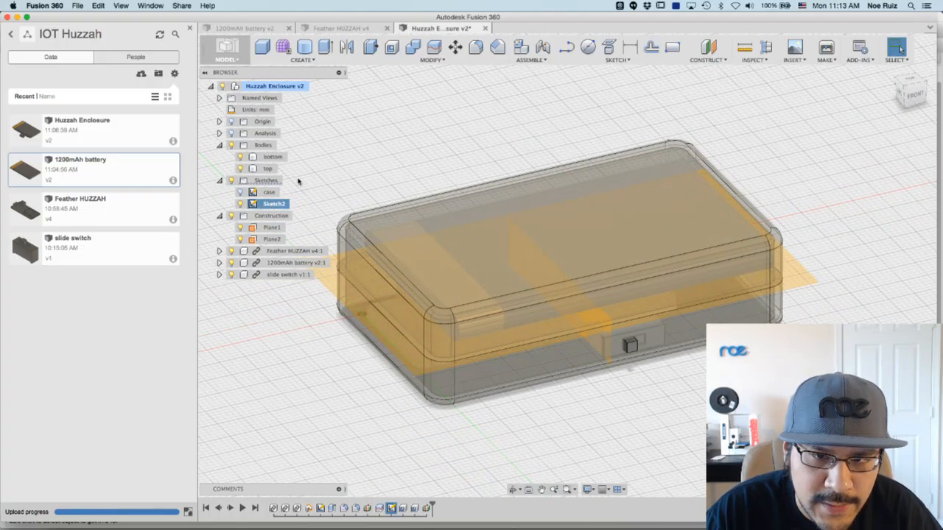
right_click(271, 206)
click(308, 275)
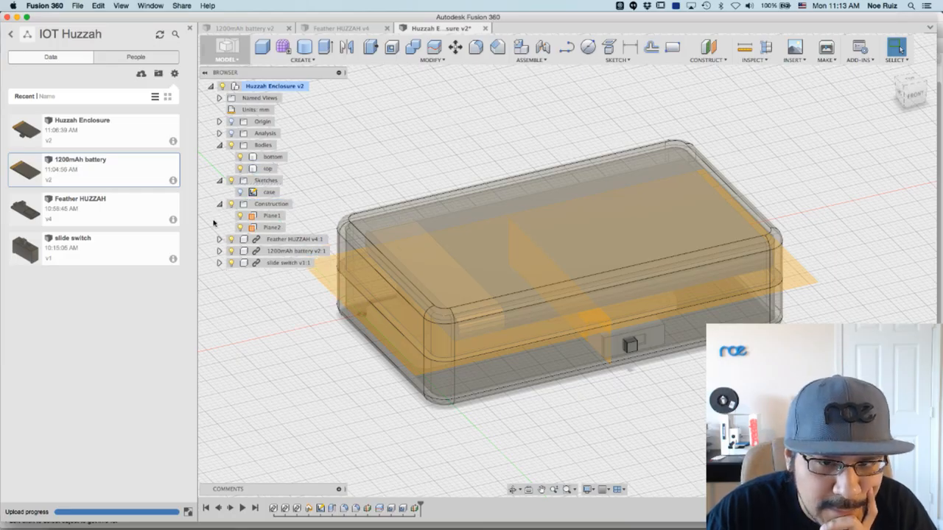
click(241, 215)
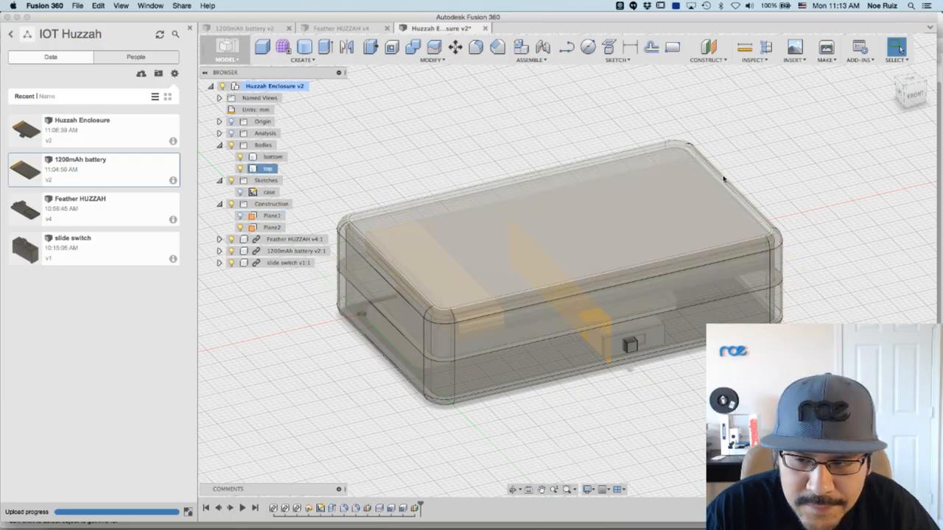
- Move the slide switch component -4.35 mm along X to centre its body on the midplane
click(283, 265)
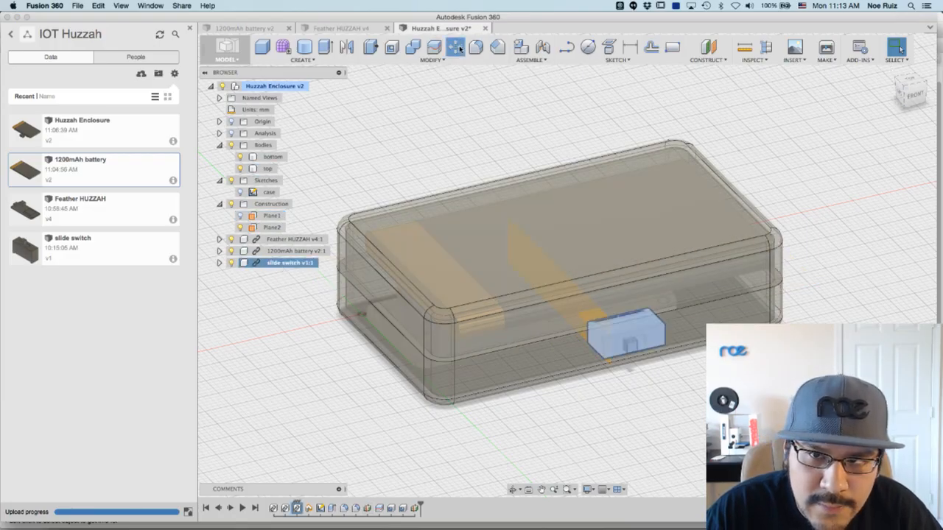
key(m)
click(917, 96)
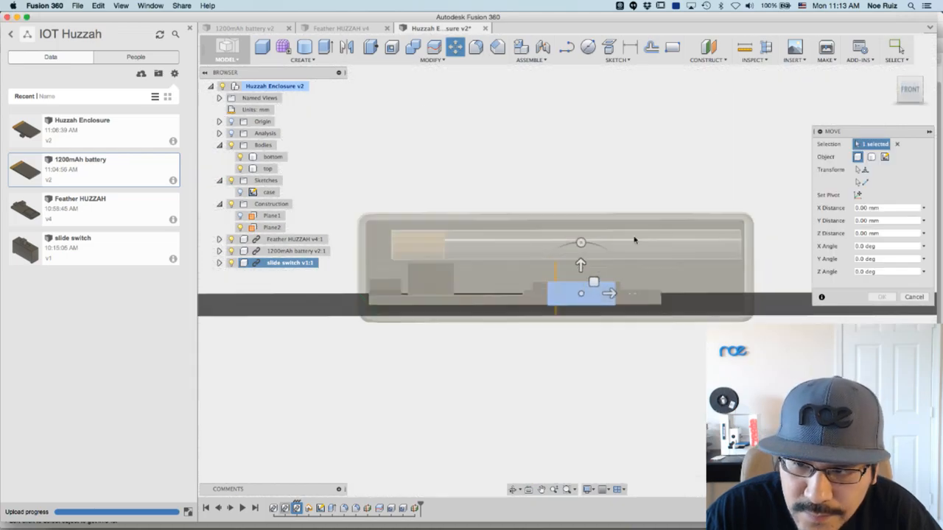
scroll(549, 302, up, 5)
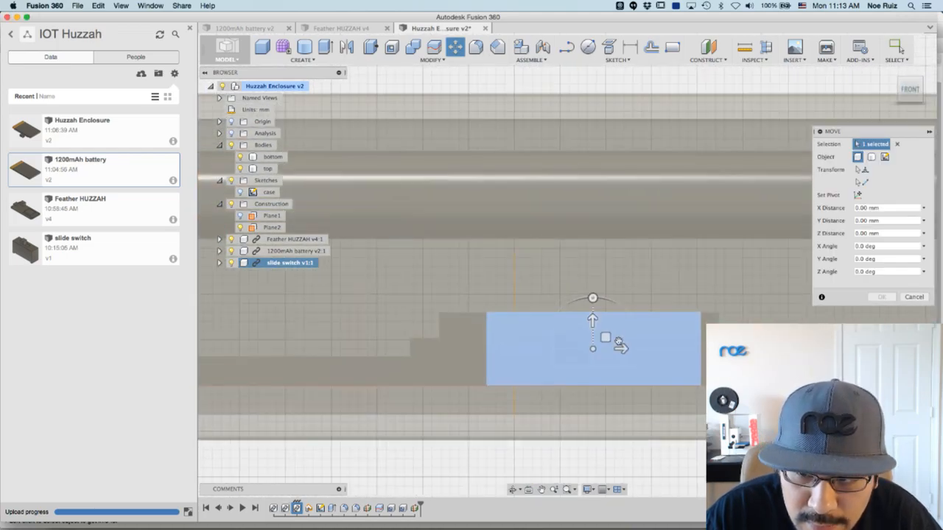
drag(608, 347, 534, 331)
scroll(534, 332, up, 8)
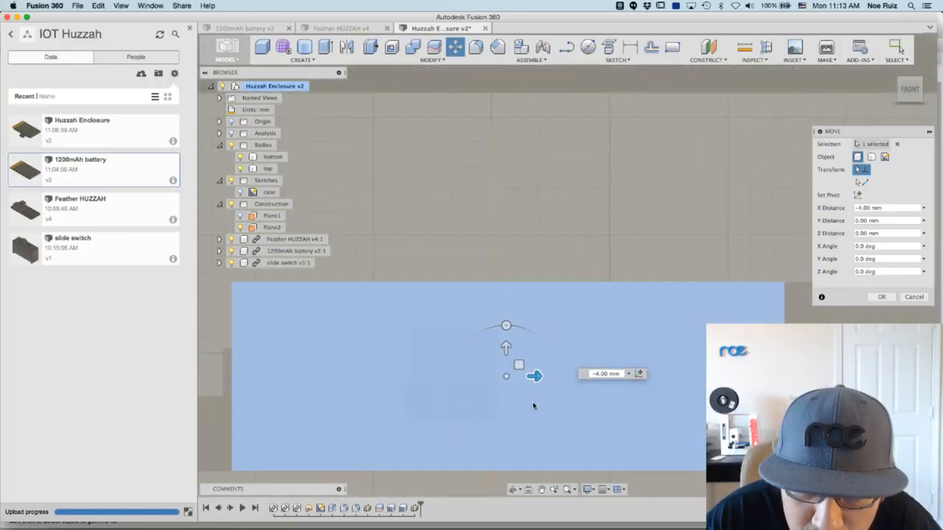
drag(532, 372, 517, 373)
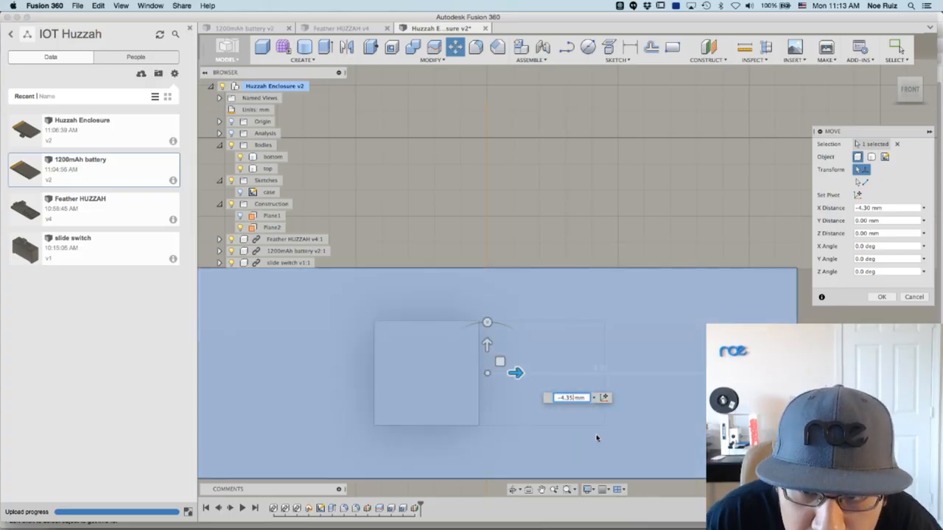
key(Return)
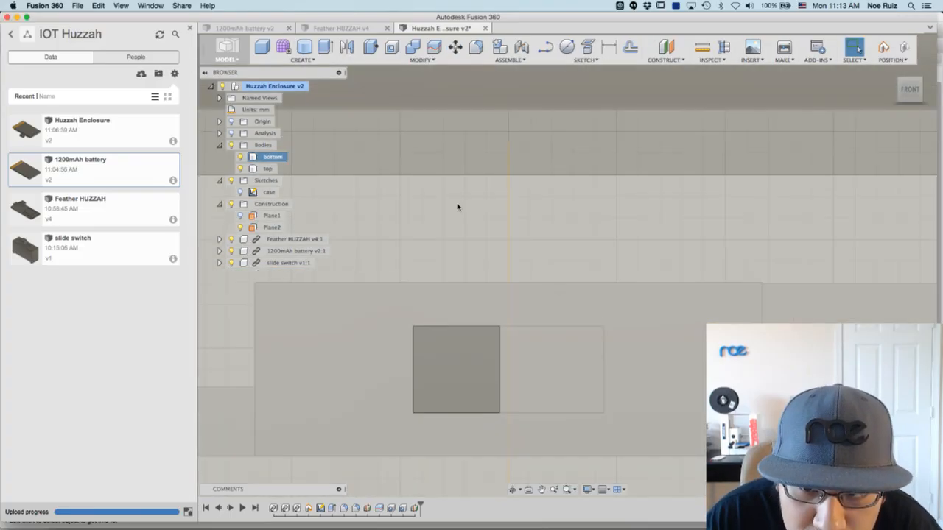
- Move the slide switch -1.40 mm along Z, pulling it inward from the enclosure's side wall
scroll(473, 217, down, 10)
shift+middle_drag(464, 151, 532, 171)
scroll(648, 268, up, 10)
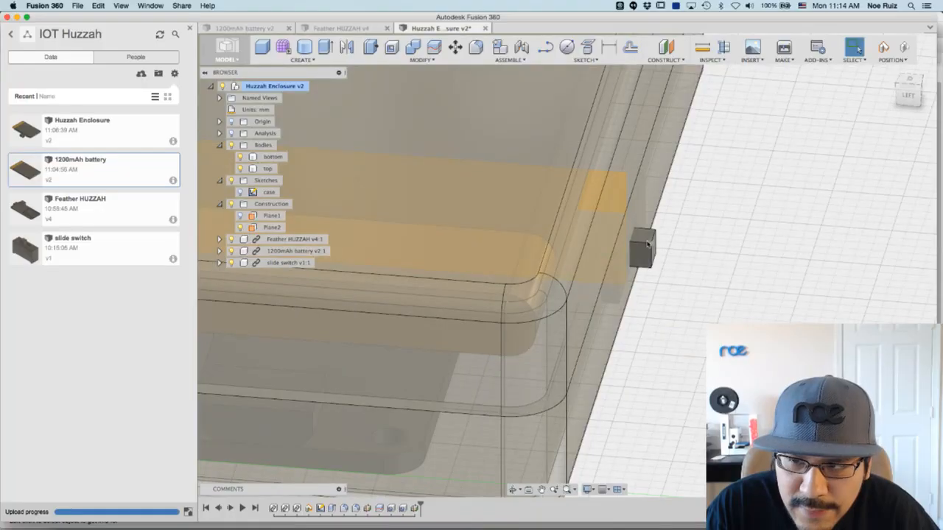
scroll(646, 247, down, 10)
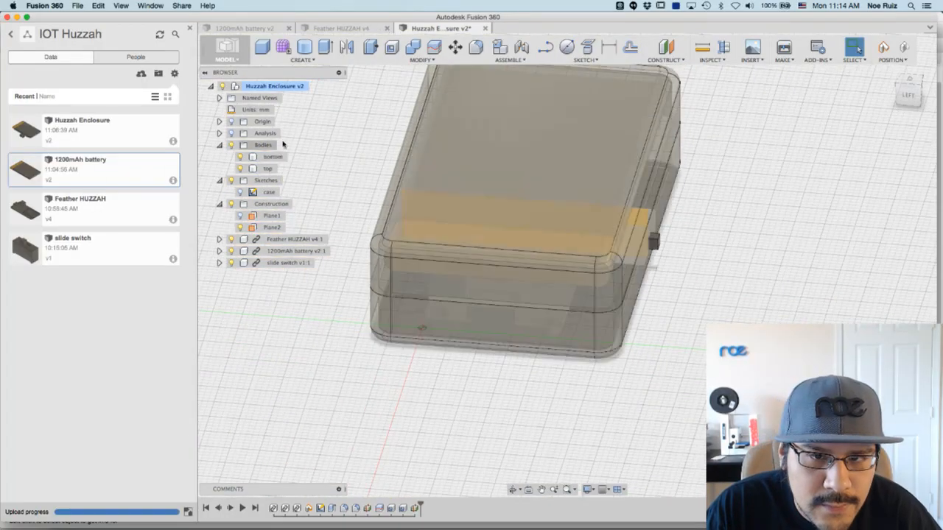
click(908, 97)
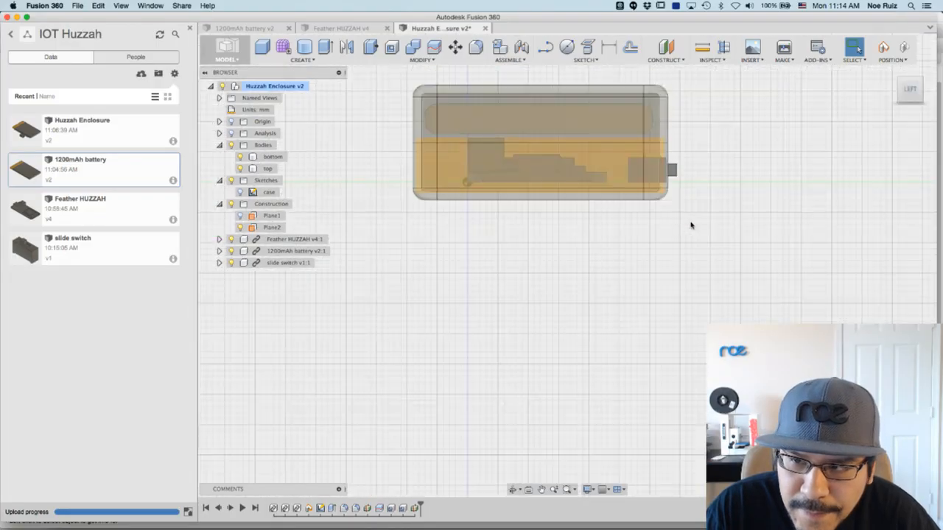
scroll(690, 221, up, 8)
scroll(687, 218, up, 5)
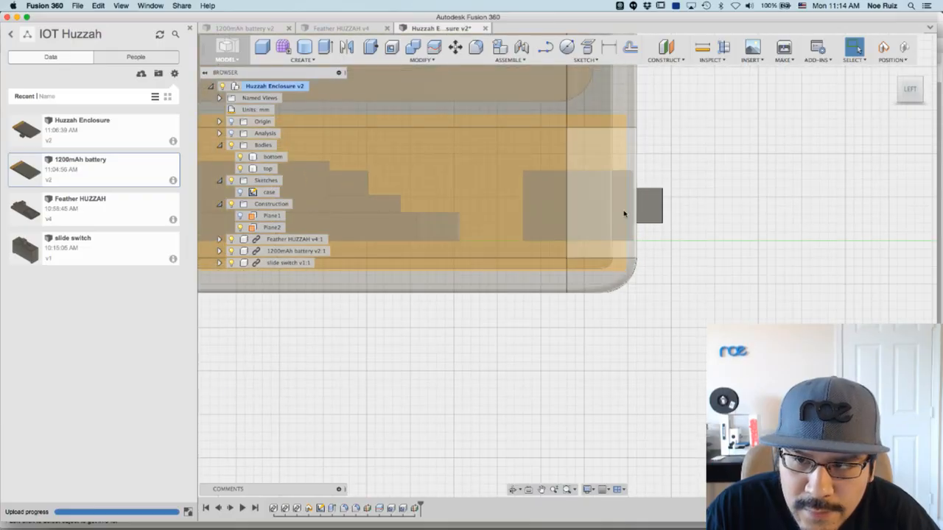
middle_drag(672, 178, 689, 231)
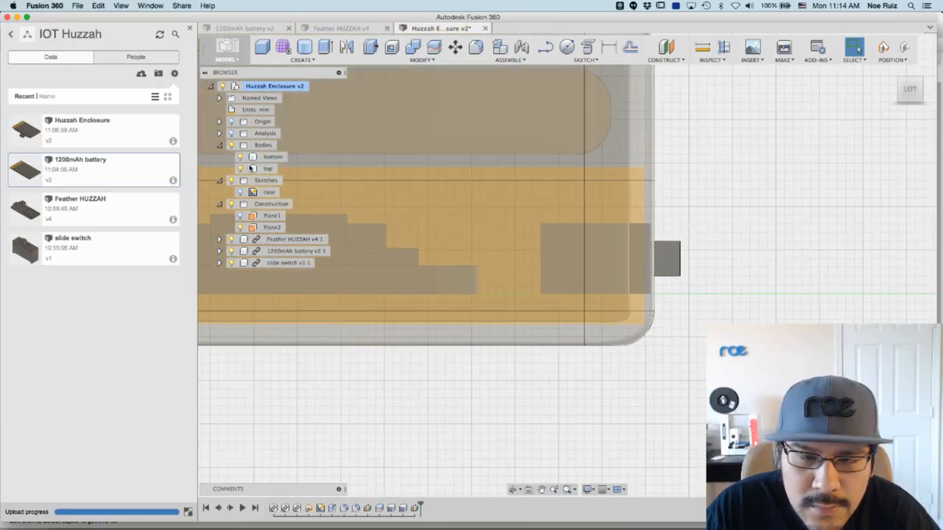
click(271, 157)
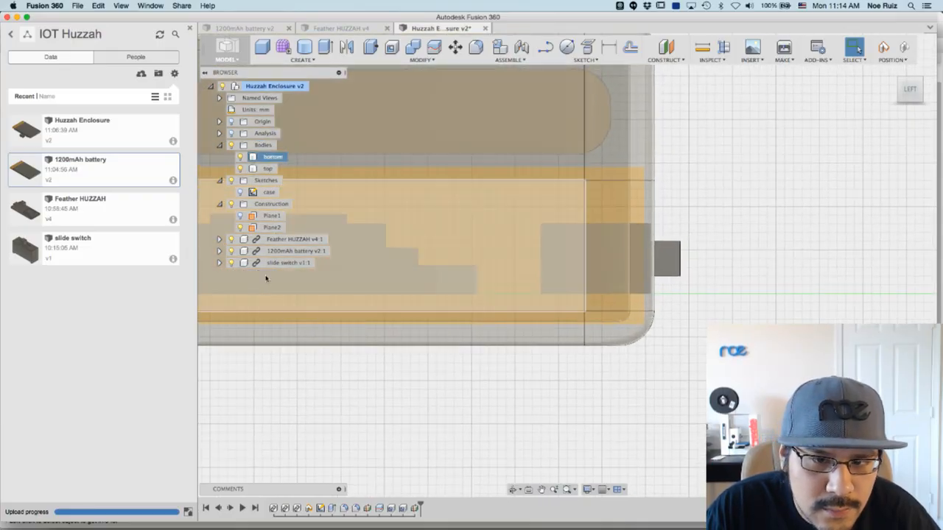
click(271, 266)
key(m)
scroll(707, 221, up, 4)
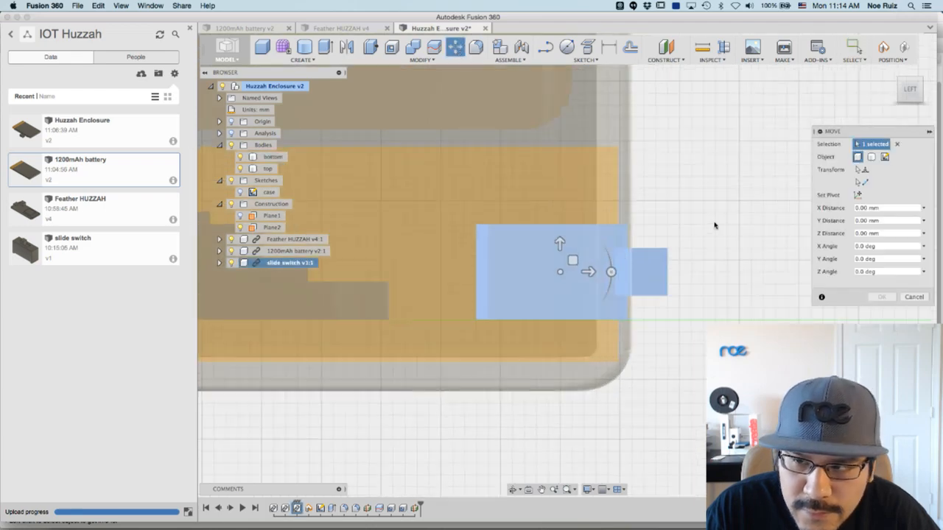
scroll(612, 266, up, 2)
drag(503, 296, 450, 297)
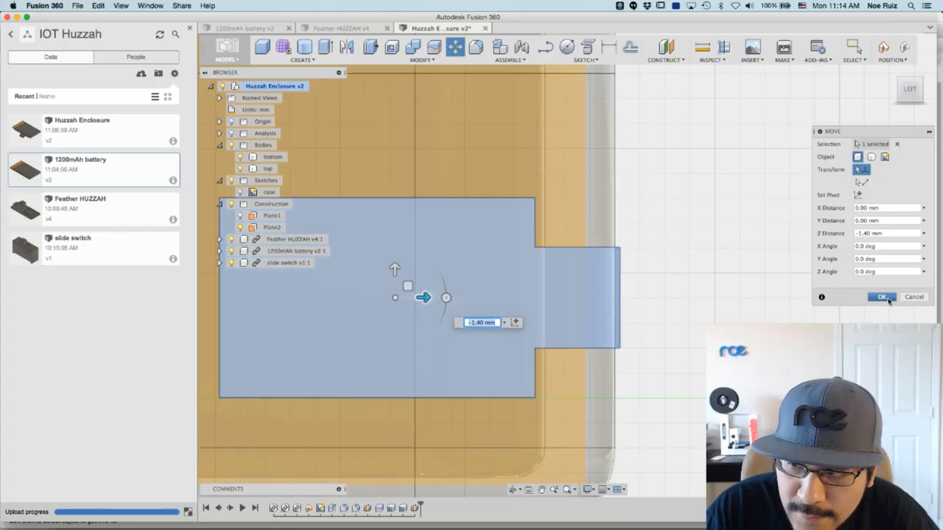
click(888, 301)
- Toggle the top and bottom halves' visibility in a side view to check how the components sit inside the enclosure
scroll(817, 299, down, 10)
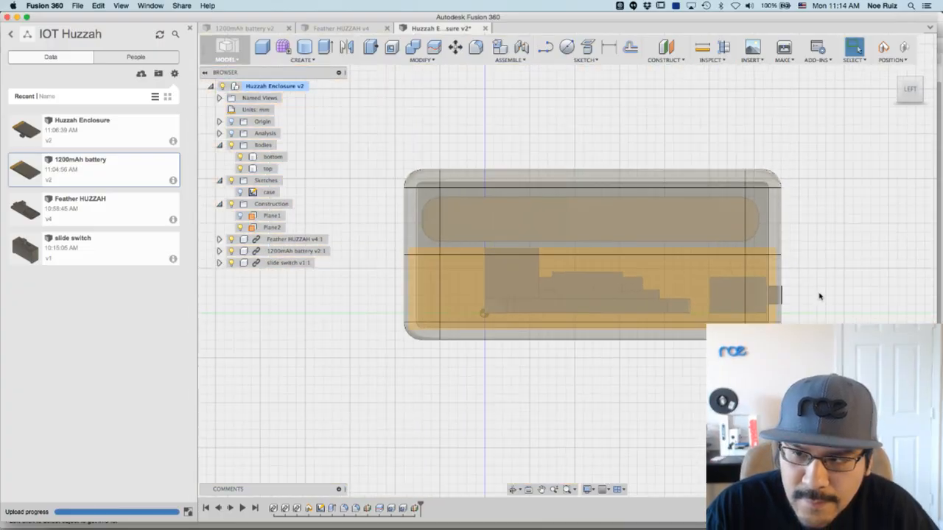
shift+middle_drag(820, 296, 842, 280)
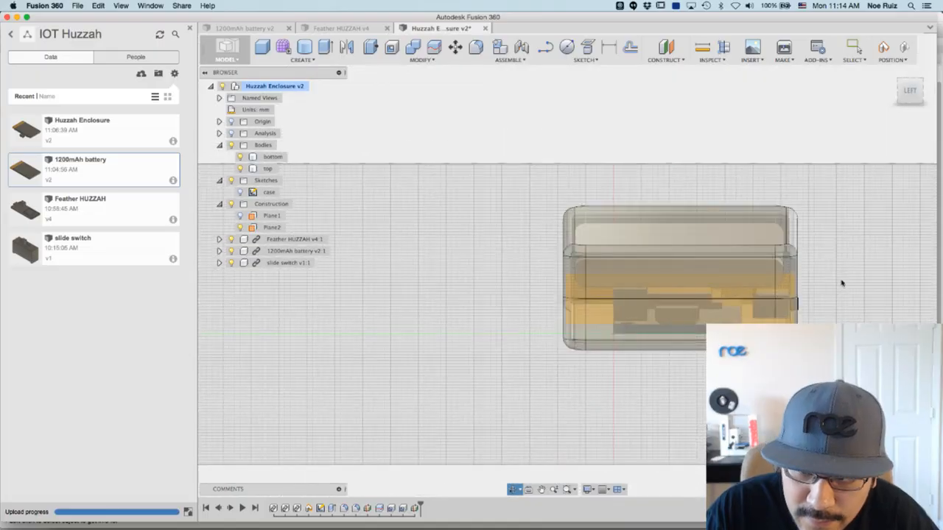
click(910, 91)
scroll(642, 293, up, 5)
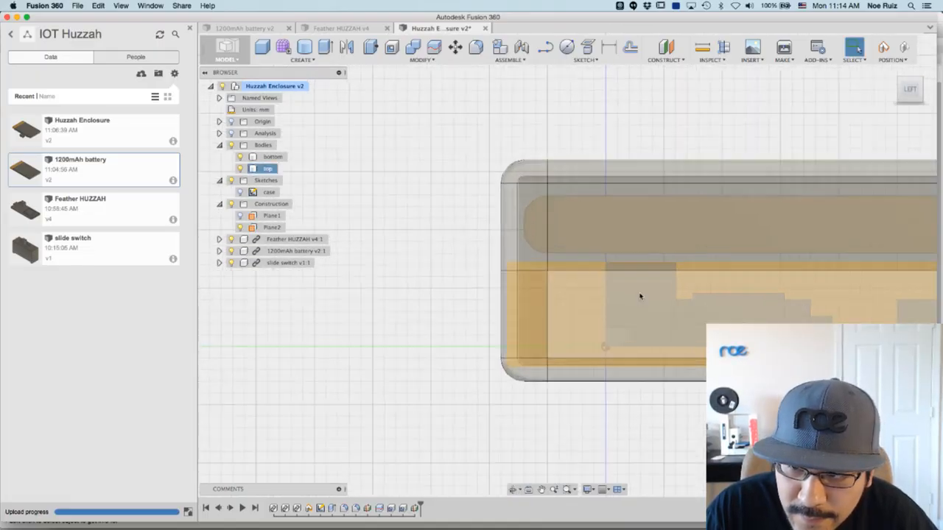
scroll(508, 254, down, 2)
click(240, 168)
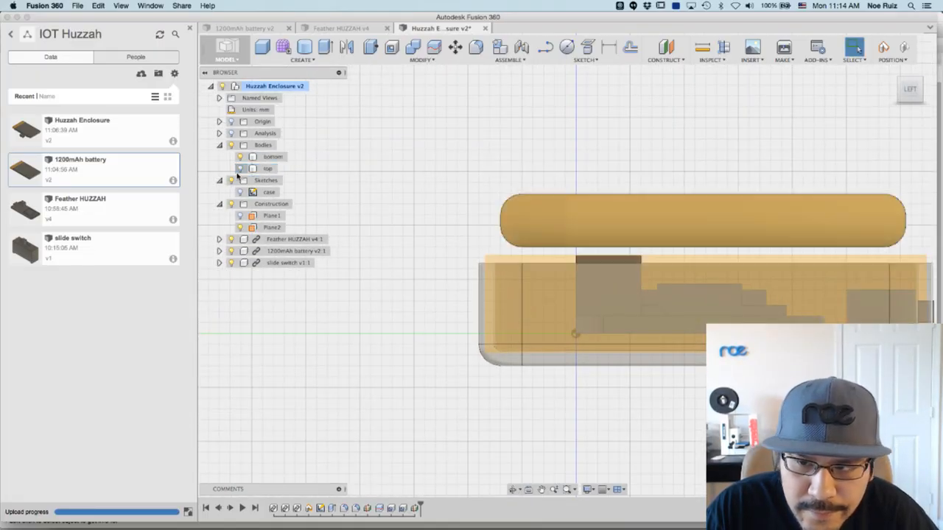
click(239, 169)
click(240, 168)
click(239, 167)
- Examine the board, battery and switch placement from several sides, with the bottom half hidden and with both halves shown
scroll(598, 296, up, 2)
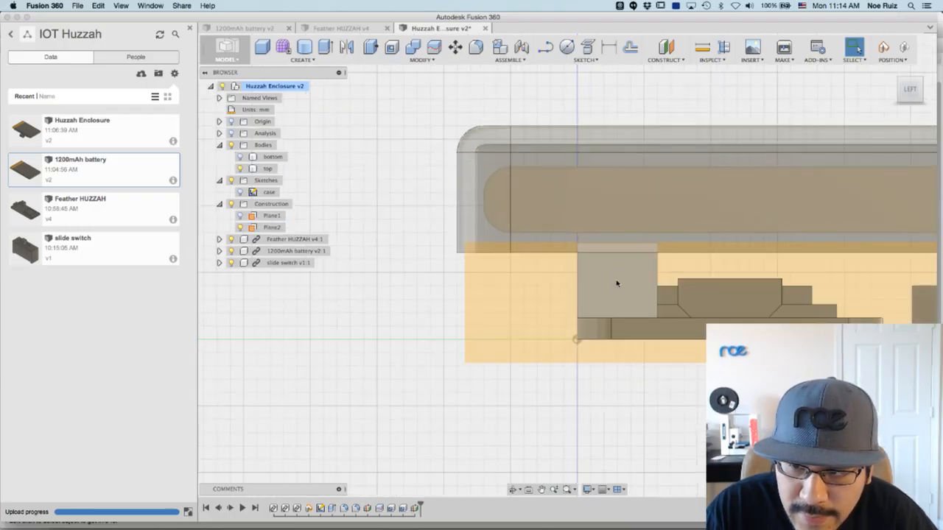
click(583, 307)
scroll(505, 290, down, 4)
shift+middle_drag(505, 291, 366, 294)
click(459, 292)
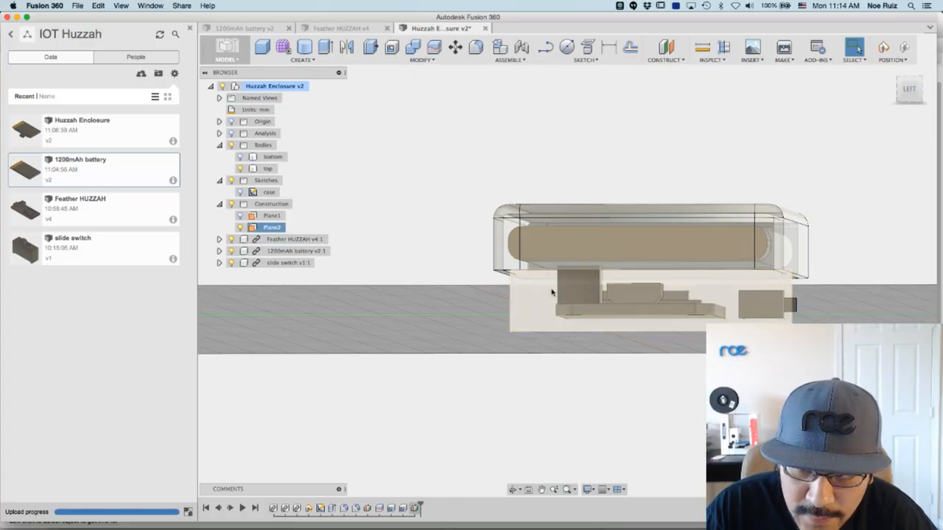
scroll(551, 292, down, 2)
scroll(550, 292, up, 3)
shift+middle_drag(461, 289, 549, 302)
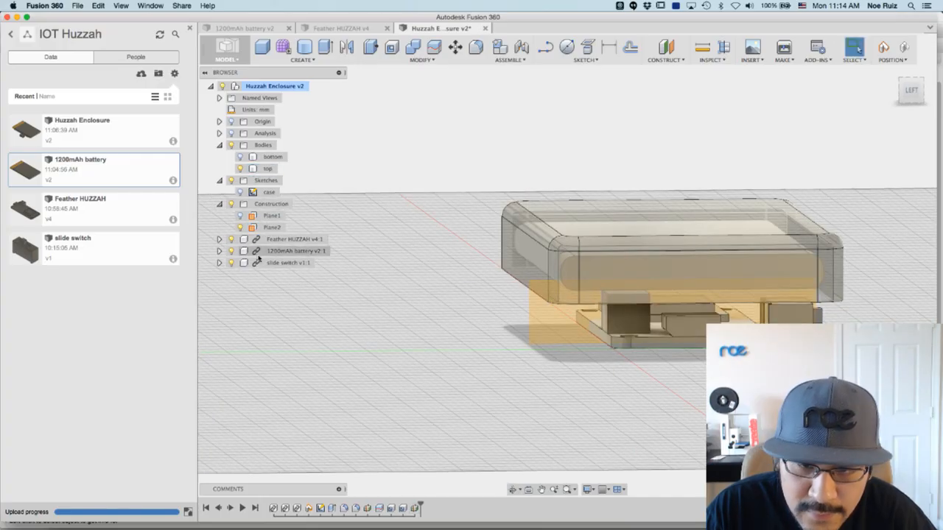
shift+middle_drag(317, 303, 425, 425)
shift+middle_drag(419, 376, 538, 352)
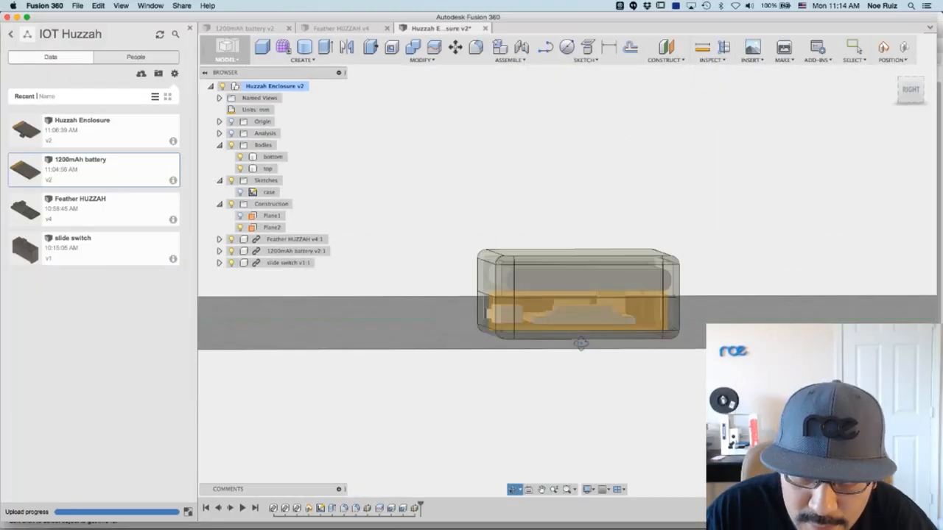
shift+middle_drag(580, 344, 534, 360)
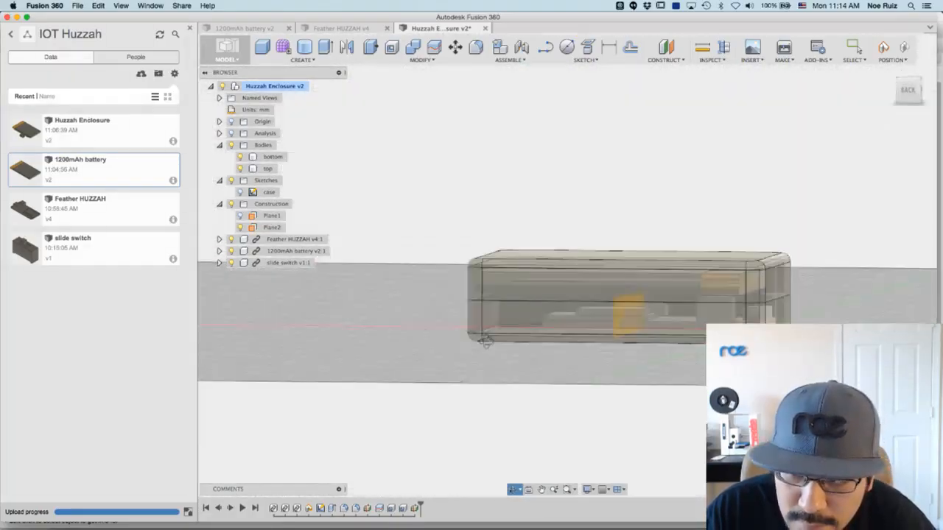
shift+middle_drag(485, 341, 392, 367)
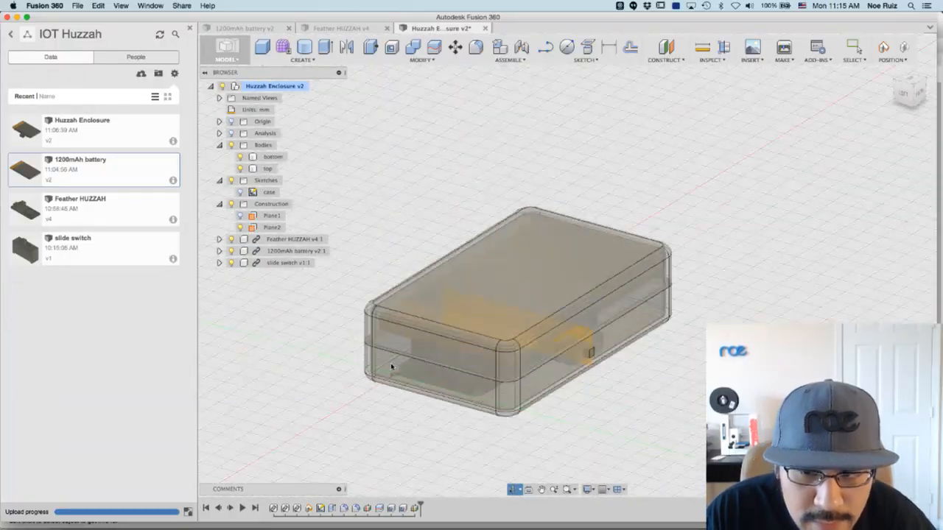
- Create a section analysis offset -20 mm from the enclosure's long switch-side face and turn on the display of analyses
click(725, 48)
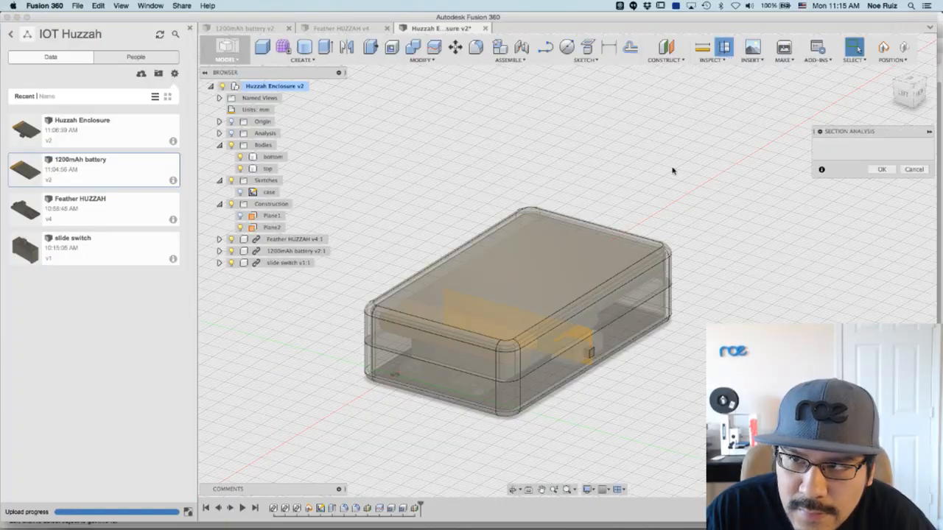
click(617, 298)
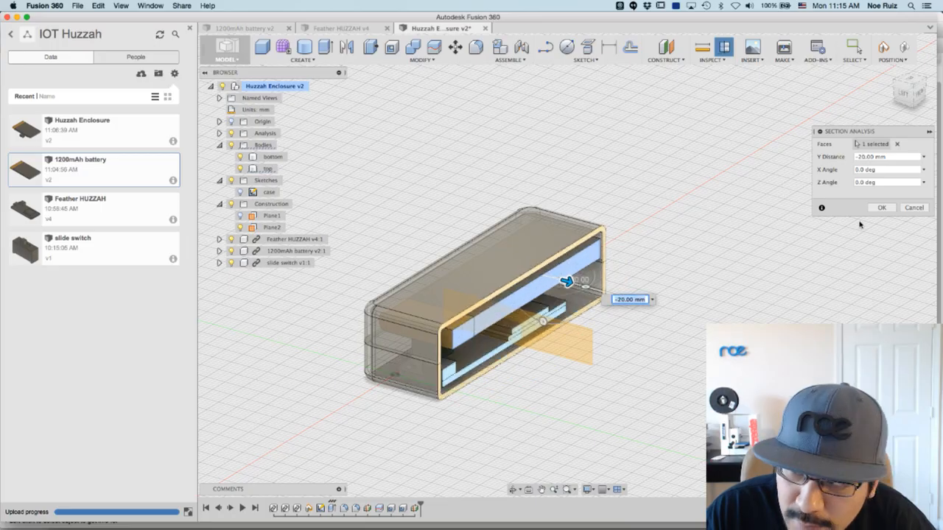
click(879, 207)
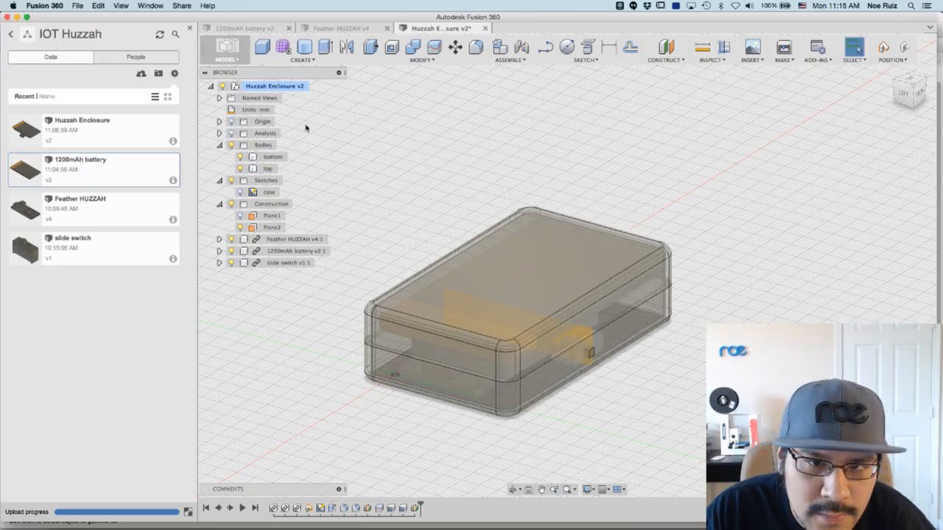
click(231, 133)
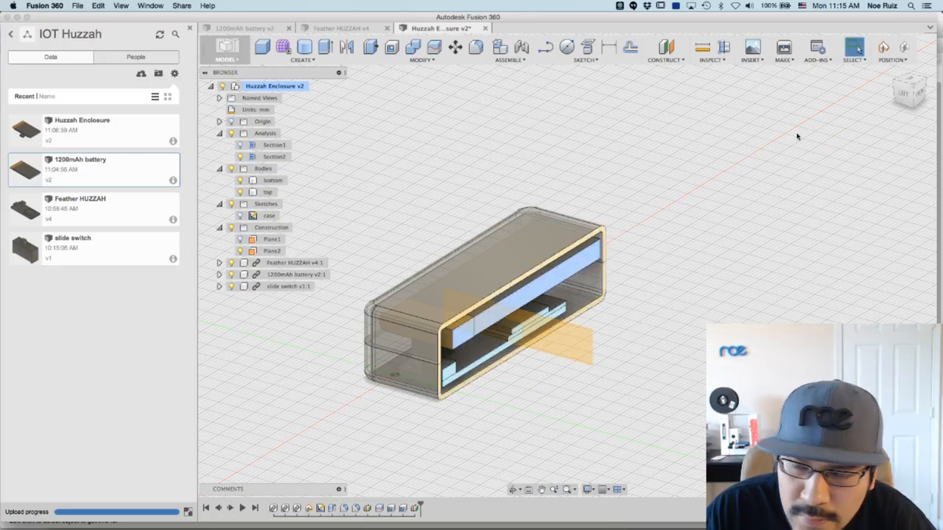
- Examine the sectioned enclosure from the front, checking the gaps between the Feather board, the battery and the end wall
click(919, 94)
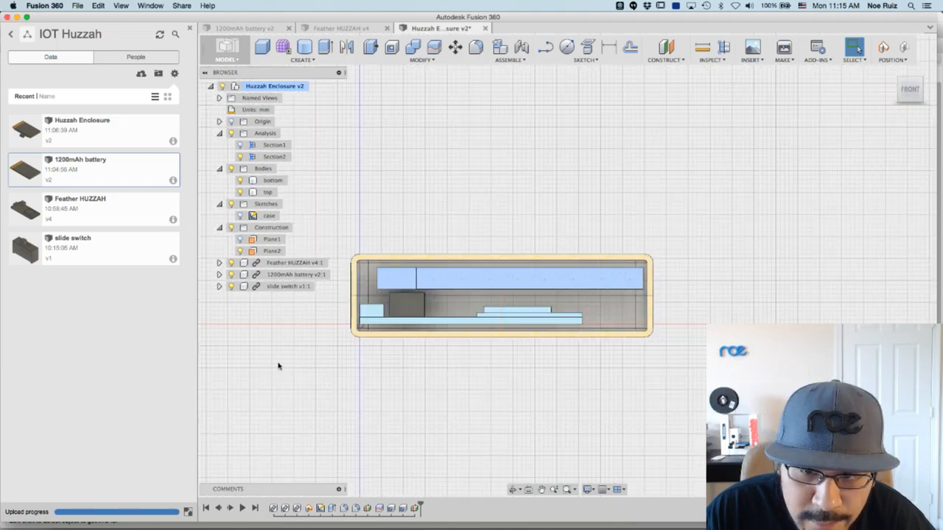
scroll(435, 273, up, 10)
scroll(403, 296, up, 5)
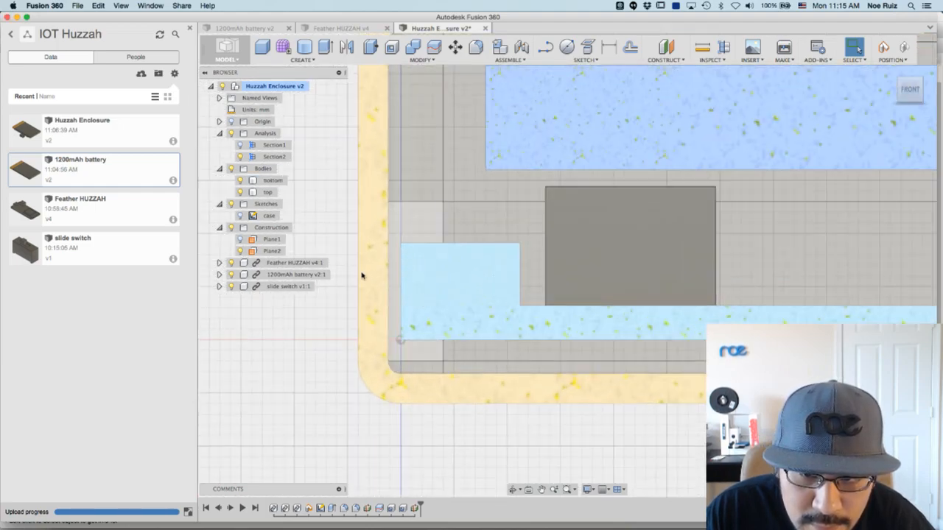
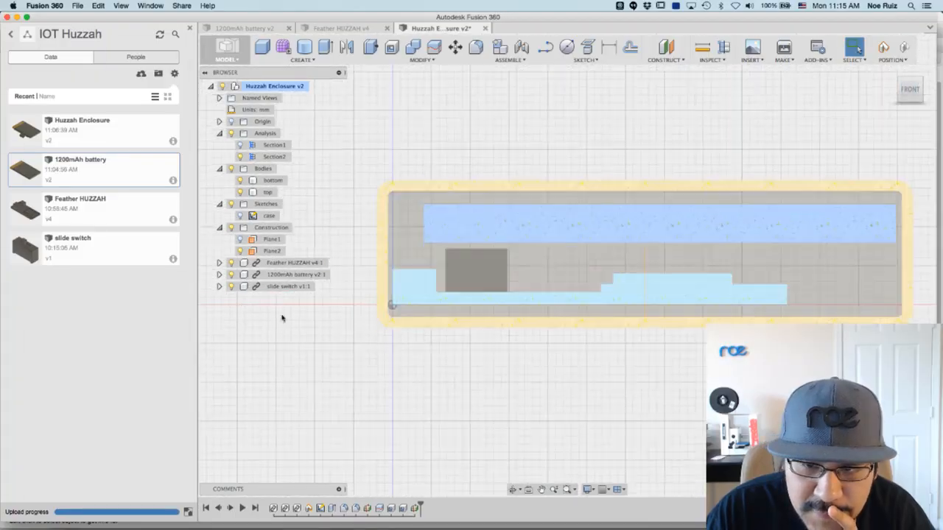
scroll(455, 299, up, 3)
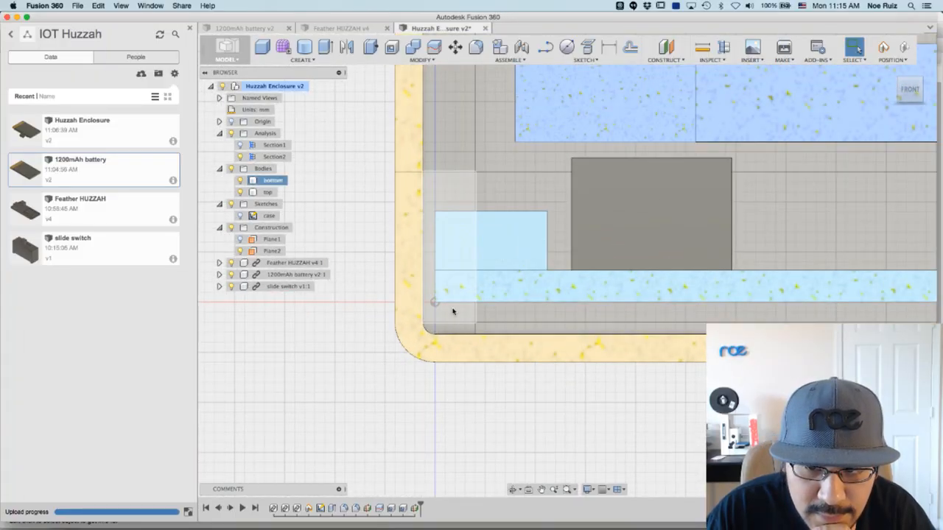
scroll(453, 311, down, 5)
click(396, 270)
shift+middle_drag(396, 269, 417, 287)
scroll(417, 312, down, 3)
scroll(417, 309, up, 2)
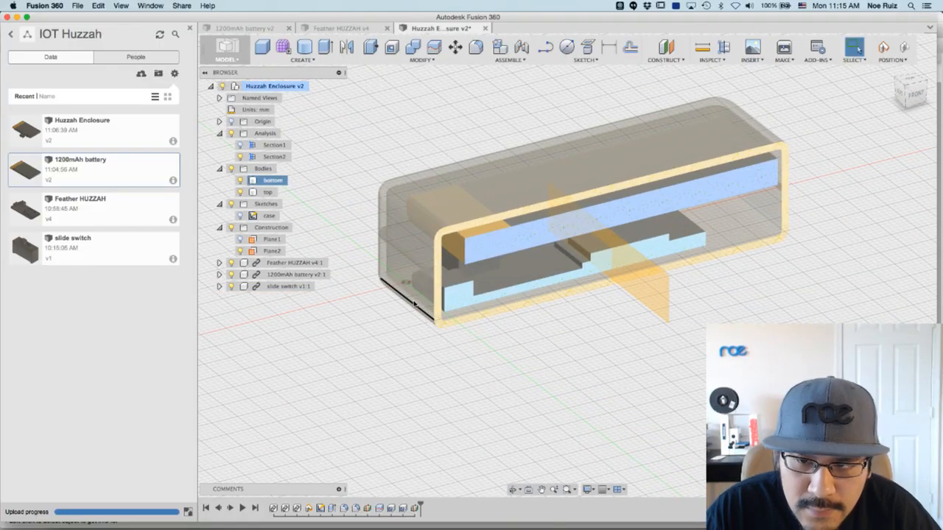
- Hide the new section analysis and the midplane so only the whole enclosure and its components are displayed
click(239, 156)
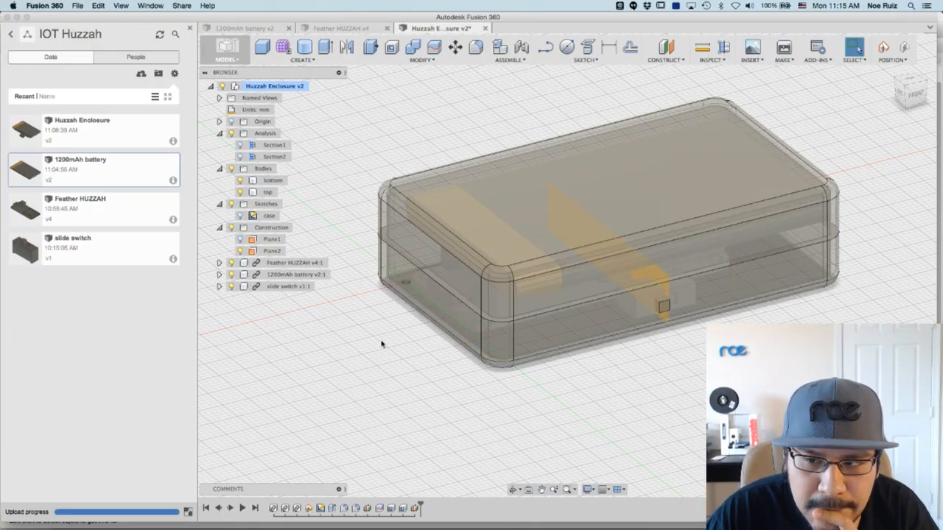
click(239, 250)
scroll(354, 435, down, 3)
scroll(354, 435, up, 2)
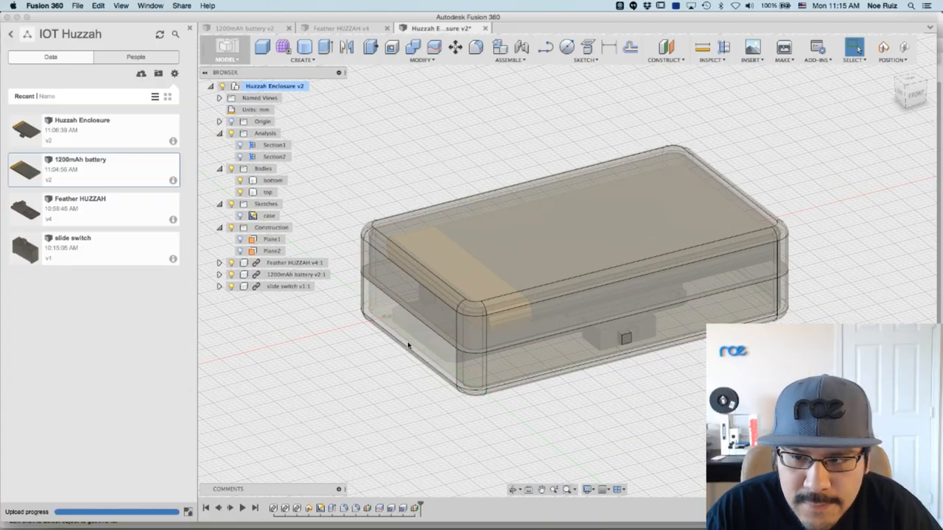
- Save the enclosure design as a new version with a version description
key(super+s)
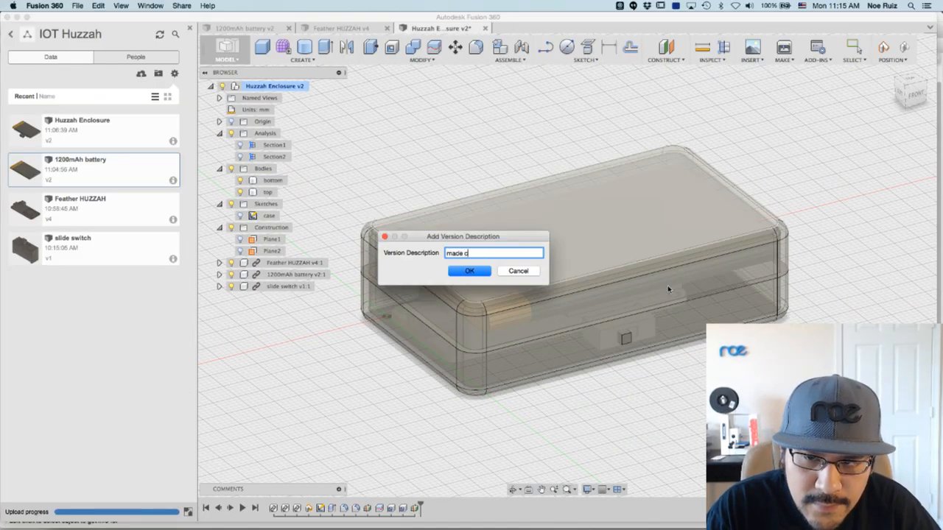
key(Return)
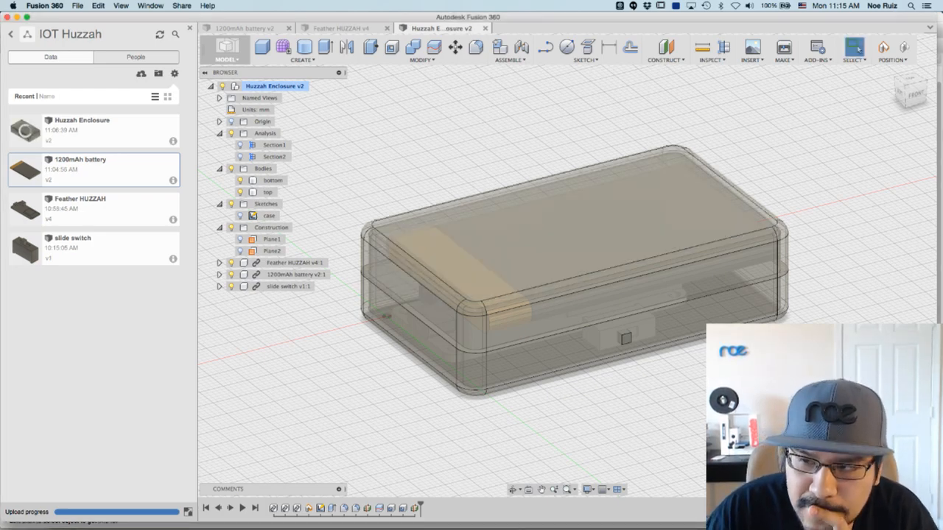
click(651, 318)
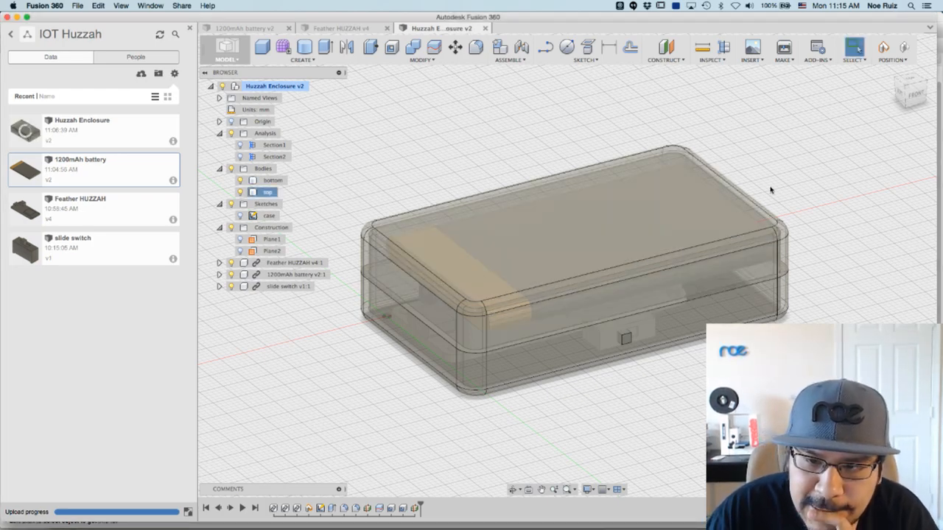
- Hide the top and bottom enclosure bodies and capture the current position of the components
click(895, 93)
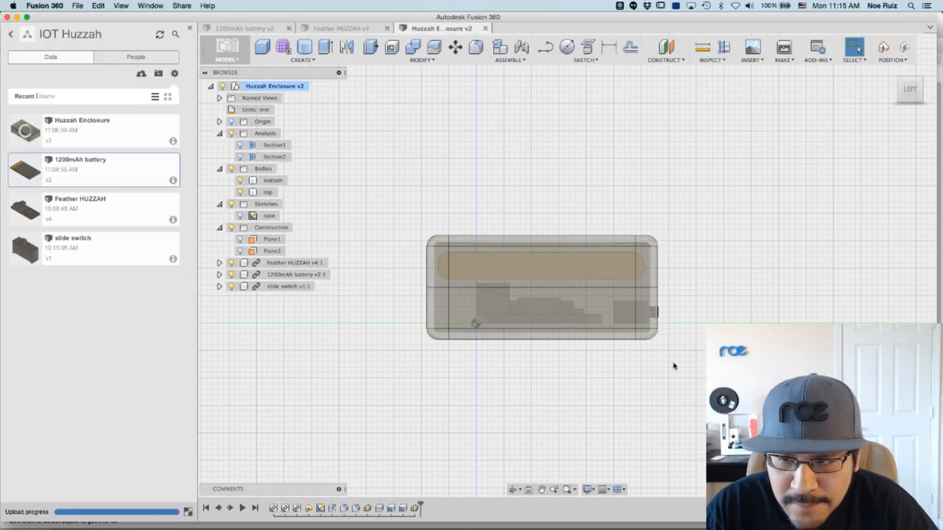
shift+middle_drag(476, 322, 686, 370)
shift+middle_drag(617, 367, 532, 317)
scroll(475, 154, down, 5)
shift+middle_drag(406, 155, 425, 324)
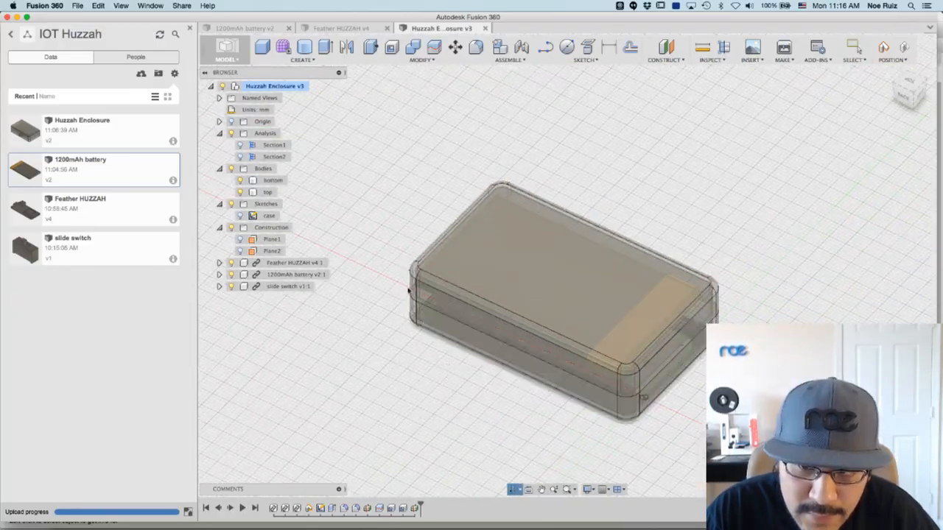
click(240, 192)
shift+middle_drag(380, 427, 768, 186)
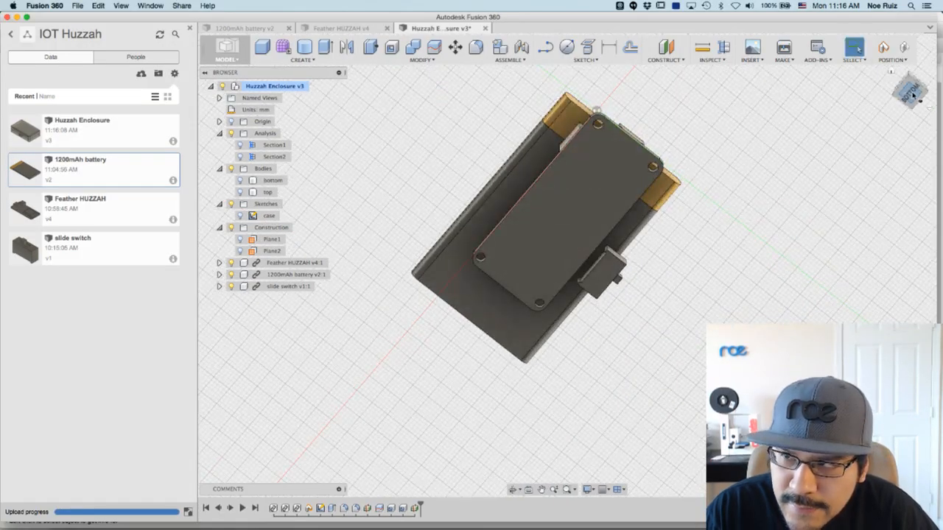
click(912, 93)
click(884, 50)
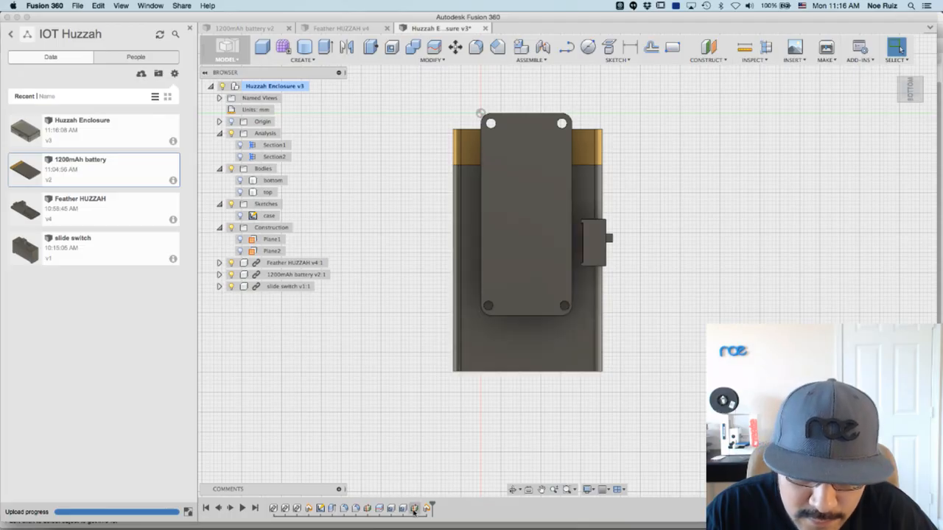
- Start a sketch on the Feather board's underside and draw a 6 mm circle concentric with the mounting hole nearest the origin
scroll(411, 200, up, 3)
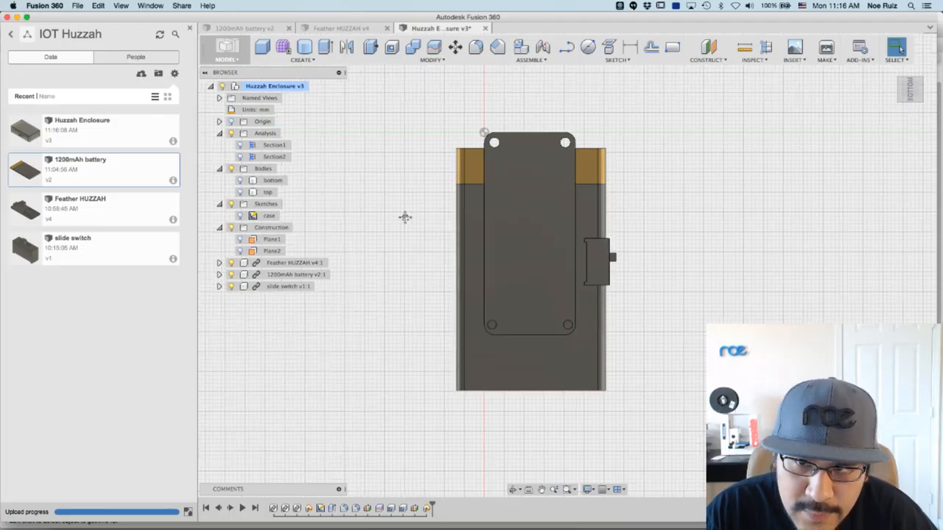
scroll(511, 154, up, 3)
scroll(482, 205, down, 3)
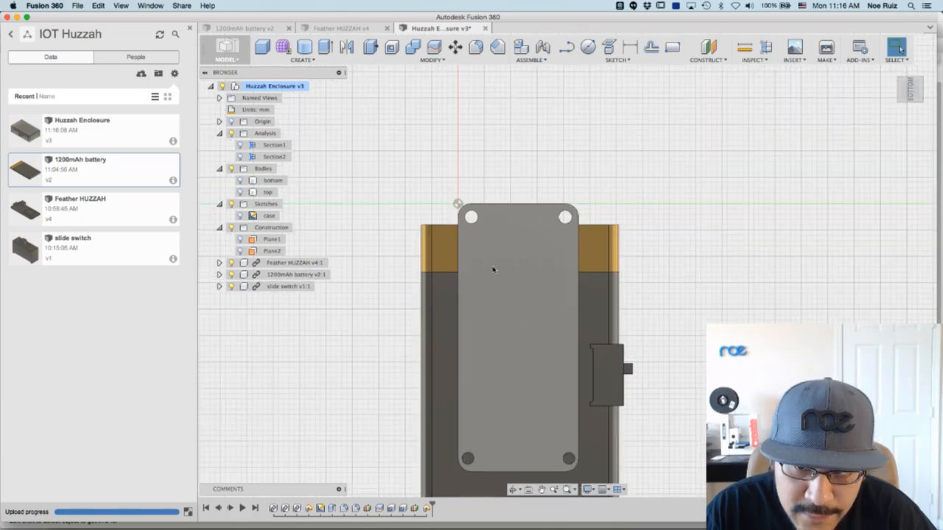
shift+middle_drag(501, 224, 514, 166)
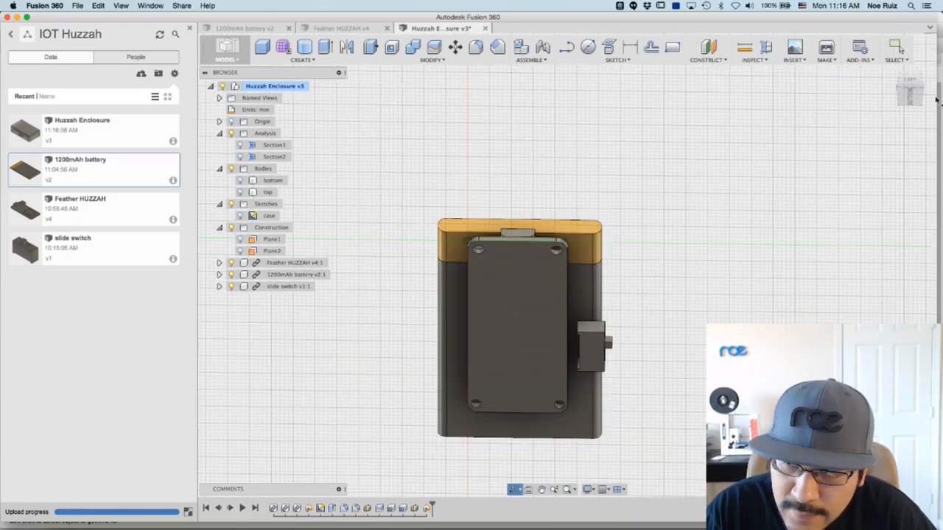
click(910, 96)
scroll(463, 188, up, 5)
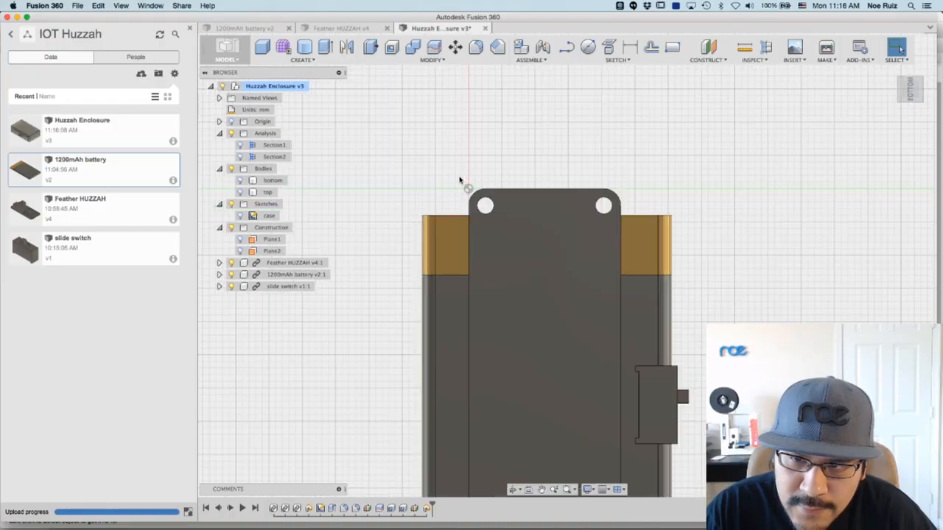
click(588, 48)
click(546, 251)
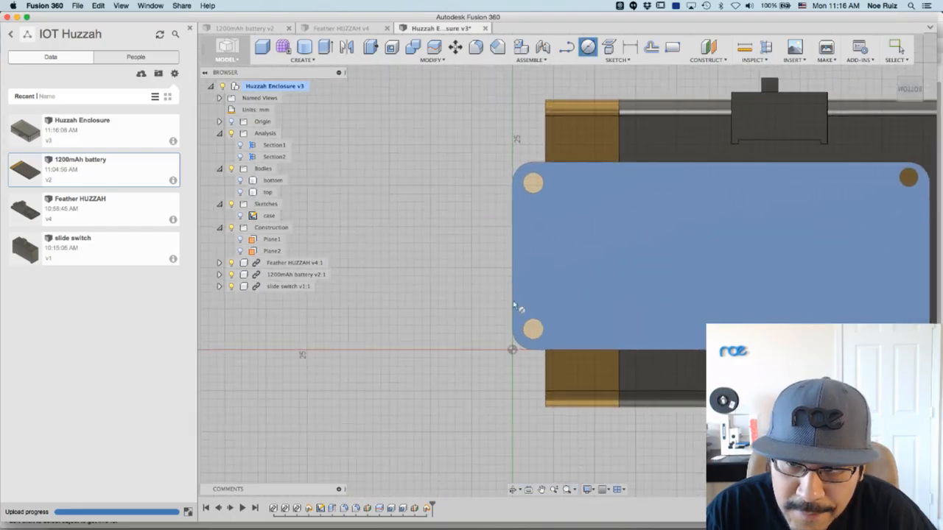
scroll(558, 331, up, 5)
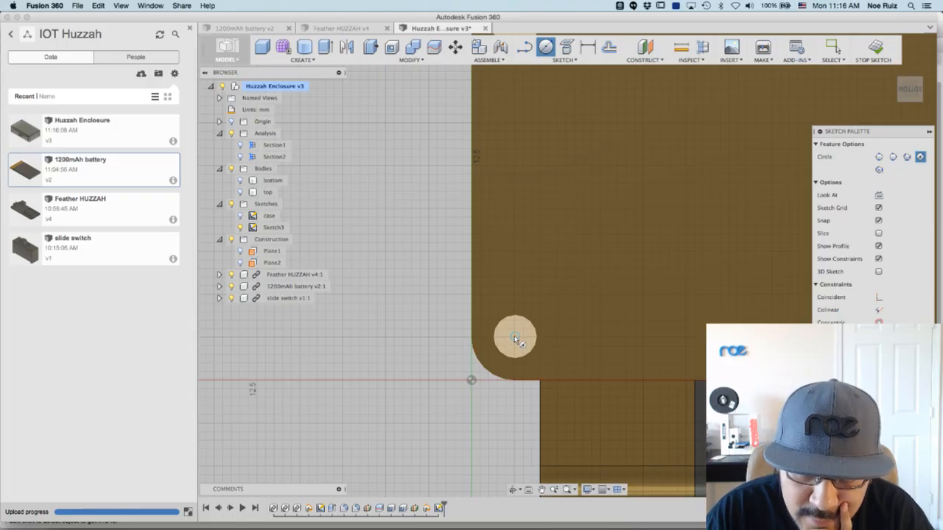
click(515, 337)
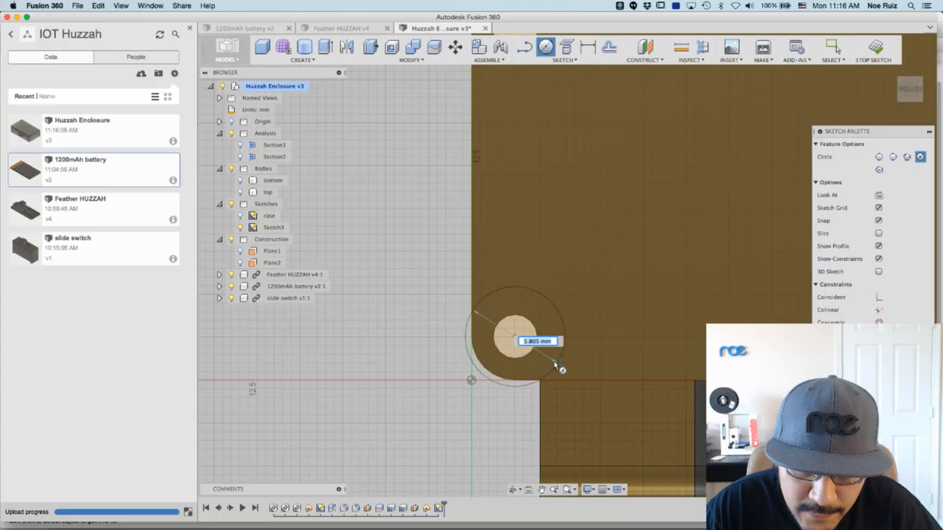
click(557, 366)
key(Escape)
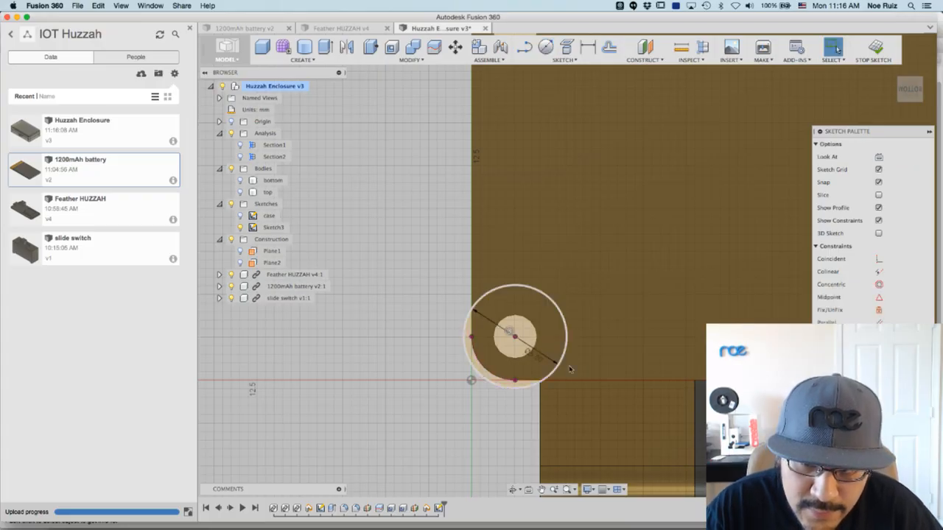
- Draw a 6 mm circle centred on the other large mounting hole at the same end of the board
scroll(551, 351, down, 3)
middle_drag(436, 232, 435, 307)
scroll(513, 210, up, 5)
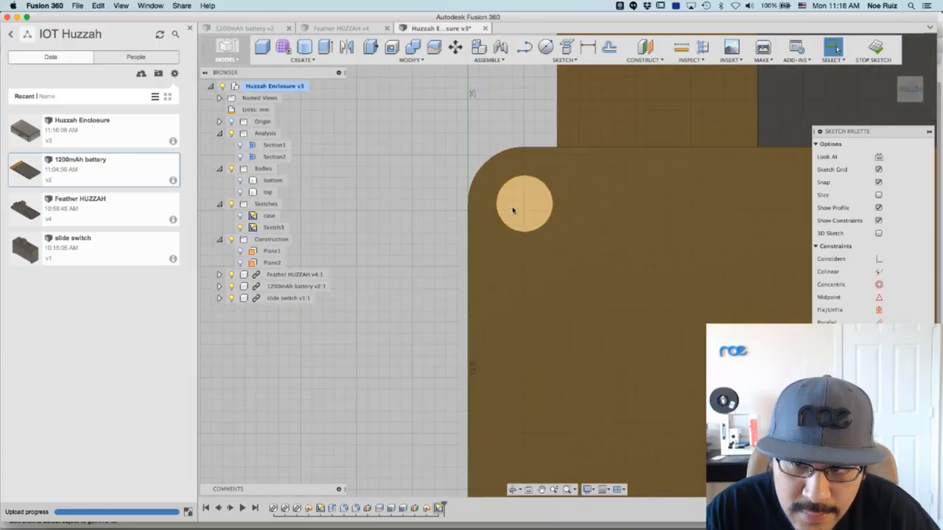
key(c)
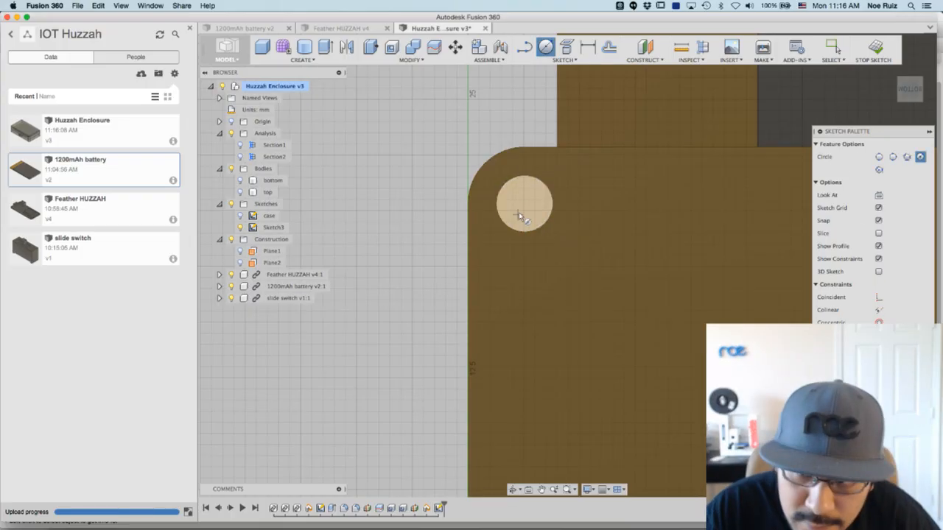
click(478, 242)
key(Escape)
- Draw a 6 mm circle centred on the small switch-side mounting hole at the board's far end
scroll(425, 257, down, 2)
scroll(424, 257, down, 3)
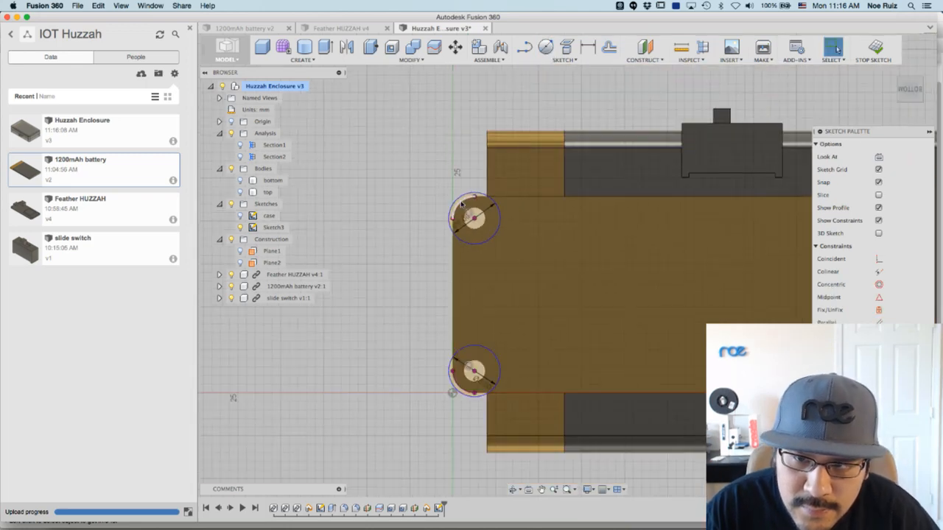
middle_drag(606, 262, 381, 260)
scroll(627, 227, up, 3)
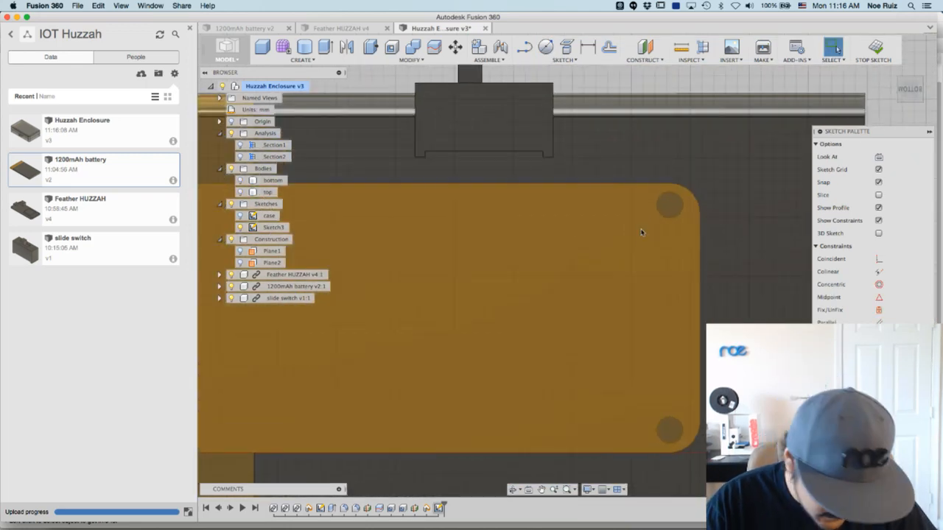
key(c)
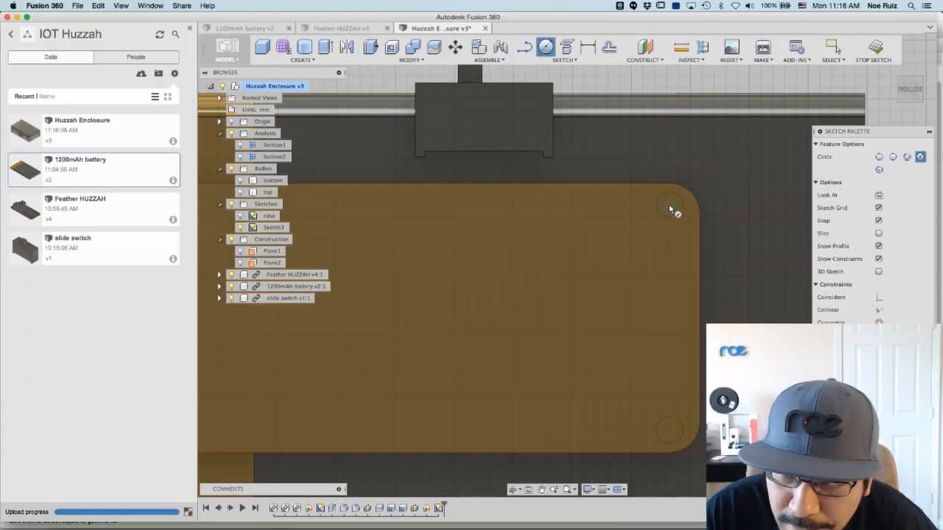
click(668, 206)
text(6)
key(Return)
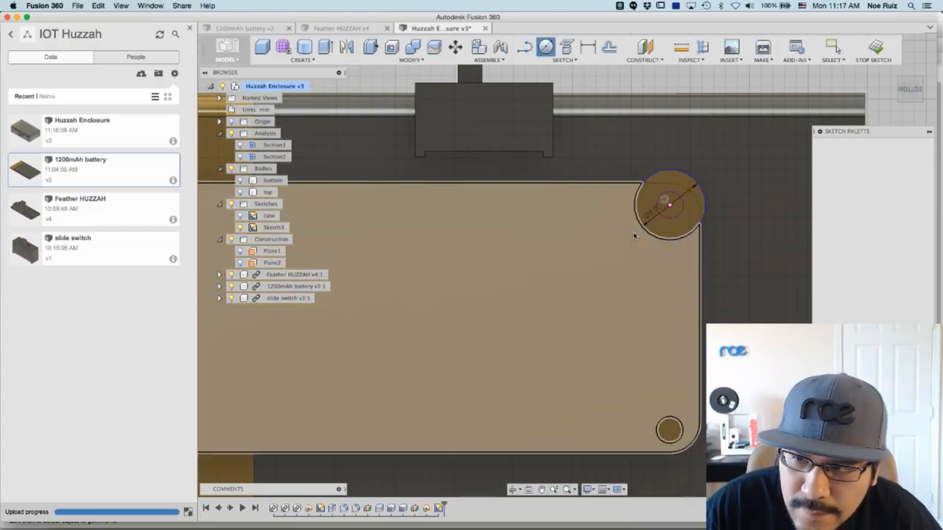
key(Escape)
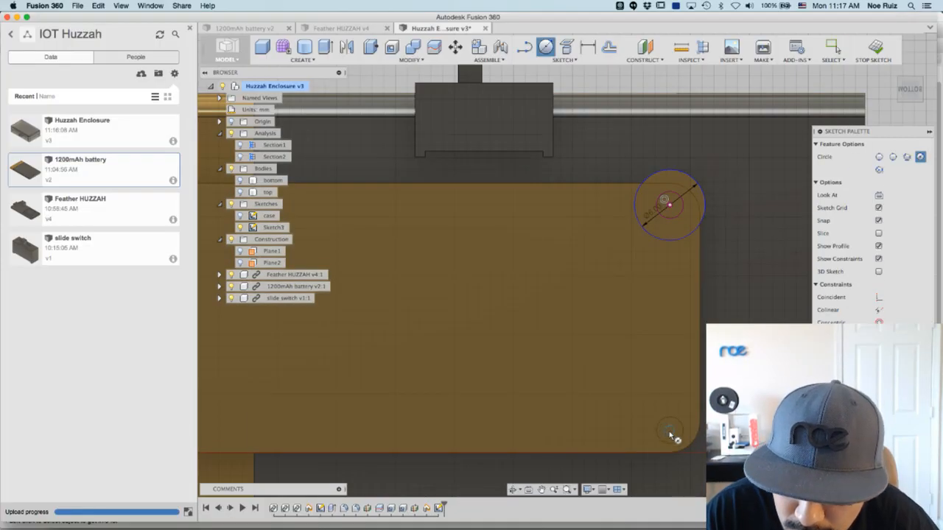
- Add a 6 mm circle around the remaining small mounting hole, opposite the switch side
click(667, 433)
text(6)
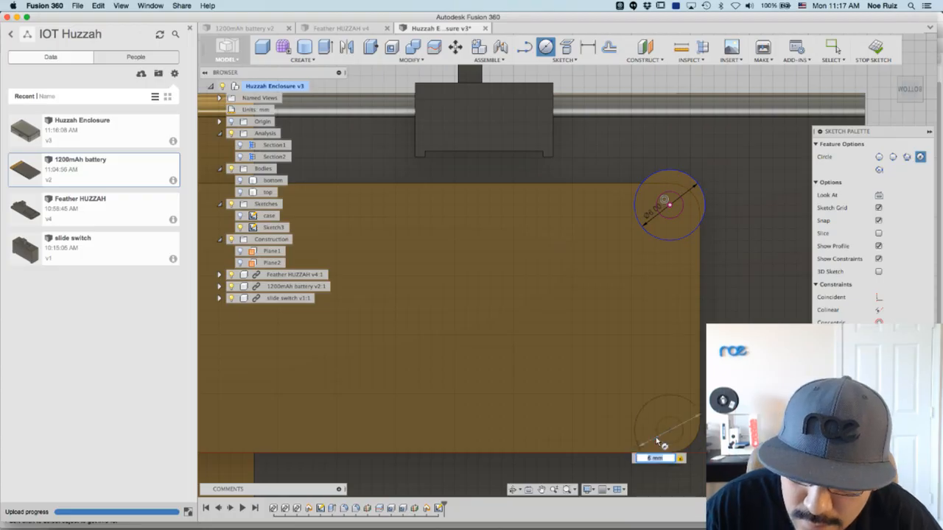
key(Return)
key(Escape)
- Delete the projected board edges and corner arc that cross the 6 mm circle at the far switch-side corner
scroll(611, 341, down, 2)
scroll(662, 218, up, 3)
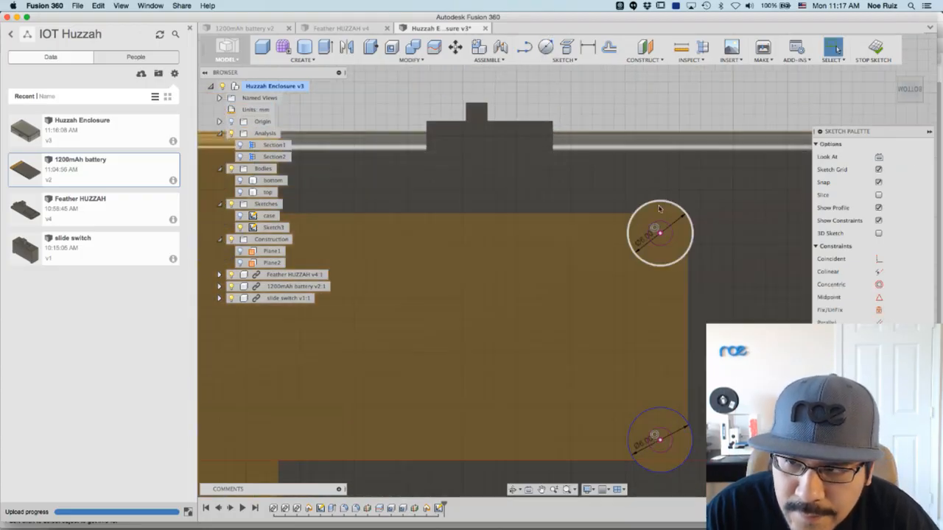
scroll(664, 213, up, 2)
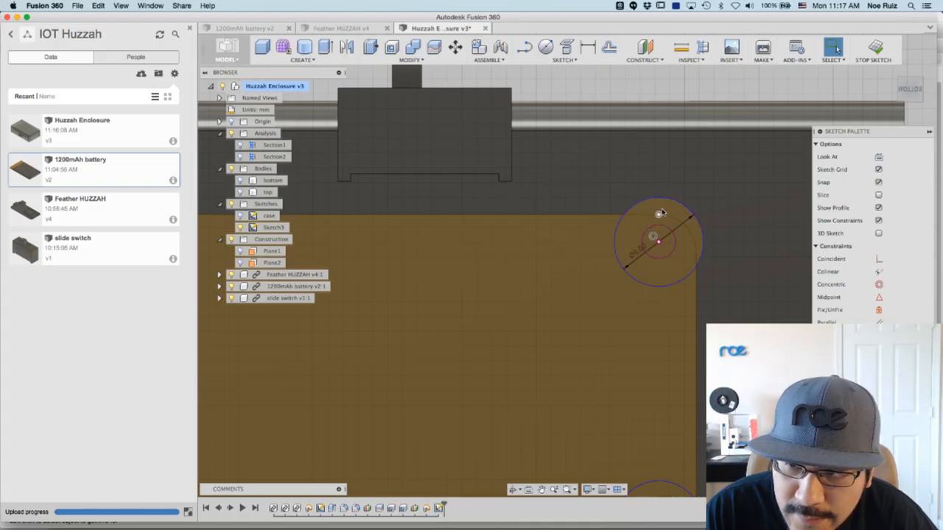
scroll(648, 219, up, 2)
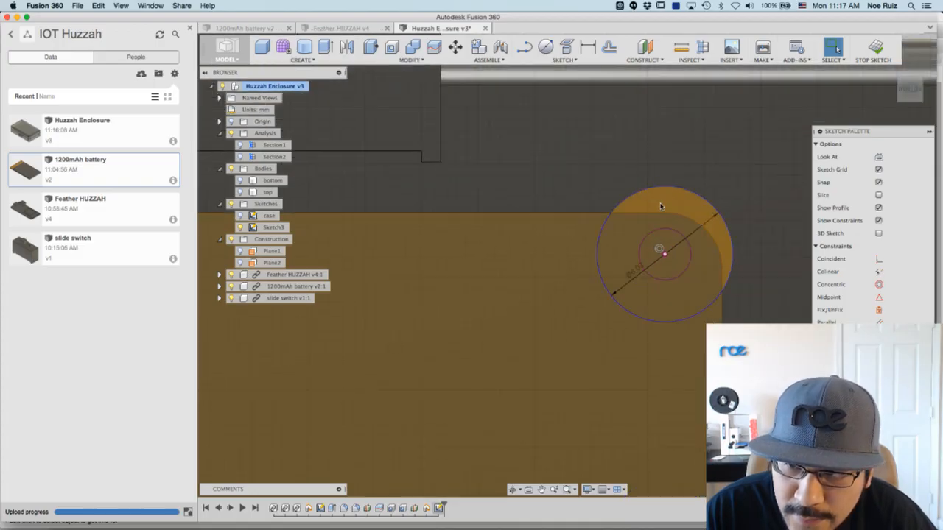
click(659, 203)
scroll(658, 193, down, 4)
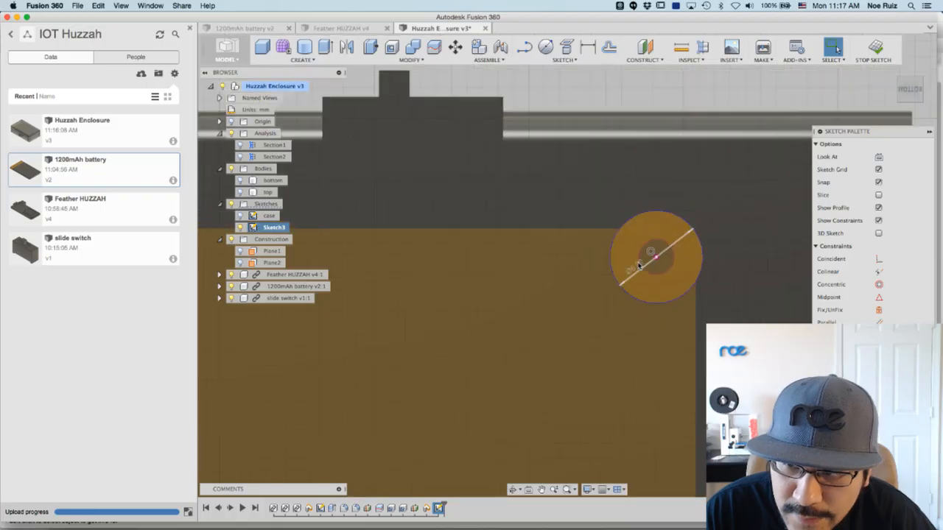
scroll(658, 189, up, 3)
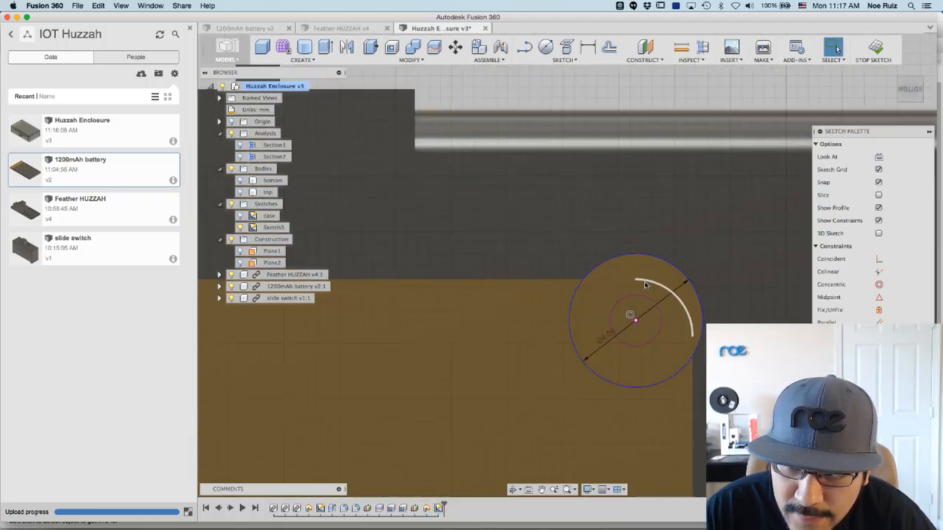
click(627, 282)
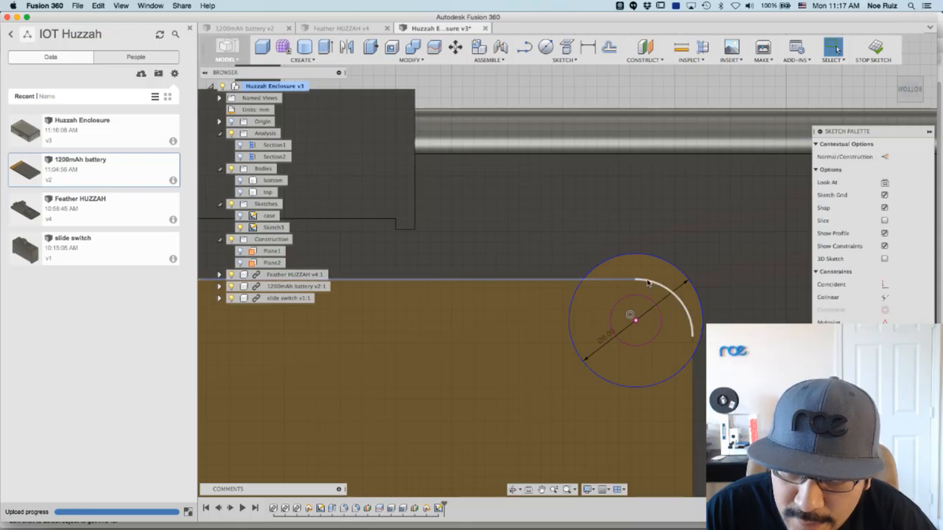
shift+click(694, 345)
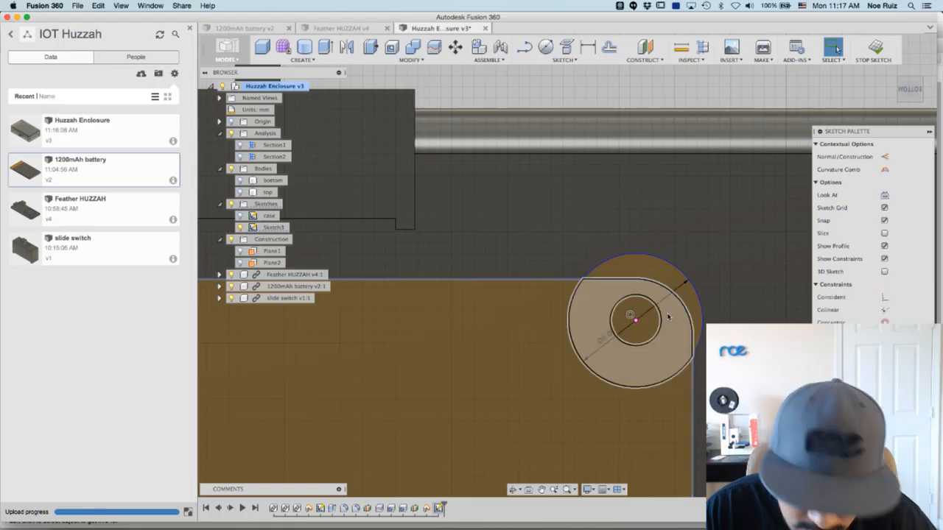
key(Escape)
scroll(645, 271, down, 5)
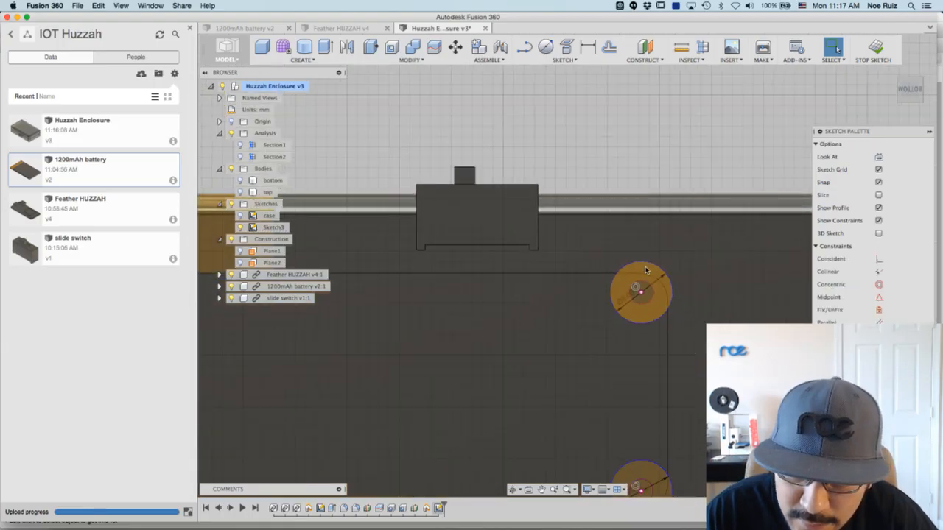
- Delete the projected board outline segments crossing the 6 mm circle at the corner nearest the origin
scroll(363, 403, up, 6)
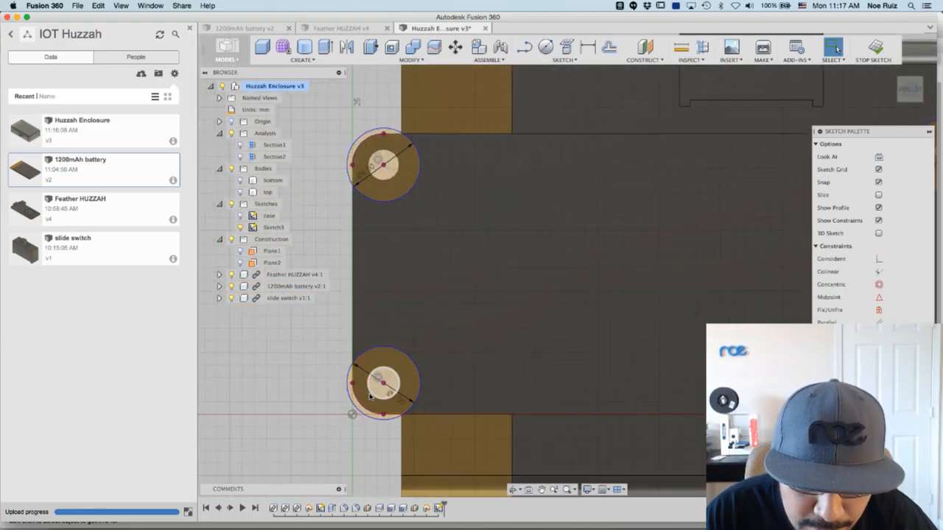
scroll(365, 408, up, 5)
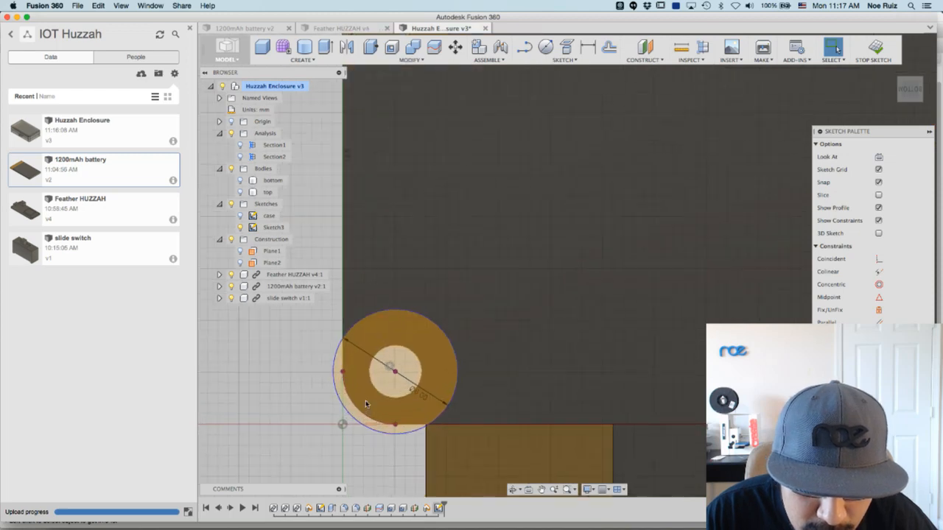
click(332, 346)
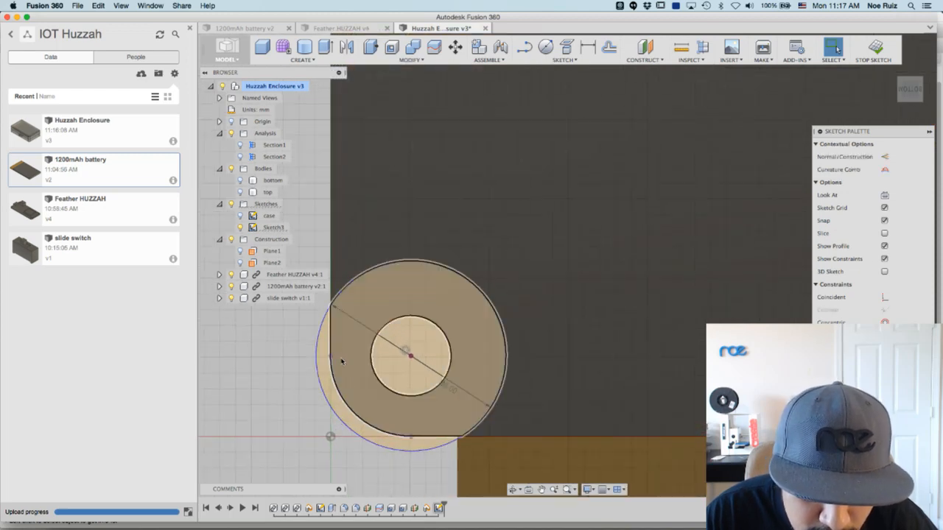
shift+click(437, 437)
key(Delete)
scroll(399, 390, down, 3)
scroll(402, 396, down, 5)
scroll(412, 258, up, 8)
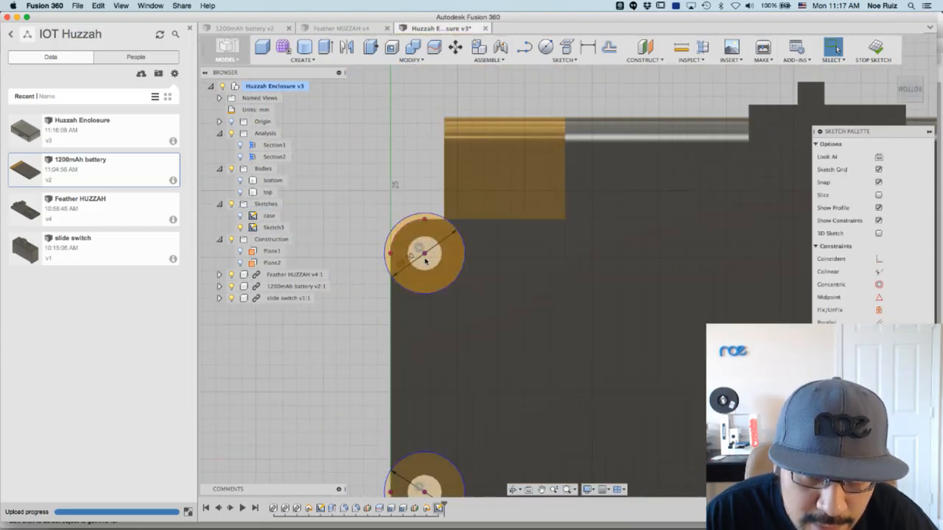
- Examine the 6 mm standoff circles, the projected corner arc and the board outline around the mounting holes
click(392, 237)
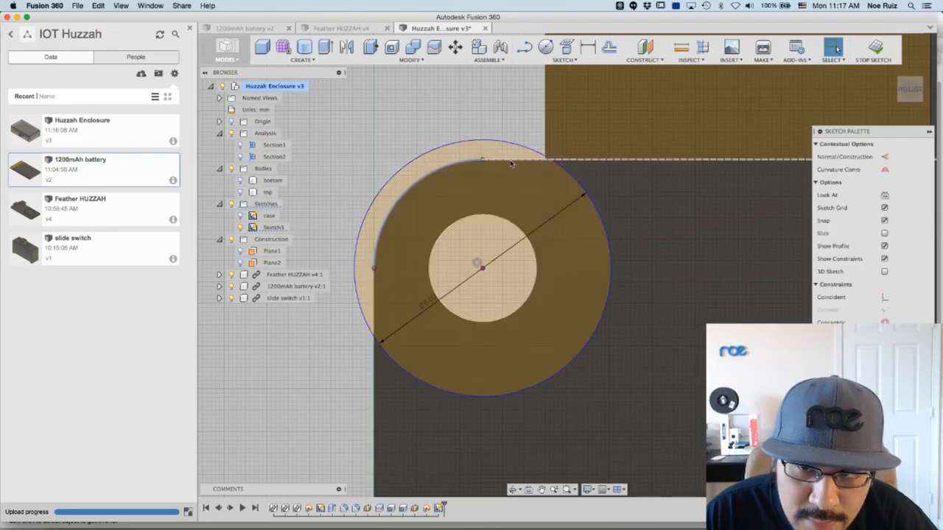
click(415, 223)
scroll(414, 233, down, 3)
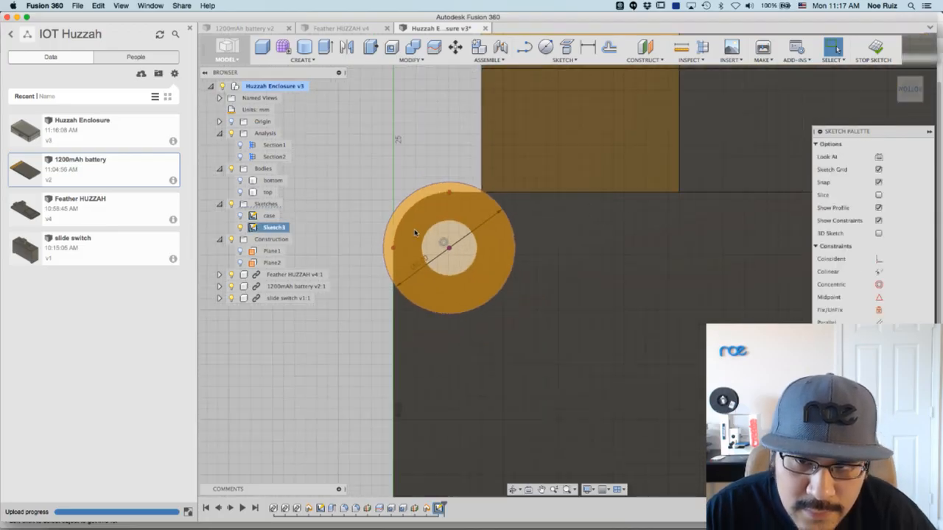
scroll(414, 232, down, 6)
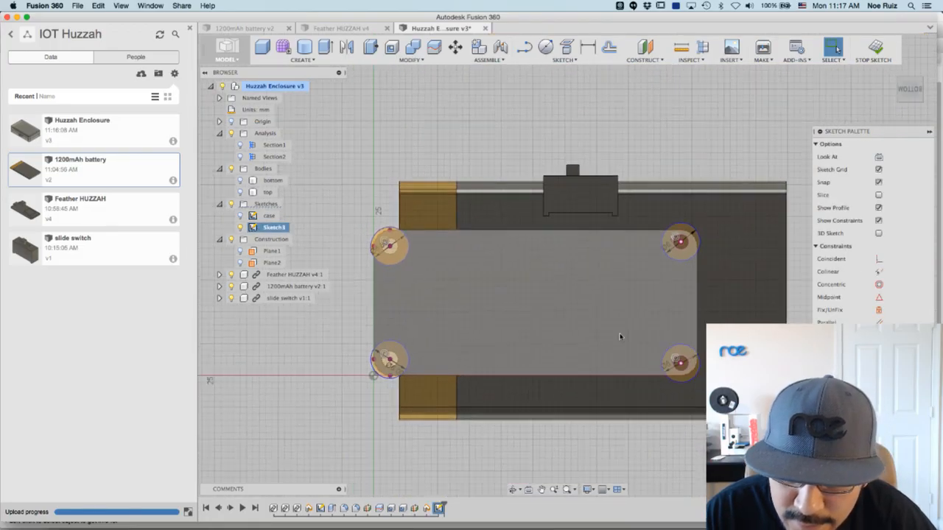
scroll(672, 361, up, 5)
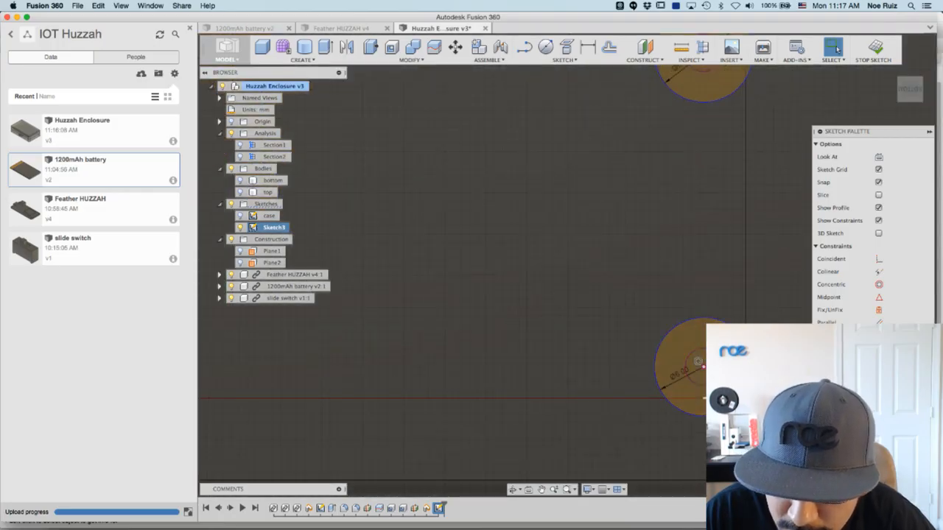
key(Escape)
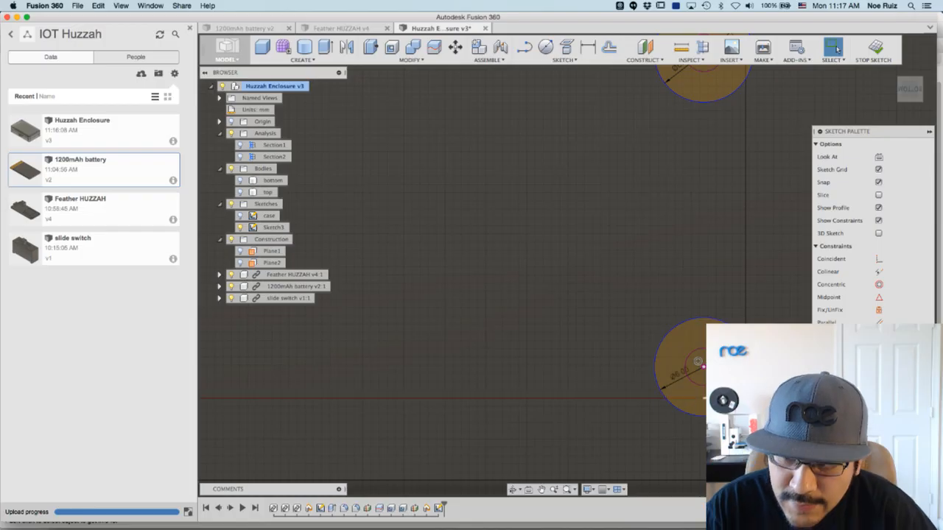
scroll(711, 338, down, 6)
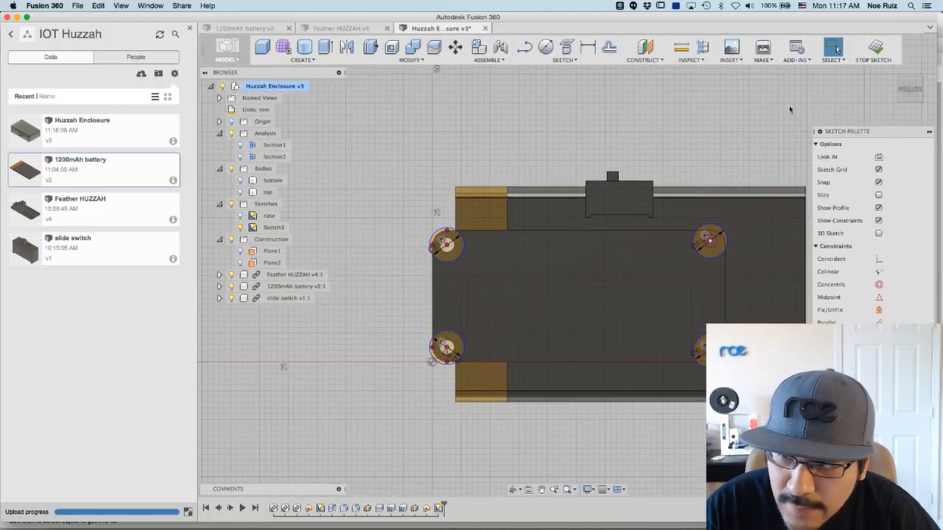
scroll(553, 252, up, 4)
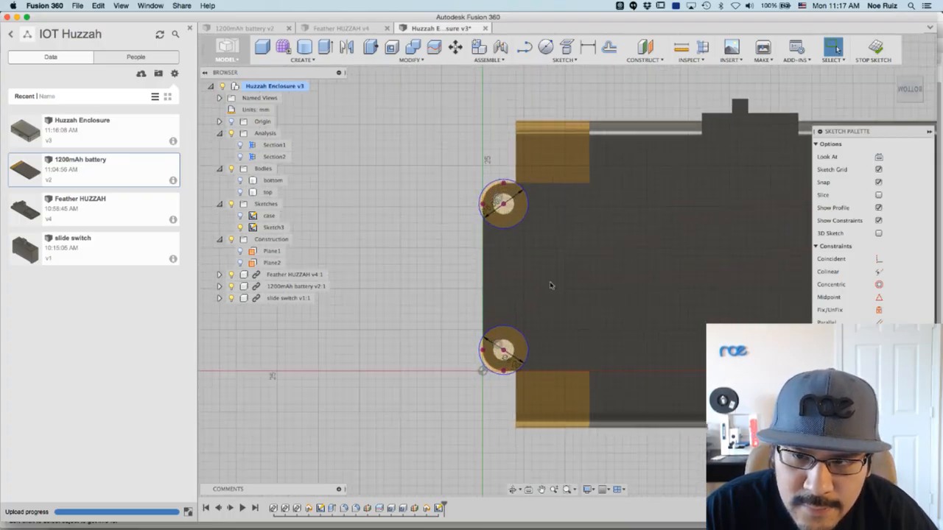
middle_drag(553, 250, 448, 282)
scroll(365, 196, up, 2)
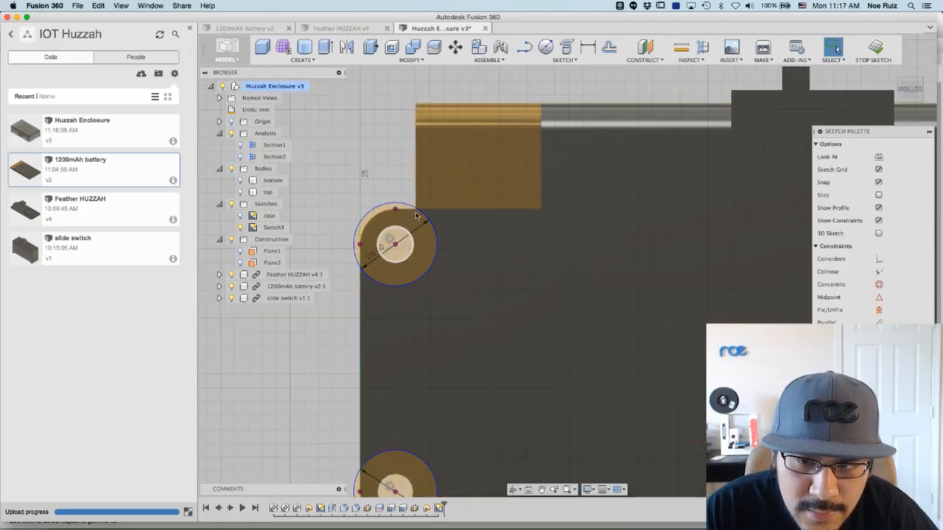
scroll(398, 234, down, 2)
scroll(394, 235, up, 5)
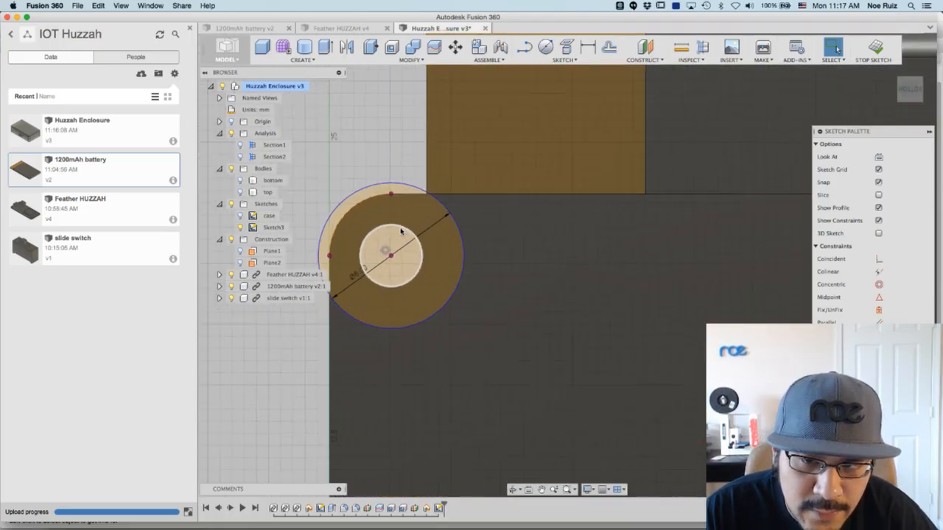
click(391, 245)
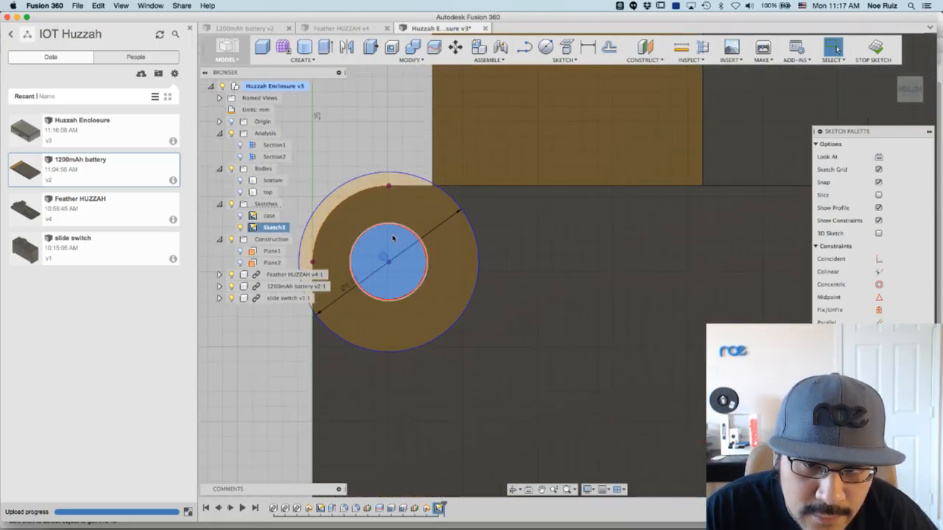
scroll(391, 228, down, 6)
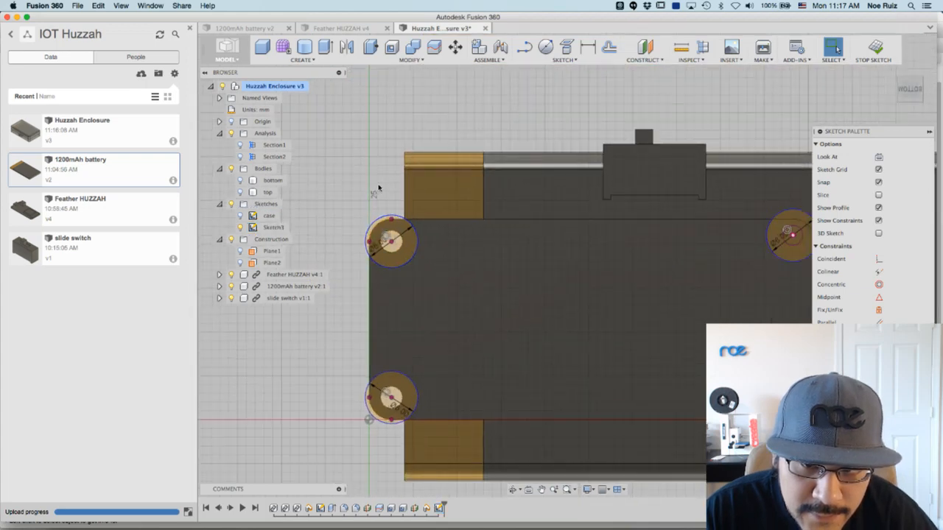
- Offset the large mounting hole's edge at the switch-side corner by -0.1 mm to add a slightly smaller concentric circle
scroll(380, 193, up, 6)
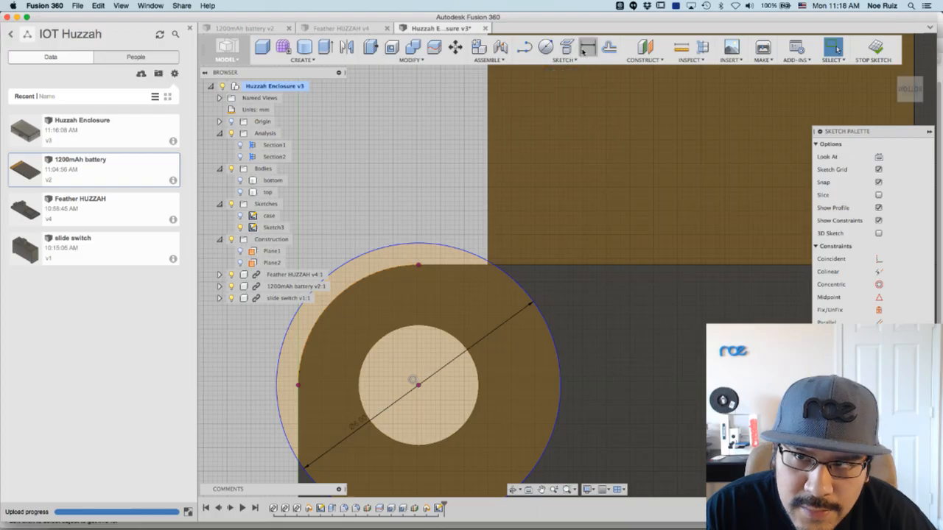
click(610, 47)
click(431, 326)
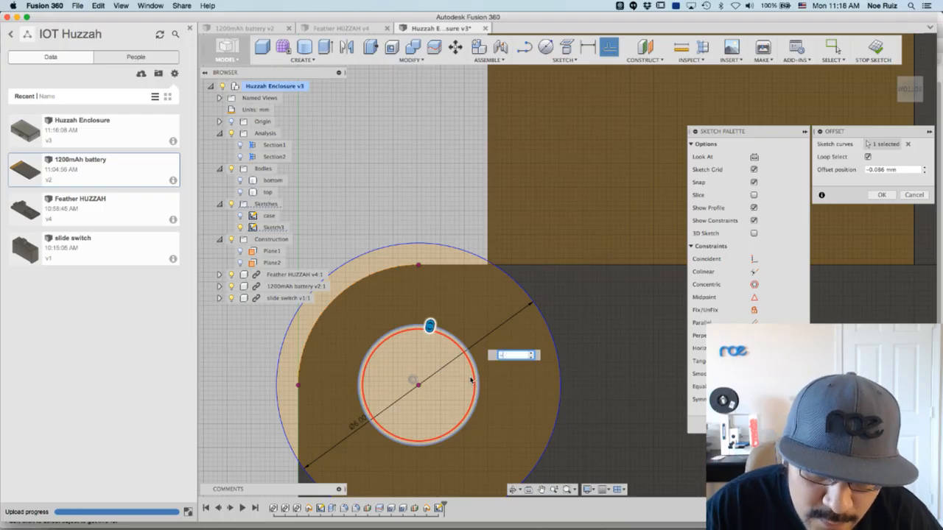
text(-.1)
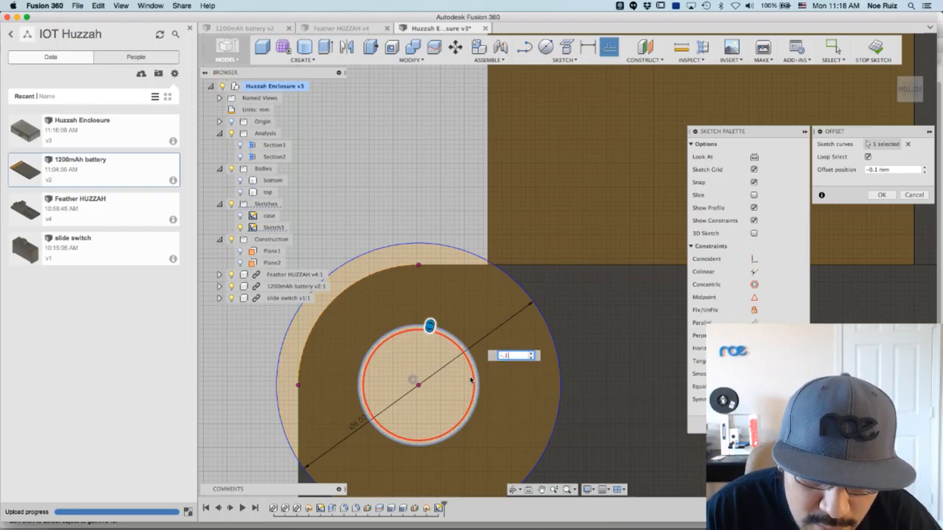
key(Return)
scroll(471, 380, down, 5)
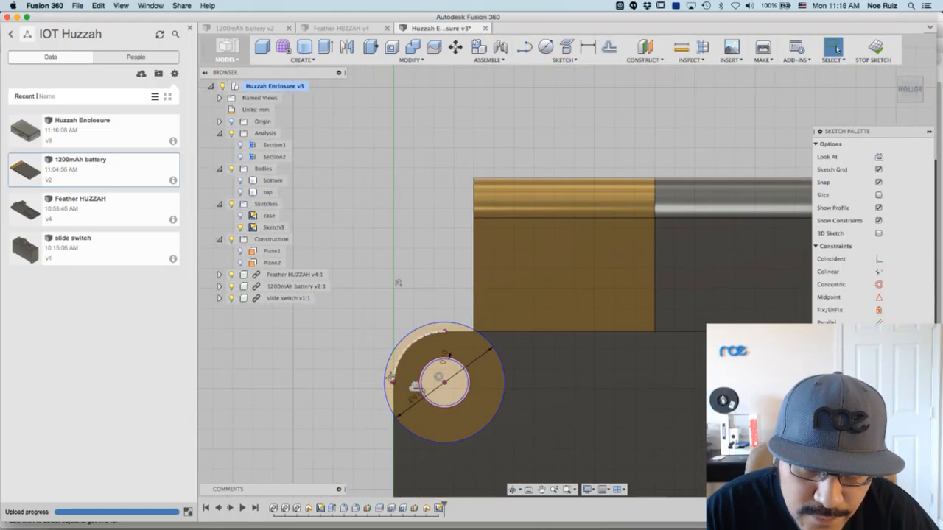
middle_drag(380, 449, 409, 255)
scroll(462, 221, up, 5)
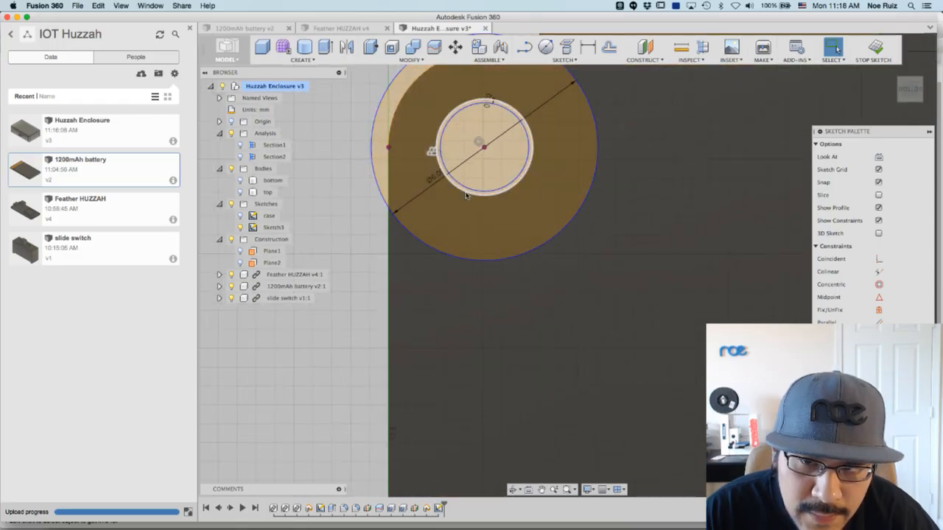
scroll(464, 205, down, 5)
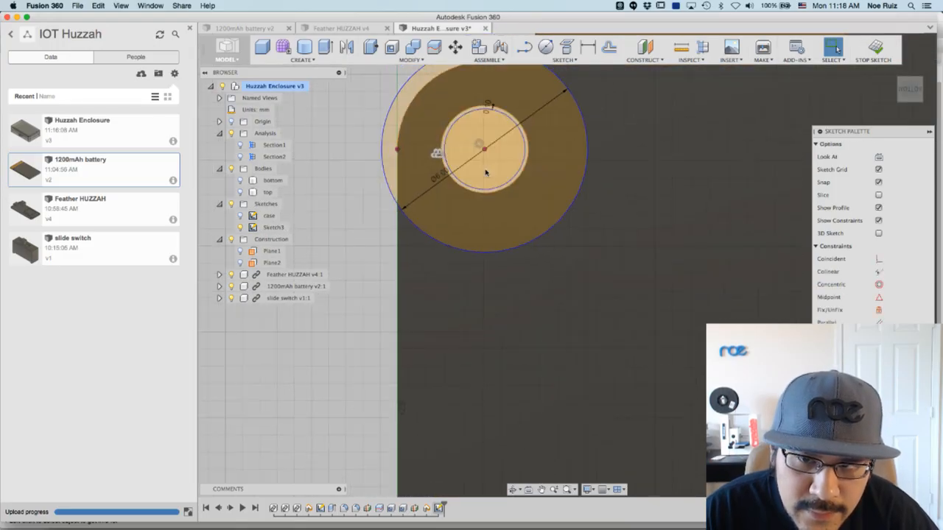
scroll(466, 172, up, 3)
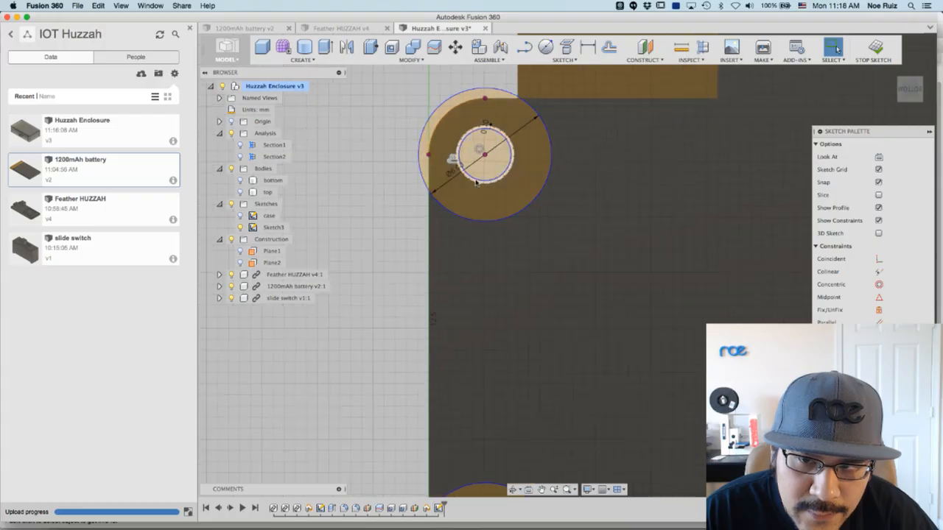
scroll(474, 181, up, 3)
scroll(474, 181, down, 4)
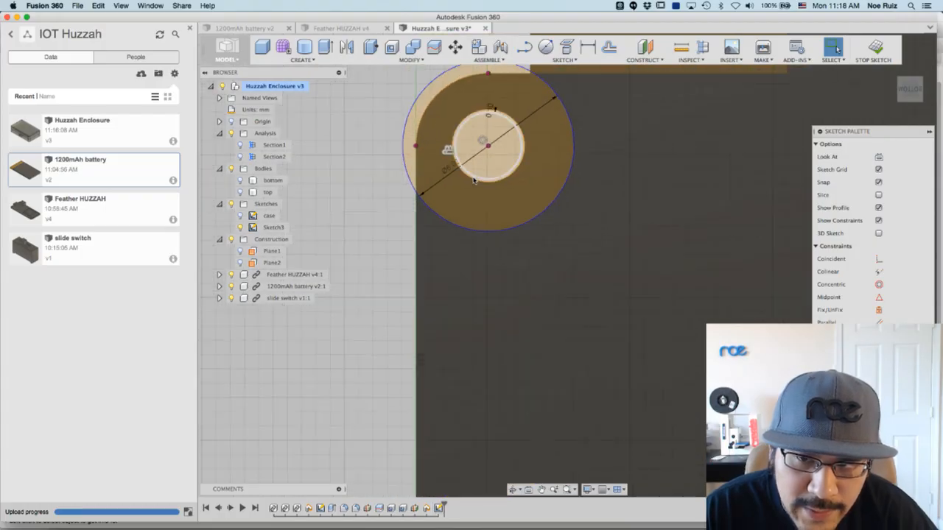
- Offset the large mounting hole's edge nearest the origin inward by -0.10 mm
middle_drag(361, 351, 331, 159)
scroll(365, 320, up, 5)
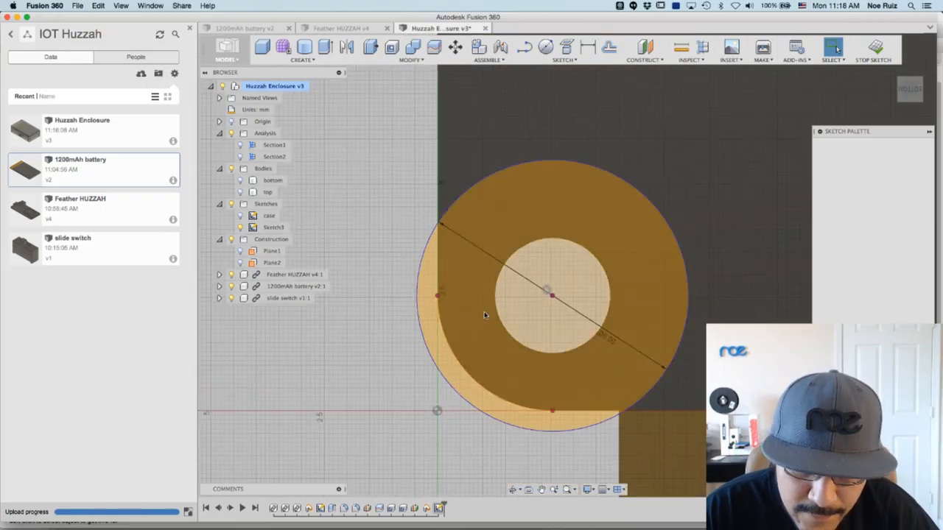
key(c)
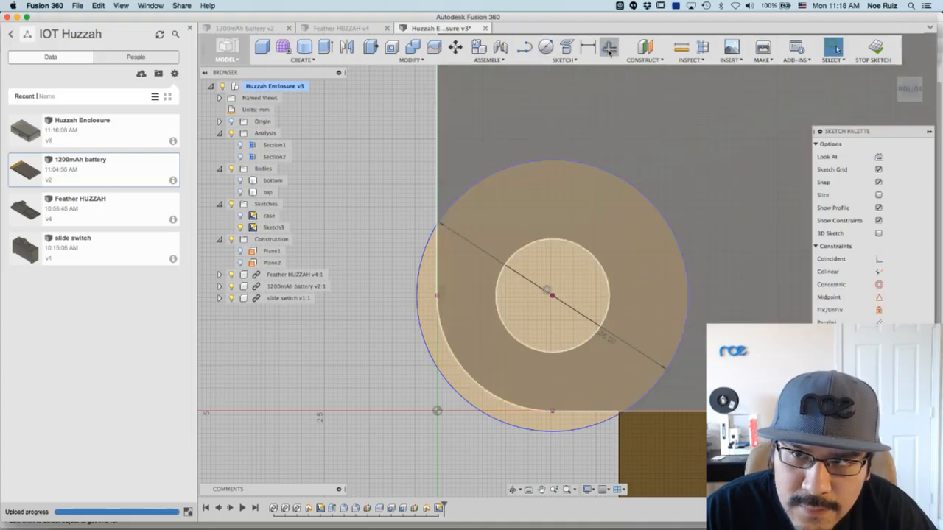
click(609, 47)
click(554, 237)
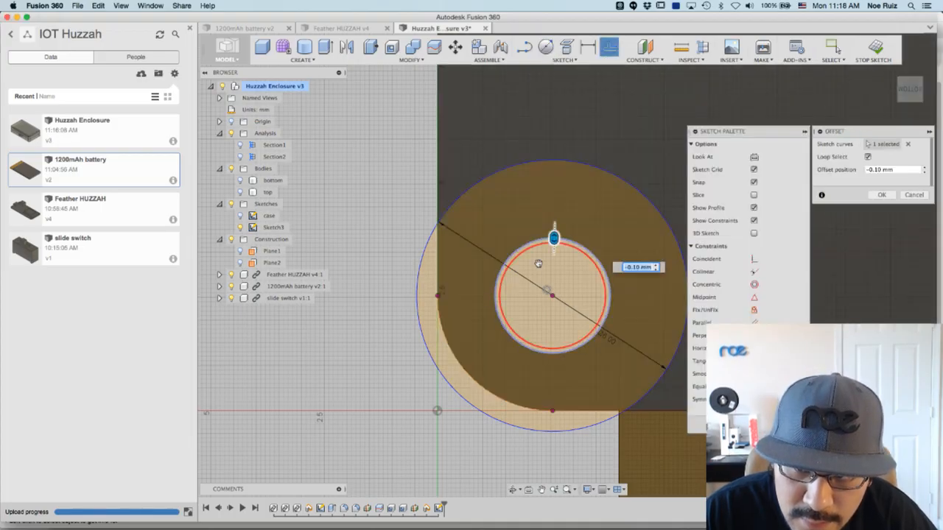
click(883, 194)
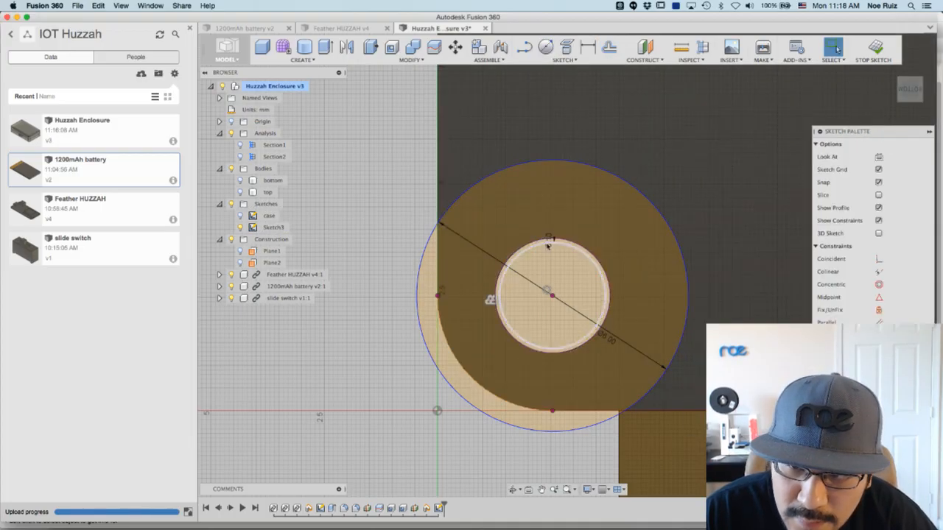
click(531, 245)
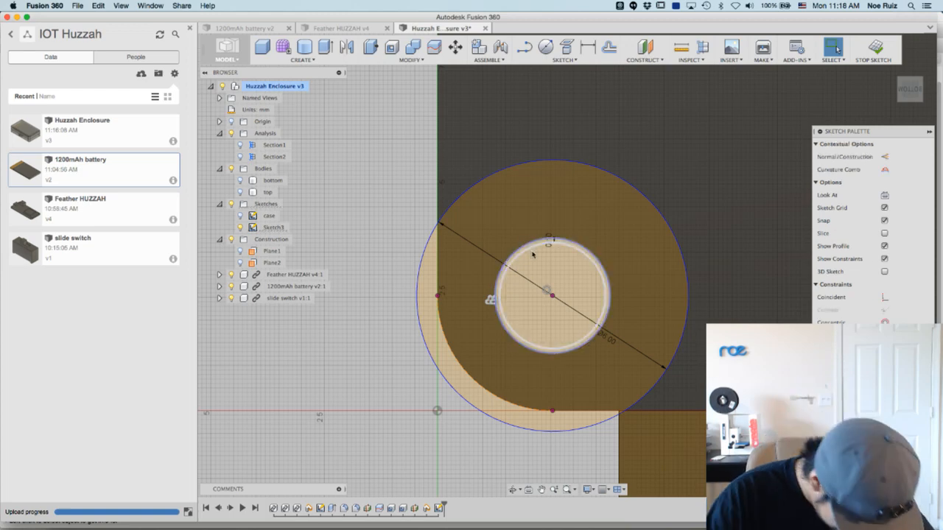
key(Escape)
- Bring the small mounting hole at the board's far end, opposite the switch side, into close view
scroll(536, 322, down, 6)
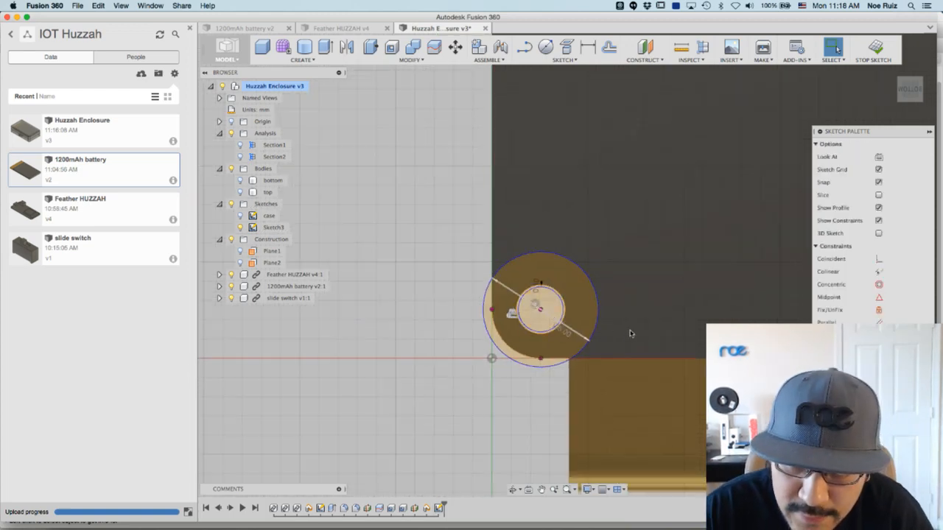
middle_drag(606, 331, 231, 320)
middle_drag(692, 306, 337, 329)
scroll(567, 310, up, 4)
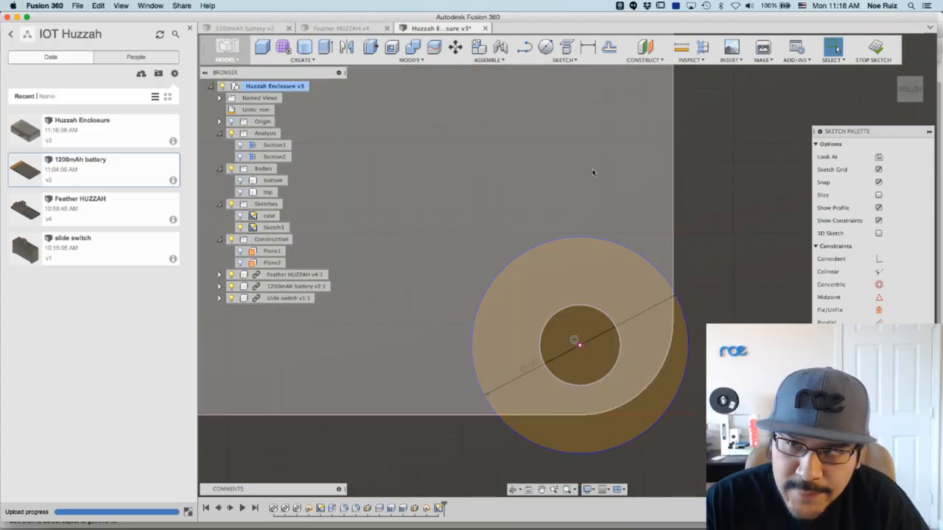
- Offset the hole circle at the board's lower-right corner 0.10 mm inward and make the original circle construction geometry
key(o)
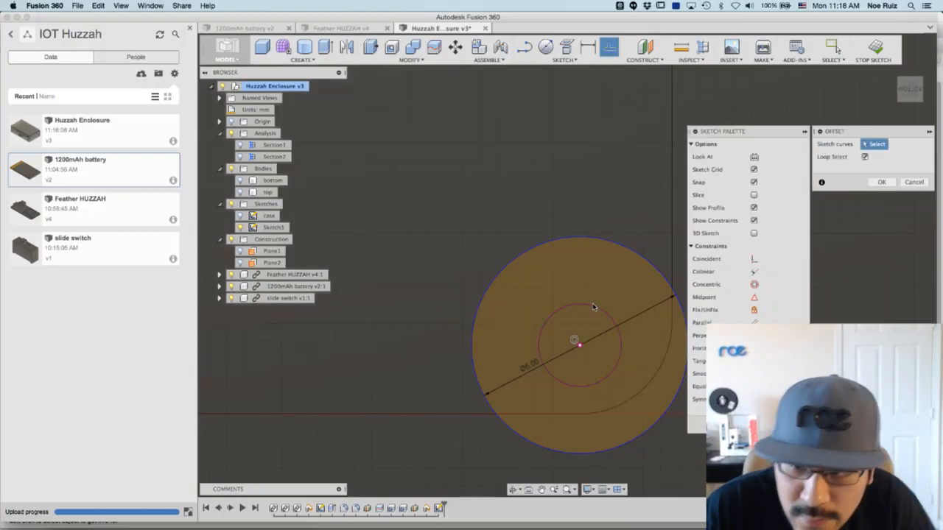
click(593, 315)
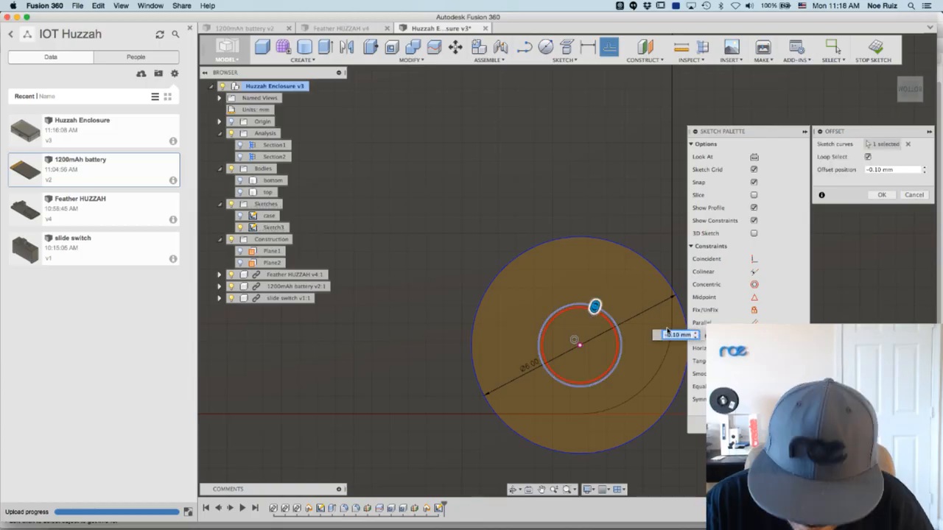
key(Return)
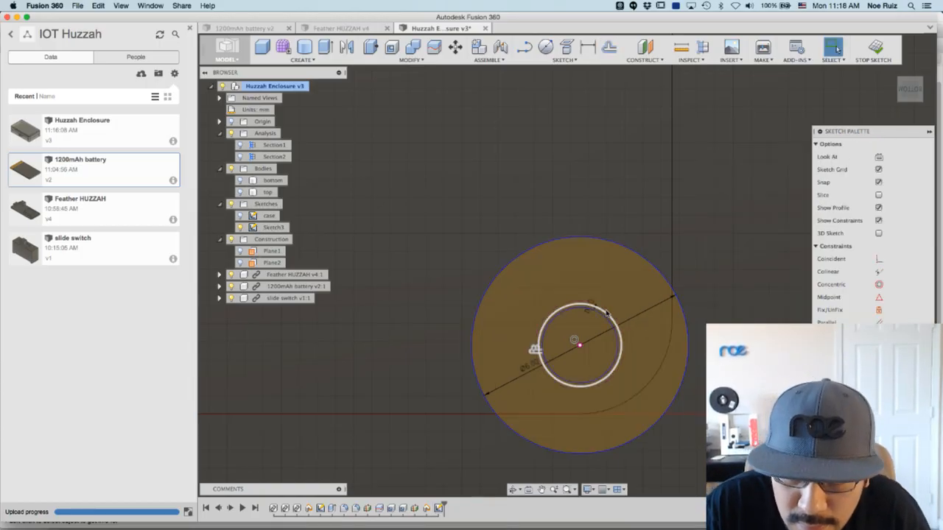
click(605, 316)
key(Escape)
scroll(621, 295, down, 5)
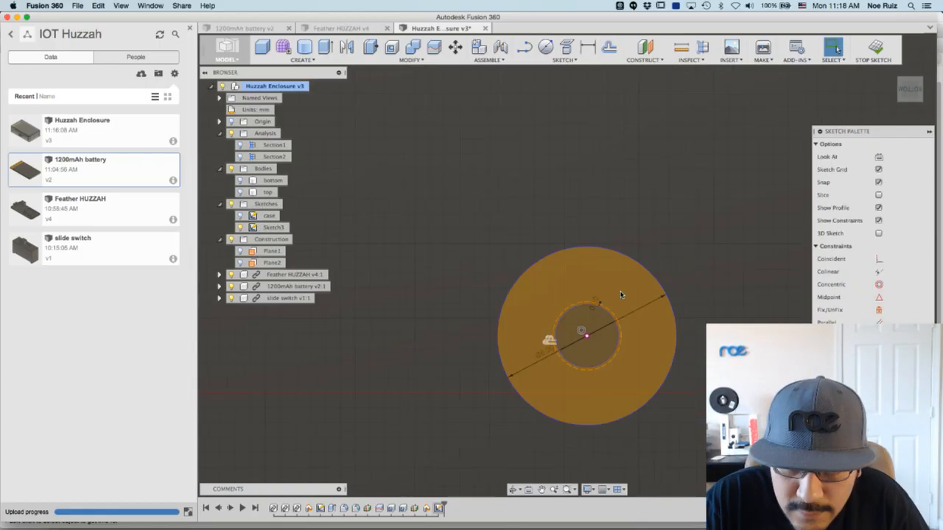
- Offset the hole circle at the upper-right corner inward and make its original circle construction geometry
middle_drag(617, 240, 585, 349)
scroll(581, 213, up, 3)
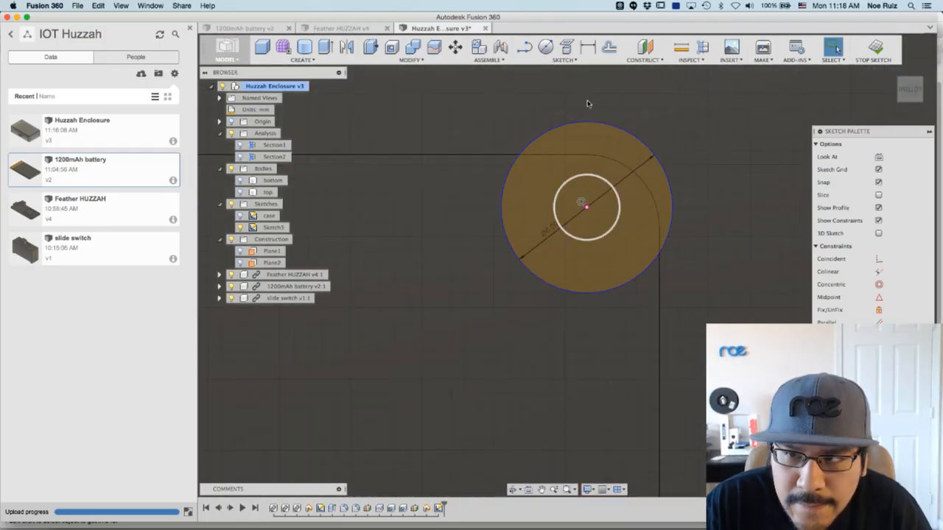
click(609, 49)
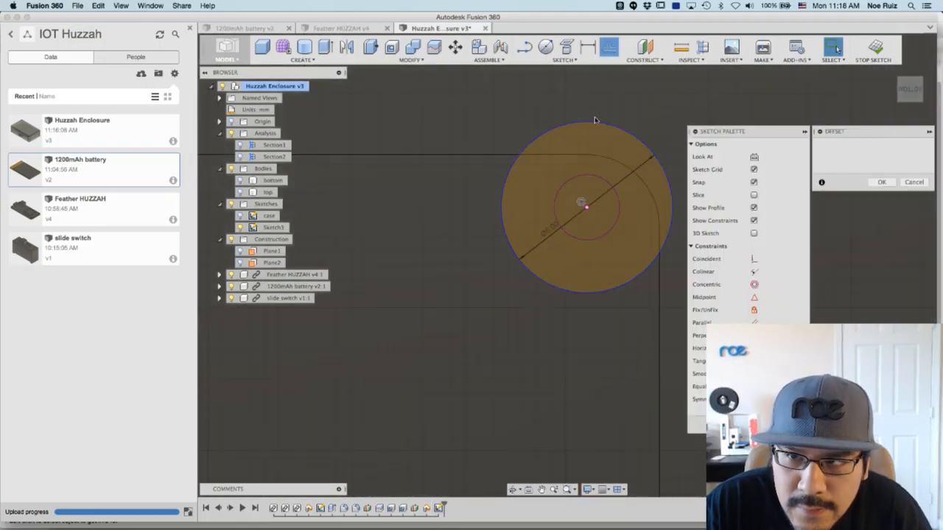
click(594, 176)
key(Return)
scroll(567, 218, up, 3)
click(580, 170)
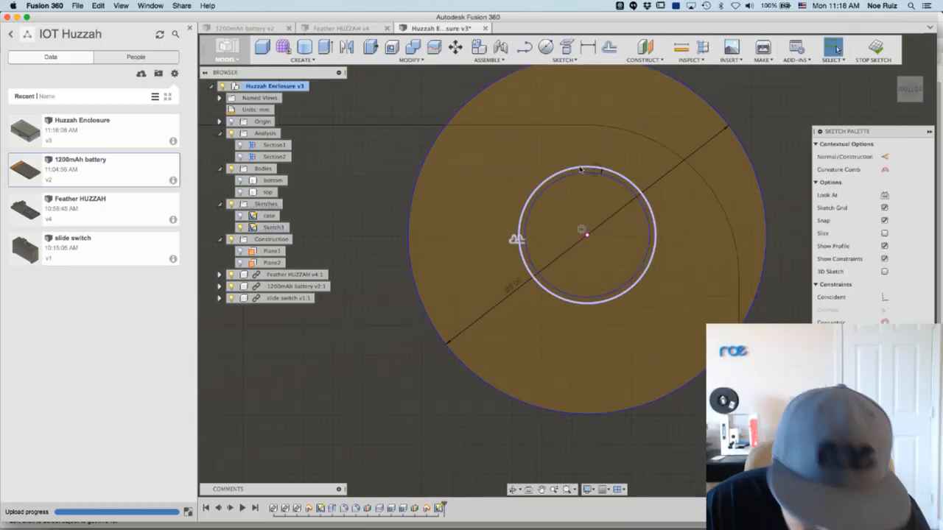
key(Delete)
scroll(548, 233, down, 5)
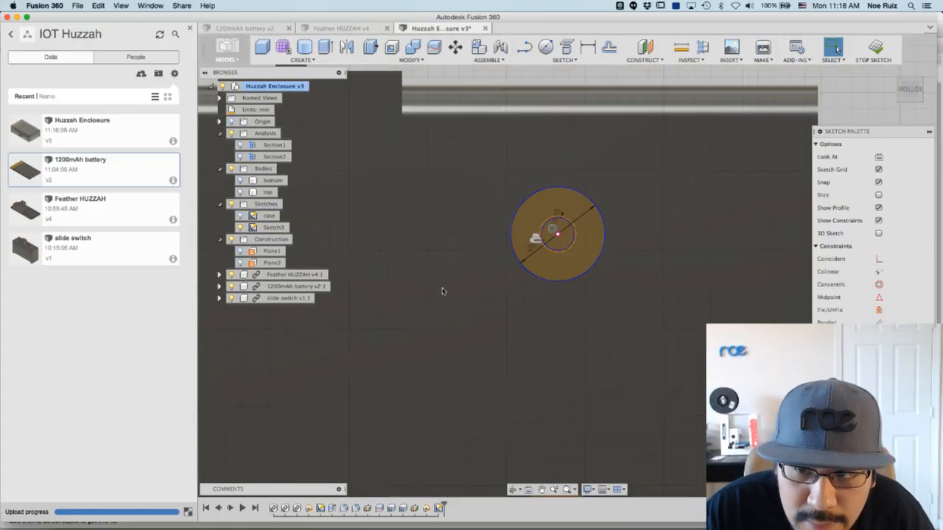
- Finish the sketch and rename it "feather standoffs"
middle_drag(461, 276, 809, 316)
mouse_move(474, 337)
middle_down()
mouse_move(648, 347)
mouse_move(737, 305)
middle_up()
mouse_move(674, 452)
middle_down()
mouse_move(592, 259)
mouse_move(482, 362)
middle_up()
scroll(506, 339, down, 5)
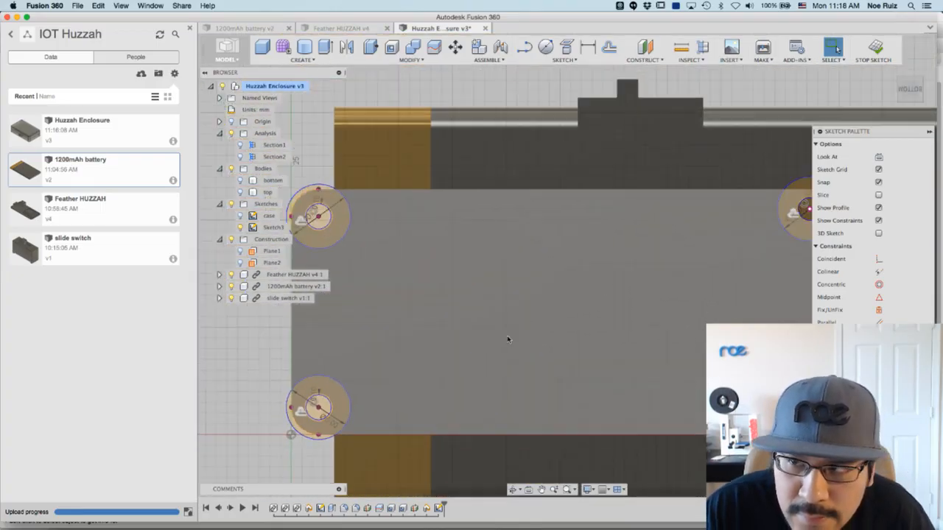
click(874, 49)
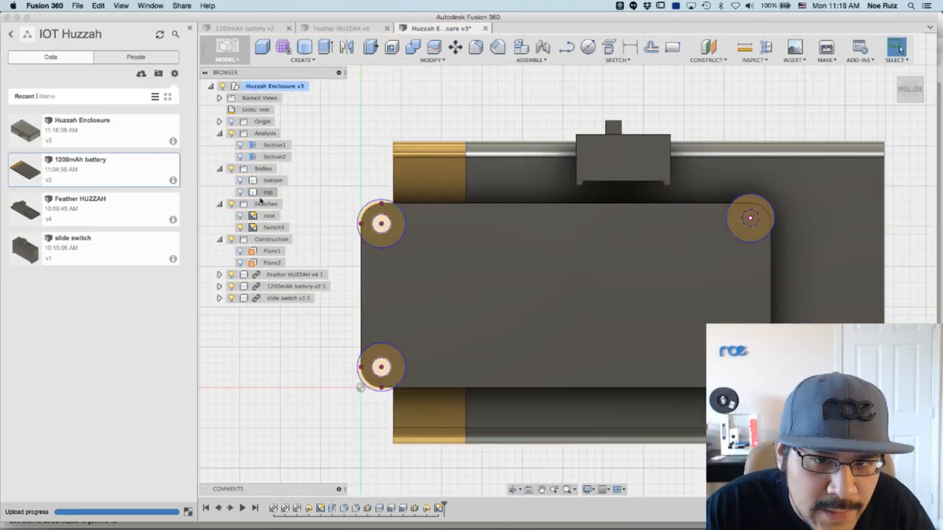
click(274, 228)
click(276, 228)
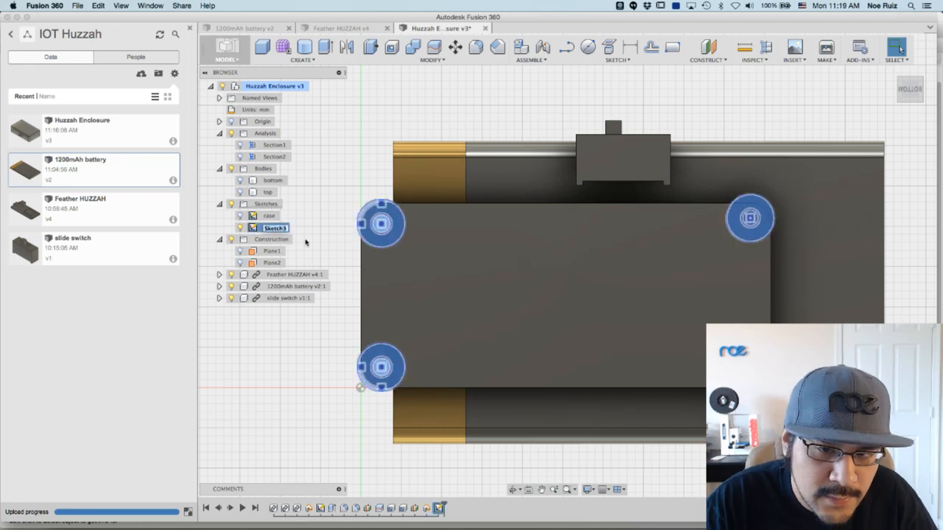
key(Return)
- Start an Extrude with the outer ring and inner circle profiles of the first corner standoff
click(369, 193)
mouse_move(337, 175)
shift+middle_down()
mouse_move(345, 211)
mouse_move(339, 201)
shift+middle_up()
scroll(363, 242, up, 3)
scroll(364, 242, up, 5)
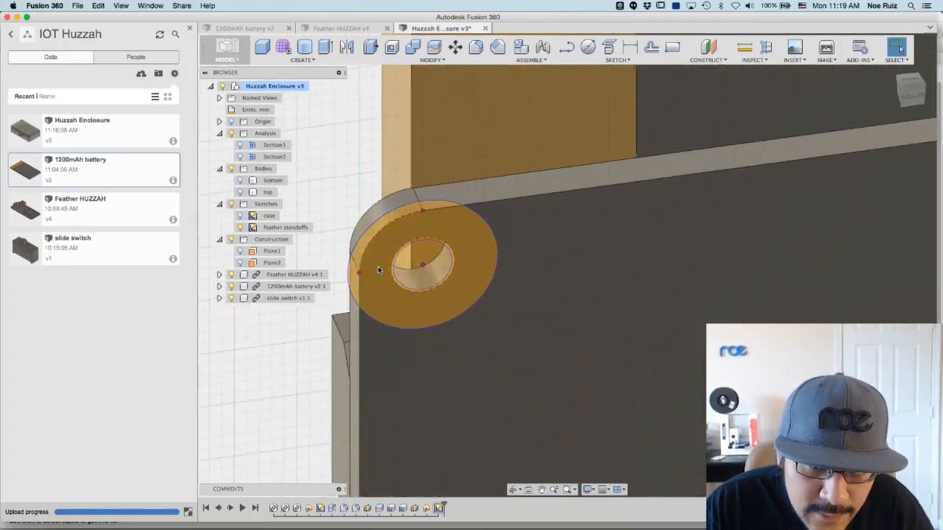
click(398, 277)
key(e)
click(414, 263)
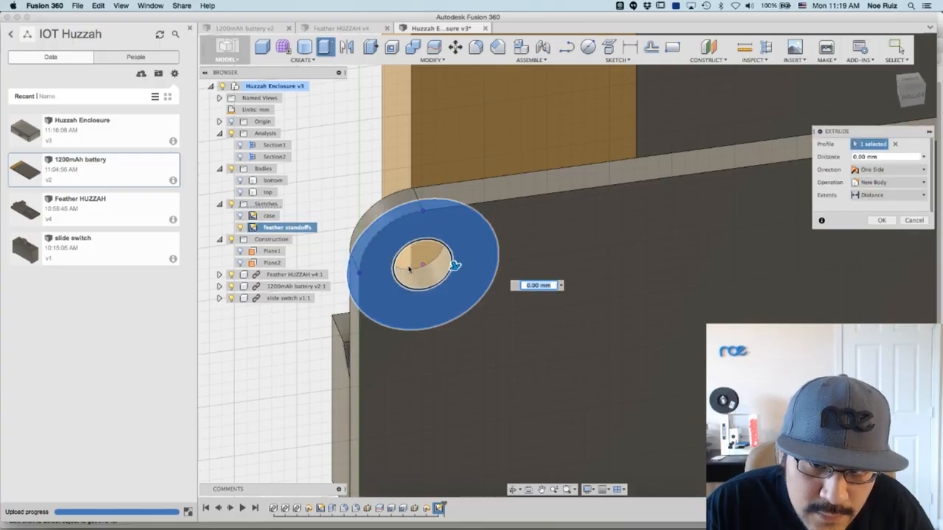
middle_drag(308, 350, 382, 368)
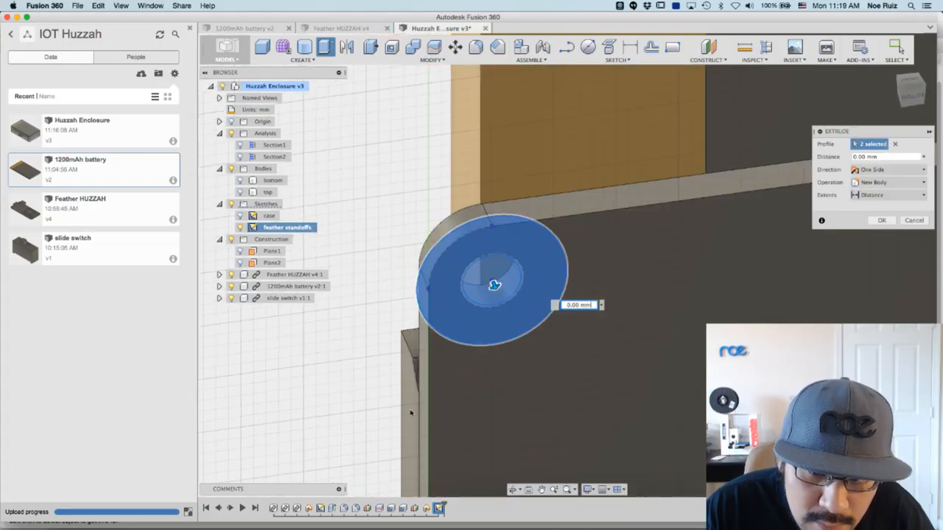
- Add the ring and inner circle profiles of the other three corner standoffs to the extrusion
scroll(342, 413, down, 3)
shift+middle_drag(341, 414, 341, 175)
scroll(411, 293, up, 5)
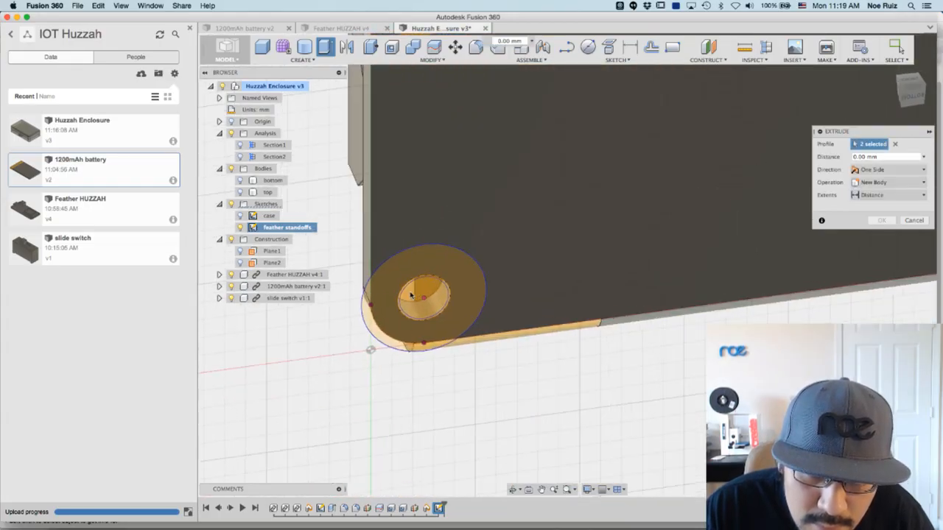
click(426, 287)
click(405, 256)
scroll(404, 311, down, 3)
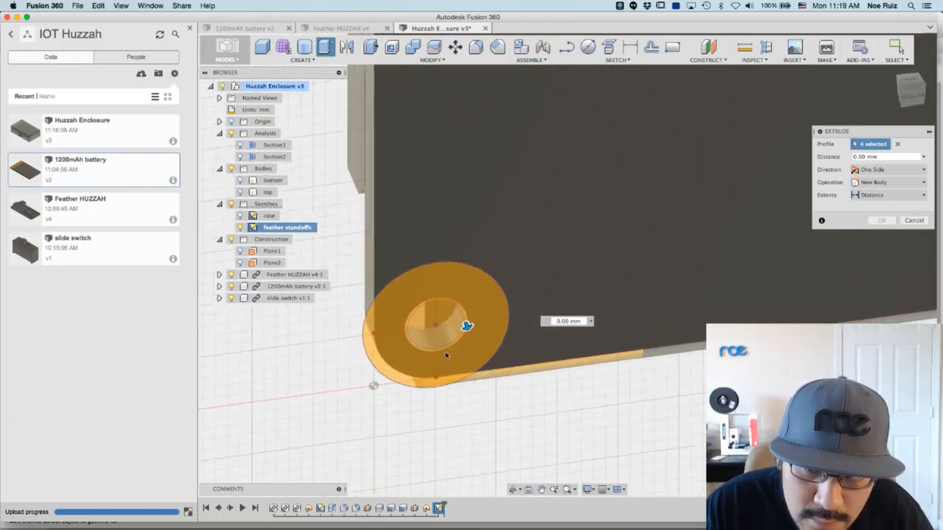
middle_drag(221, 372, 513, 360)
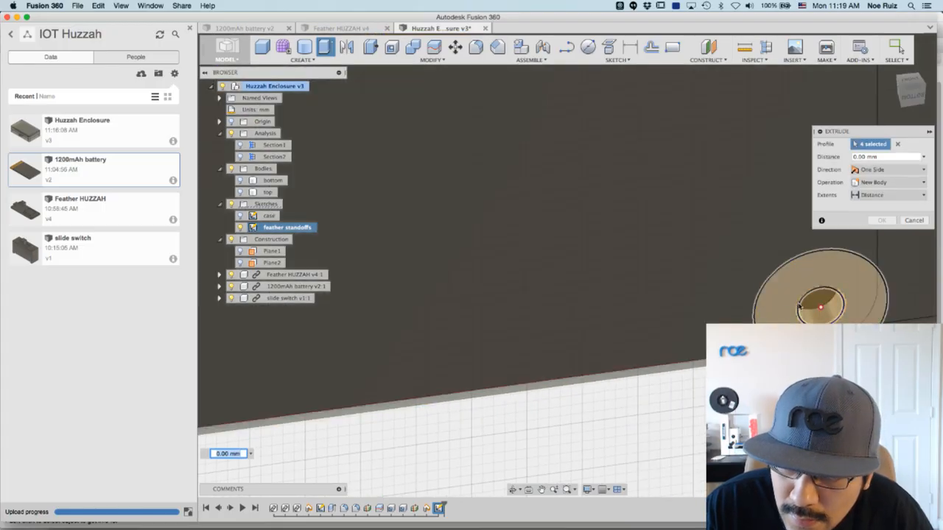
click(820, 304)
click(802, 280)
middle_drag(680, 374, 700, 504)
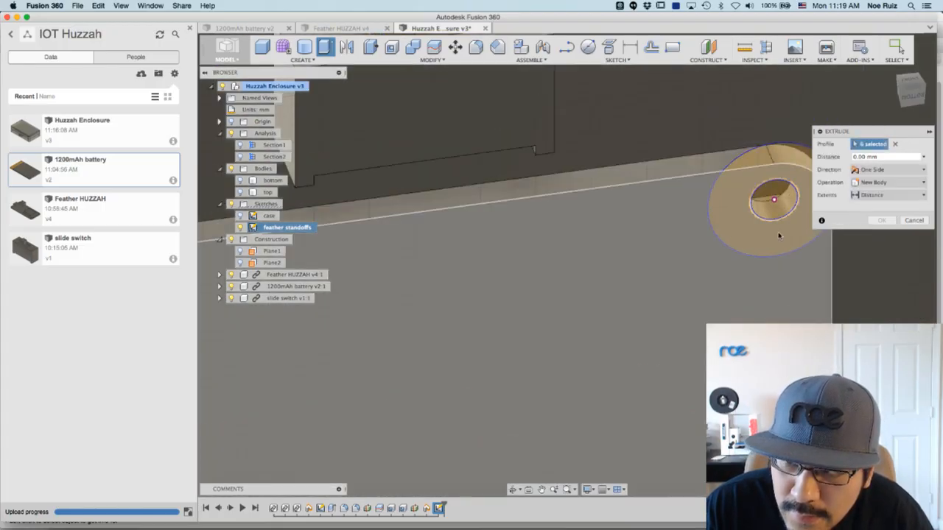
scroll(800, 204, up, 3)
click(766, 187)
click(751, 251)
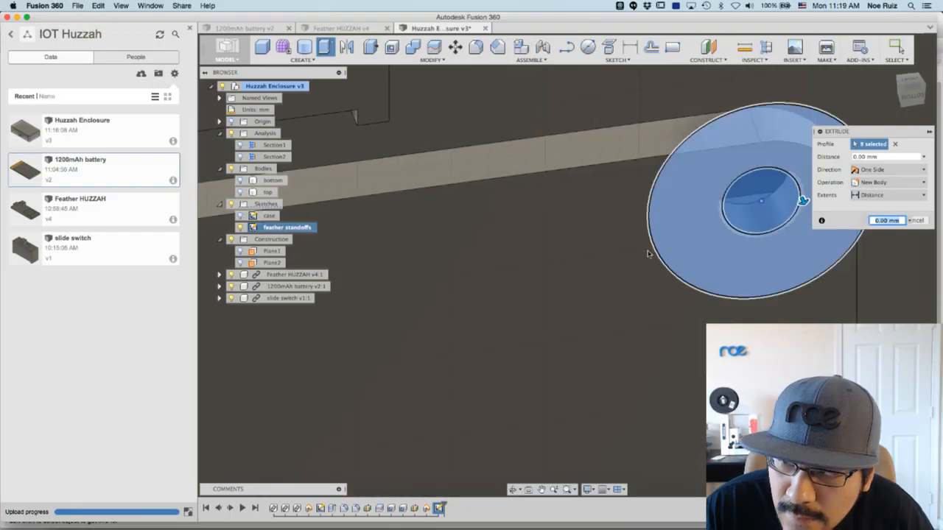
- Set the standoff extrusion to 4 mm downward, away from the board, in the front view
scroll(647, 252, down, 5)
click(910, 83)
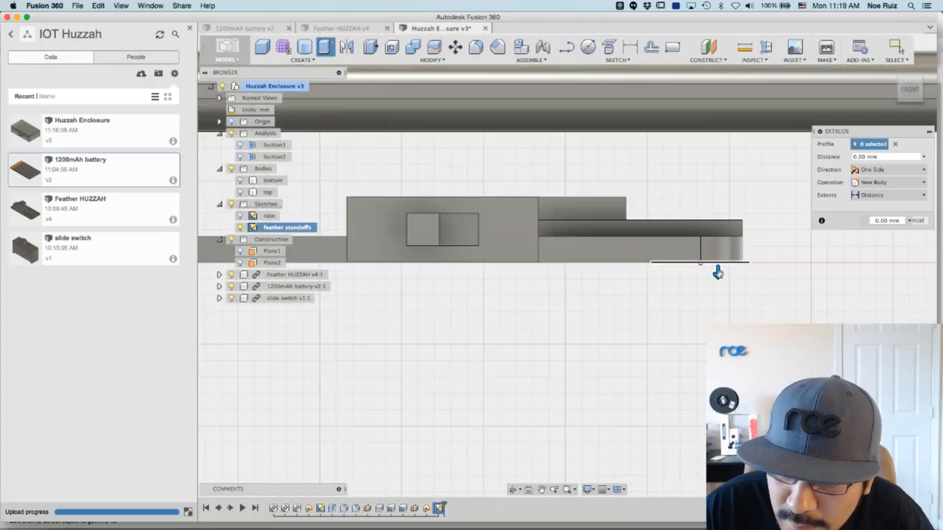
drag(718, 273, 718, 332)
scroll(575, 290, down, 2)
scroll(575, 290, down, 1)
middle_drag(532, 322, 772, 296)
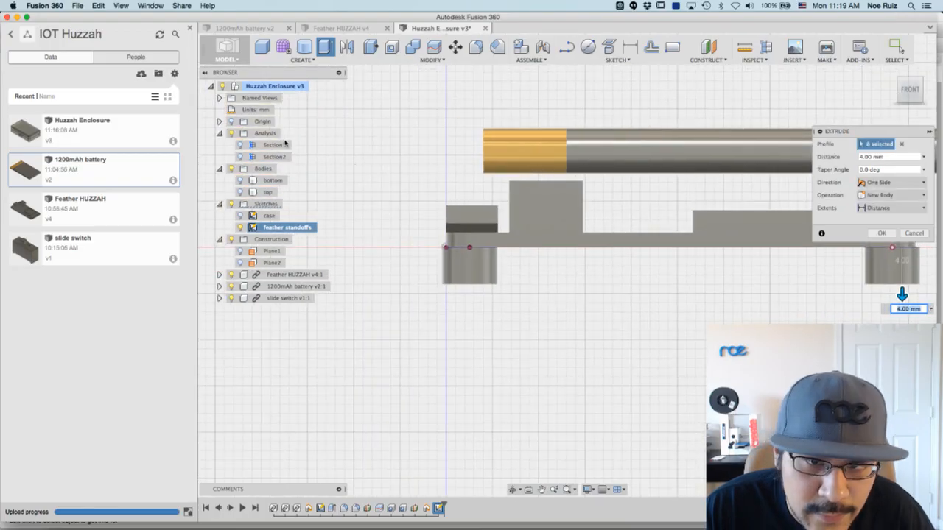
- Show the bottom enclosure body and set the standoff extrusion's operation to Join
click(239, 181)
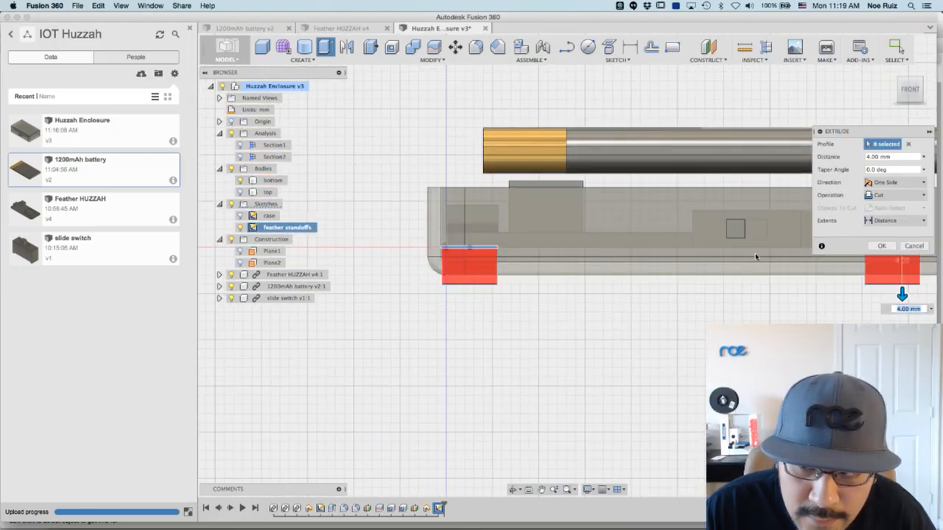
click(895, 194)
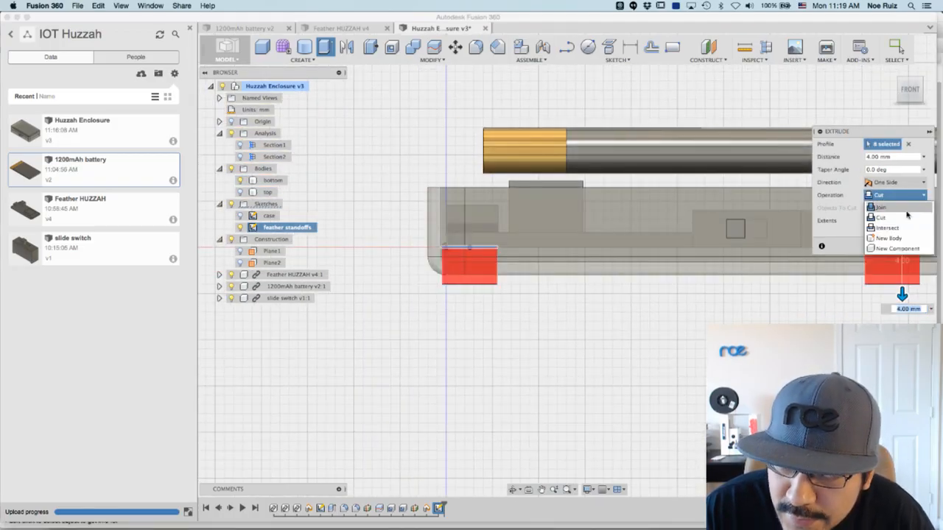
click(884, 204)
scroll(680, 328, up, 5)
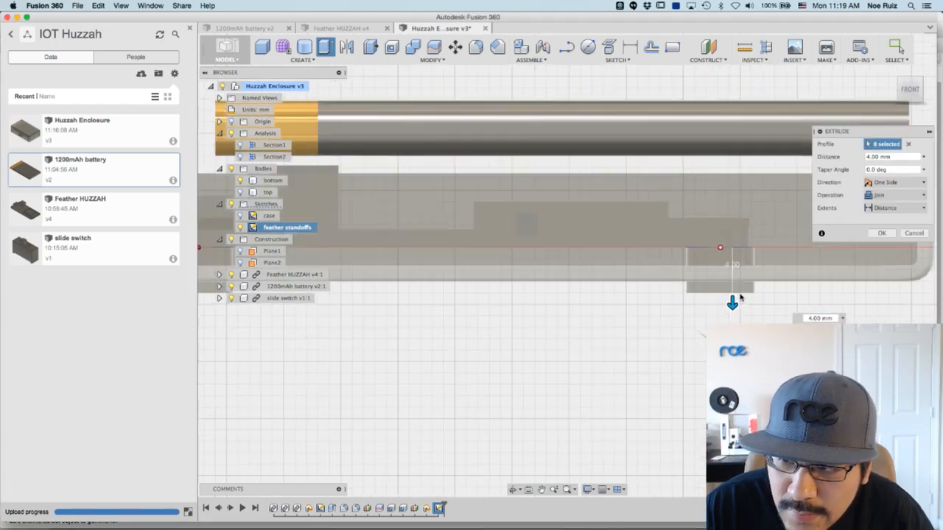
scroll(736, 296, down, 5)
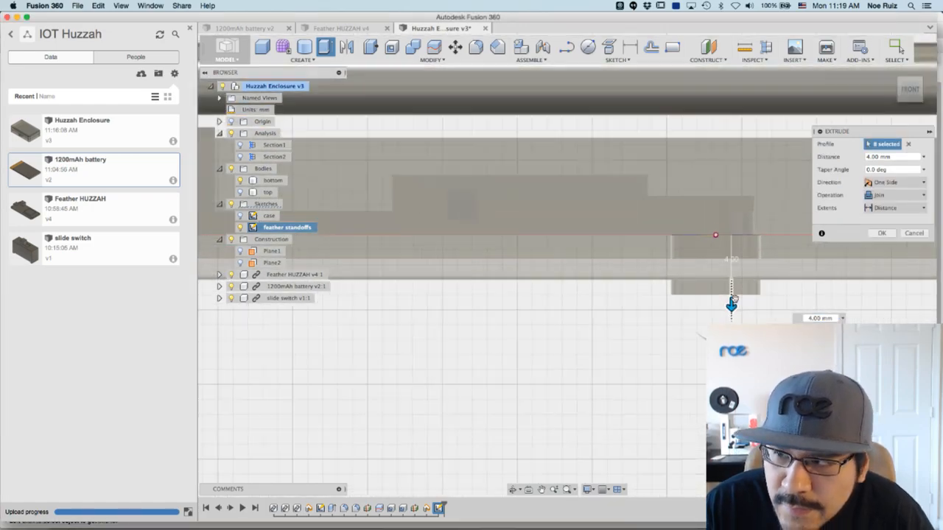
scroll(734, 294, down, 2)
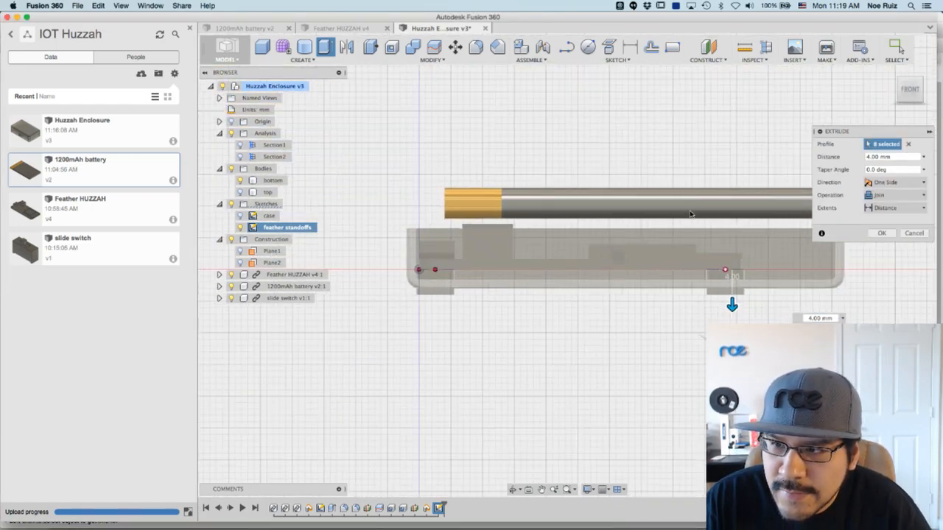
- Hide the 1200mAh battery and complete the standoff extrusion with its extent set to the enclosure's inner floor face
click(232, 287)
drag(909, 90, 928, 106)
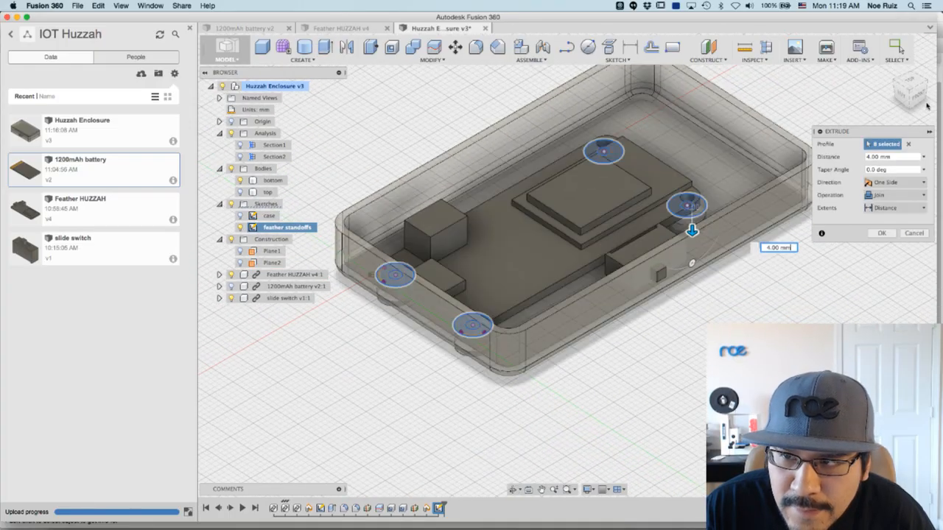
click(897, 210)
click(889, 230)
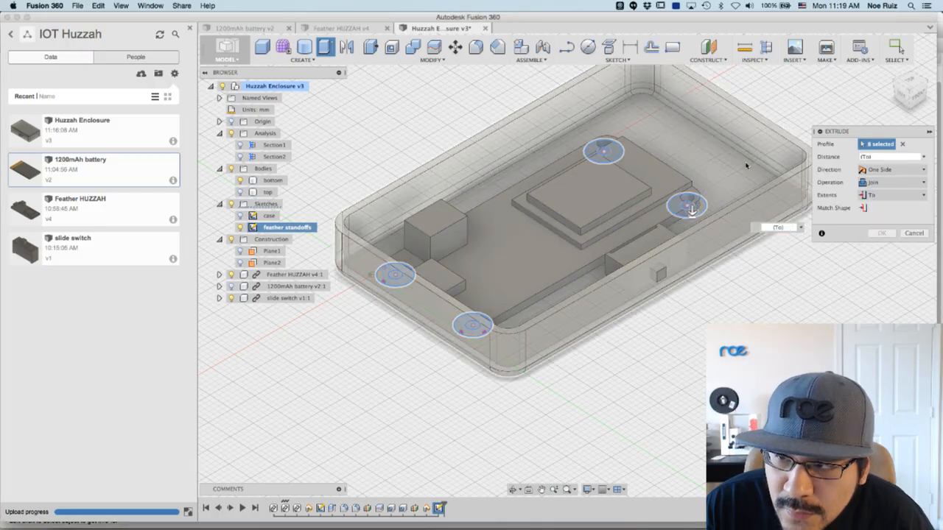
scroll(663, 159, up, 3)
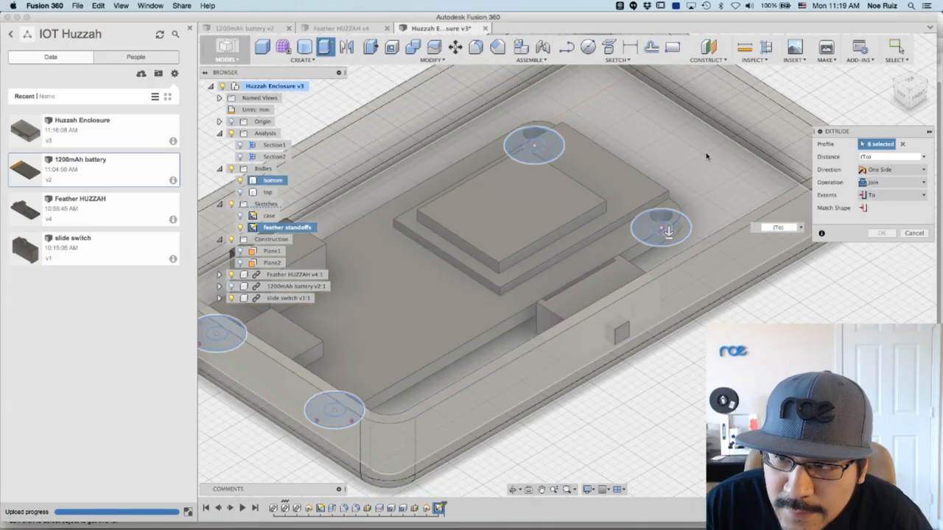
click(721, 163)
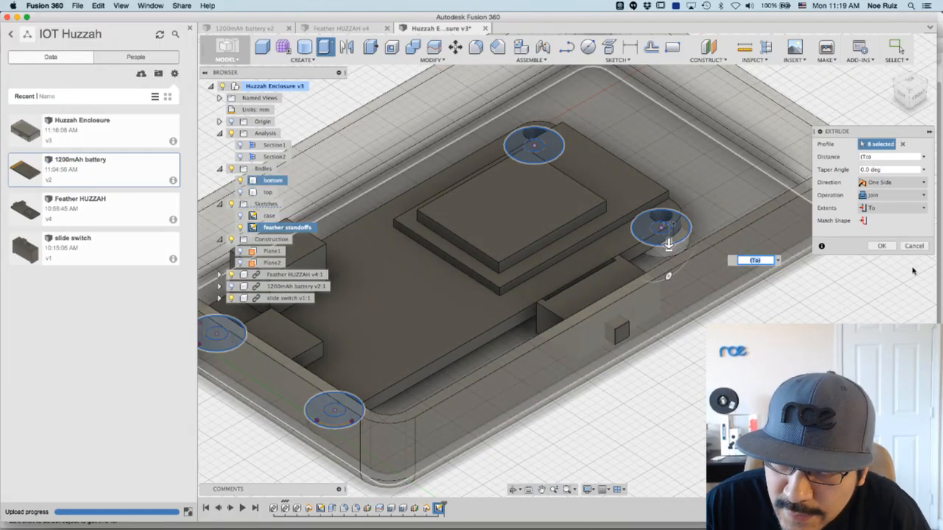
click(881, 246)
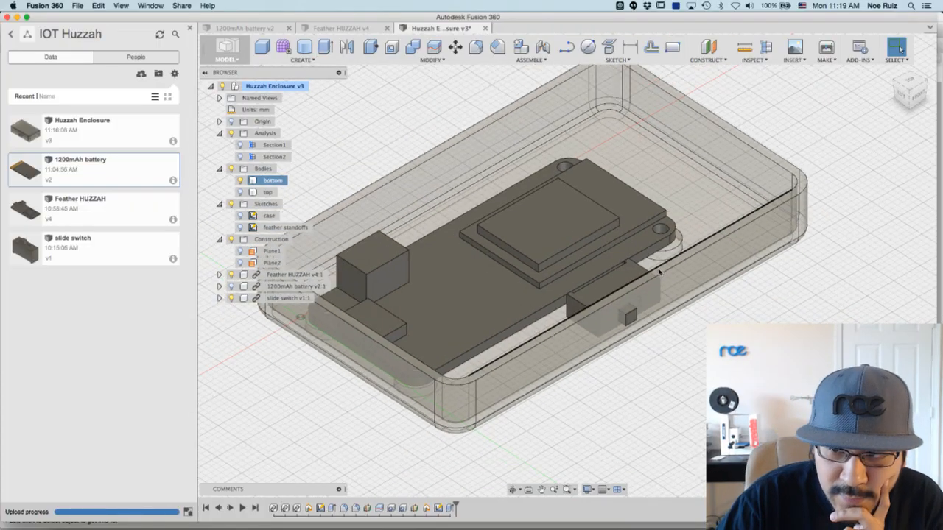
- Hide the Feather HUZZAH component and show the feather standoffs sketch over the bottom enclosure's standoffs
shift+middle_drag(689, 259, 854, 176)
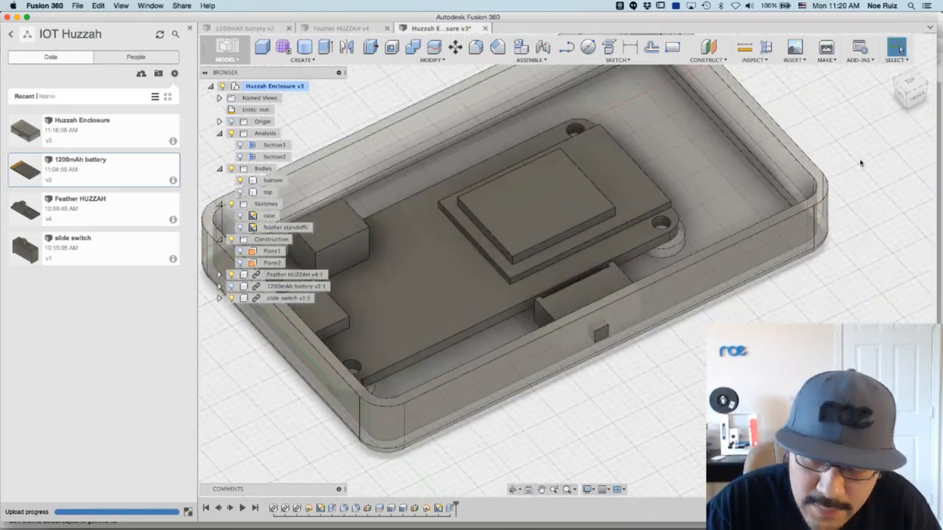
scroll(660, 360, down, 3)
middle_drag(310, 352, 442, 401)
click(239, 180)
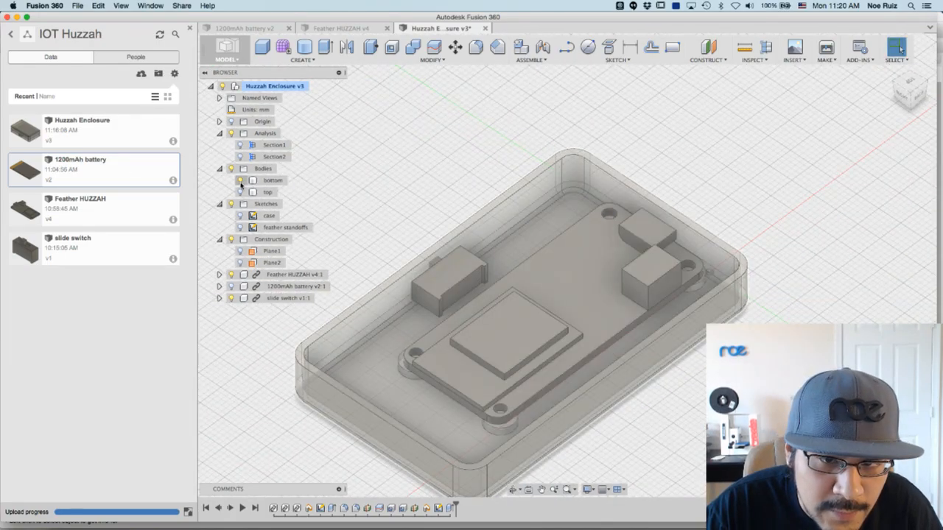
click(232, 275)
click(231, 286)
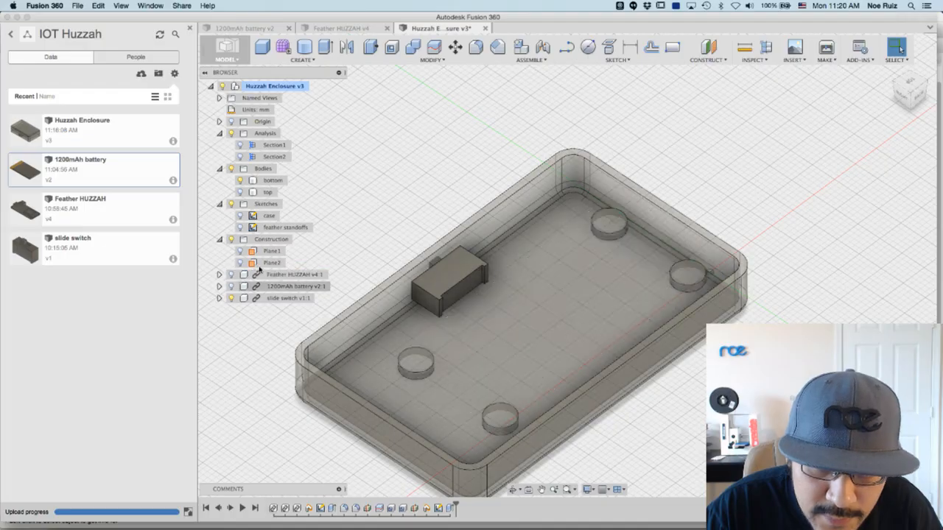
click(239, 227)
scroll(417, 359, up, 8)
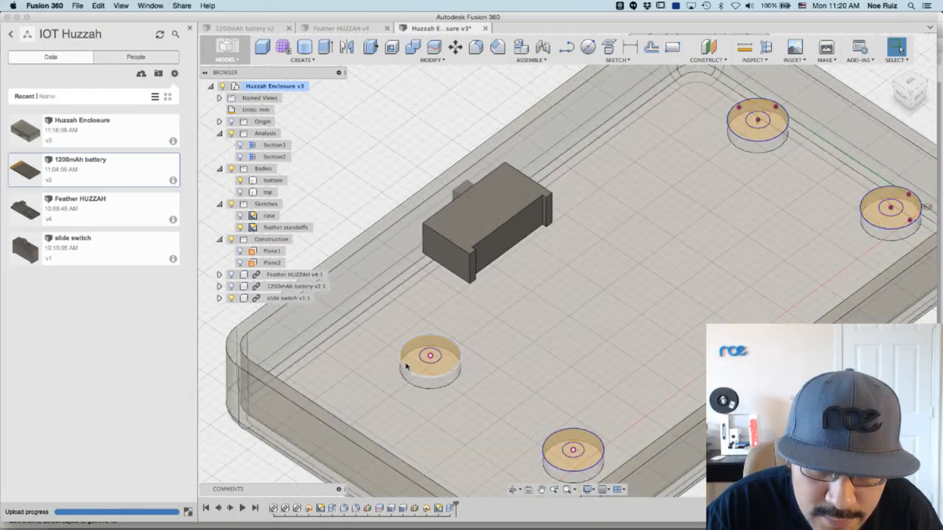
- Extrude the four inner circles of the feather standoffs sketch upward as pegs joined to the bottom enclosure's standoffs
key(e)
click(423, 347)
middle_drag(463, 252, 300, 89)
click(593, 401)
middle_drag(710, 263, 343, 404)
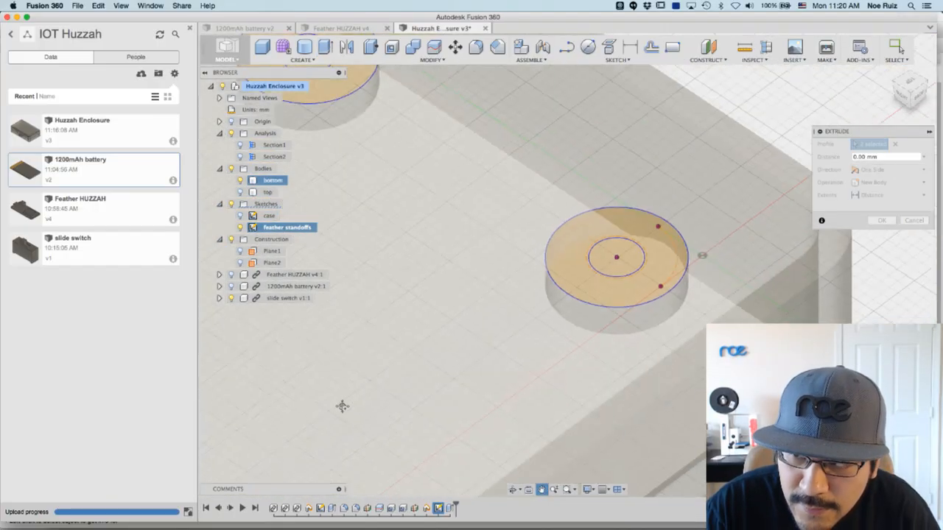
click(611, 267)
middle_drag(398, 198, 494, 353)
click(409, 224)
drag(398, 224, 398, 171)
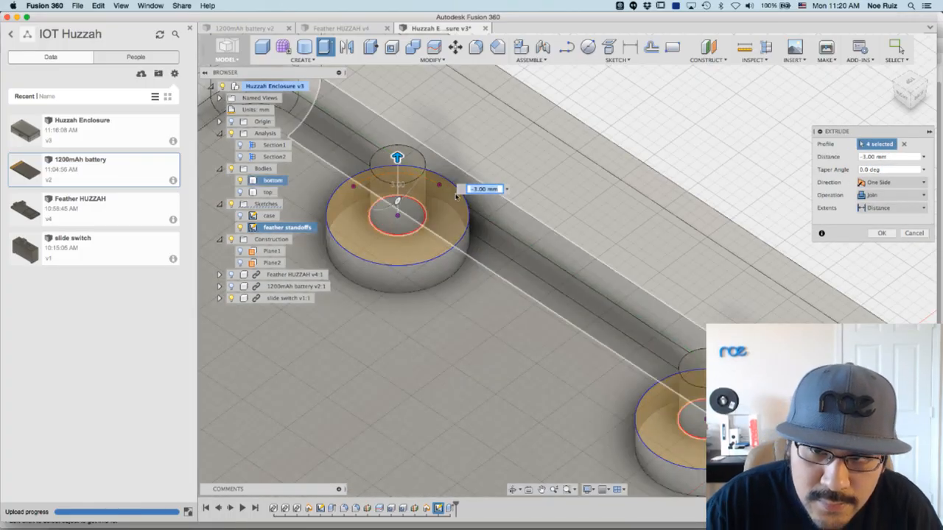
key(Return)
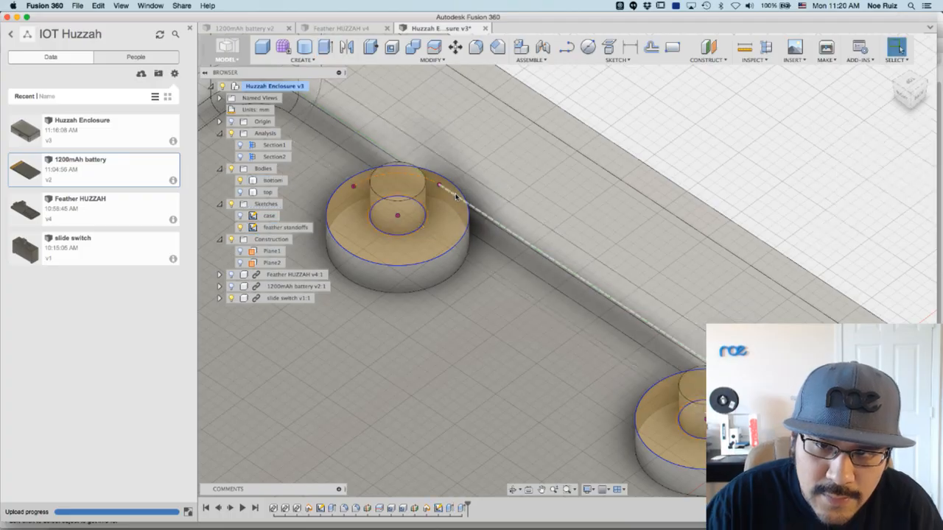
- Check the pegs on all four standoffs, including from the top view, and hide the feather standoffs sketch
scroll(575, 154, down, 5)
shift+middle_drag(577, 157, 426, 127)
scroll(435, 215, up, 5)
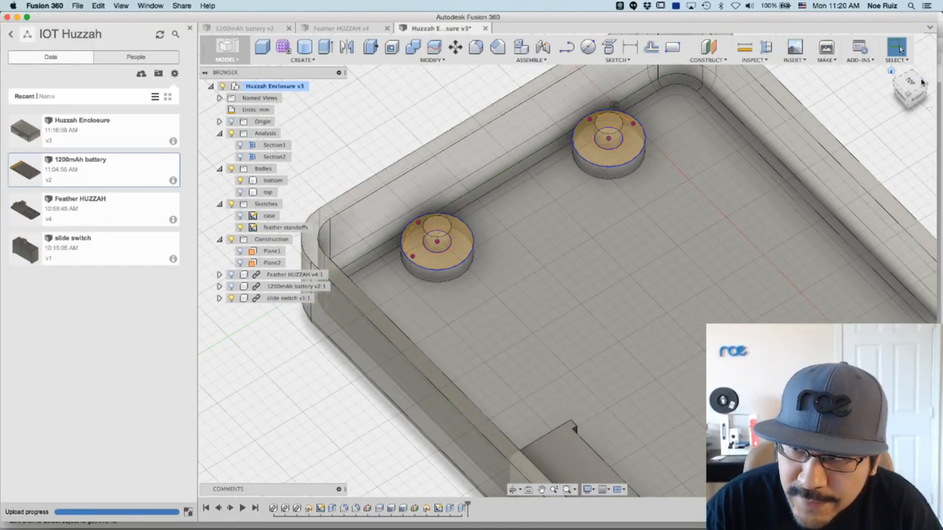
click(910, 81)
click(920, 70)
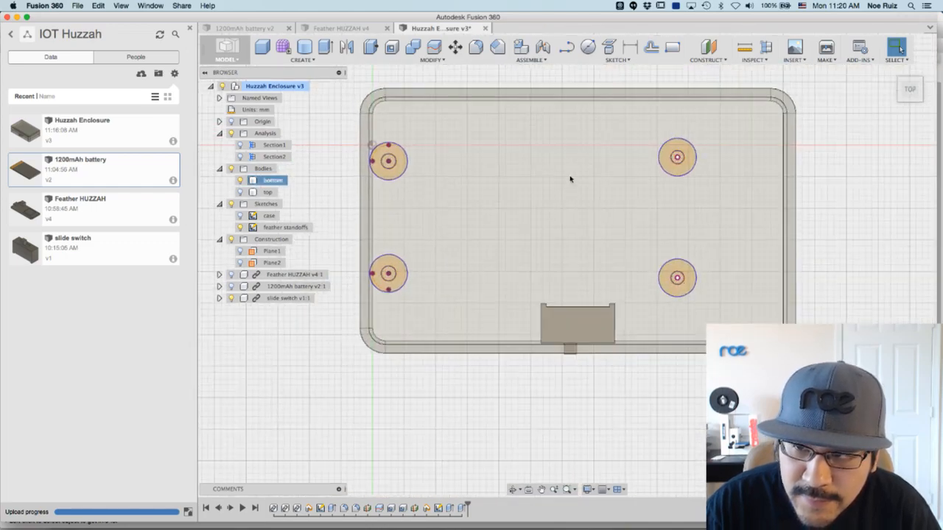
shift+middle_drag(483, 245, 496, 327)
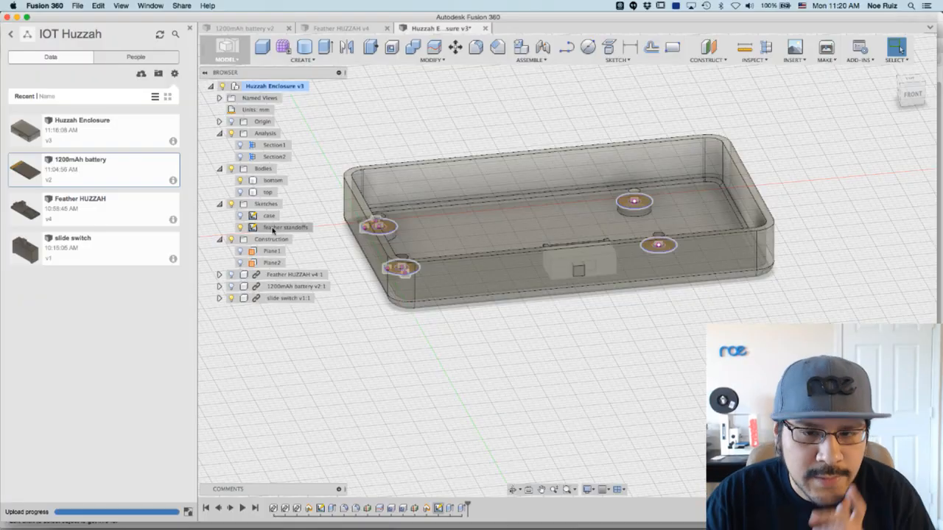
click(239, 228)
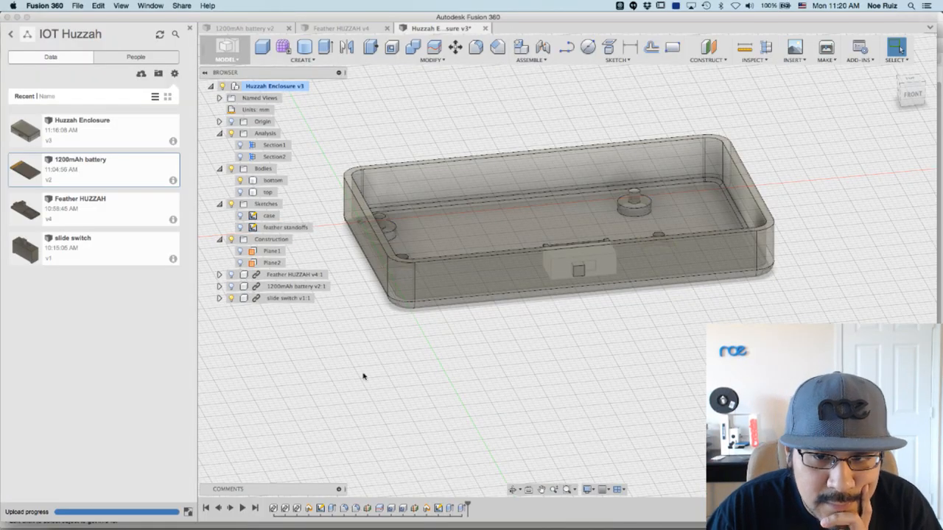
- Show the 1200mAh battery and Feather HUZZAH components and examine how they sit over the bottom enclosure from the left side
click(232, 286)
shift+middle_drag(623, 358, 803, 394)
shift+middle_drag(733, 420, 758, 245)
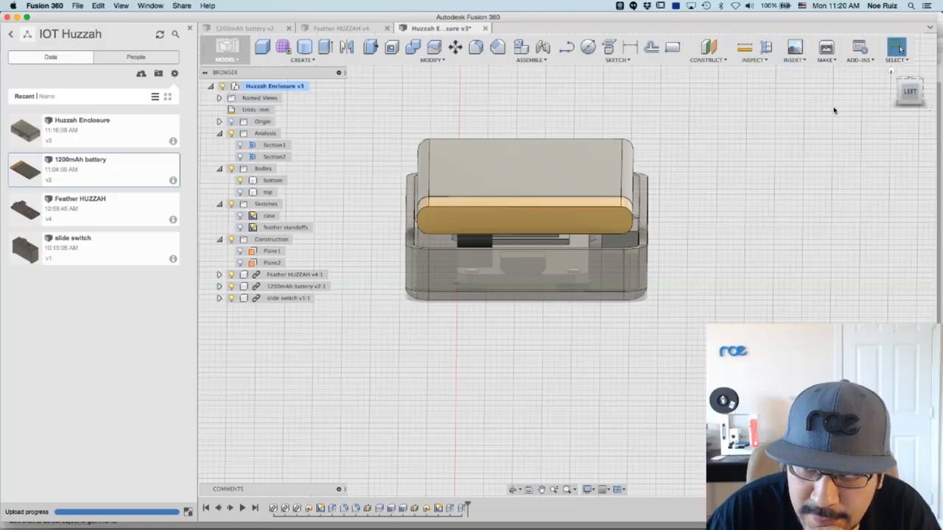
scroll(542, 259, up, 5)
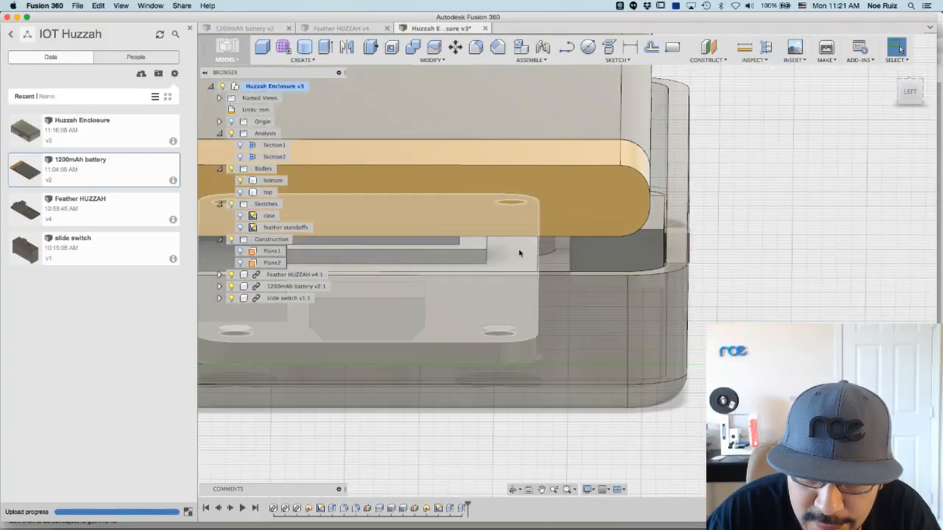
click(520, 250)
click(582, 253)
scroll(589, 265, down, 3)
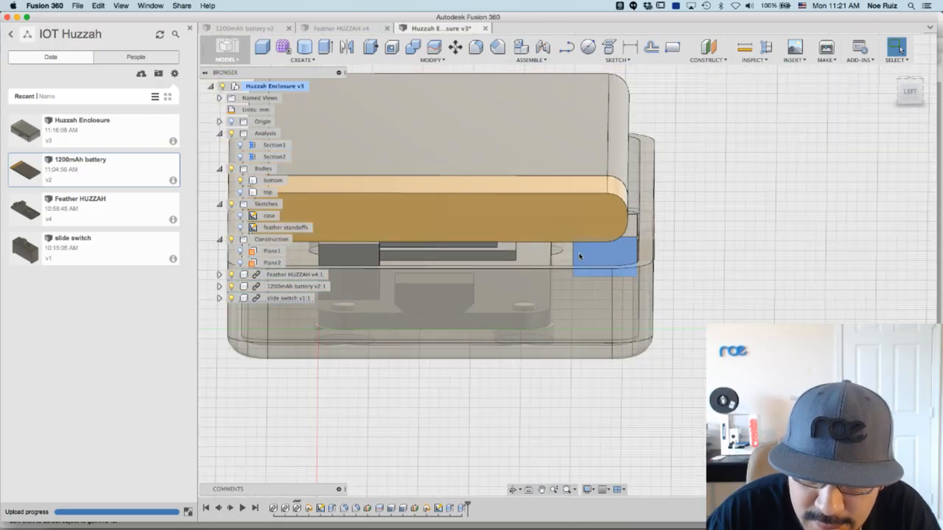
shift+middle_drag(606, 290, 714, 293)
key(Escape)
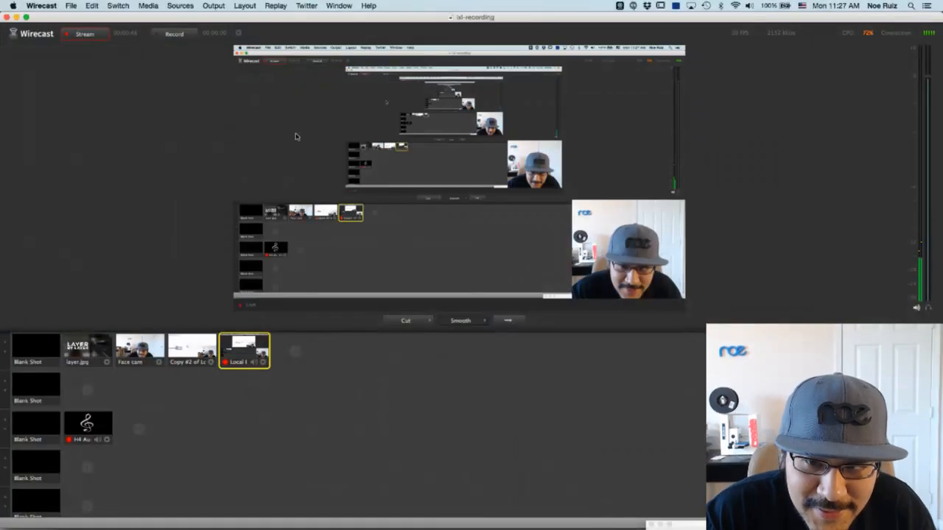
- Switch back to Fusion 360 and examine the battery, board and bottom enclosure from below, the front and above
key(super+Tab)
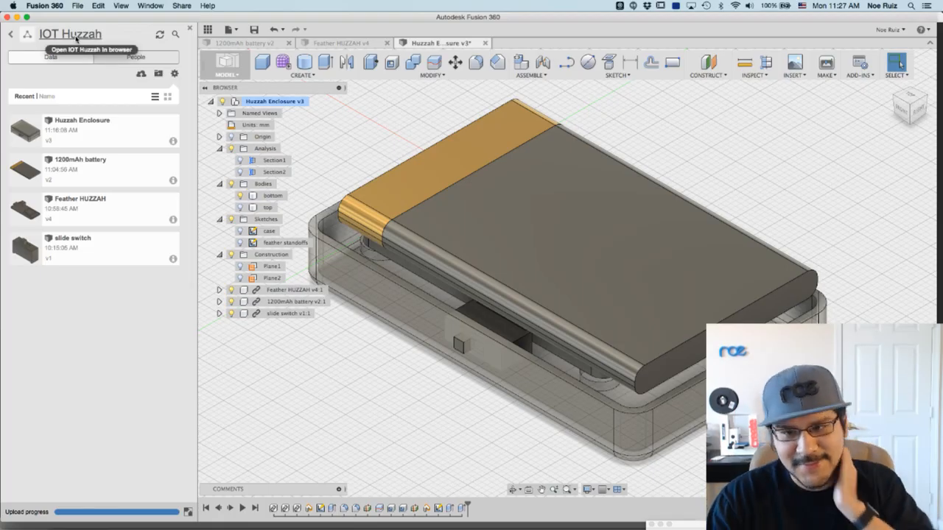
click(902, 112)
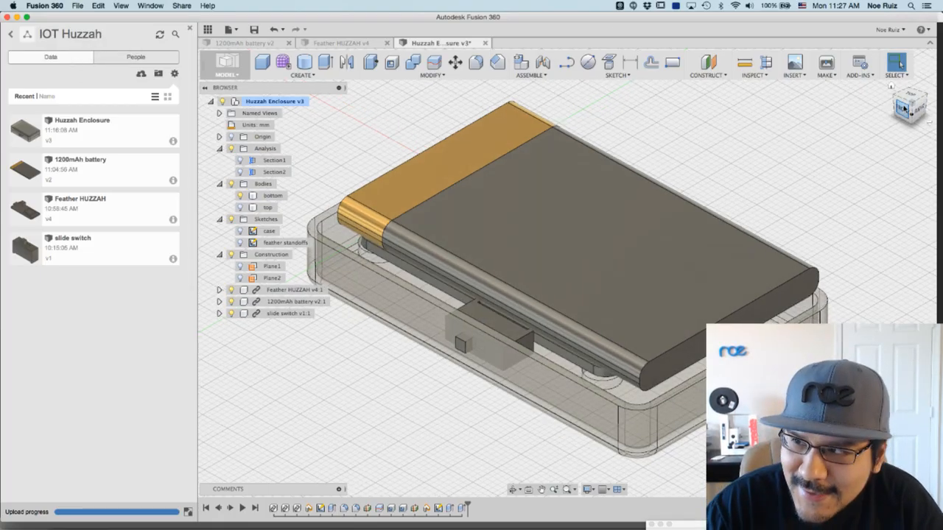
shift+middle_drag(555, 150, 560, 84)
click(910, 104)
click(889, 87)
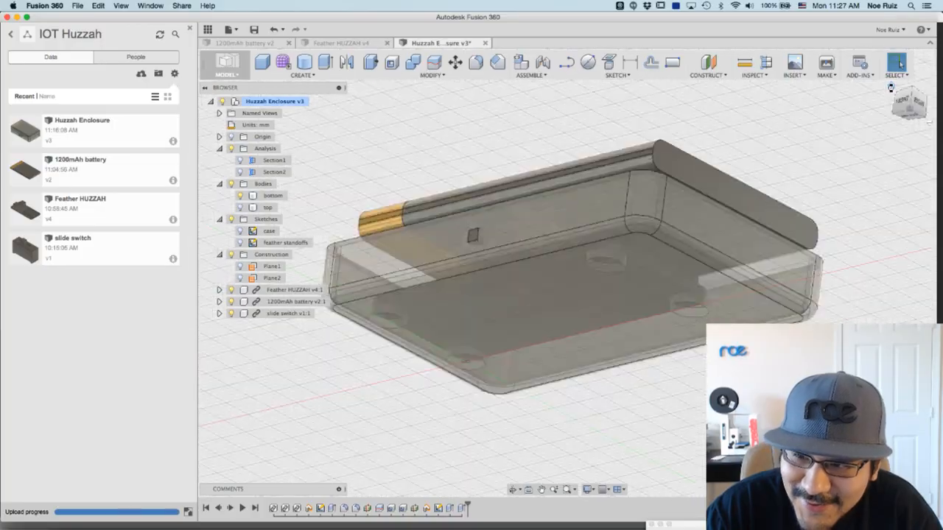
shift+middle_drag(439, 404, 419, 368)
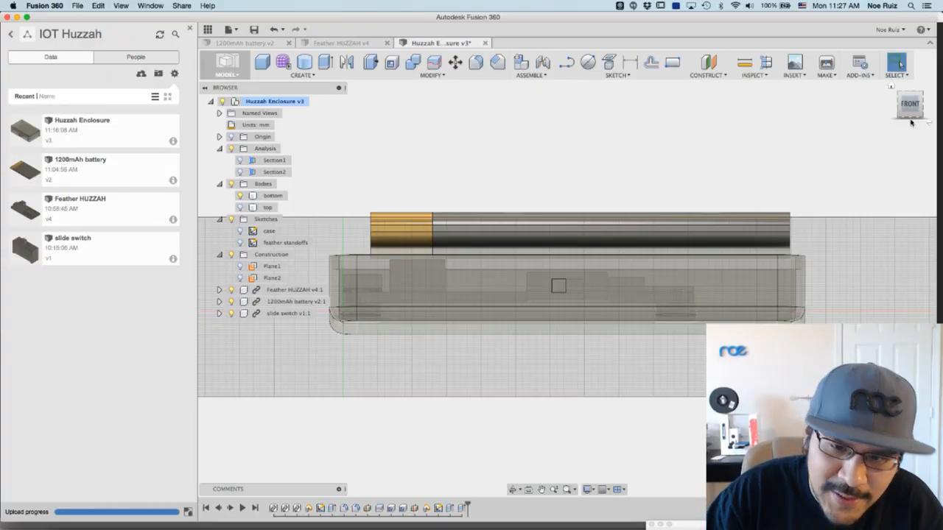
shift+middle_drag(489, 150, 465, 180)
scroll(406, 273, up, 6)
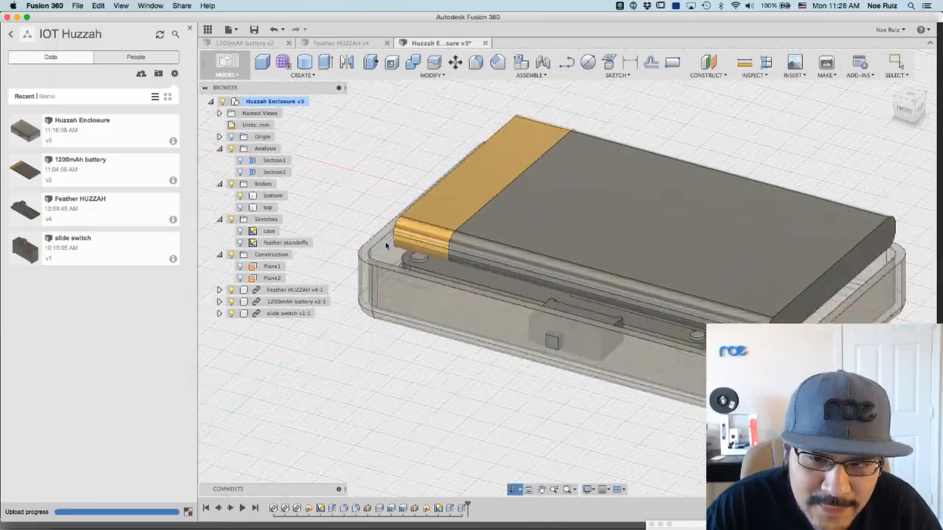
scroll(406, 273, down, 5)
shift+middle_drag(377, 349, 415, 355)
click(415, 355)
- Briefly show the top enclosure body to check the closed case, and examine the battery's clearance in the left view
click(239, 207)
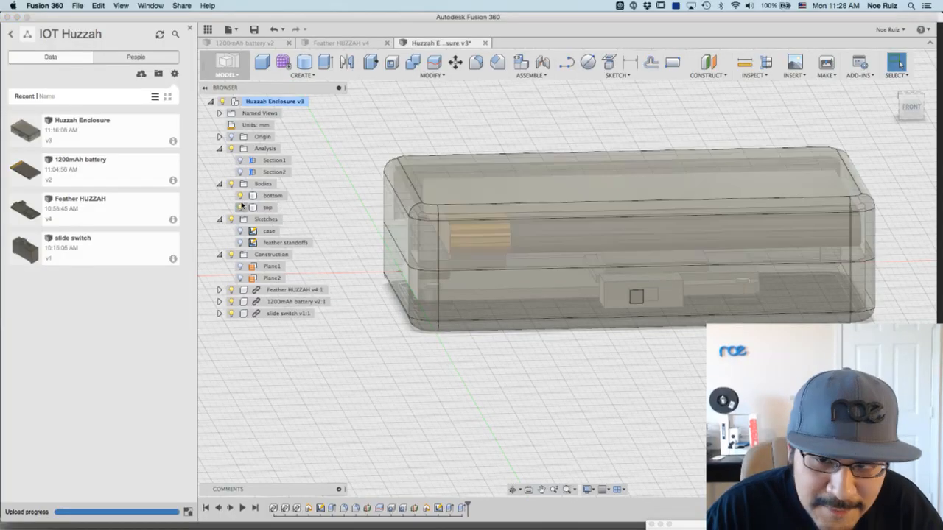
click(239, 208)
shift+middle_drag(431, 335, 497, 357)
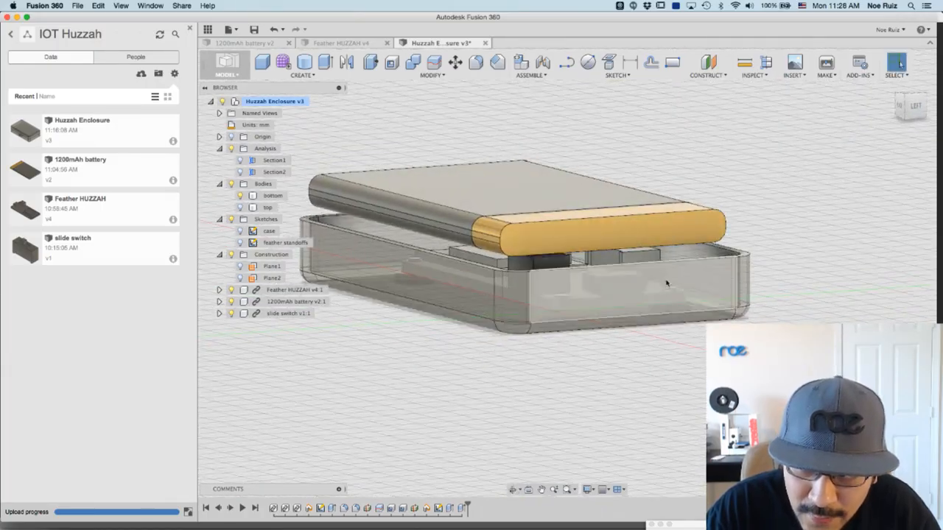
scroll(646, 277, down, 3)
click(917, 106)
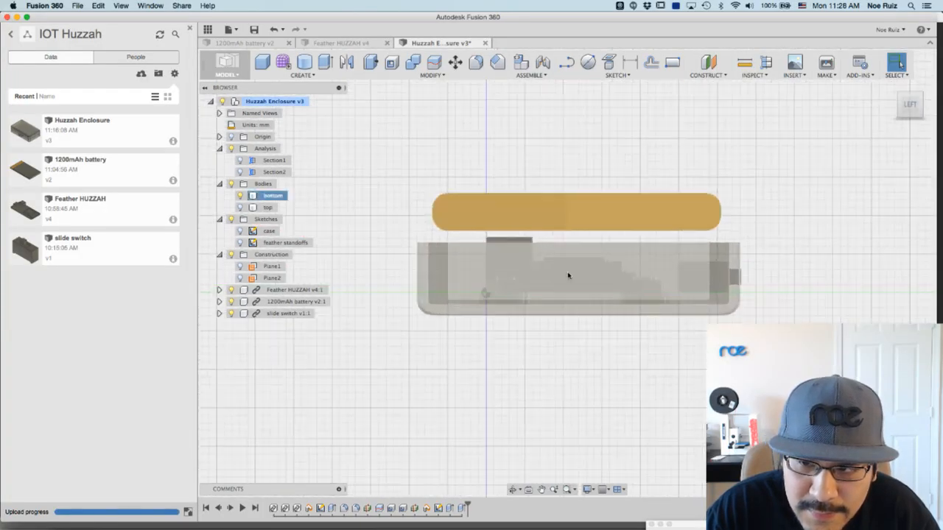
scroll(568, 276, up, 5)
scroll(522, 218, down, 5)
- Hide the bottom enclosure body and start a two-point rectangle sketch on the end face of the Feather's USB connector
click(239, 196)
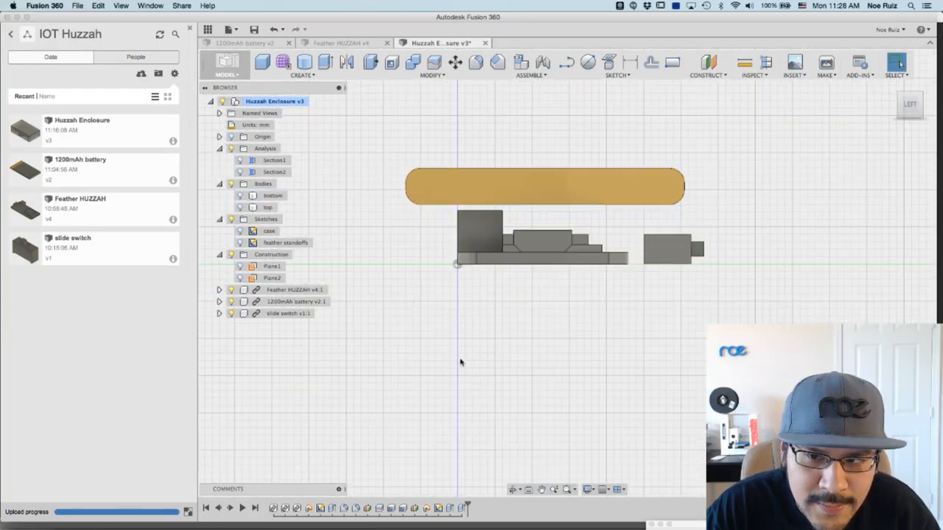
shift+middle_drag(515, 339, 528, 347)
scroll(602, 313, up, 2)
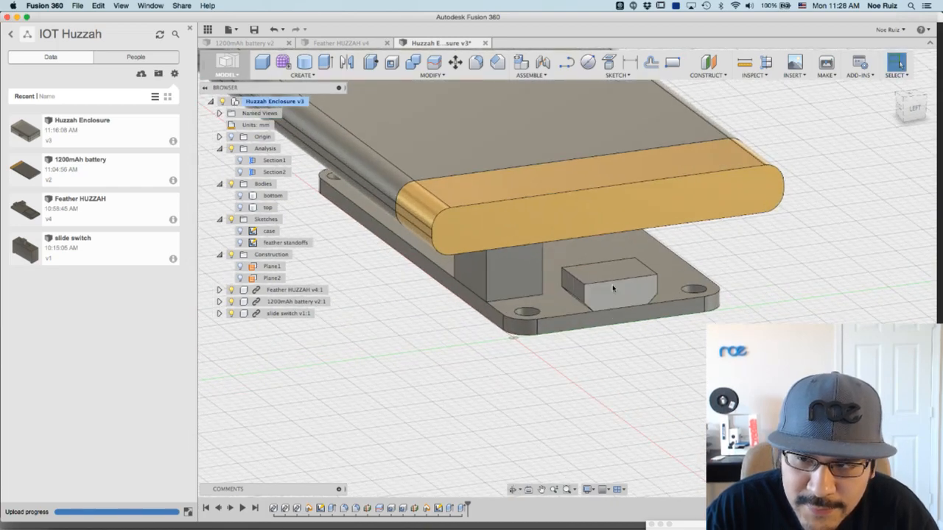
scroll(602, 313, up, 2)
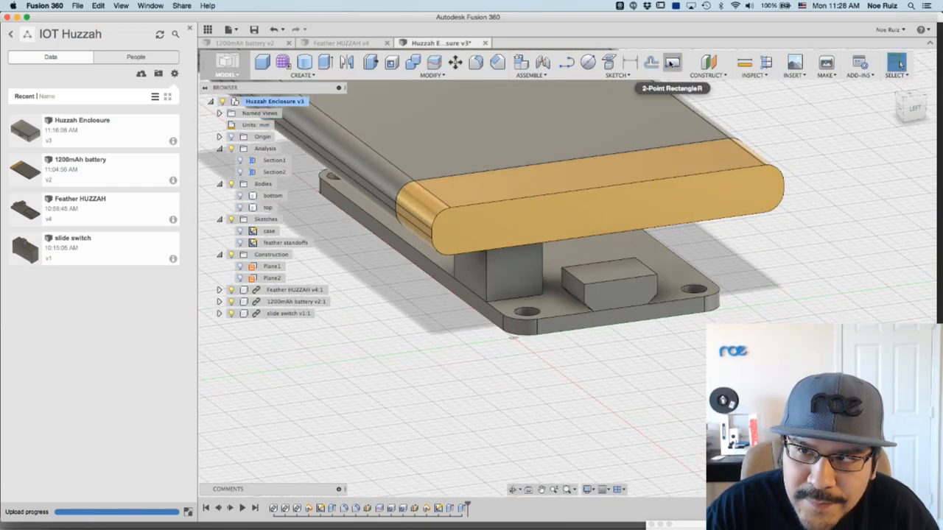
click(671, 62)
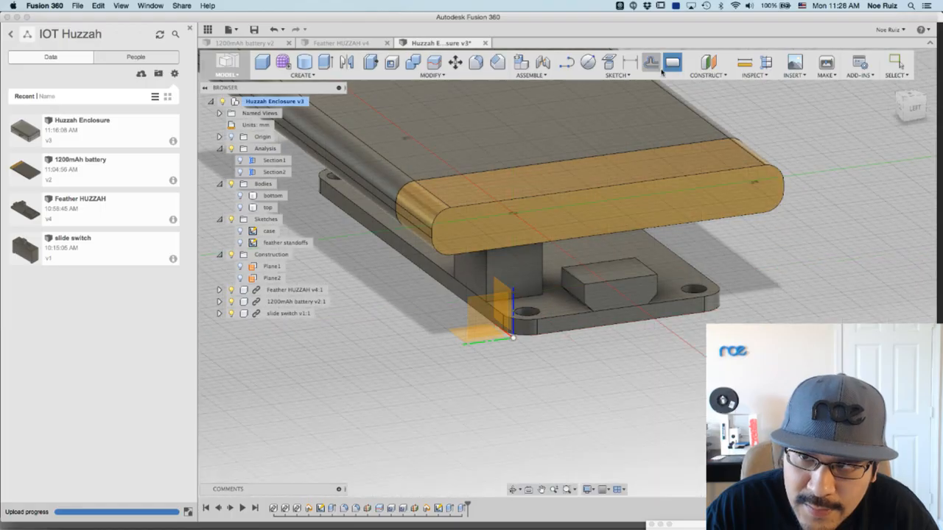
click(632, 294)
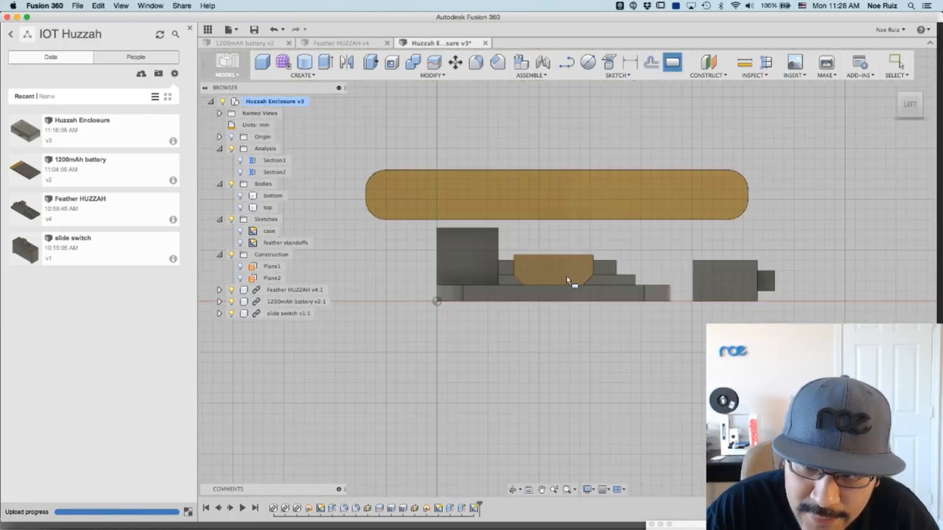
scroll(532, 252, up, 10)
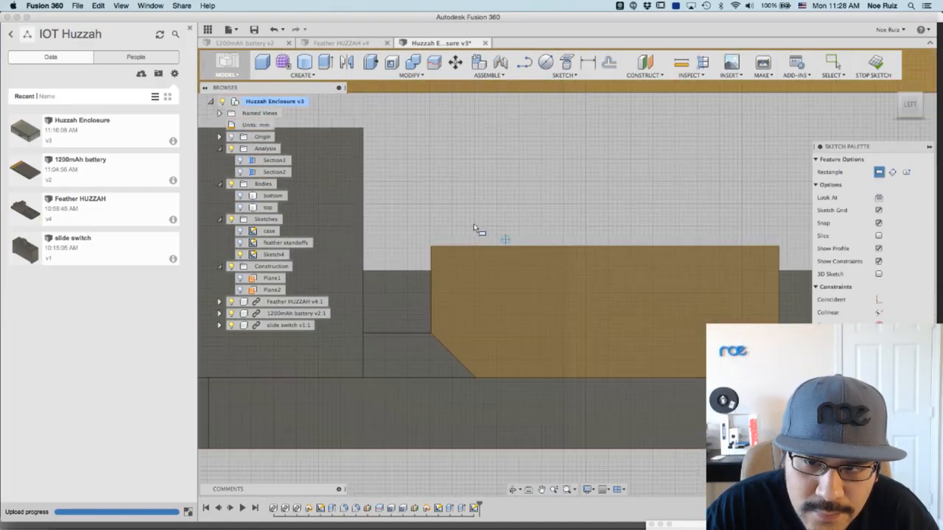
click(423, 257)
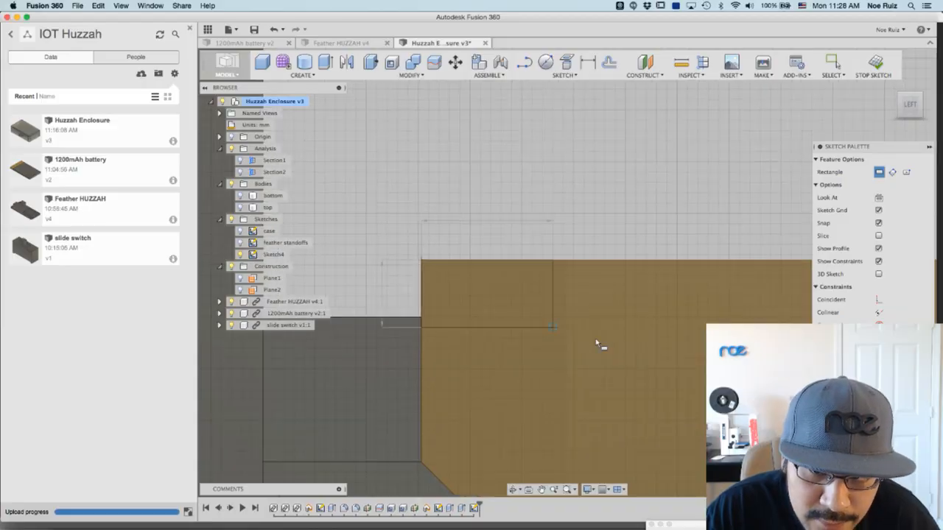
scroll(611, 351, up, 5)
scroll(567, 273, down, 5)
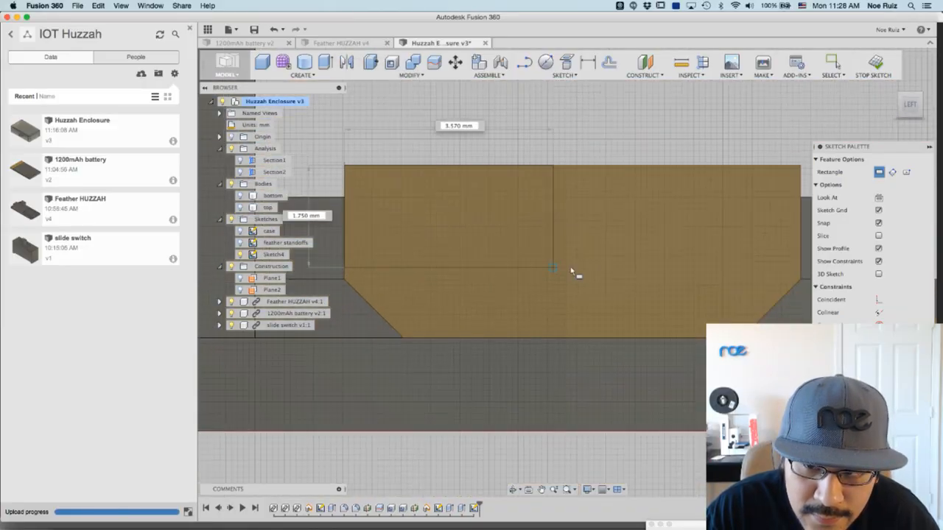
scroll(726, 295, down, 3)
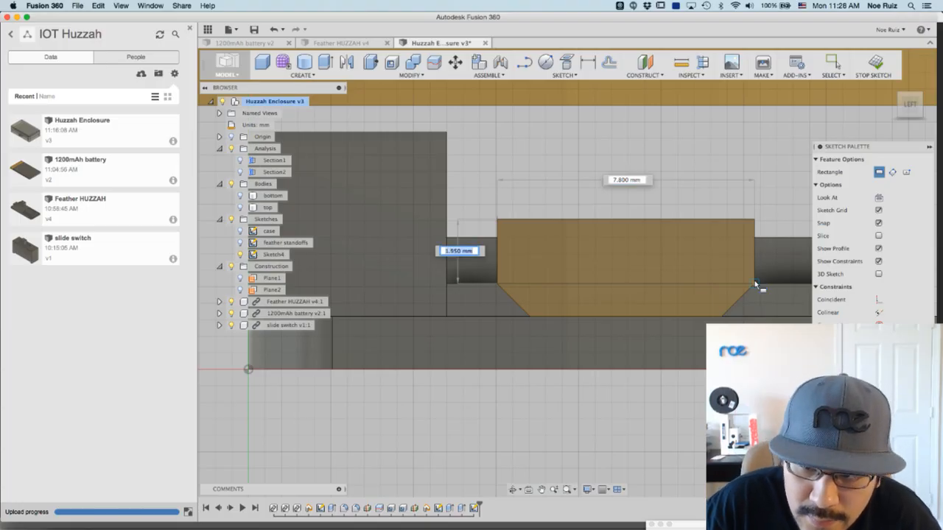
text(3)
key(Tab)
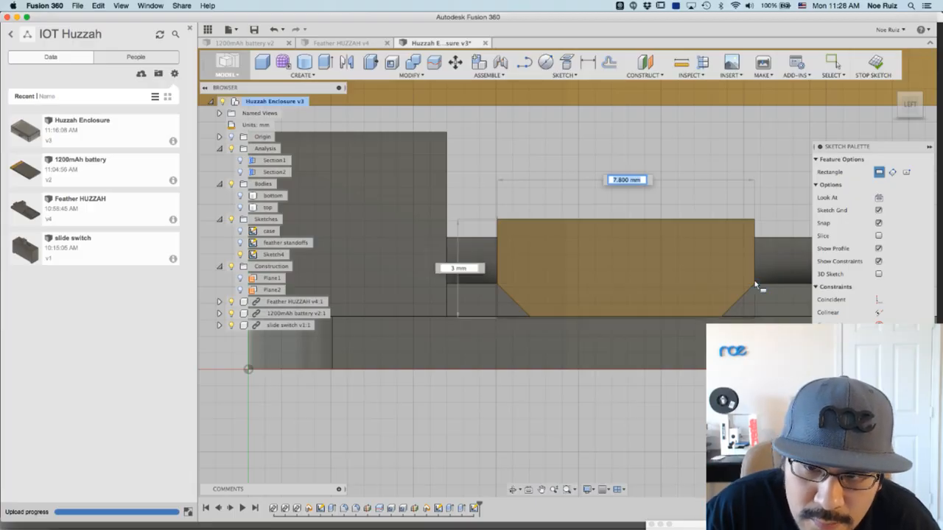
key(Tab)
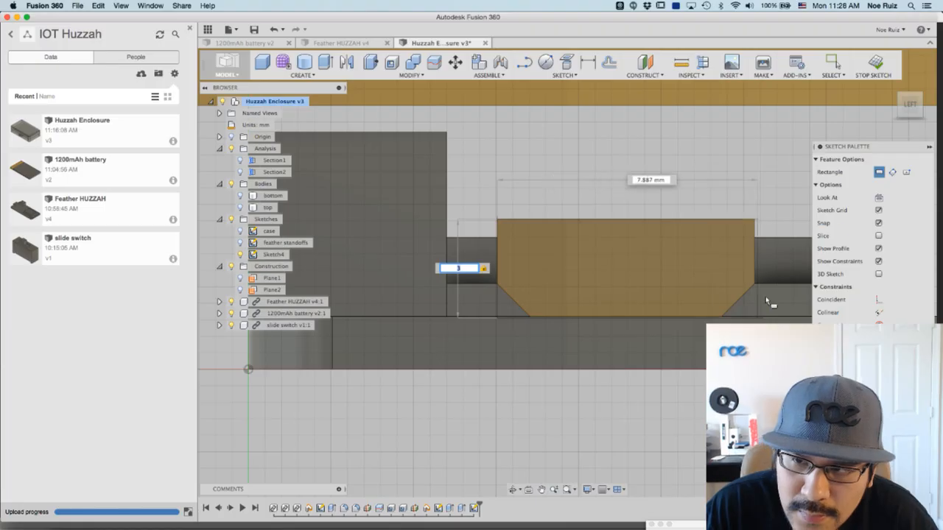
key(BackSpace)
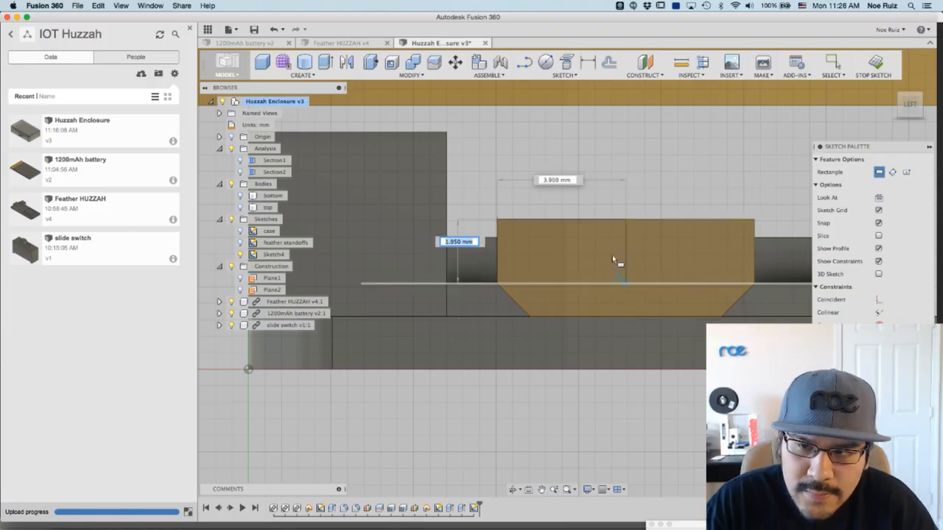
scroll(589, 229, down, 2)
key(Escape)
- Draw a rectangle about 7.8 by 2.95 mm from the USB connector face's upper corner down to the board's top surface
scroll(667, 209, up, 4)
scroll(648, 184, up, 2)
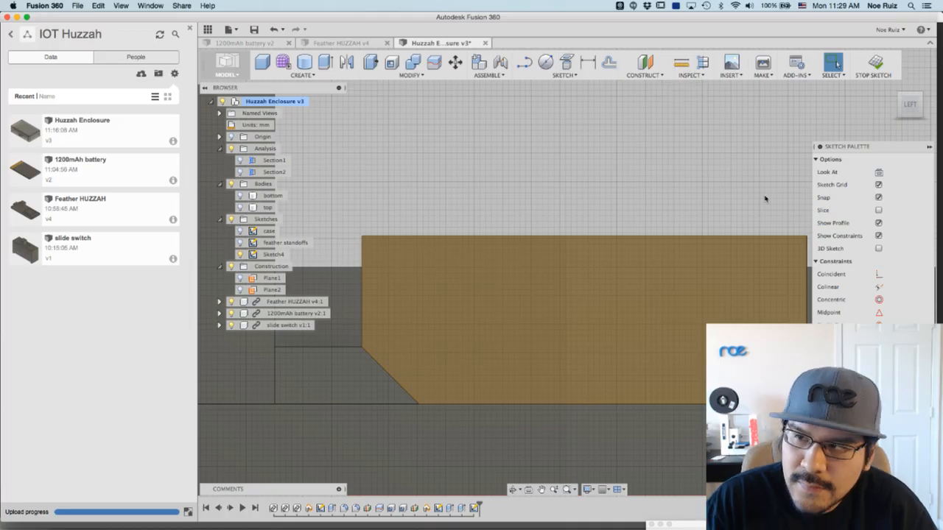
key(r)
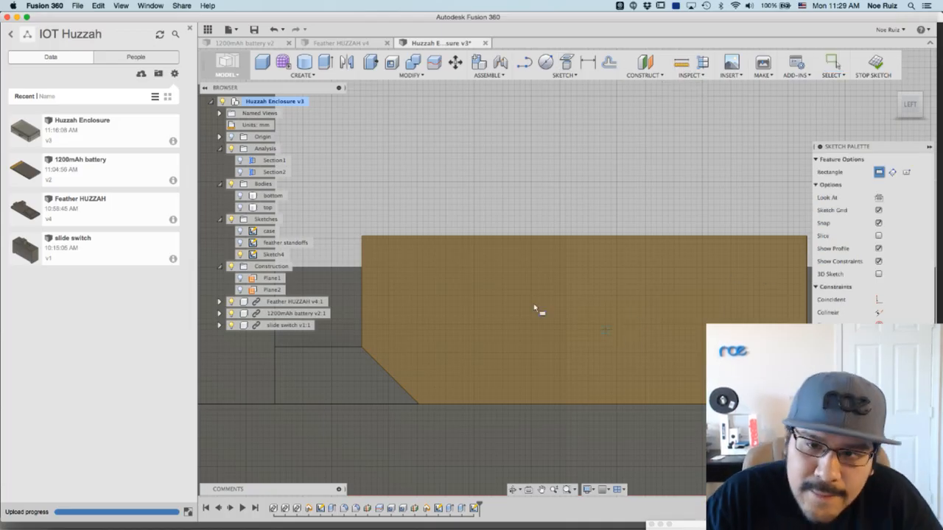
click(364, 235)
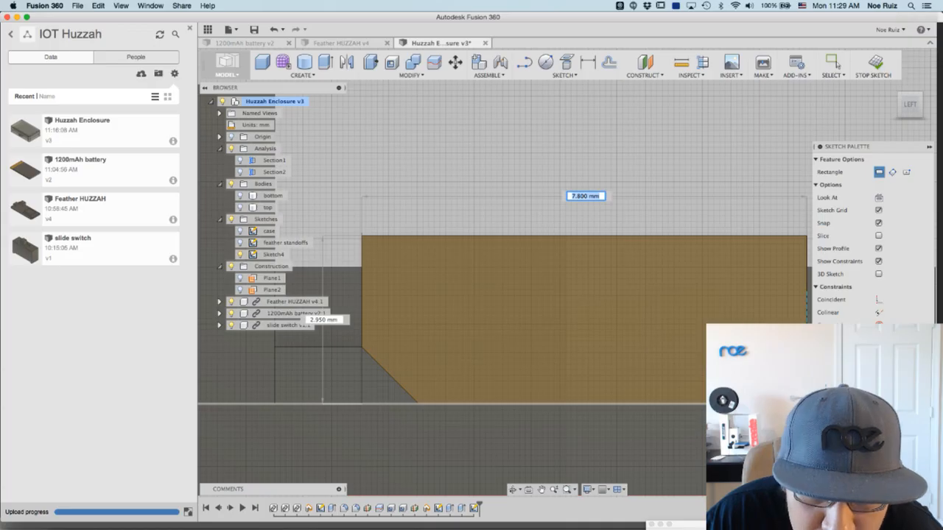
click(806, 404)
scroll(607, 155, down, 5)
scroll(543, 153, up, 7)
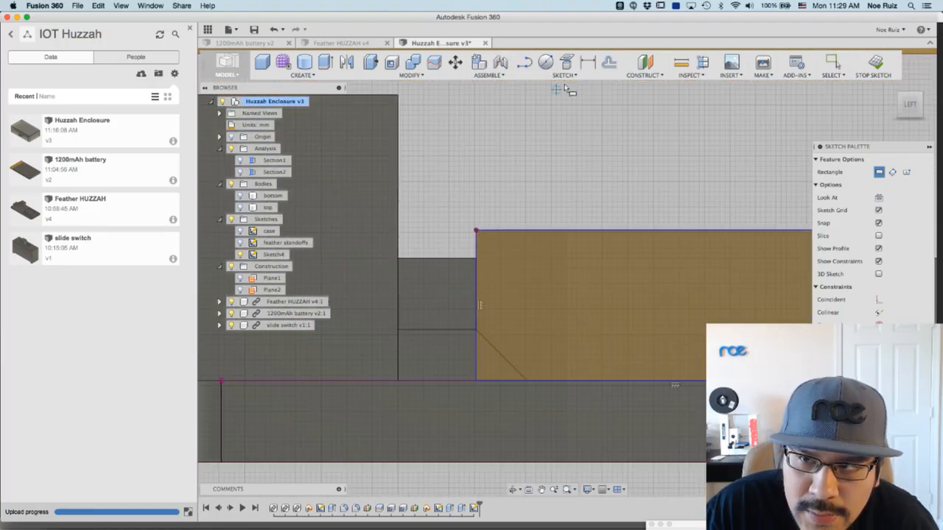
click(609, 61)
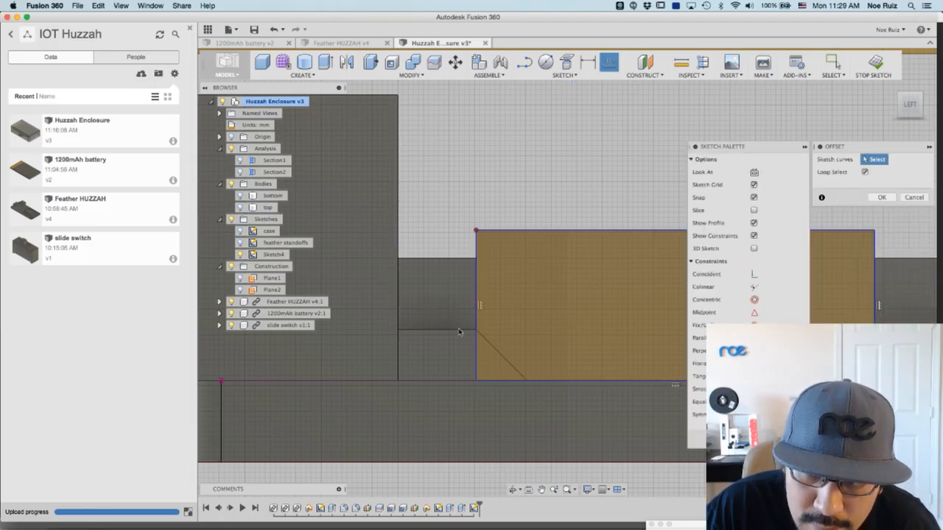
click(475, 345)
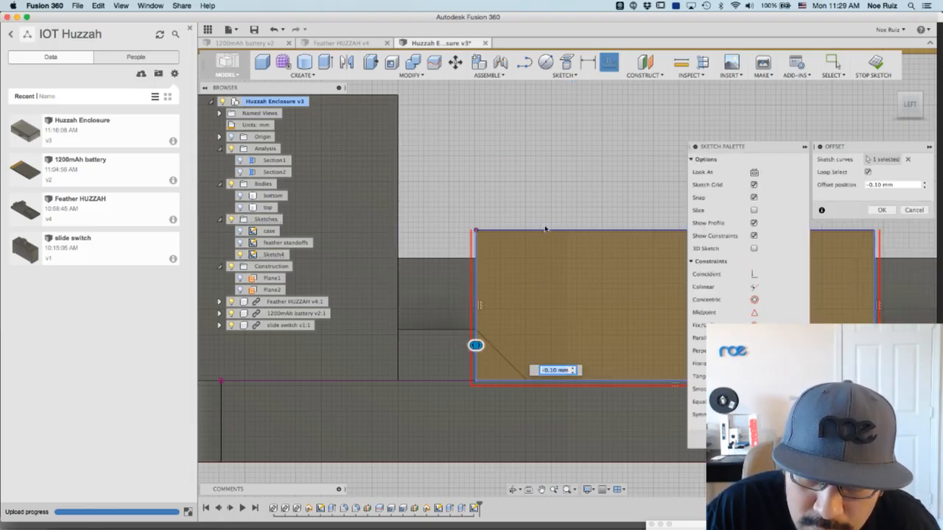
scroll(530, 251, up, 5)
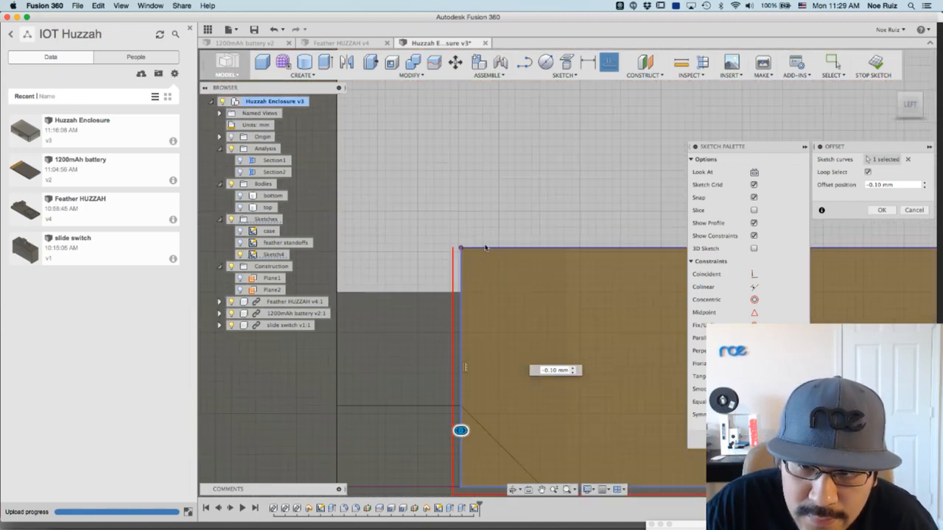
scroll(479, 251, up, 3)
scroll(493, 251, down, 2)
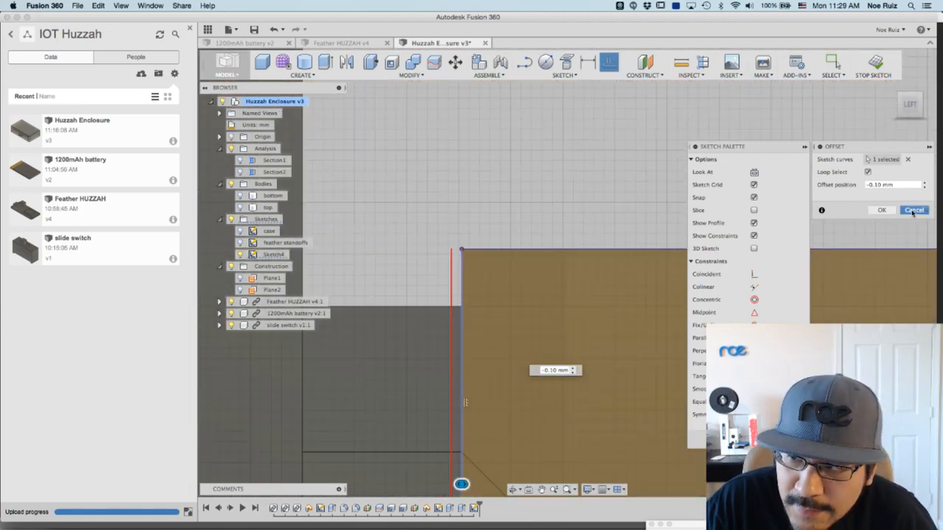
click(914, 211)
scroll(406, 203, down, 6)
shift+middle_drag(420, 185, 444, 195)
scroll(432, 247, up, 5)
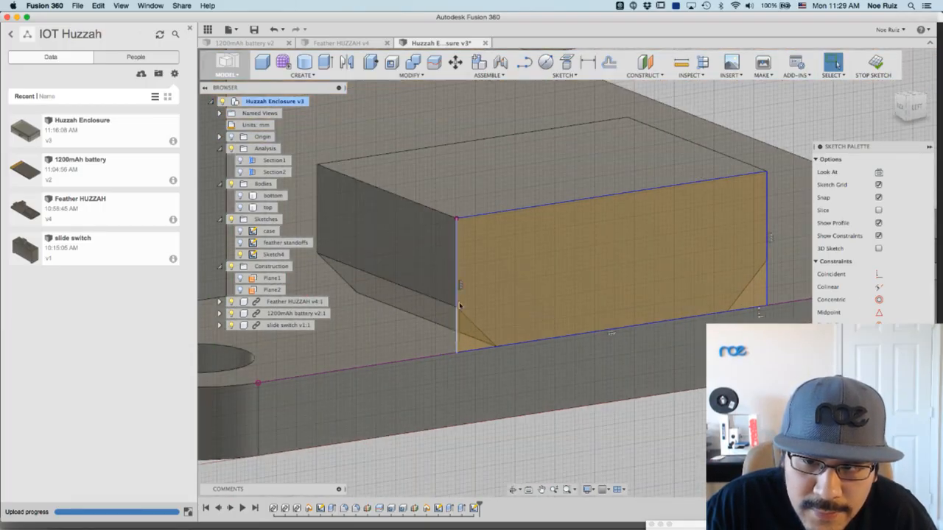
scroll(409, 295, down, 3)
scroll(467, 256, up, 2)
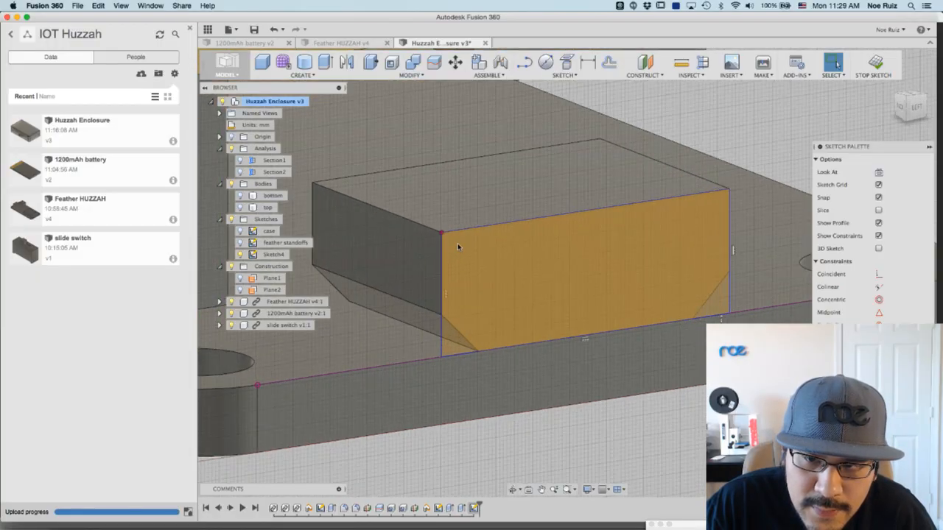
scroll(458, 252, up, 3)
click(465, 224)
scroll(443, 259, down, 4)
scroll(444, 258, down, 2)
click(505, 386)
scroll(470, 252, up, 2)
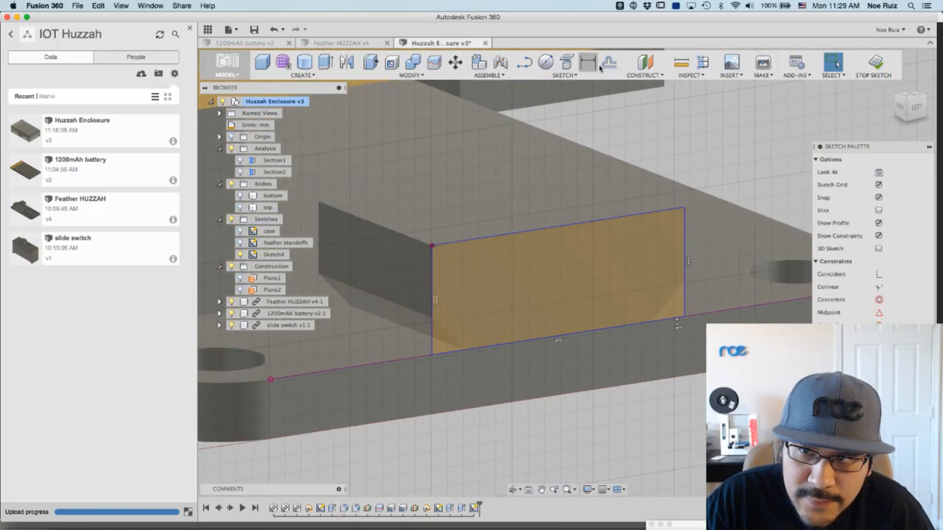
click(608, 63)
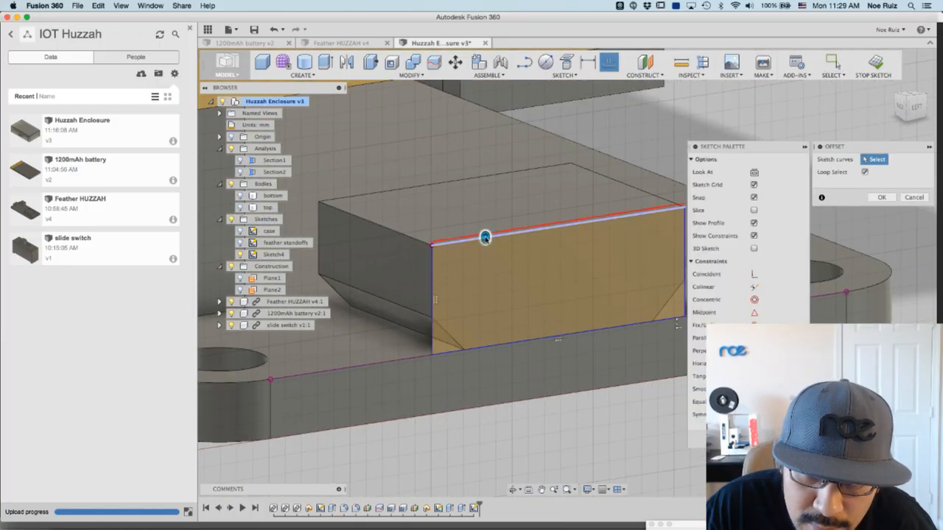
click(486, 241)
drag(486, 238, 476, 213)
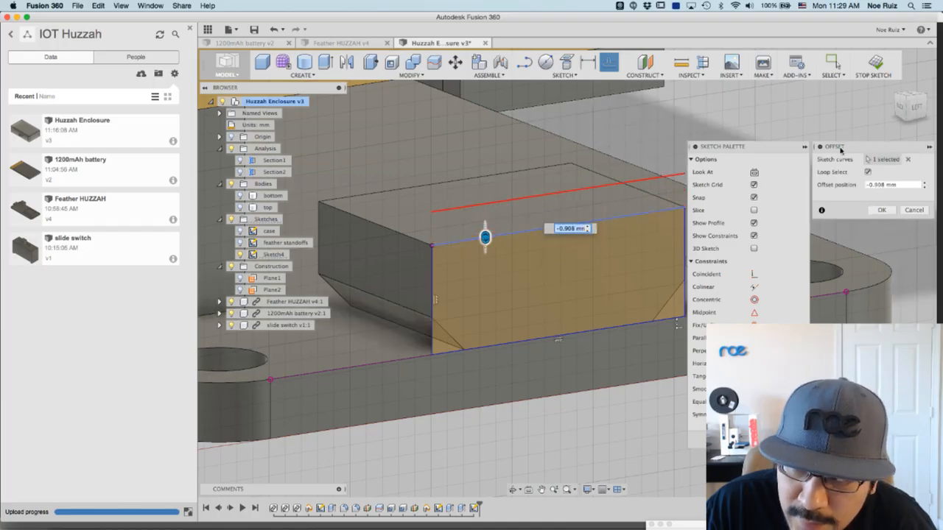
click(914, 210)
- Delete the finished rectangle sketch and start a new sketch on the end face of the Feather's USB connector
click(877, 64)
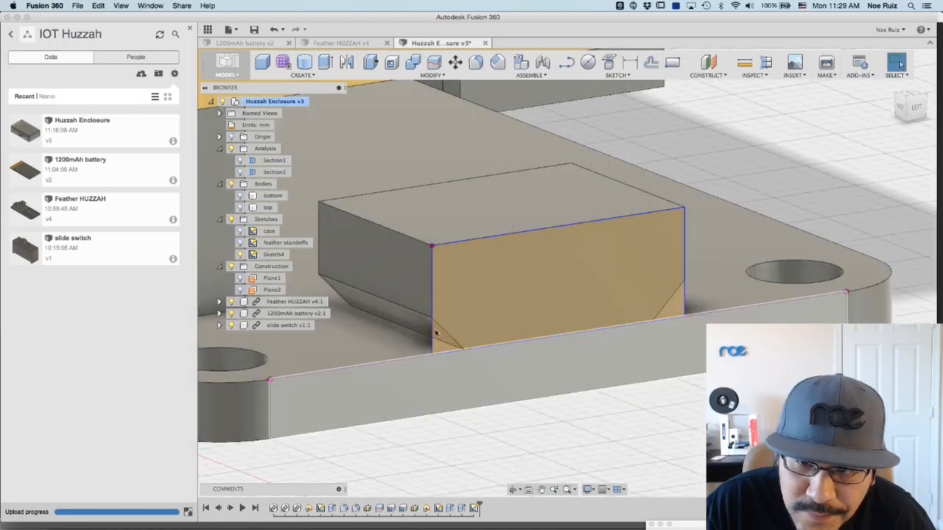
right_click(272, 255)
click(293, 314)
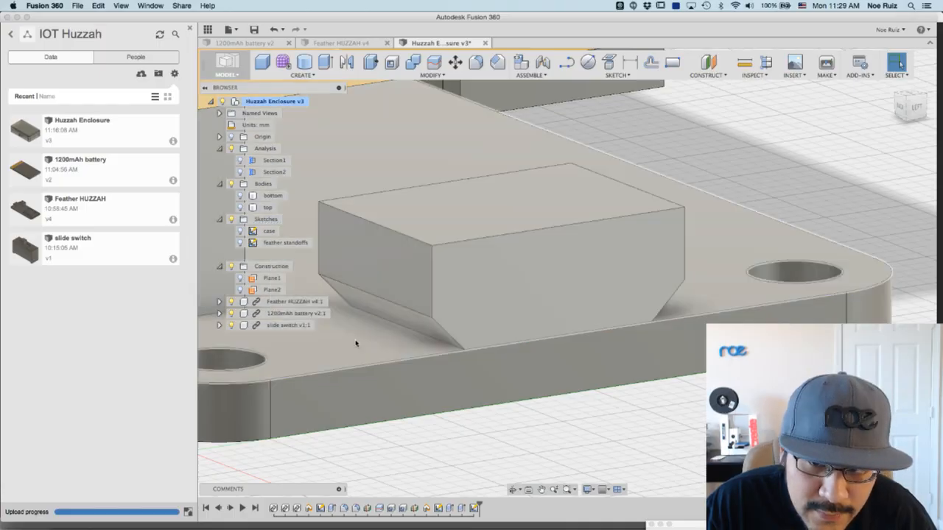
click(672, 63)
click(616, 261)
shift+middle_drag(509, 179, 553, 200)
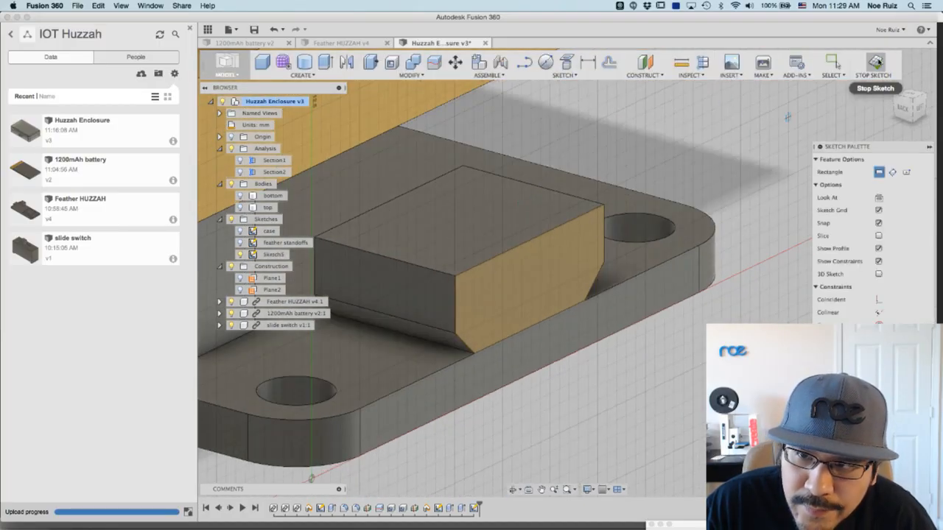
- Offset the USB connector face's entire outline outward by 0.5 mm and finish the sketch
click(609, 62)
scroll(559, 261, up, 2)
scroll(559, 260, up, 2)
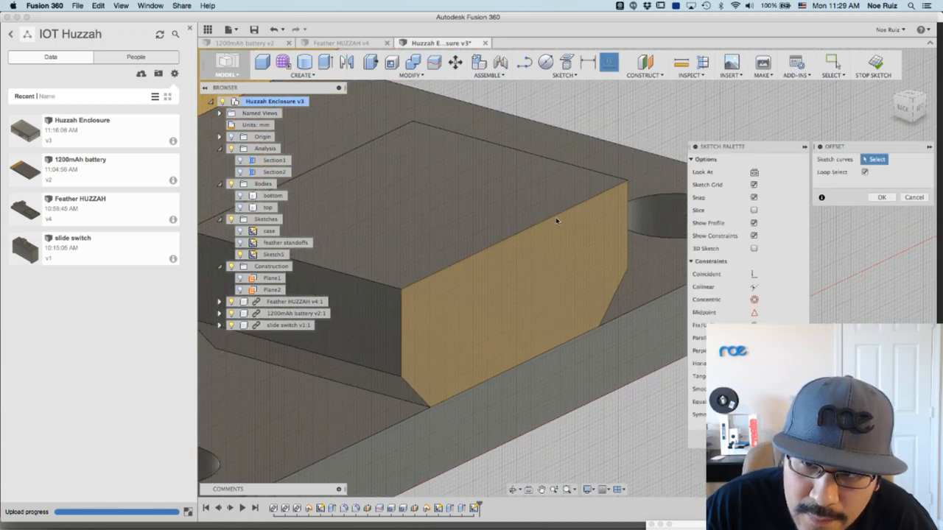
click(558, 211)
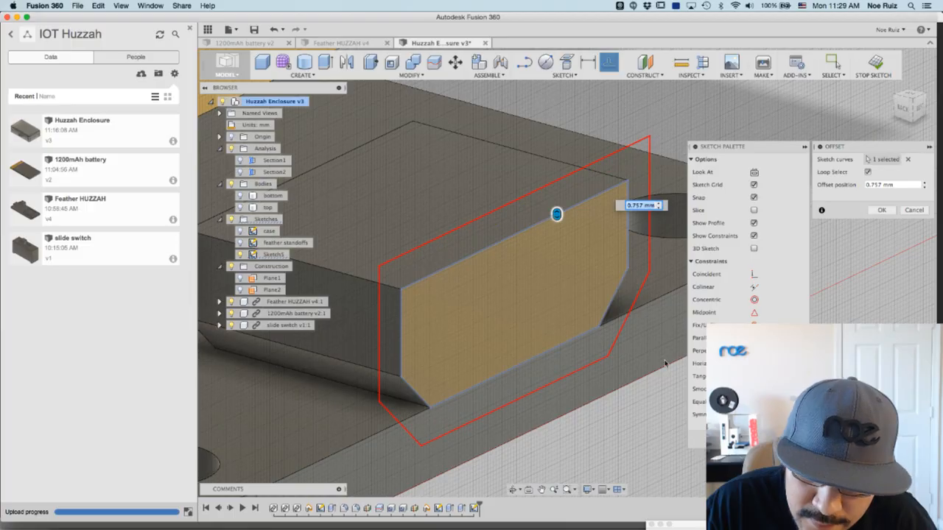
scroll(649, 308, down, 3)
shift+middle_drag(636, 394, 600, 384)
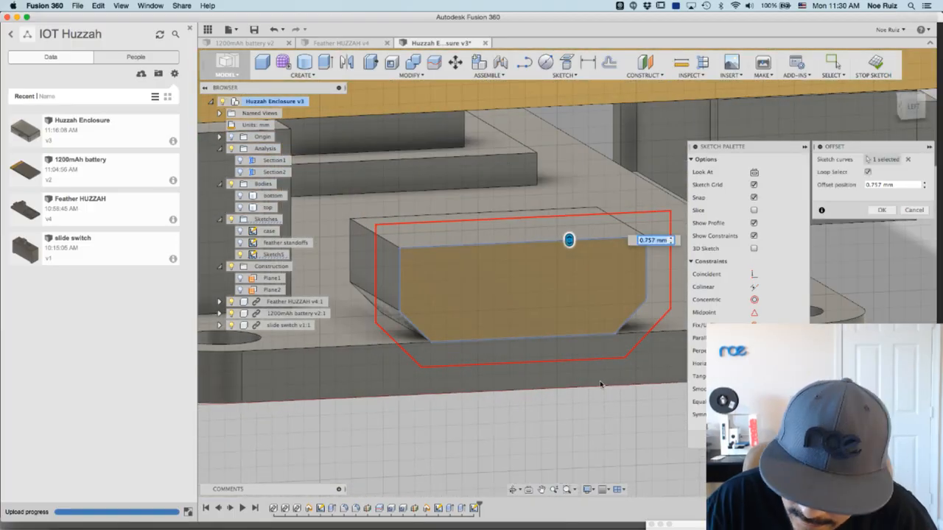
scroll(601, 384, down, 3)
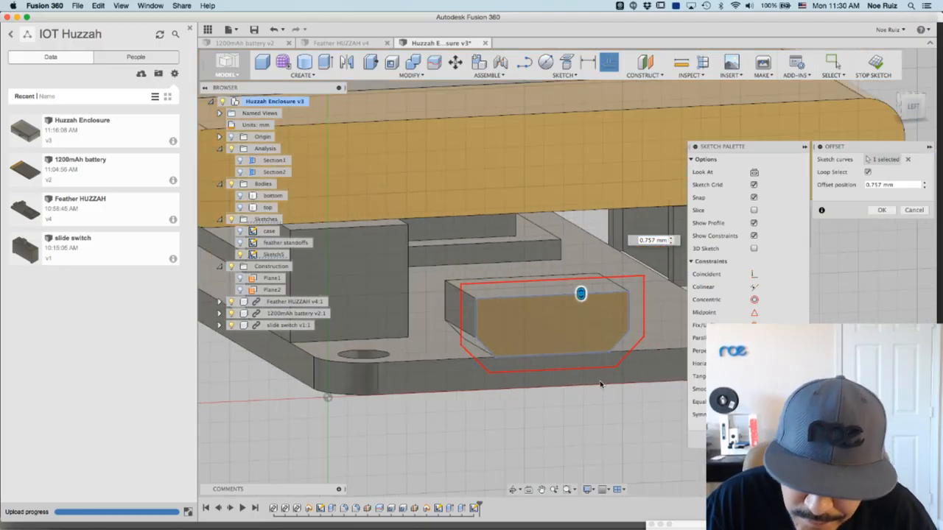
scroll(600, 385, down, 2)
scroll(600, 384, up, 2)
double_click(651, 241)
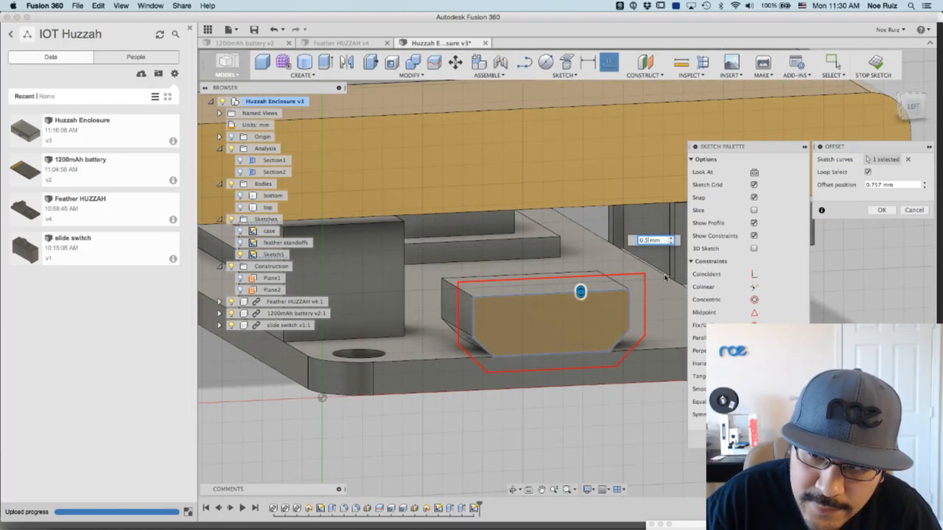
text(5)
key(Return)
scroll(679, 244, down, 2)
click(872, 67)
scroll(624, 280, down, 3)
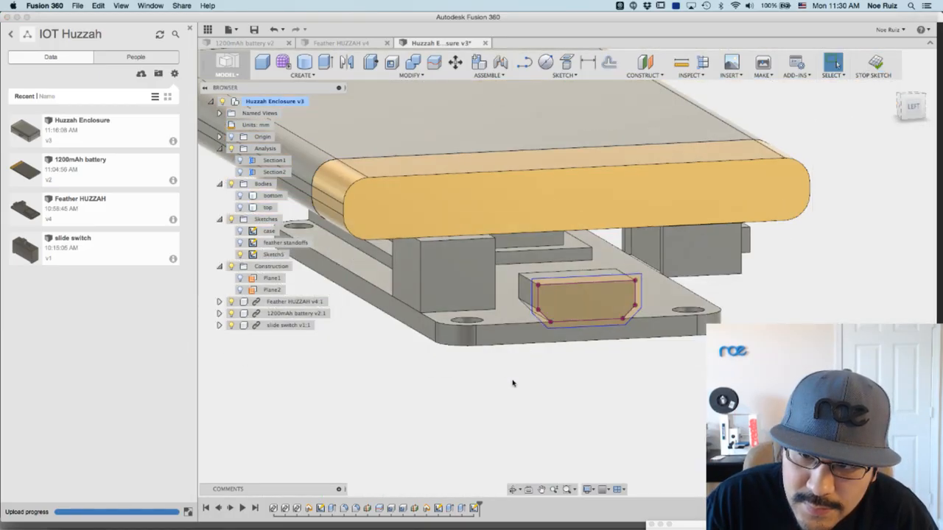
- Briefly show the bottom enclosure body to check the USB profile's position against the end wall
mouse_move(543, 381)
shift+middle_down()
mouse_move(573, 391)
mouse_move(577, 307)
shift+middle_up()
scroll(576, 307, up, 3)
scroll(341, 246, down, 3)
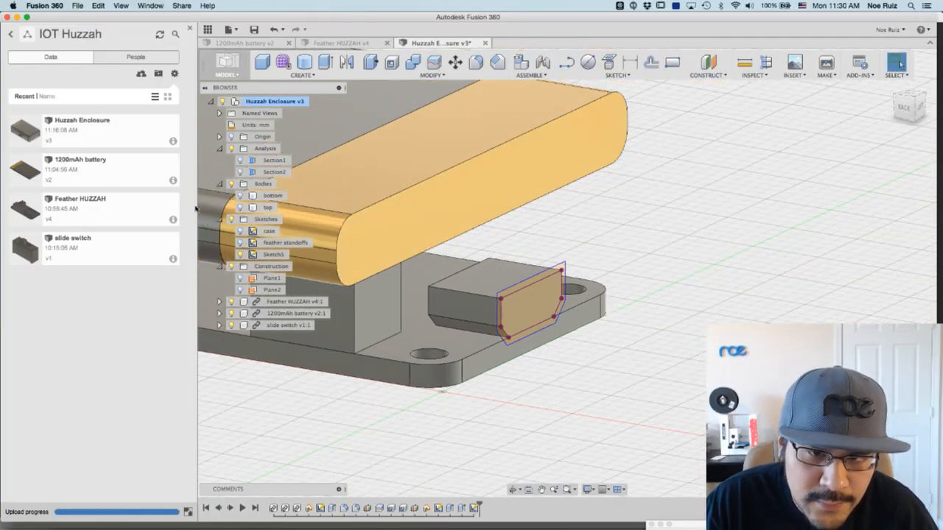
click(240, 196)
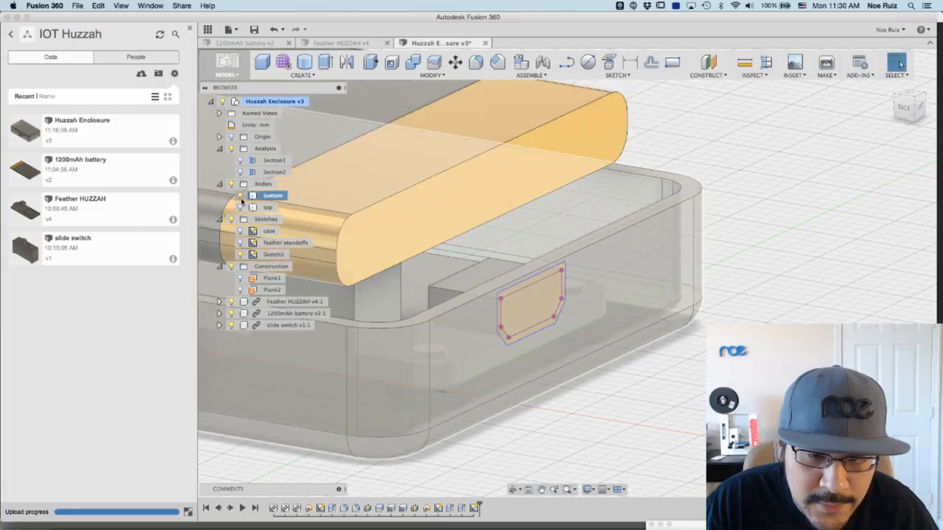
click(241, 197)
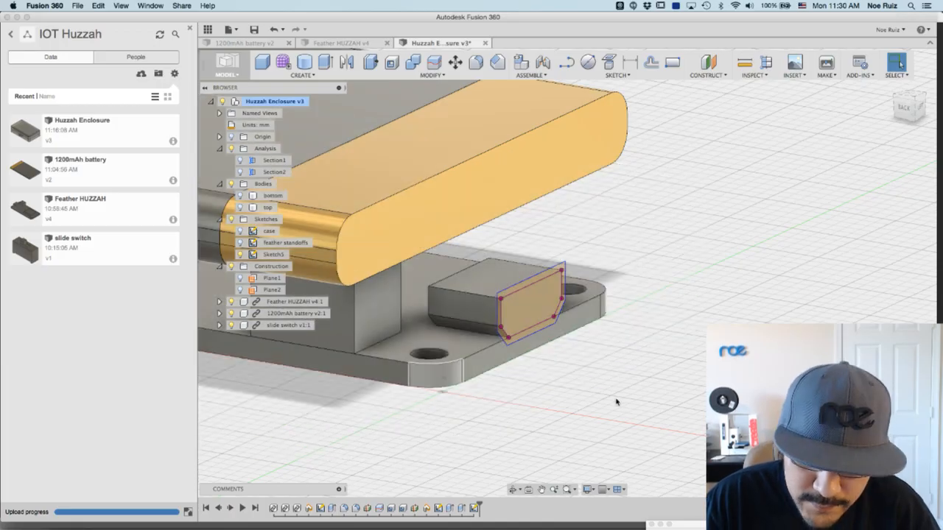
- Extrude both regions of the USB profile as a cut through the bottom enclosure's end wall, up to its outer face
scroll(508, 288, up, 5)
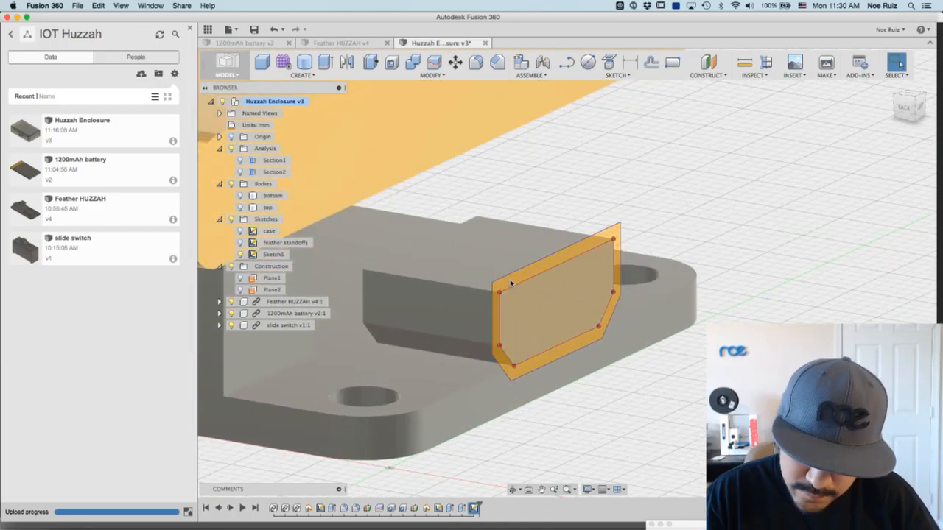
click(510, 283)
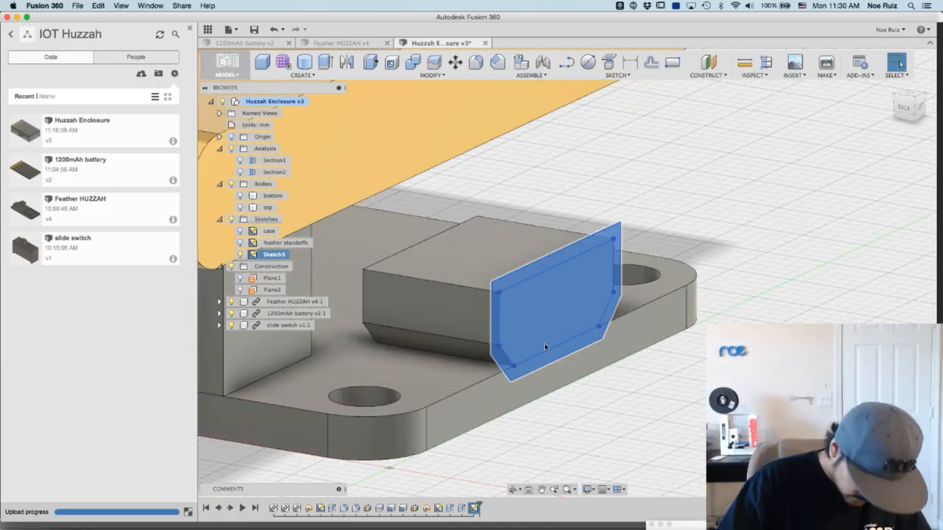
key(e)
drag(566, 306, 589, 310)
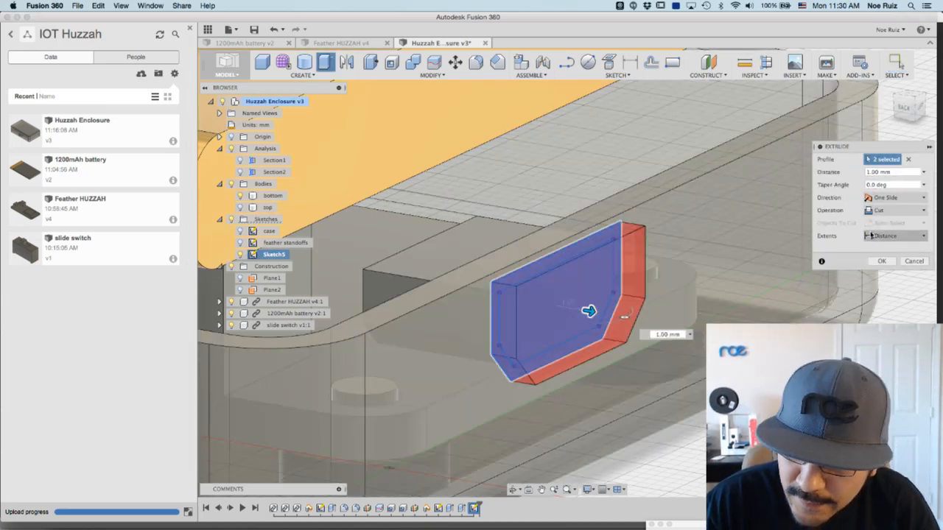
click(893, 236)
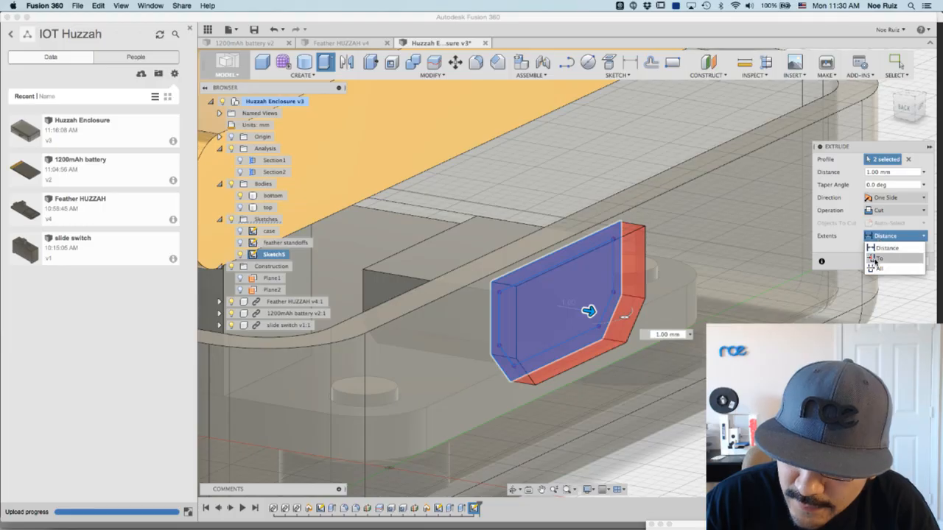
click(880, 259)
click(683, 340)
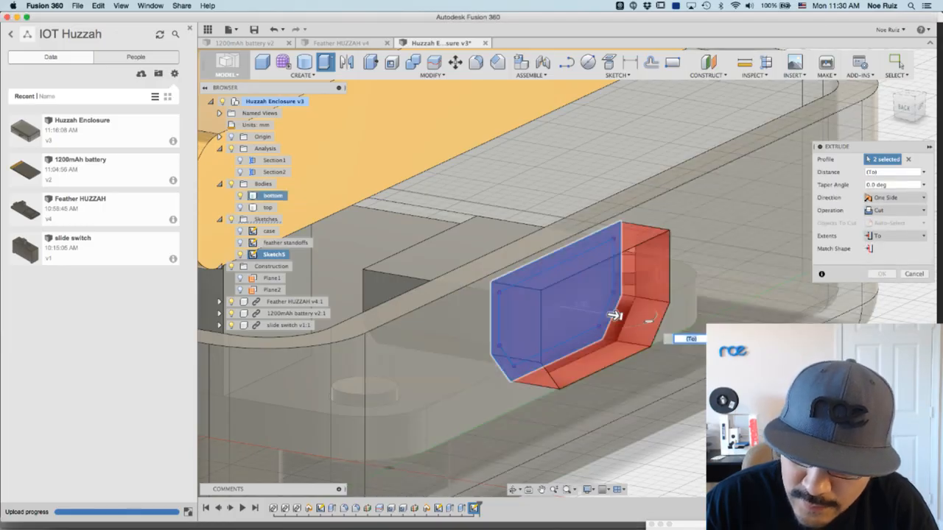
shift+middle_drag(614, 316, 648, 301)
click(882, 273)
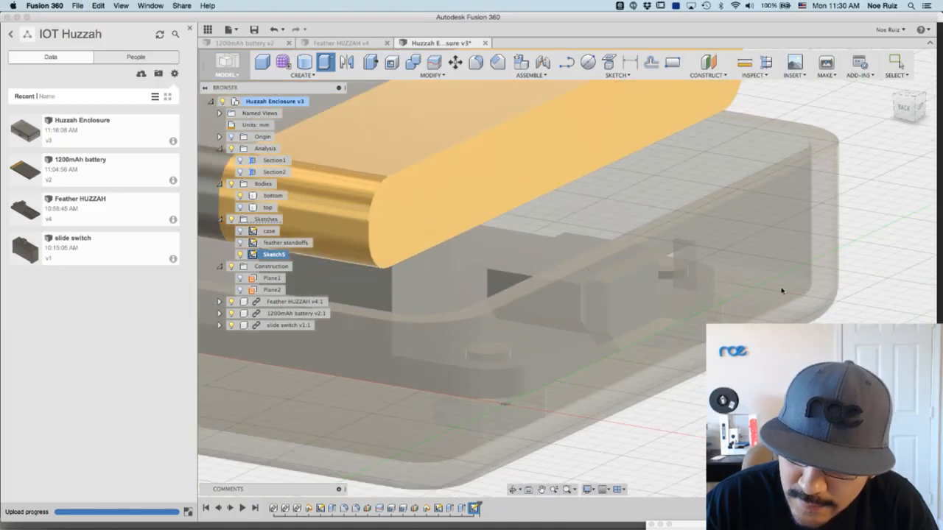
shift+middle_drag(752, 312, 805, 373)
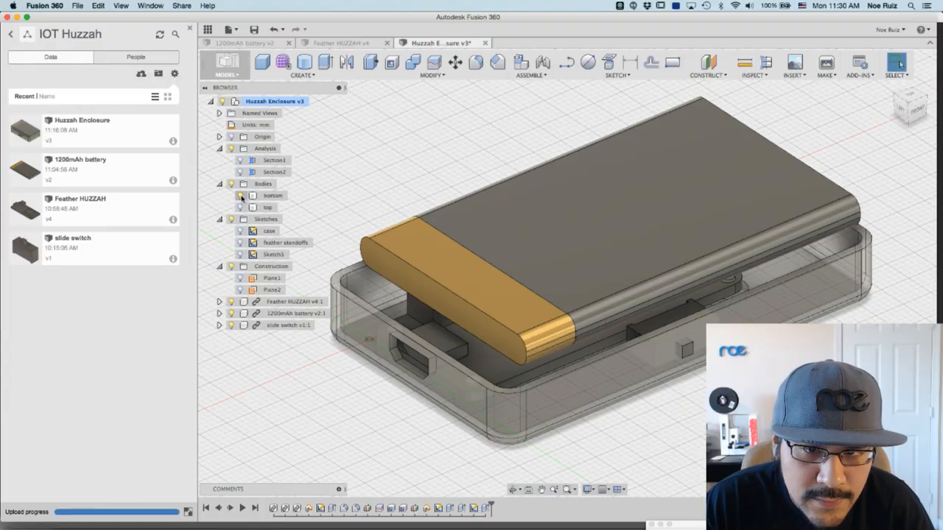
- Hide the bottom enclosure body and sketch a two-point rectangle around the actuator slot on the slide switch's front face
click(918, 111)
scroll(516, 342, up, 5)
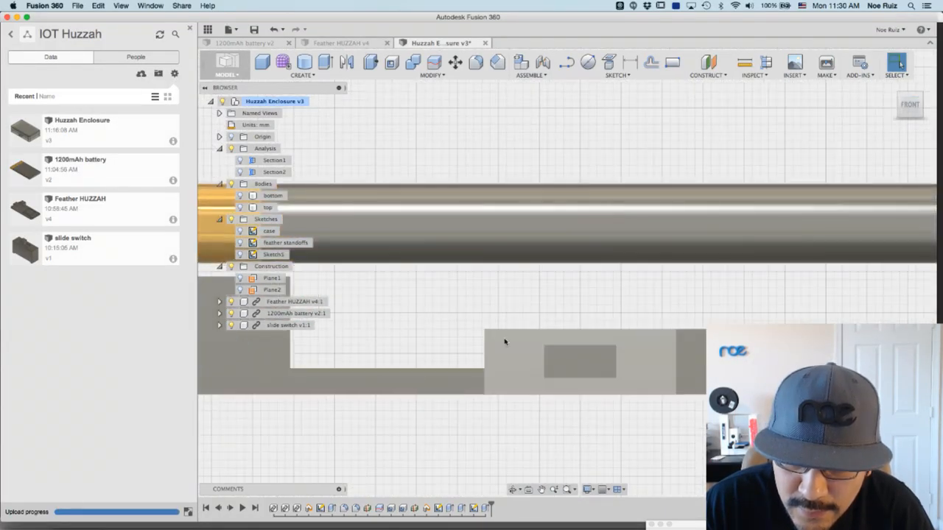
click(672, 63)
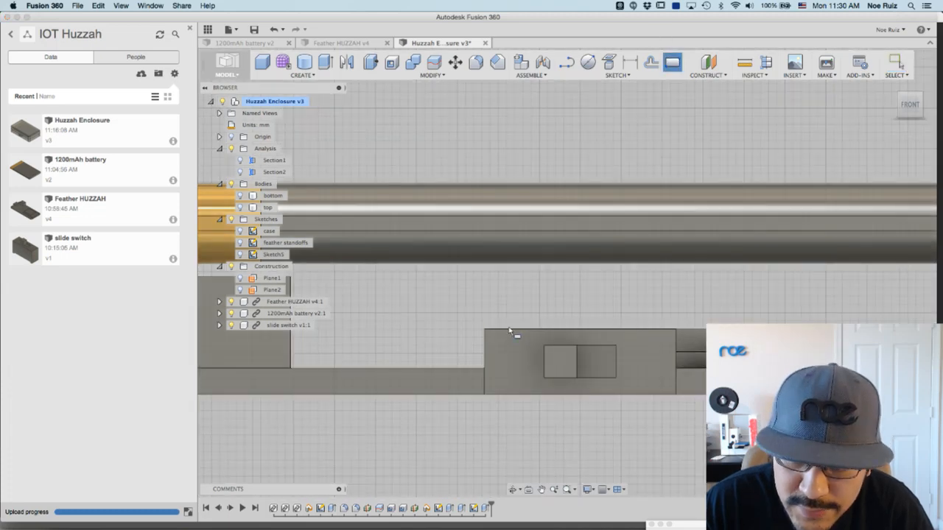
click(516, 339)
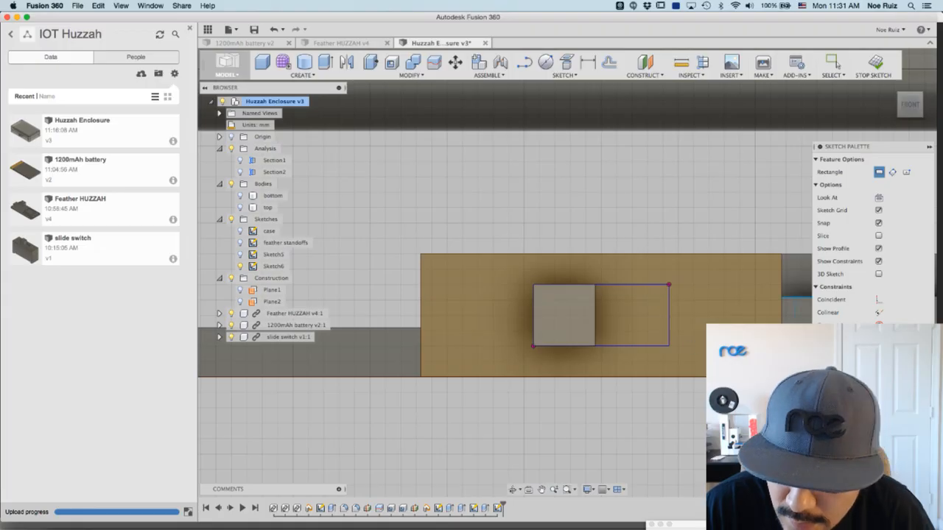
click(873, 65)
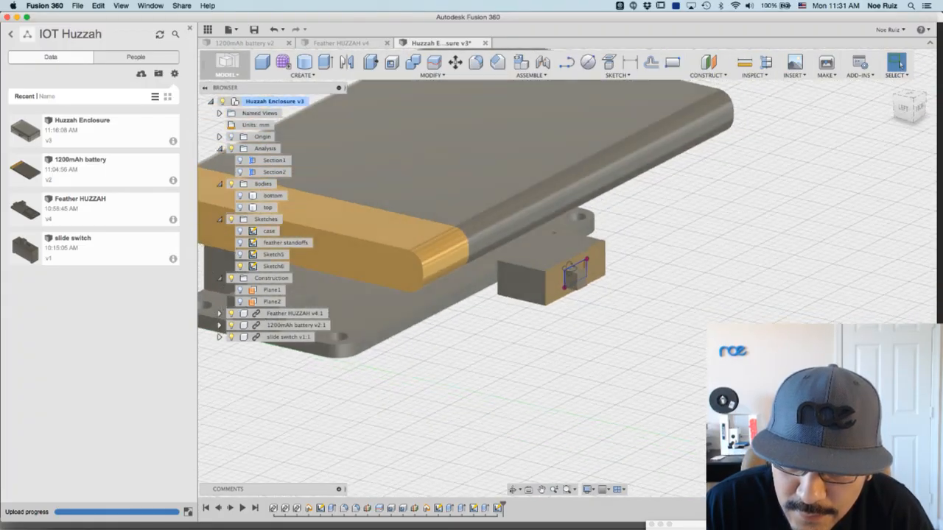
- Rename the USB connector sketch as "usb cut" and the slide switch sketch as "switch cut"
double_click(273, 255)
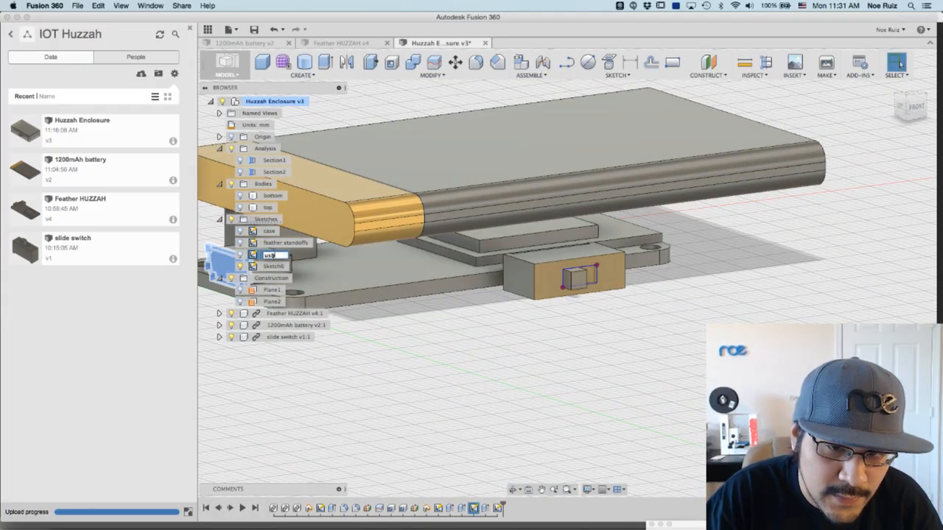
key(Return)
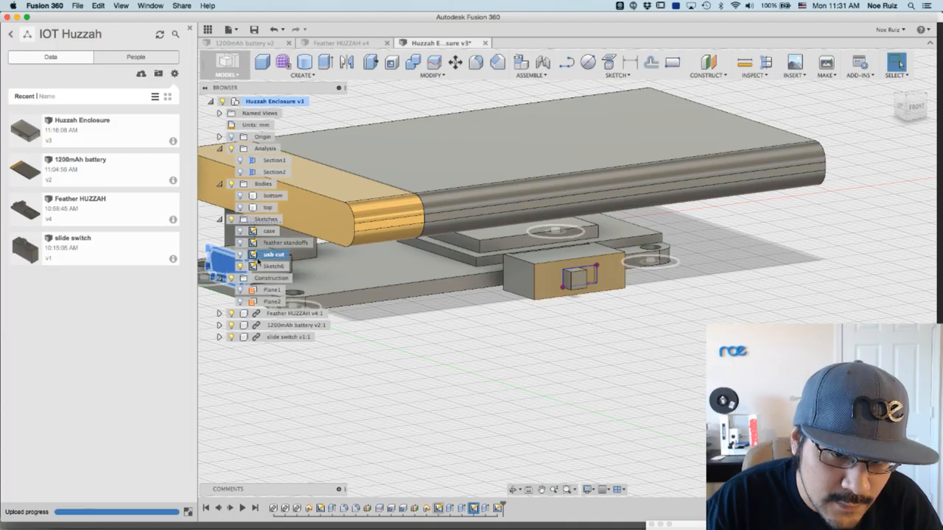
click(274, 267)
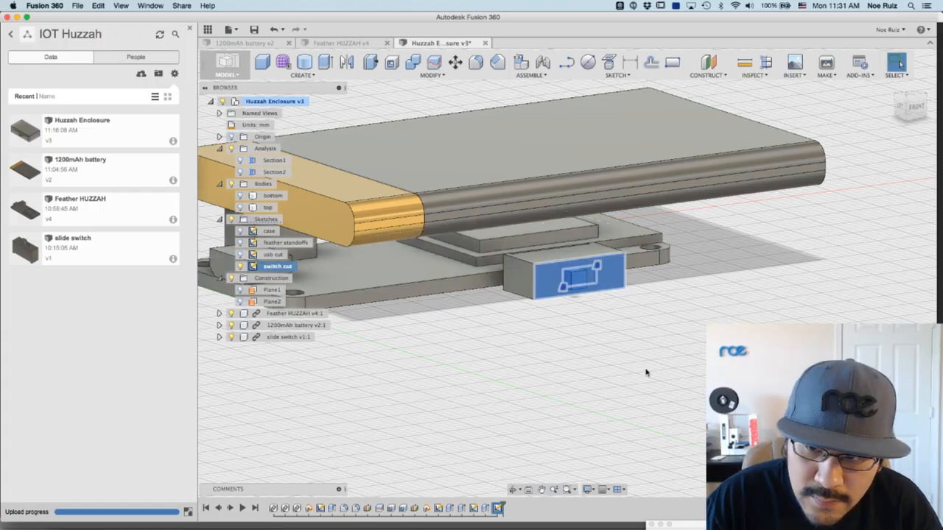
- Reopen the "switch cut" sketch and offset the slide switch's front face outline outward by 0.2 mm
click(875, 163)
click(913, 109)
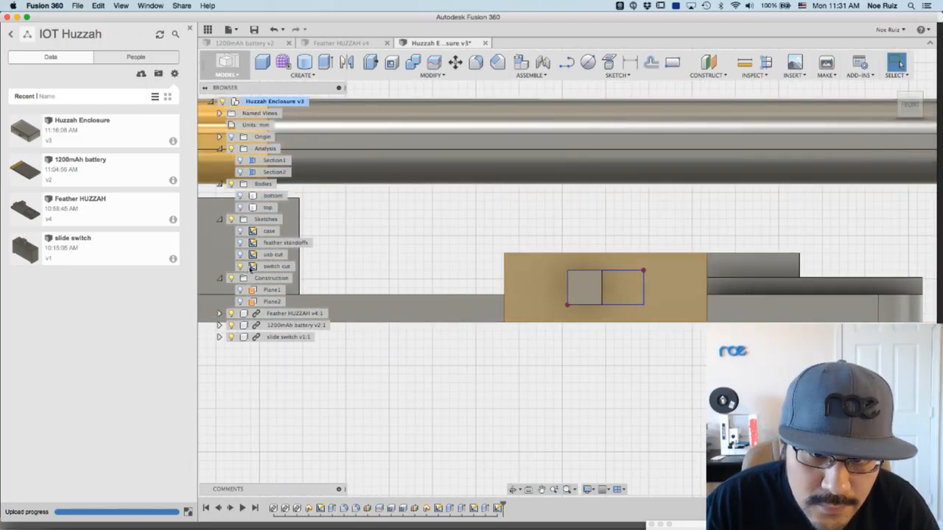
double_click(253, 266)
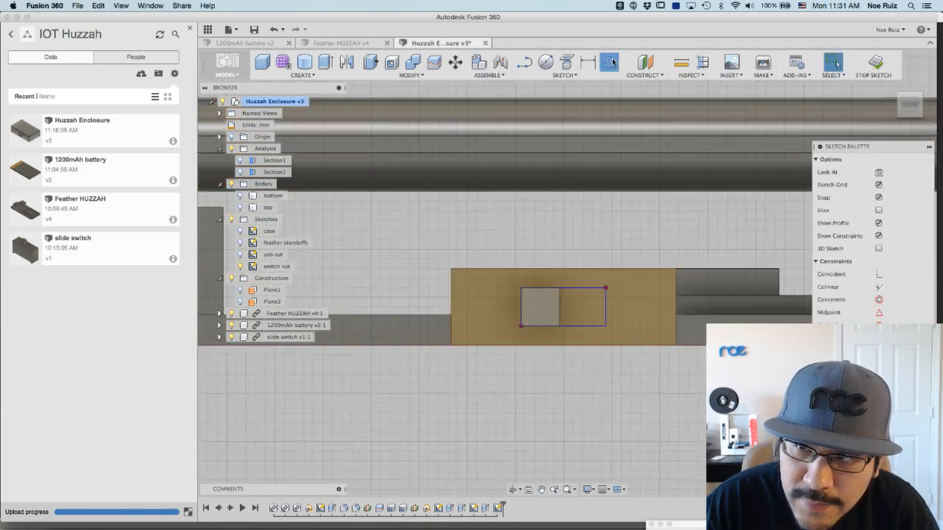
click(608, 62)
scroll(515, 101, up, 4)
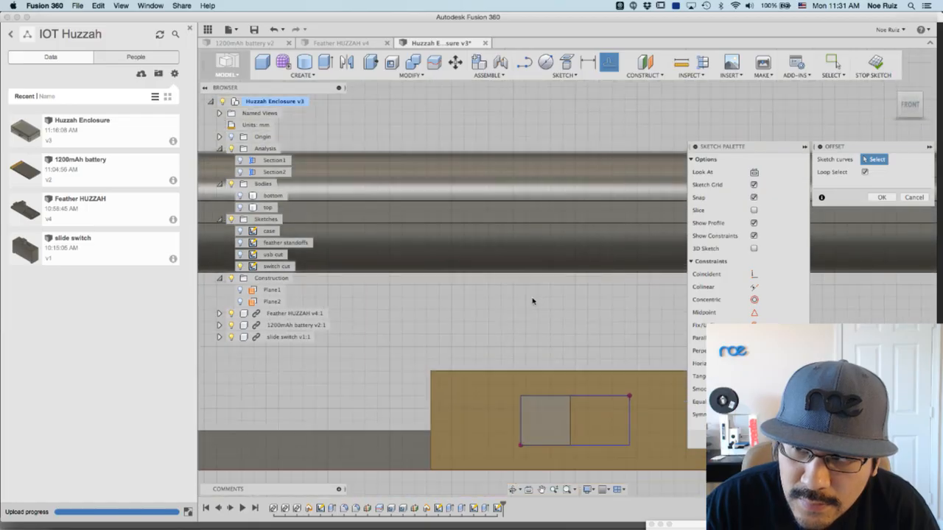
middle_drag(533, 299, 528, 174)
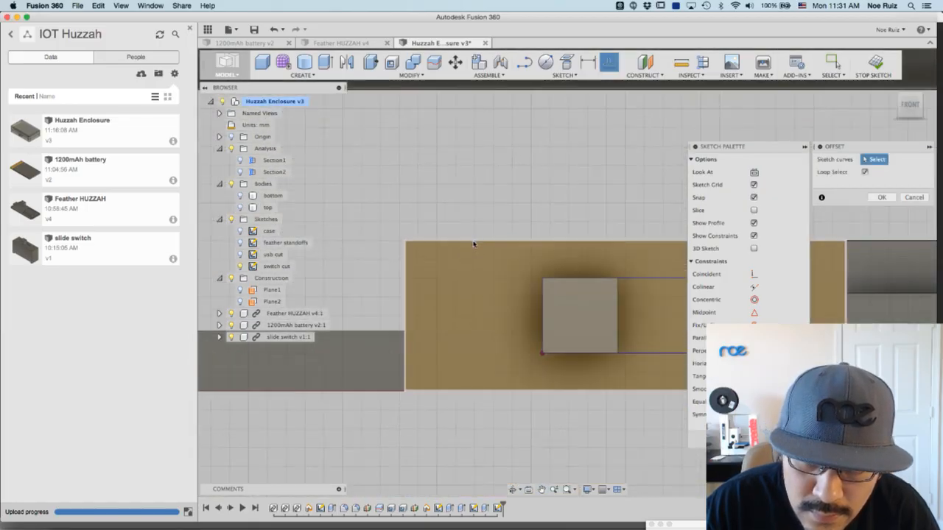
click(474, 240)
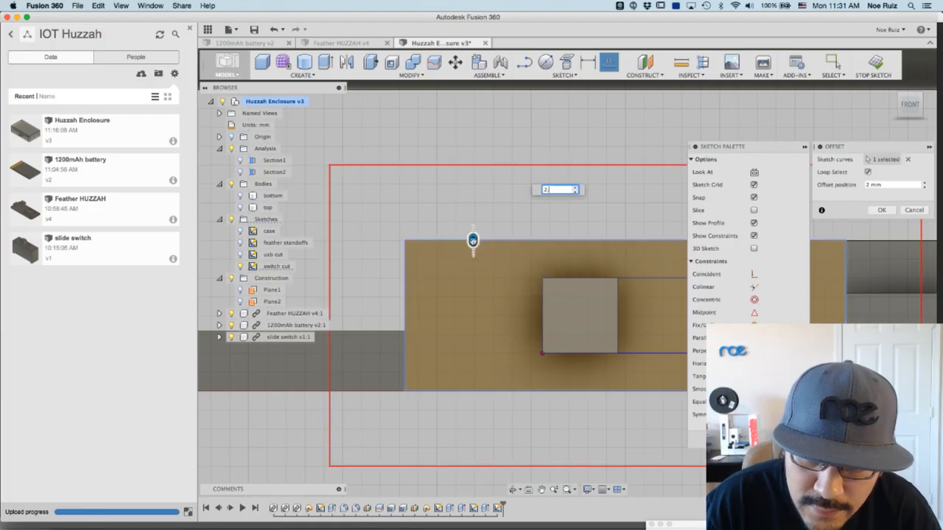
key(Return)
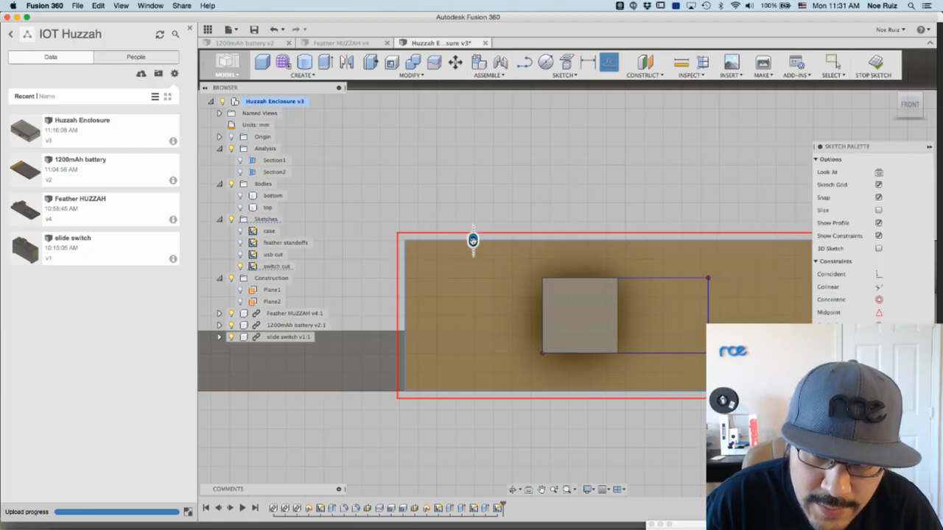
scroll(666, 307, down, 2)
scroll(672, 292, up, 3)
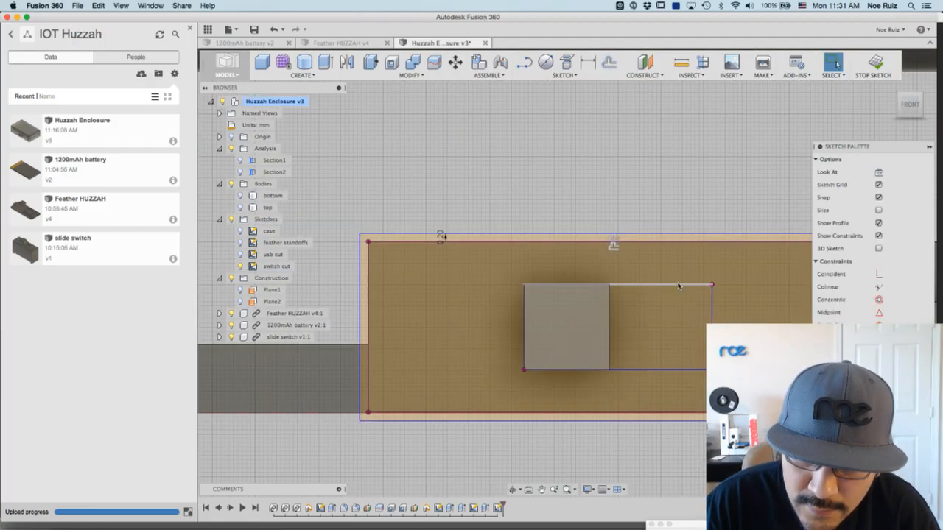
click(604, 64)
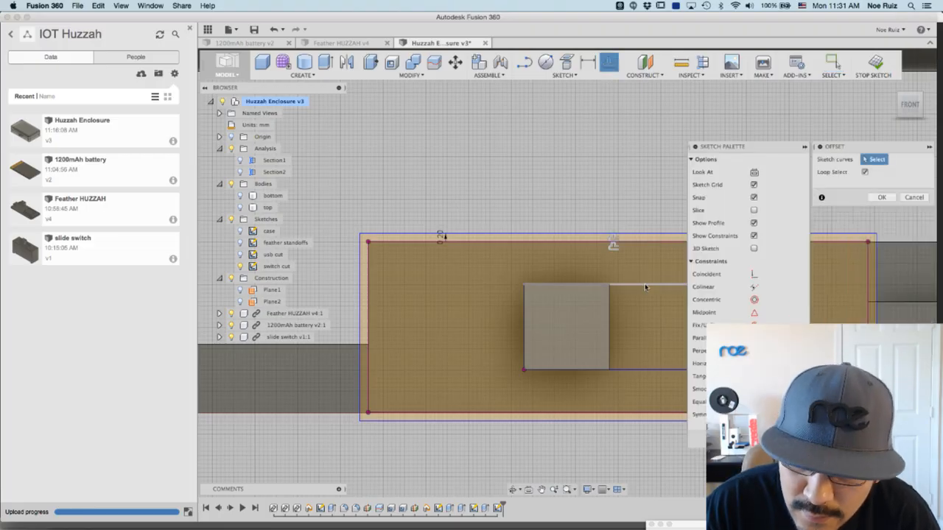
click(645, 287)
scroll(486, 251, down, 3)
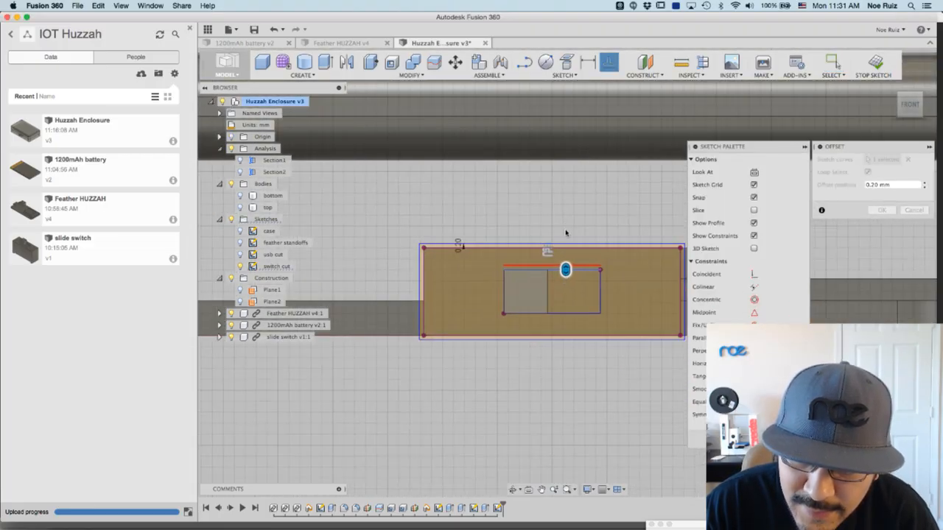
scroll(629, 291, up, 5)
key(Escape)
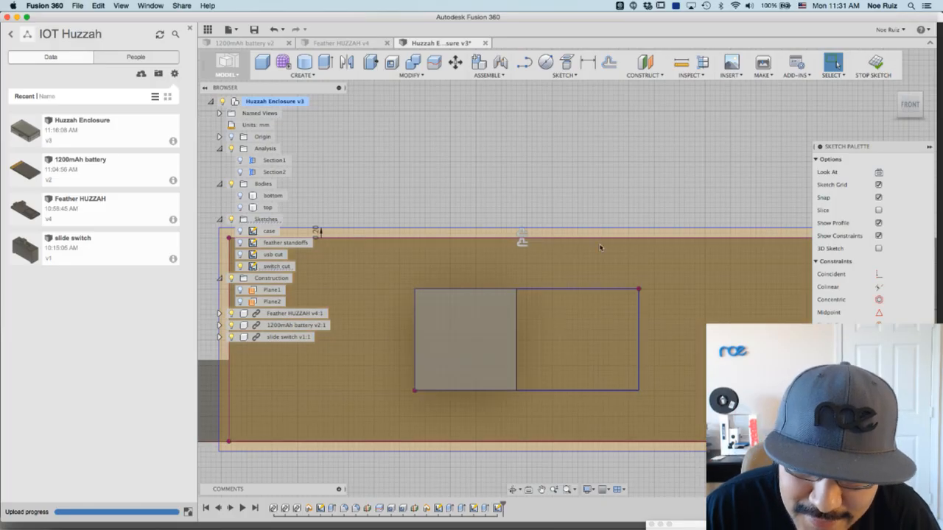
mouse_move(671, 273)
mouse_down()
mouse_move(364, 410)
mouse_move(406, 381)
mouse_up()
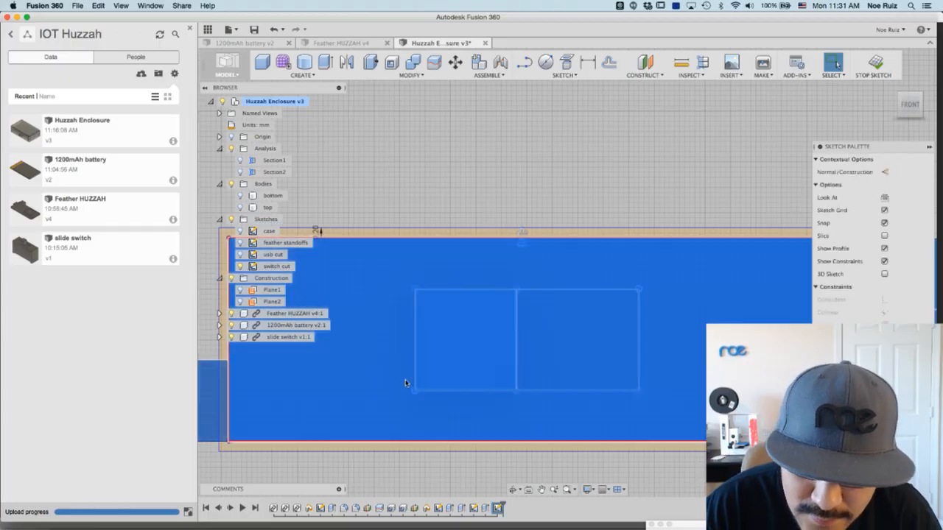
click(450, 130)
mouse_move(410, 292)
mouse_down()
mouse_move(659, 391)
mouse_move(674, 412)
mouse_up()
click(674, 412)
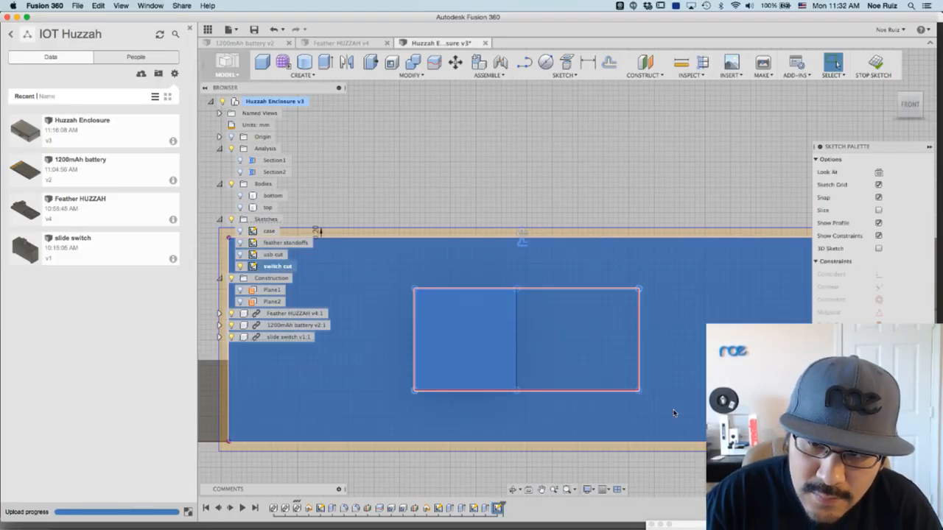
click(662, 184)
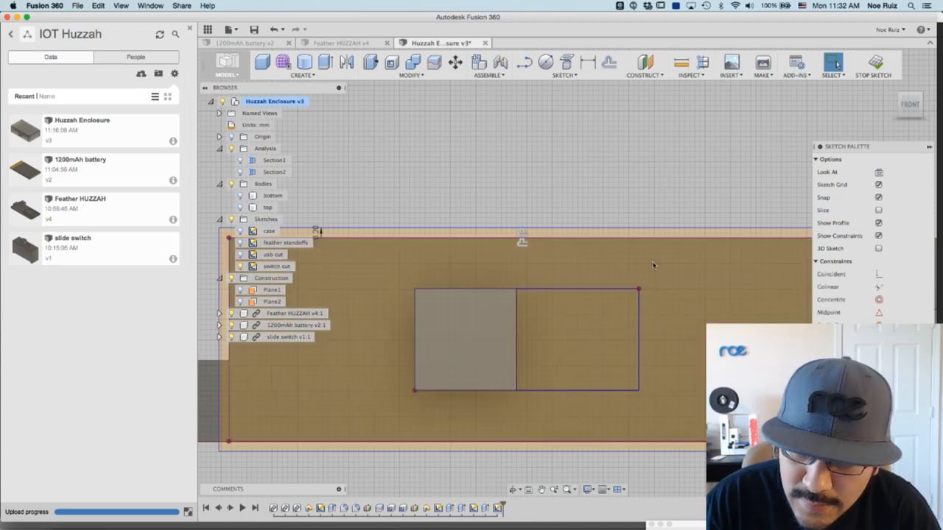
double_click(623, 289)
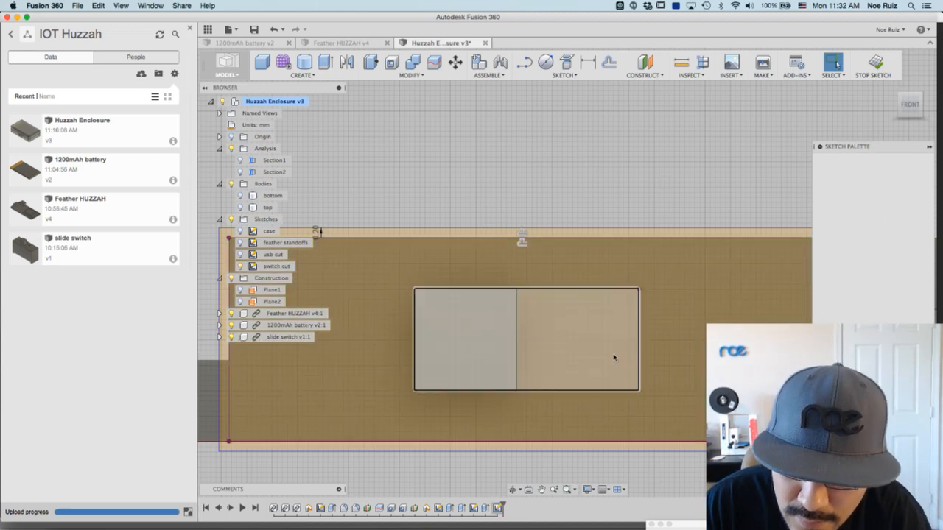
click(378, 337)
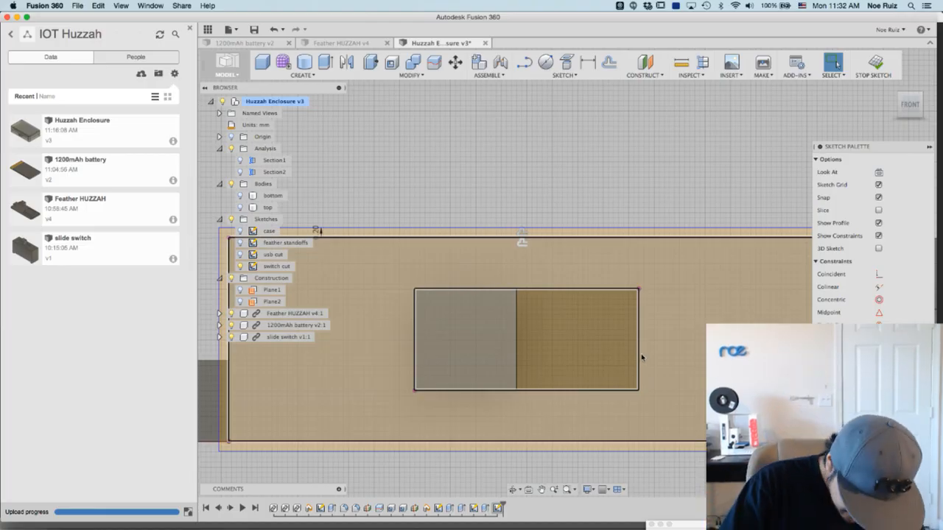
- Draw a two-point rectangle between opposite corners of the existing actuator slot rectangle
key(r)
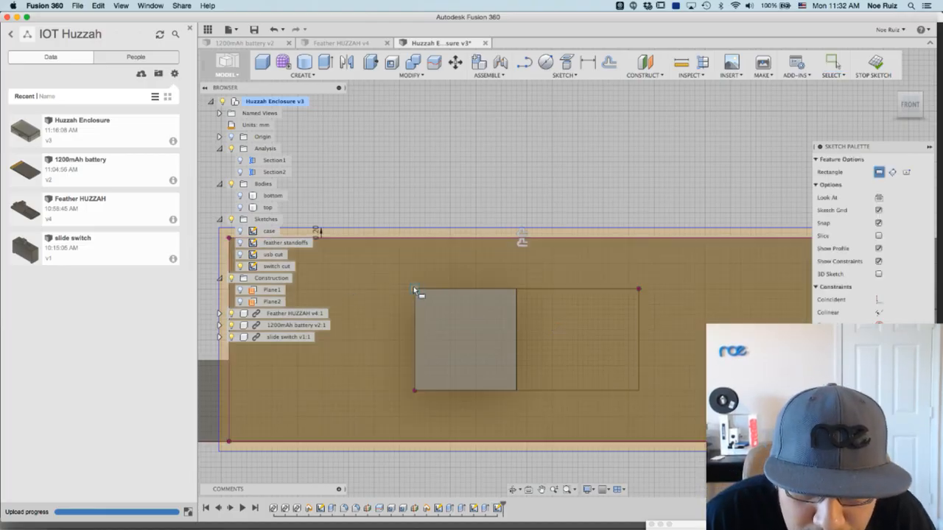
click(414, 288)
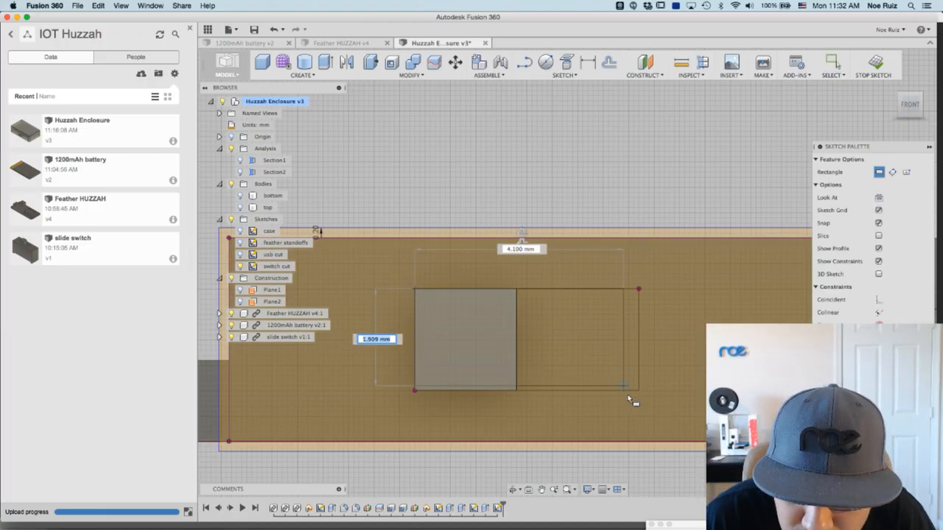
click(638, 391)
click(608, 62)
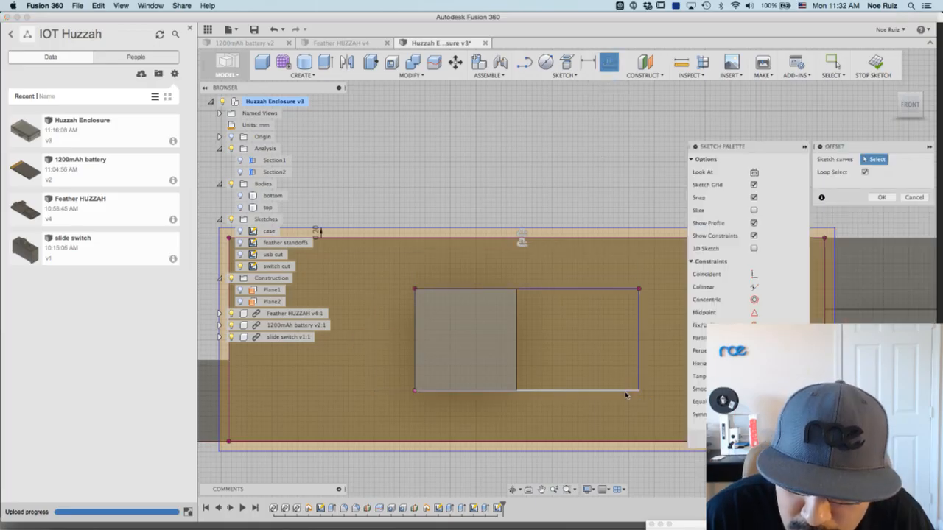
click(625, 393)
key(Escape)
- Finish the sketch and examine the profiles around the slide switch's actuator at an angle and from the front
scroll(638, 279, down, 5)
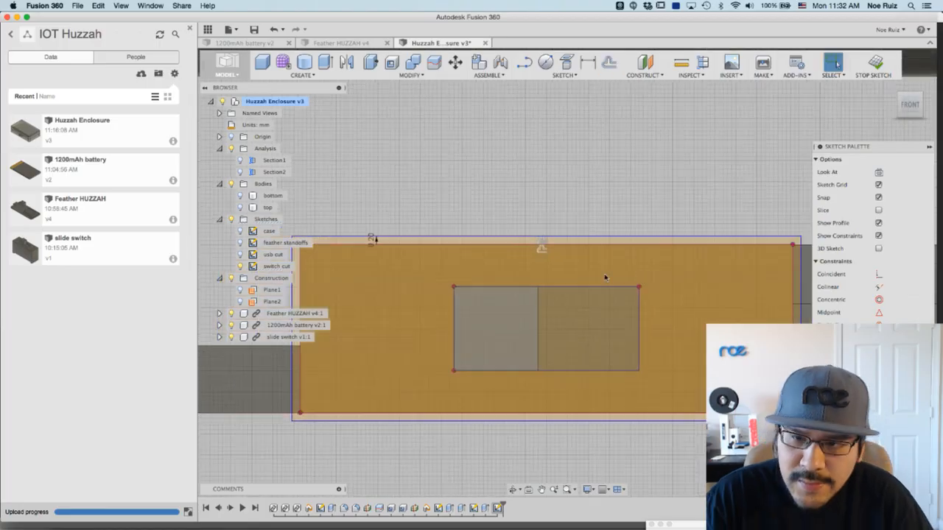
shift+middle_drag(533, 218, 520, 218)
scroll(614, 299, up, 5)
scroll(632, 349, down, 3)
scroll(673, 336, up, 3)
scroll(673, 336, up, 3)
double_click(688, 343)
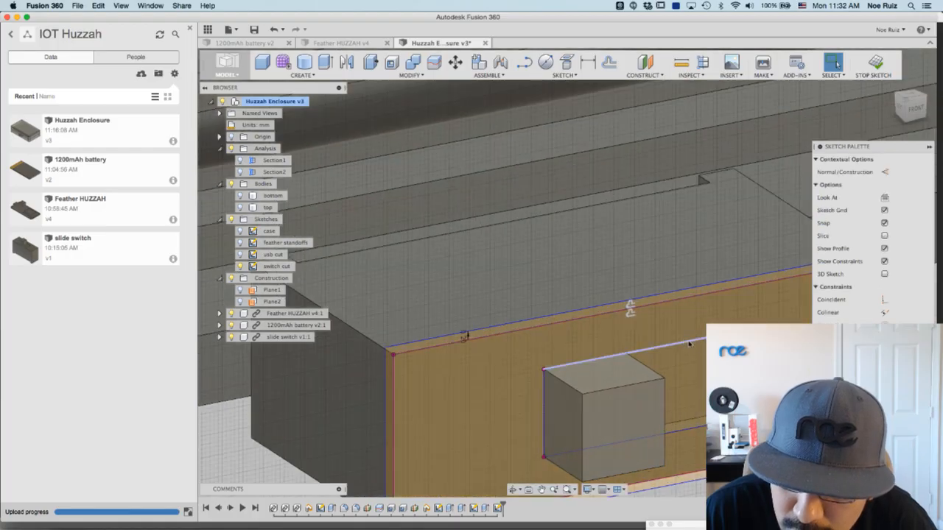
scroll(691, 324, down, 4)
click(875, 65)
scroll(804, 264, down, 3)
scroll(726, 324, up, 3)
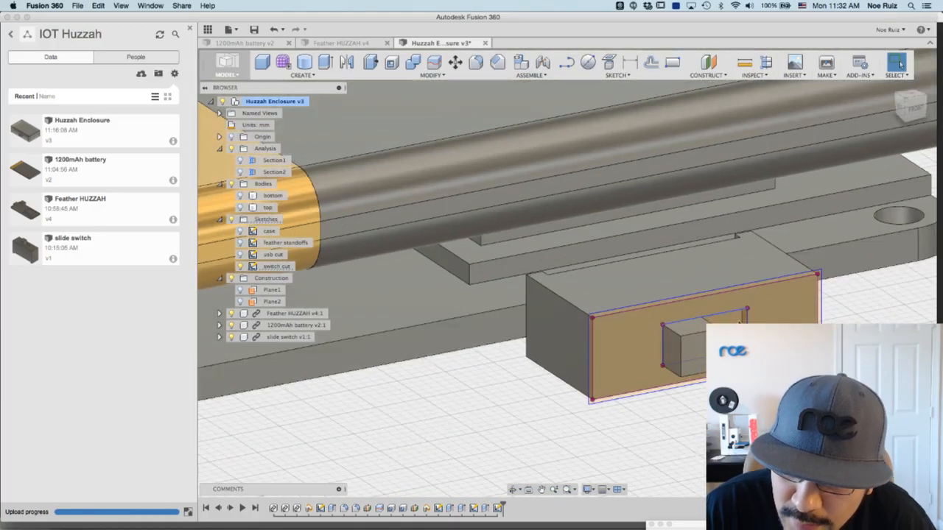
scroll(732, 357, down, 3)
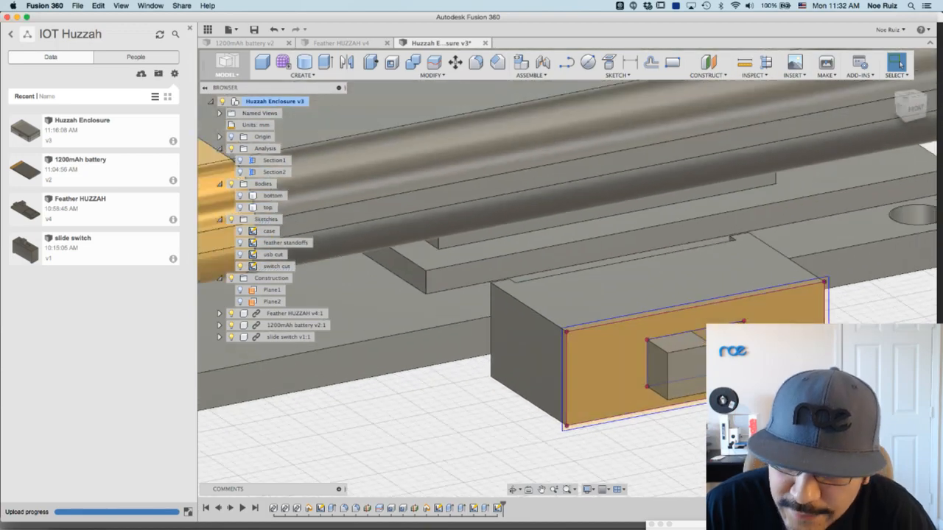
scroll(733, 343, down, 3)
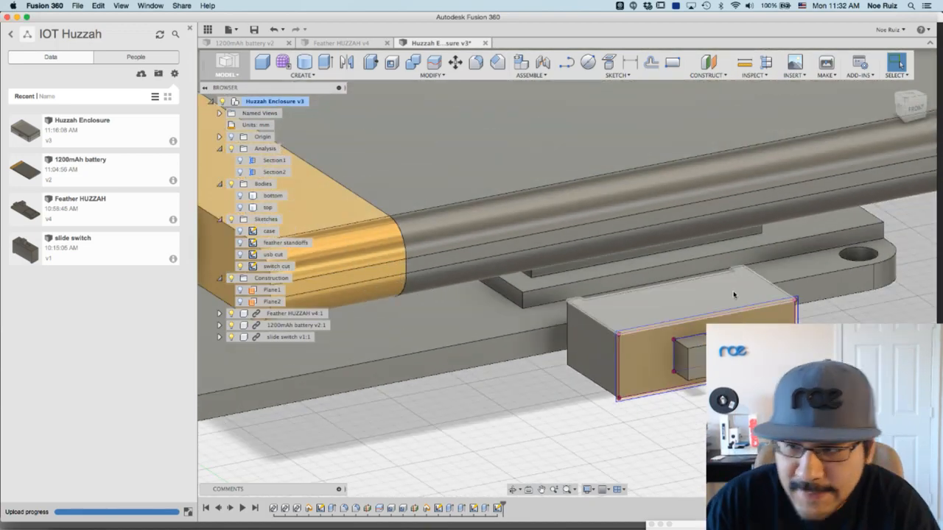
scroll(711, 310, up, 2)
scroll(710, 310, down, 2)
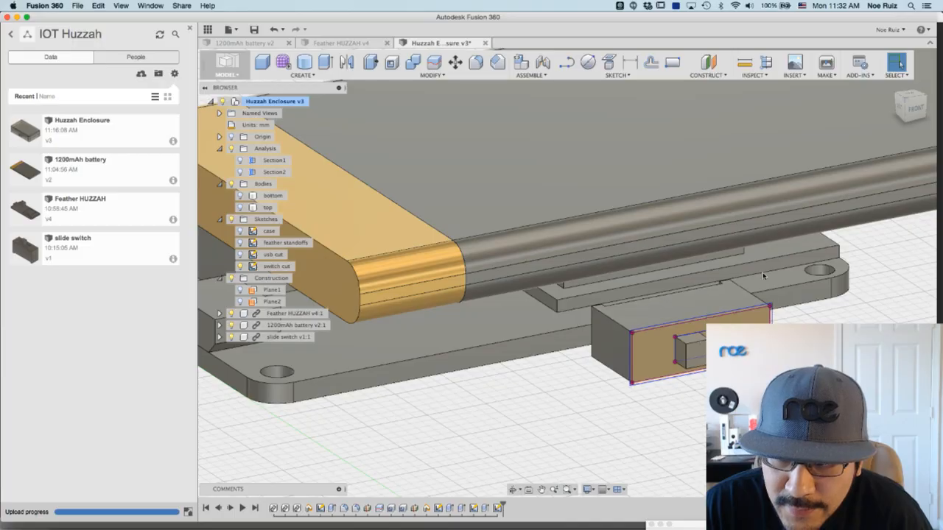
click(916, 108)
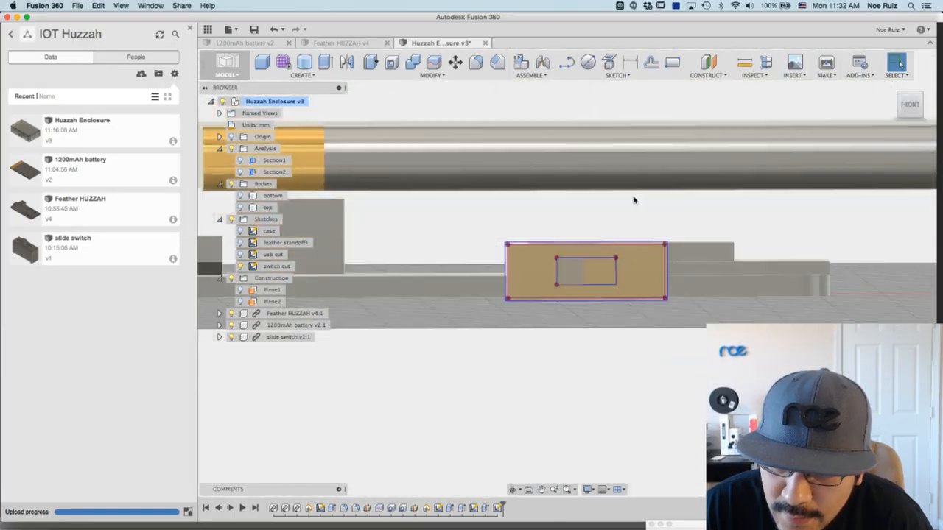
scroll(498, 274, up, 2)
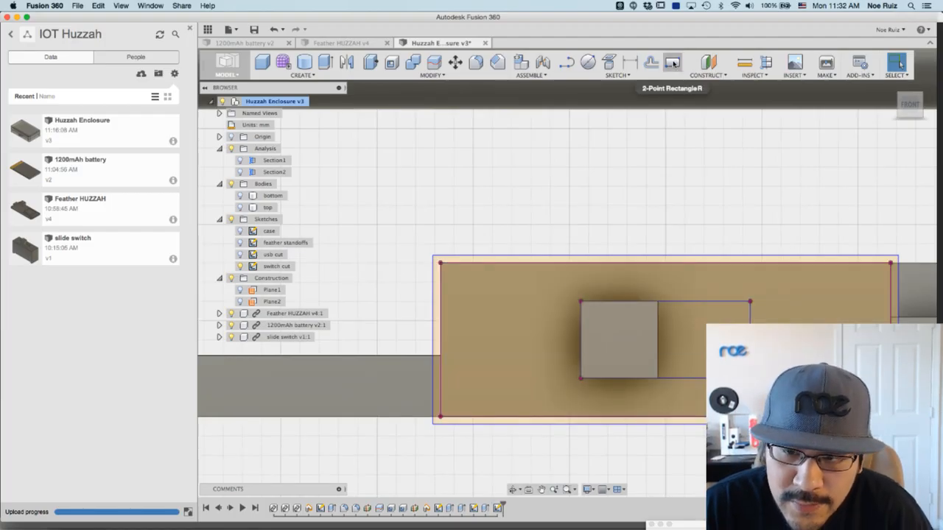
- Reopen the "switch cut" sketch, offset the switch's front face outline outward by 1.2 mm, and finish the sketch
double_click(256, 265)
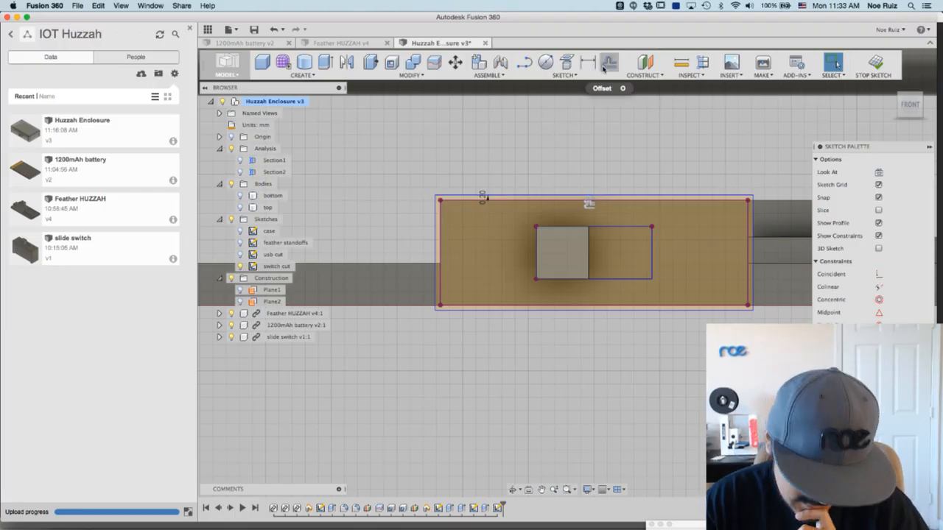
click(608, 63)
scroll(514, 202, up, 3)
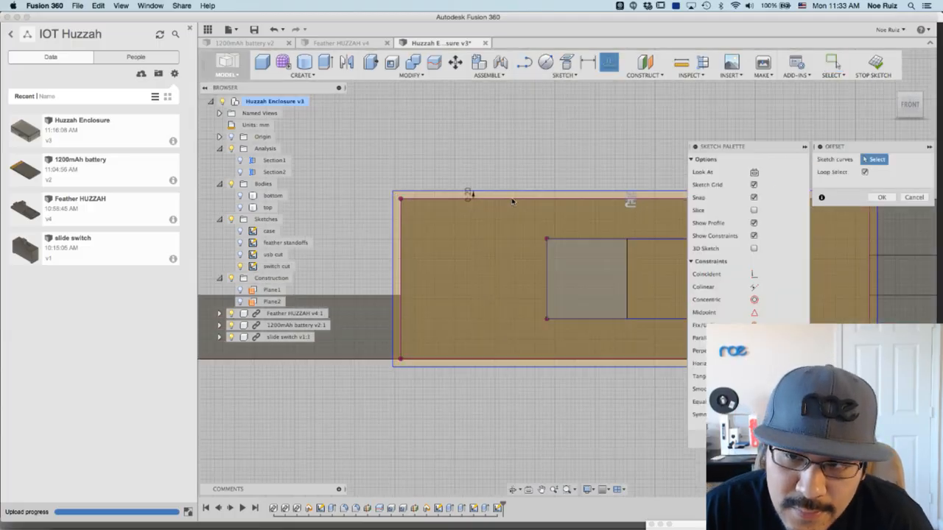
click(513, 198)
drag(506, 165, 493, 150)
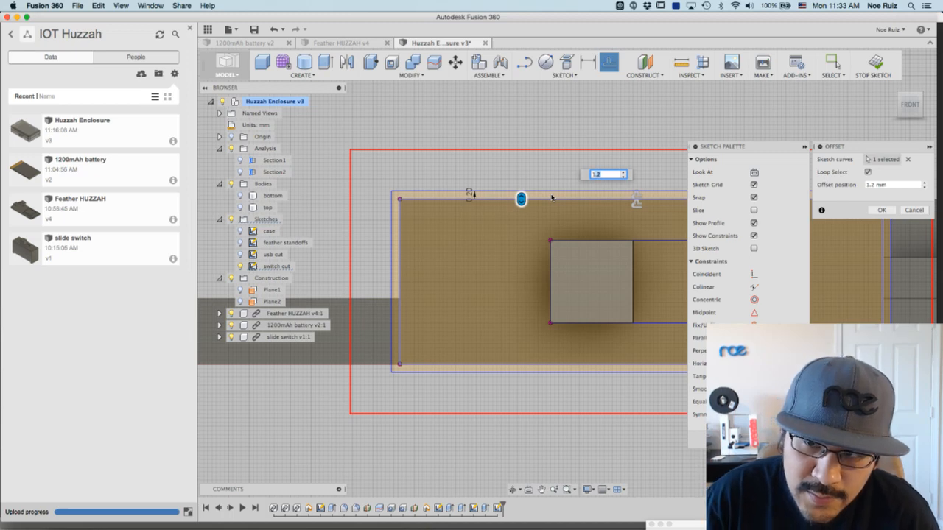
key(Return)
scroll(551, 198, down, 4)
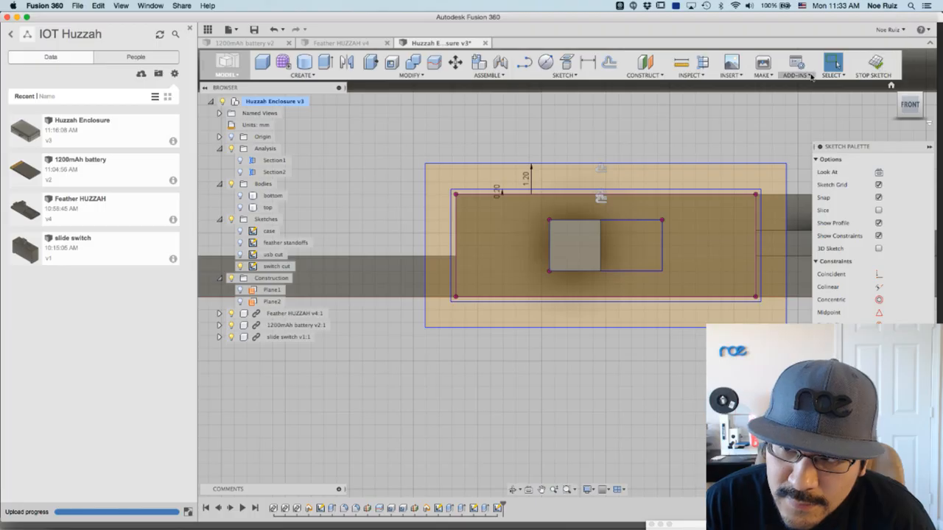
click(875, 67)
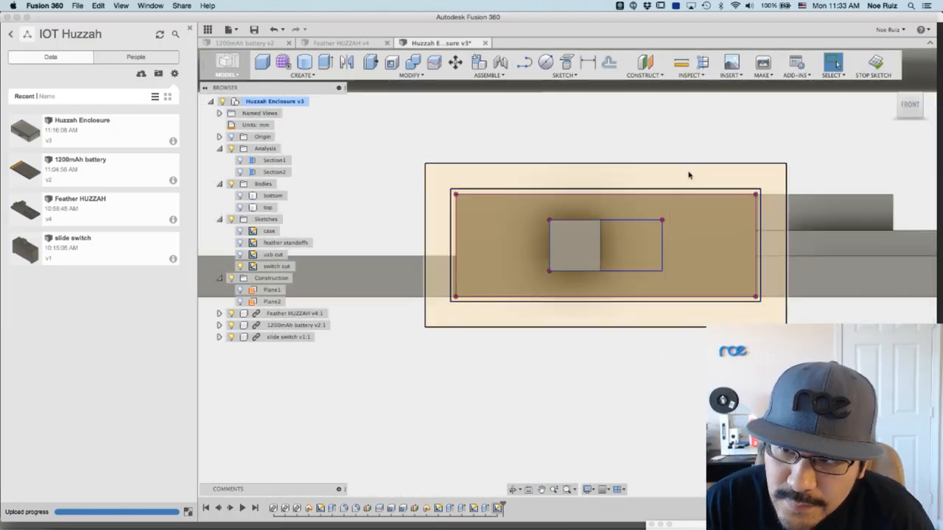
- Show the bottom body and extrude the switch's actuator slot profile as a cut up to the outer face of its wall
scroll(593, 199, up, 5)
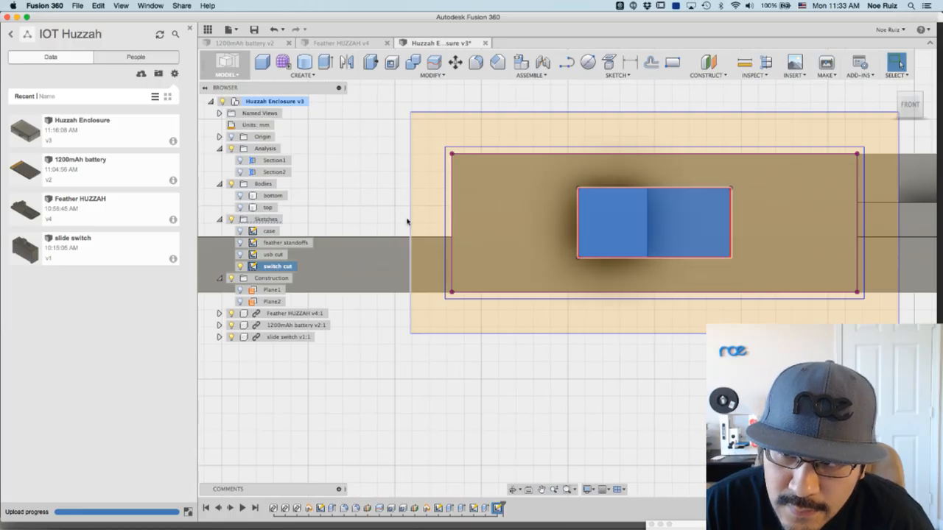
scroll(398, 206, down, 2)
scroll(387, 199, down, 3)
shift+middle_drag(386, 198, 411, 204)
click(704, 275)
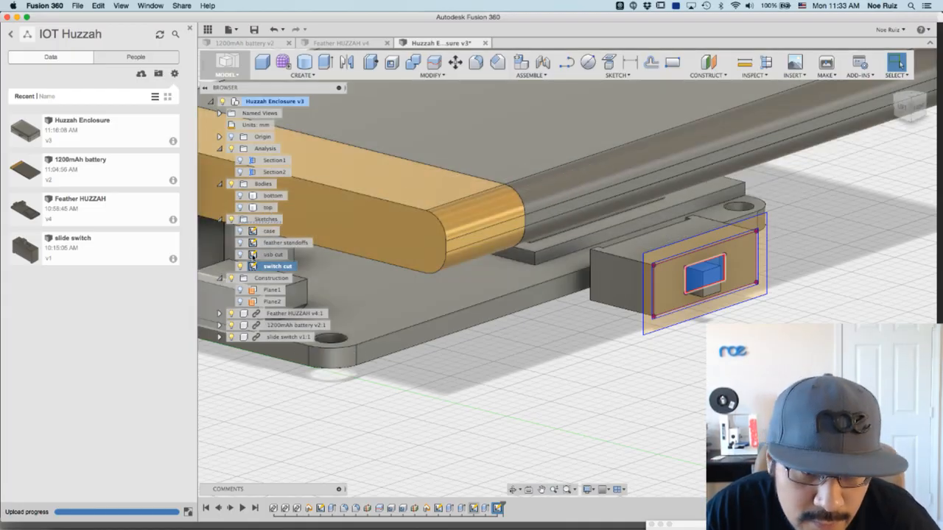
super+click(252, 230)
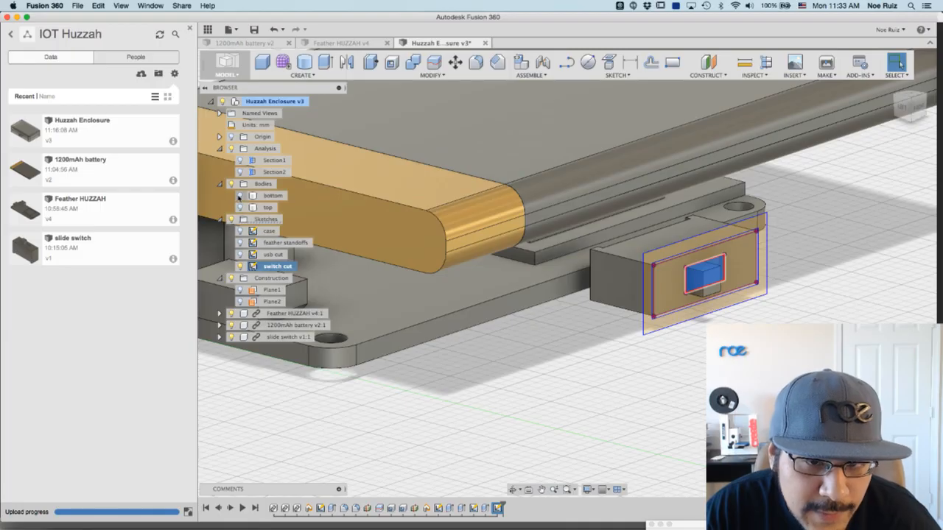
click(238, 197)
key(e)
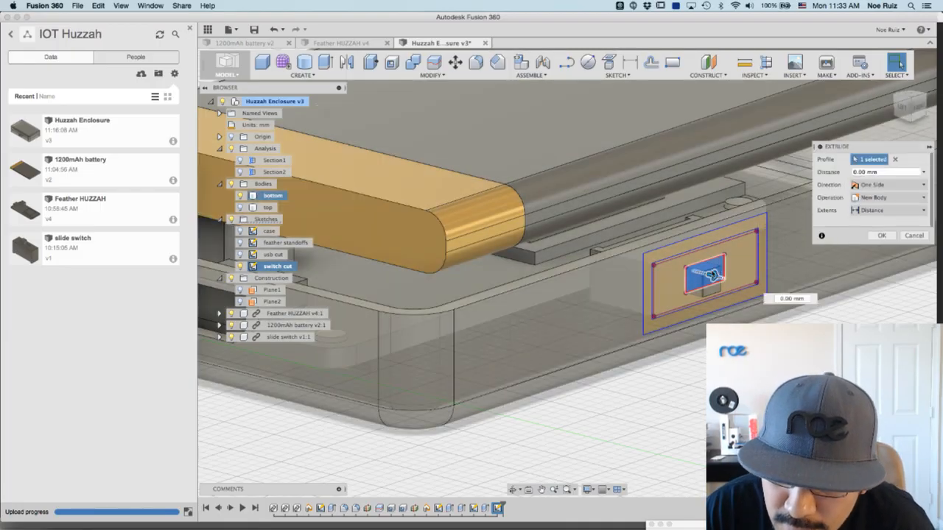
drag(712, 274, 763, 286)
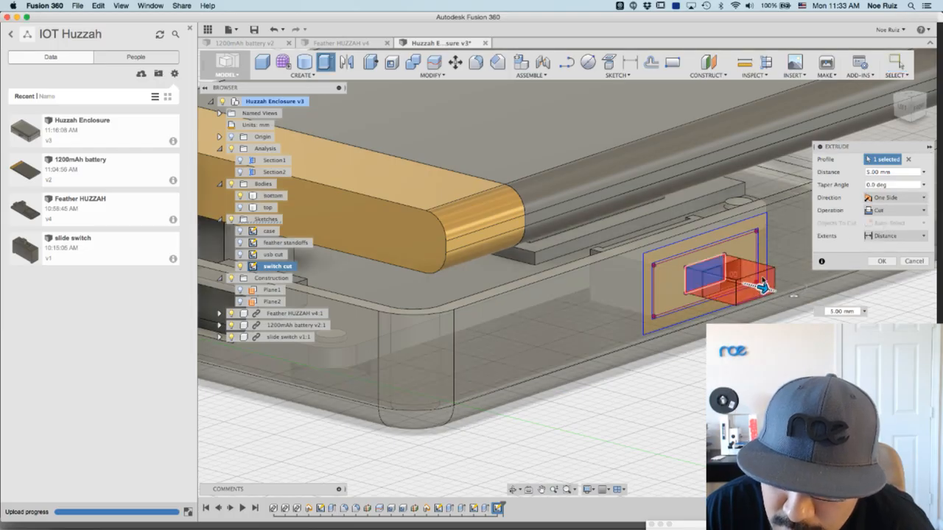
click(892, 235)
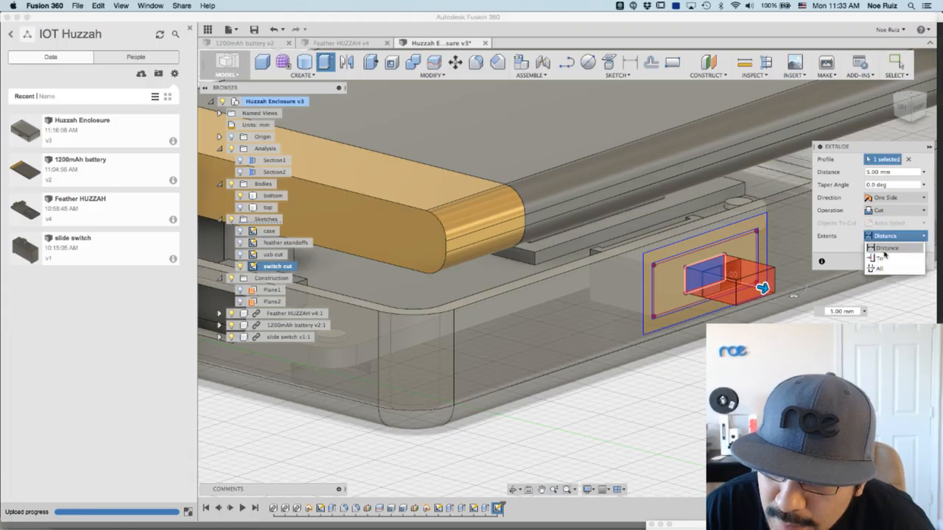
click(884, 260)
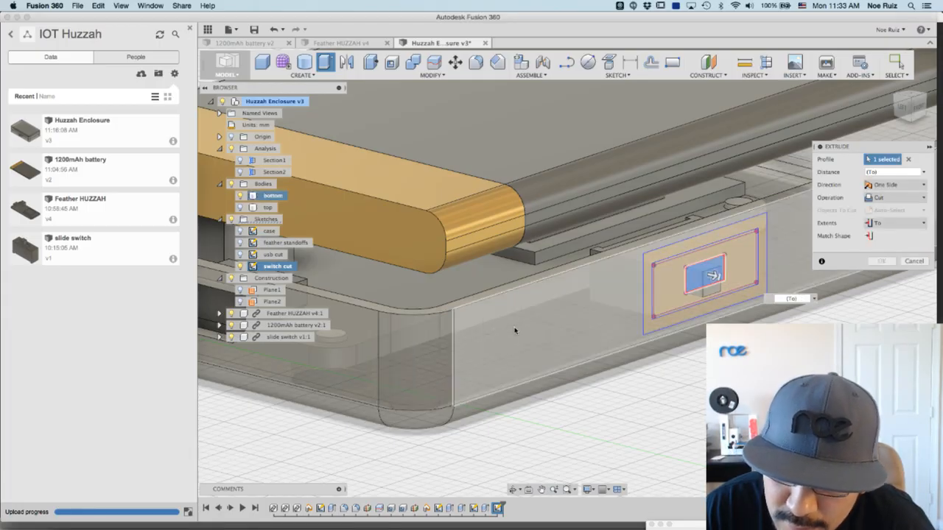
click(513, 331)
click(885, 277)
- Examine the actuator slot cut in the enclosure's wall from the front and at an angle
scroll(832, 318, down, 3)
shift+middle_drag(833, 318, 685, 281)
scroll(612, 265, up, 6)
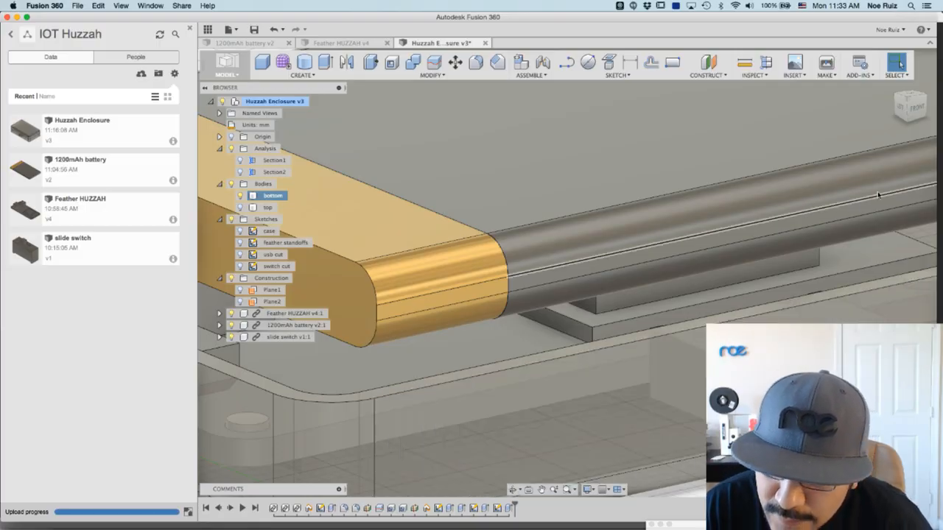
click(918, 112)
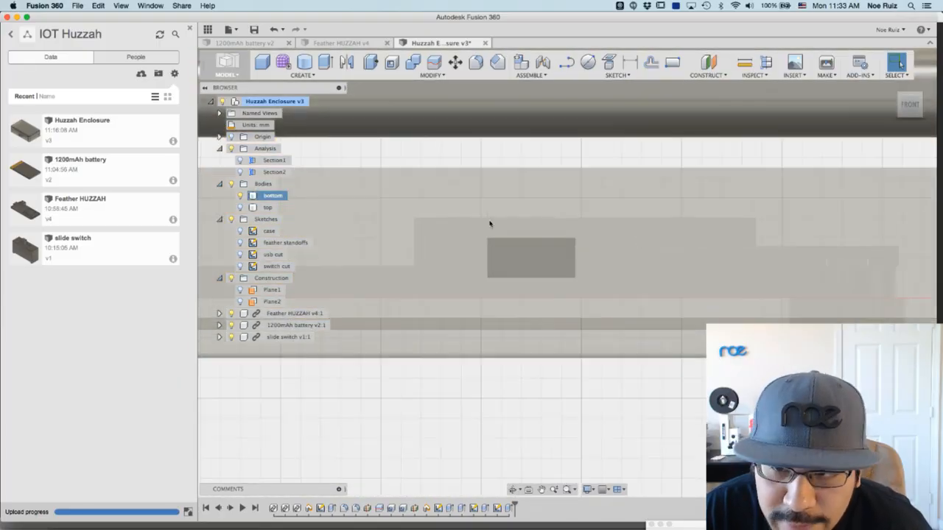
scroll(570, 388, down, 6)
middle_drag(526, 195, 550, 130)
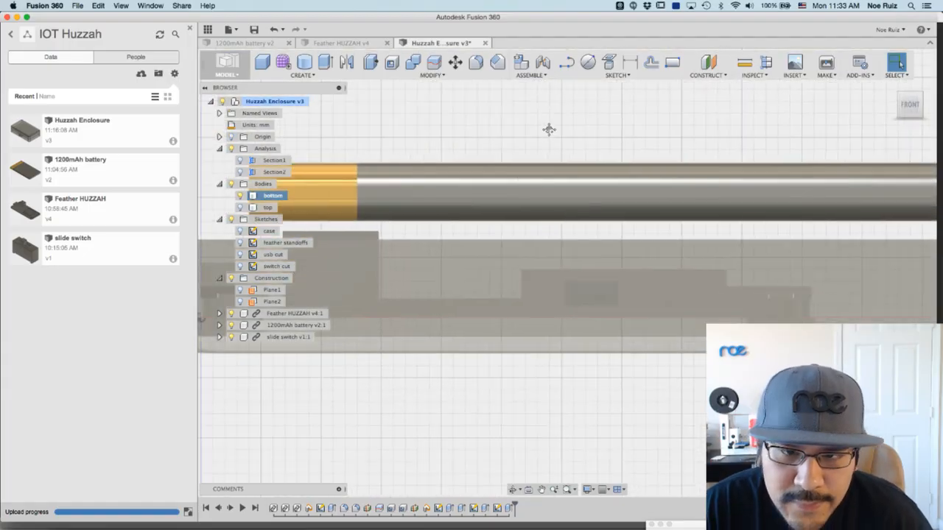
shift+middle_drag(556, 260, 646, 383)
scroll(648, 386, up, 3)
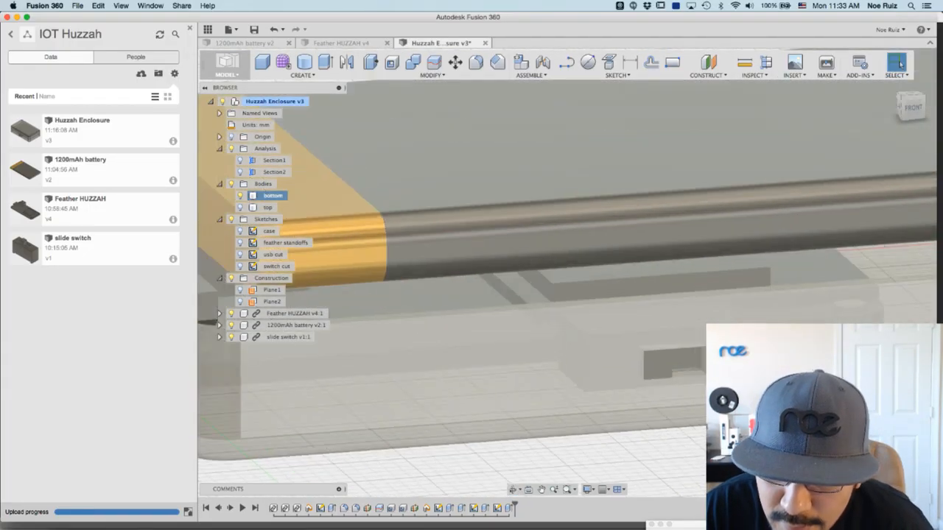
- Sketch on the wall's outer face, offsetting the actuator slot outline outward by 0.4 mm, and finish the sketch
click(672, 63)
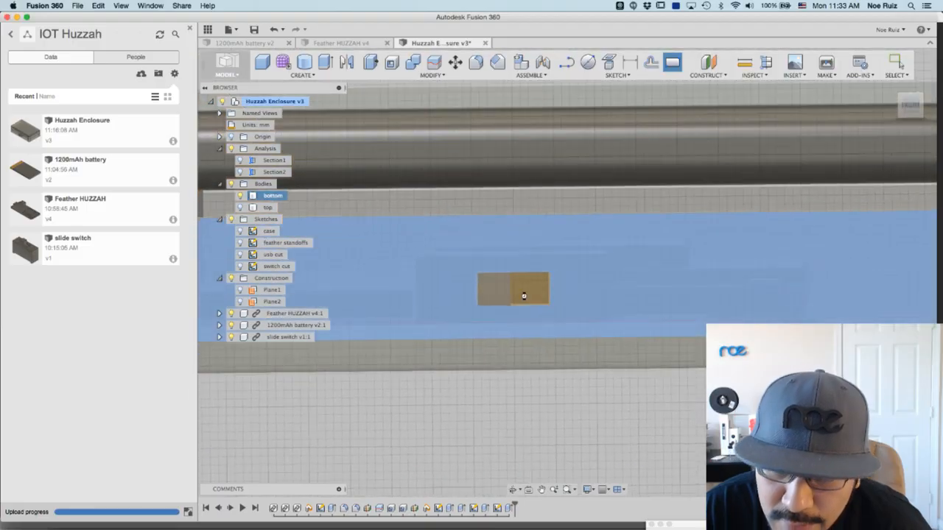
click(522, 295)
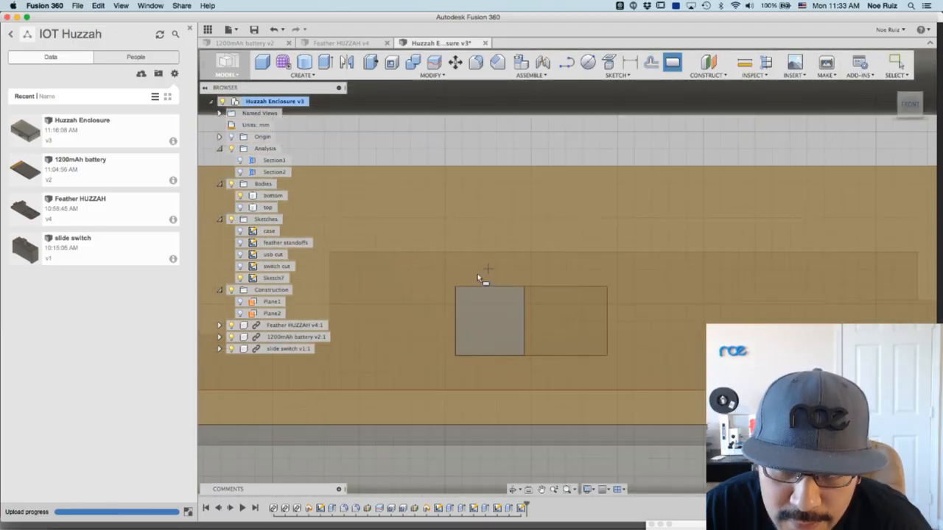
key(o)
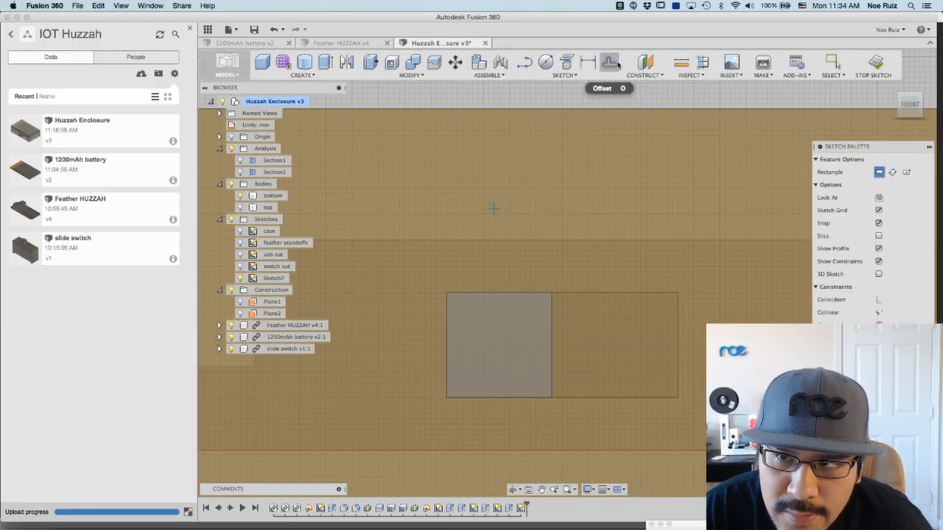
click(641, 293)
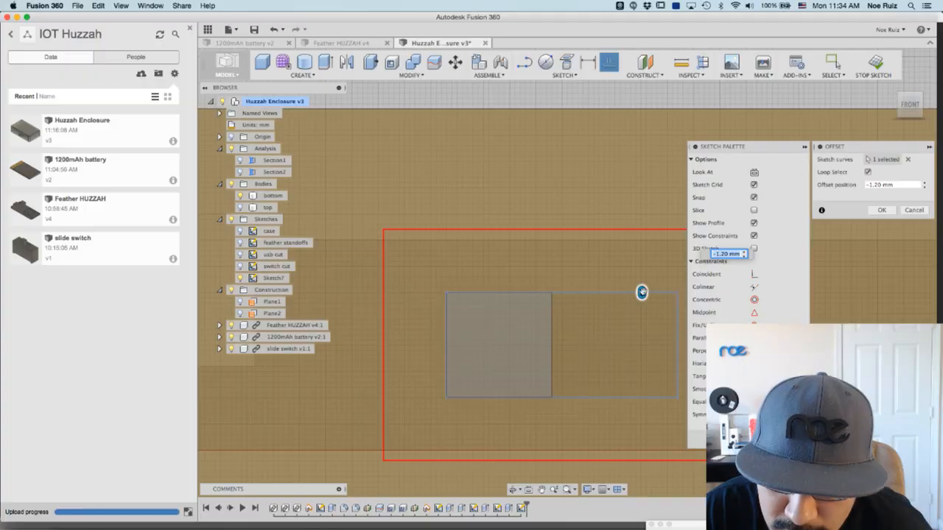
drag(641, 293, 658, 333)
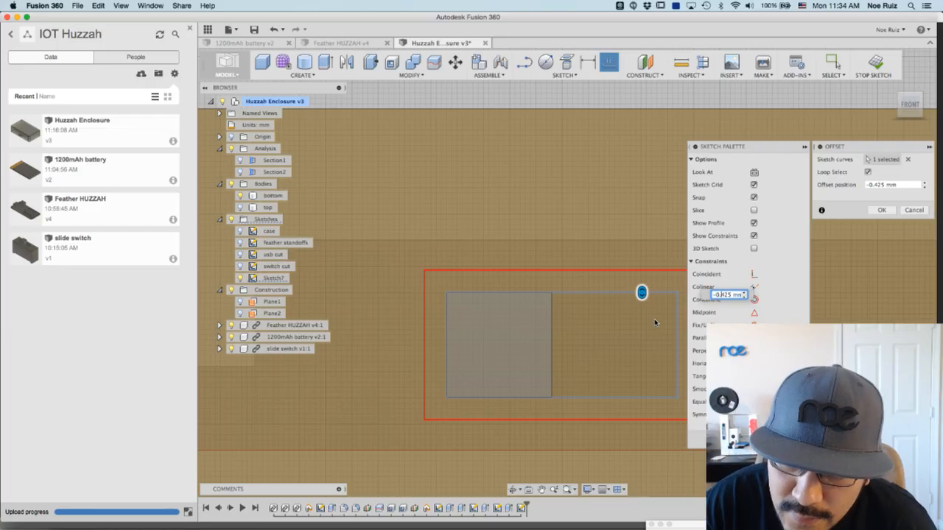
key(Return)
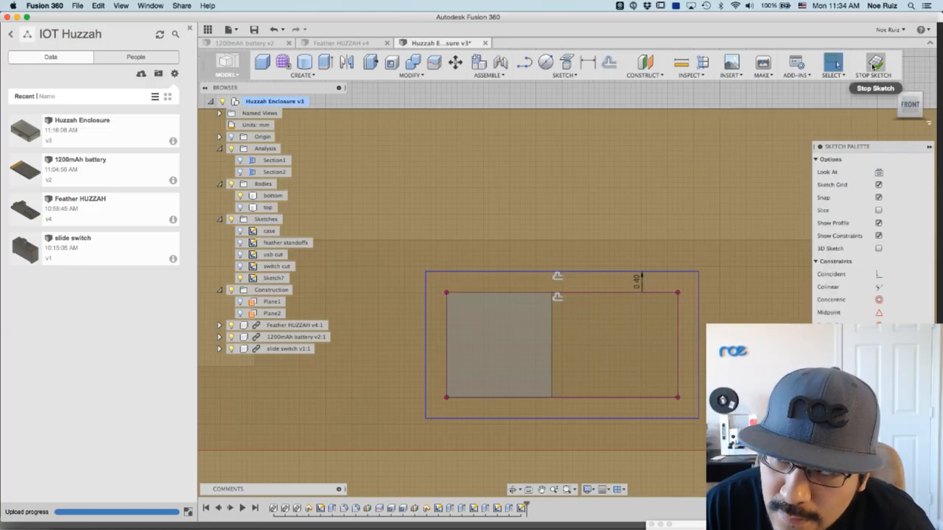
click(874, 63)
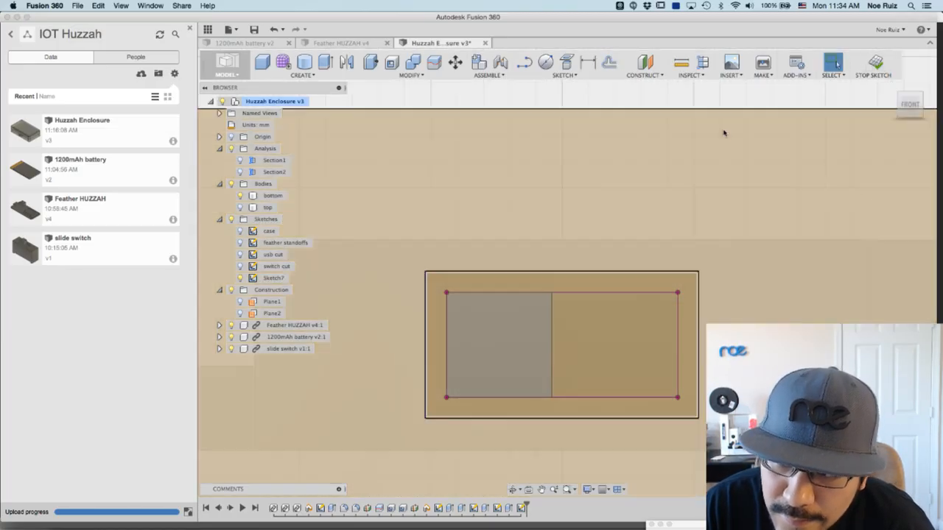
- Extrude the frame profile between the slot and its 0.4 mm offset 2 mm into the wall as a cut
scroll(724, 132, down, 4)
shift+middle_drag(580, 337, 606, 290)
scroll(510, 232, up, 5)
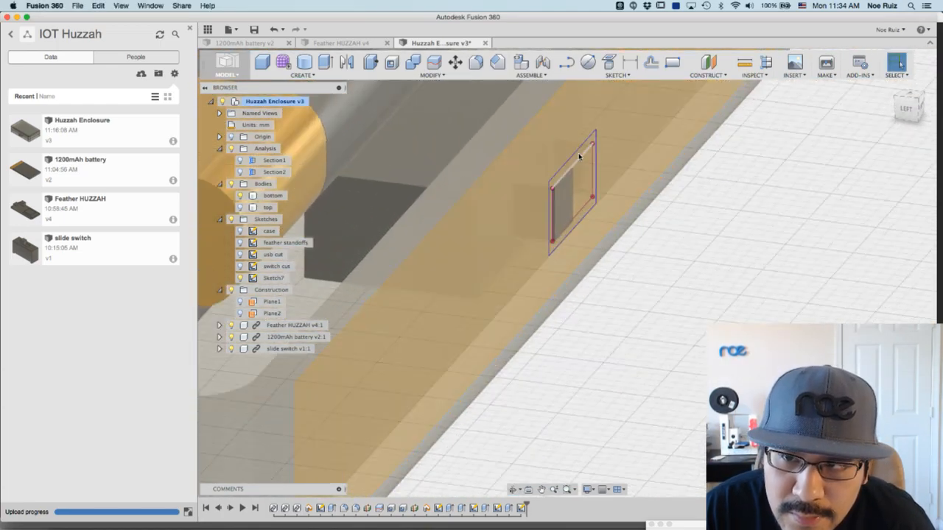
key(e)
drag(580, 166, 530, 163)
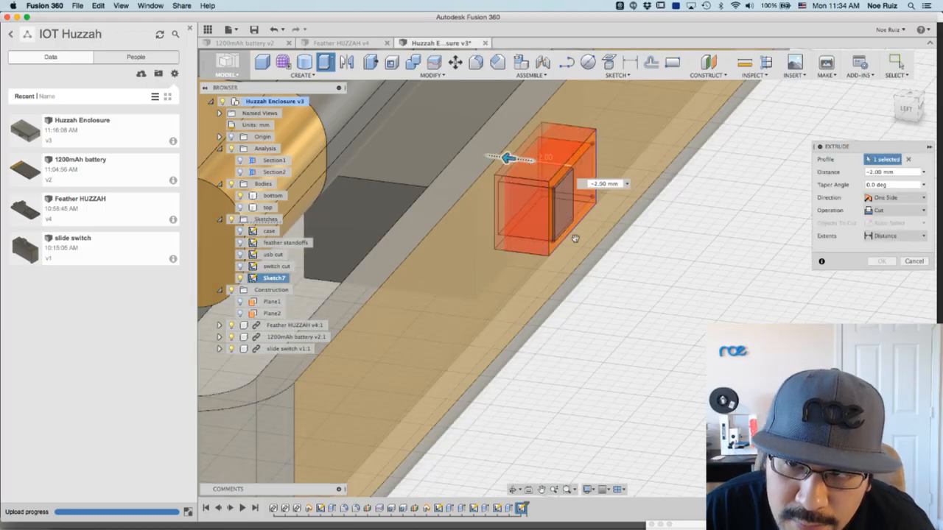
shift+middle_drag(546, 191, 543, 219)
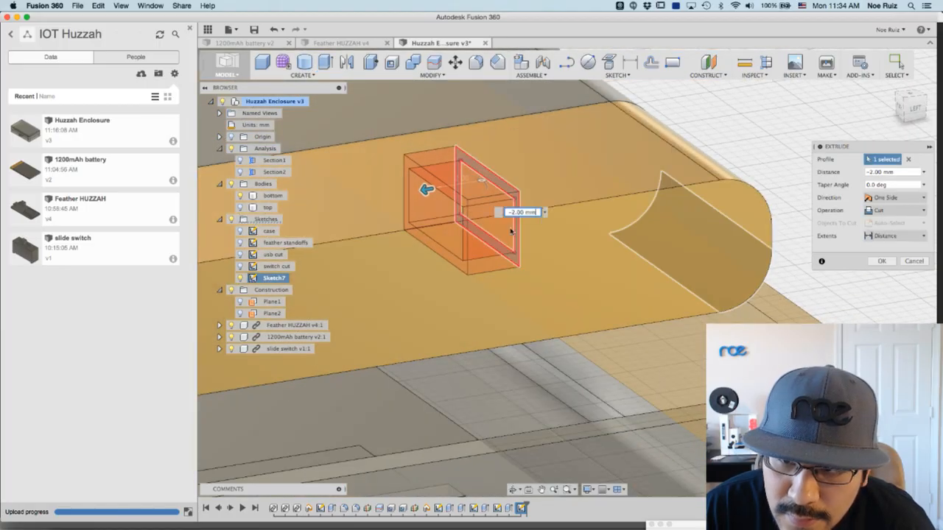
scroll(263, 164, down, 3)
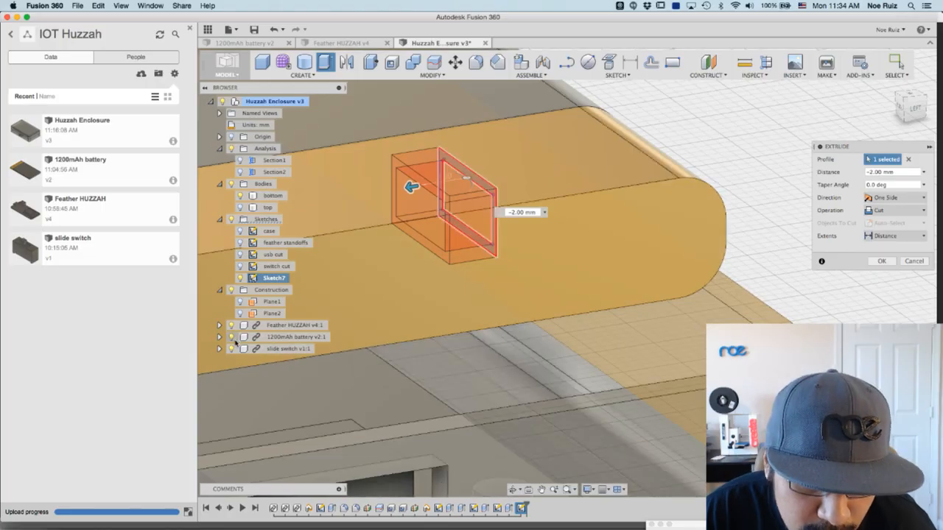
- Hide the 1200mAh battery and complete the frame cut with its extent set to the wall's inner face
click(232, 339)
click(232, 338)
click(232, 338)
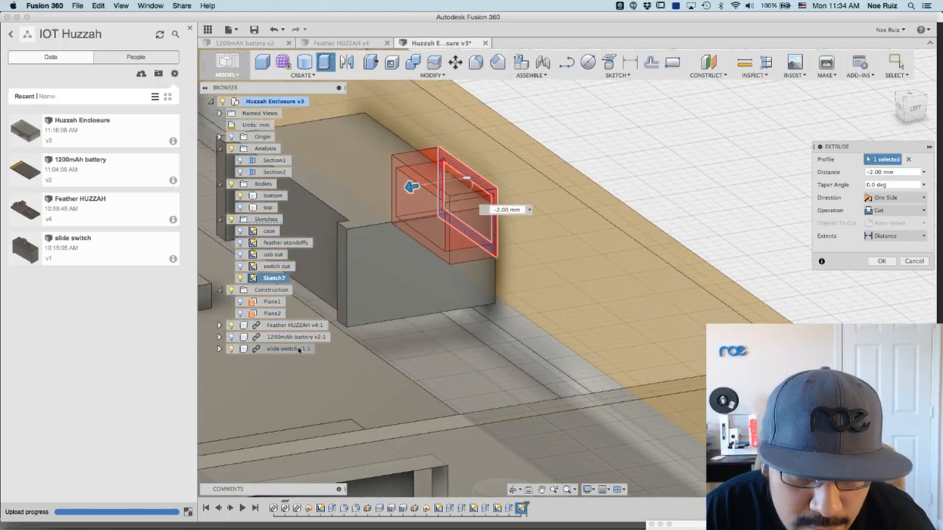
click(887, 236)
click(880, 258)
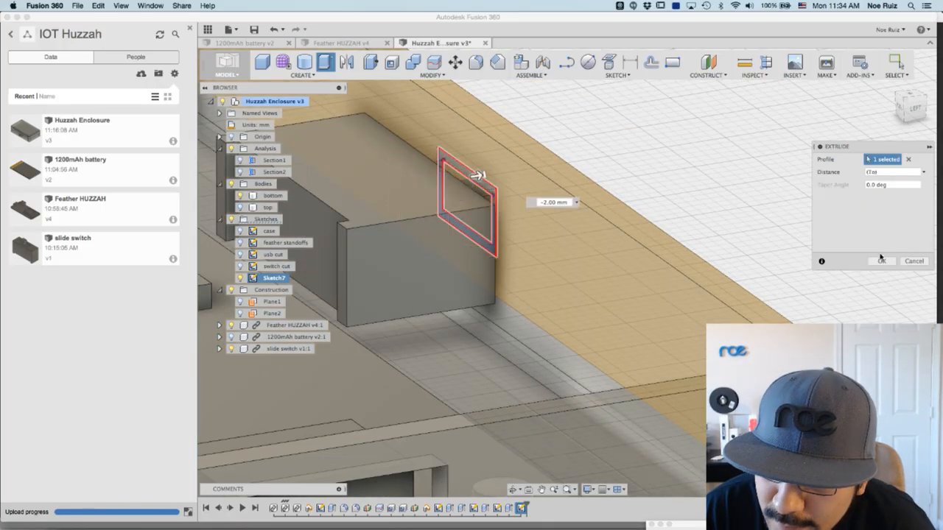
click(584, 283)
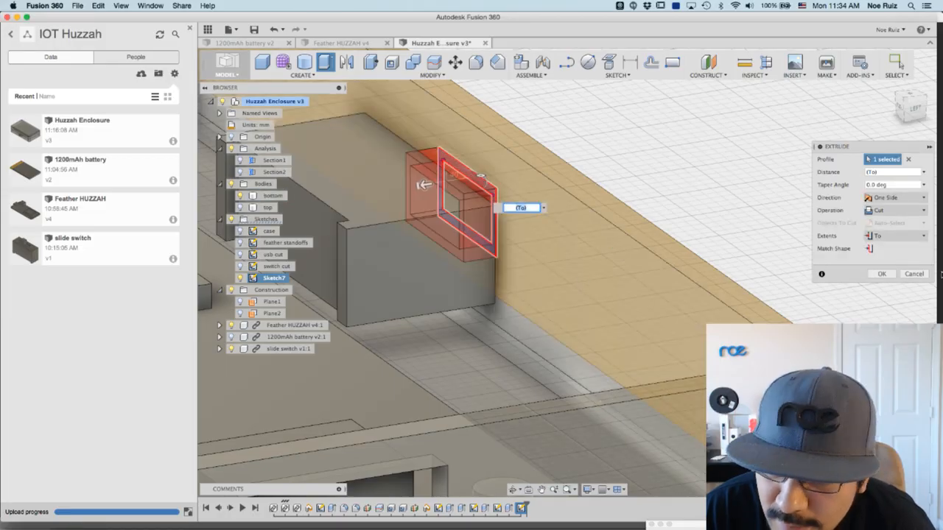
click(881, 274)
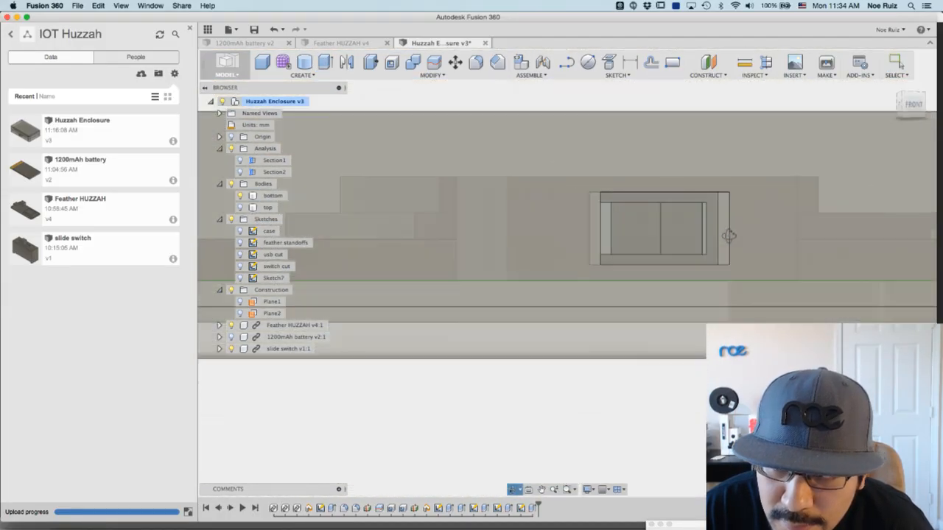
- Rename the newest sketch as "switch cut2" and clear the selection
shift+middle_drag(728, 236, 678, 269)
click(271, 278)
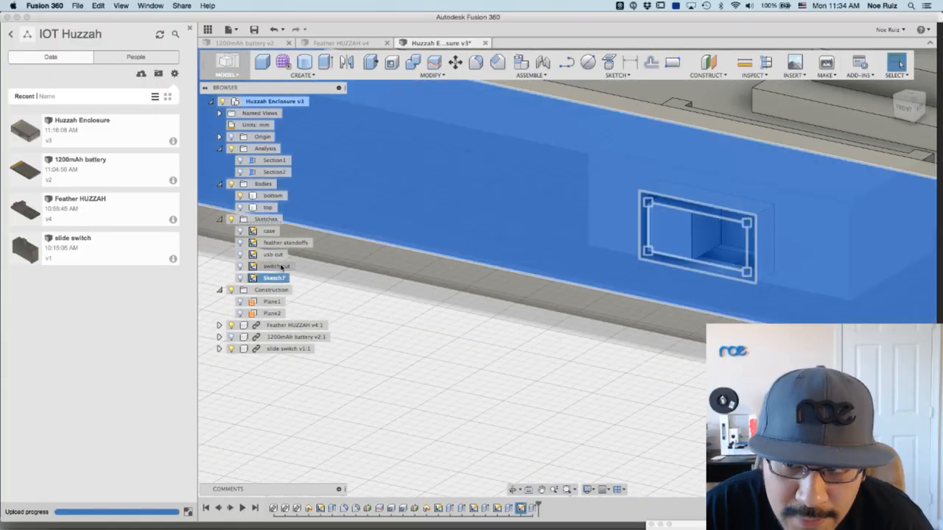
text(swit)
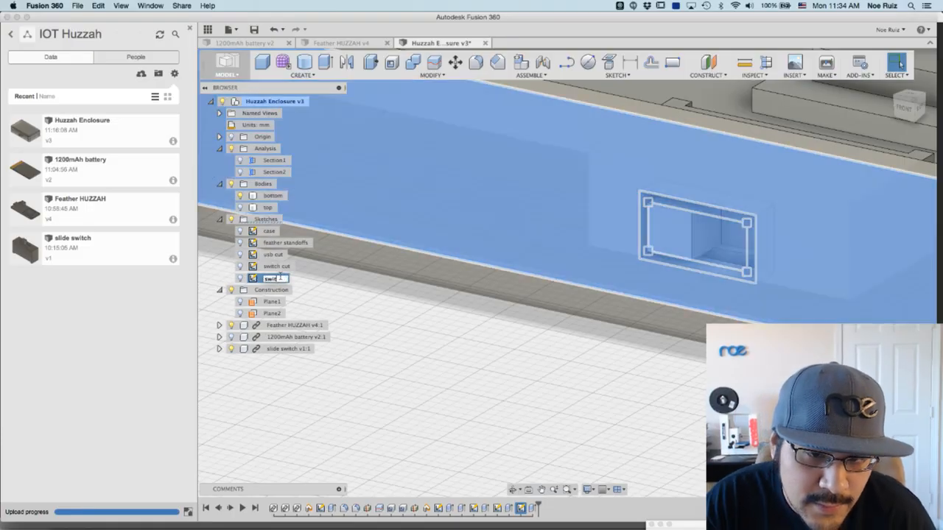
key(Return)
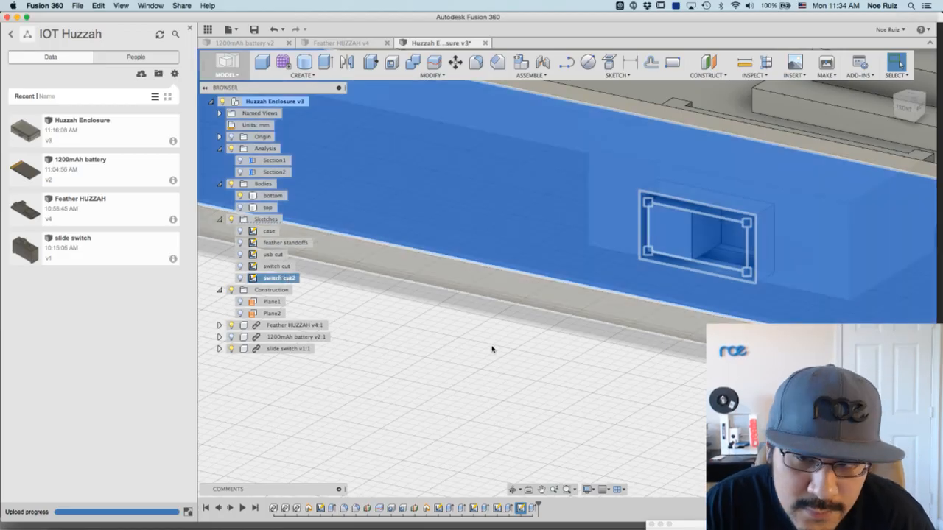
click(520, 326)
- Examine how the slide switch sits against the enclosure's inner wall, hiding the bottom body and showing it again
scroll(493, 349, down, 4)
shift+middle_drag(514, 363, 602, 410)
scroll(568, 316, up, 4)
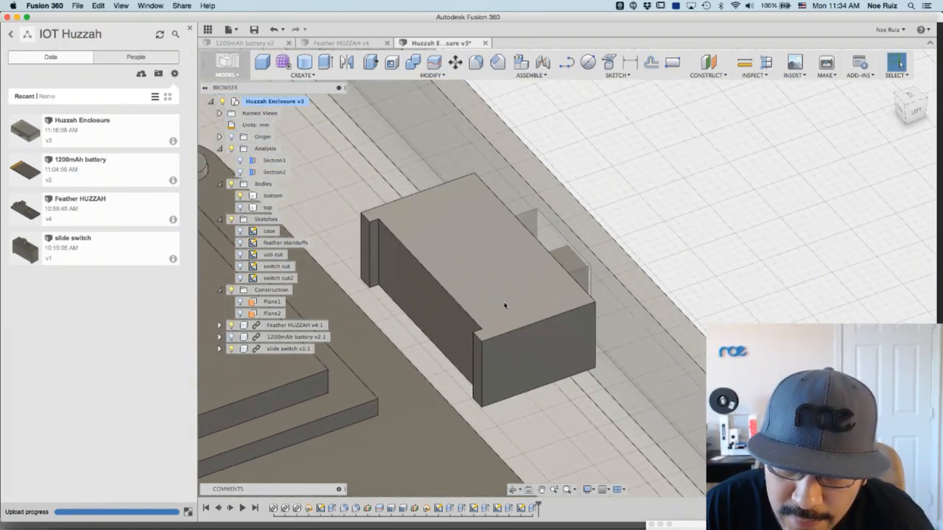
scroll(518, 367, down, 2)
shift+middle_drag(622, 435, 376, 384)
key(Escape)
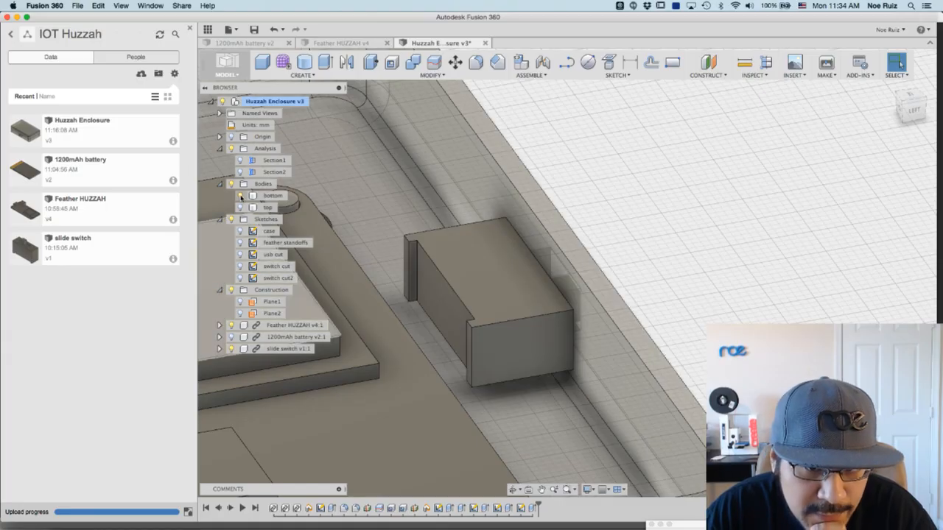
click(240, 197)
click(240, 196)
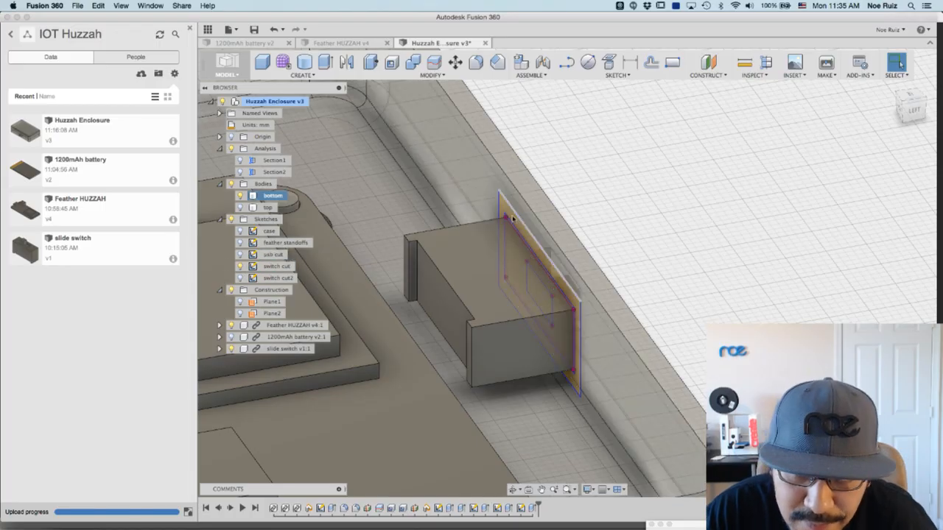
- Extrude the outer frame profile of the "switch cut" sketch -4 mm around the slide switch as a new body
scroll(512, 214, up, 3)
click(517, 269)
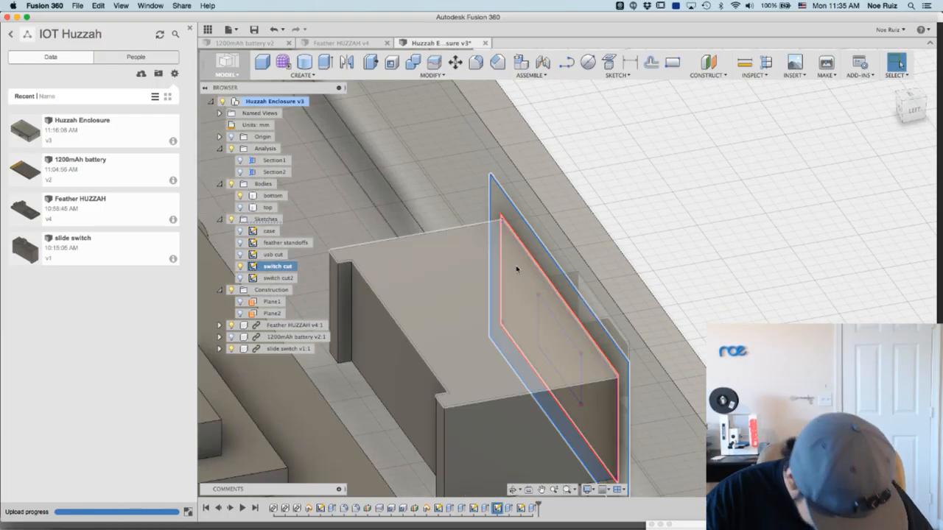
key(e)
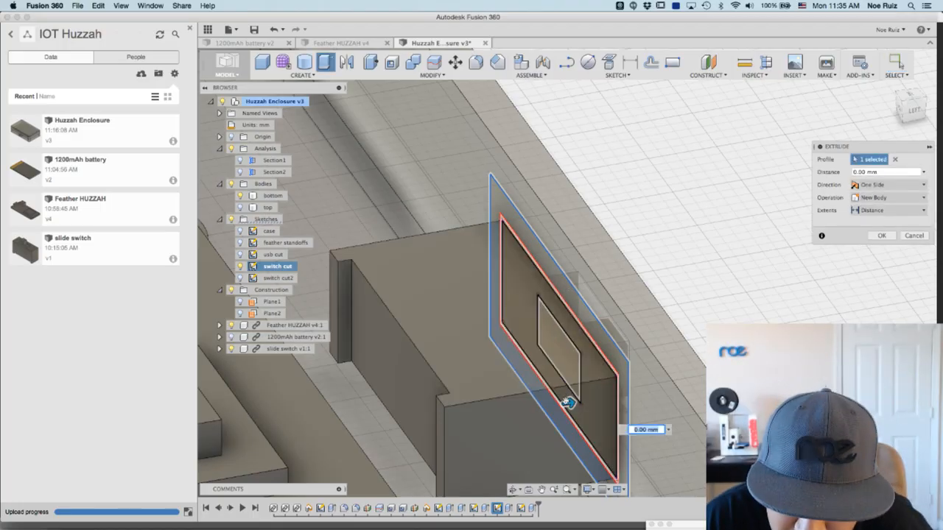
drag(570, 403, 460, 419)
scroll(457, 420, down, 3)
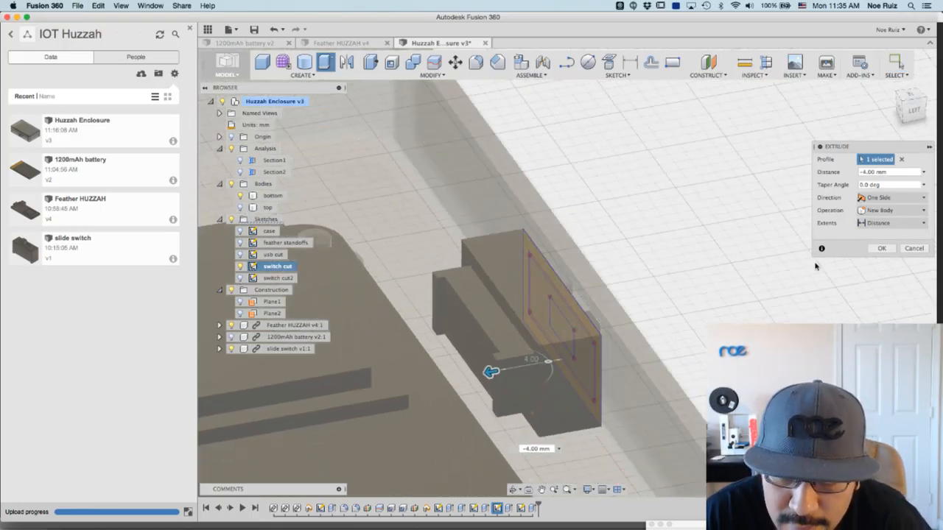
shift+middle_drag(689, 339, 796, 304)
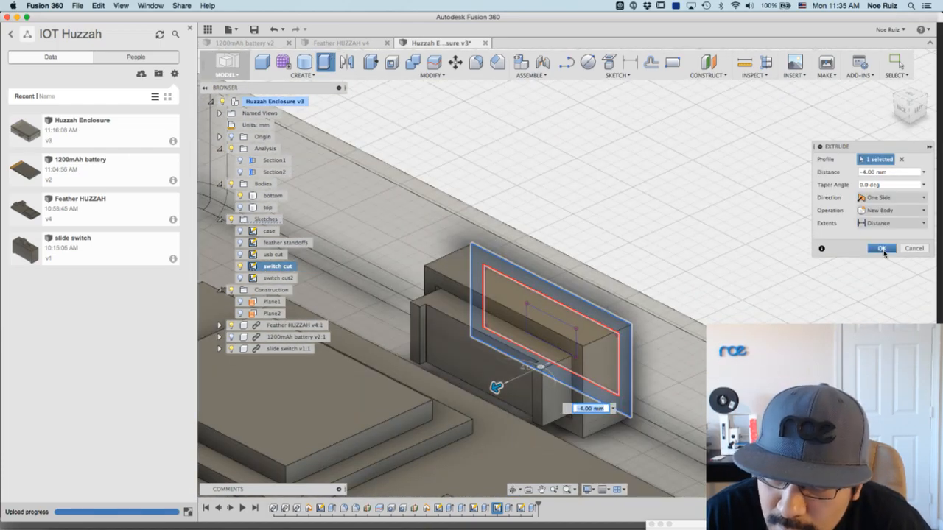
click(882, 249)
- Check from the side how the new switch holder meets the enclosure floor and hide the "switch cut" sketch
shift+middle_drag(774, 263, 819, 280)
click(913, 103)
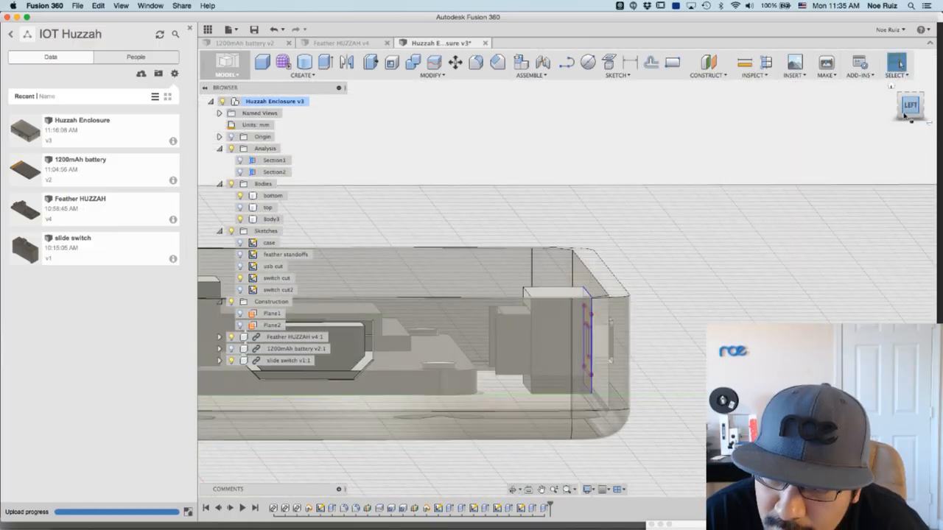
scroll(597, 434, up, 5)
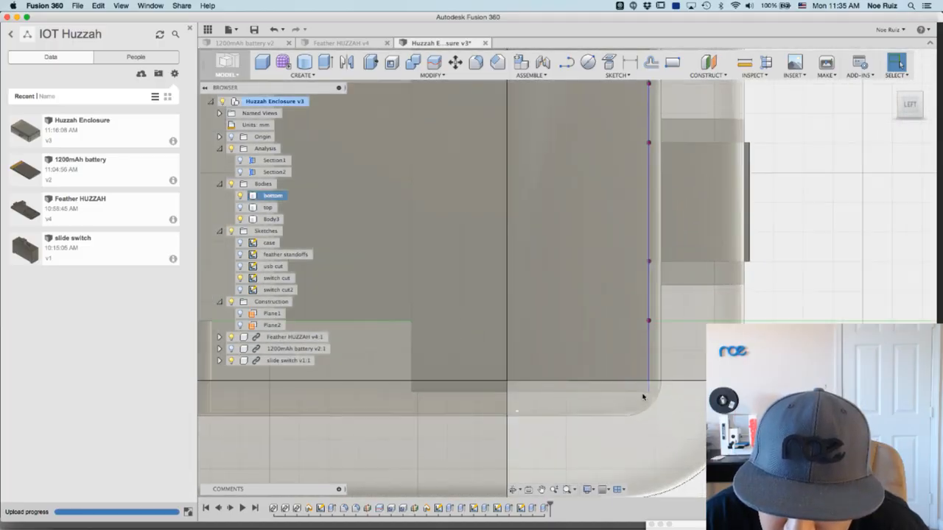
scroll(555, 404, down, 2)
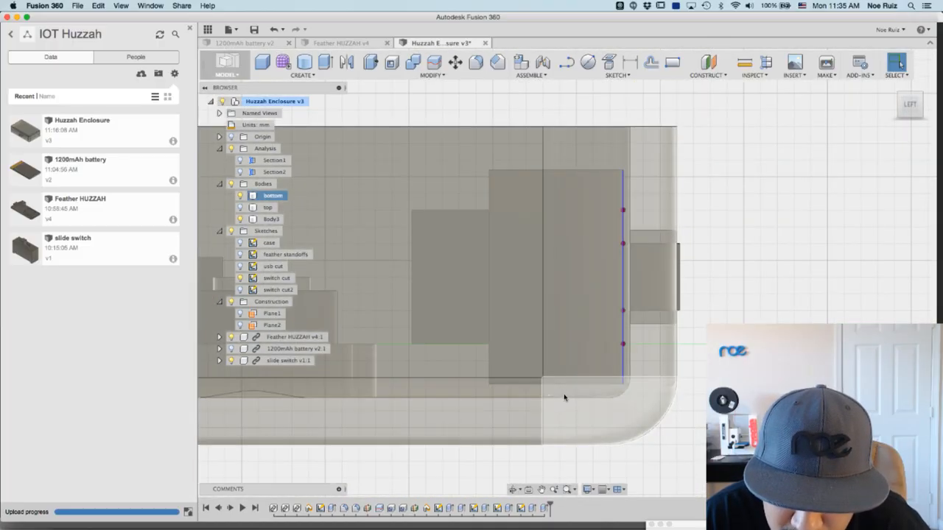
scroll(566, 390, down, 4)
scroll(562, 383, up, 3)
mouse_move(562, 383)
middle_down()
mouse_move(638, 384)
mouse_move(589, 397)
mouse_move(672, 451)
middle_up()
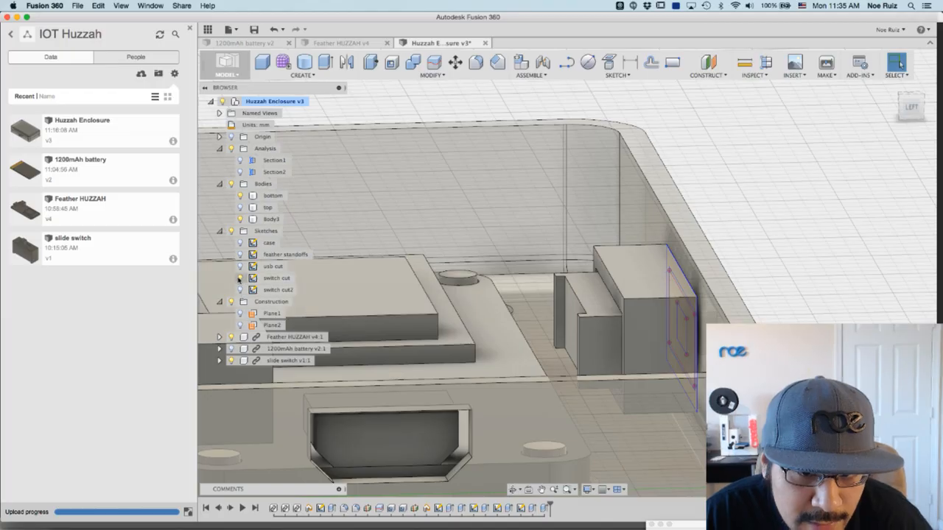
click(240, 279)
- Edit the captured position so the slide switch component moves -0.5 mm in Y, and finish the position edit
scroll(810, 286, down, 3)
click(908, 117)
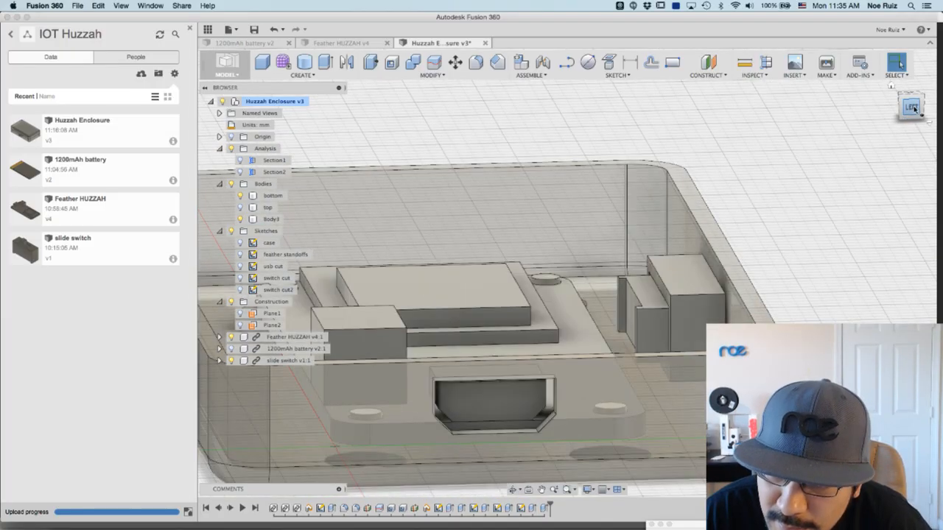
scroll(693, 332, up, 2)
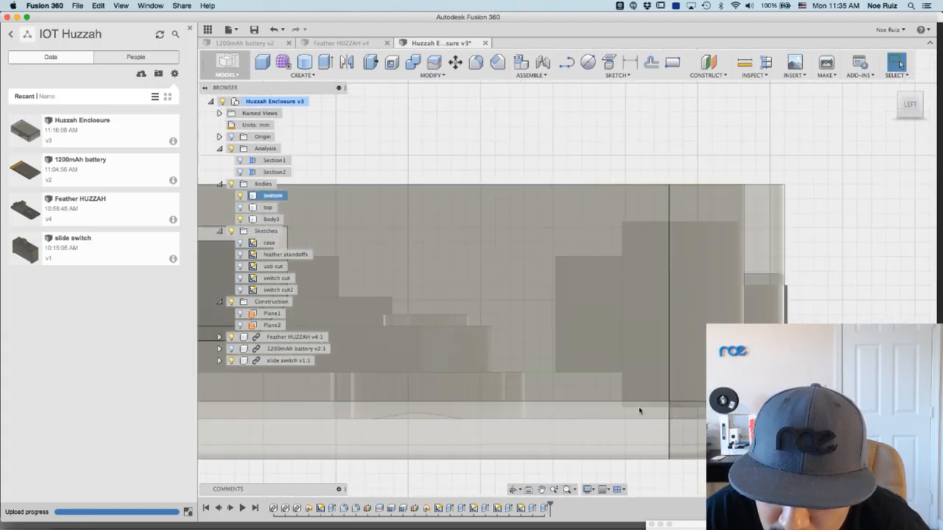
scroll(640, 410, down, 4)
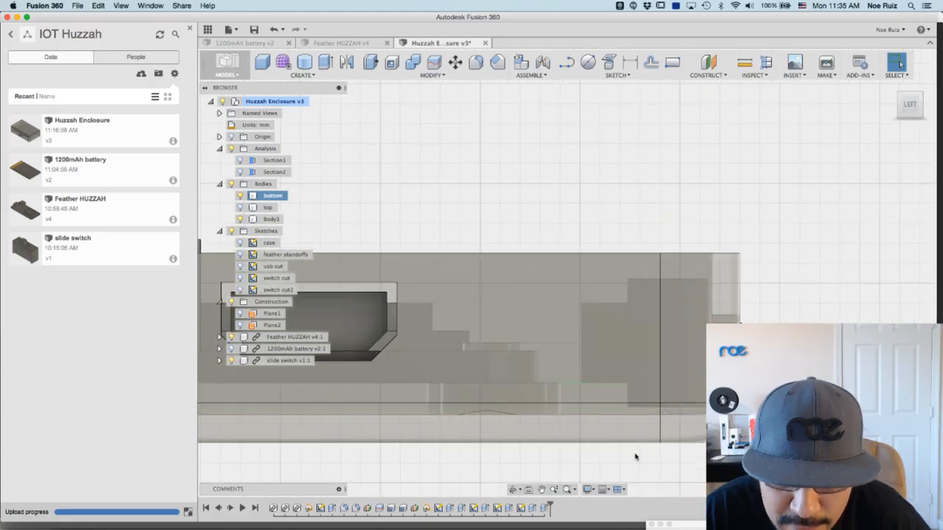
mouse_move(549, 504)
mouse_down()
mouse_move(425, 504)
mouse_move(560, 512)
mouse_up()
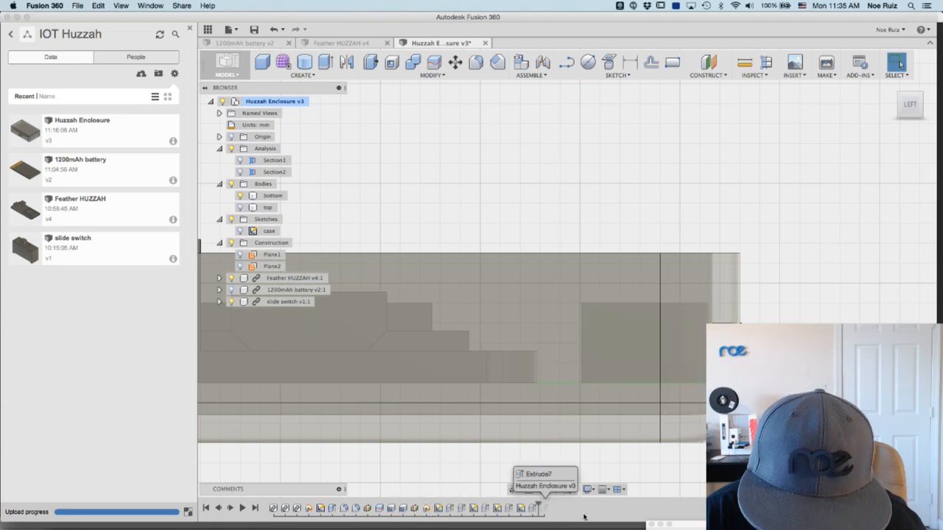
double_click(426, 510)
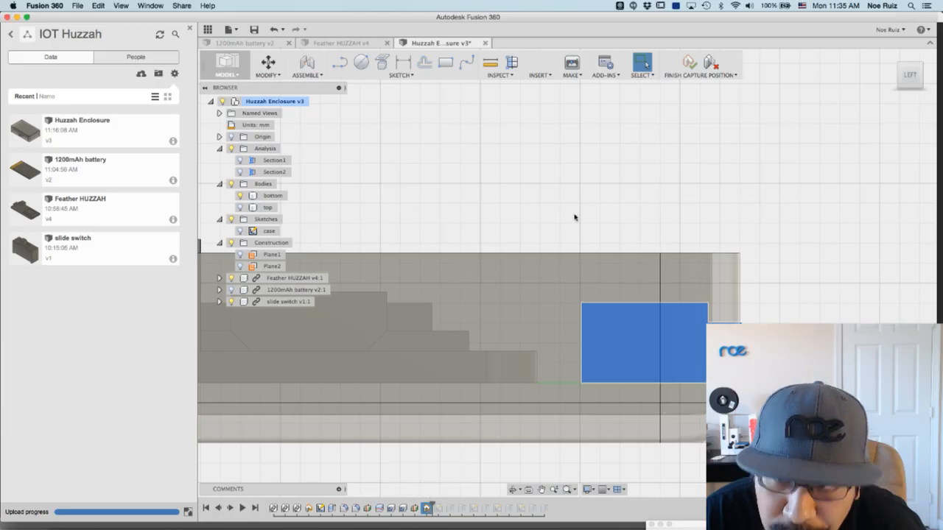
click(268, 61)
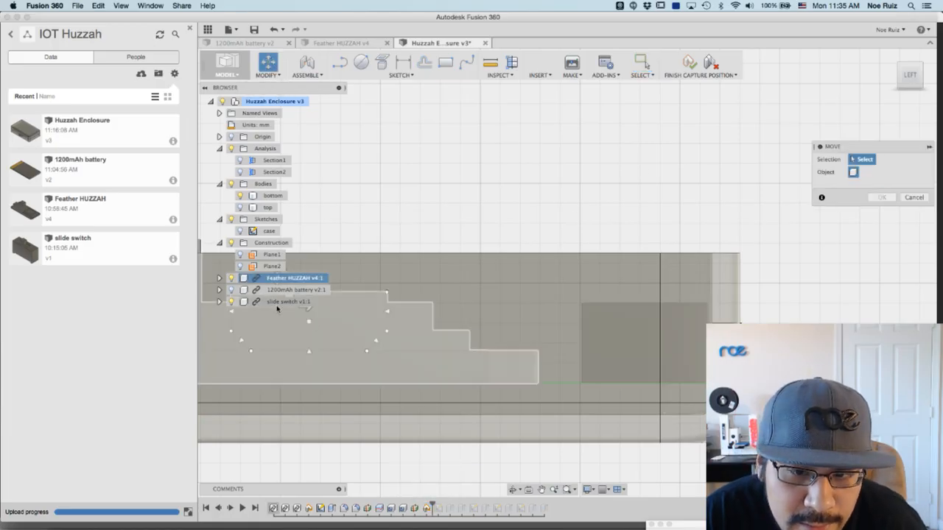
click(308, 302)
scroll(659, 328, up, 2)
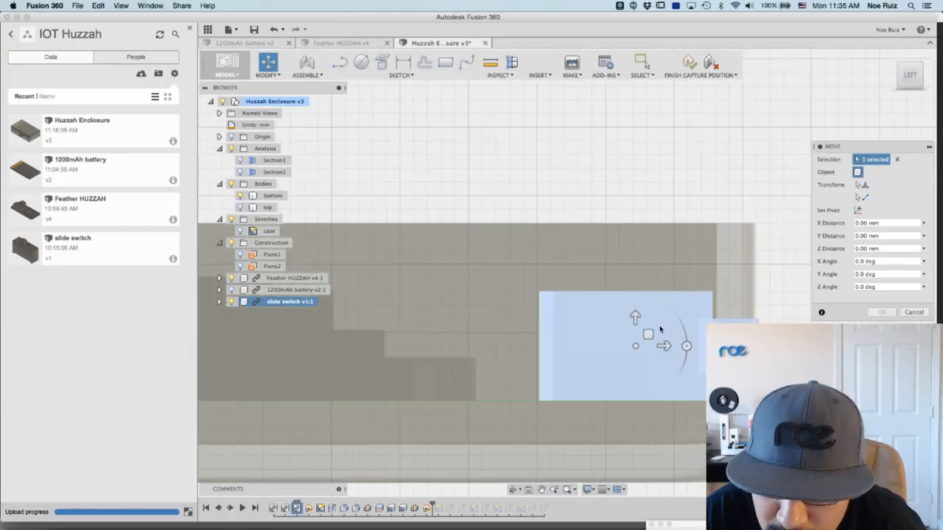
click(635, 318)
drag(632, 318, 632, 330)
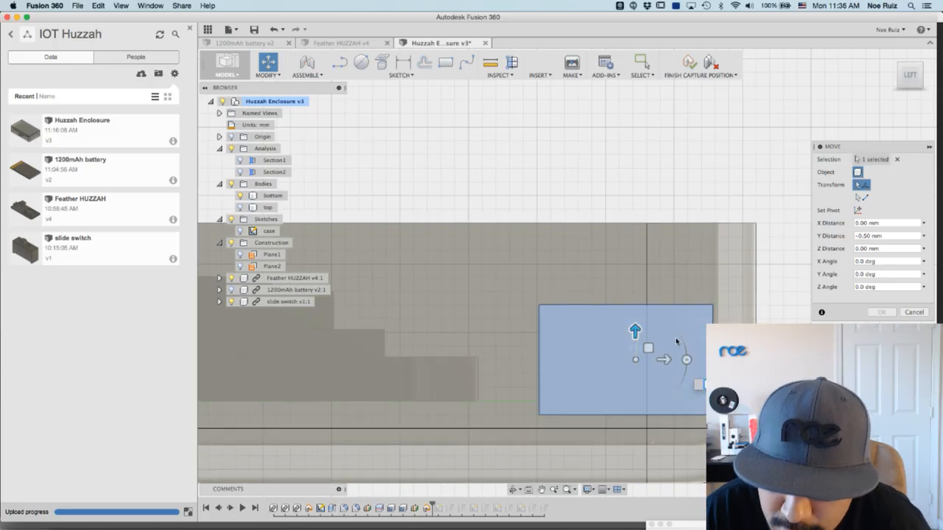
click(883, 312)
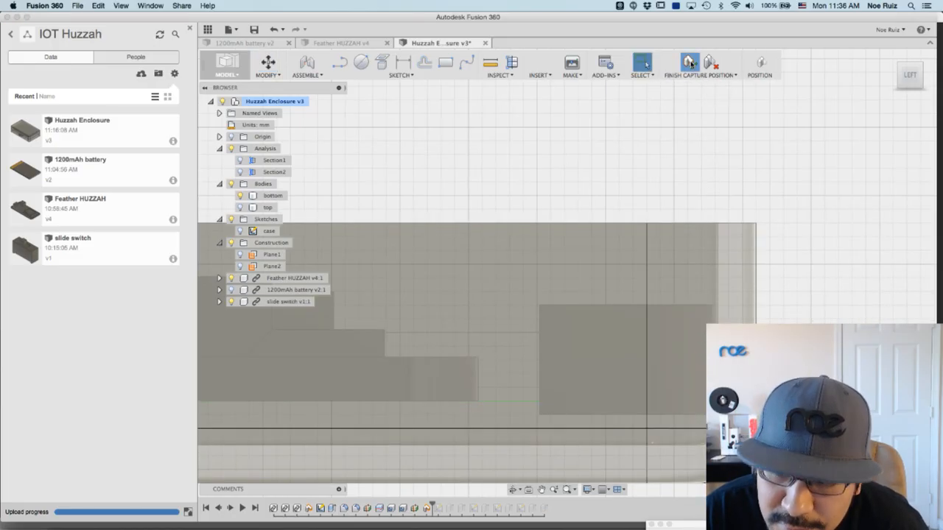
click(690, 64)
- Change the switch holder extrusion's operation from New Body to Join
scroll(760, 322, down, 2)
shift+middle_drag(760, 322, 814, 370)
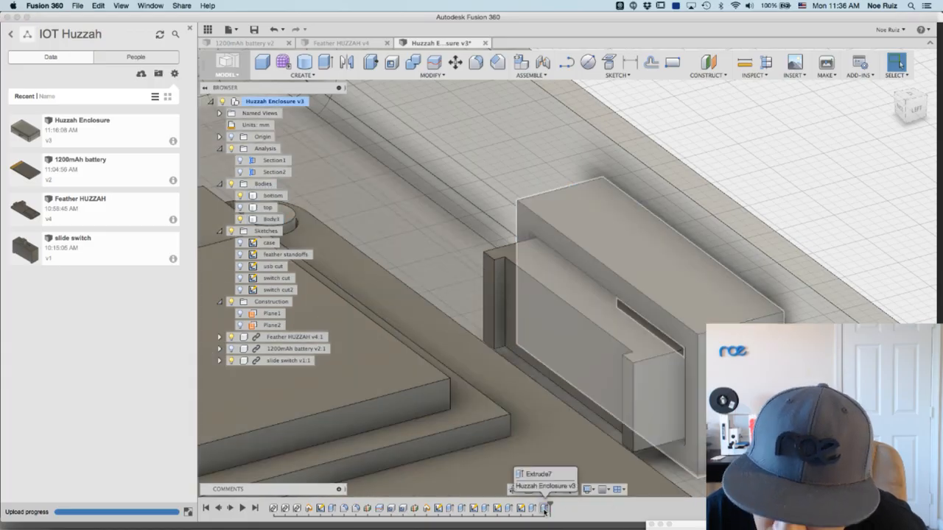
double_click(545, 508)
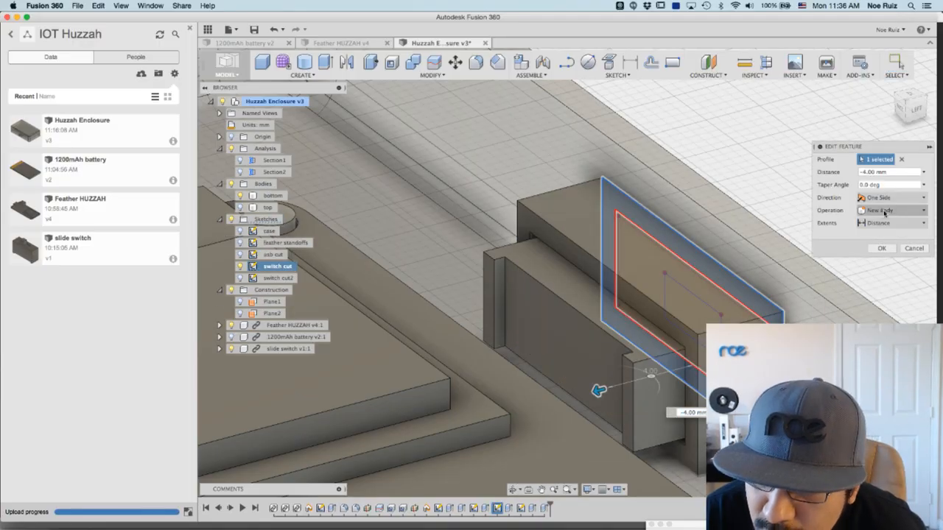
click(882, 210)
click(882, 223)
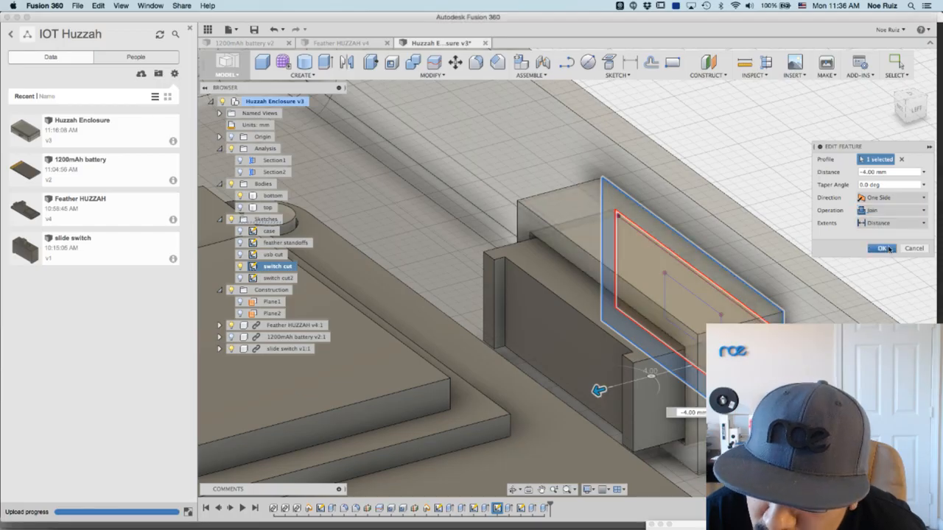
click(884, 248)
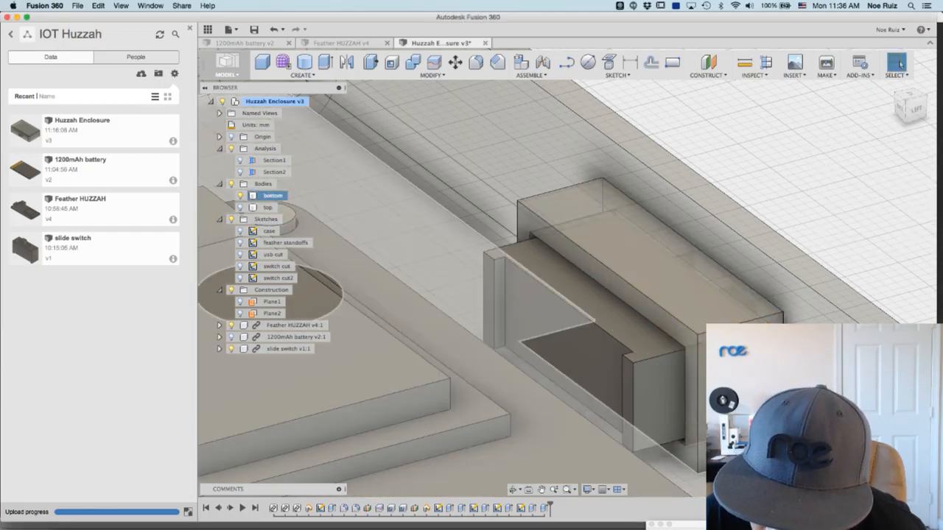
- Examine from above and at an angle how the switch holder meets the enclosure's inner side wall
scroll(741, 390, down, 5)
shift+middle_drag(847, 413, 803, 449)
scroll(810, 368, down, 5)
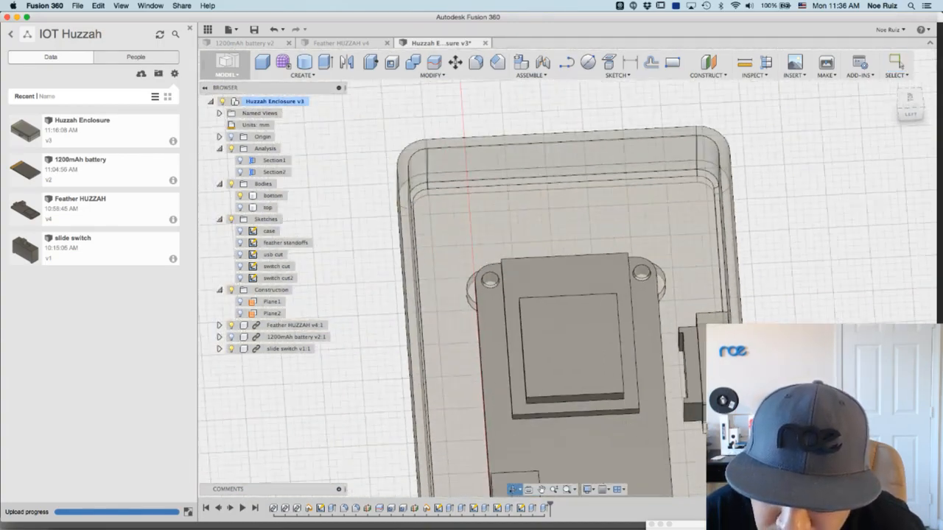
click(914, 92)
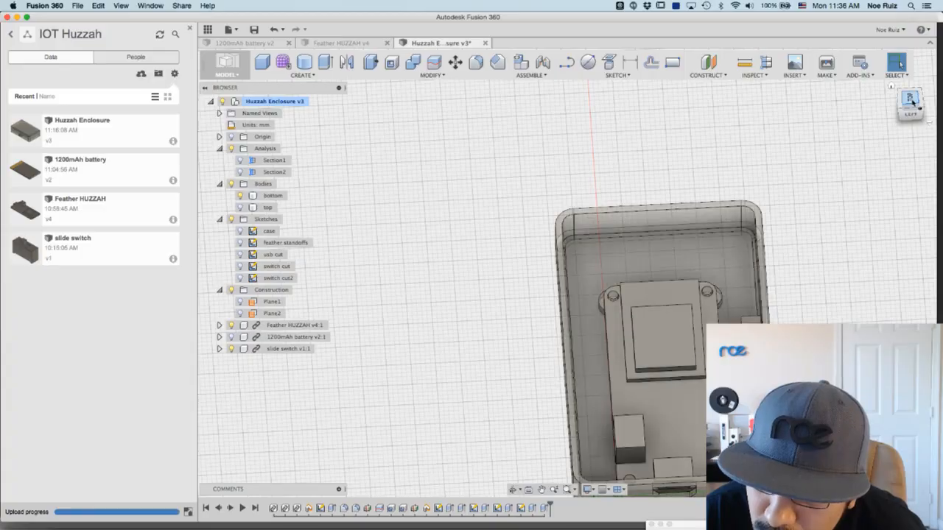
scroll(756, 313, up, 4)
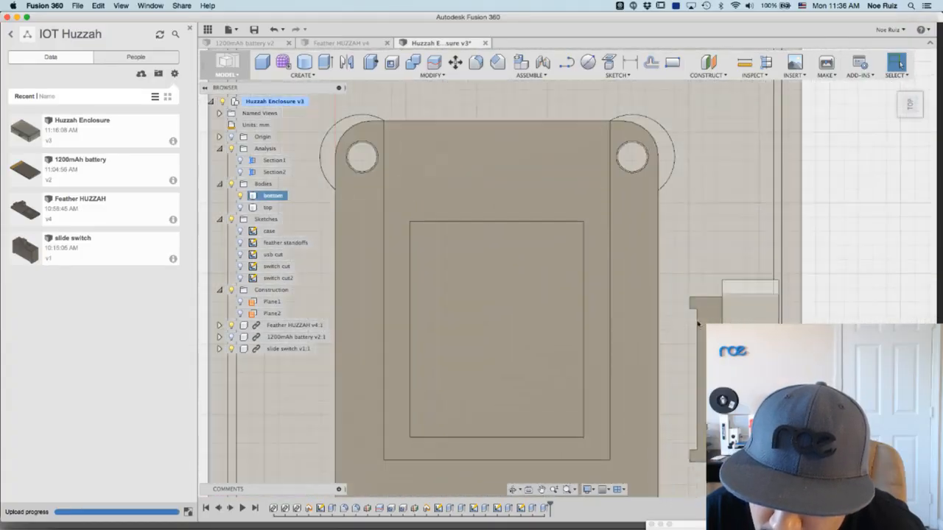
scroll(696, 330, down, 4)
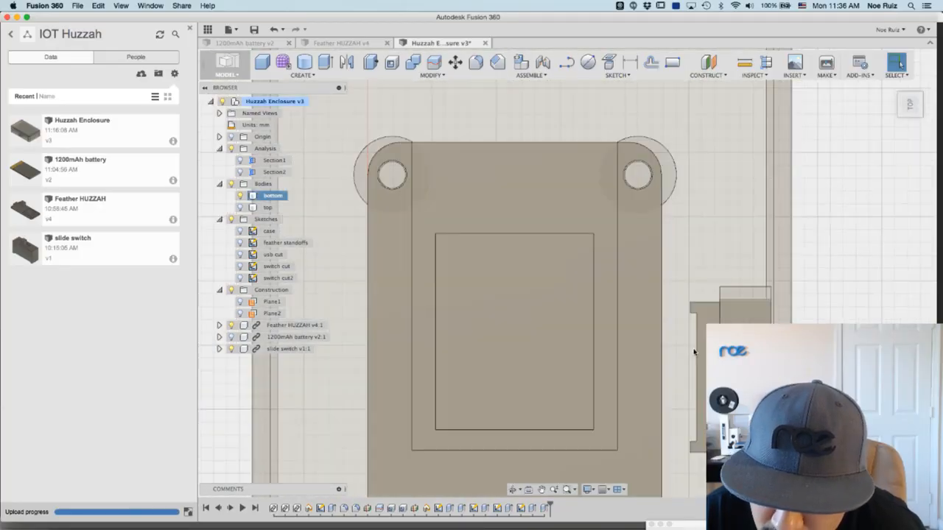
middle_drag(807, 299, 799, 233)
scroll(771, 228, up, 2)
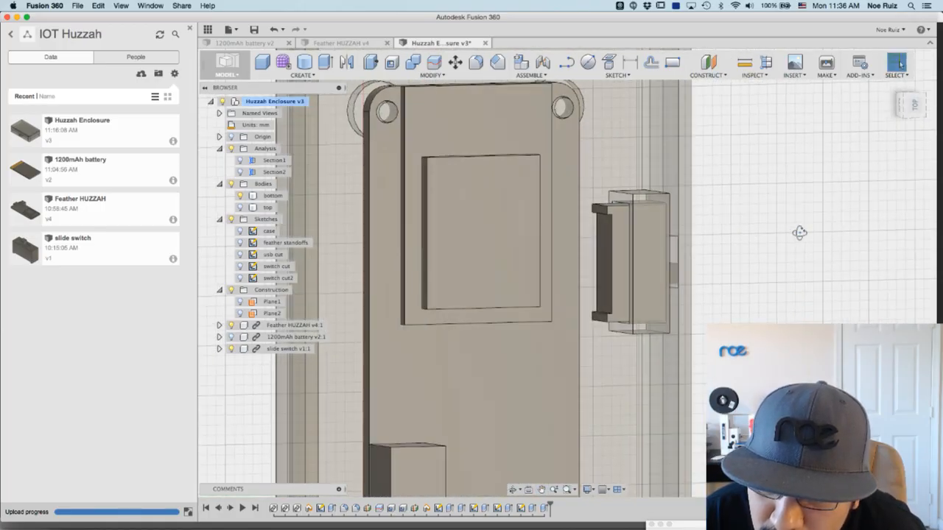
scroll(696, 256, up, 3)
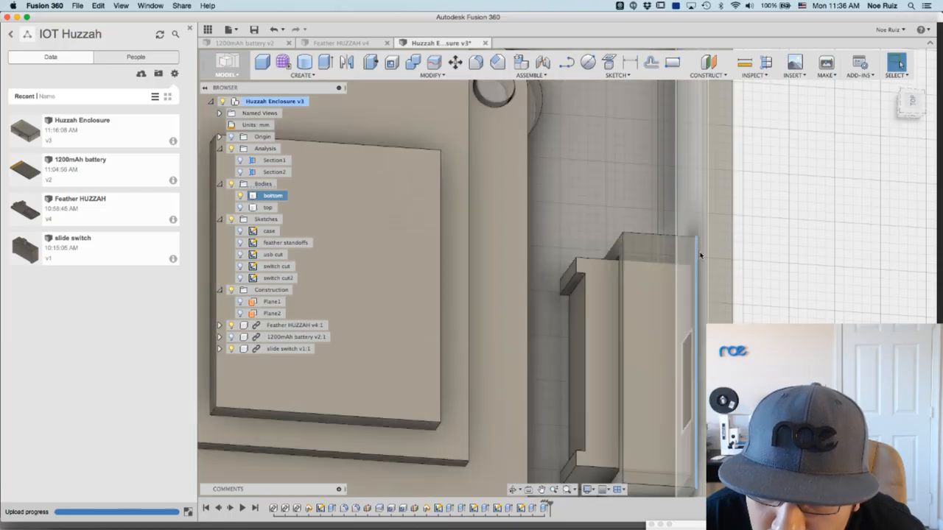
scroll(833, 231, down, 2)
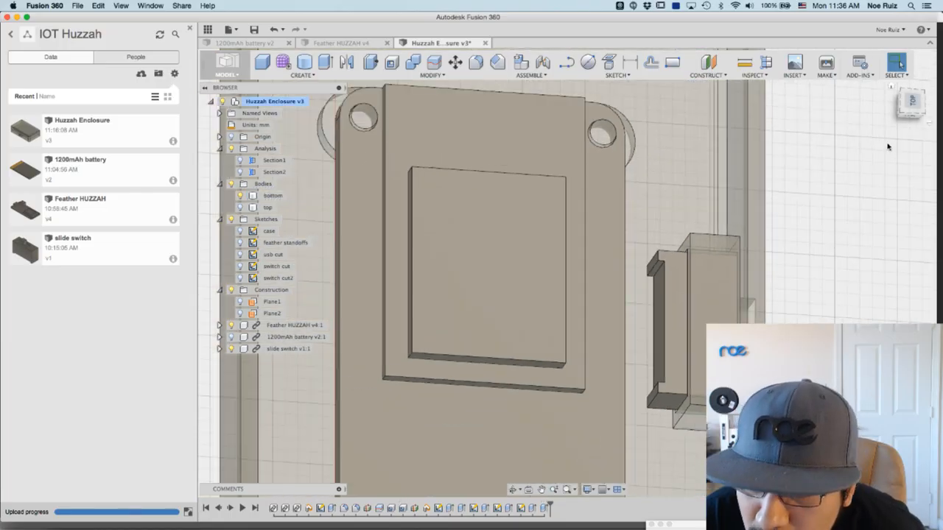
click(911, 112)
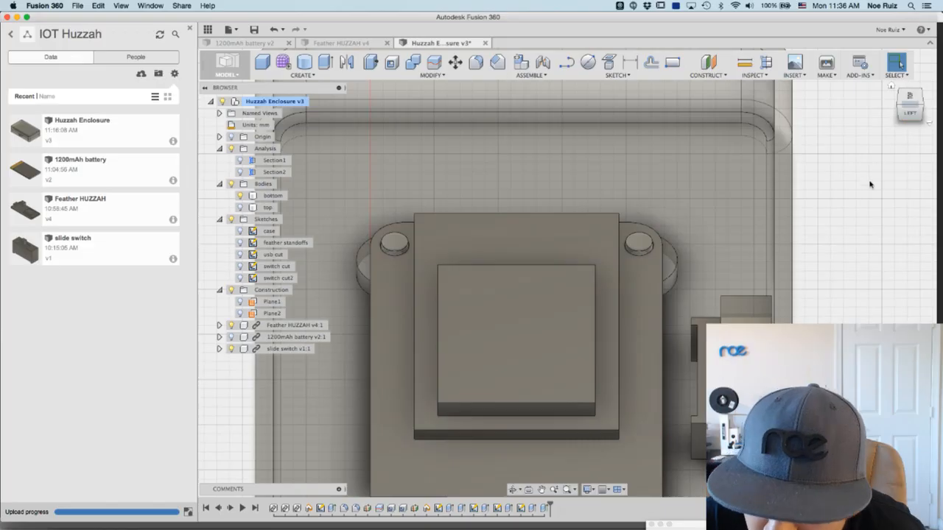
scroll(744, 390, up, 3)
scroll(784, 387, down, 4)
shift+middle_drag(784, 388, 813, 383)
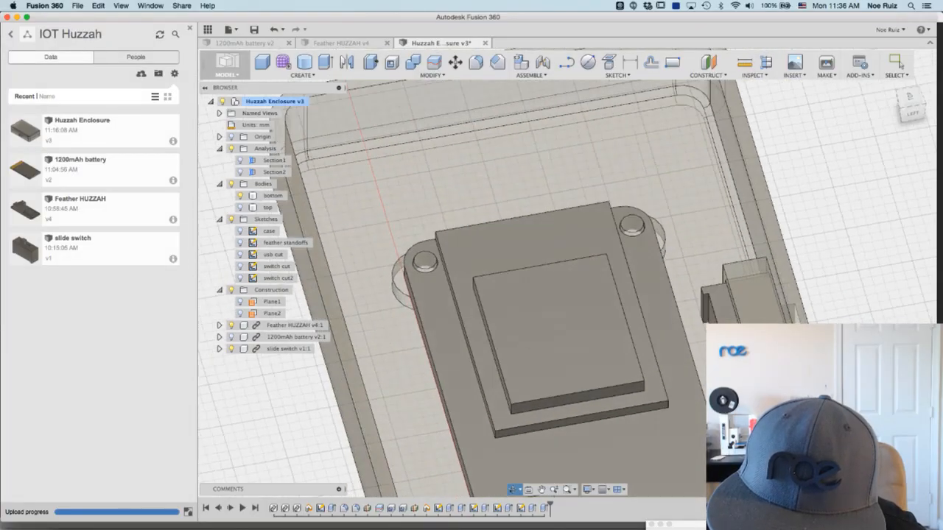
shift+middle_drag(840, 331, 852, 313)
scroll(853, 314, up, 5)
click(910, 97)
scroll(752, 350, up, 1)
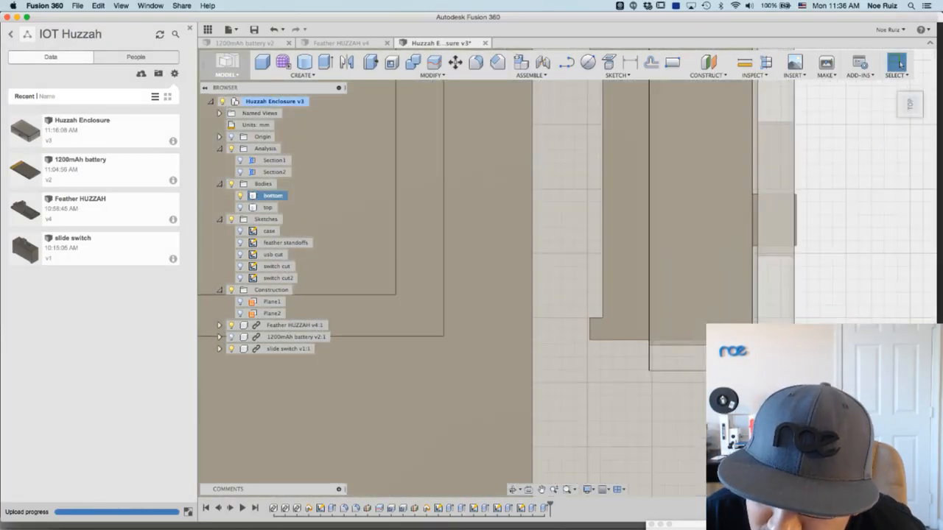
scroll(757, 333, up, 4)
scroll(784, 328, down, 5)
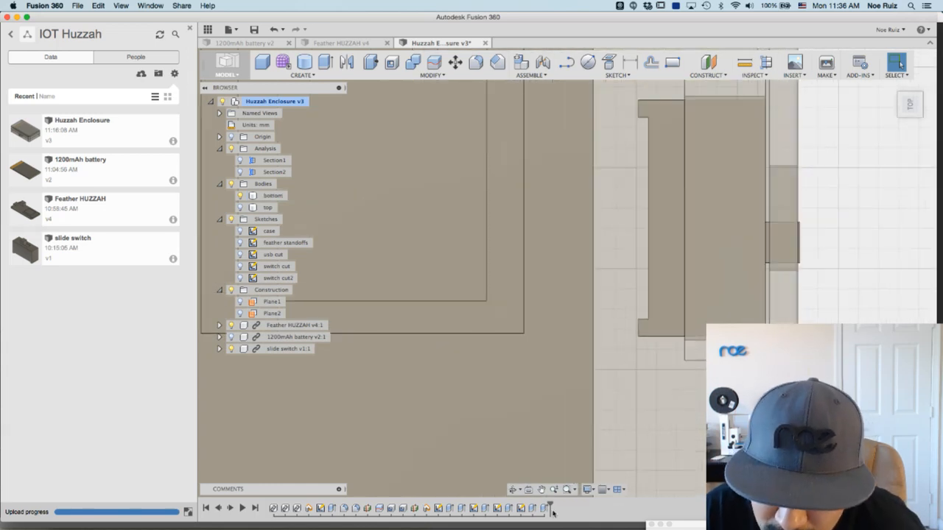
- Edit the switch holder extrusion to use the Two Side direction with a second distance of -0.5 mm into the enclosure wall
double_click(545, 508)
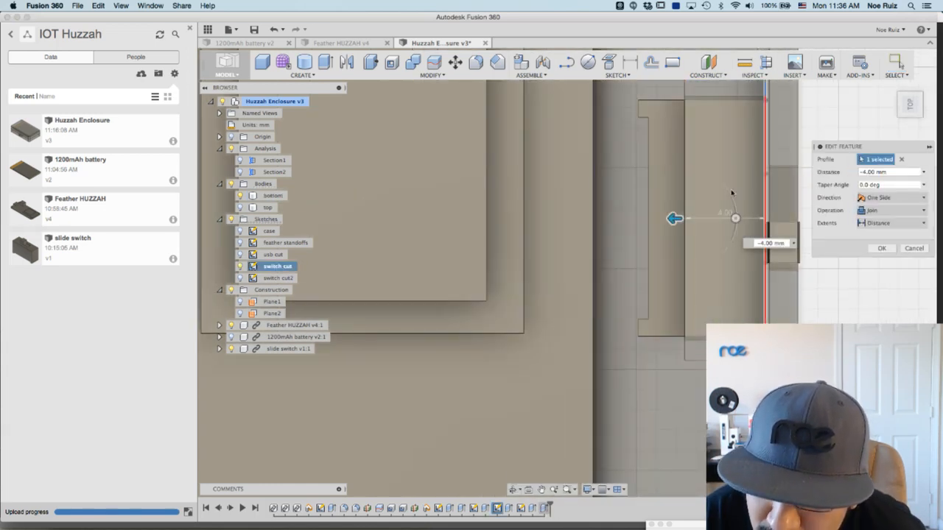
scroll(810, 225, up, 3)
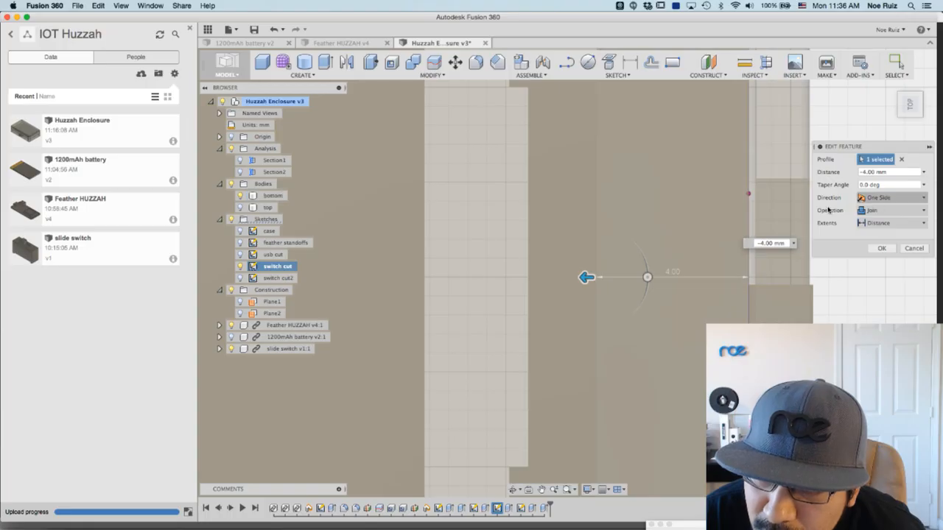
click(895, 199)
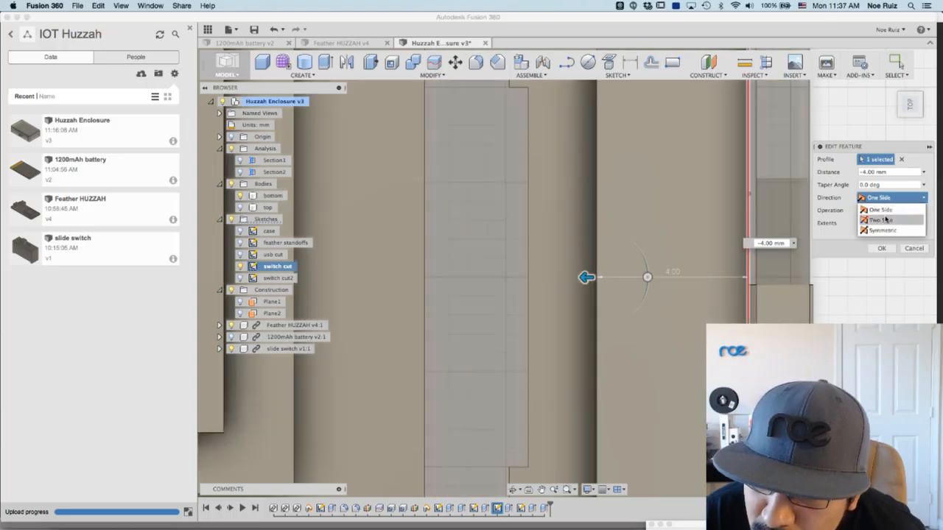
click(884, 210)
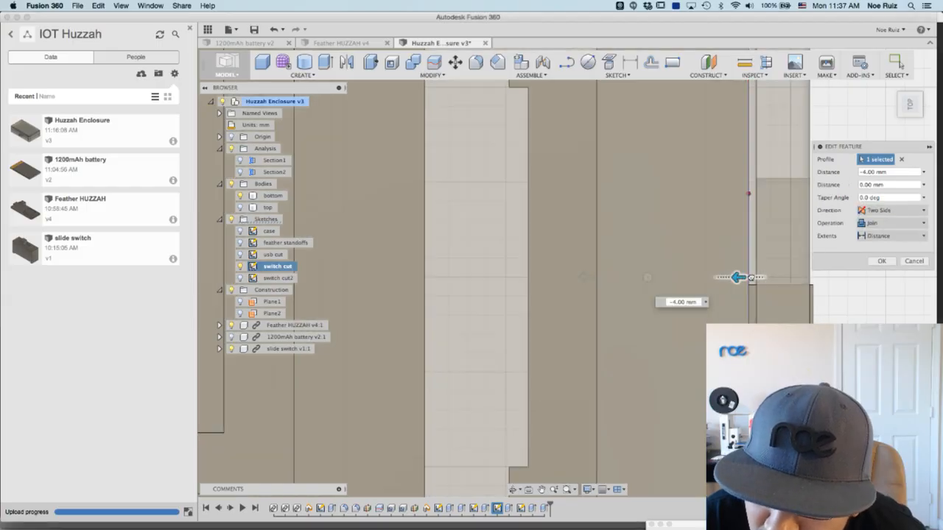
drag(738, 277, 777, 277)
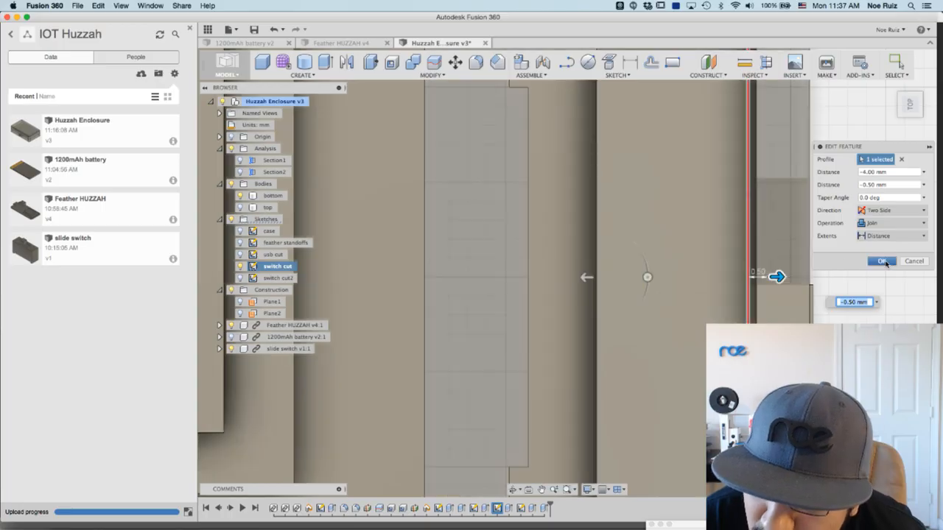
click(884, 262)
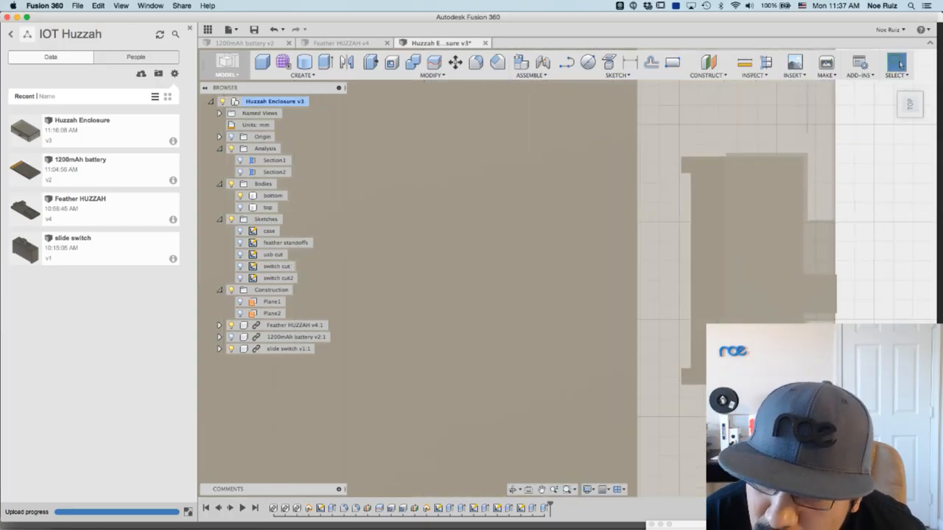
- Examine from above and at an angle how the extended switch holder meets the enclosure's side wall
scroll(736, 279, down, 5)
scroll(737, 214, up, 5)
shift+middle_drag(648, 294, 711, 195)
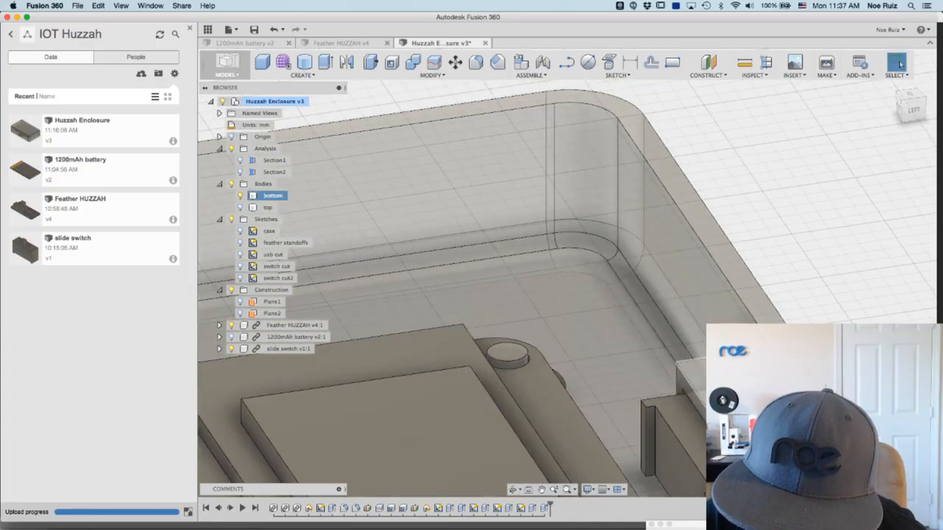
click(910, 95)
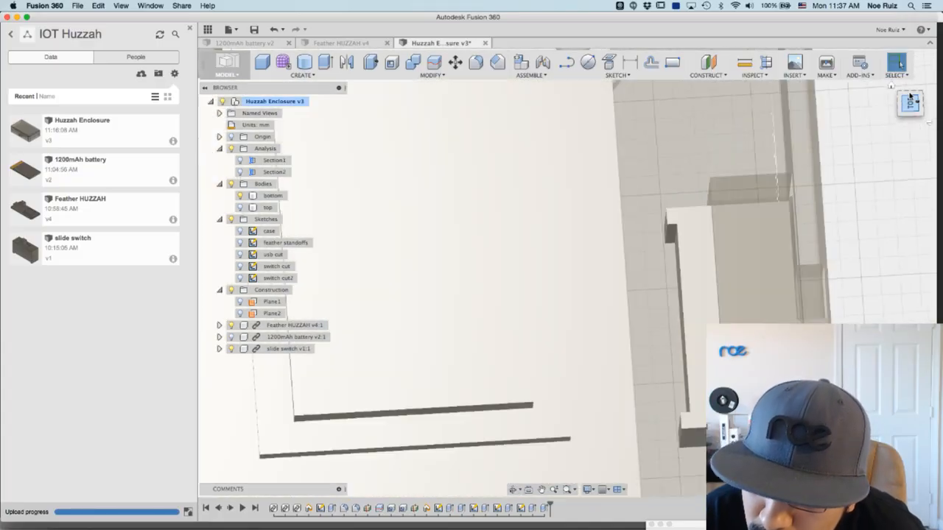
scroll(838, 153, up, 5)
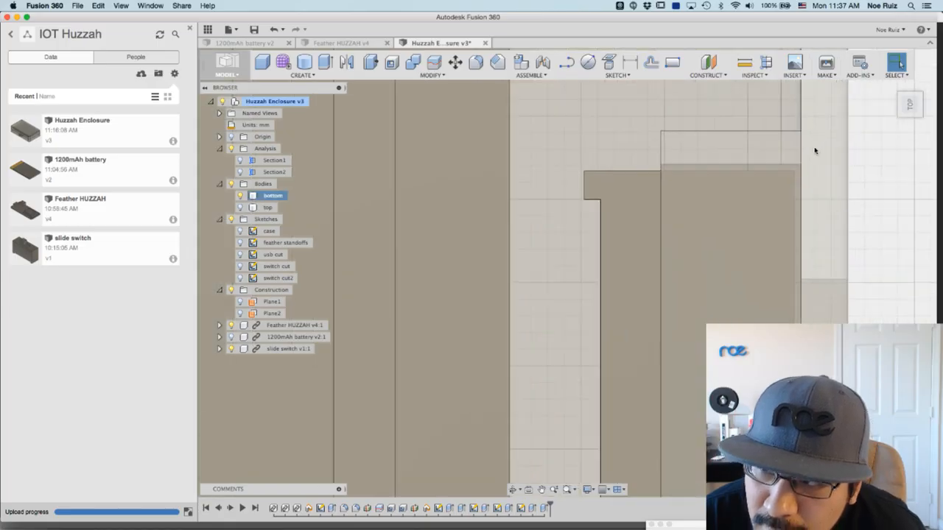
scroll(796, 199, down, 6)
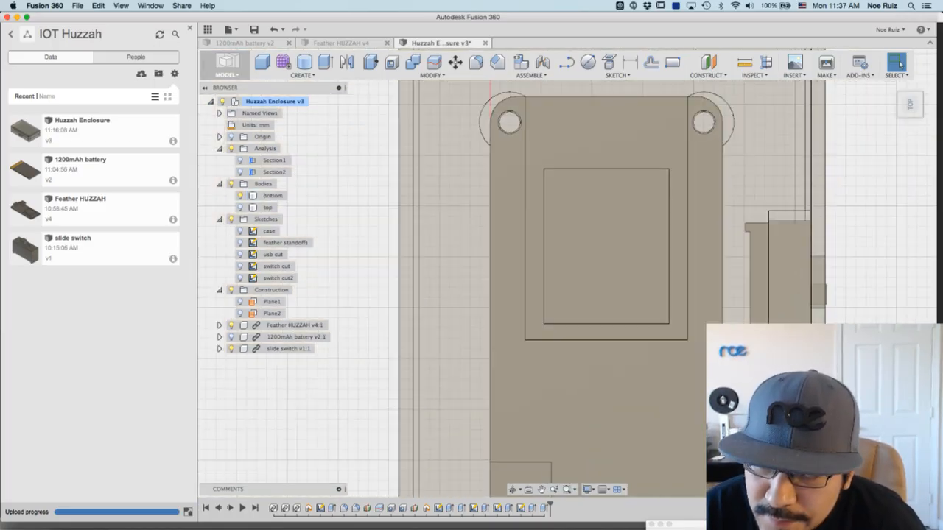
shift+middle_drag(867, 401, 870, 318)
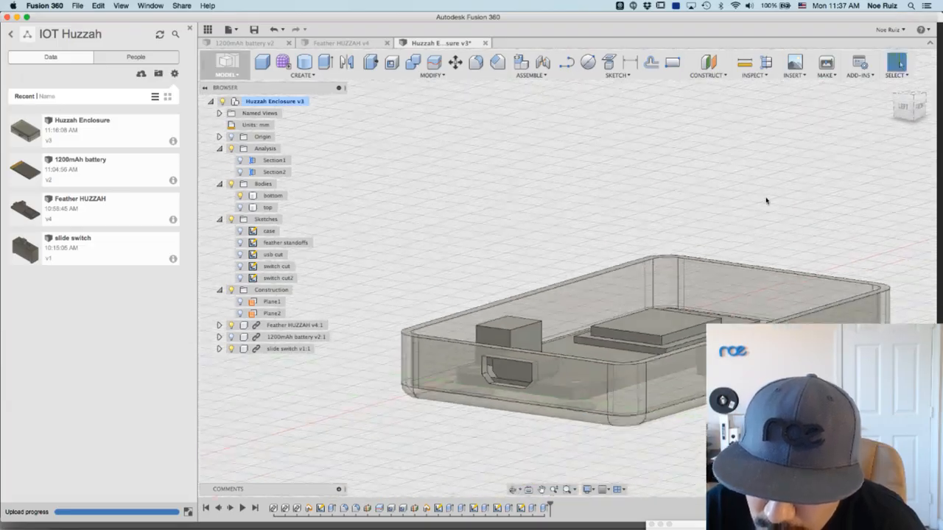
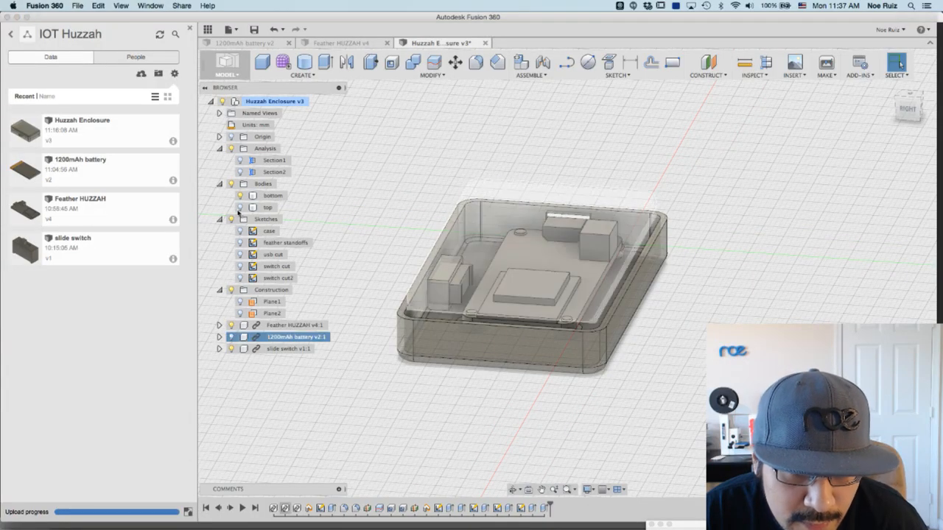
- Show the enclosure's top body and examine the closed case with its components from the sides, ending on the right view
click(239, 207)
shift+middle_drag(692, 236, 717, 228)
click(900, 109)
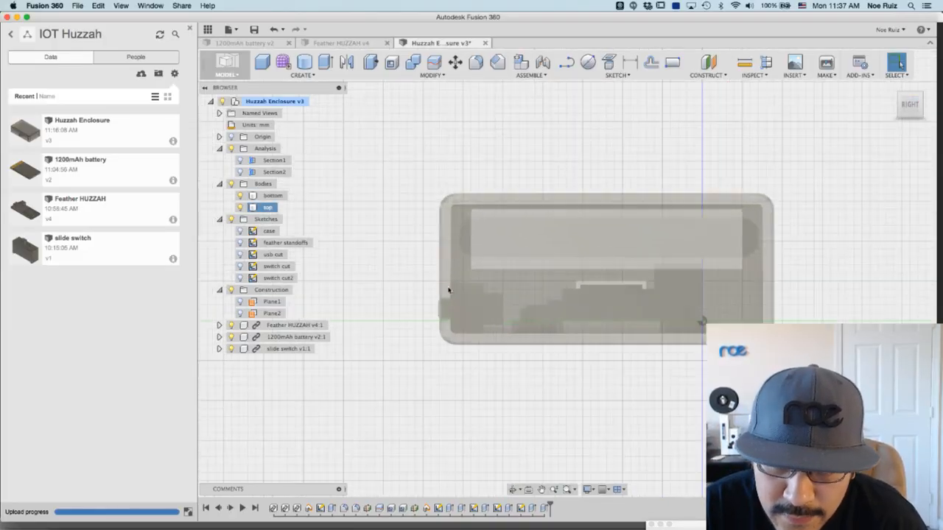
shift+middle_drag(421, 248, 654, 278)
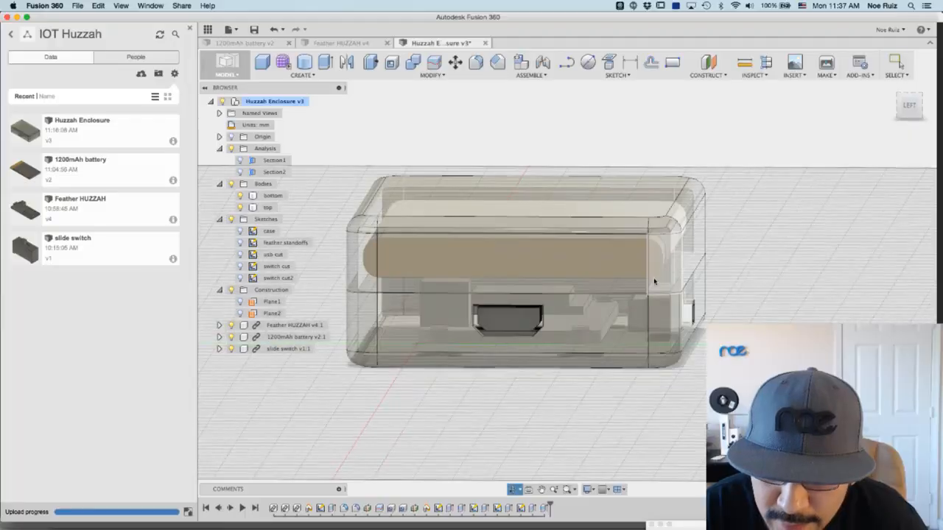
click(655, 319)
shift+middle_drag(655, 318, 606, 370)
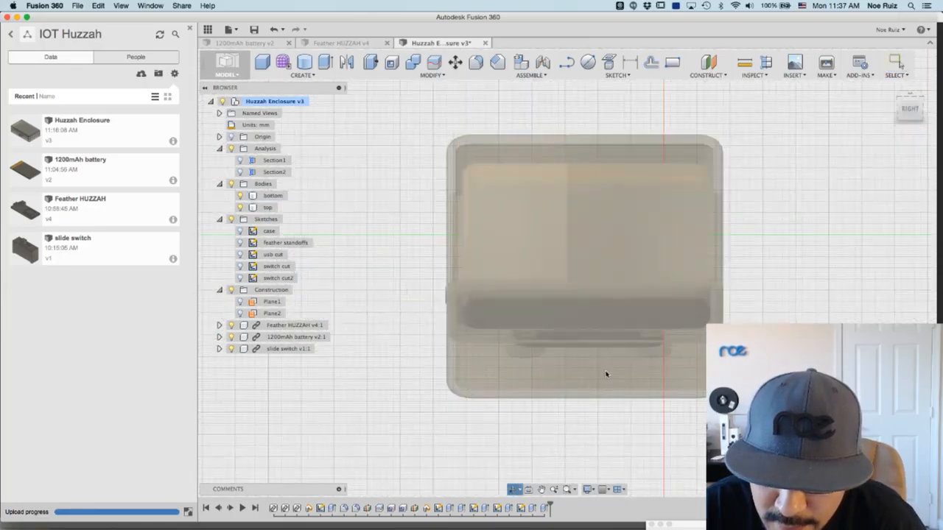
click(907, 106)
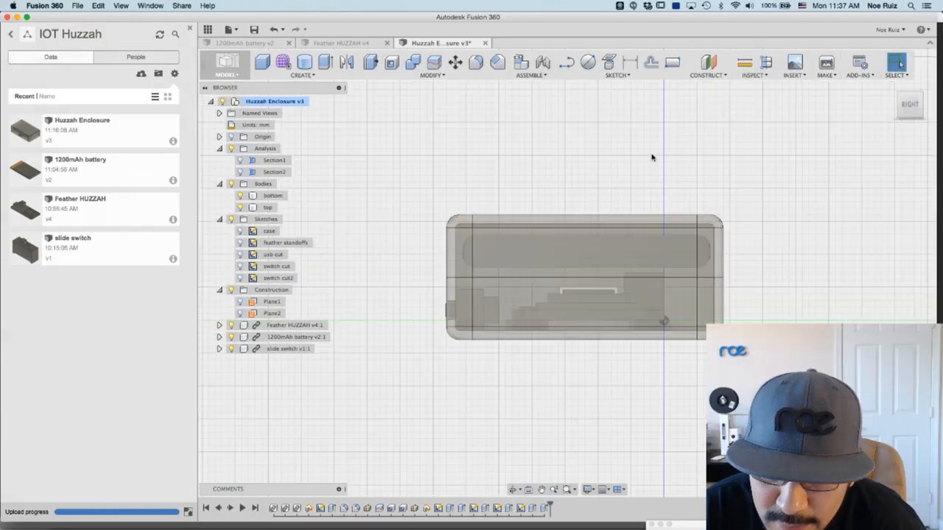
mouse_move(508, 178)
shift+middle_down()
mouse_move(614, 194)
mouse_move(515, 185)
shift+middle_up()
- Start a sketch on the bottom half's right end face and draw vertical and horizontal centre lines between the edge midpoints
click(636, 294)
click(672, 62)
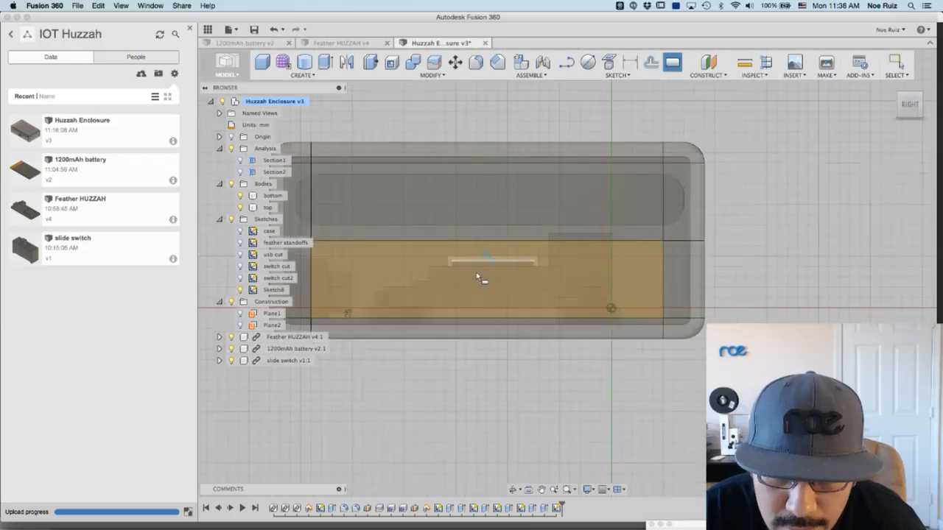
click(523, 62)
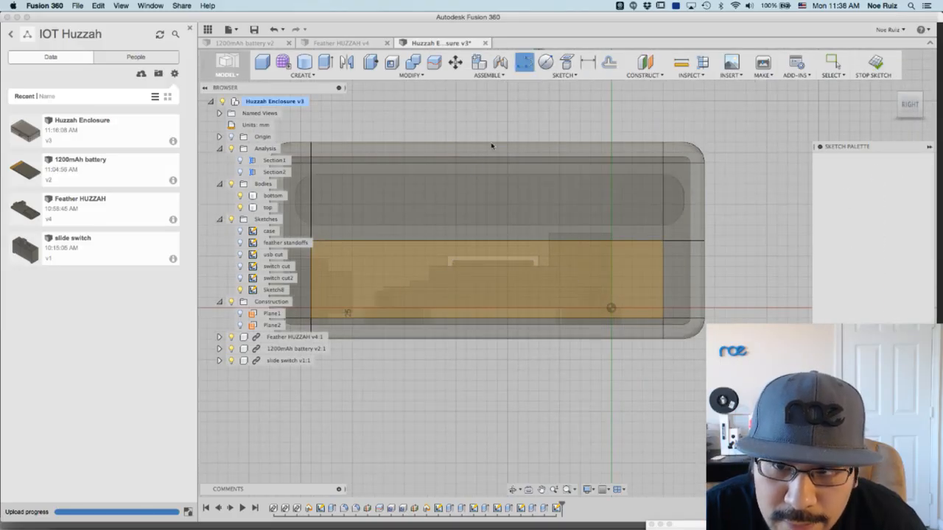
click(489, 240)
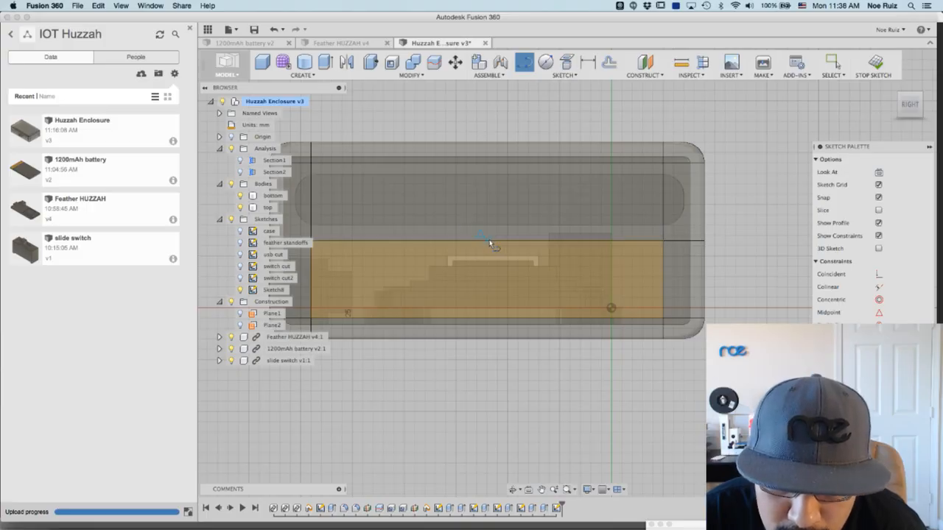
double_click(486, 321)
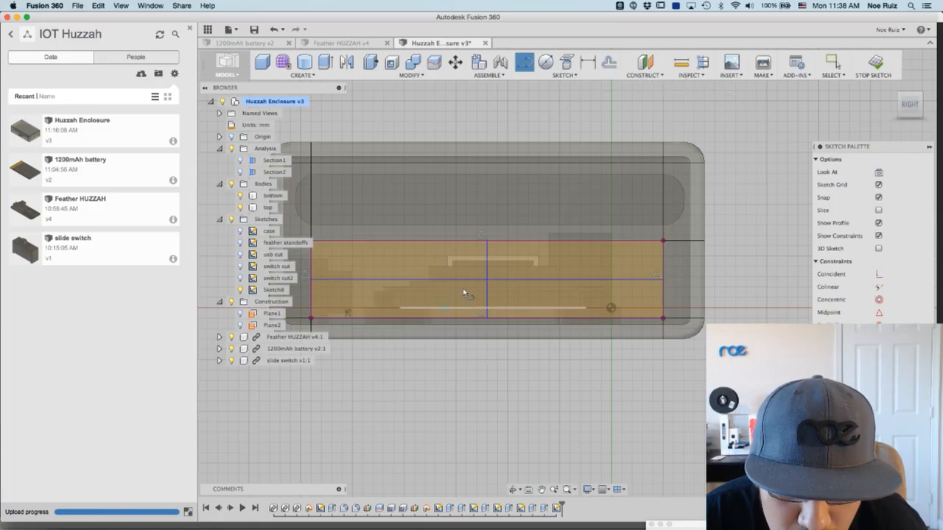
- Convert the horizontal and vertical centre lines of the end-face sketch into construction lines
key(Escape)
click(463, 285)
click(464, 280)
key(x)
click(488, 289)
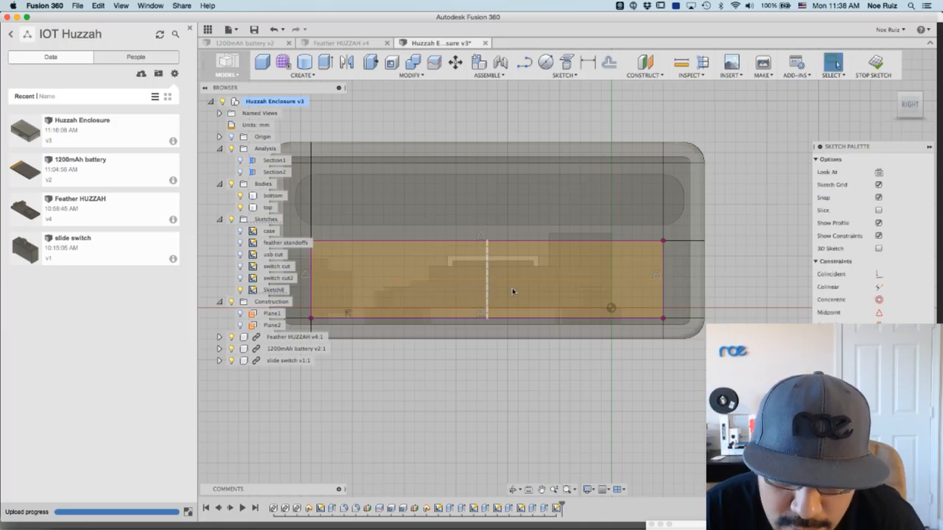
key(x)
- Draw a 10 x 3.5 mm center rectangle where the construction lines cross, change its height to 4 mm and finish the sketch
scroll(493, 280, up, 3)
scroll(486, 286, up, 5)
scroll(480, 282, down, 4)
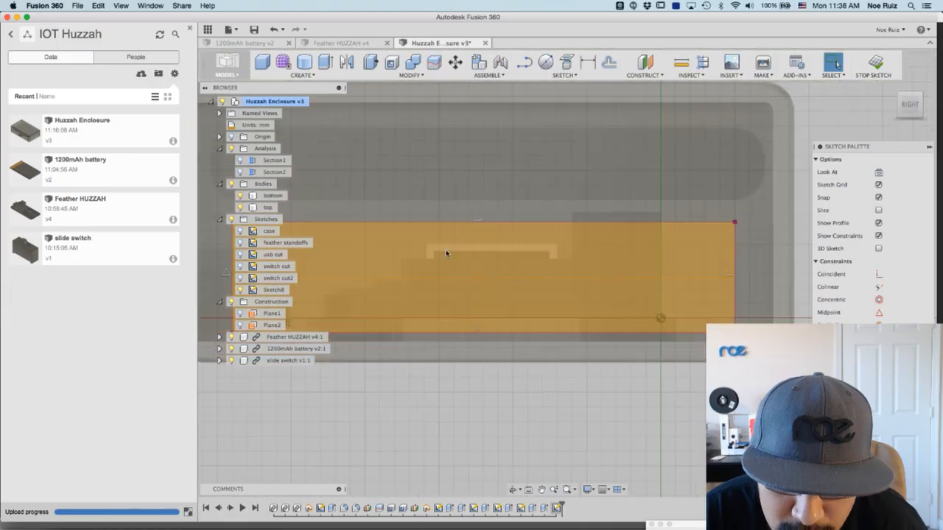
scroll(473, 281, down, 4)
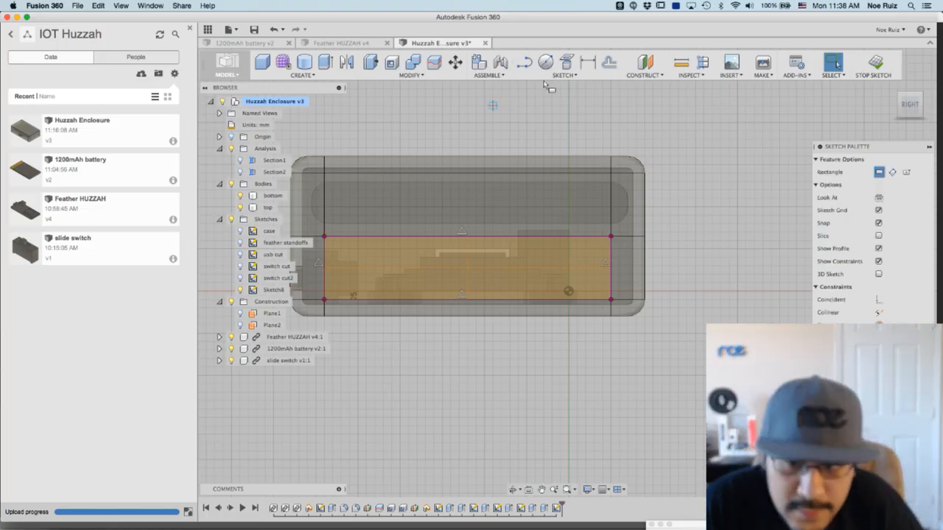
key(r)
scroll(462, 262, up, 4)
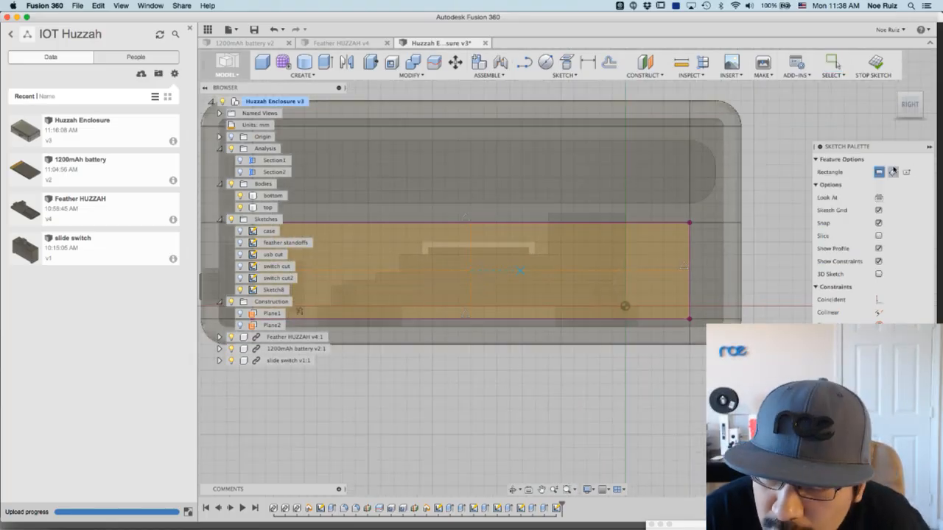
click(469, 269)
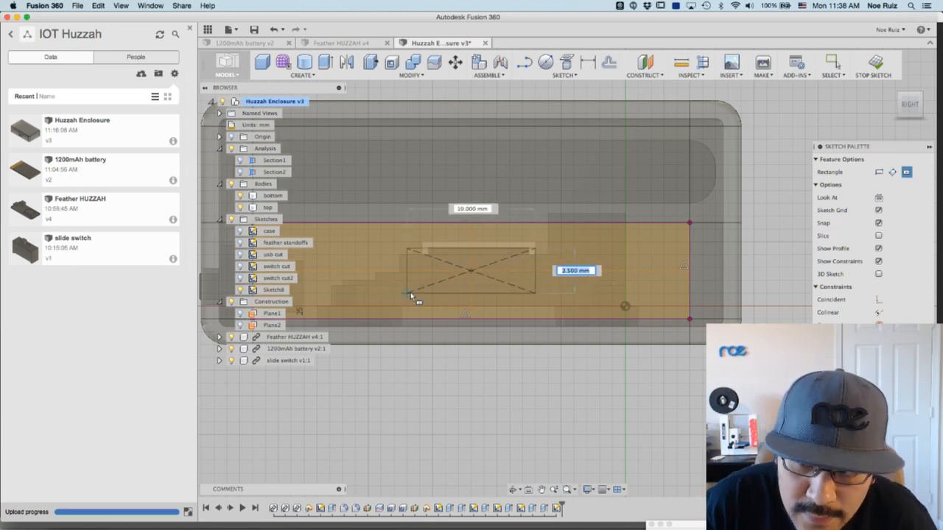
key(Tab)
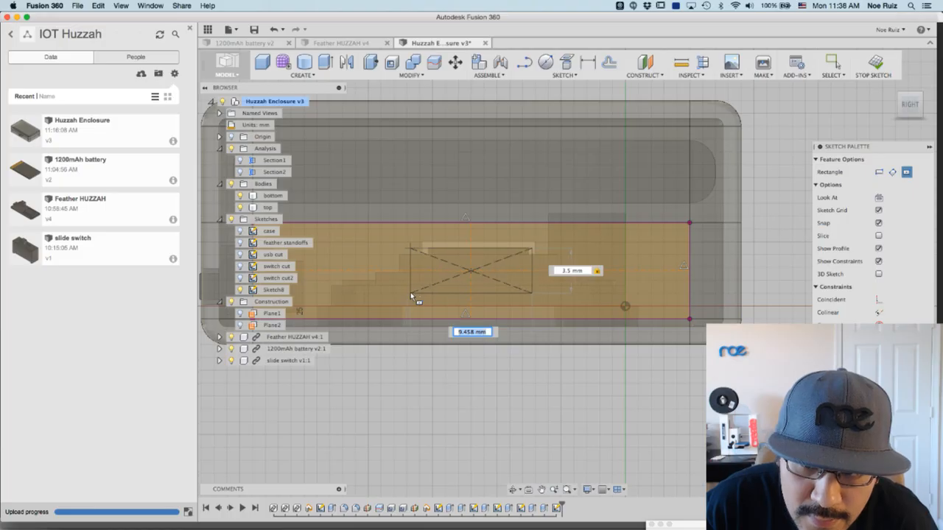
key(Tab)
key(Return)
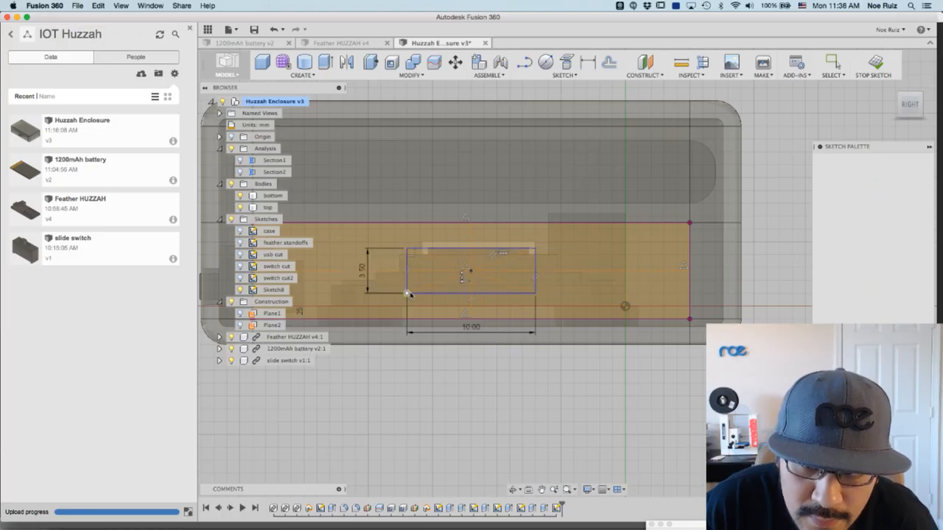
key(Escape)
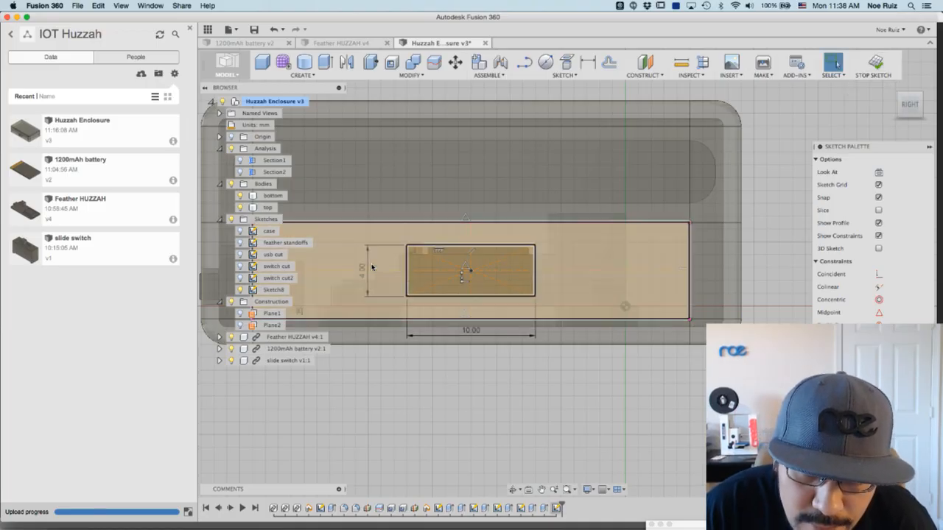
click(875, 66)
- Examine the rectangle's position on the end face relative to the Feather board and the battery
scroll(654, 234, up, 3)
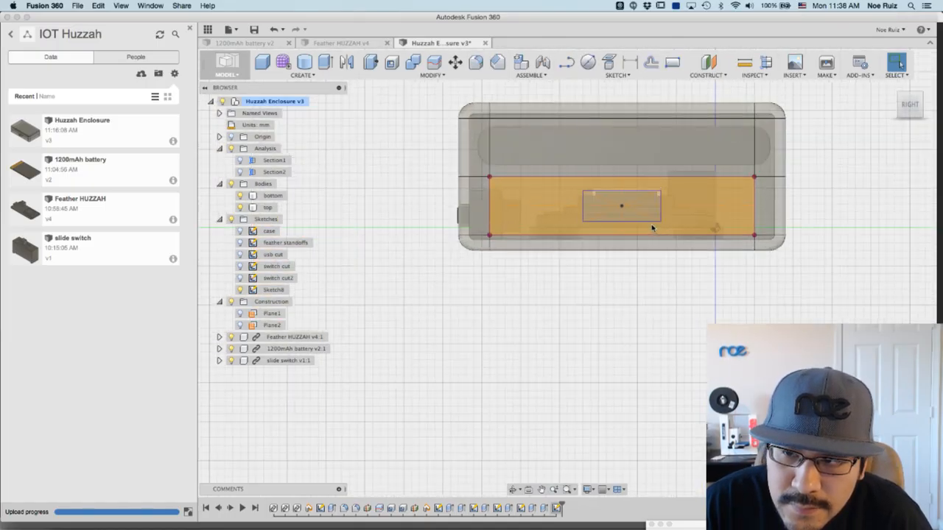
scroll(655, 228, up, 2)
middle_drag(839, 205, 836, 207)
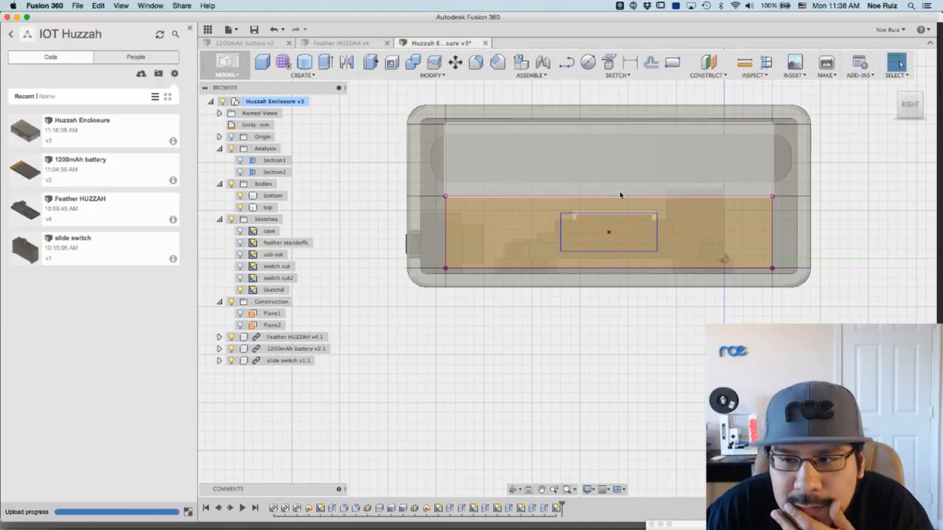
scroll(594, 213, up, 2)
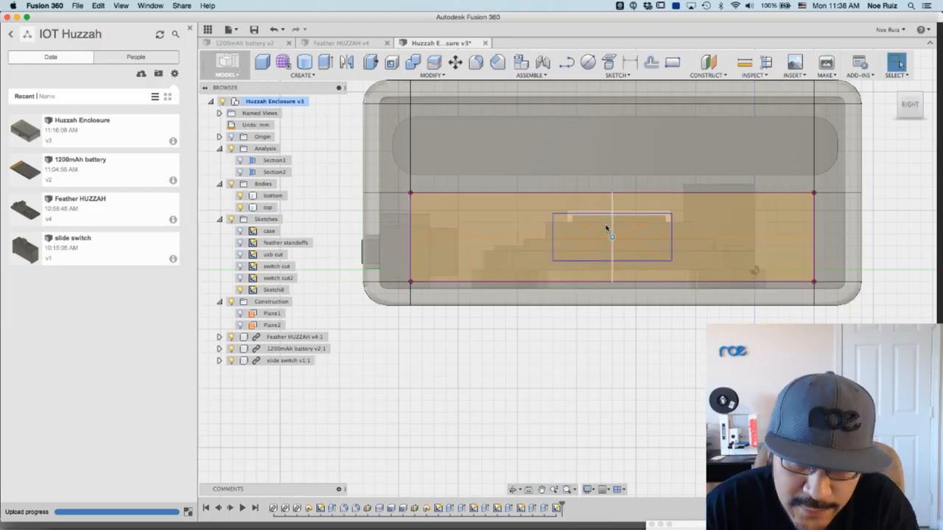
scroll(611, 221, down, 3)
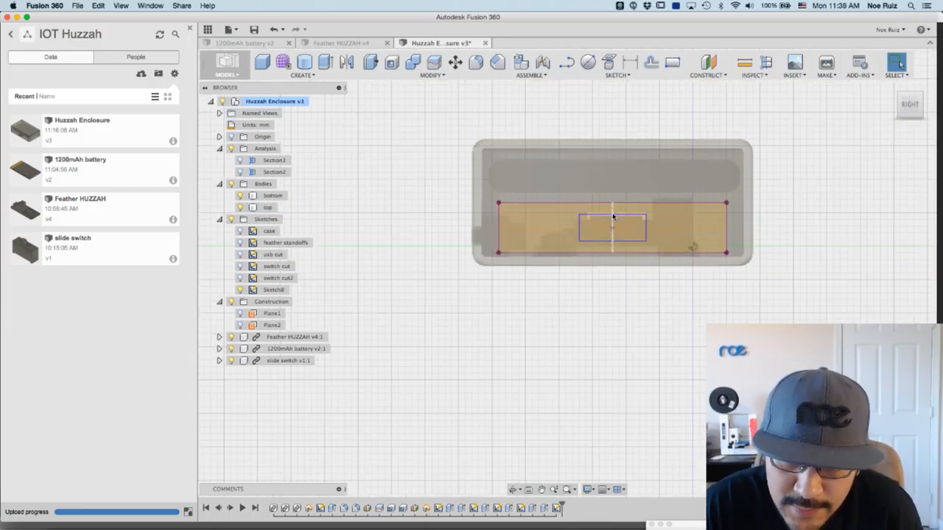
scroll(614, 213, up, 3)
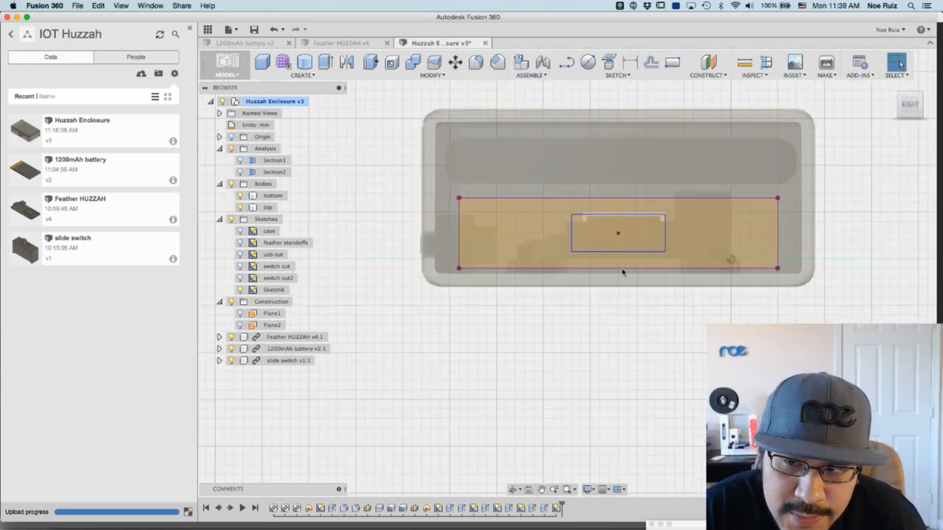
scroll(604, 217, up, 4)
scroll(604, 209, up, 1)
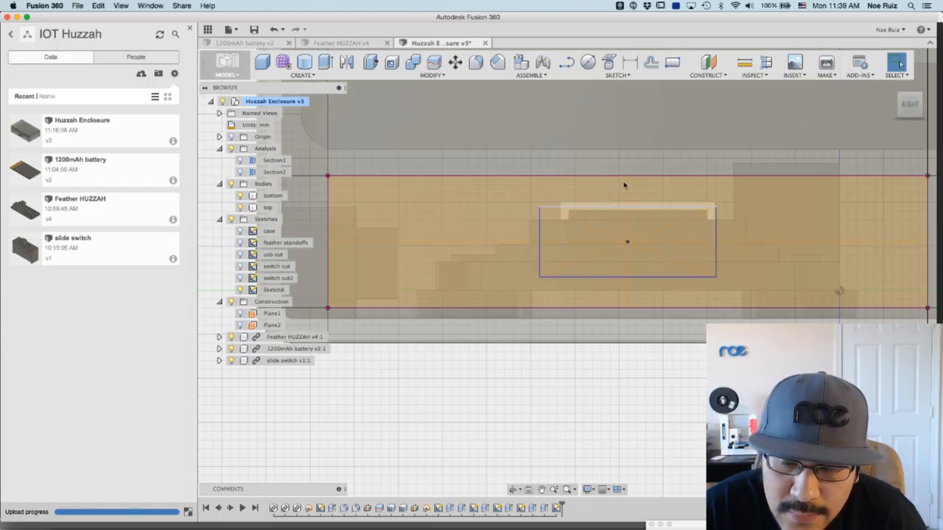
middle_drag(646, 187, 642, 219)
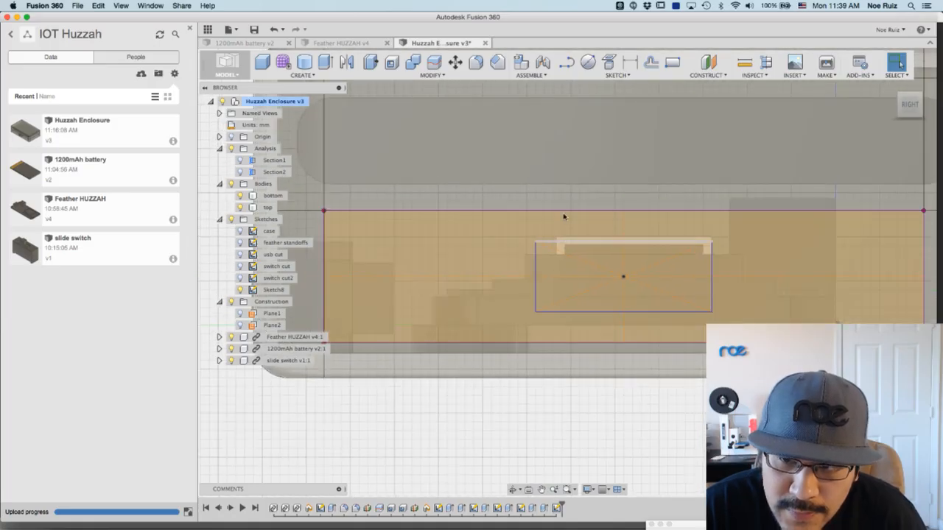
- In the end-face sketch, remove the rectangle's centre constraints and make its upper edge collinear with the wall's upper edge, finishing the sketch
scroll(575, 234, down, 1)
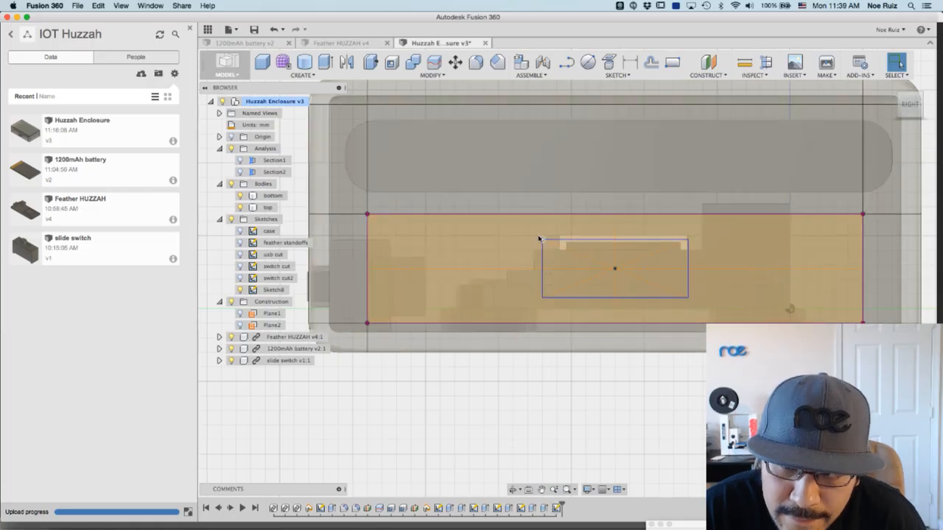
double_click(250, 293)
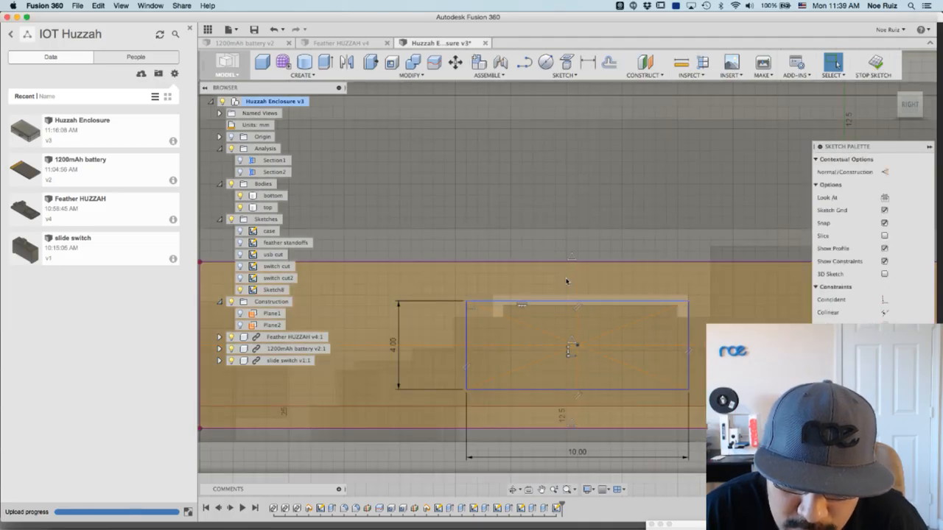
scroll(582, 348, up, 3)
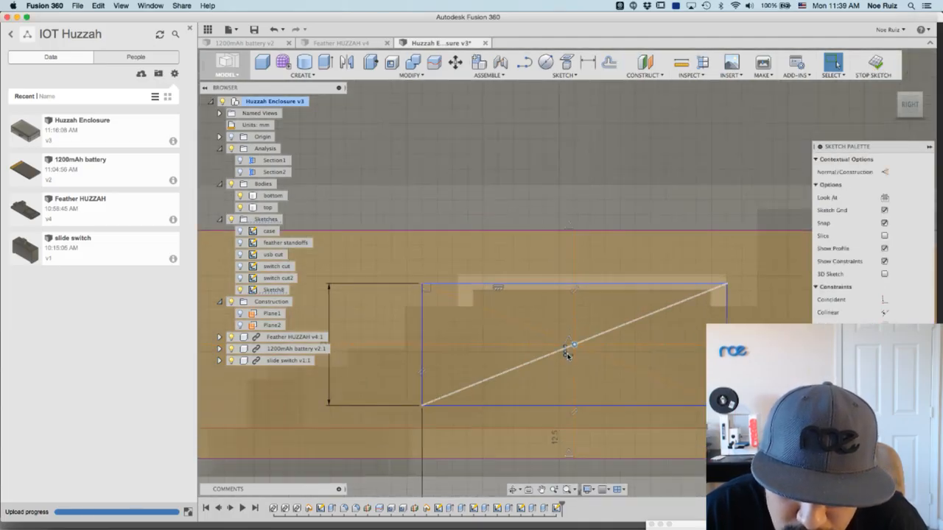
key(Delete)
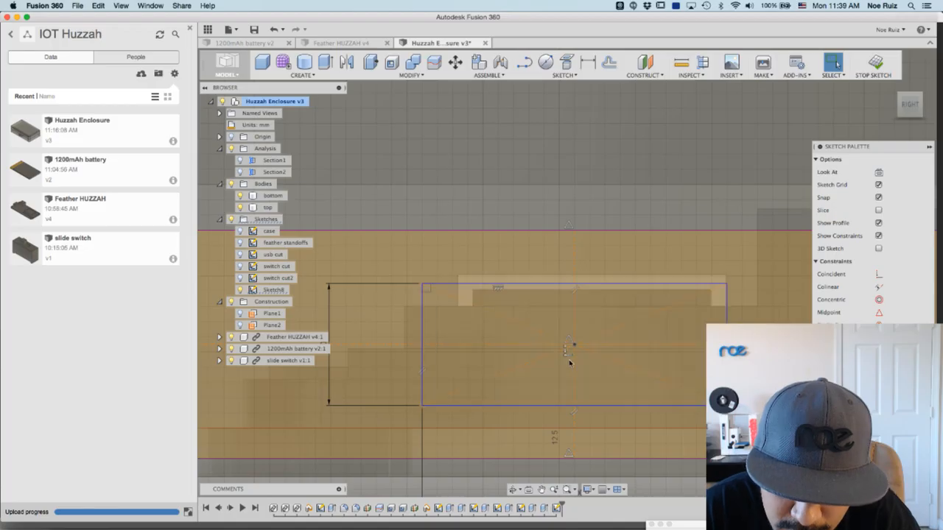
key(super+z)
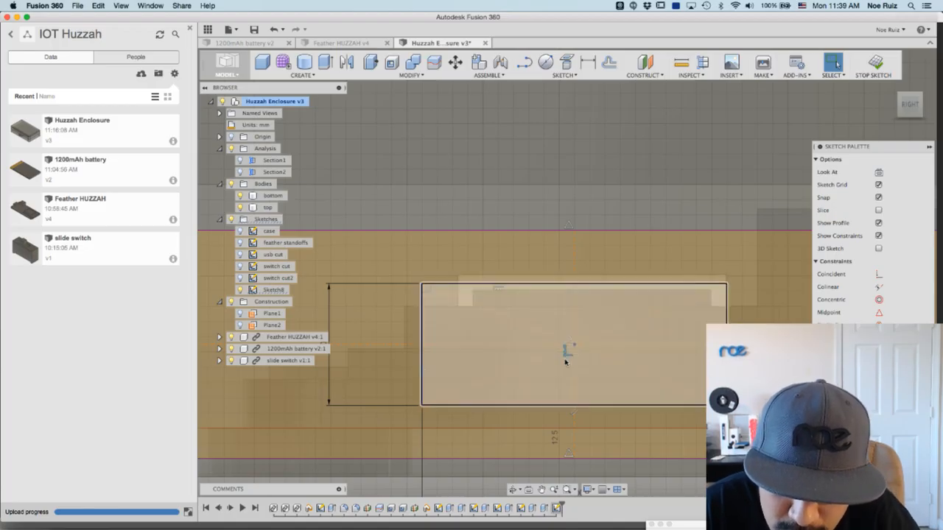
mouse_move(422, 285)
mouse_down()
mouse_move(421, 272)
mouse_move(440, 263)
mouse_move(439, 308)
mouse_move(442, 264)
mouse_move(447, 304)
mouse_move(448, 288)
mouse_up()
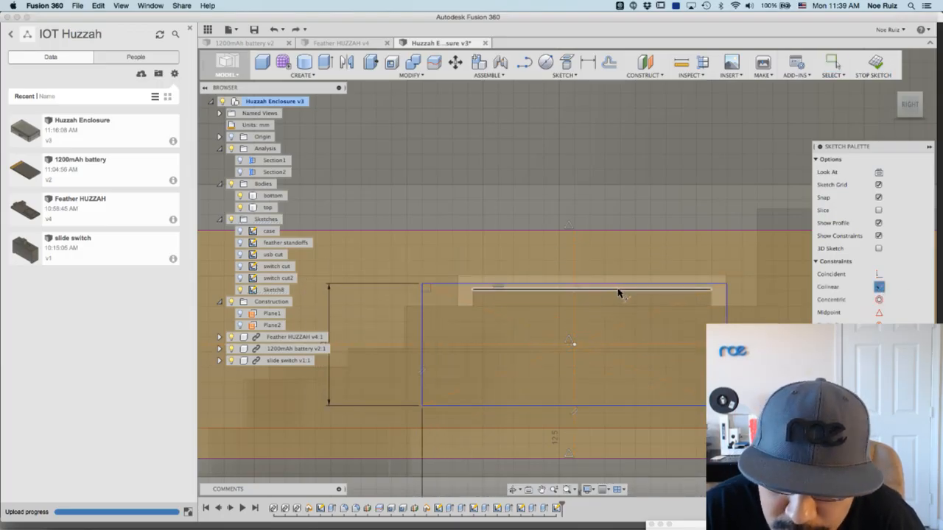
click(621, 230)
click(869, 62)
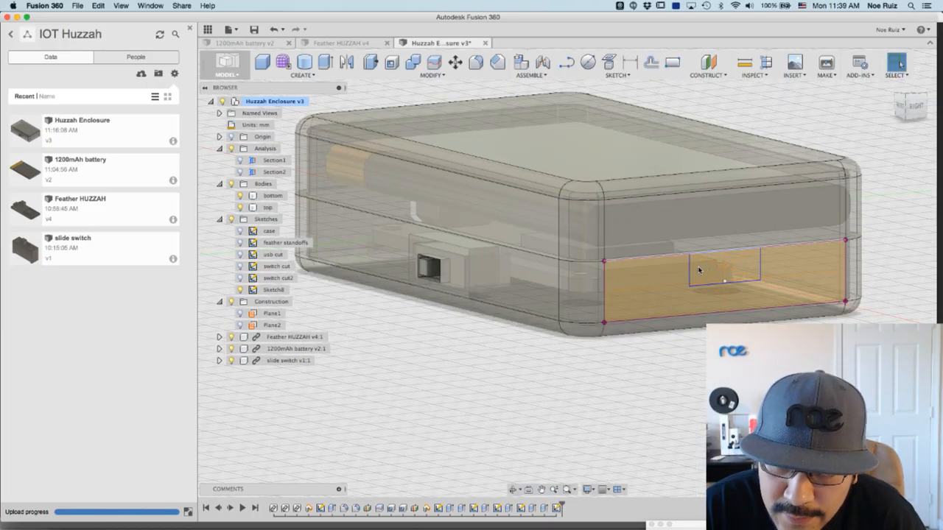
- Hide the top body and the 1200mAh battery component so that the bottom half and its electronics remain in view
click(547, 293)
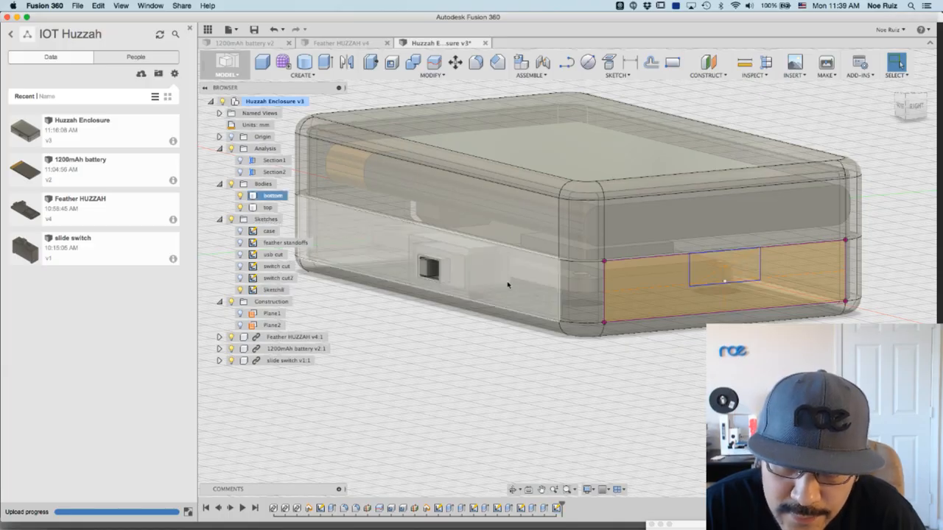
click(240, 195)
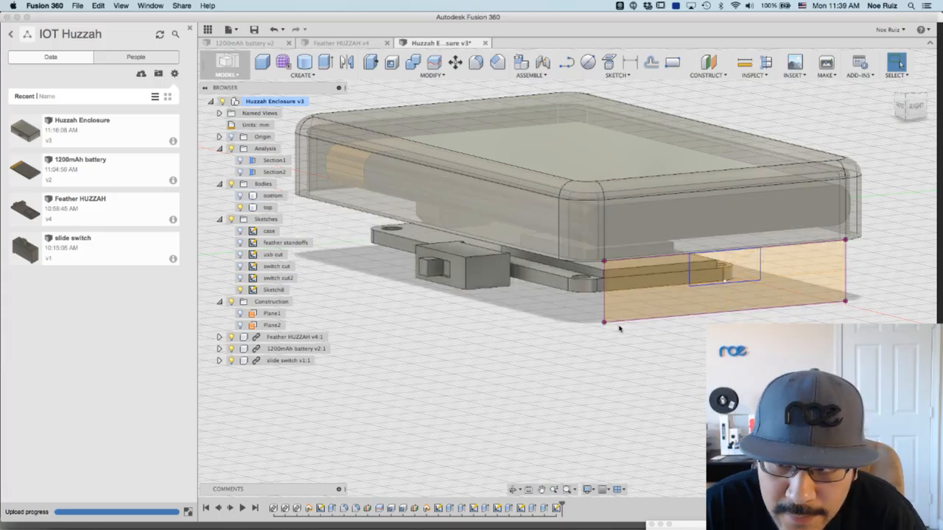
click(239, 207)
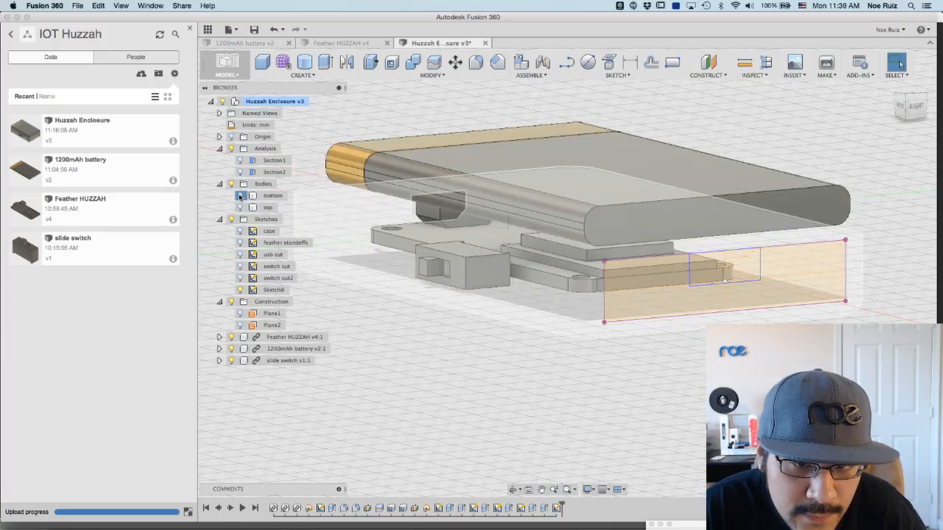
click(239, 195)
shift+middle_drag(295, 201, 400, 242)
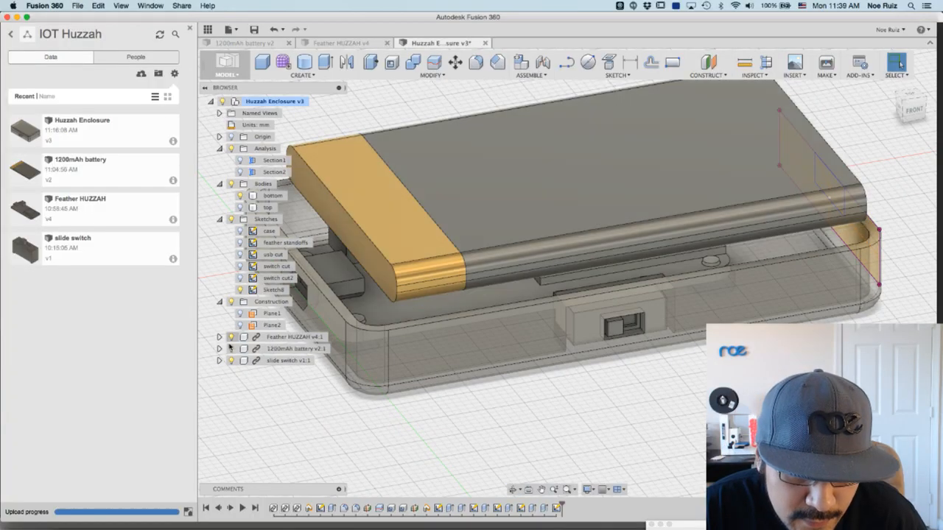
click(231, 349)
- Extrude the rectangle profile inward as a cut through the bottom half's end wall, with the extents set to To
middle_drag(847, 371, 593, 419)
mouse_move(719, 413)
shift+middle_down()
mouse_move(634, 401)
mouse_move(625, 383)
shift+middle_up()
shift+middle_drag(646, 334, 624, 275)
key(e)
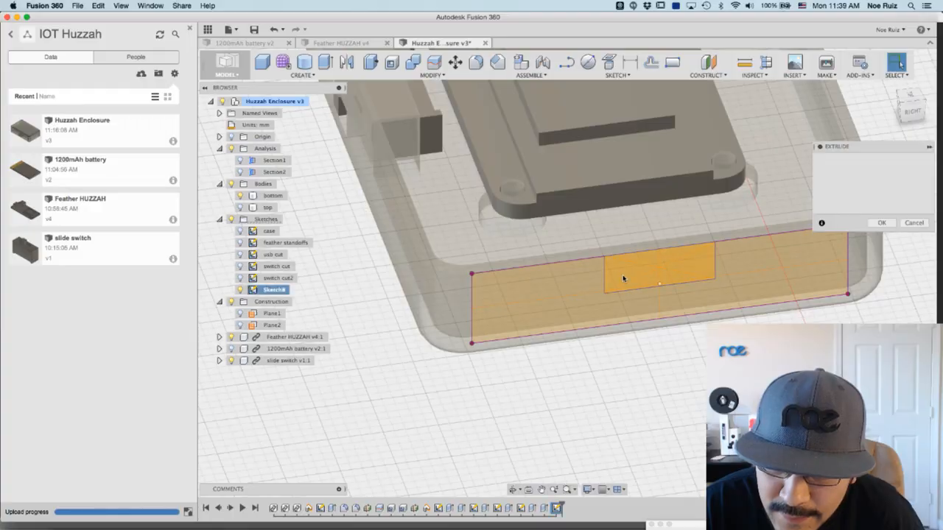
click(644, 277)
drag(660, 273, 642, 223)
shift+middle_drag(537, 428, 626, 353)
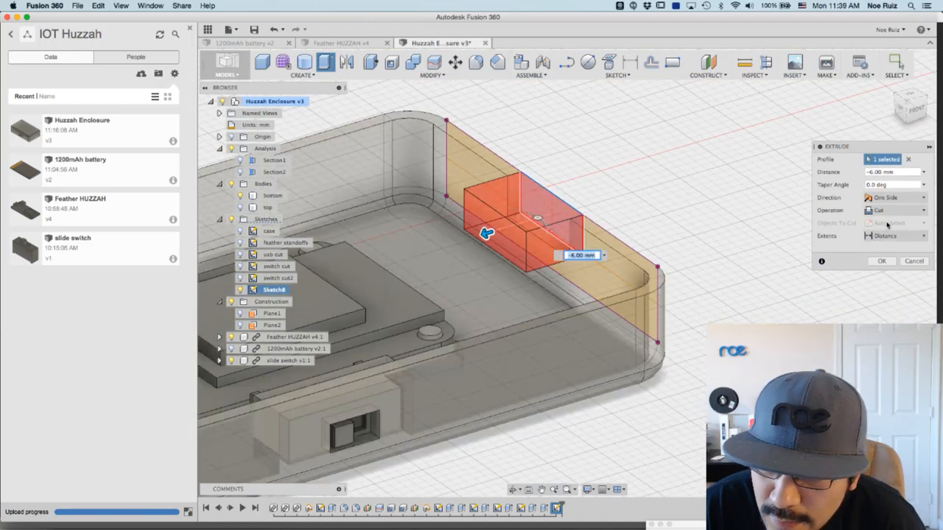
click(895, 236)
click(891, 261)
click(564, 212)
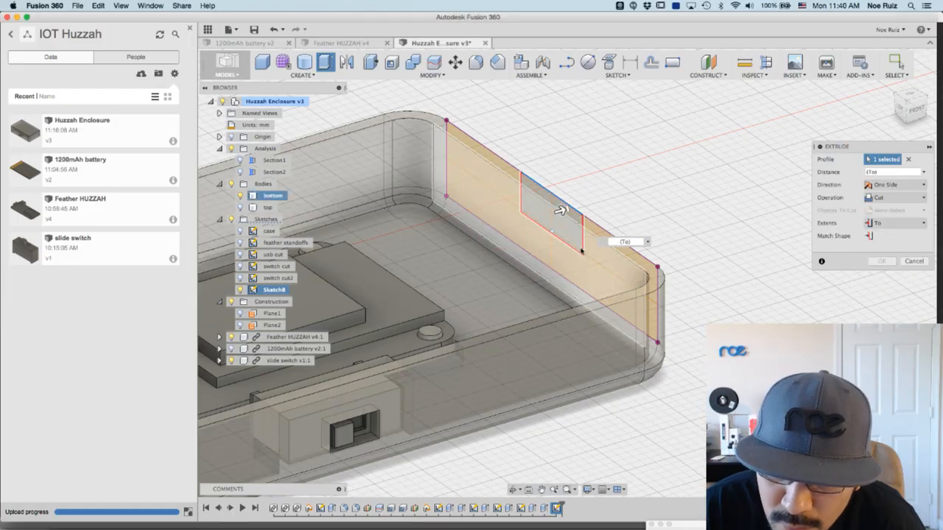
click(876, 274)
- Examine the new end-wall opening from several angles, first with the bottom half alone and also with the top body shown
shift+middle_drag(707, 294, 820, 271)
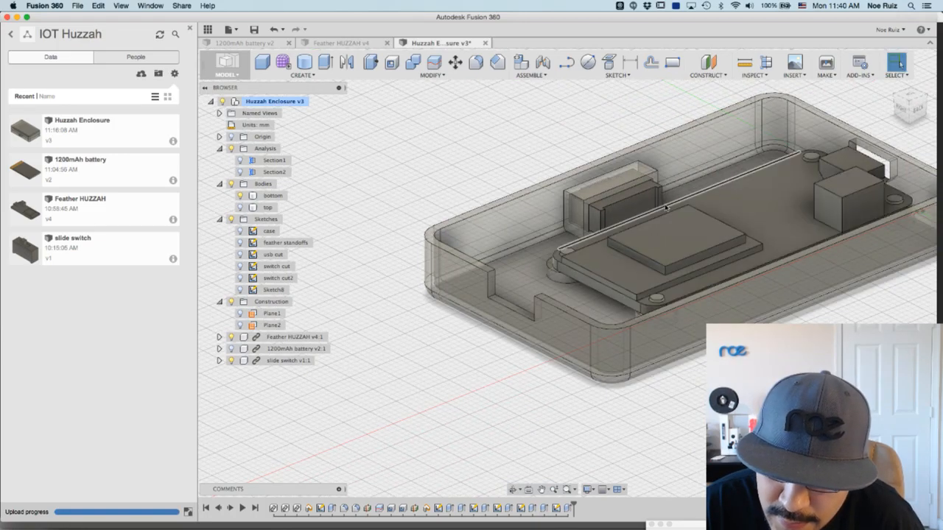
shift+middle_drag(474, 337, 559, 370)
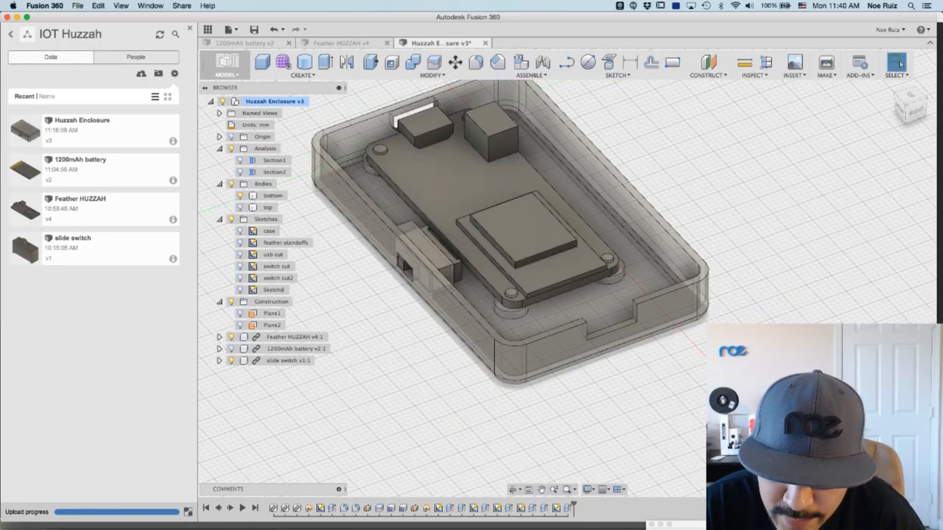
scroll(507, 176, down, 2)
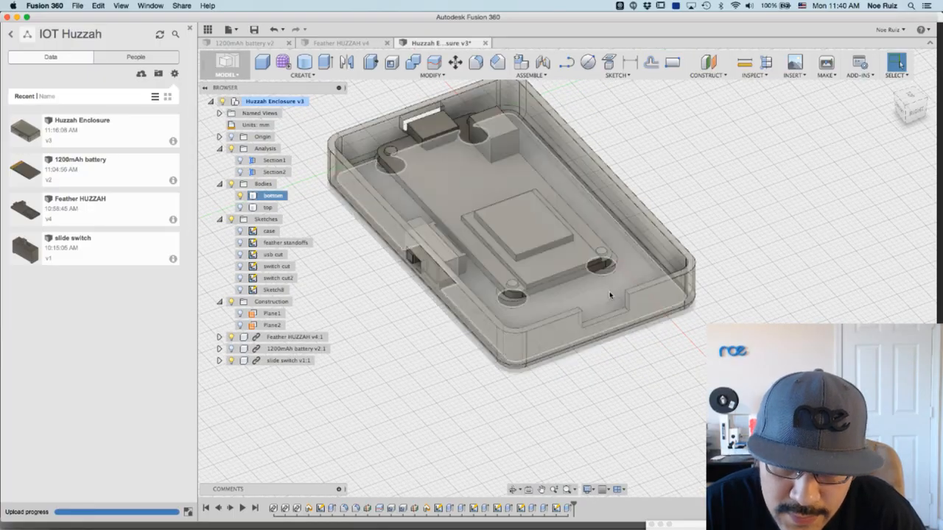
scroll(609, 295, up, 2)
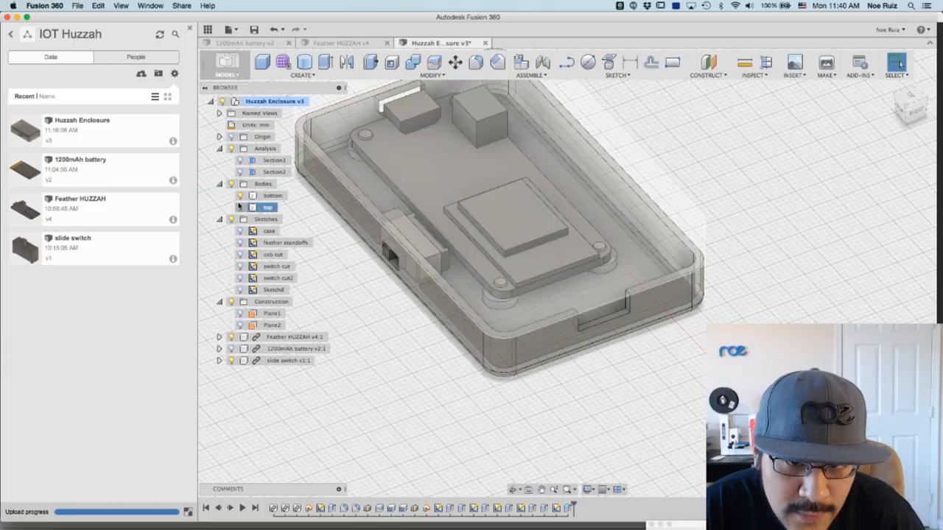
click(240, 207)
shift+middle_drag(626, 350, 673, 321)
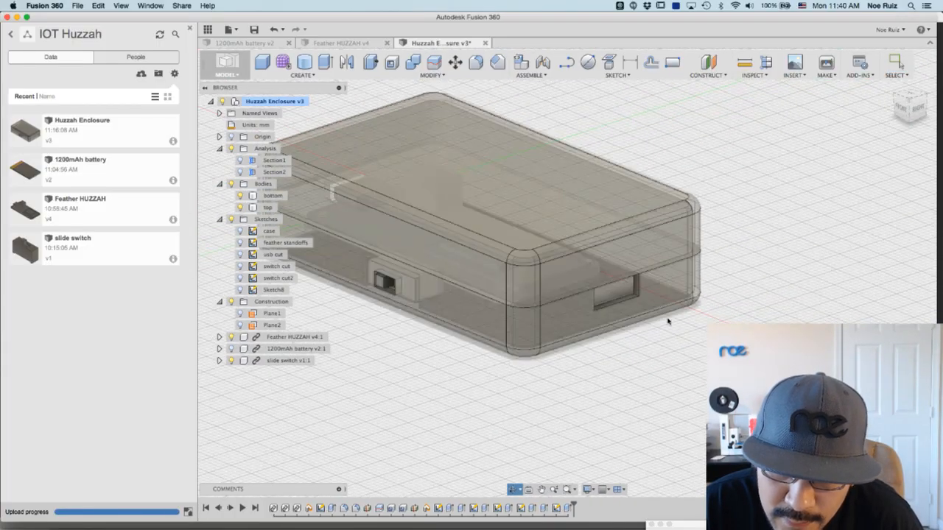
- Fillet the two lower corner edges of the end-wall opening with a 2 mm radius
scroll(663, 322, up, 5)
key(f)
scroll(615, 274, up, 3)
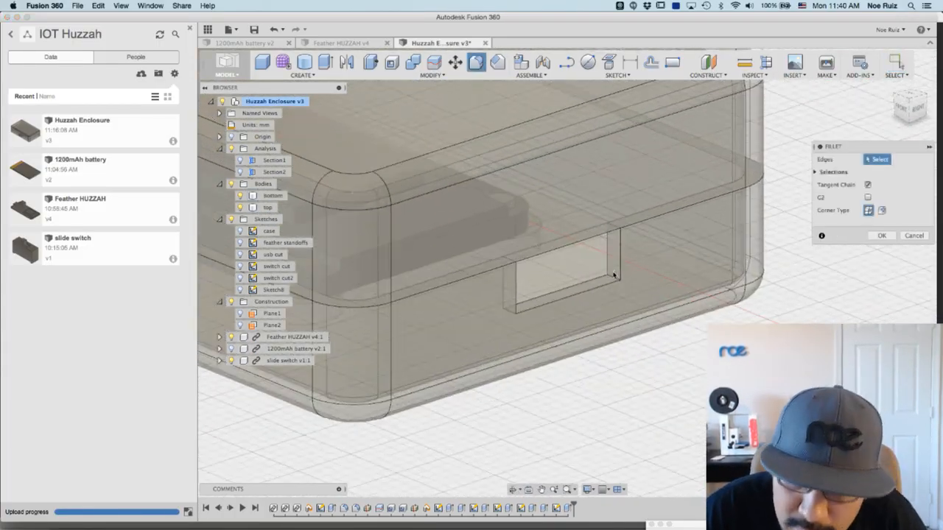
click(615, 277)
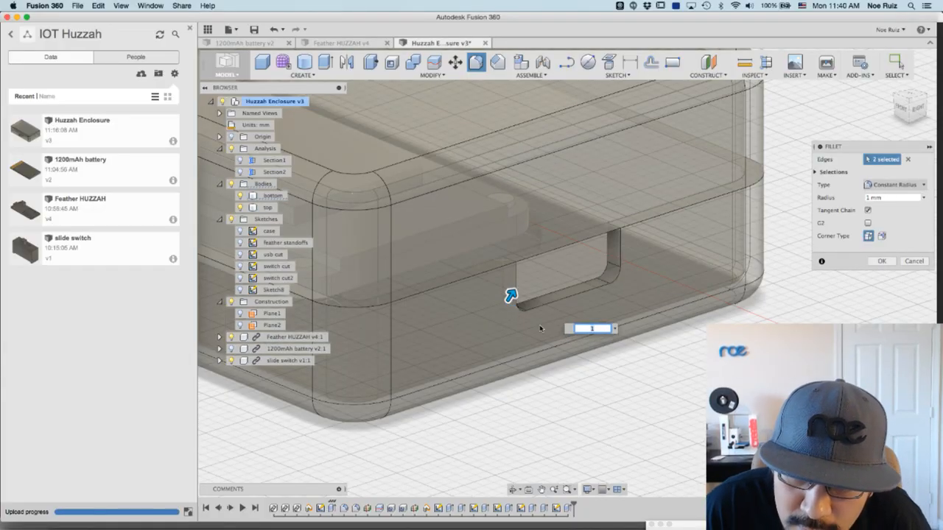
key(Return)
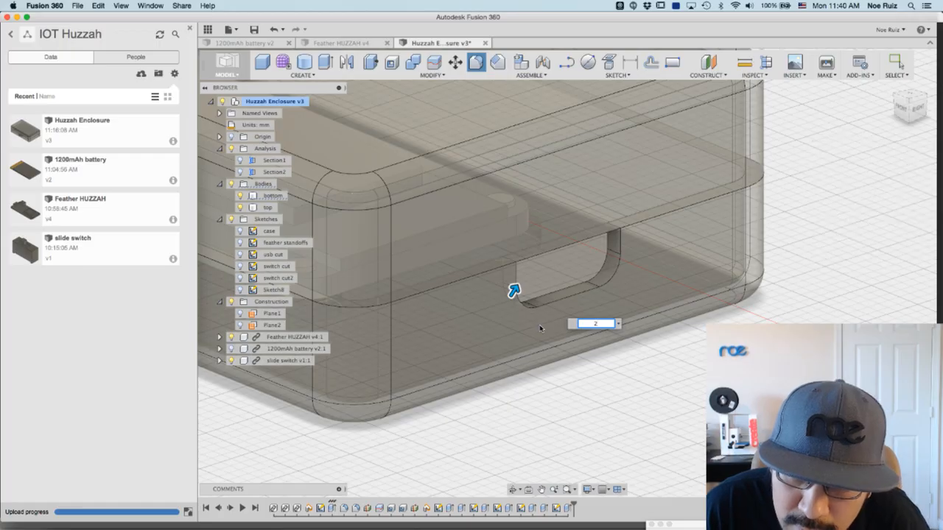
- Examine the closed enclosure from isometric and right-end views to check the rounded opening
scroll(750, 251, down, 5)
shift+middle_drag(750, 251, 323, 296)
key(F6)
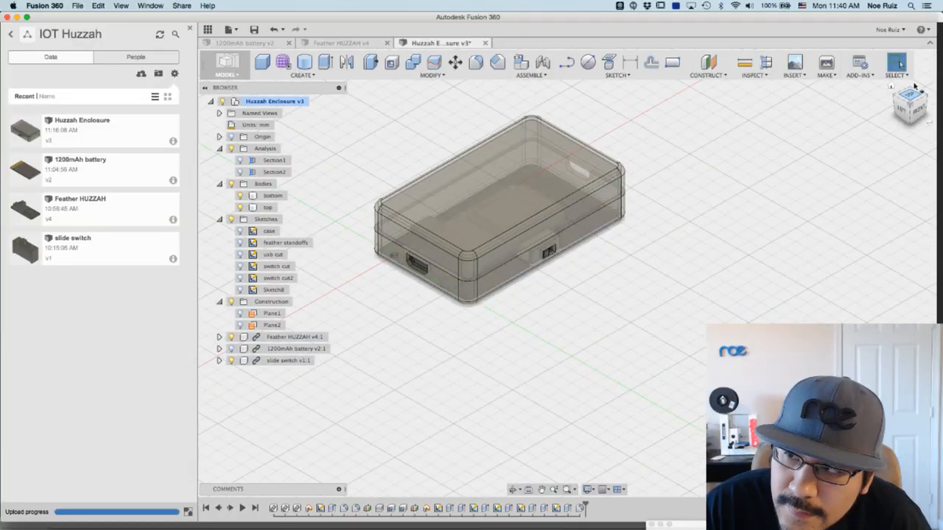
click(891, 87)
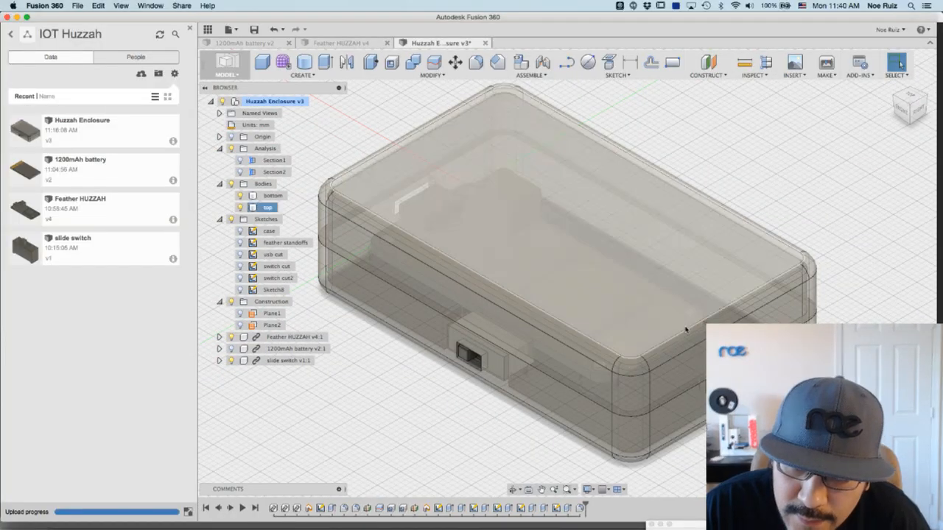
scroll(655, 350, down, 3)
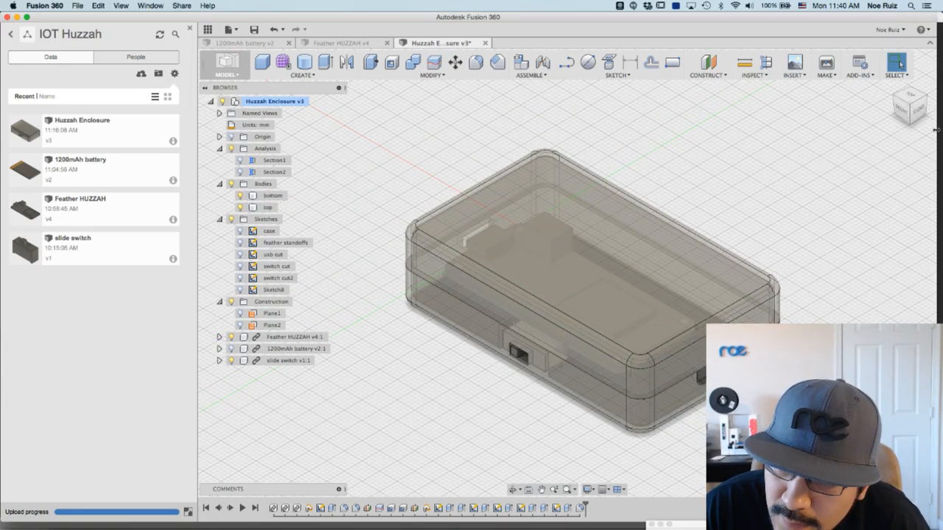
click(922, 109)
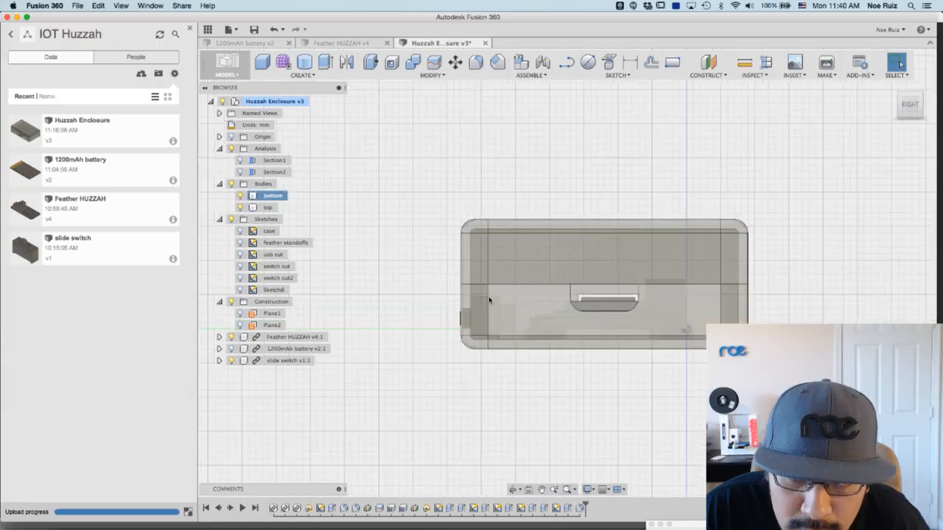
scroll(520, 290, down, 3)
shift+middle_drag(411, 310, 450, 325)
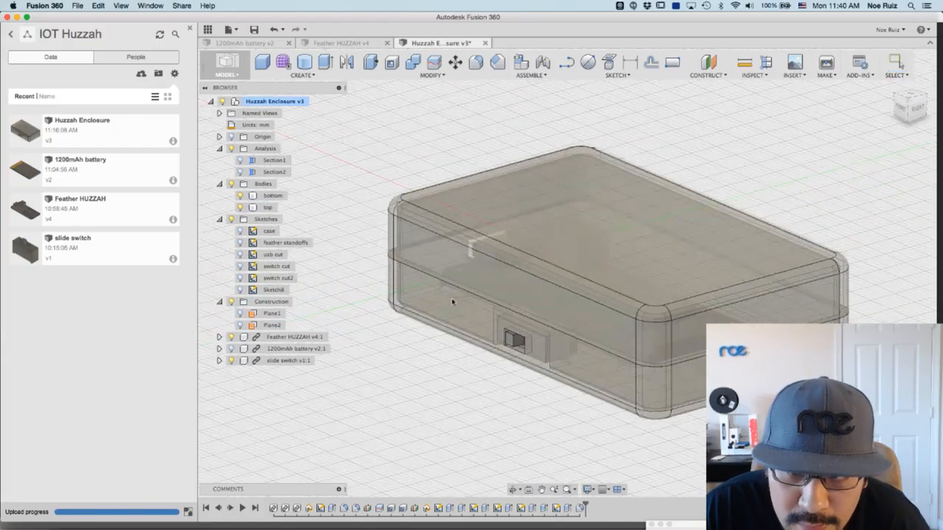
- Hide the top body and start a sketch on the bottom half's upper rim face using the Project command
click(243, 207)
scroll(326, 233, down, 2)
shift+middle_drag(387, 208, 492, 214)
scroll(678, 176, up, 5)
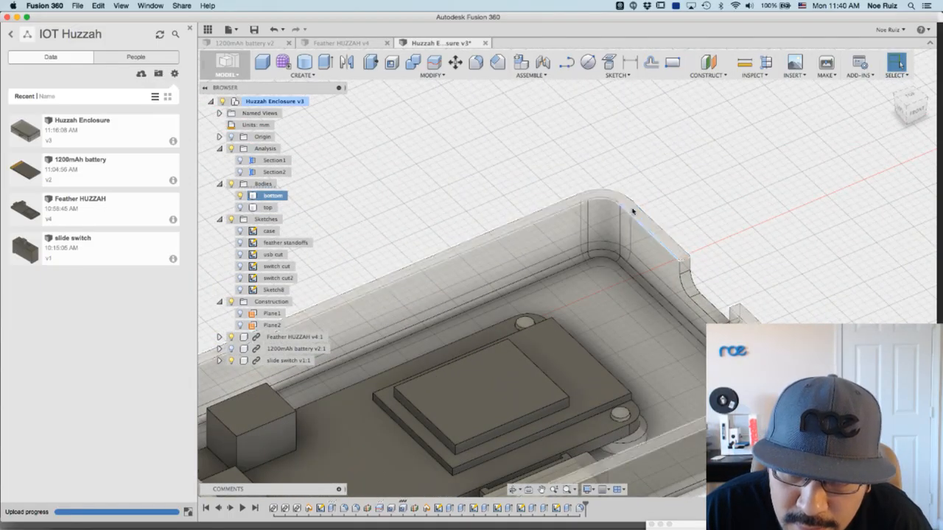
click(633, 209)
scroll(632, 176, down, 5)
scroll(634, 171, up, 3)
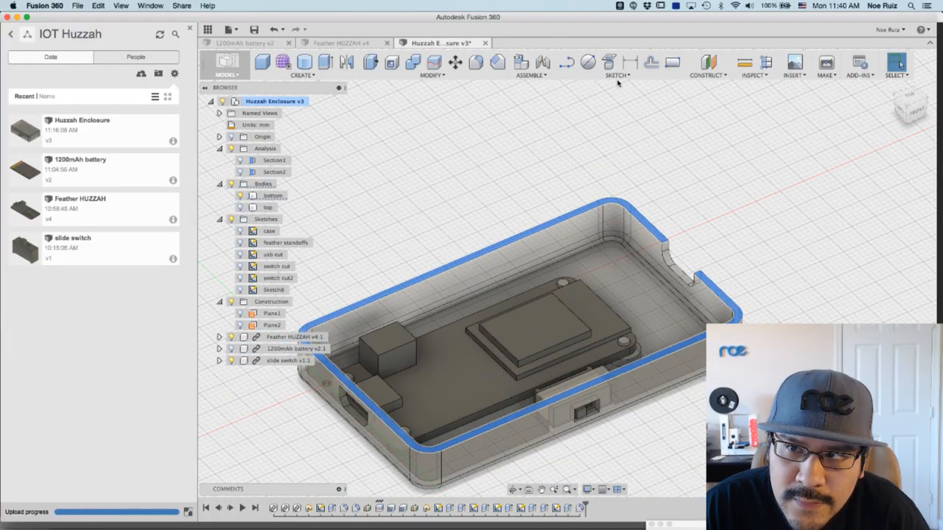
click(618, 75)
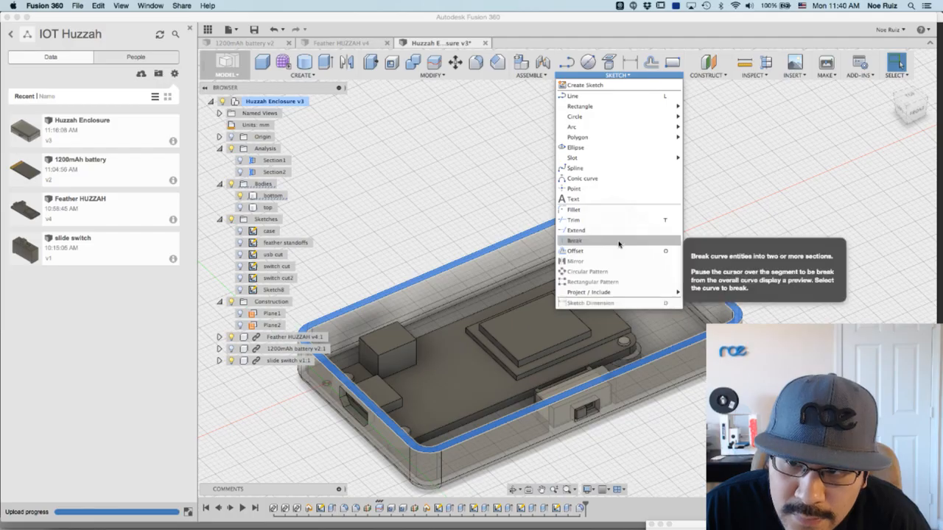
mouse_move(624, 299)
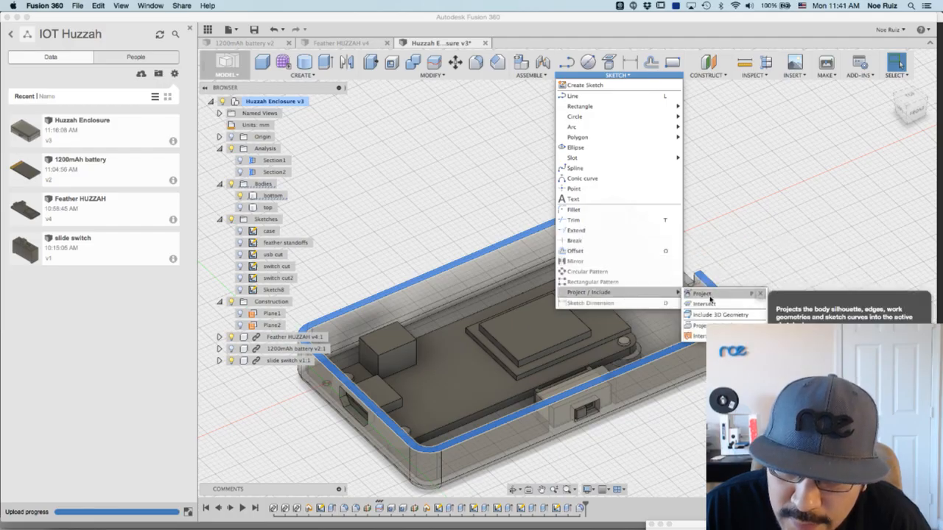
click(700, 293)
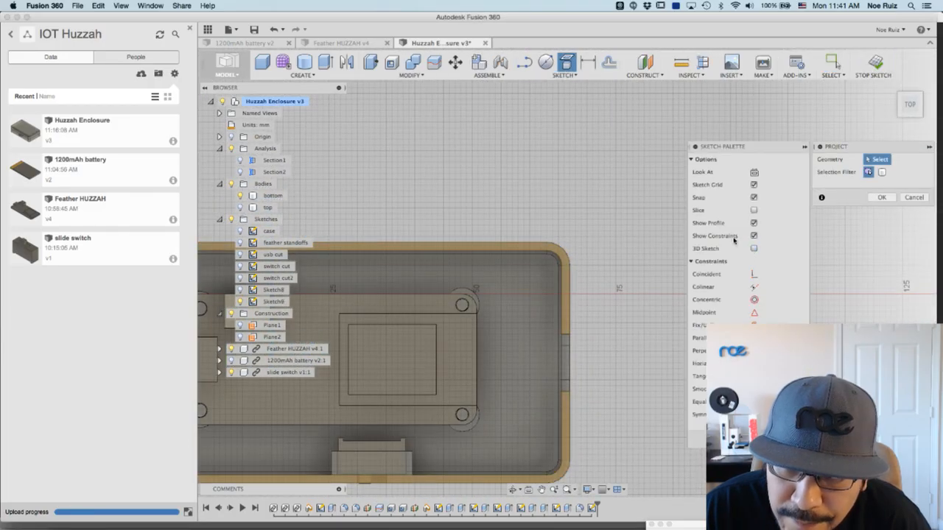
- Offset the projected rim outline as a loop by 1 mm around the bottom half's upper face
scroll(596, 235, up, 5)
middle_drag(583, 287, 722, 229)
scroll(533, 190, down, 2)
scroll(577, 111, up, 2)
middle_drag(599, 137, 539, 144)
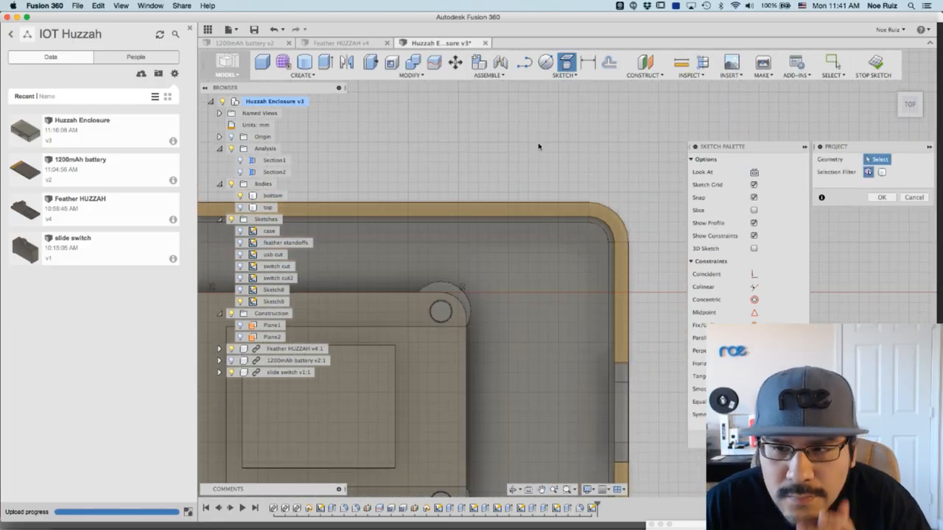
click(609, 62)
scroll(581, 214, up, 4)
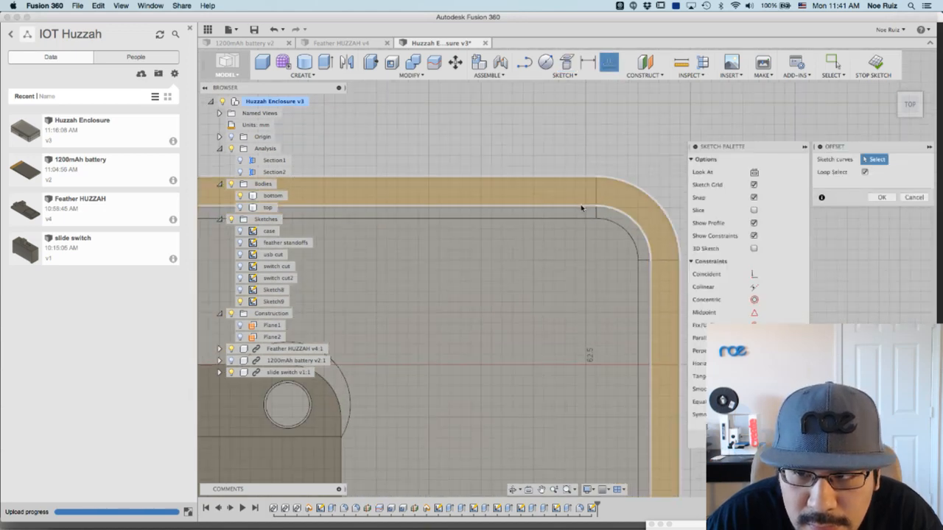
click(581, 208)
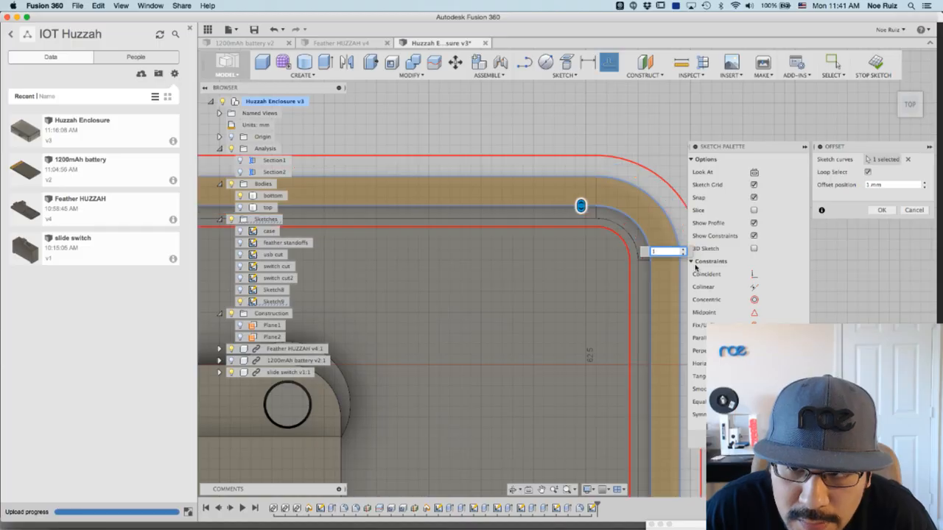
scroll(610, 263, down, 5)
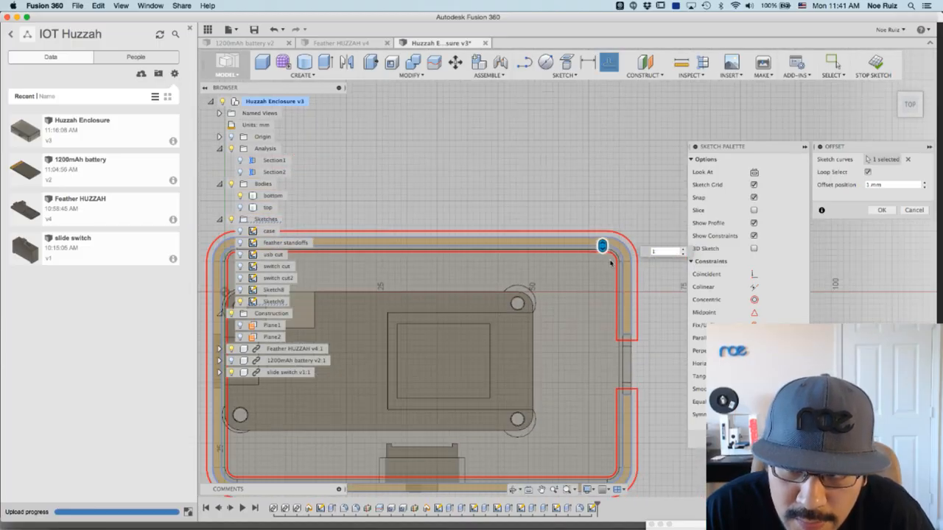
click(884, 210)
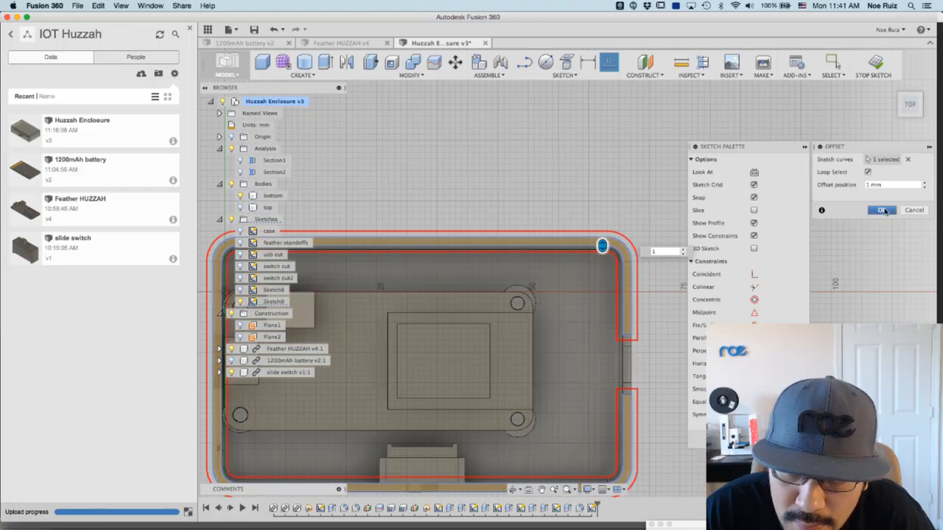
- Draw short lines from the offset loop's inner corners to the rim's inner edge on both sides of the end-wall opening, and finish the sketch
scroll(679, 341, up, 5)
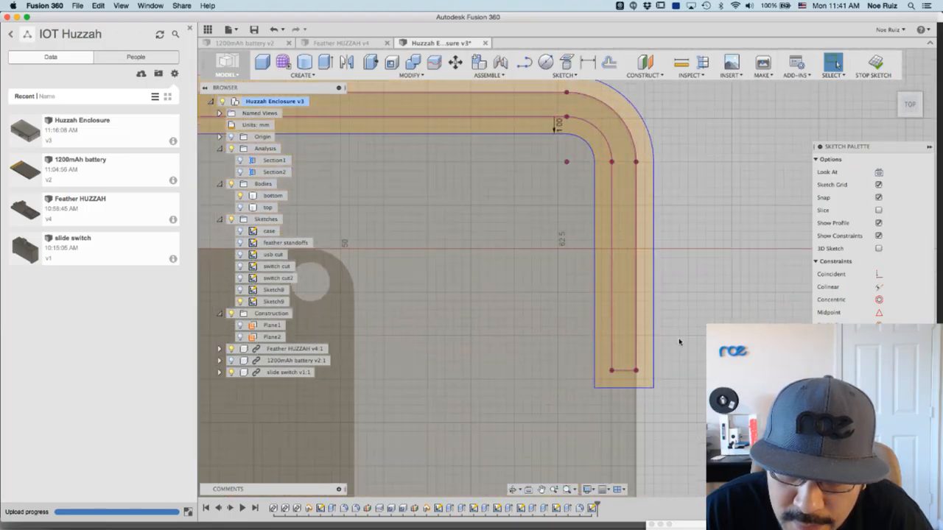
scroll(679, 341, down, 1)
scroll(665, 310, down, 3)
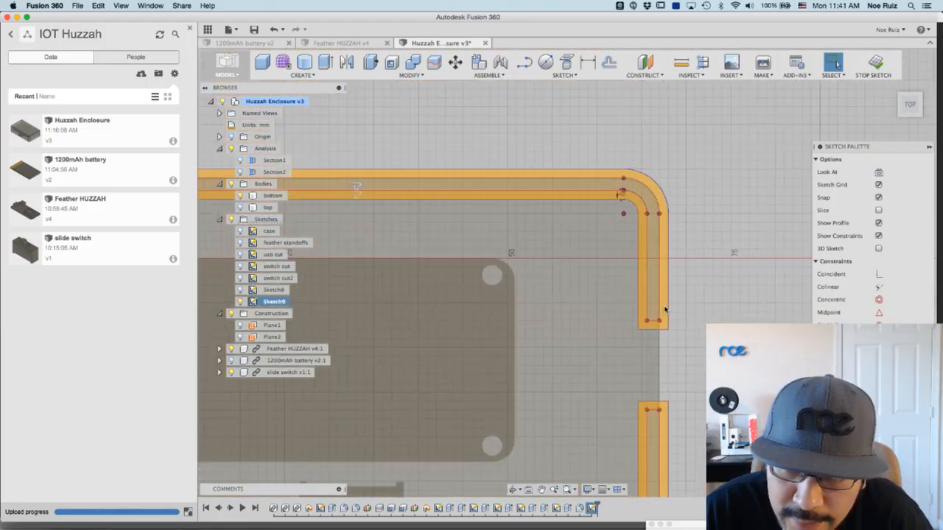
mouse_move(665, 310)
shift+middle_down()
mouse_move(718, 305)
mouse_move(730, 229)
shift+middle_up()
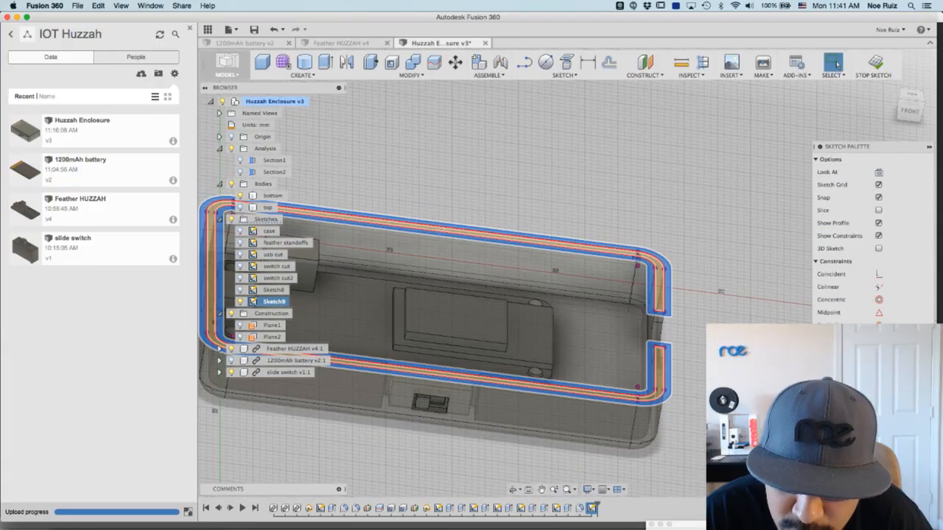
click(734, 294)
click(912, 95)
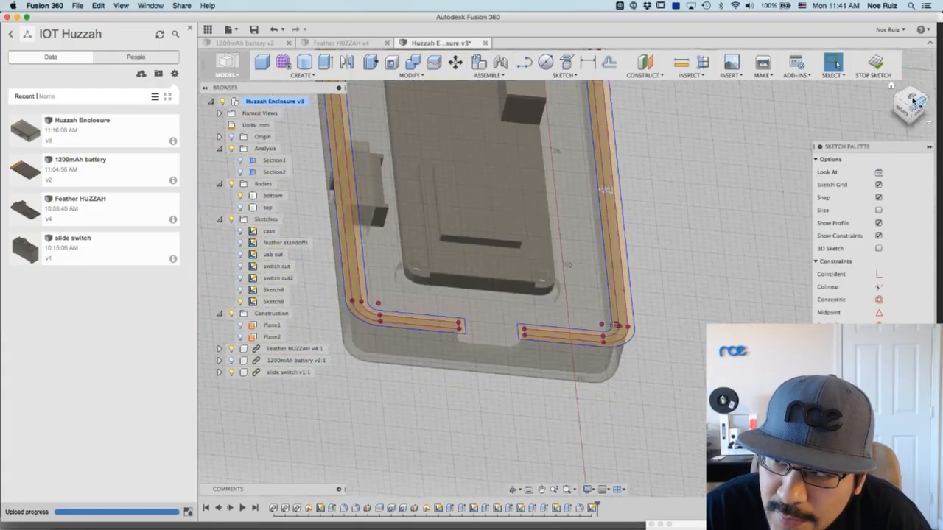
scroll(420, 221, up, 10)
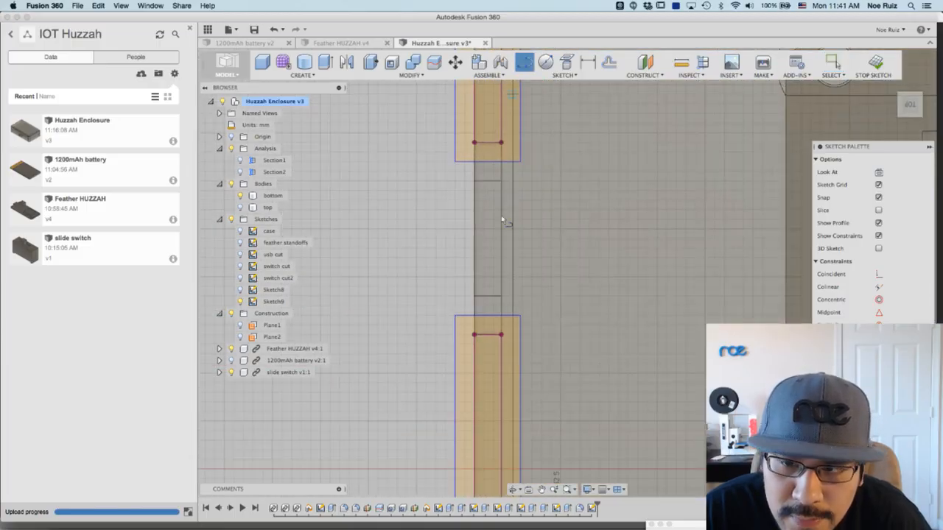
scroll(511, 306, up, 5)
click(492, 366)
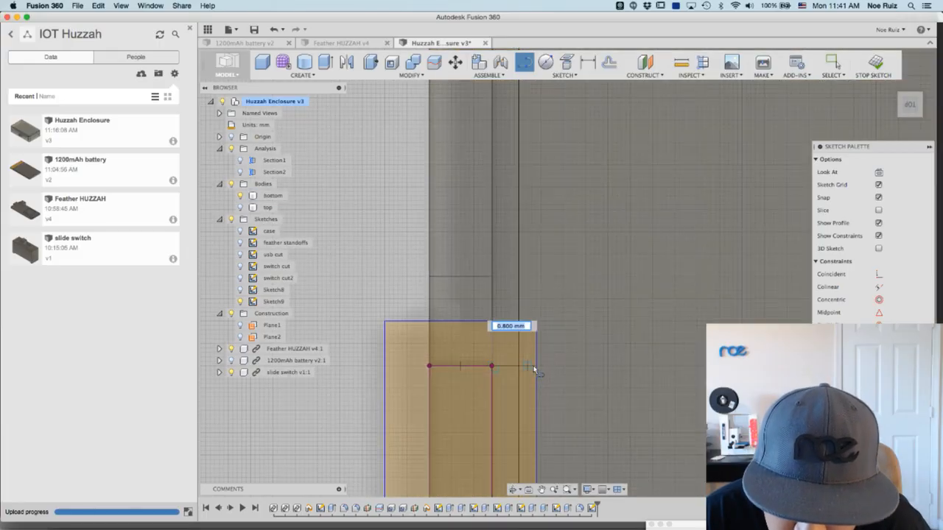
scroll(396, 291, down, 5)
middle_drag(383, 240, 419, 468)
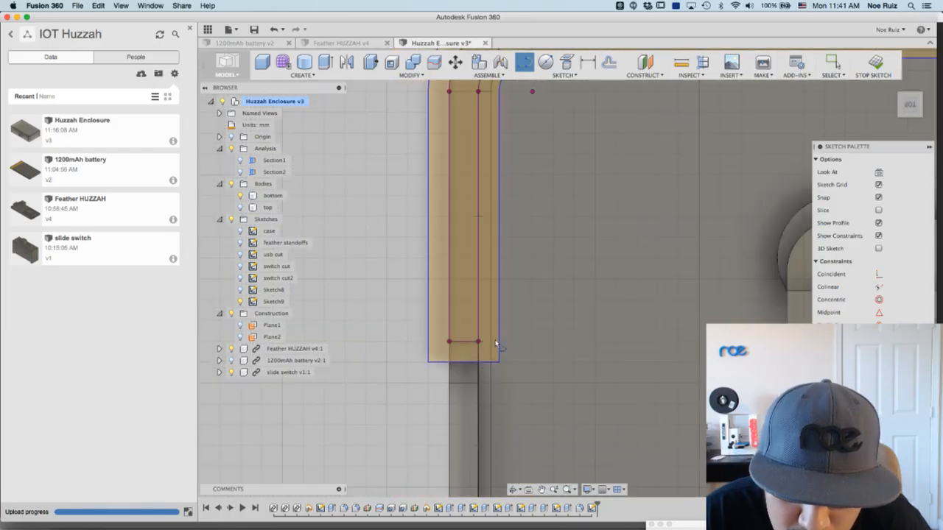
scroll(360, 360, down, 6)
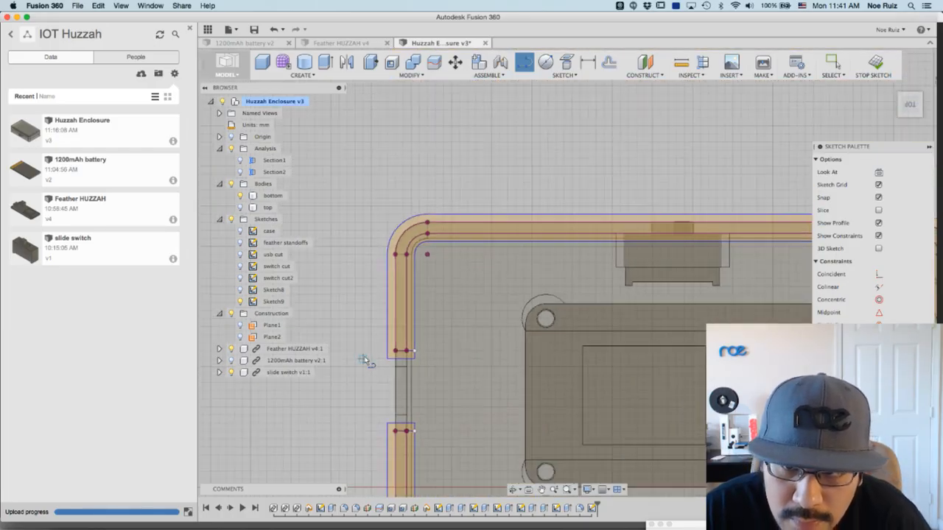
mouse_move(317, 390)
shift+middle_down()
mouse_move(314, 322)
mouse_move(367, 376)
shift+middle_up()
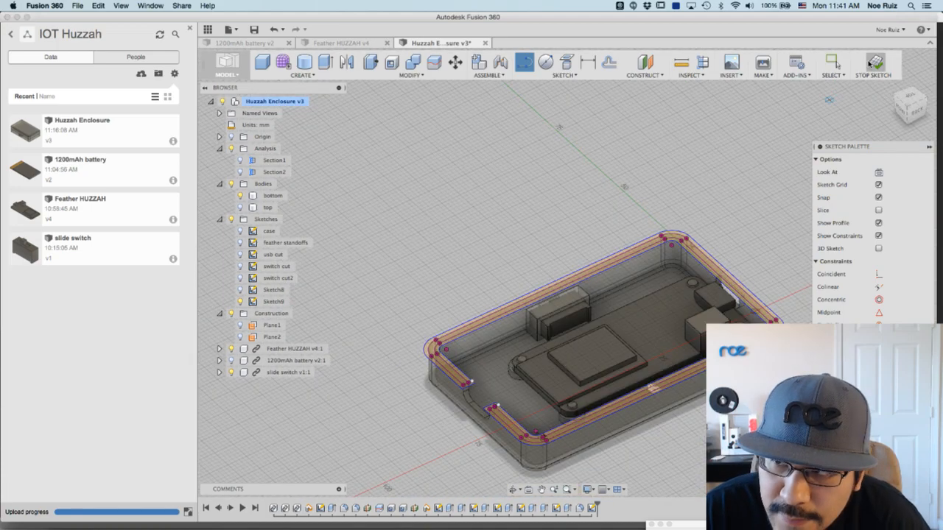
click(870, 65)
- Start extruding the rim sketch's inner band profile upward with a distance of 2 mm
scroll(393, 398, up, 8)
key(e)
scroll(393, 399, down, 3)
click(395, 365)
scroll(395, 317, down, 3)
click(914, 116)
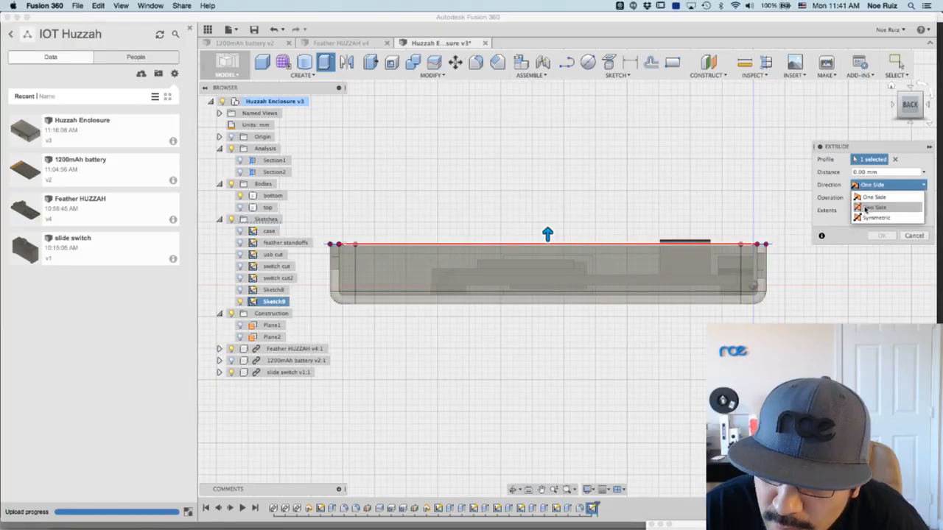
click(869, 207)
scroll(585, 238, up, 5)
scroll(542, 240, up, 1)
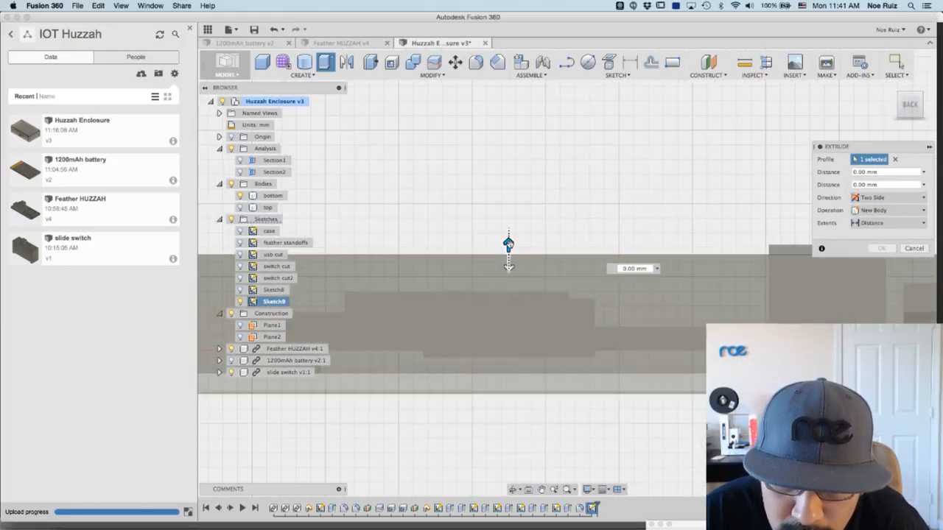
drag(509, 243, 509, 216)
mouse_move(508, 213)
shift+middle_down()
mouse_move(446, 185)
mouse_move(488, 195)
shift+middle_up()
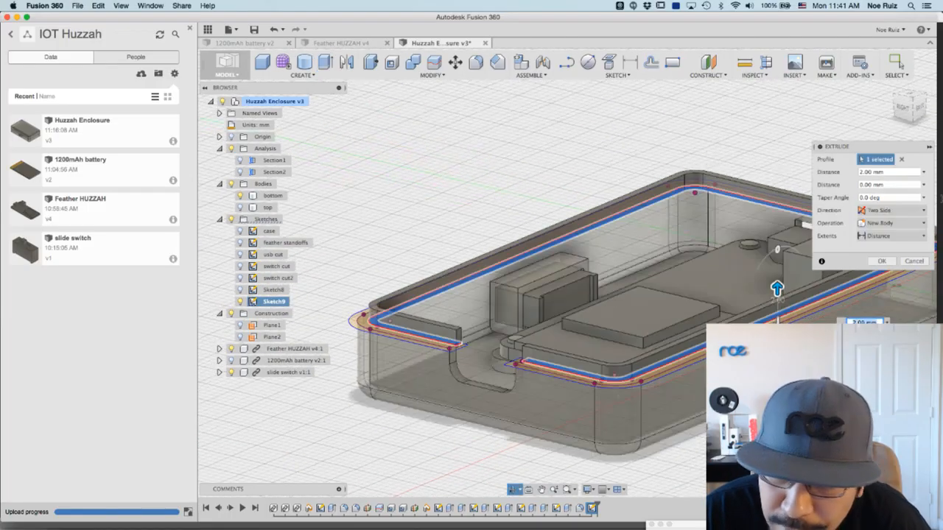
- Set the rim extrusion to Symmetric direction with the Join operation and apply it
click(913, 210)
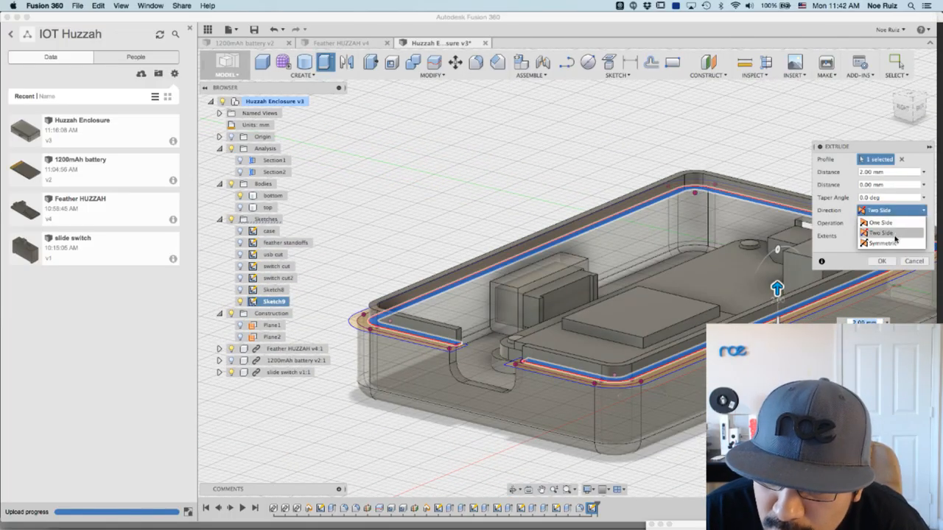
click(895, 244)
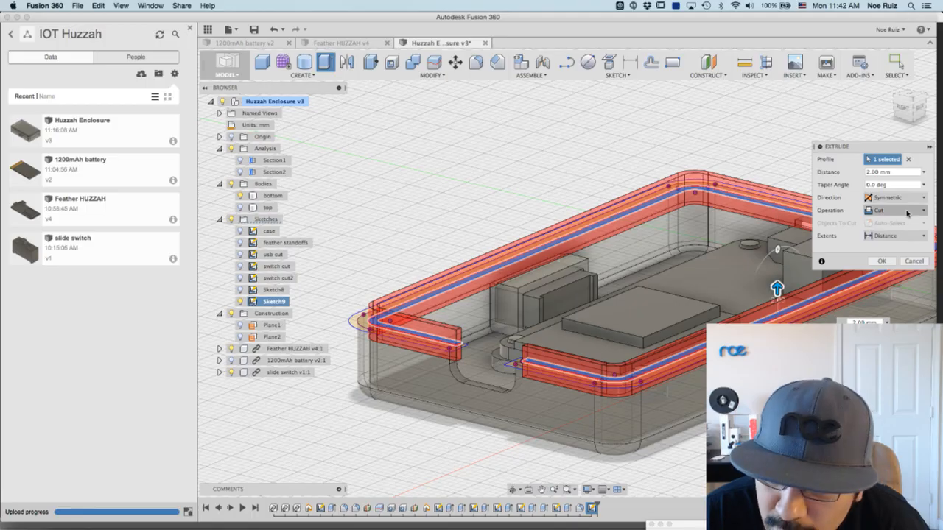
click(908, 212)
click(881, 223)
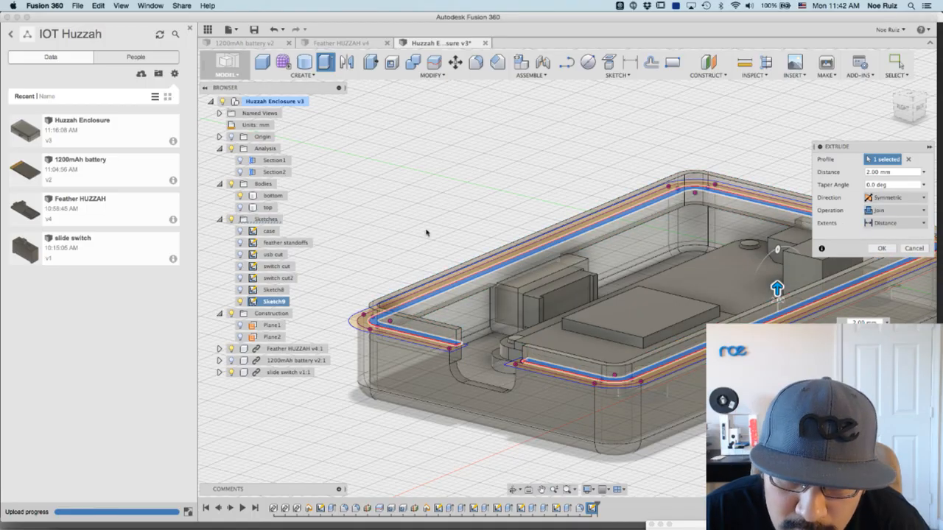
shift+middle_drag(434, 227, 463, 227)
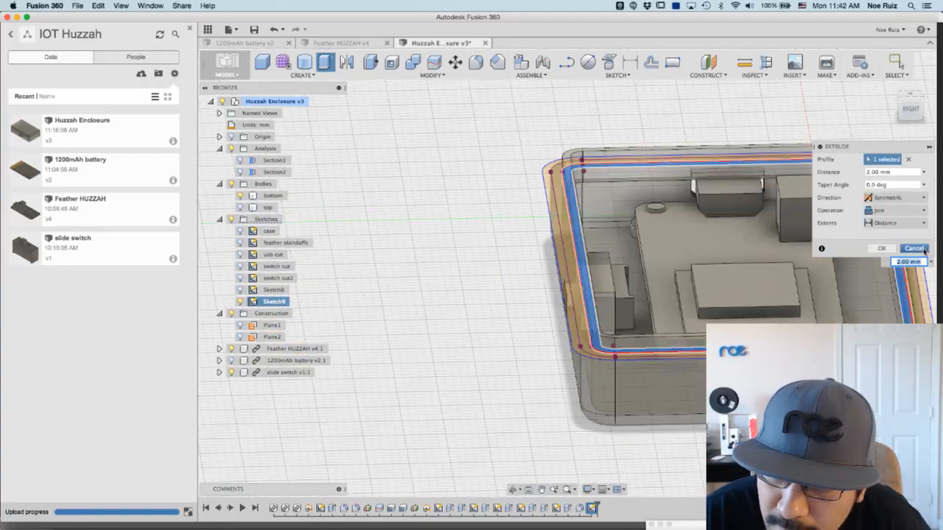
key(Return)
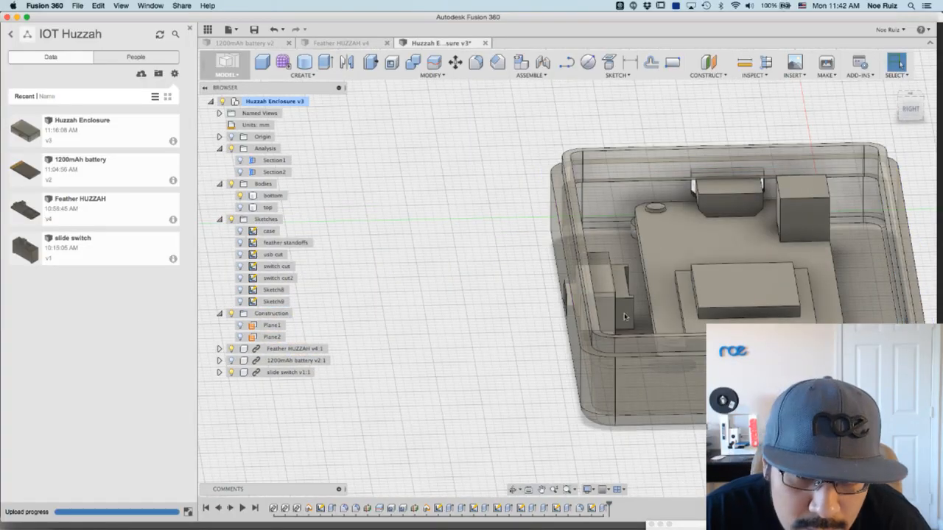
- Examine the new rim lip on the bottom half from the front, top and isometric views
shift+middle_drag(451, 266, 546, 279)
scroll(913, 200, up, 3)
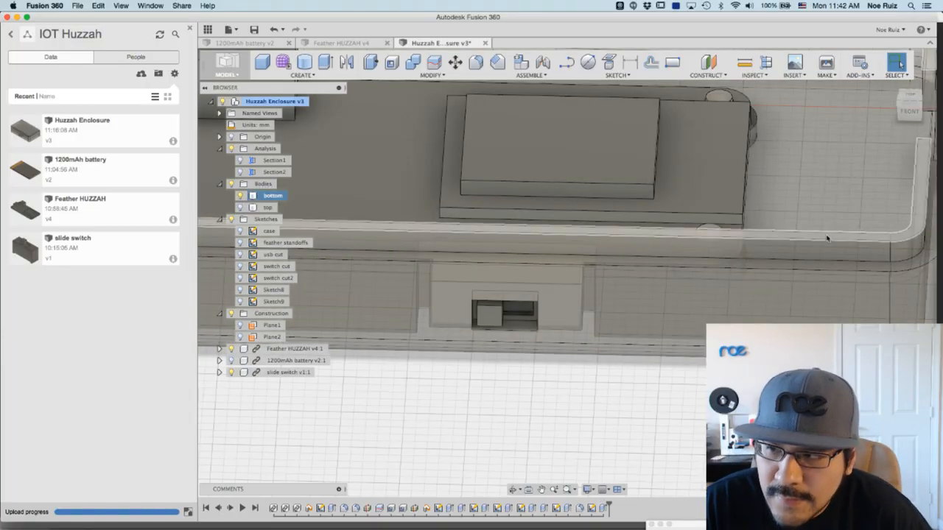
click(827, 238)
key(Escape)
scroll(893, 230, down, 3)
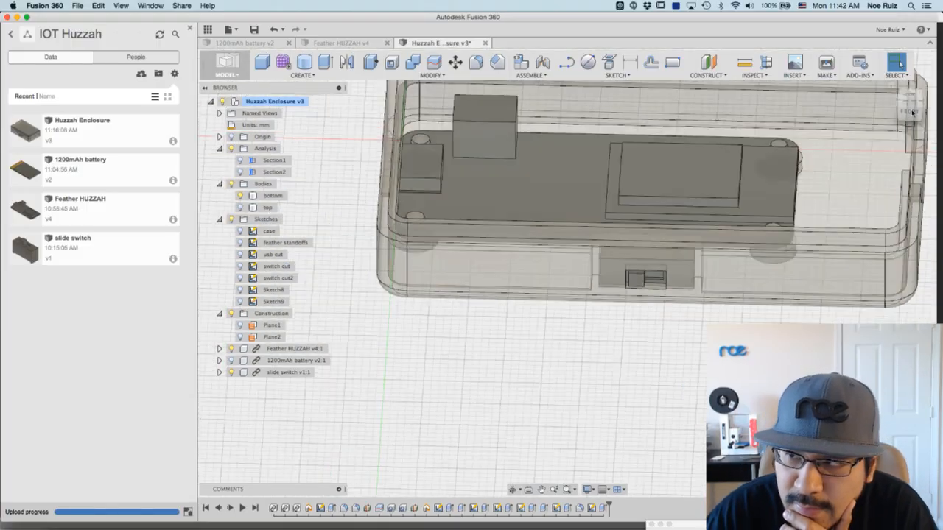
click(910, 95)
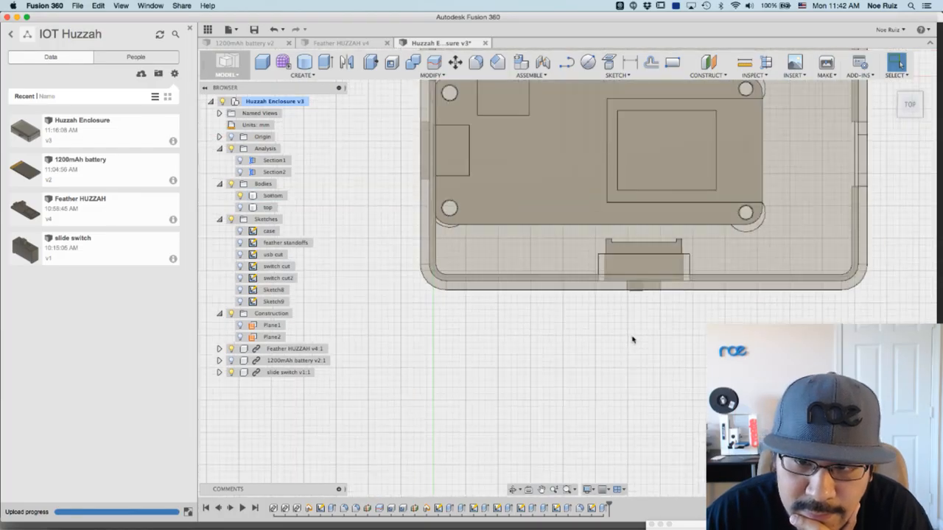
shift+middle_drag(667, 191, 674, 282)
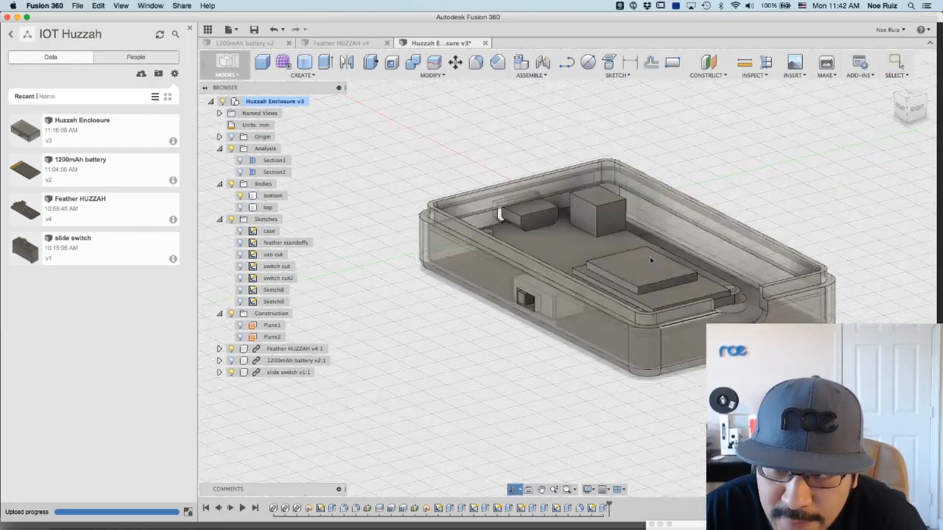
scroll(626, 140, up, 5)
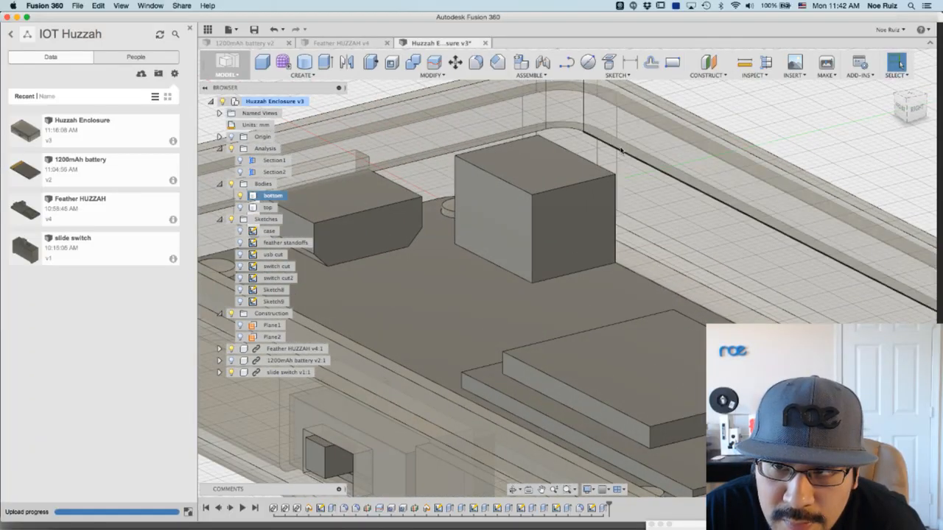
scroll(621, 151, down, 5)
- Show the Section1 analysis and examine the lip's cross-section near the slide switch from the left end and at an angle
click(240, 171)
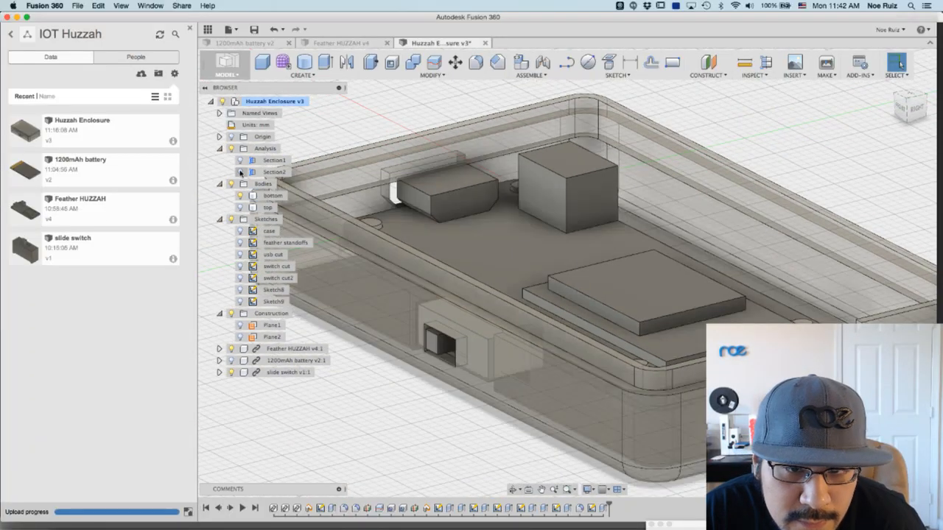
shift+middle_drag(386, 291, 440, 280)
click(239, 161)
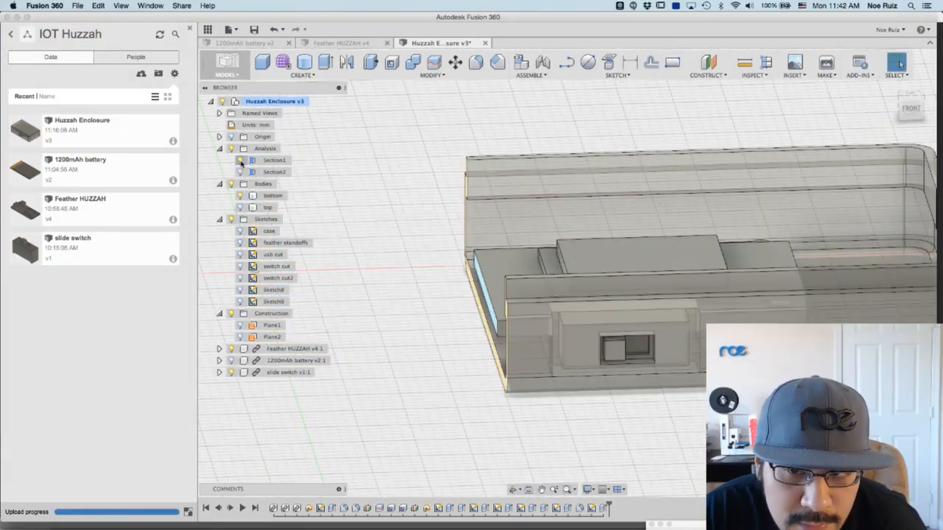
shift+middle_drag(369, 295, 710, 275)
scroll(711, 276, up, 3)
scroll(751, 264, down, 3)
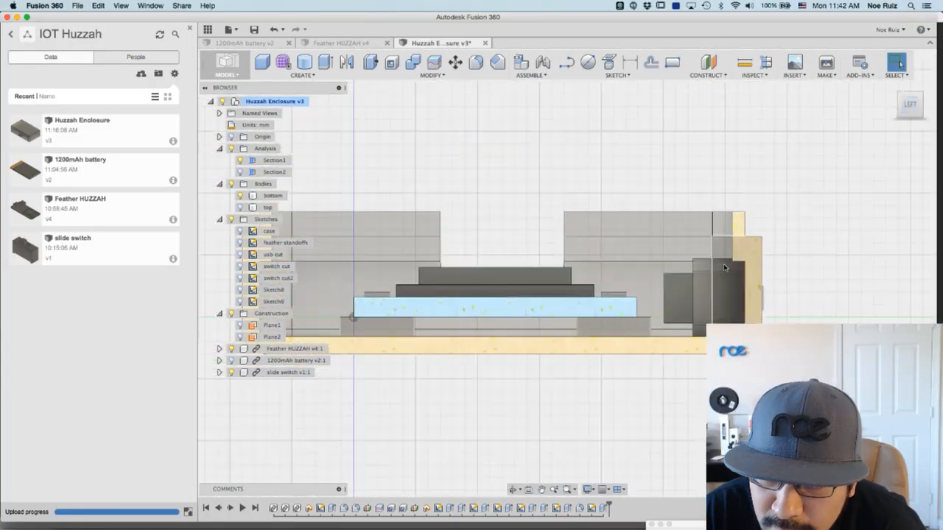
scroll(708, 260, up, 5)
scroll(712, 274, down, 5)
shift+middle_drag(704, 315, 691, 248)
click(912, 106)
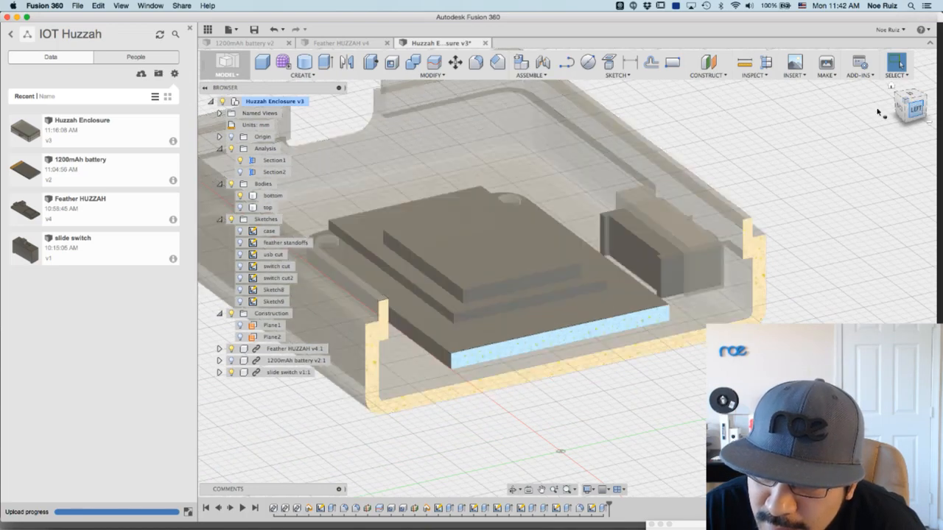
- Turn off the Section1 analysis and show Sketch9 along the rim of the enclosure bottom
scroll(722, 263, down, 3)
shift+middle_drag(508, 196, 668, 406)
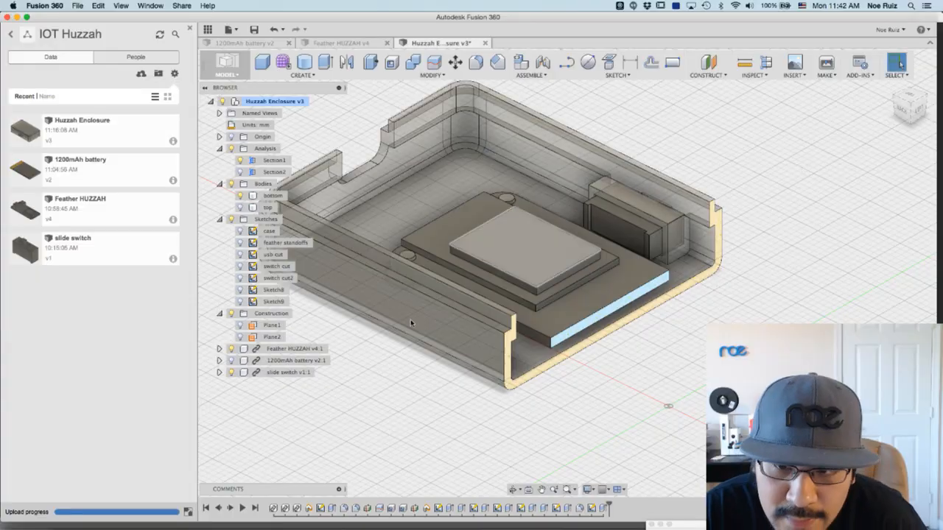
click(449, 293)
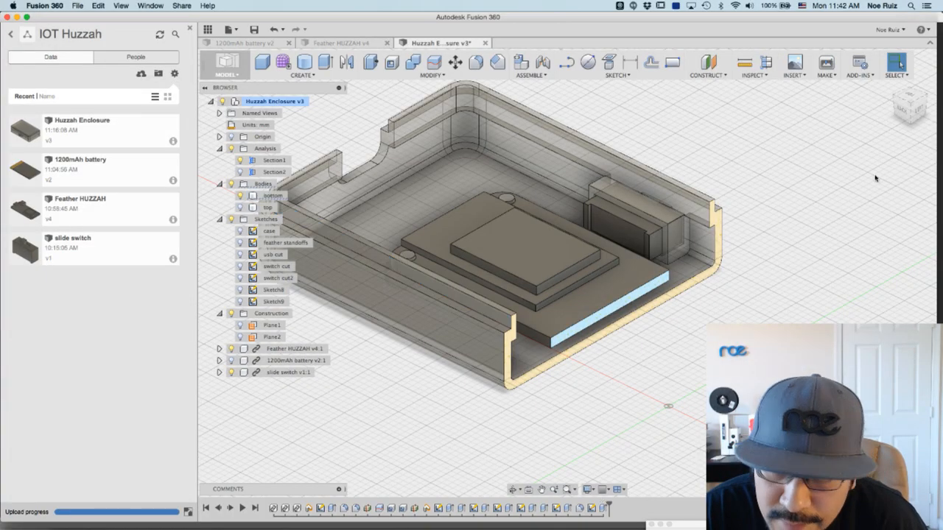
click(239, 160)
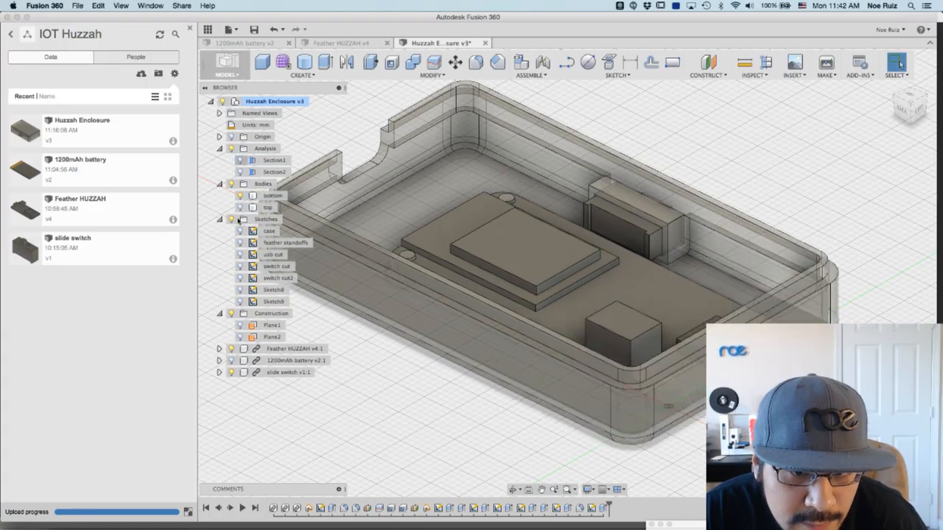
click(240, 301)
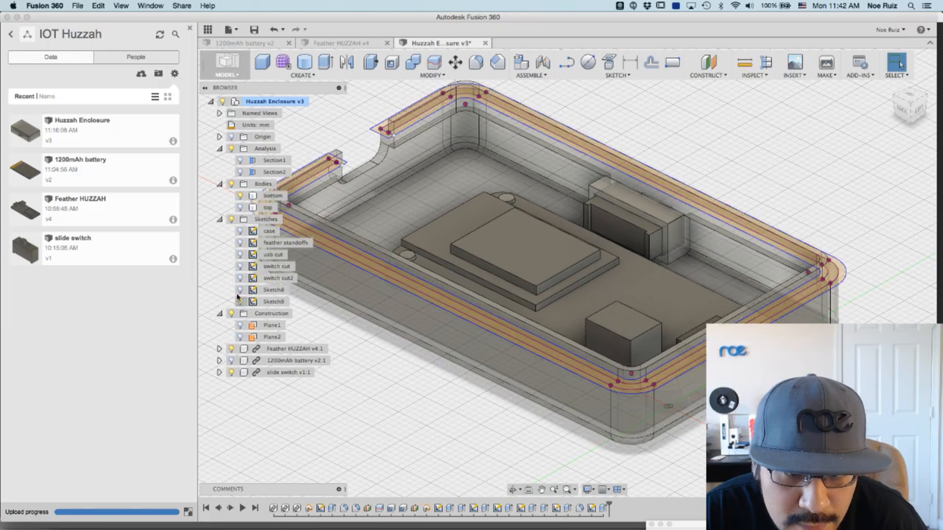
- Rename Sketch8 as "wire cut"
click(274, 290)
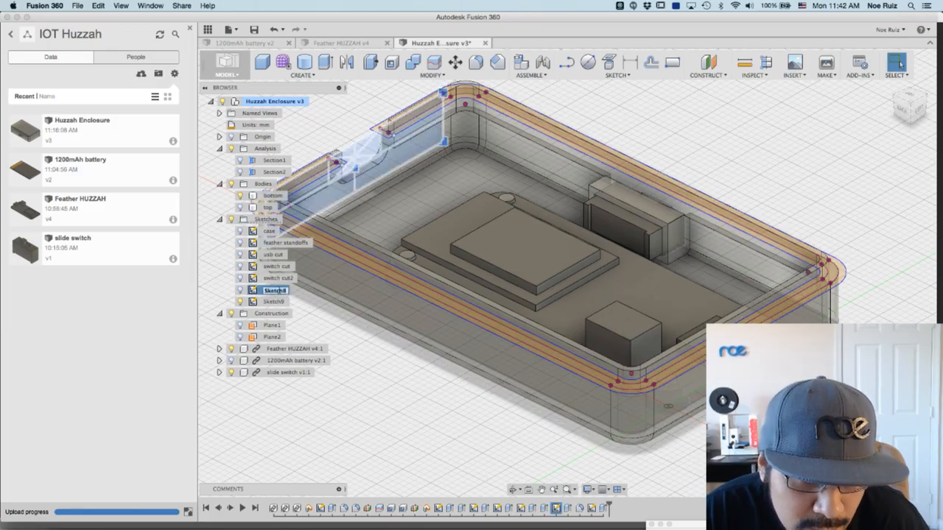
text(e cut)
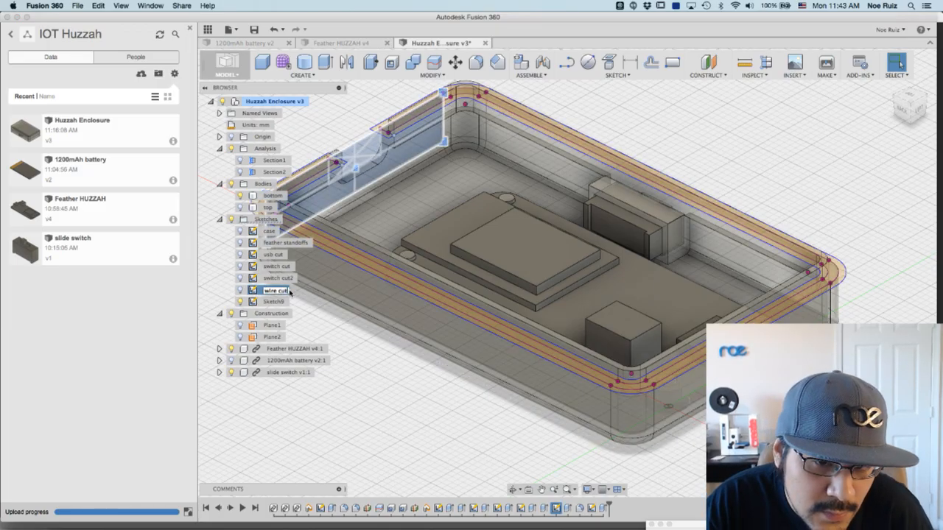
text(ire cut)
key(Return)
- Rename Sketch9 as "case lip" and clear the selection
click(264, 302)
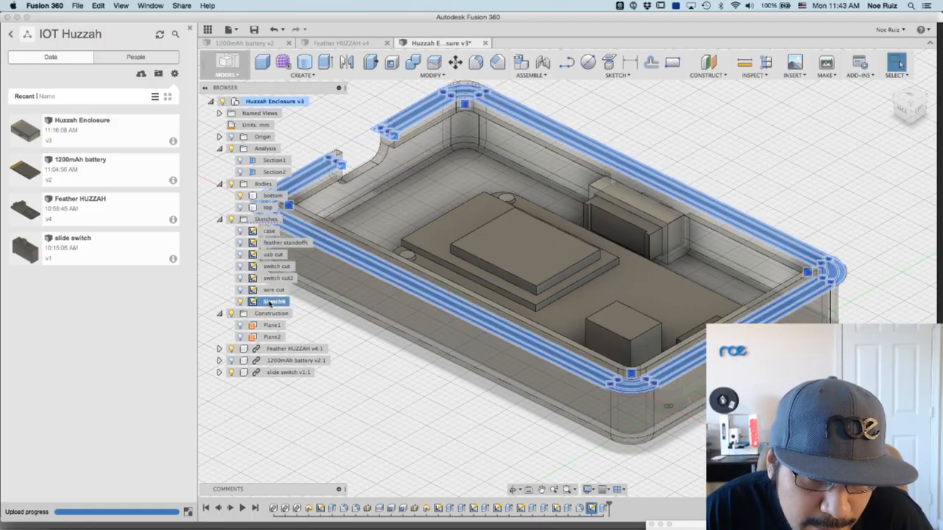
double_click(273, 302)
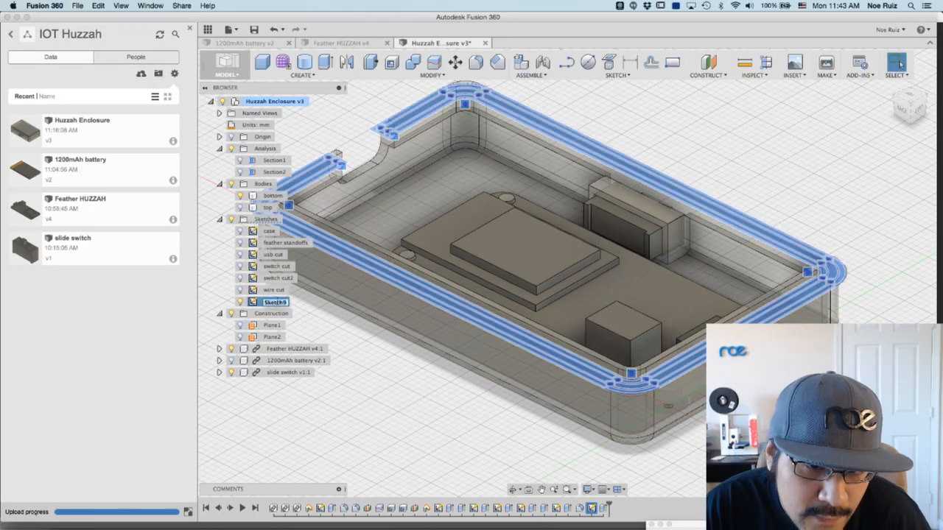
text(c)
key(Return)
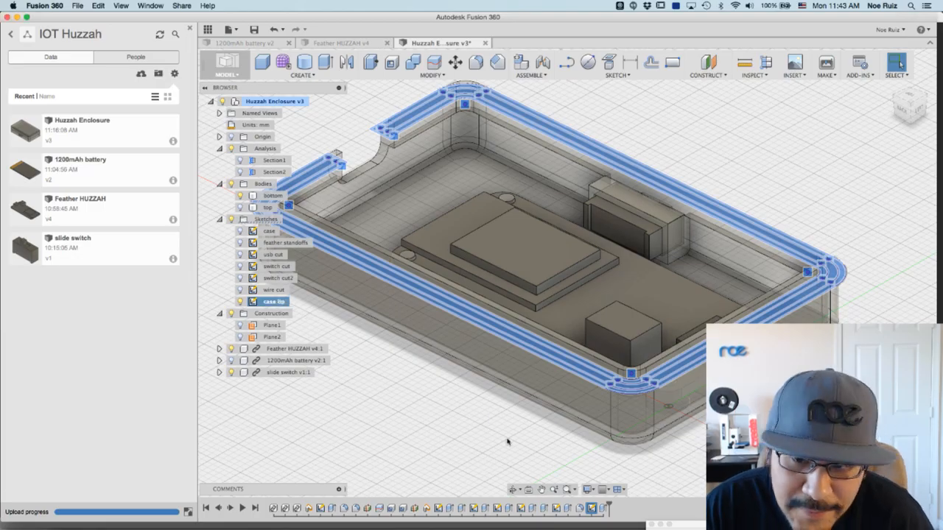
click(886, 273)
click(908, 95)
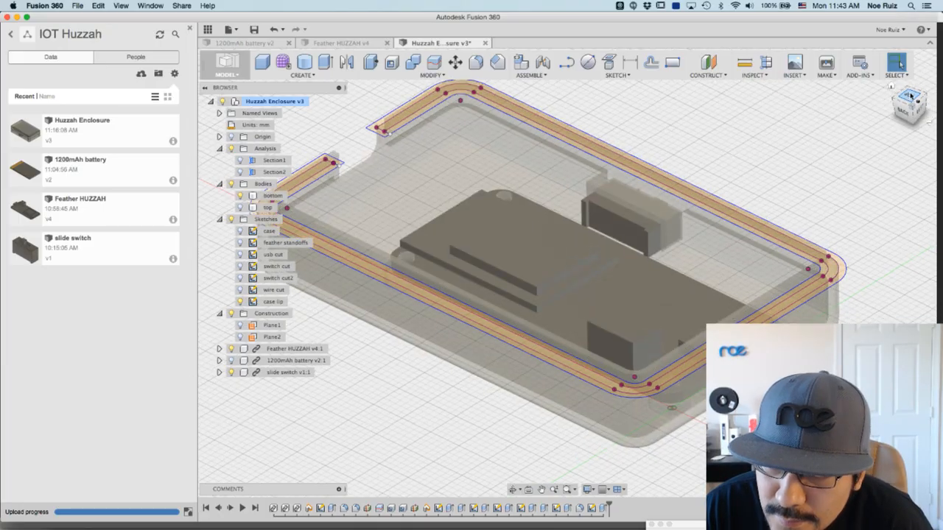
scroll(825, 181, up, 3)
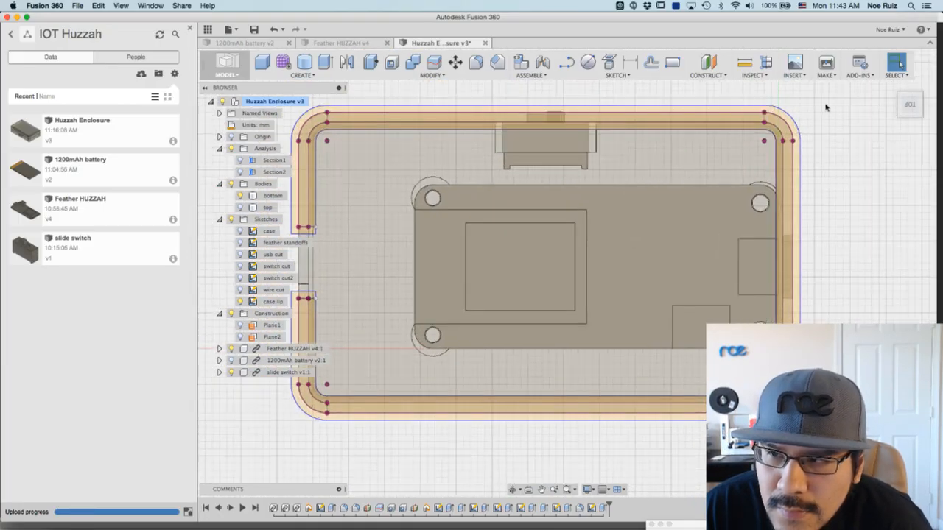
scroll(828, 164, up, 3)
middle_drag(831, 160, 865, 251)
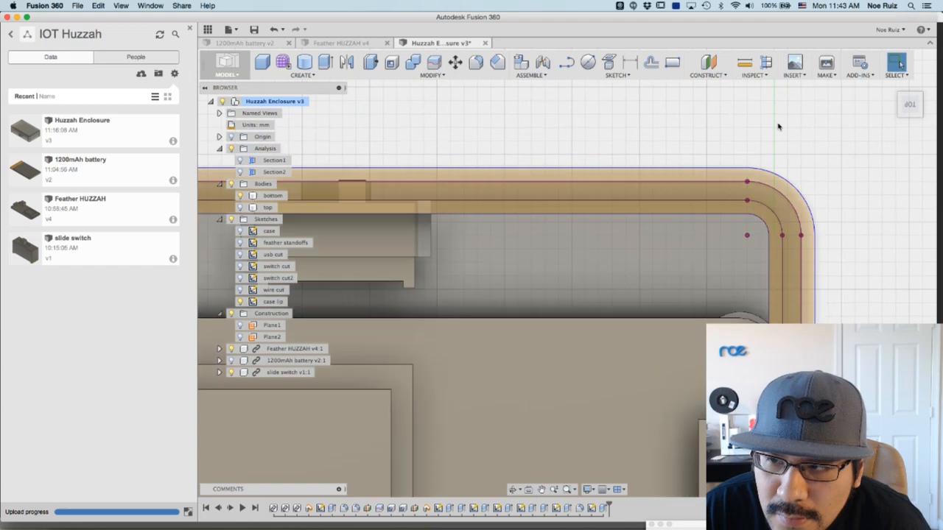
scroll(778, 127, up, 3)
scroll(759, 242, up, 1)
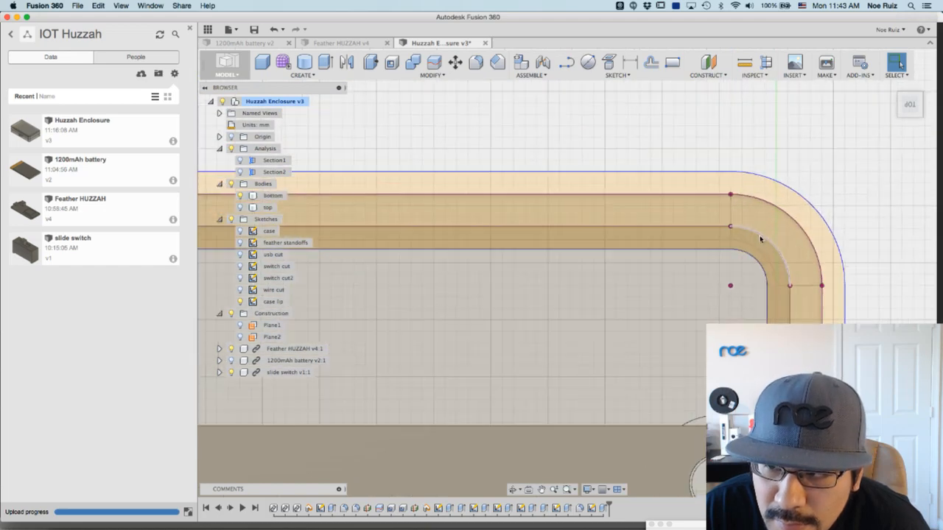
scroll(759, 241, up, 2)
click(651, 62)
click(699, 224)
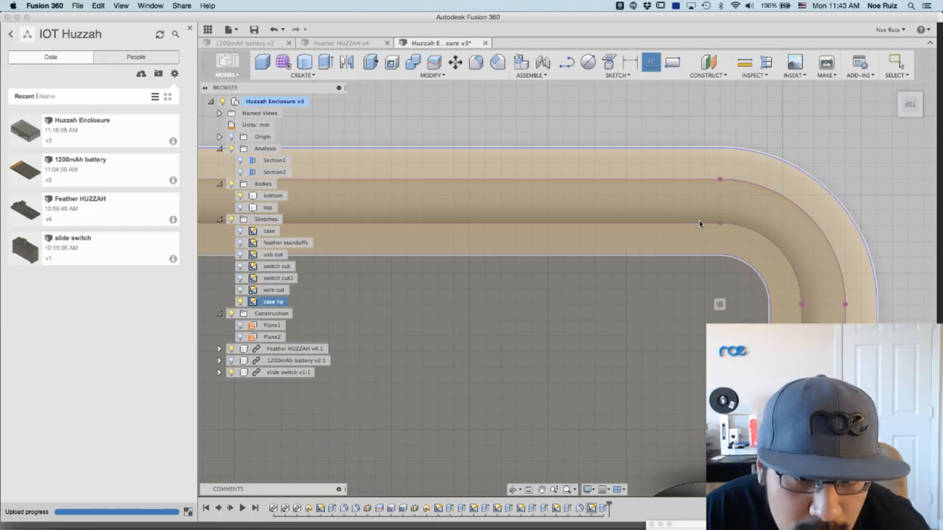
scroll(699, 224, down, 2)
key(Escape)
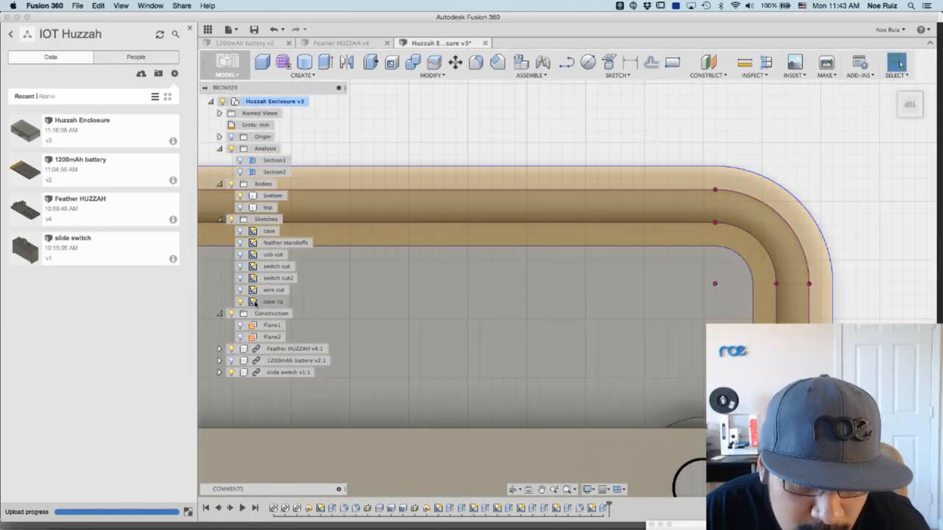
- Open the case lip sketch for editing and set its existing offset dimension near the rounded corner to 1.2 mm
double_click(255, 302)
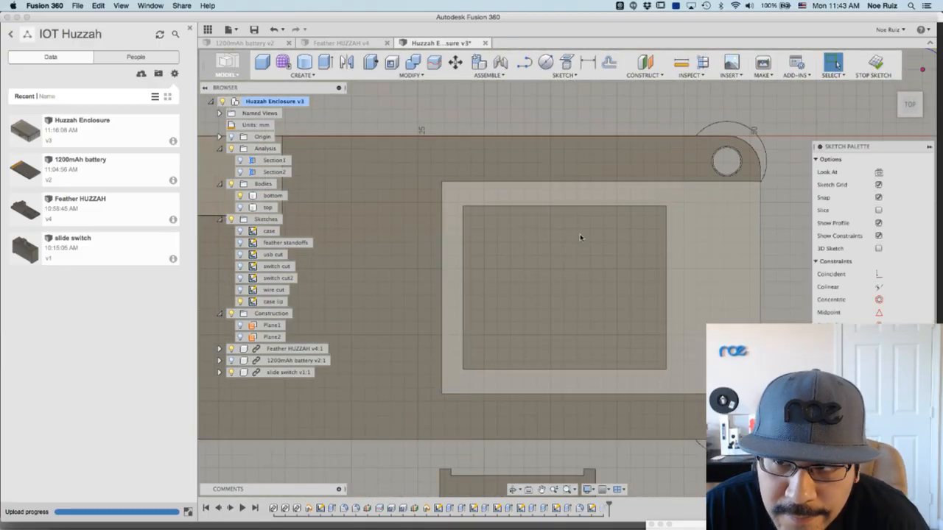
scroll(648, 251, down, 5)
middle_drag(694, 146, 501, 246)
scroll(617, 173, up, 2)
scroll(617, 243, up, 4)
click(593, 310)
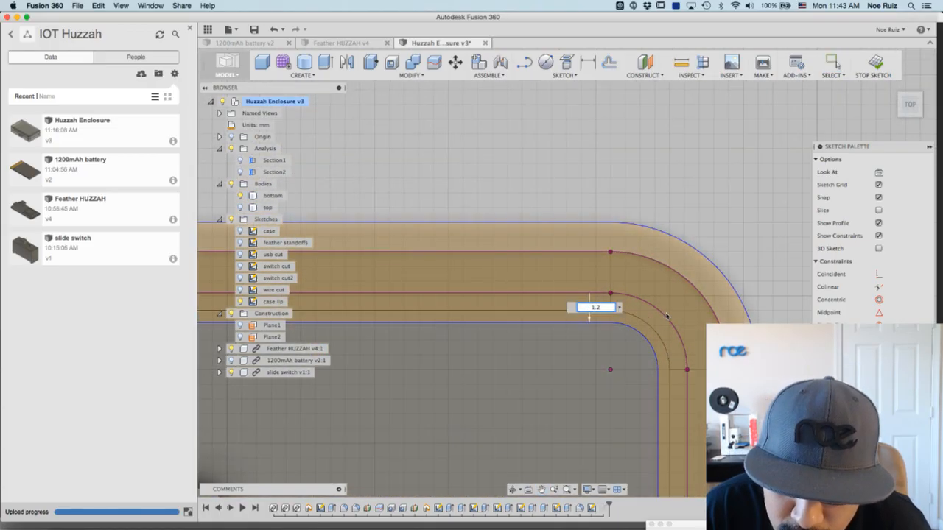
key(Return)
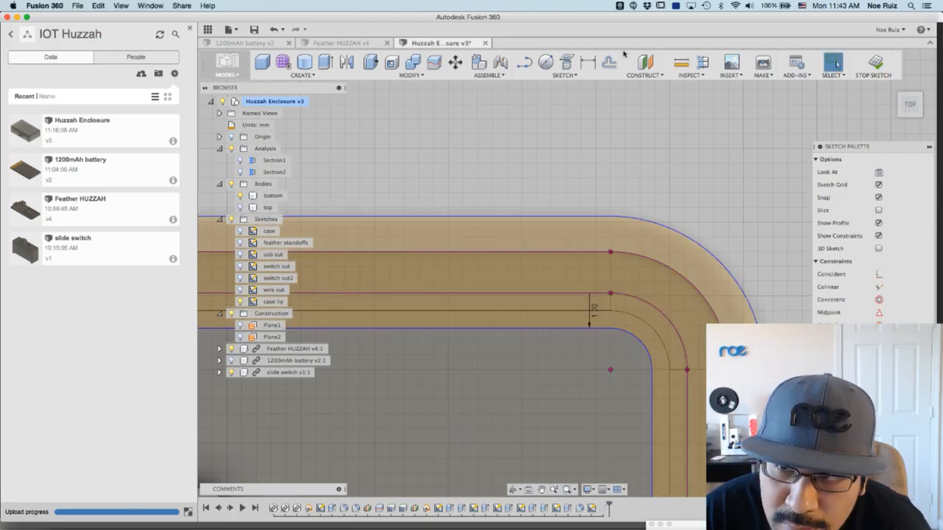
- Offset the projected lip outline by 0.2 mm with Loop Select on
click(595, 295)
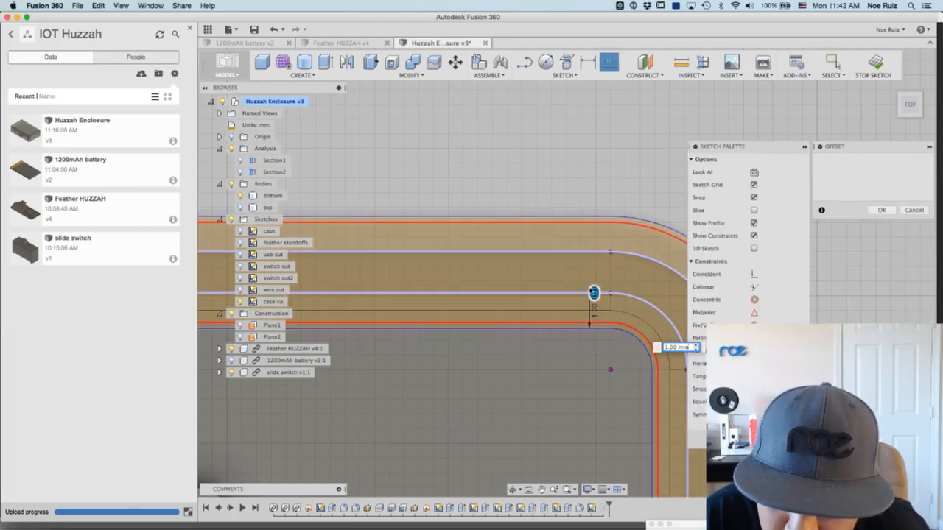
drag(595, 294, 605, 271)
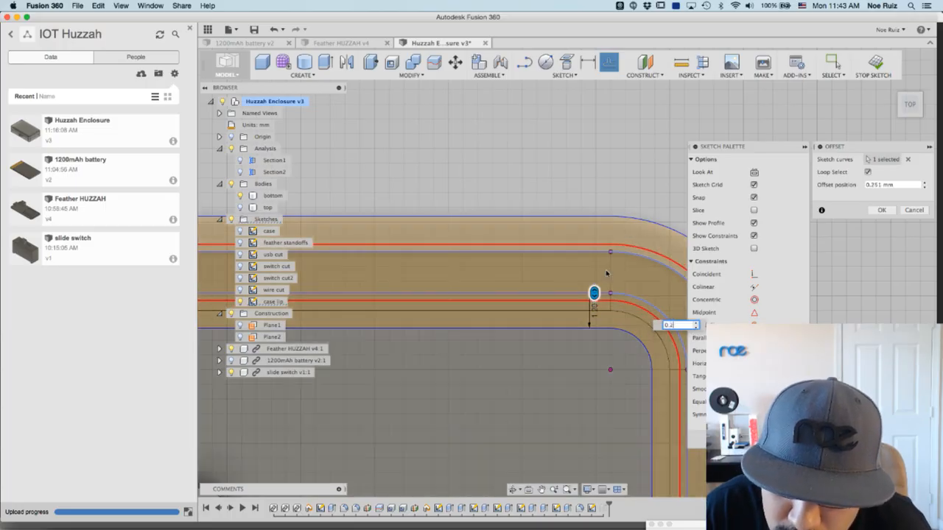
key(Return)
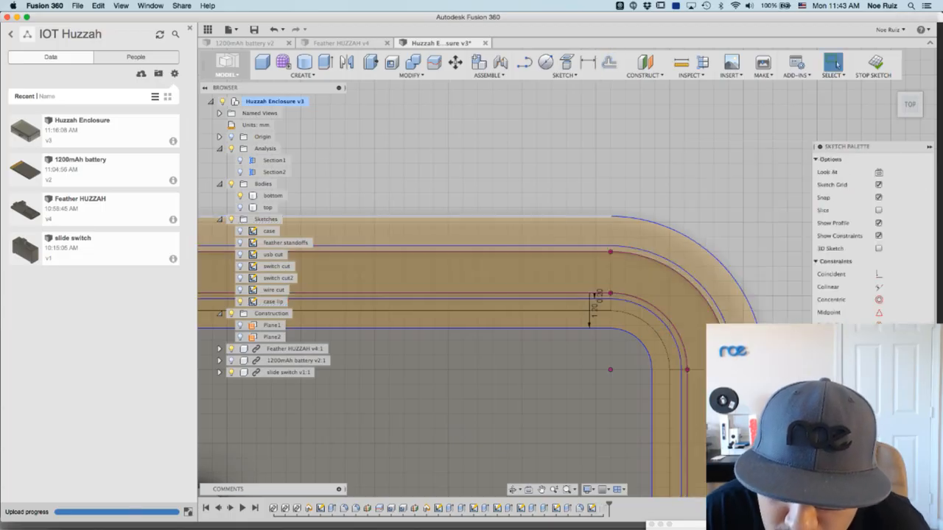
- Select the narrow profile between the inner projected line and the 0.2 mm offset, and finish the case lip sketch
click(662, 370)
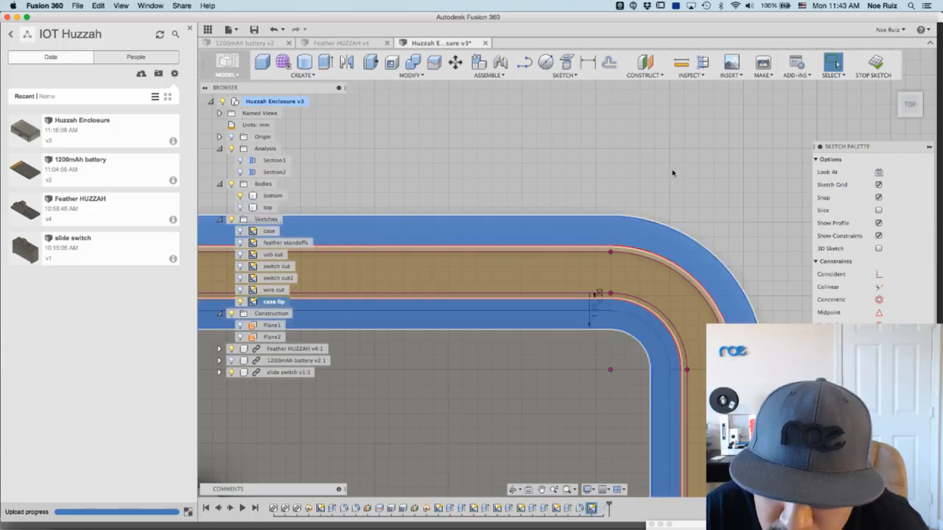
click(672, 173)
scroll(673, 173, down, 4)
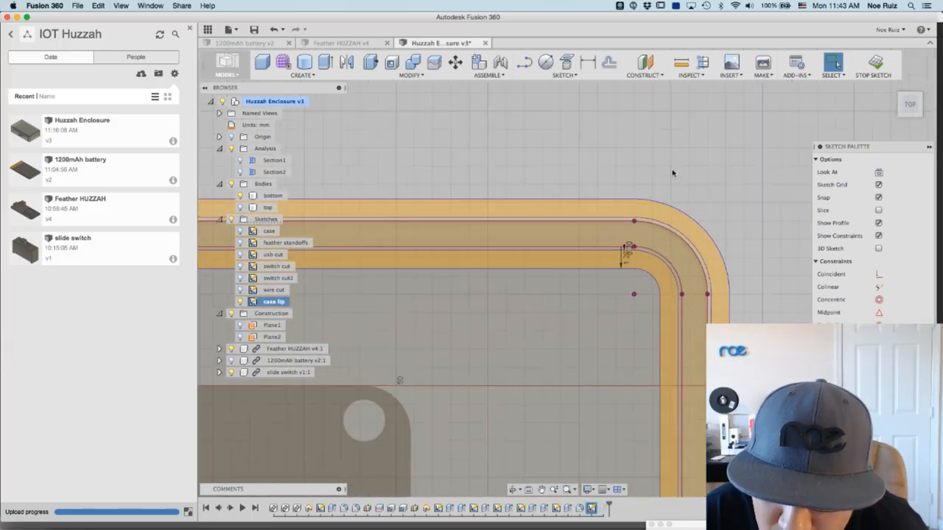
scroll(673, 173, up, 5)
click(647, 329)
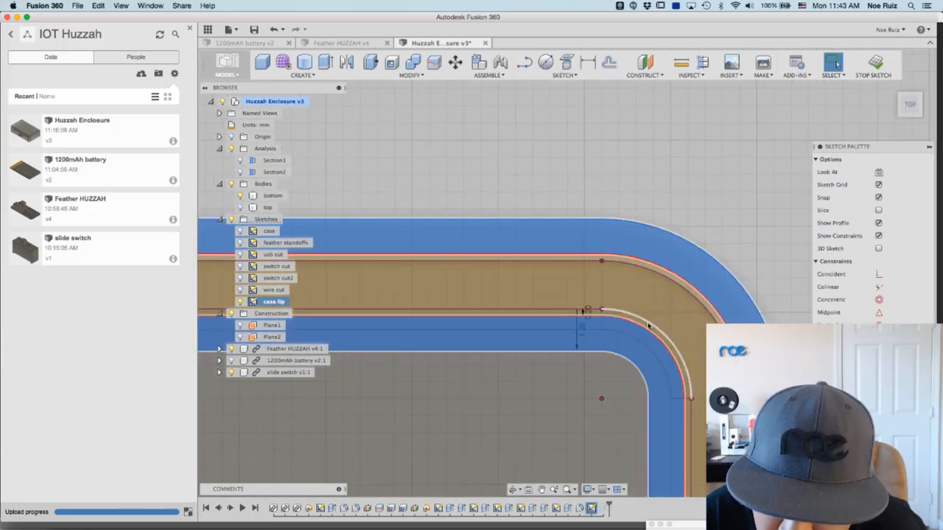
click(648, 326)
scroll(647, 326, up, 3)
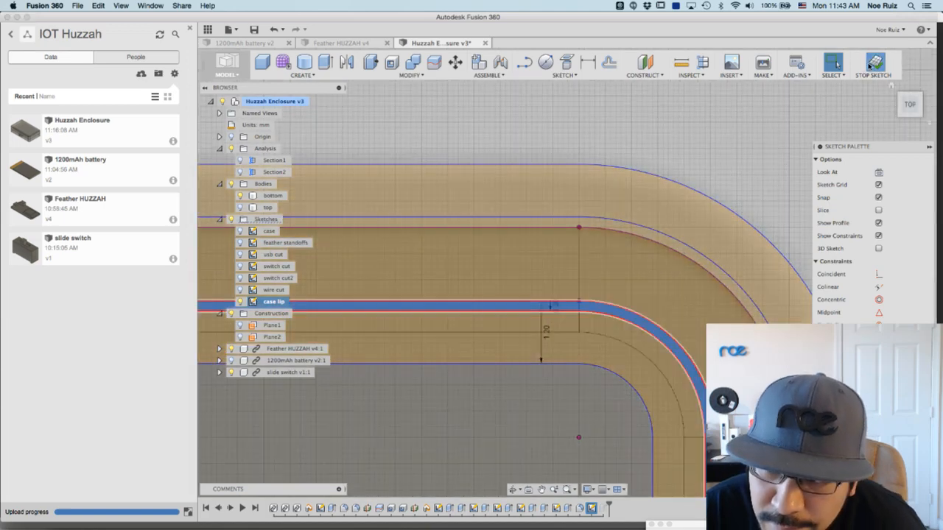
click(871, 65)
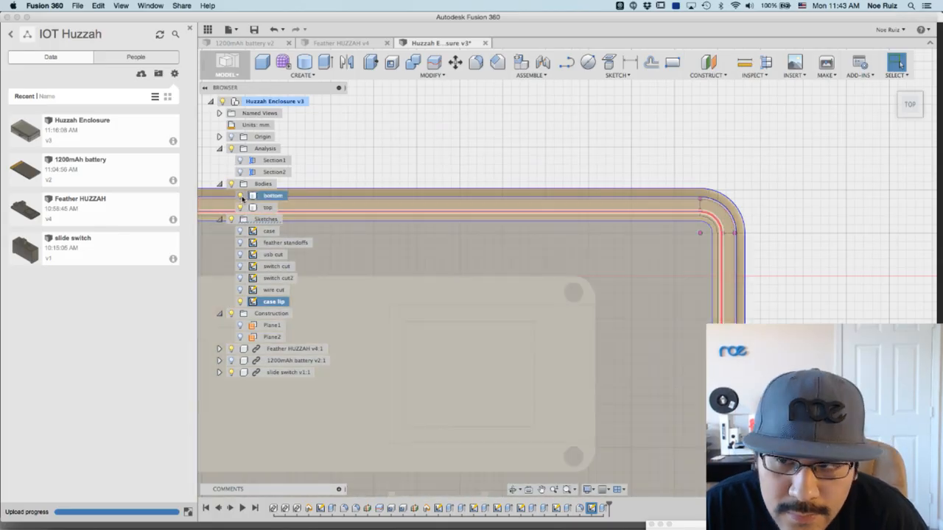
- Isolate the bottom body from the top and examine its rim against the case lip profiles near the wire cutout
click(241, 196)
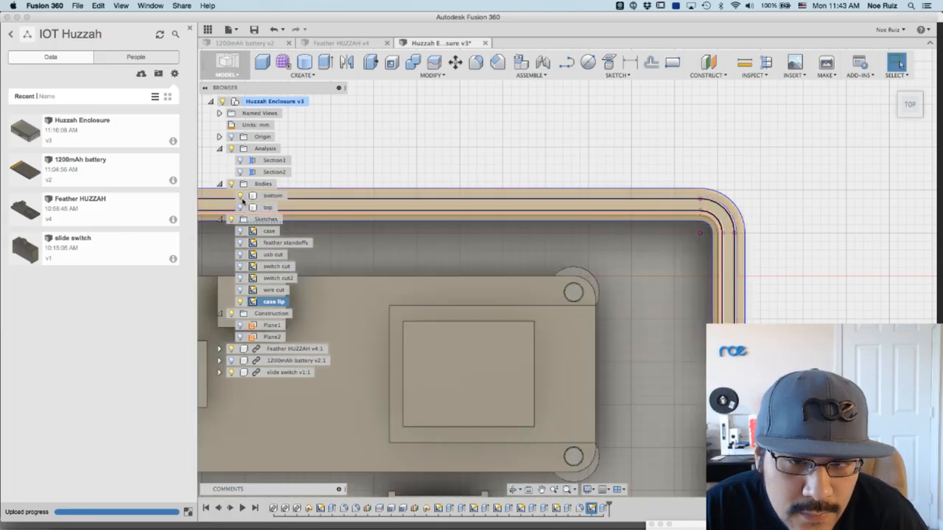
scroll(759, 208, down, 4)
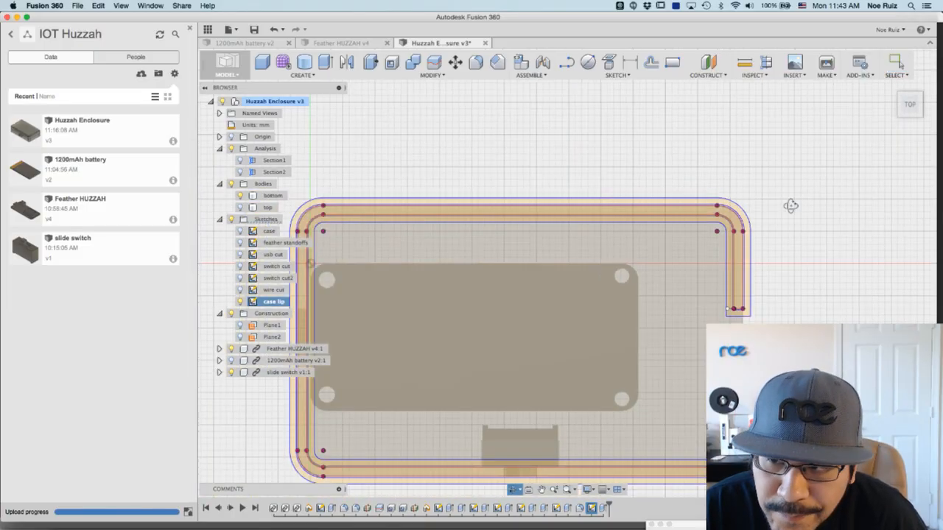
shift+middle_drag(786, 207, 796, 210)
click(805, 274)
shift+middle_drag(804, 315, 773, 280)
scroll(758, 256, up, 5)
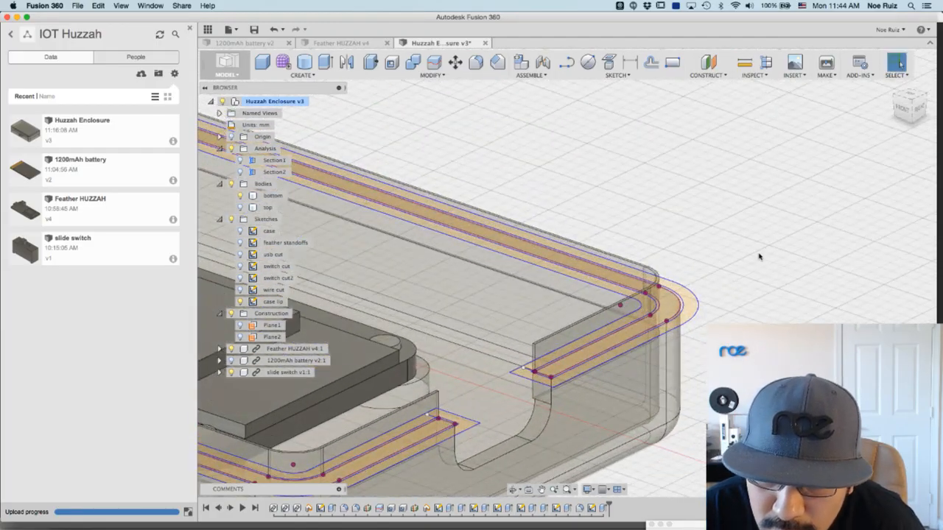
scroll(759, 256, up, 4)
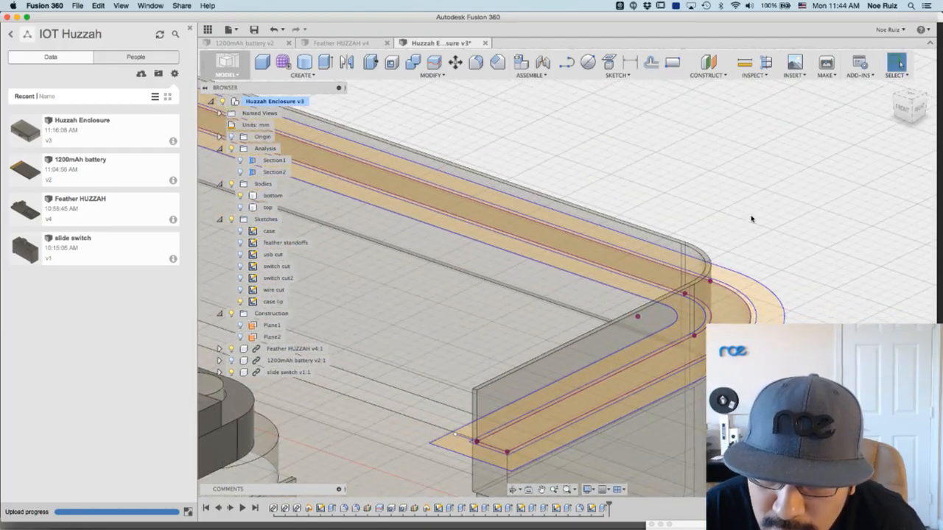
shift+drag(757, 213, 762, 226)
shift+middle_drag(762, 226, 773, 233)
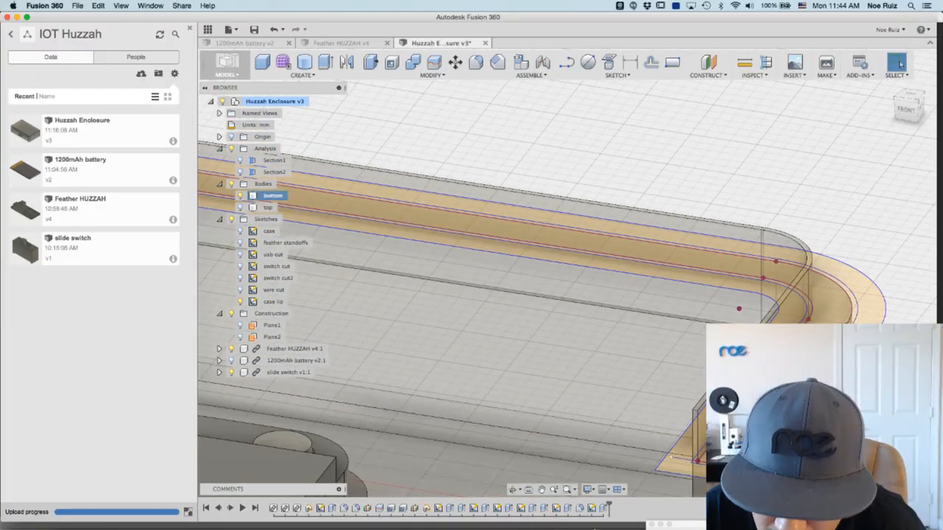
double_click(604, 510)
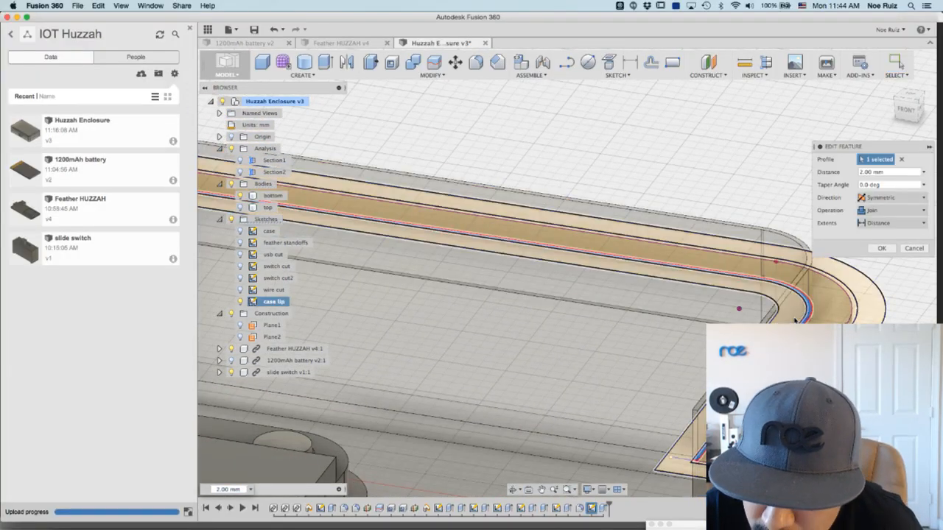
scroll(793, 315, up, 2)
scroll(793, 315, down, 3)
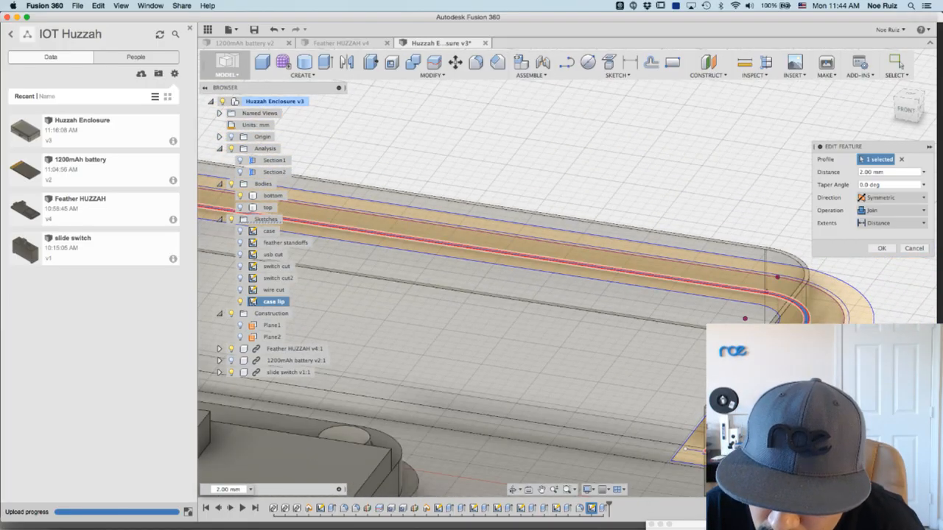
click(918, 248)
- Reopen the case lip sketch and snap the short closing line's free end onto the inner offset line at the upper side of the wire cutout
scroll(687, 448, up, 3)
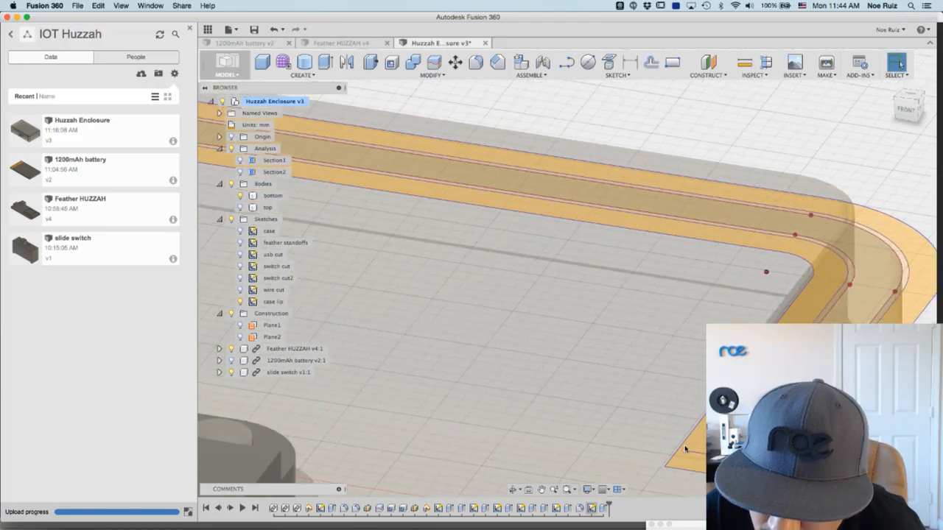
click(272, 196)
click(272, 302)
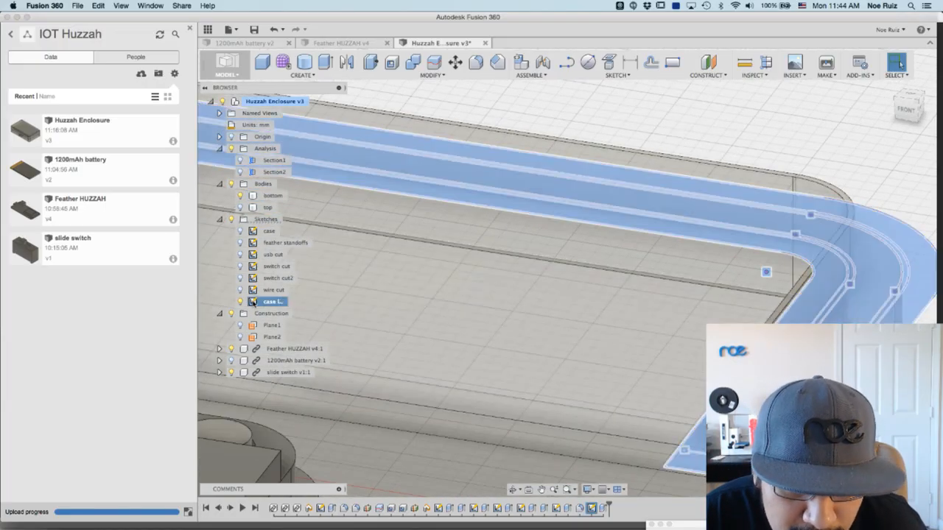
click(257, 302)
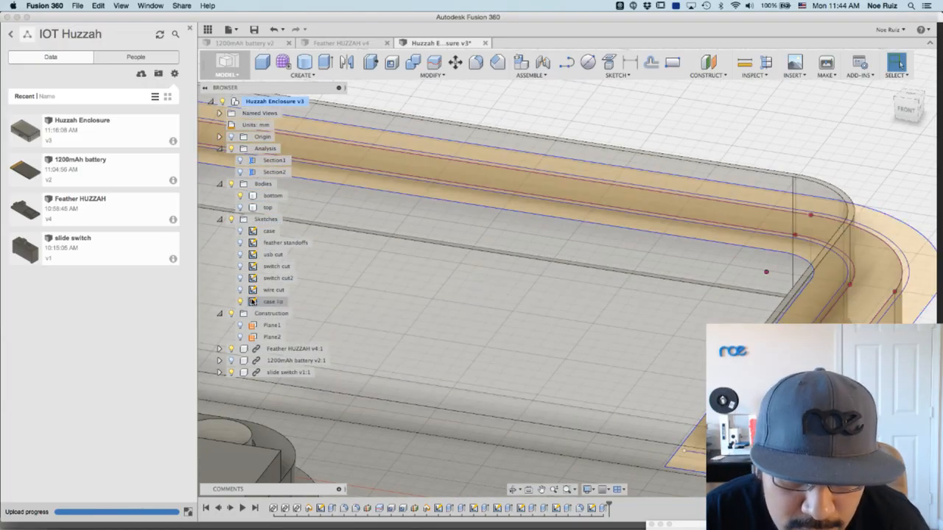
double_click(265, 302)
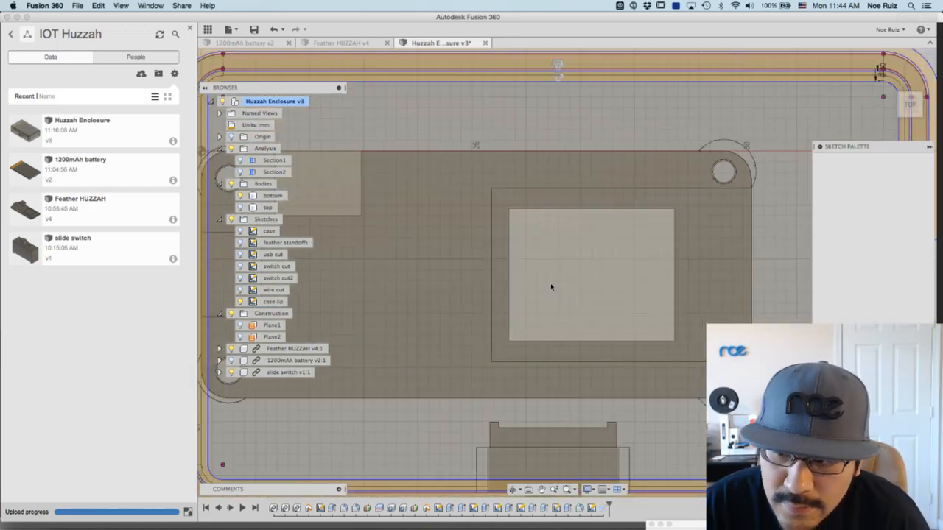
scroll(622, 262, up, 6)
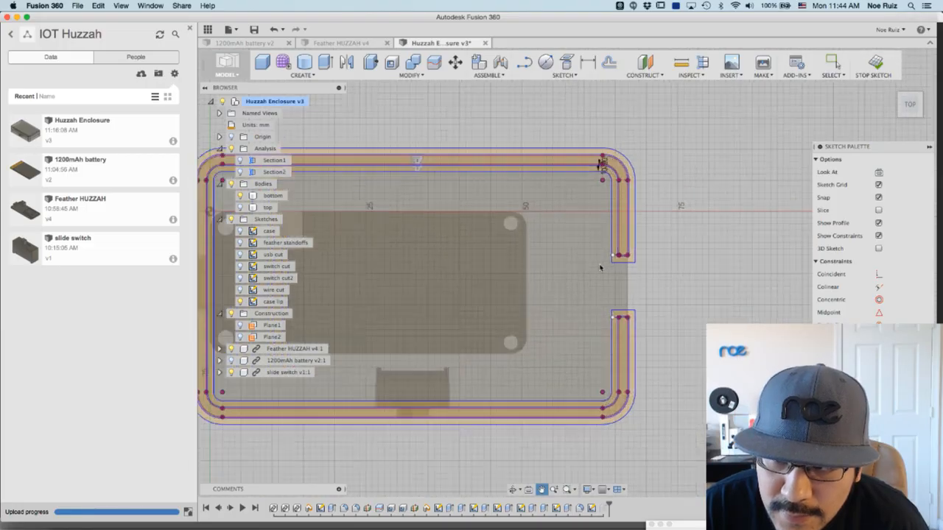
scroll(621, 264, up, 5)
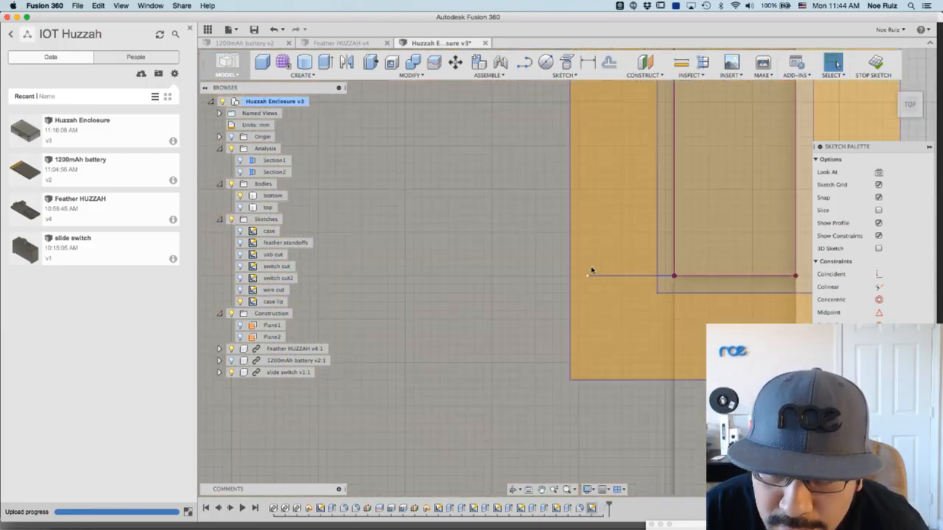
drag(560, 279, 544, 279)
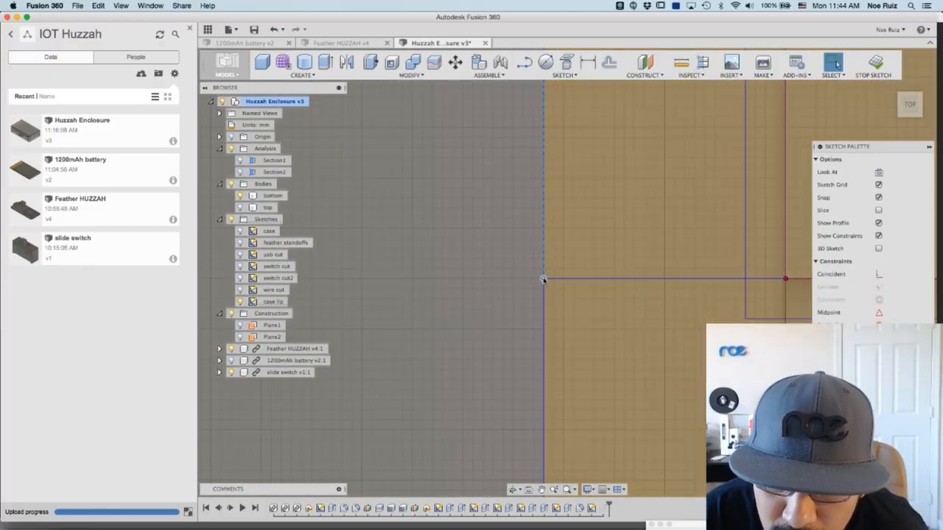
- Use the Line tool to close the lip profile between the inner offset line and the projected corner beside the wire cutout
scroll(582, 294, down, 5)
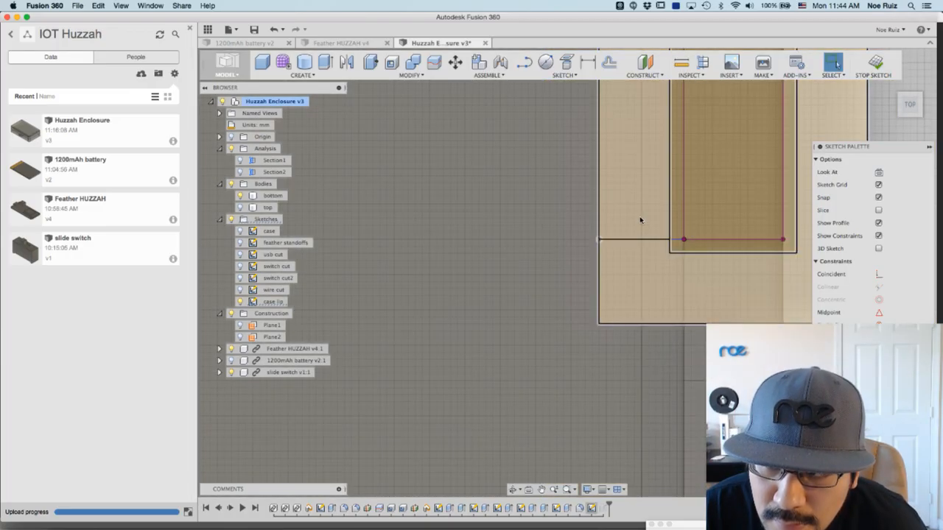
scroll(622, 232, up, 3)
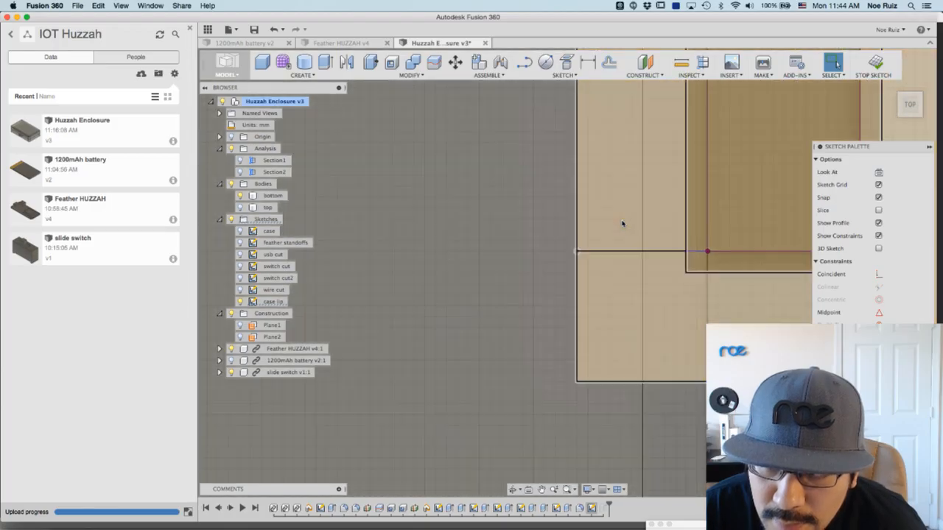
scroll(612, 260, down, 5)
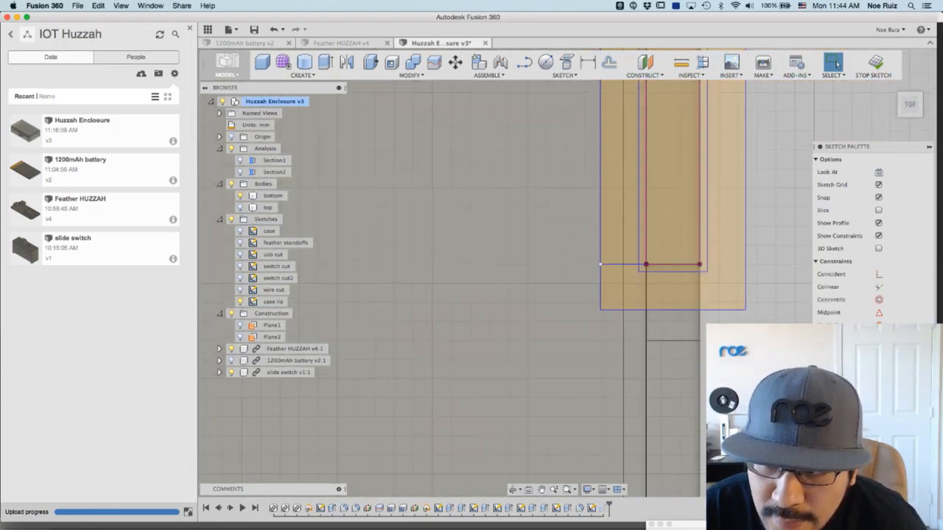
middle_drag(619, 251, 602, 304)
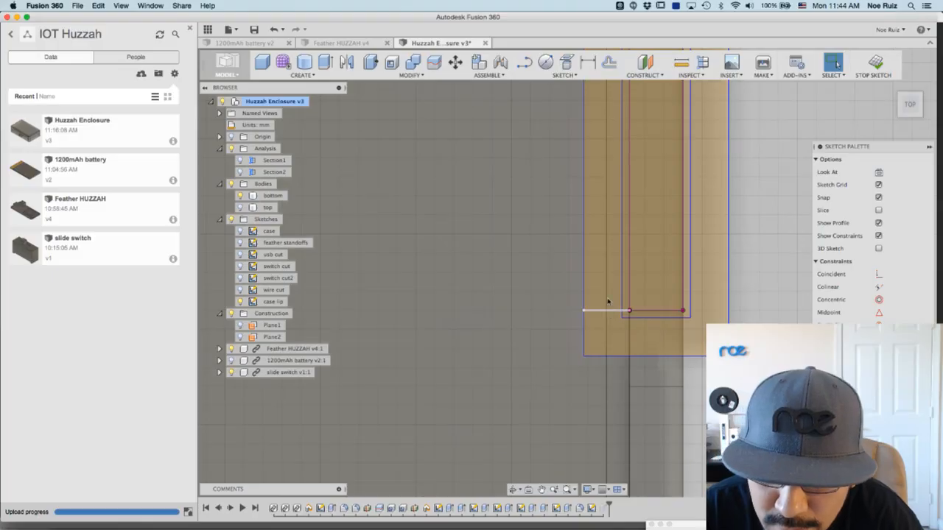
middle_drag(608, 295, 724, 254)
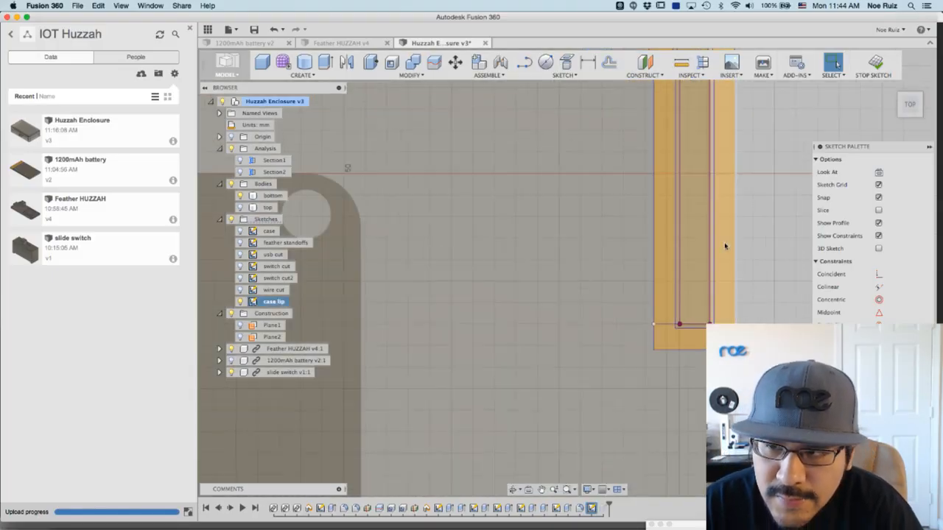
scroll(660, 326, up, 4)
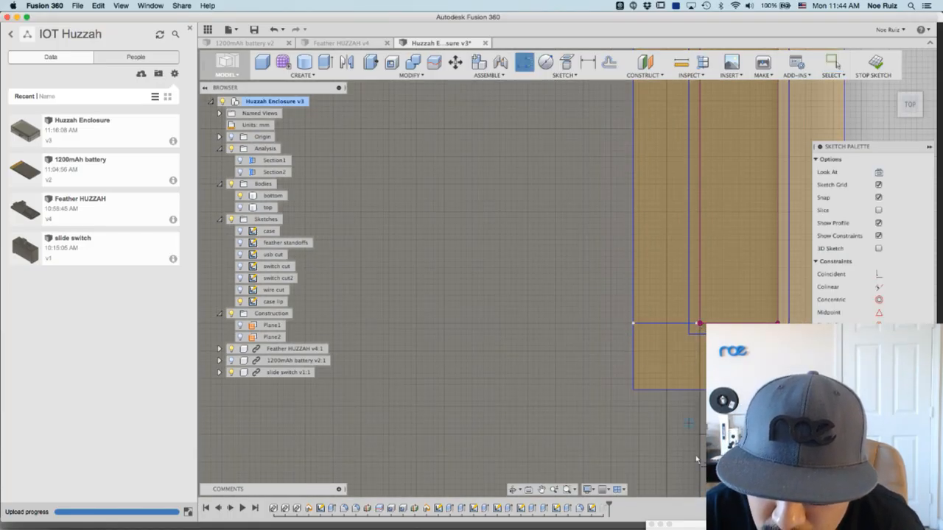
key(Escape)
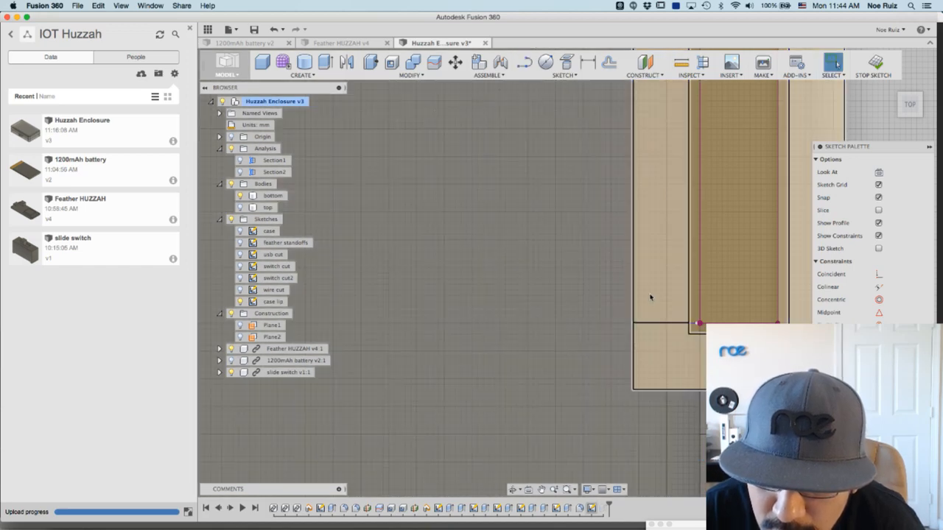
- Check whether the lip regions beside the wire cutout can be selected as separate profiles, and examine the outline up to the rounded corner
click(678, 302)
scroll(679, 380, down, 5)
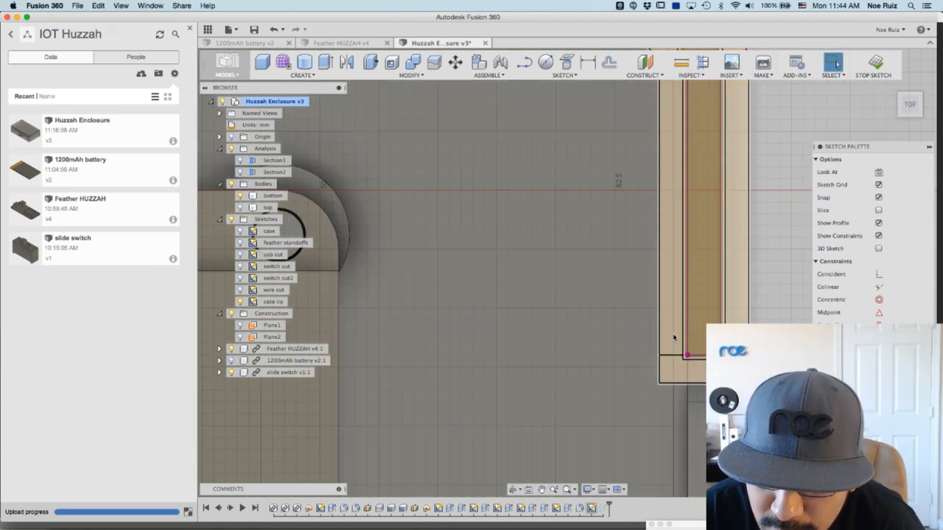
click(674, 338)
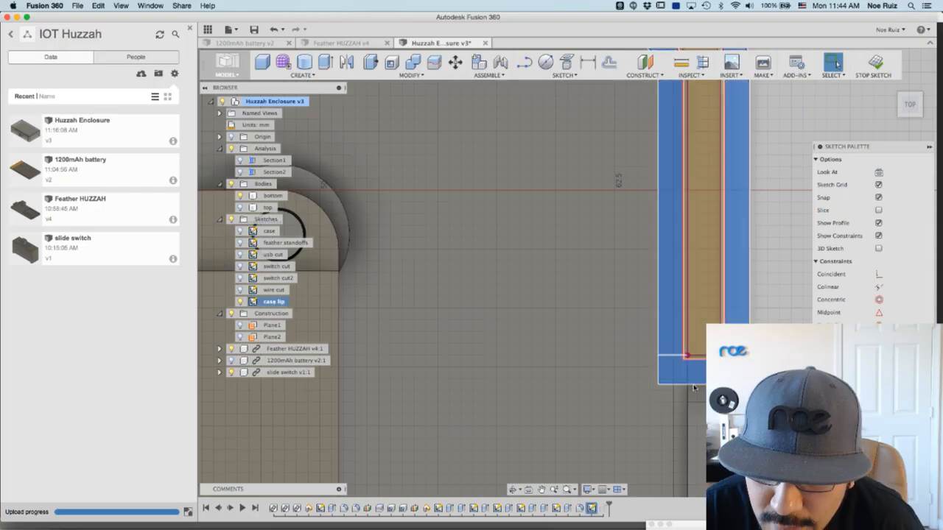
scroll(718, 387, down, 5)
scroll(696, 350, up, 5)
click(692, 344)
key(Escape)
click(699, 280)
key(Escape)
scroll(755, 364, down, 5)
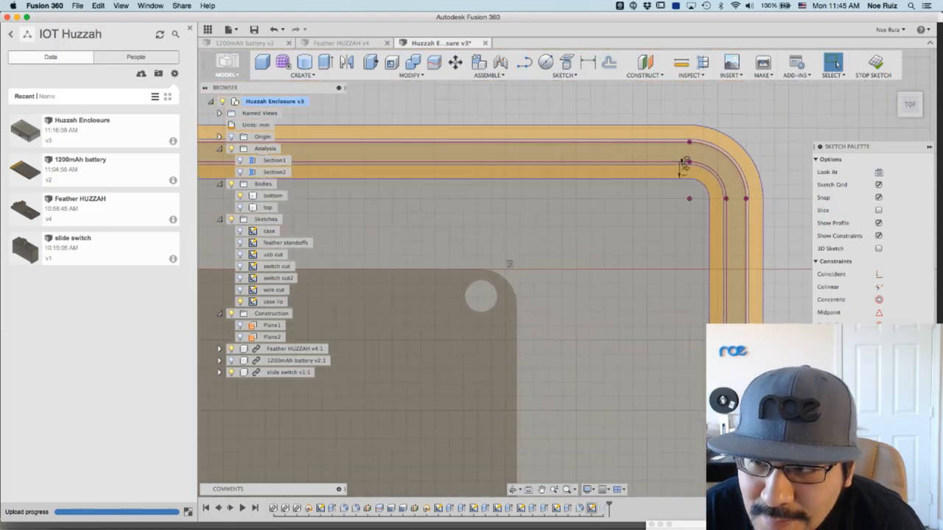
- Snap the free end of the matching closing line onto the inner offset line at the lower side of the wire cutout
scroll(711, 281, up, 5)
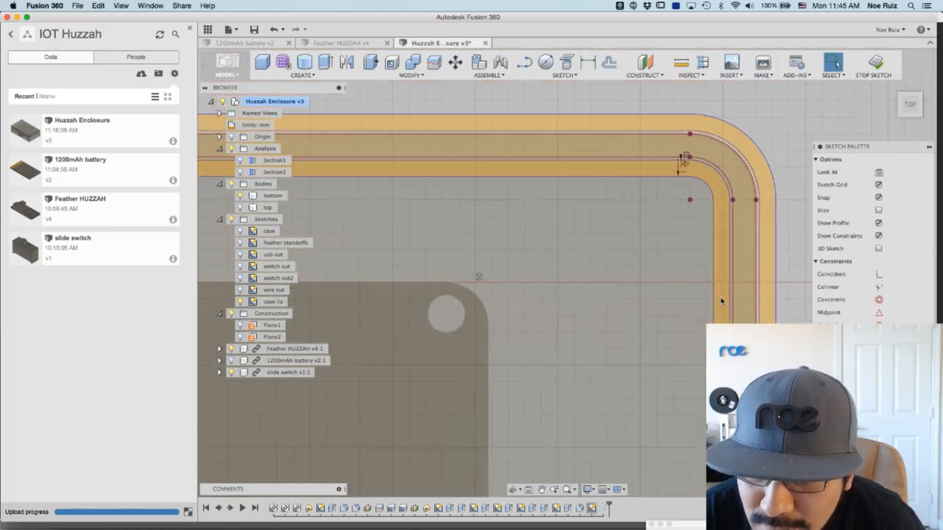
scroll(719, 413, up, 1)
middle_drag(717, 401, 692, 246)
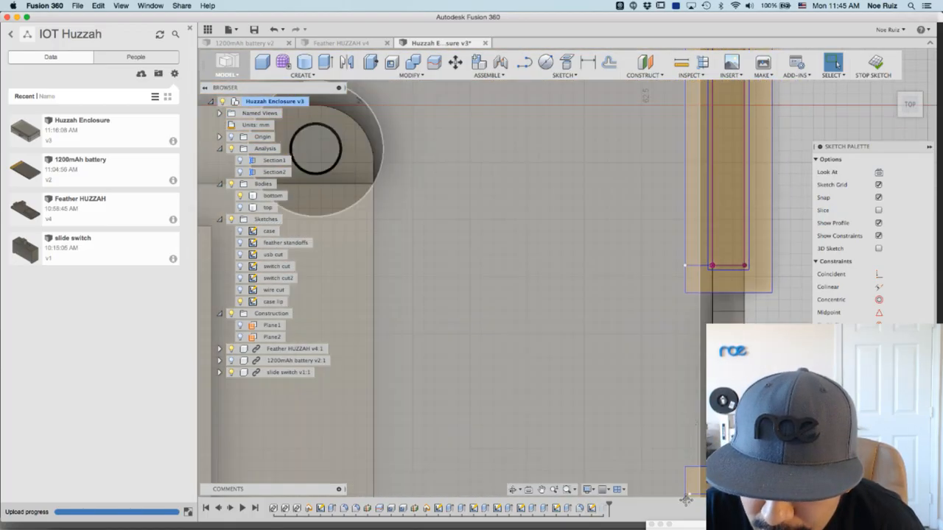
middle_drag(685, 498, 703, 355)
scroll(699, 340, up, 2)
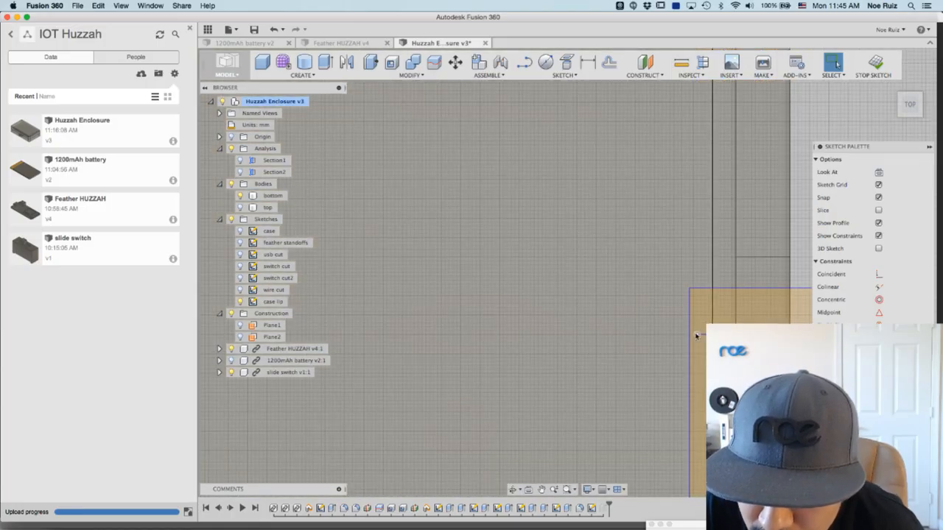
click(697, 335)
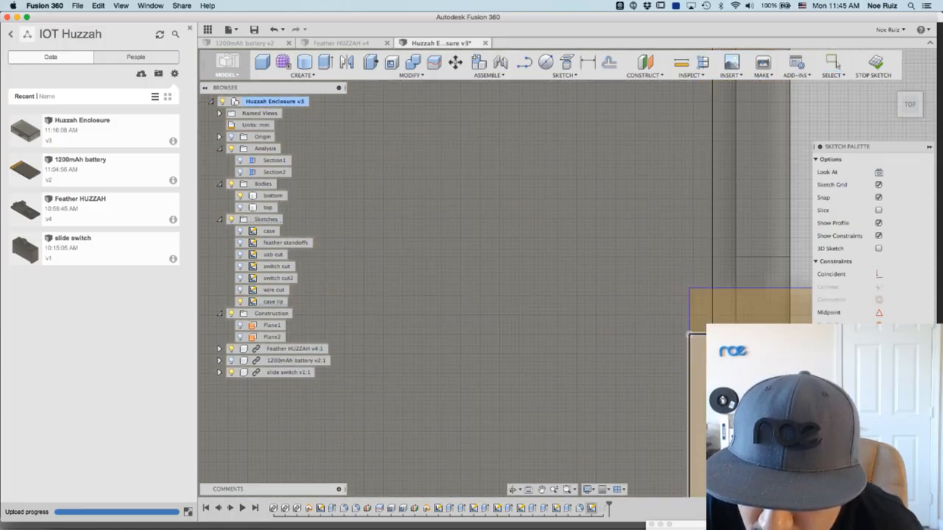
- Compare the lip profiles on both sides of the wire cutout and finish the case lip sketch
scroll(700, 333, down, 2)
middle_drag(697, 192, 659, 351)
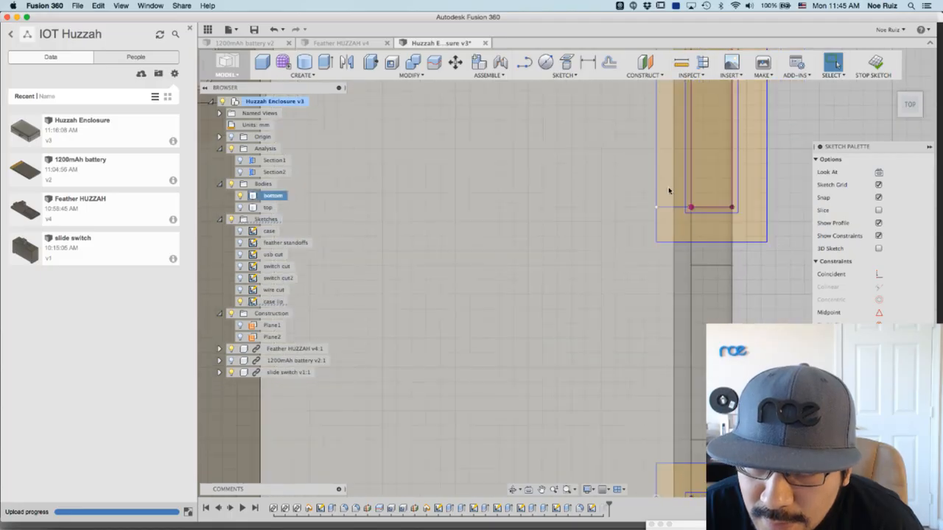
scroll(663, 383, down, 3)
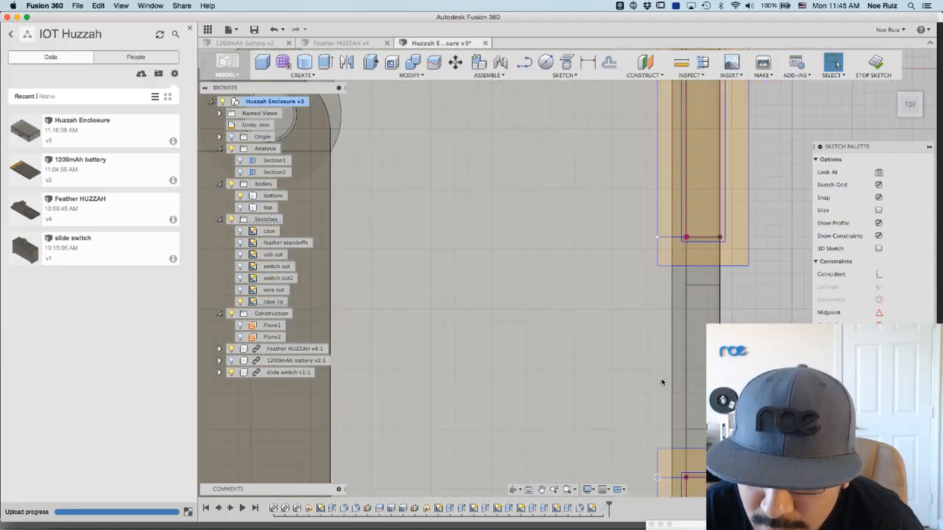
middle_drag(663, 386, 676, 283)
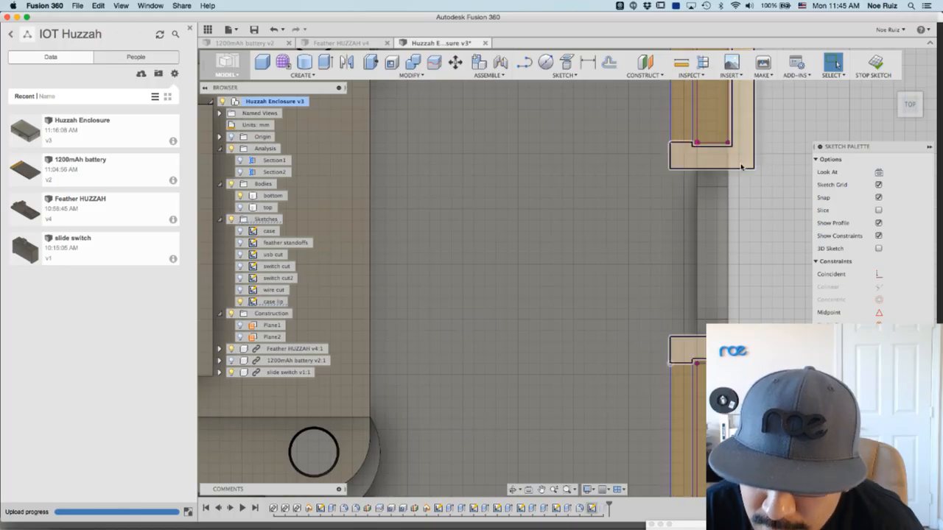
scroll(742, 167, down, 2)
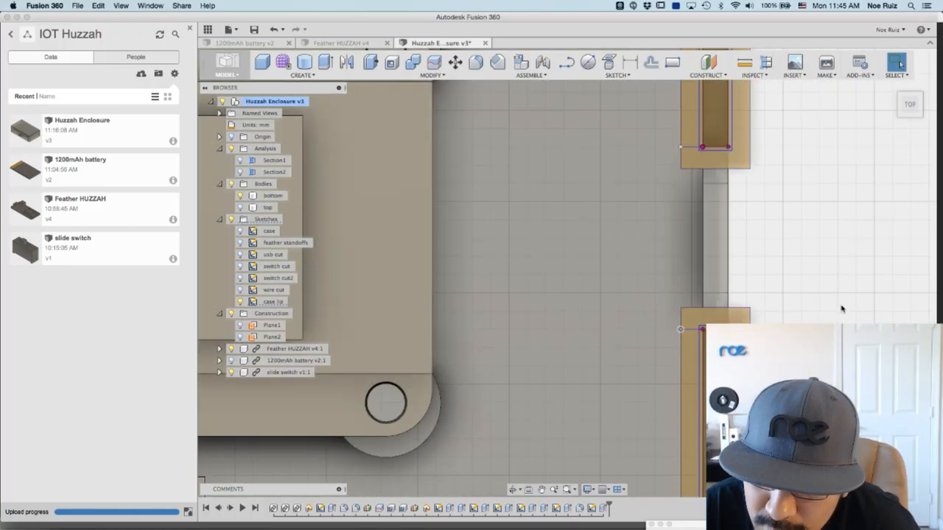
scroll(842, 307, down, 2)
mouse_move(845, 310)
shift+middle_down()
mouse_move(820, 277)
mouse_move(838, 288)
mouse_move(829, 274)
mouse_move(832, 284)
mouse_move(819, 288)
mouse_move(817, 213)
shift+middle_up()
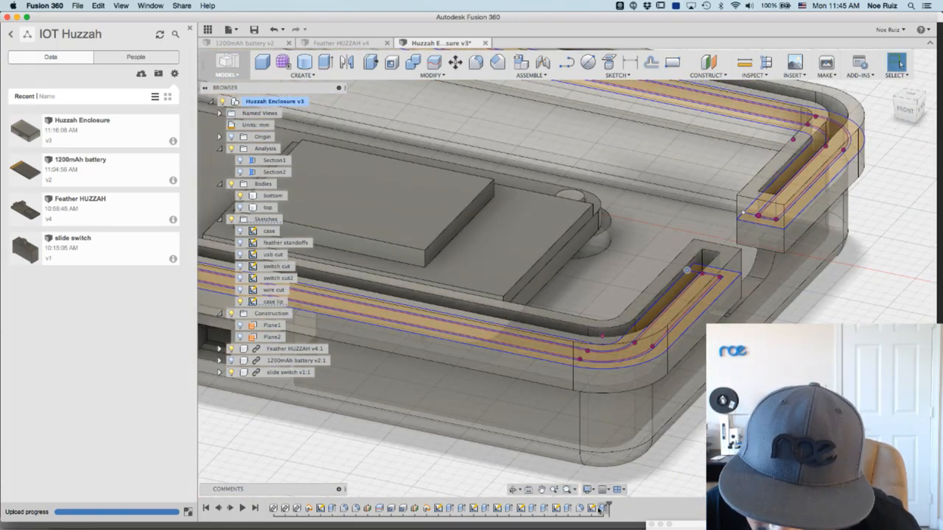
- Try to redefine the lip extrusion by clearing its profiles and selecting only the inner strip beside the wire cutout
double_click(602, 509)
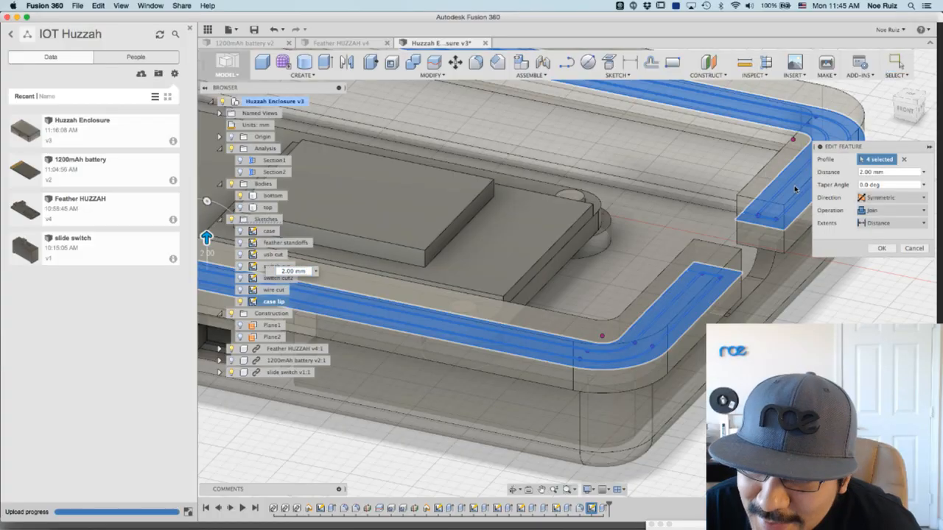
scroll(796, 188, up, 10)
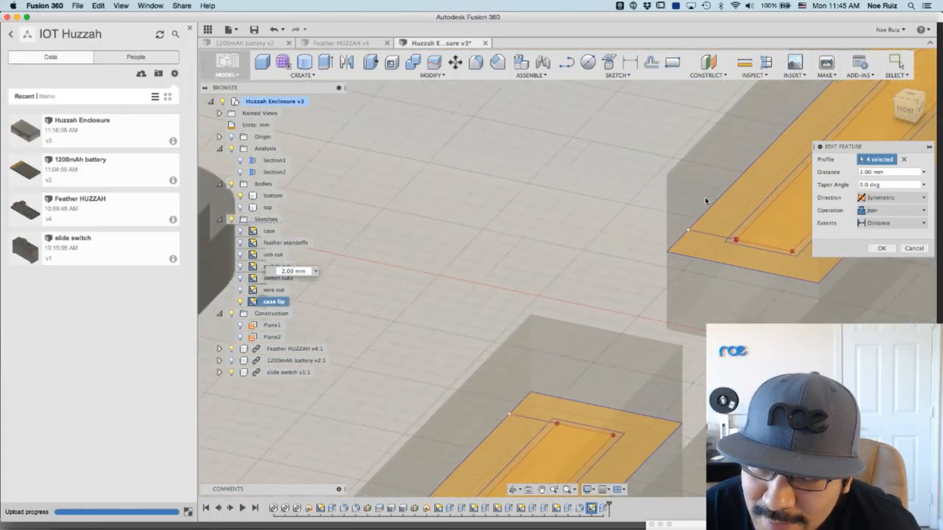
scroll(706, 201, up, 4)
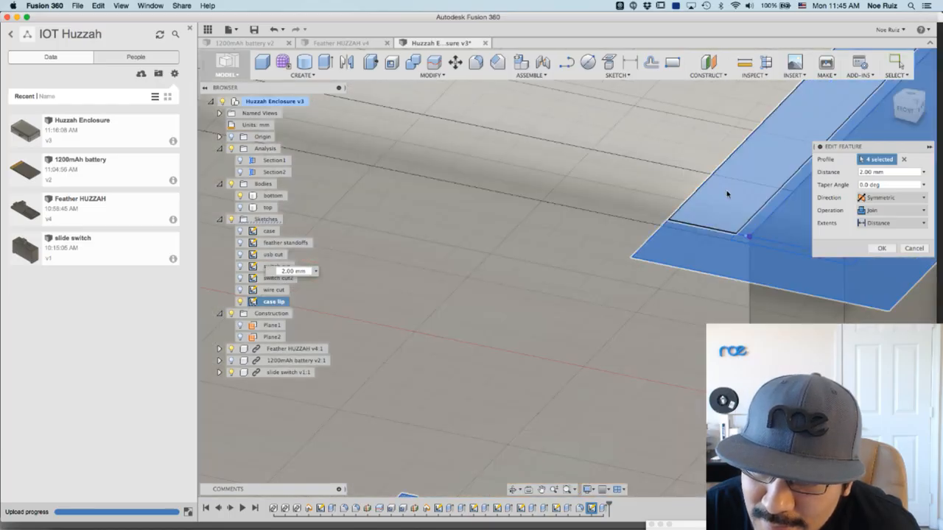
click(905, 161)
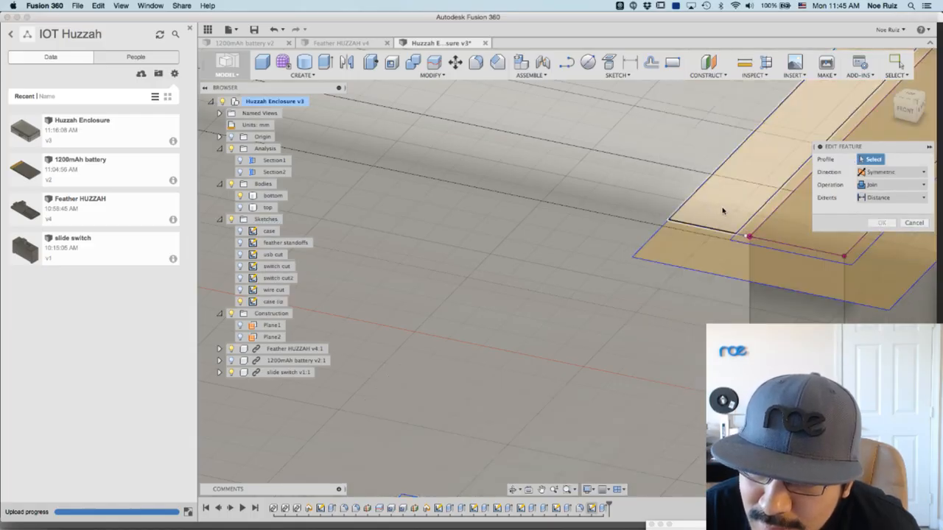
click(723, 210)
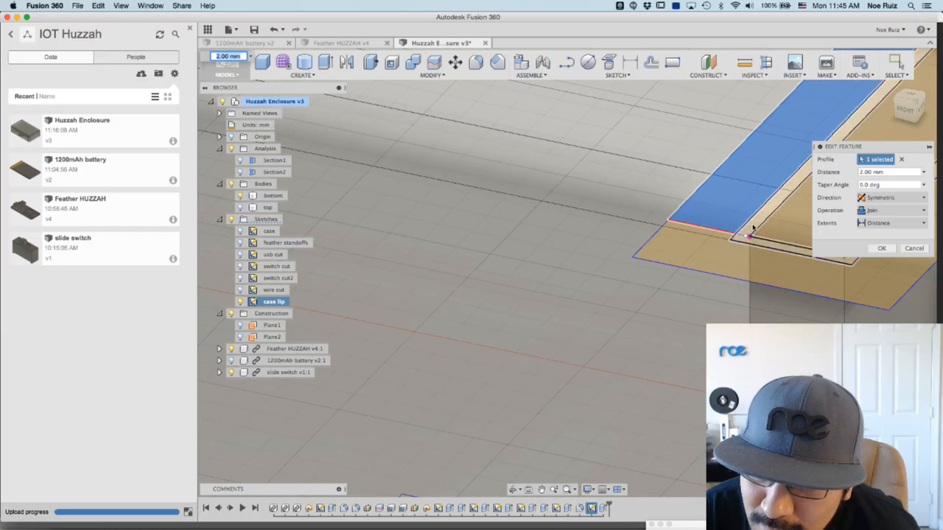
scroll(753, 228, up, 5)
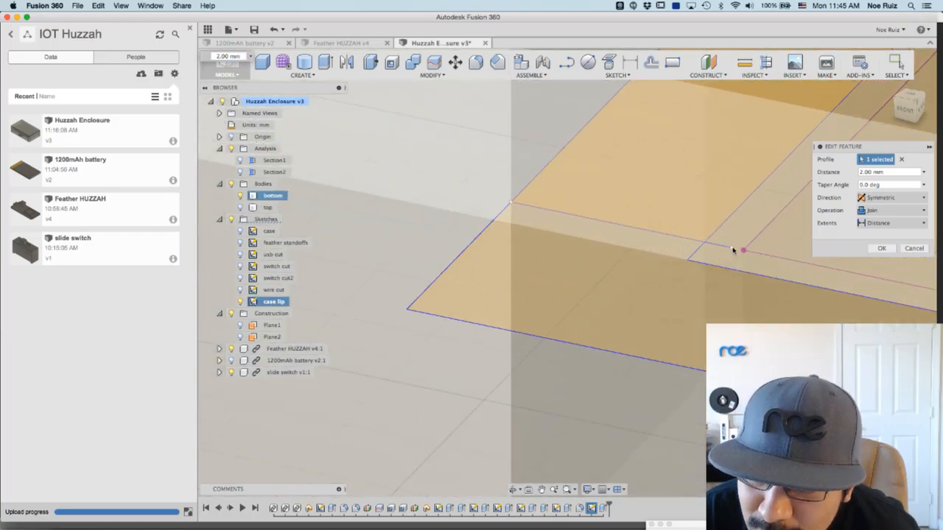
key(Return)
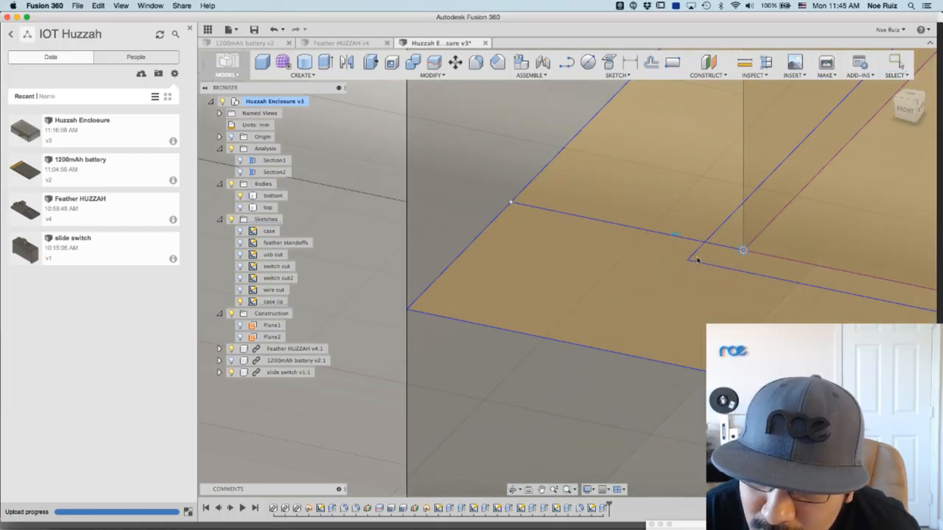
- Clear the lip extrusion's existing profiles and select the inner strip beside the wire cutout as its profile
scroll(693, 259, down, 6)
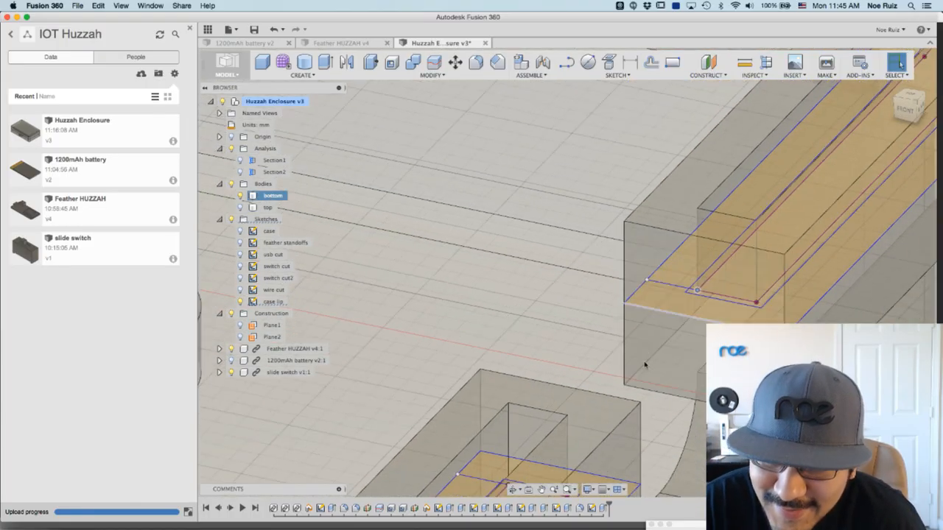
scroll(578, 333, up, 8)
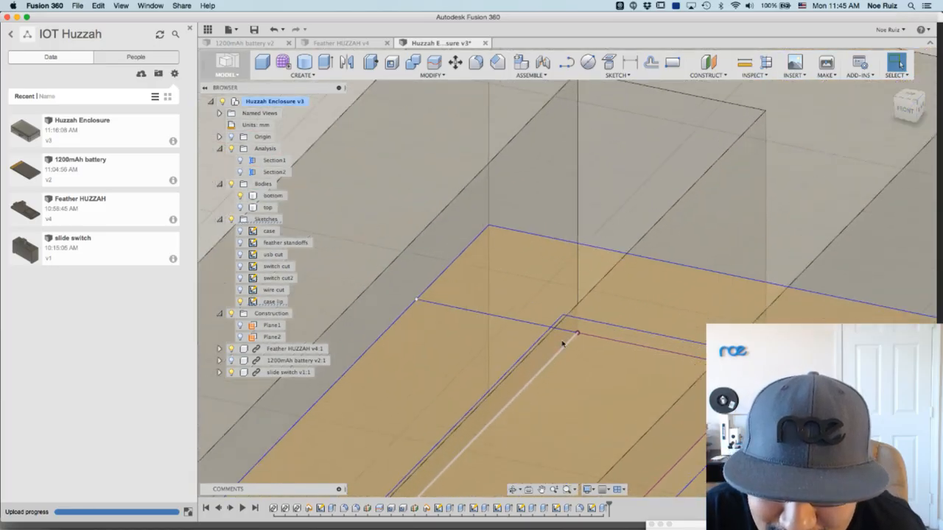
scroll(580, 333, down, 6)
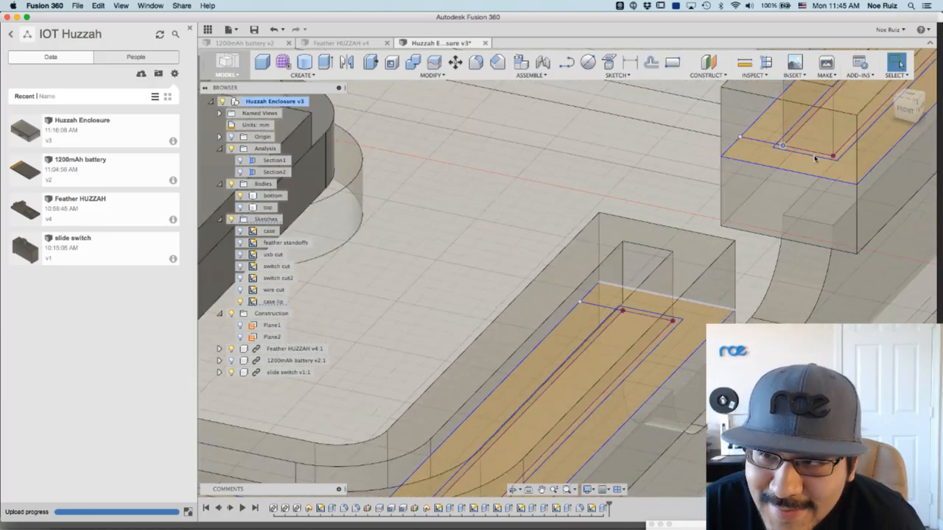
double_click(592, 507)
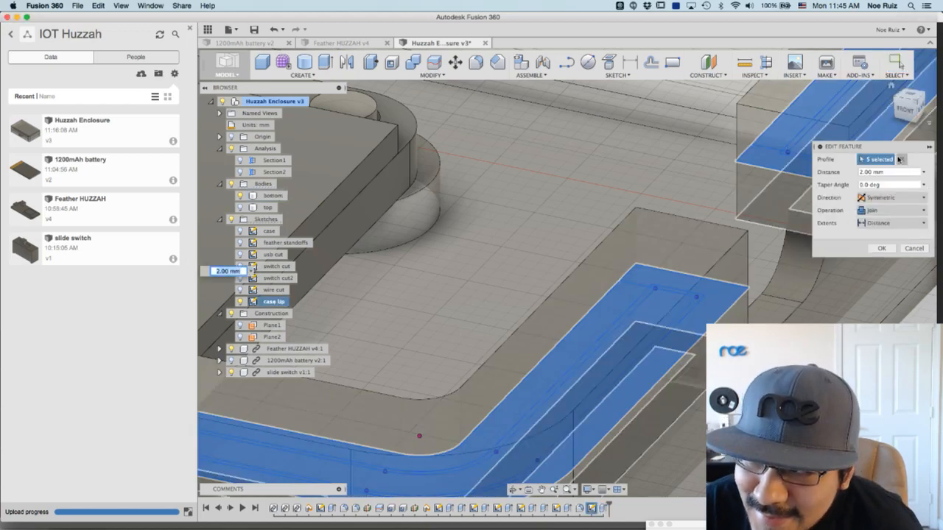
click(902, 159)
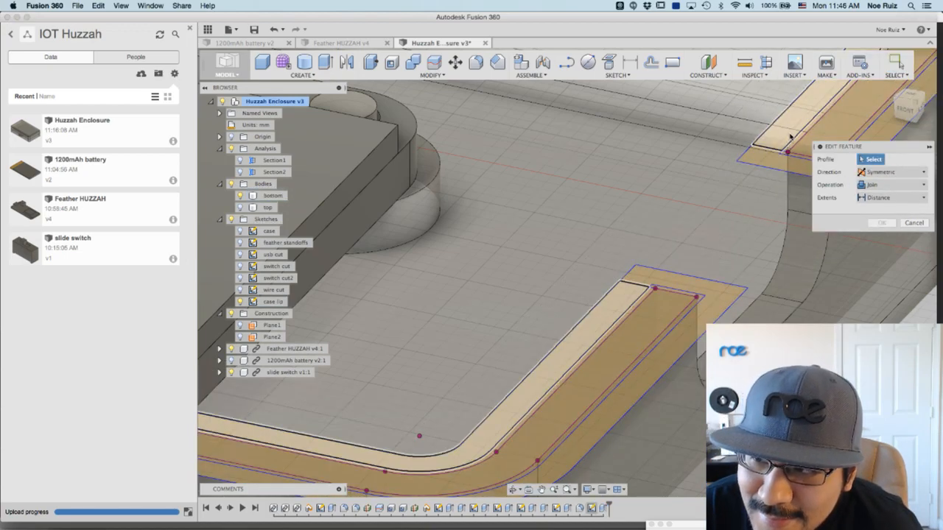
click(793, 138)
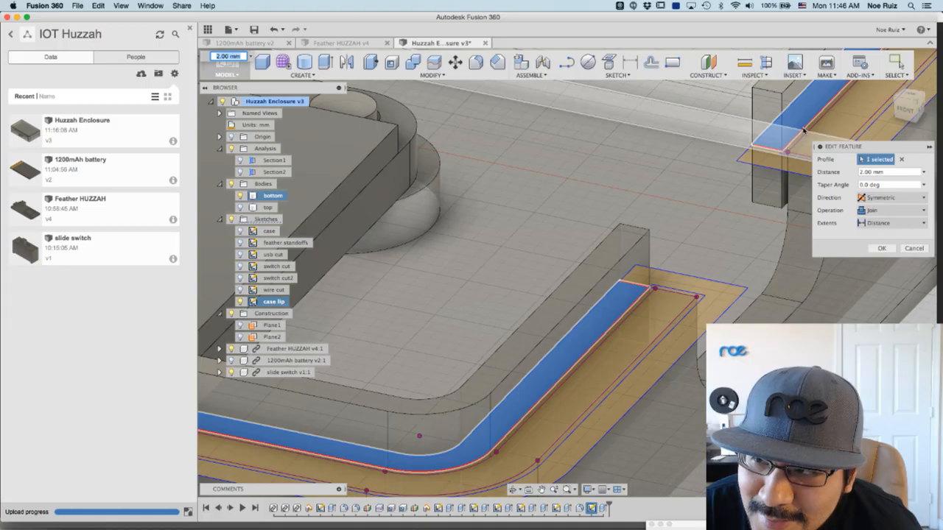
- Add the narrow gap strip next to the inner strip to the symmetric 2 mm lip extrusion and apply the edit
scroll(804, 130, up, 5)
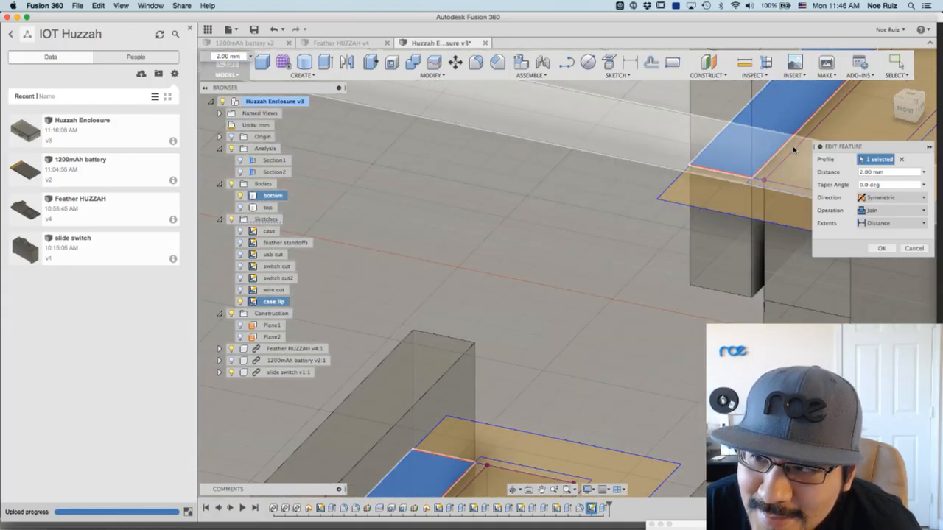
scroll(793, 150, down, 4)
click(783, 155)
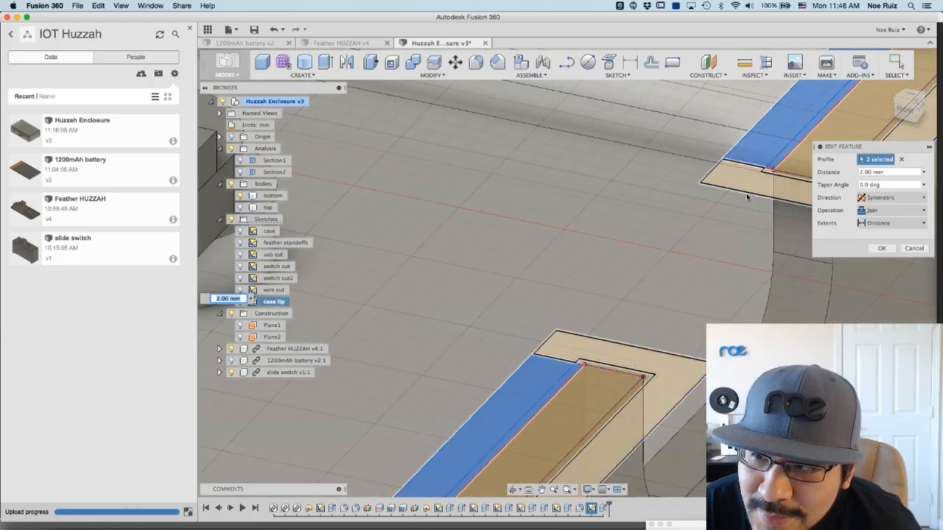
scroll(780, 115, down, 6)
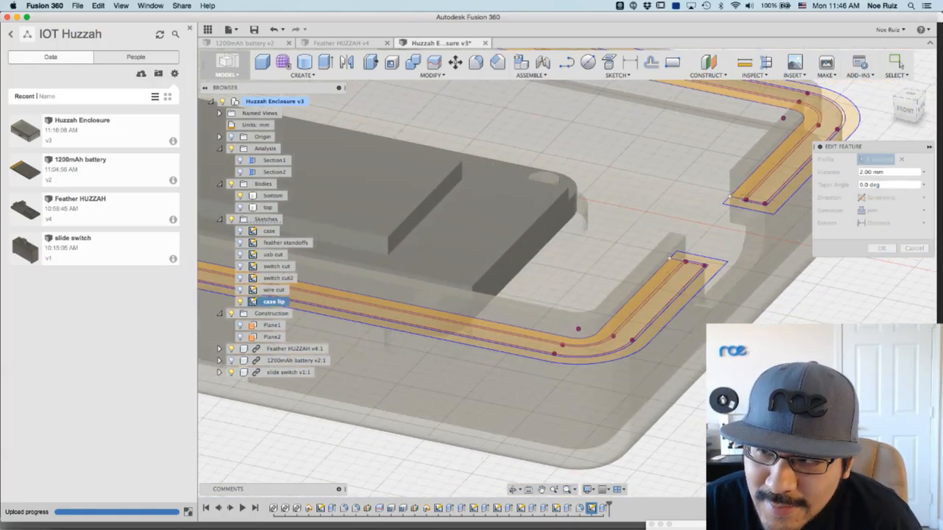
middle_drag(779, 118, 734, 147)
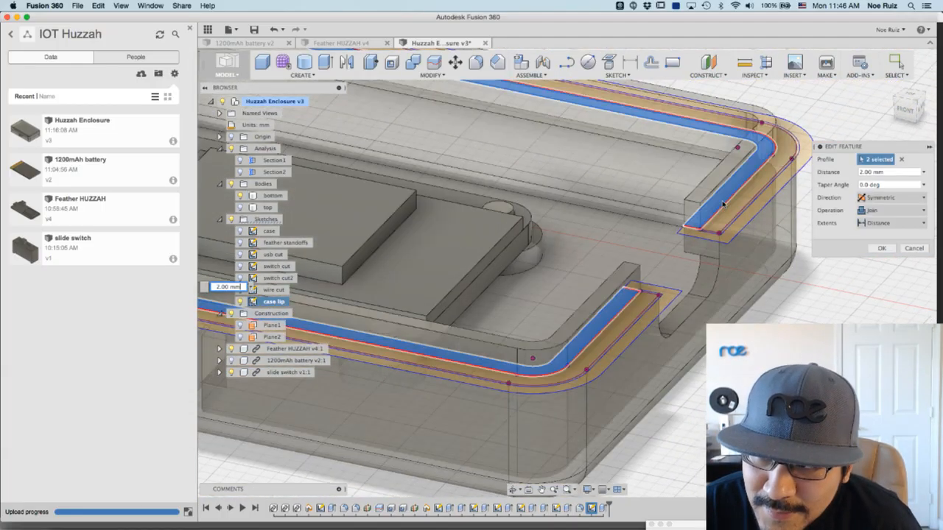
click(882, 249)
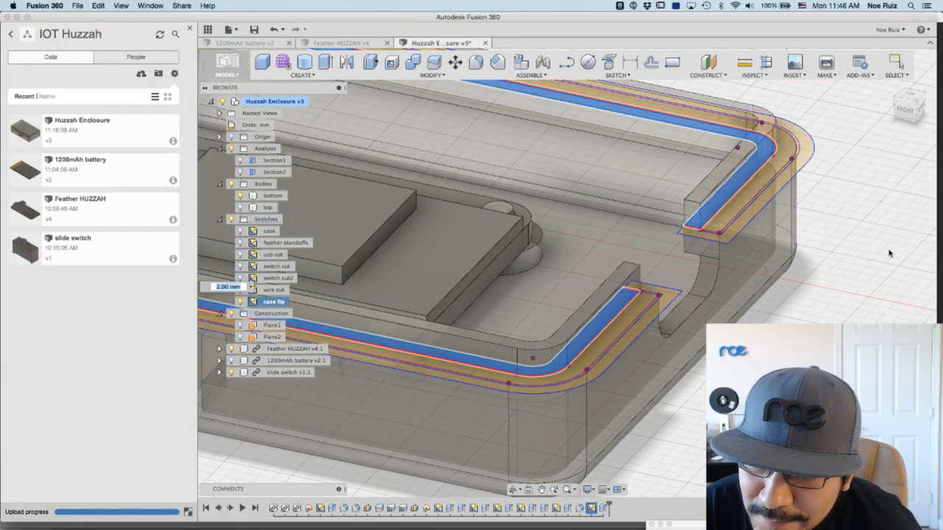
- Start a new extrusion with the bottom body hidden, using the narrow gap strip along the lip as profile
scroll(695, 209, up, 8)
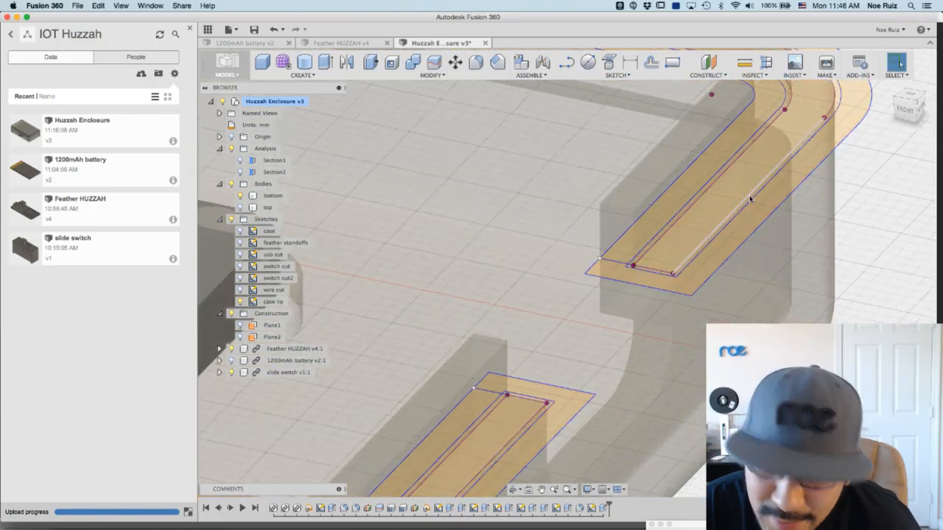
key(e)
scroll(694, 208, up, 4)
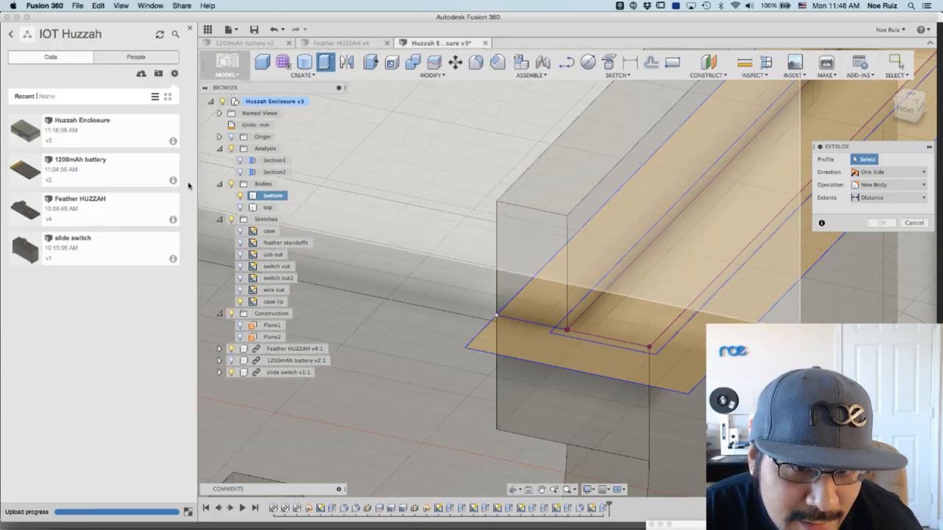
click(238, 196)
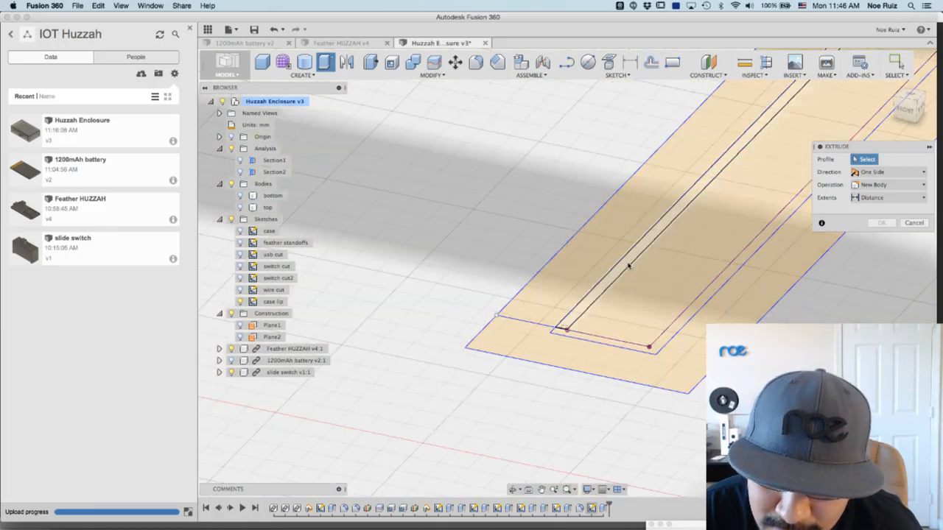
click(574, 318)
scroll(491, 298, down, 2)
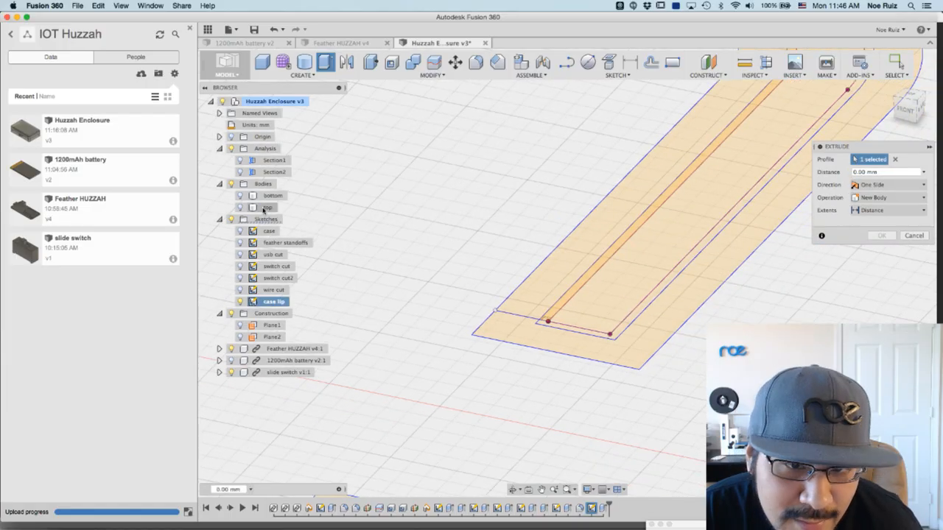
- Show the bottom body again and cut the gap strip upward to the top of the lip
click(239, 207)
click(240, 197)
scroll(512, 232, down, 4)
scroll(643, 200, down, 3)
scroll(670, 250, down, 2)
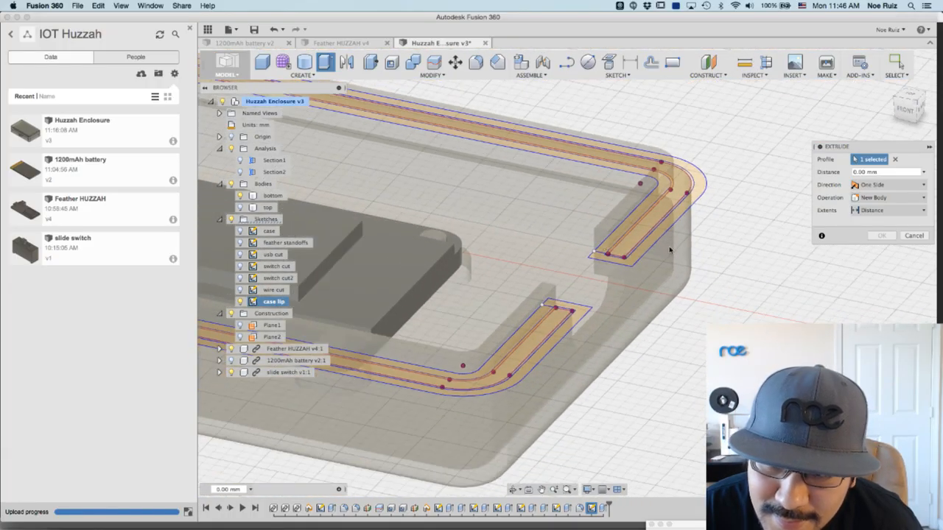
shift+middle_drag(656, 339, 322, 352)
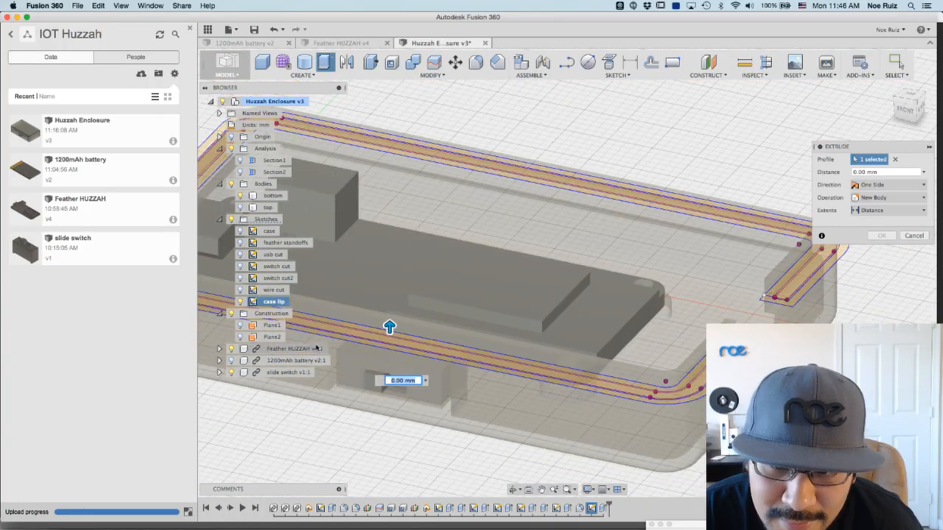
drag(389, 318, 390, 283)
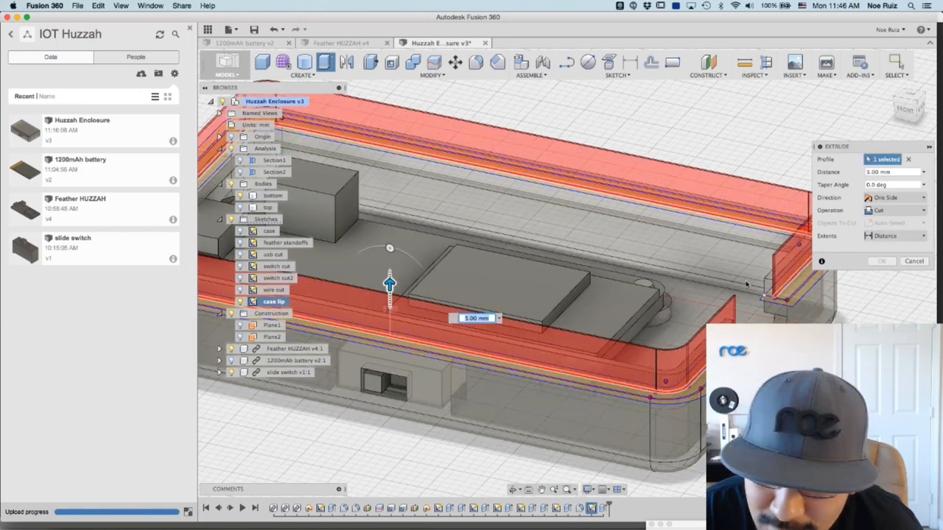
click(889, 237)
click(886, 260)
scroll(777, 274, up, 5)
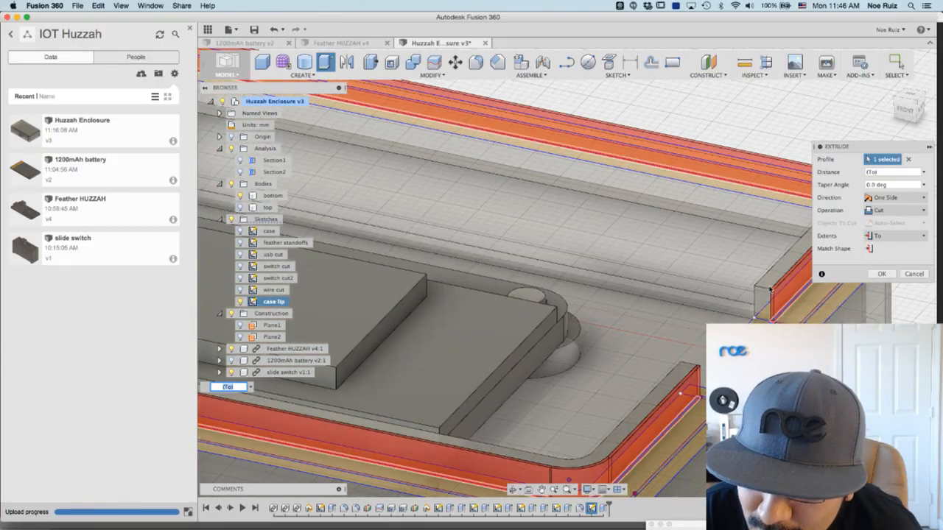
click(893, 274)
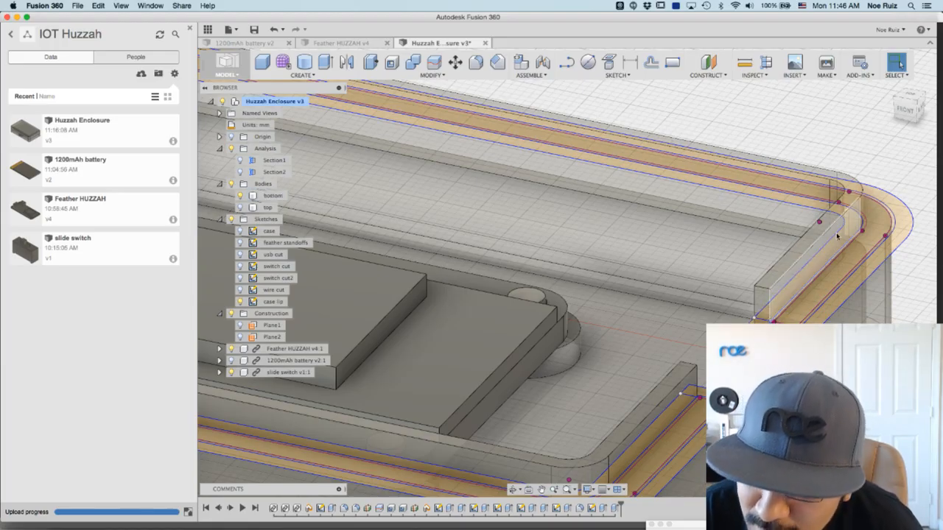
- Hide the case lip sketch, show the top body, and section the enclosure with Section1
scroll(661, 414, down, 3)
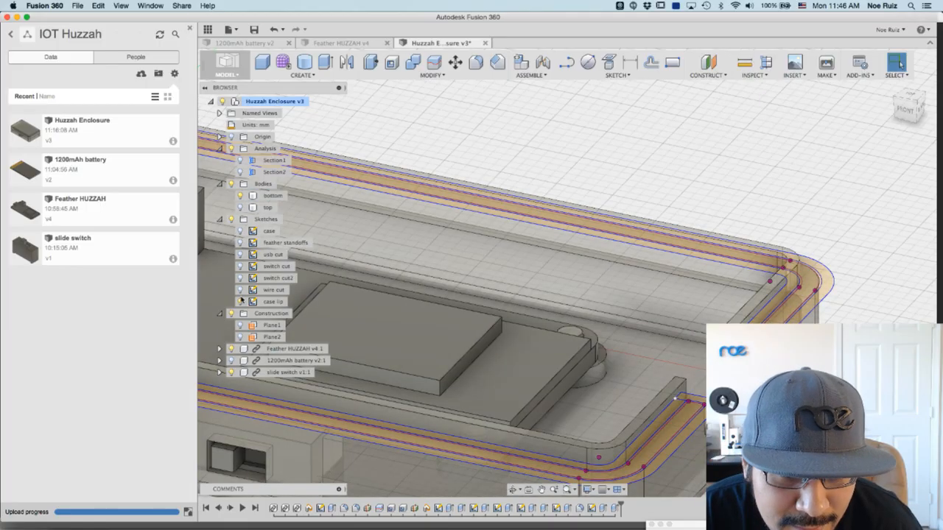
click(240, 301)
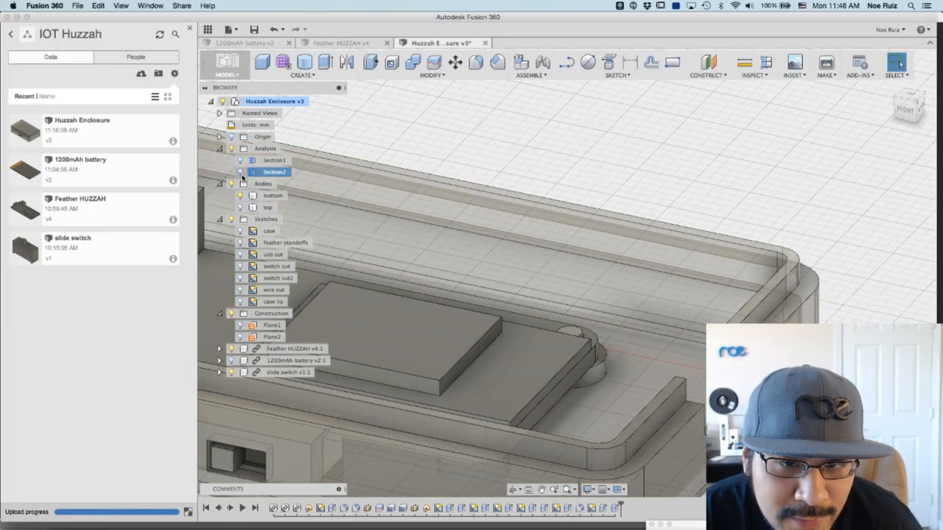
click(240, 208)
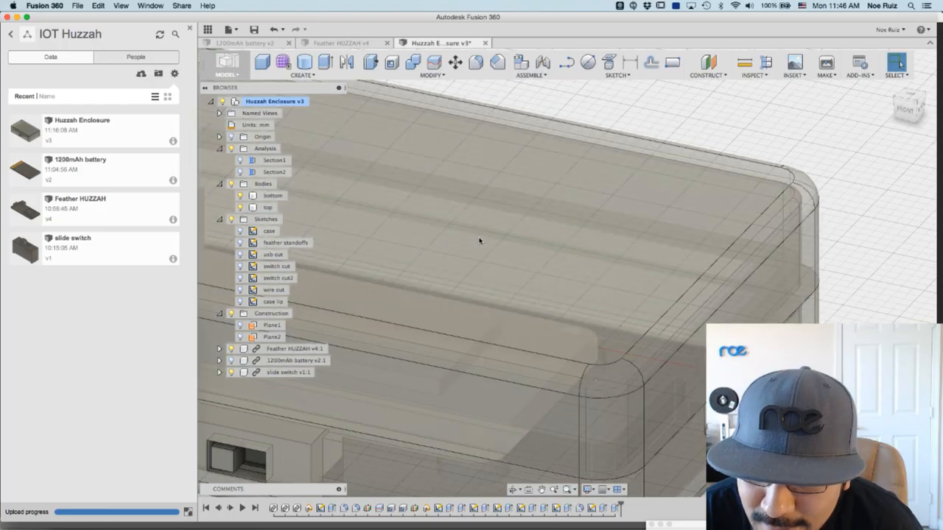
click(240, 170)
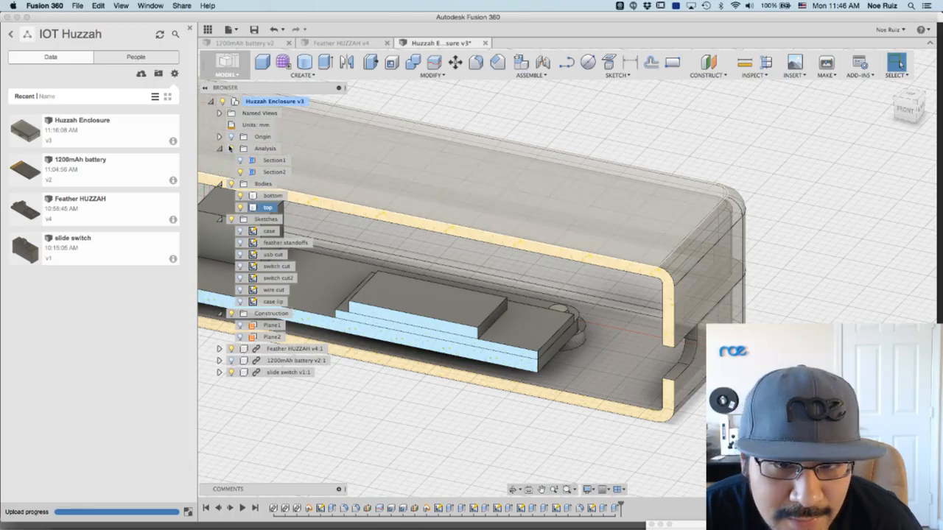
click(240, 160)
scroll(477, 229, down, 4)
- Examine the clearance between the lip and the top wall and the lip's underside in the cross-section
shift+middle_drag(477, 229, 509, 207)
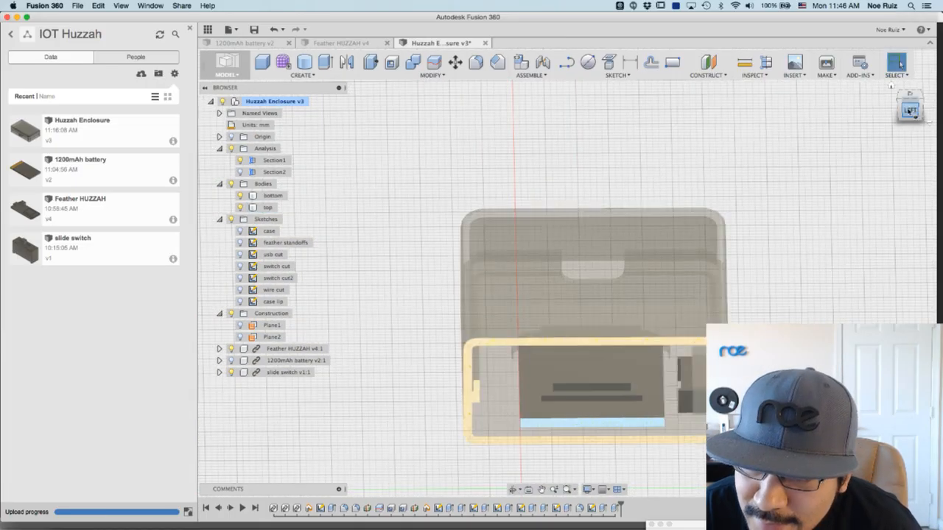
click(911, 111)
scroll(459, 288, up, 10)
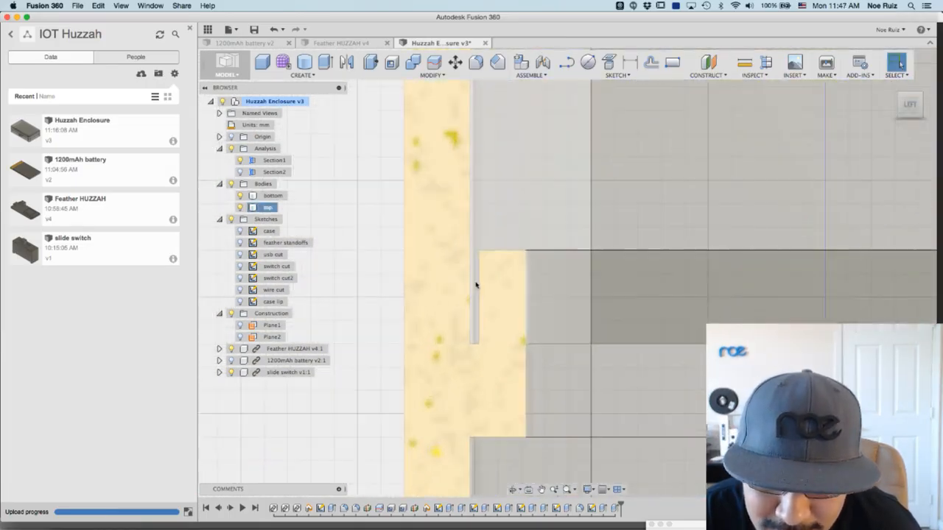
scroll(476, 282, down, 3)
scroll(477, 286, up, 3)
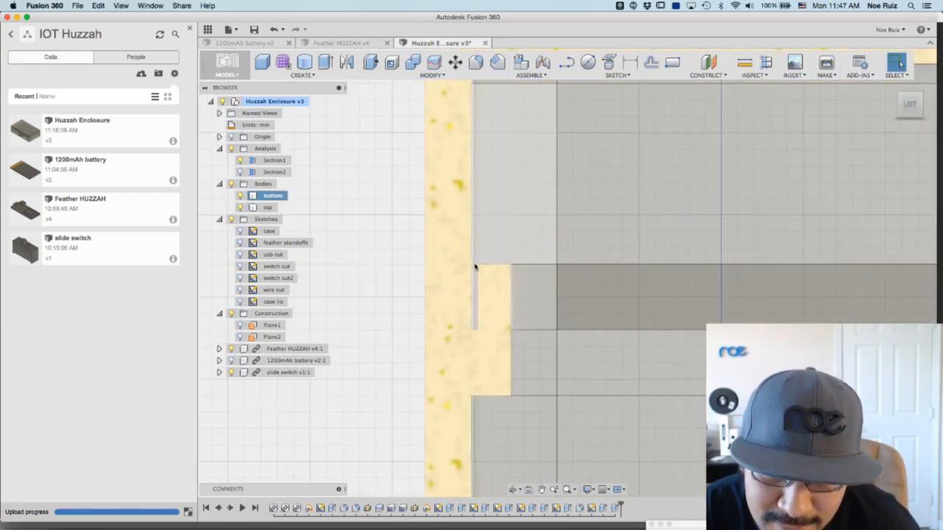
scroll(477, 290, down, 6)
shift+middle_drag(362, 259, 677, 349)
scroll(380, 275, down, 5)
scroll(493, 296, up, 5)
scroll(432, 277, down, 8)
scroll(693, 327, up, 10)
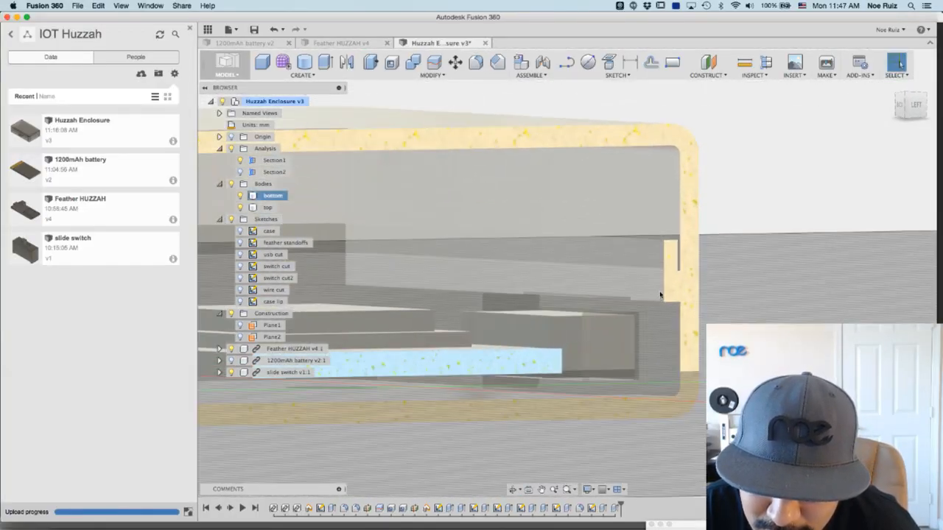
shift+middle_drag(660, 295, 680, 297)
scroll(681, 297, up, 4)
scroll(680, 297, up, 2)
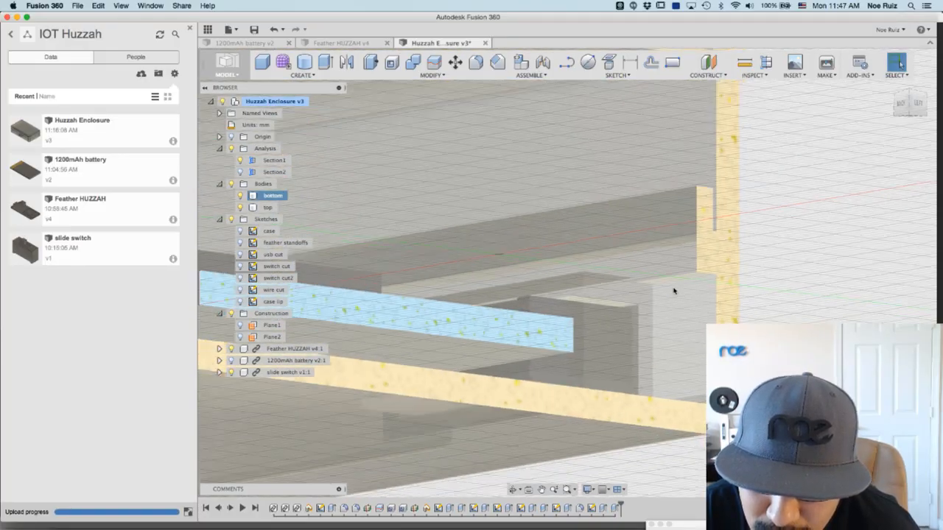
scroll(685, 290, down, 6)
shift+middle_drag(736, 313, 675, 249)
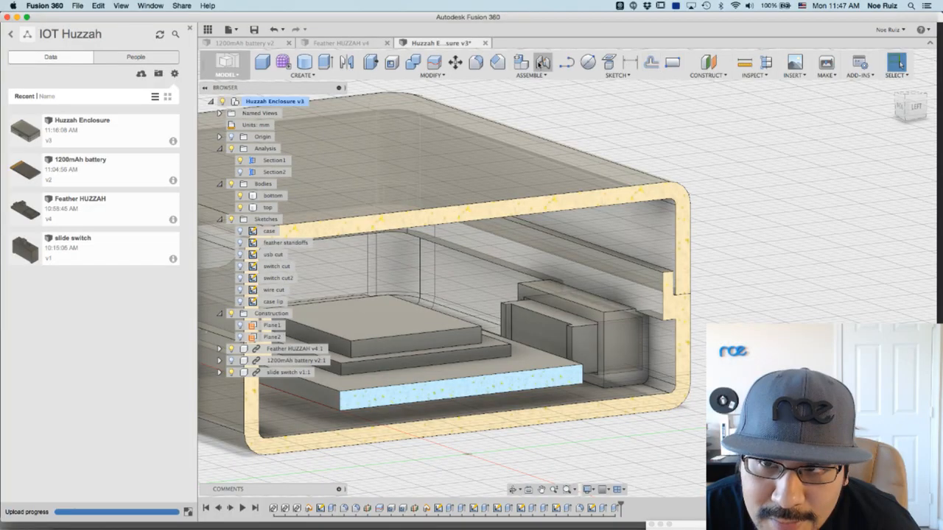
- Start an equal-distance chamfer on the lip's lower inner edge between the slide switch and the far corner
click(499, 62)
scroll(496, 244, up, 4)
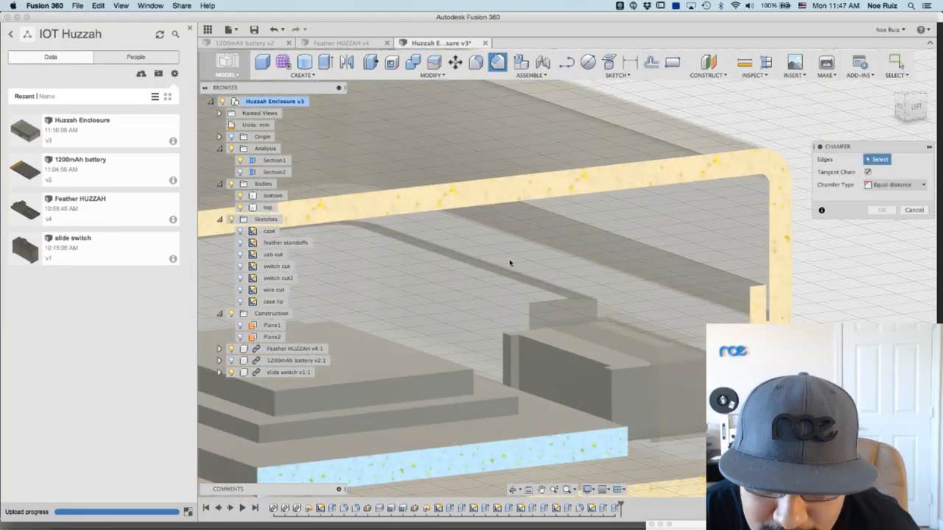
click(508, 269)
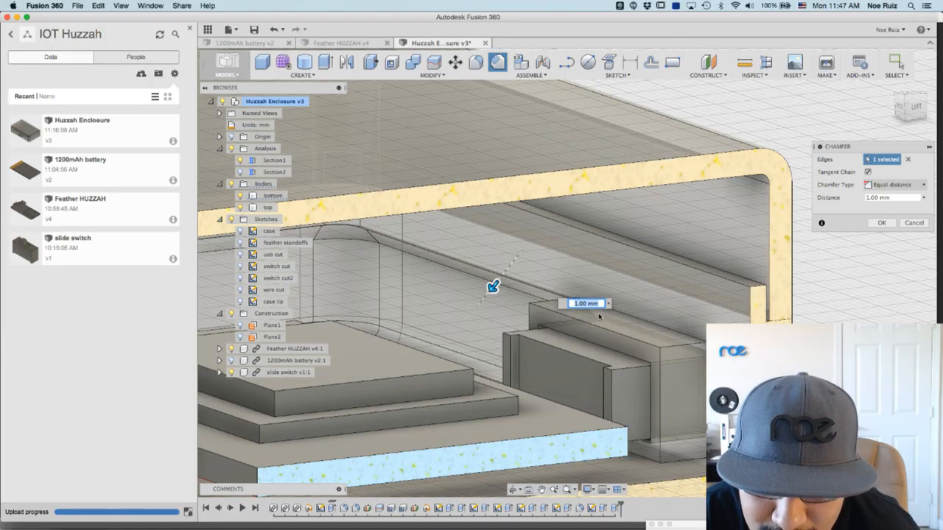
scroll(554, 296, down, 3)
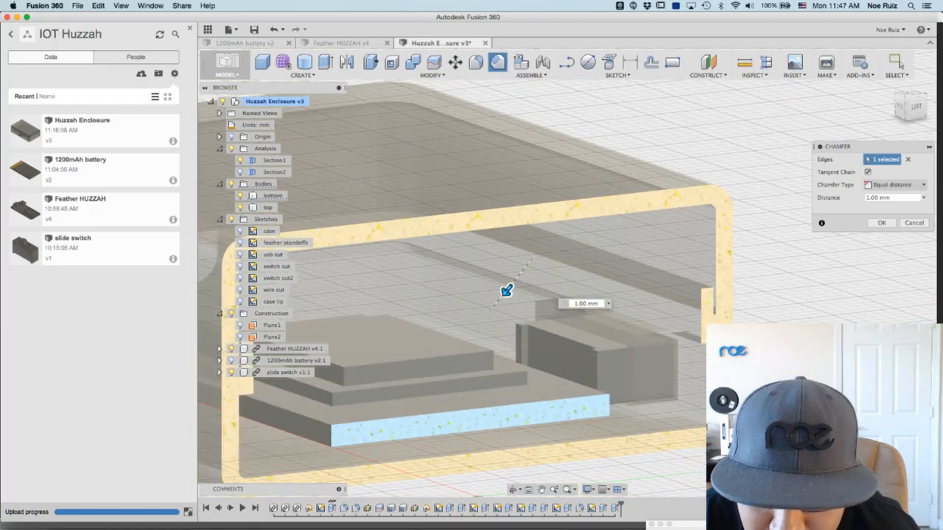
shift+middle_drag(554, 296, 601, 316)
shift+middle_drag(551, 301, 512, 309)
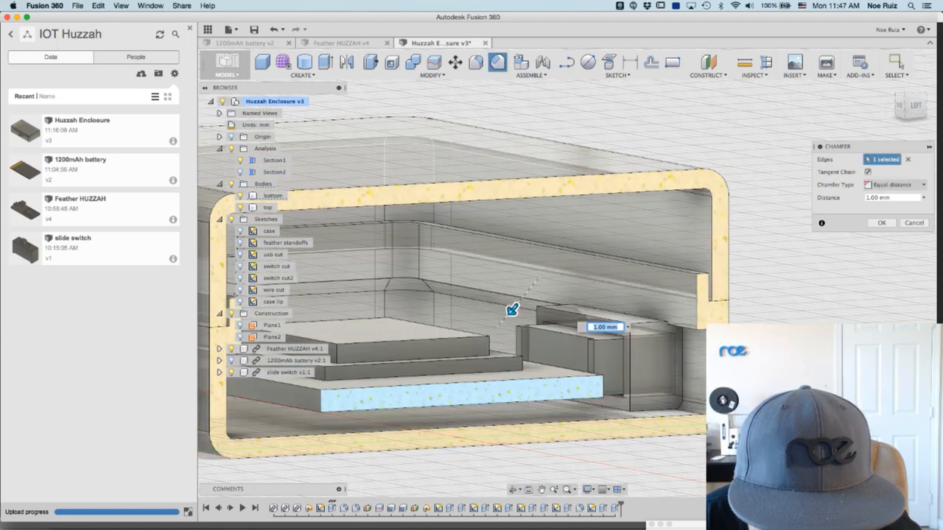
- Add the lip's lower inner edge along the opposite side wall to the chamfer selection
click(912, 110)
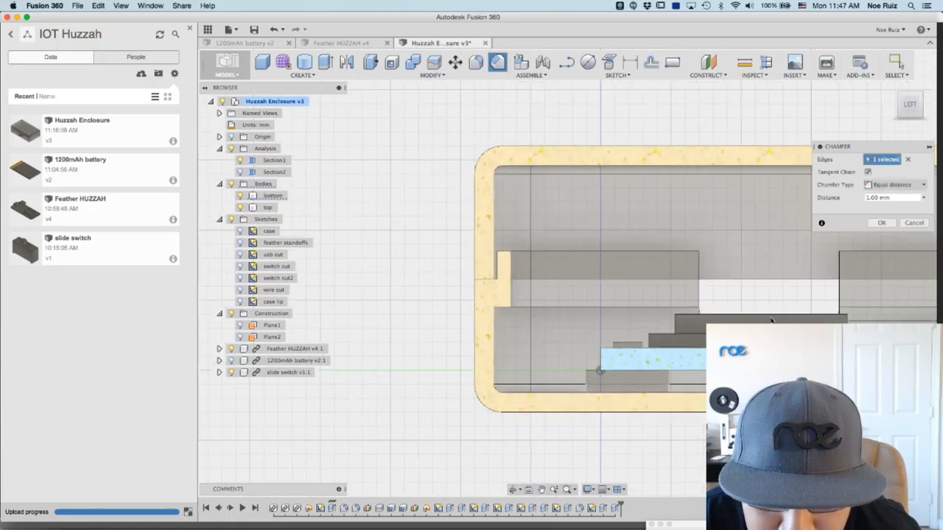
scroll(546, 296, down, 3)
shift+middle_drag(549, 297, 589, 302)
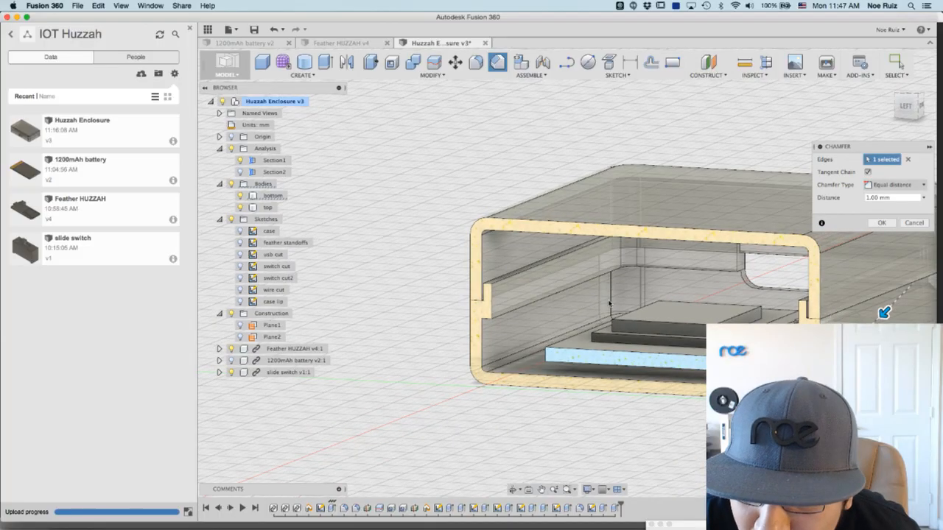
scroll(608, 303, up, 3)
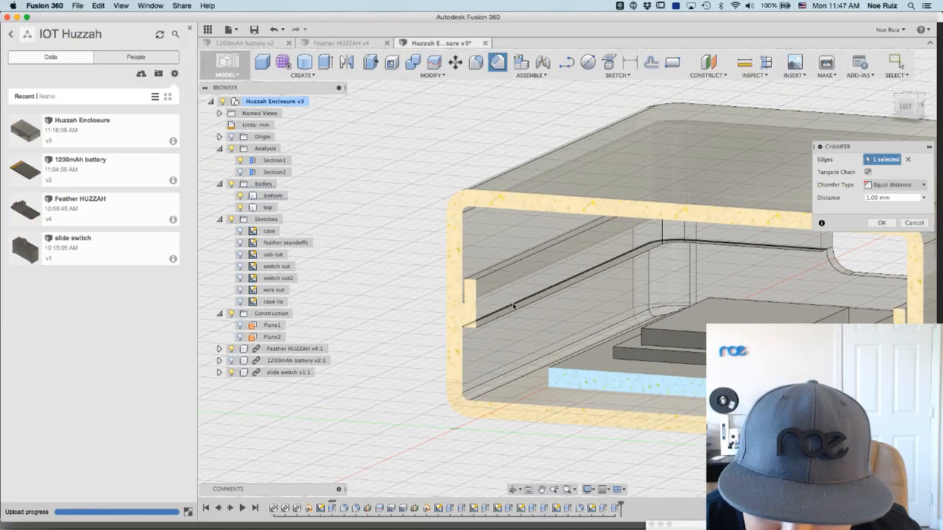
click(514, 306)
scroll(501, 331, up, 3)
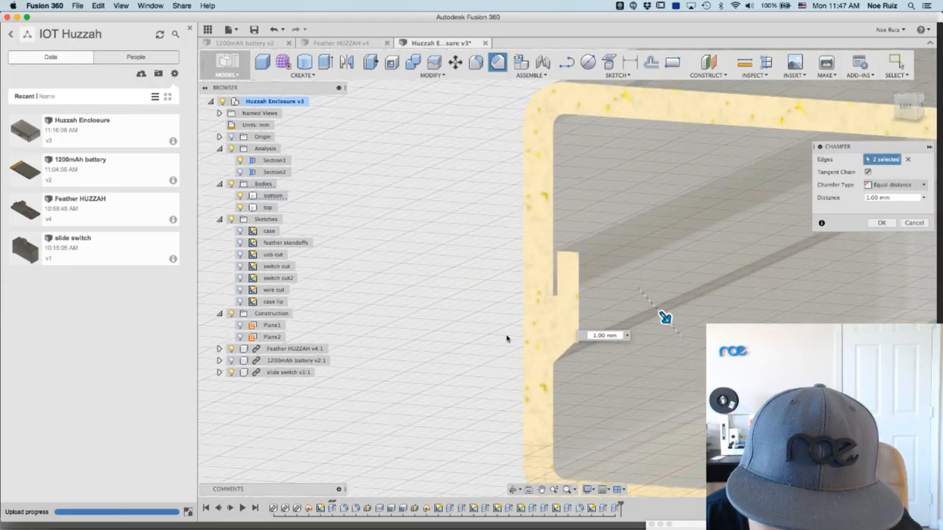
scroll(584, 344, up, 3)
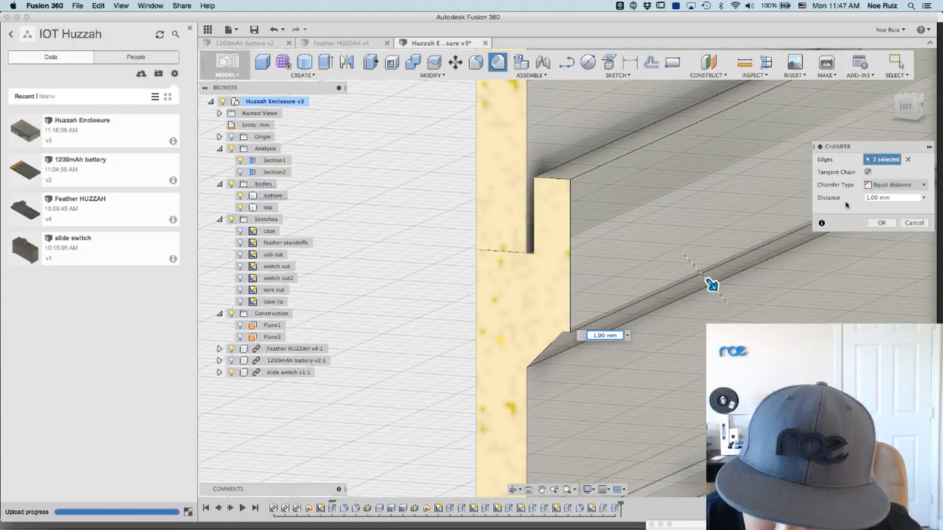
- Set the chamfer distance to 1.2 mm and add the remaining lower lip edge on the near side of the slide switch
click(873, 199)
text(2)
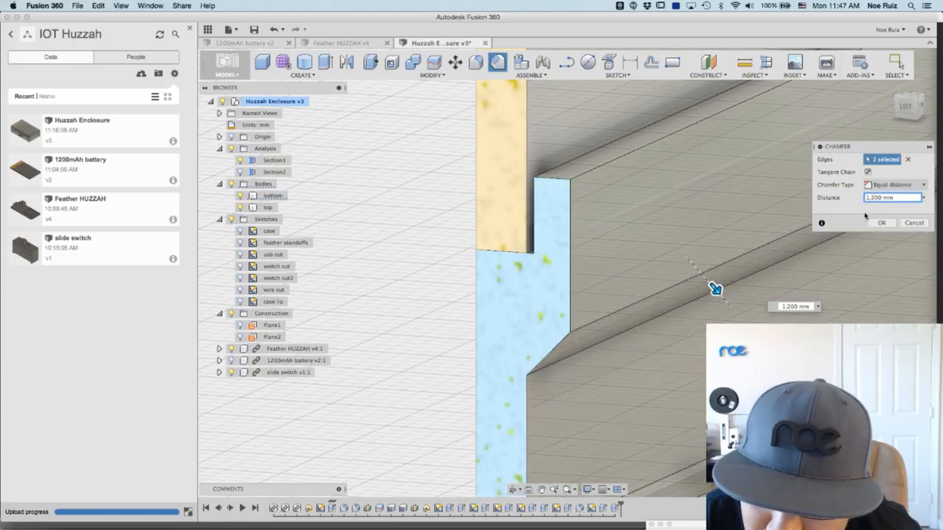
scroll(518, 293, down, 3)
scroll(518, 294, down, 5)
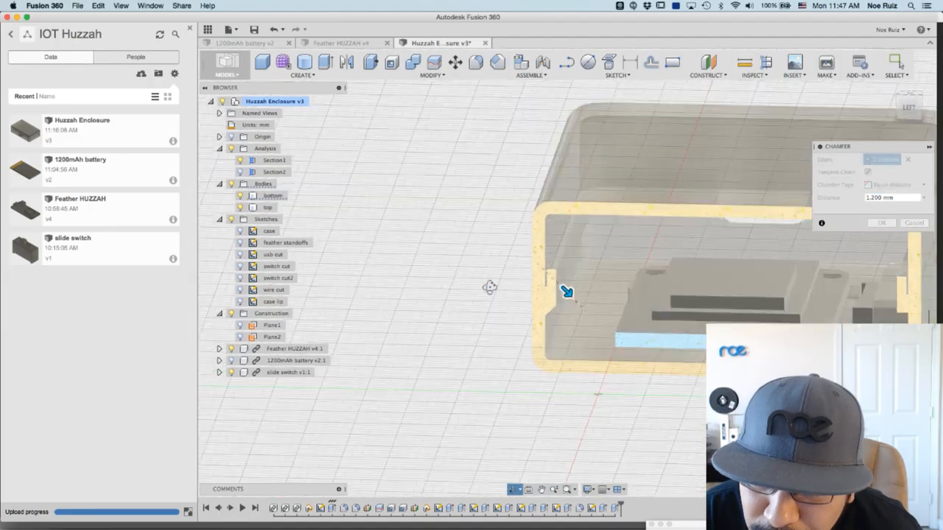
middle_drag(569, 291, 489, 318)
shift+middle_drag(713, 299, 837, 298)
scroll(850, 313, up, 8)
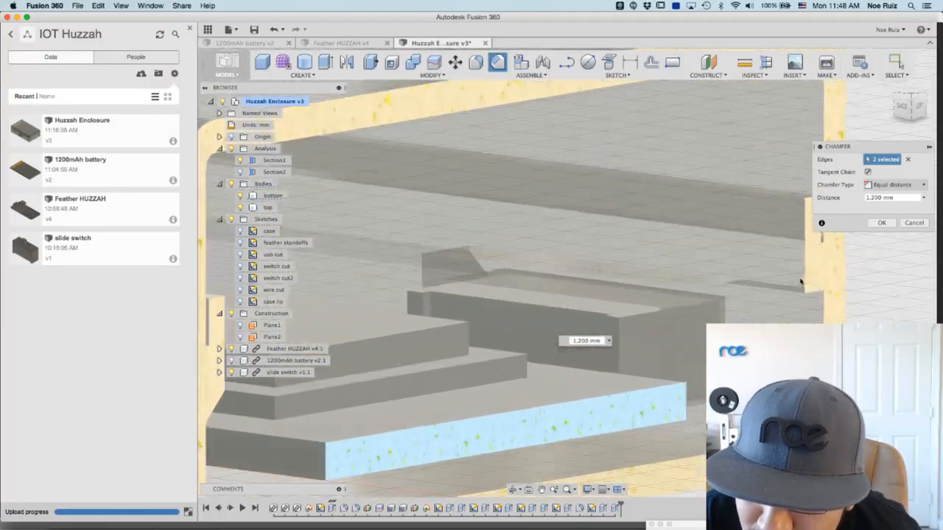
scroll(786, 291, down, 10)
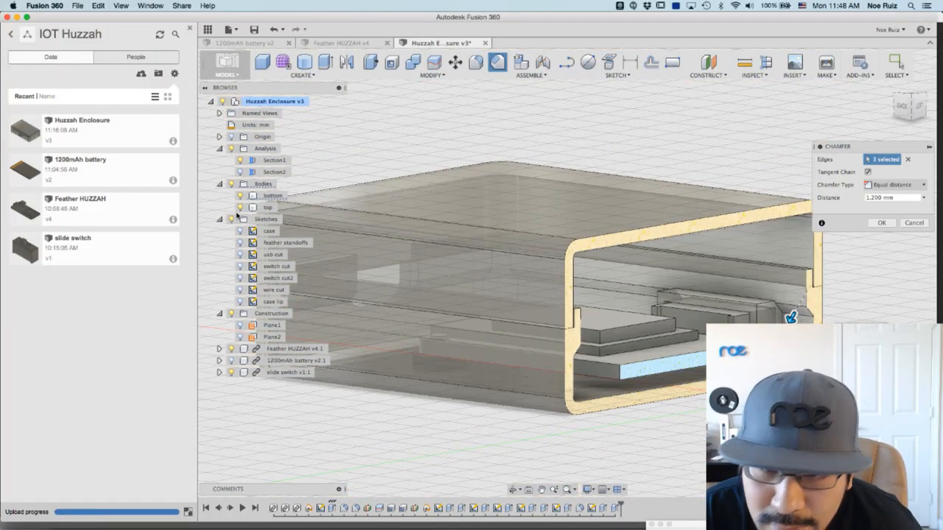
- Turn off the Section1 view, hide the top body to check the selected lip edges, and finish the chamfer
click(239, 160)
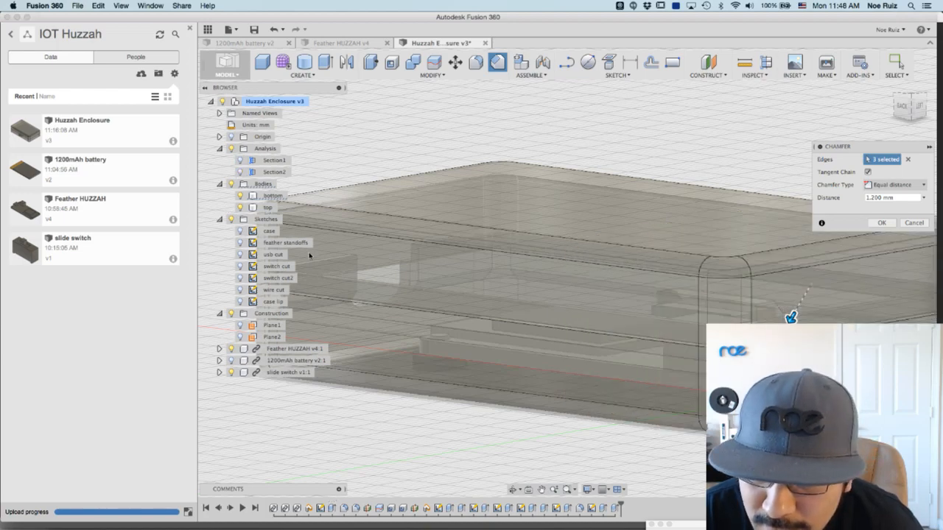
shift+middle_drag(613, 411, 688, 398)
shift+middle_drag(476, 322, 459, 276)
shift+middle_drag(695, 420, 695, 420)
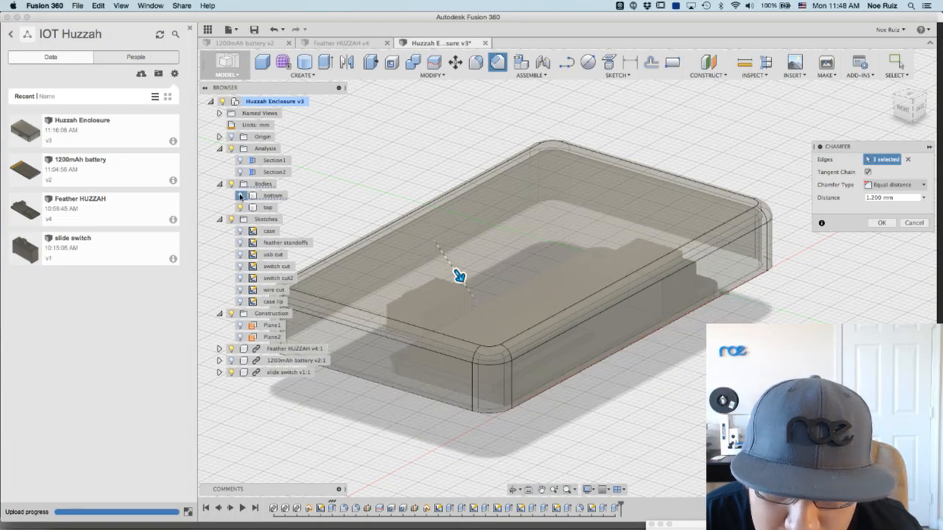
mouse_move(459, 276)
shift+middle_down()
mouse_move(429, 275)
mouse_move(318, 317)
mouse_move(275, 385)
mouse_move(299, 429)
shift+middle_up()
shift+middle_drag(645, 182, 648, 184)
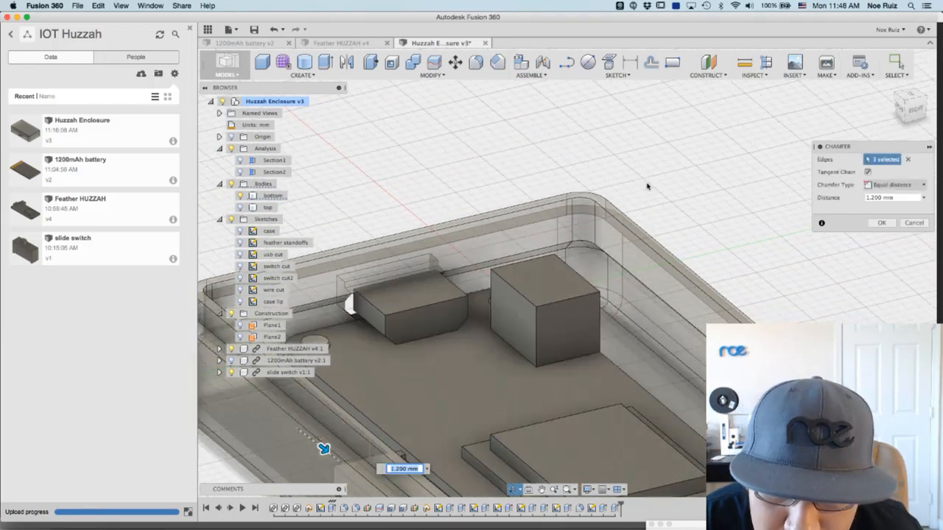
click(876, 223)
shift+middle_drag(807, 230, 636, 225)
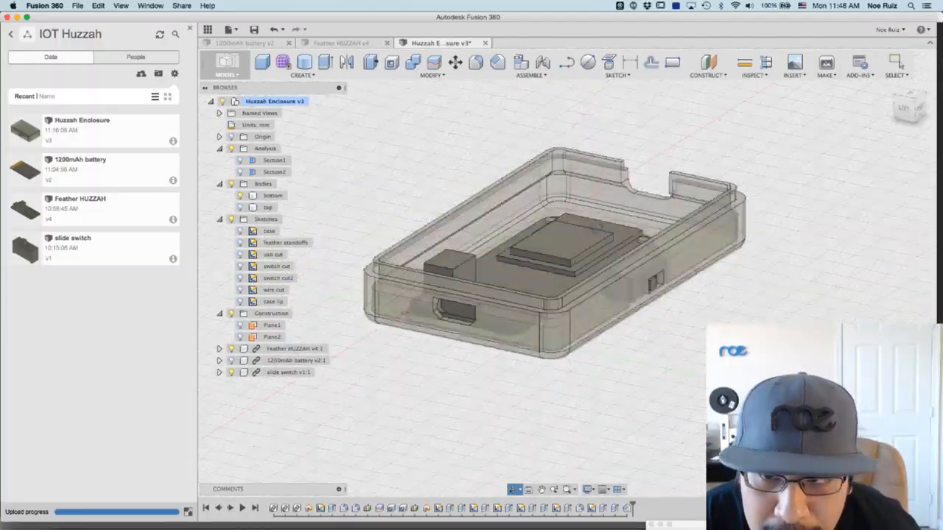
- Show the top body again and view the closed enclosure from the home orientation
click(240, 207)
scroll(509, 274, down, 3)
shift+middle_drag(408, 284, 514, 298)
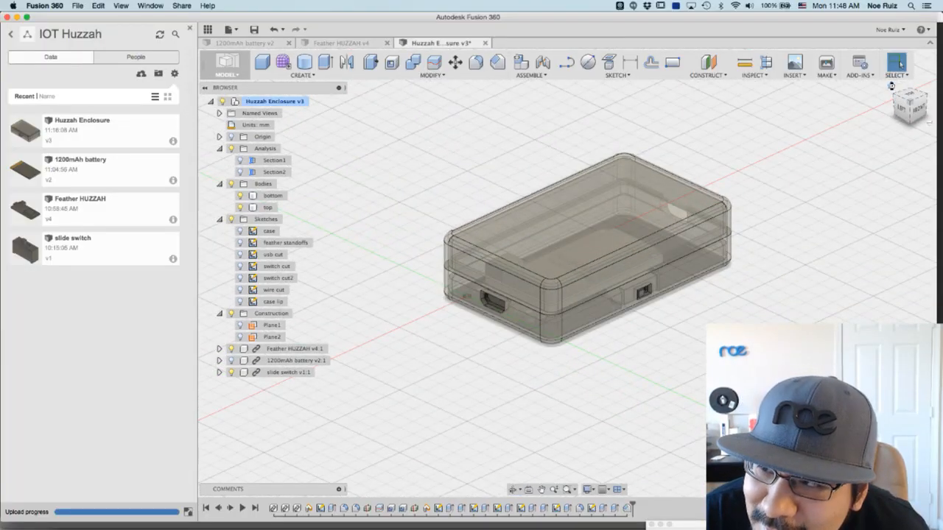
click(893, 89)
scroll(714, 257, down, 2)
shift+middle_drag(861, 274, 479, 165)
shift+middle_drag(420, 171, 445, 149)
- Save a new version of the enclosure with a description noting the added case lip
key(super+s)
text(add)
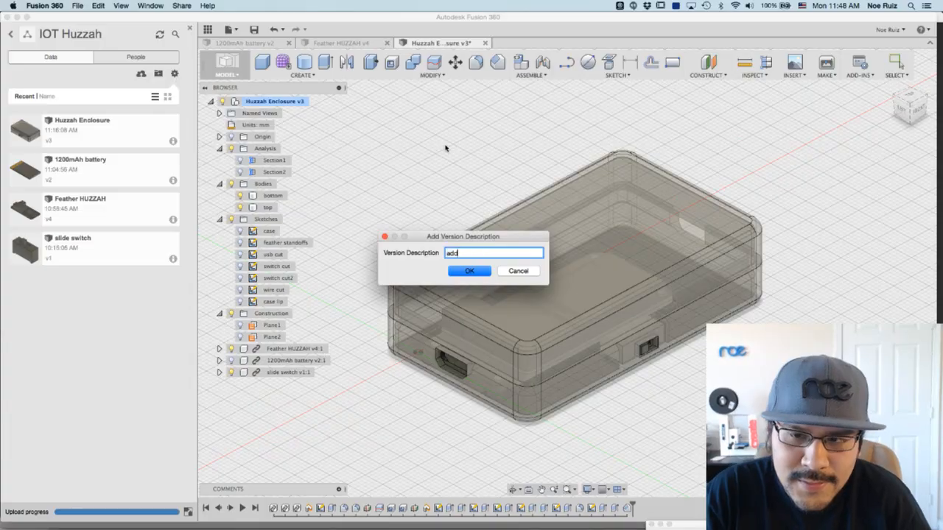
text(ed case lip and c)
key(Return)
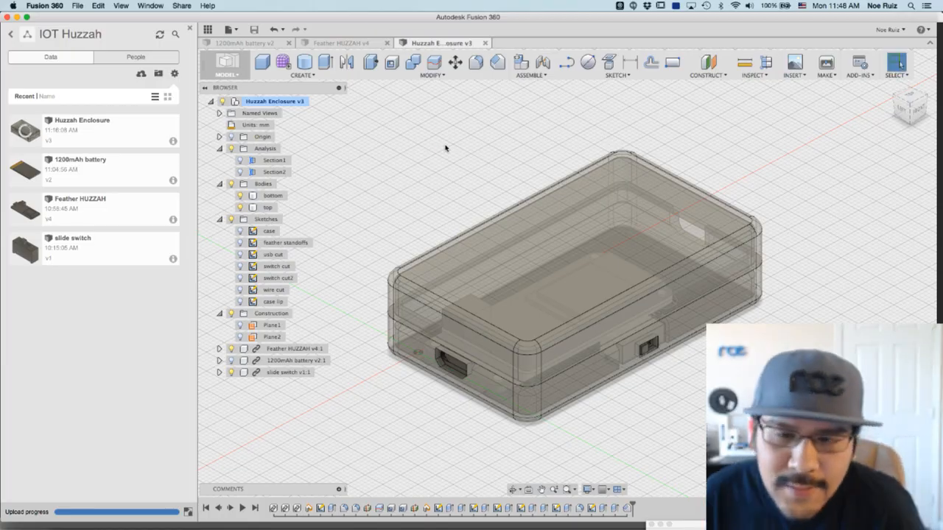
- Switch to Chrome and reload the Printrbot Play OctoPrint page at 10.1.10.92
key(super+Tab)
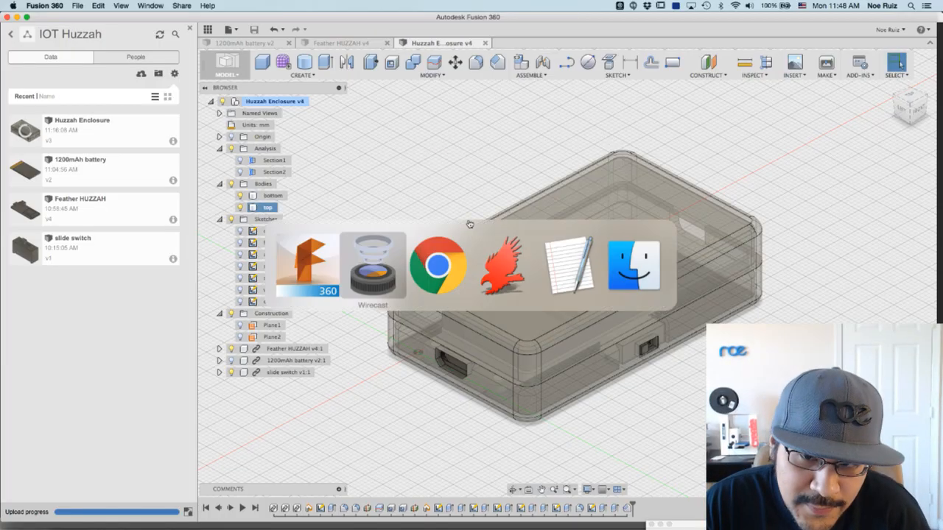
click(267, 196)
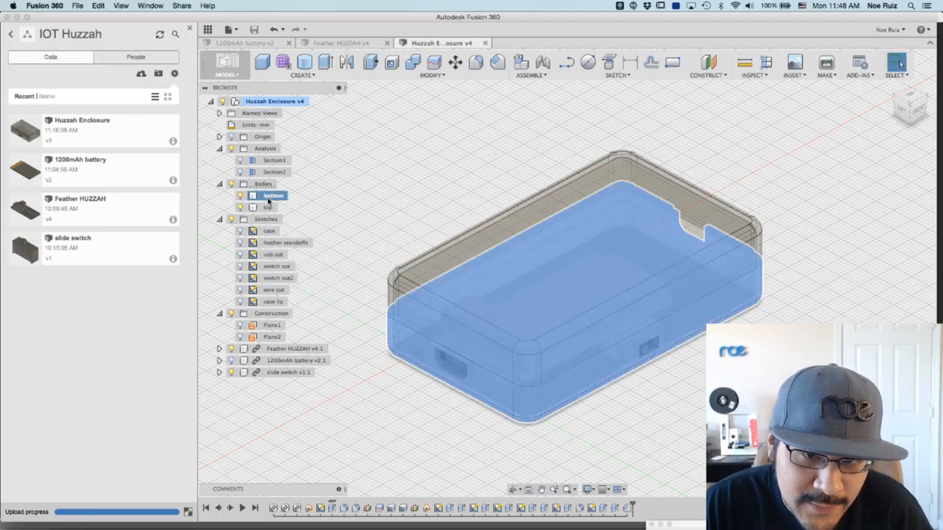
key(super+Tab)
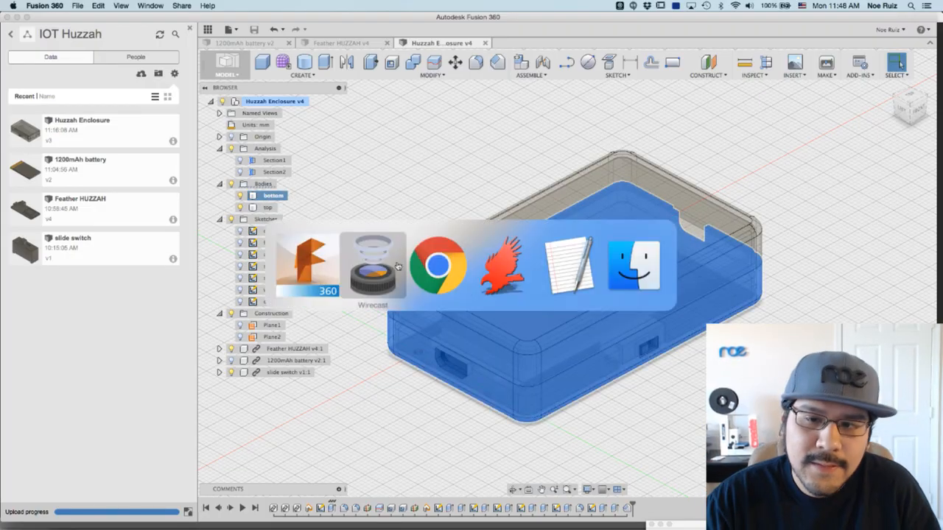
click(405, 24)
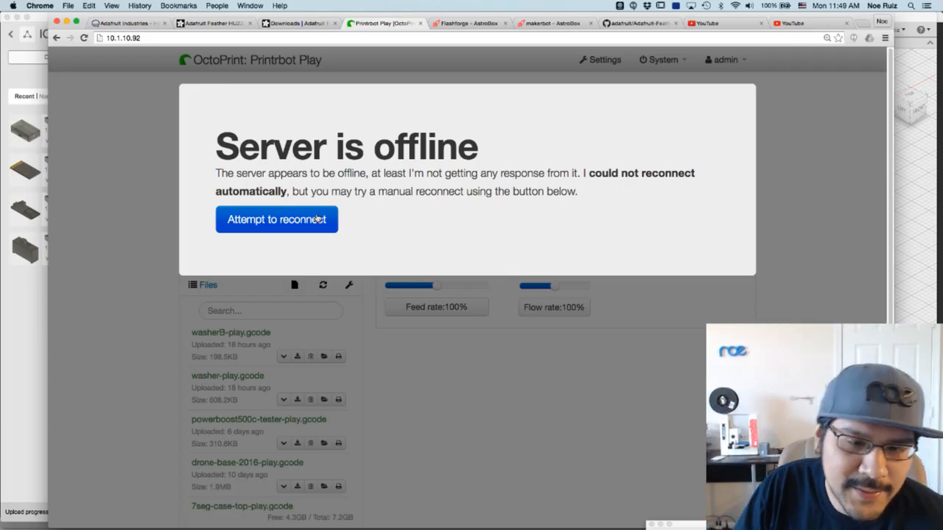
click(416, 36)
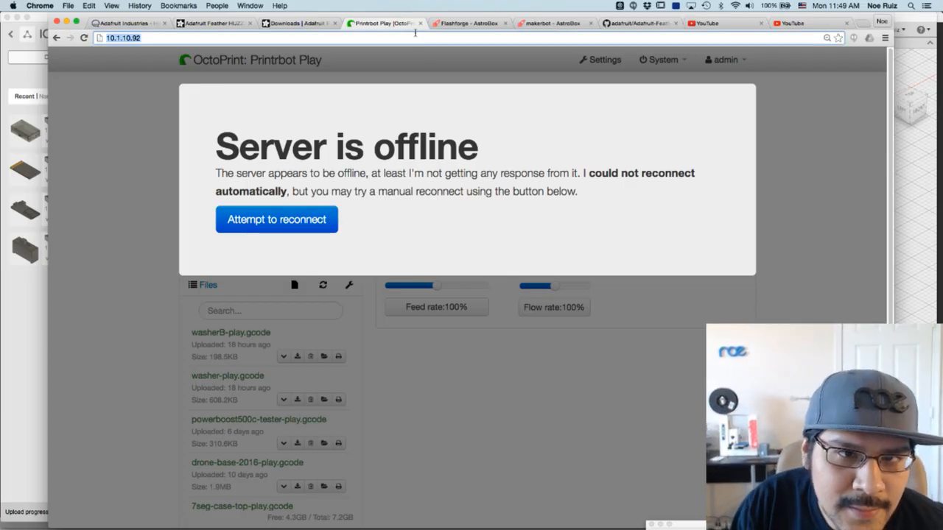
key(Return)
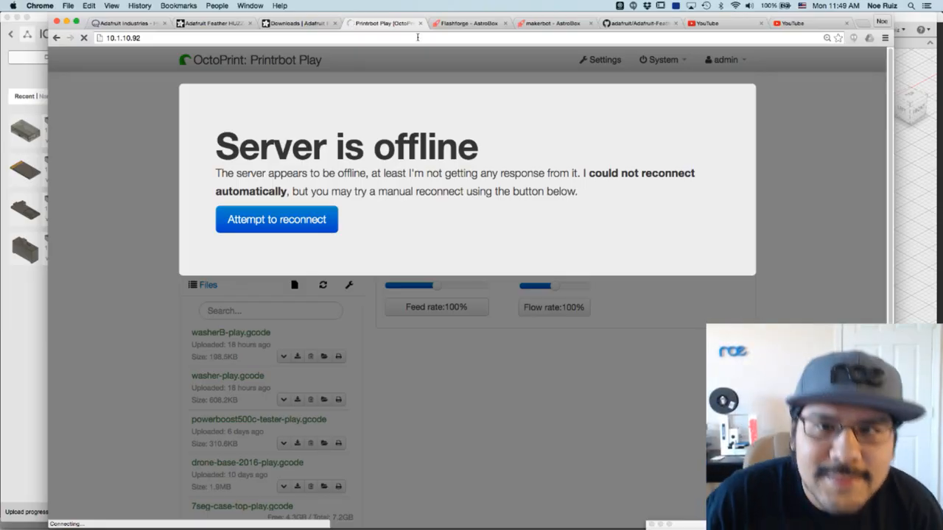
click(391, 38)
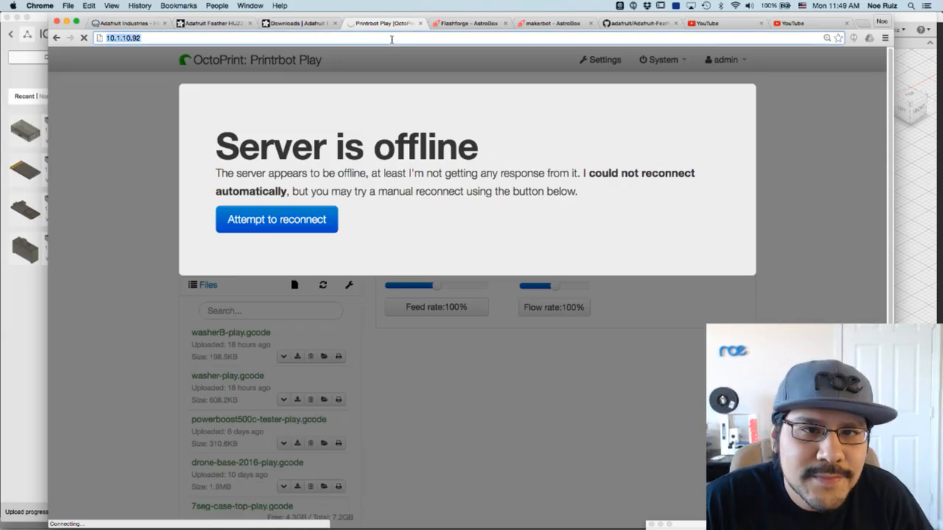
key(Return)
key(super+space)
text(ter)
key(Return)
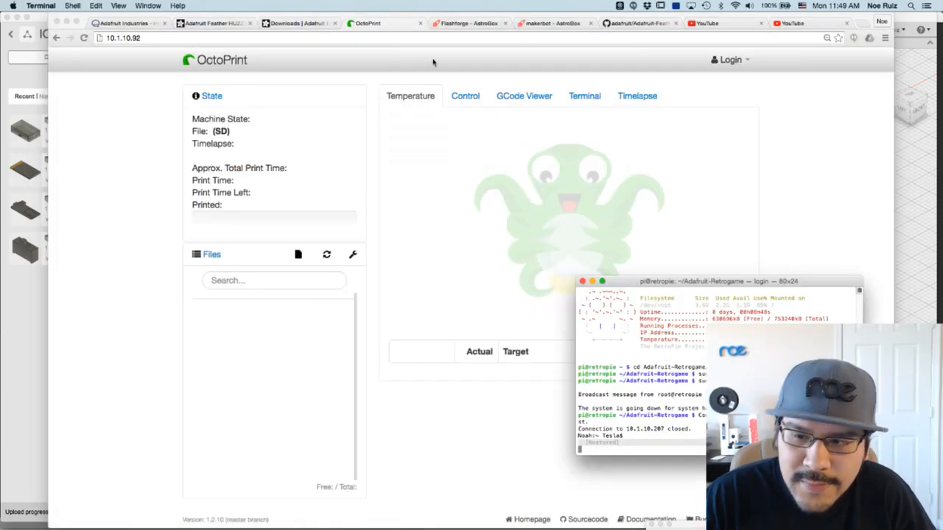
key(super+h)
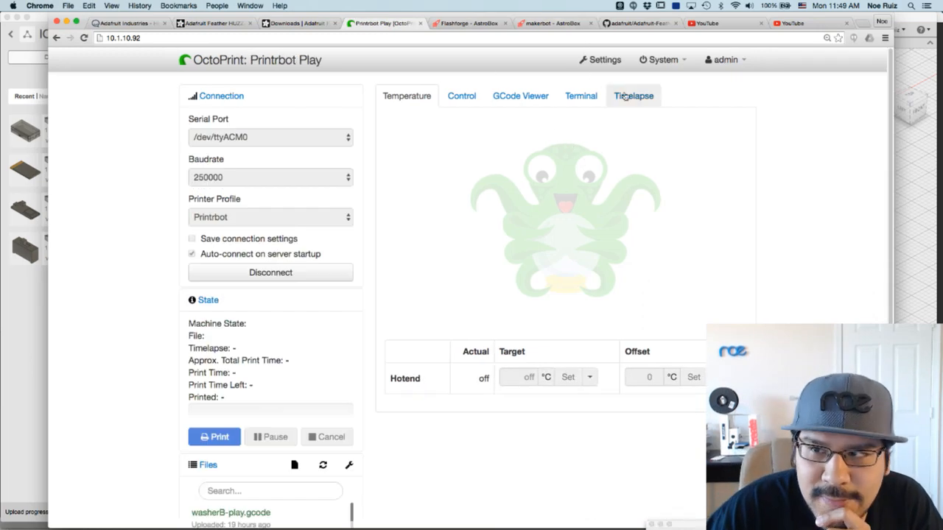
- Check OctoPrint's terminal log and home the printer's X/Y axes from the printer controls
click(578, 97)
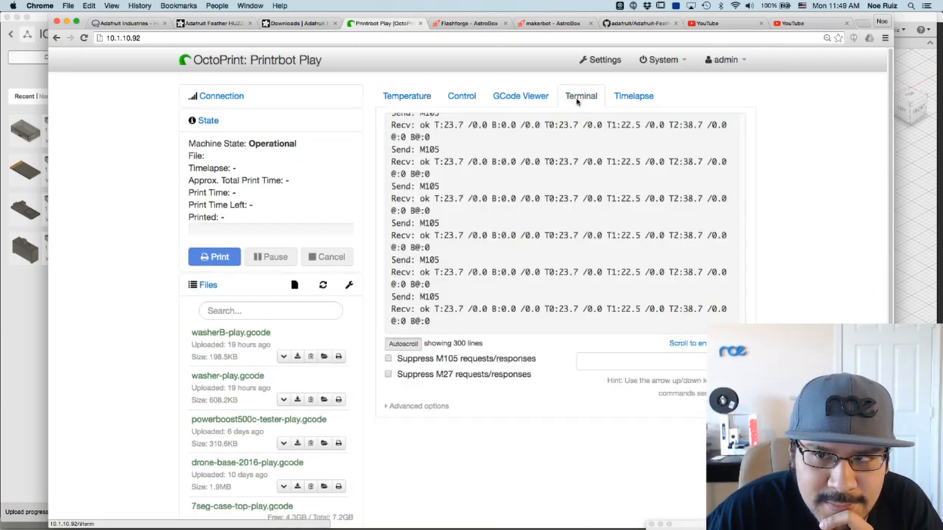
click(462, 97)
scroll(486, 221, down, 1)
click(418, 460)
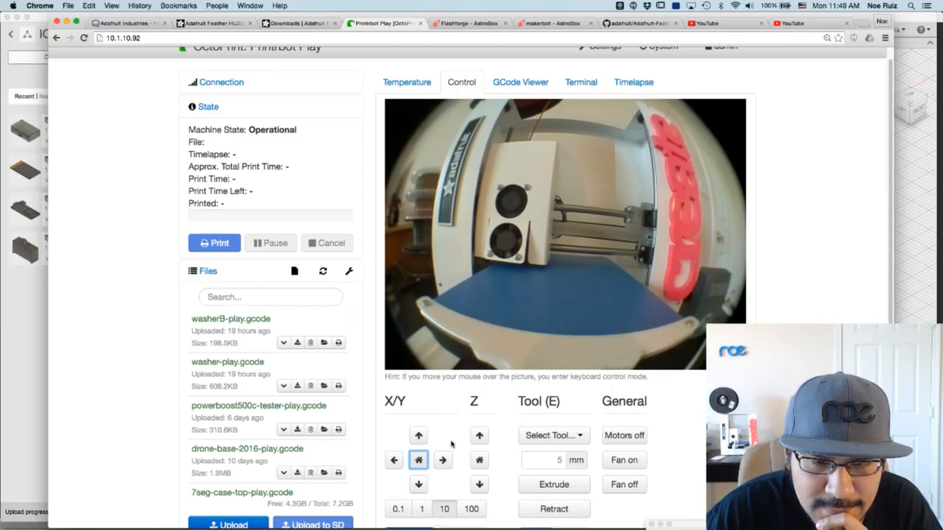
- Examine the terminal log, connection settings and camera picture for the printer's response to the homing command
click(581, 82)
click(462, 83)
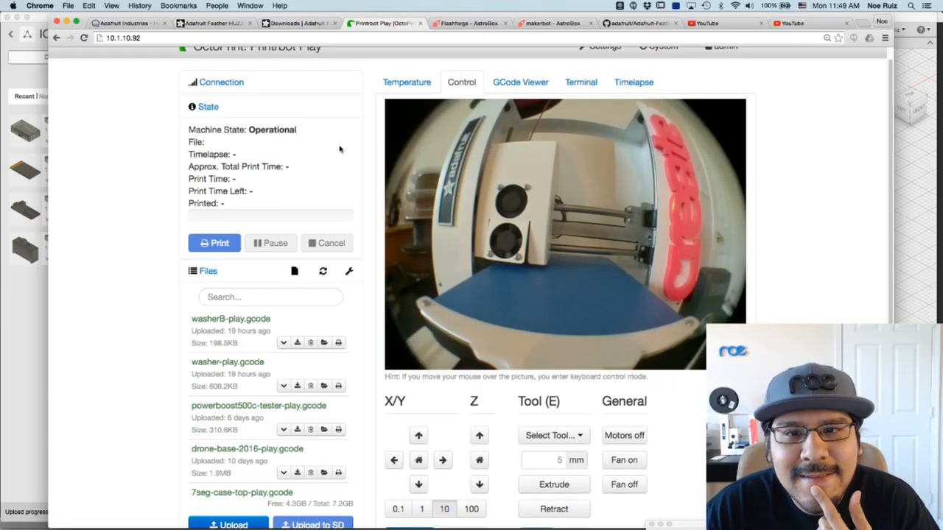
click(234, 84)
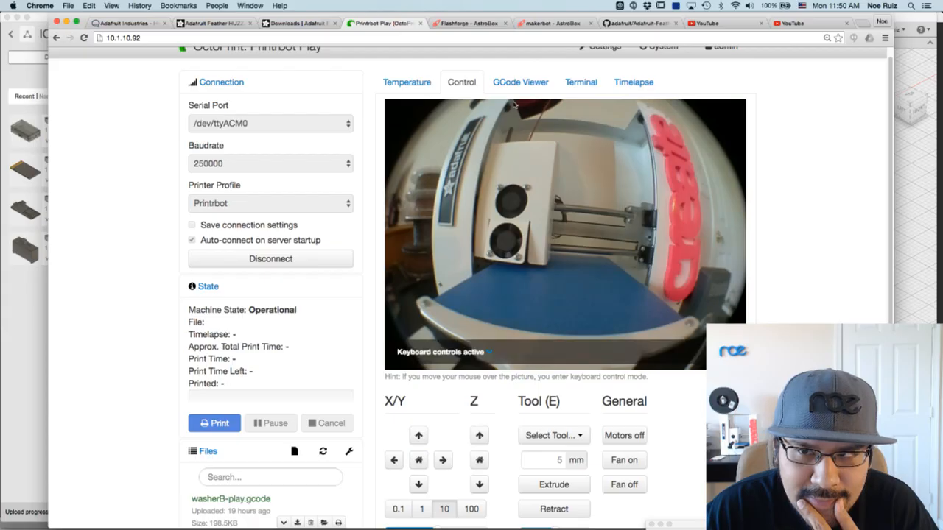
click(569, 84)
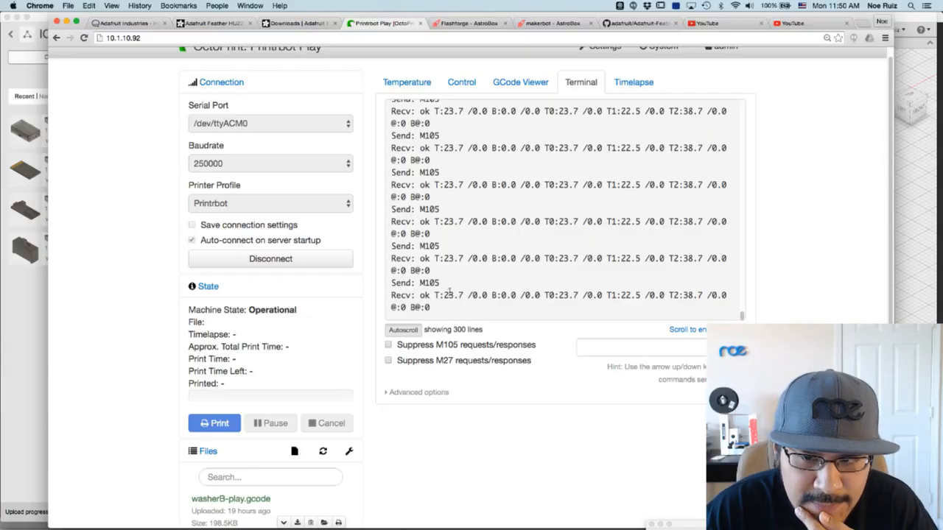
click(462, 84)
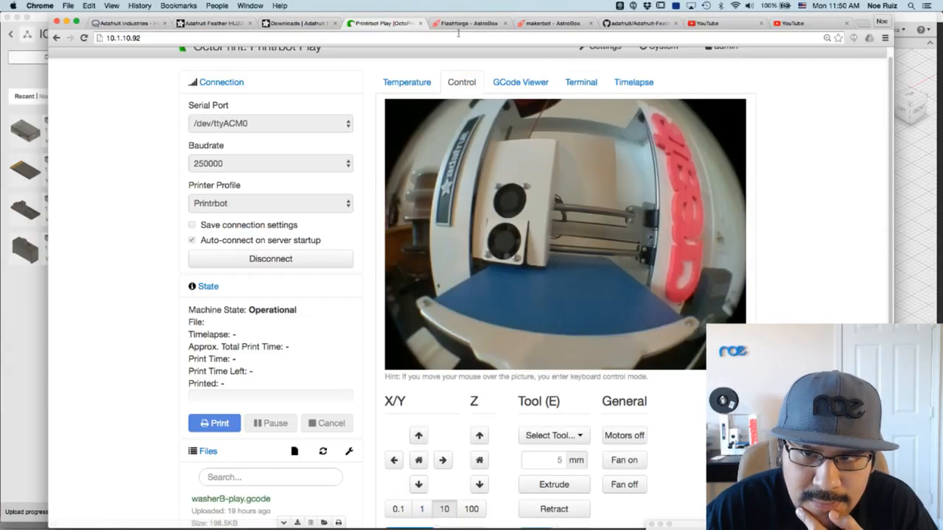
- Home the printer's Z axis and set the hotend target temperature to 220 °C
click(479, 460)
scroll(481, 369, down, 2)
scroll(471, 310, up, 3)
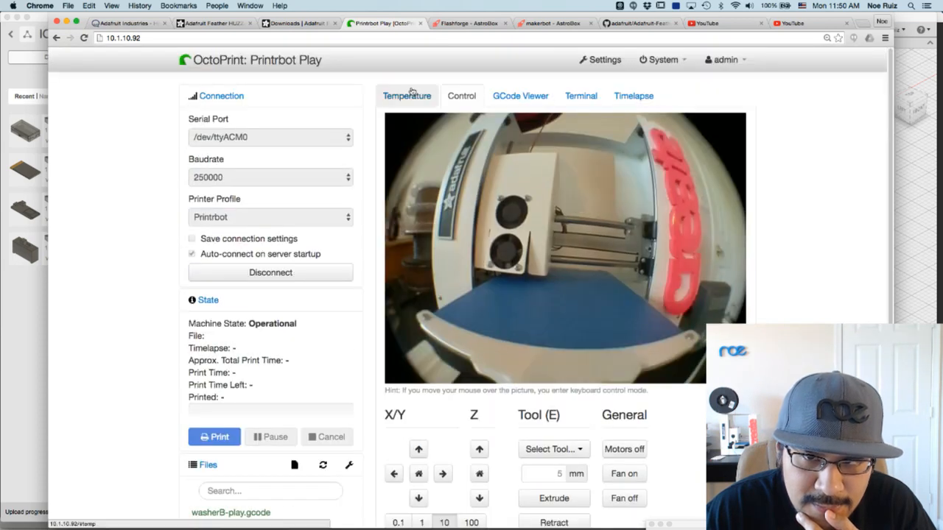
click(407, 93)
click(520, 371)
text(220)
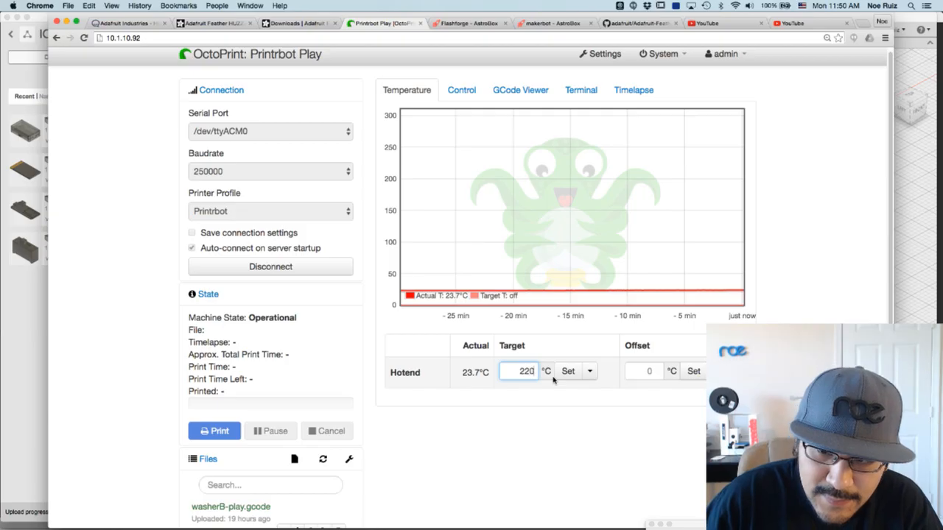
click(568, 371)
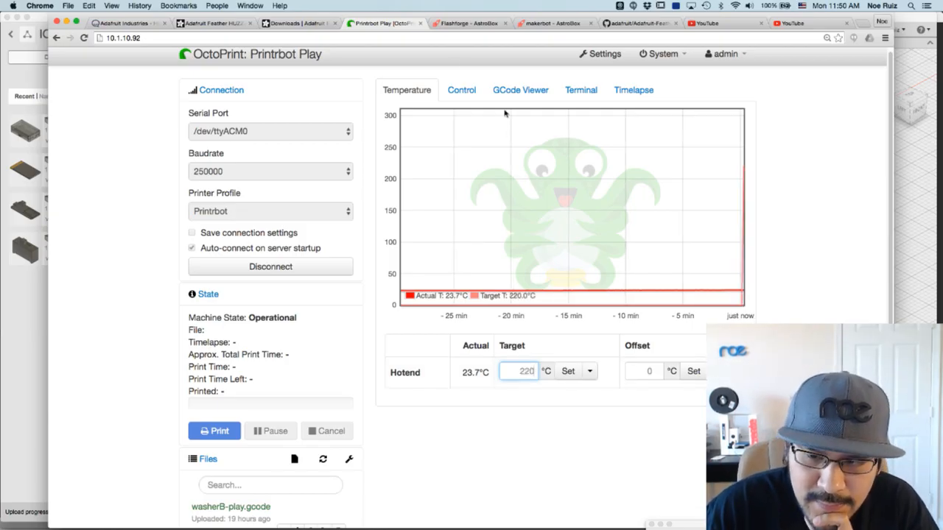
- Return to the printer's camera and motion controls, then switch to Simplify3D and remove the washer model
click(460, 90)
key(super+Tab)
key(Escape)
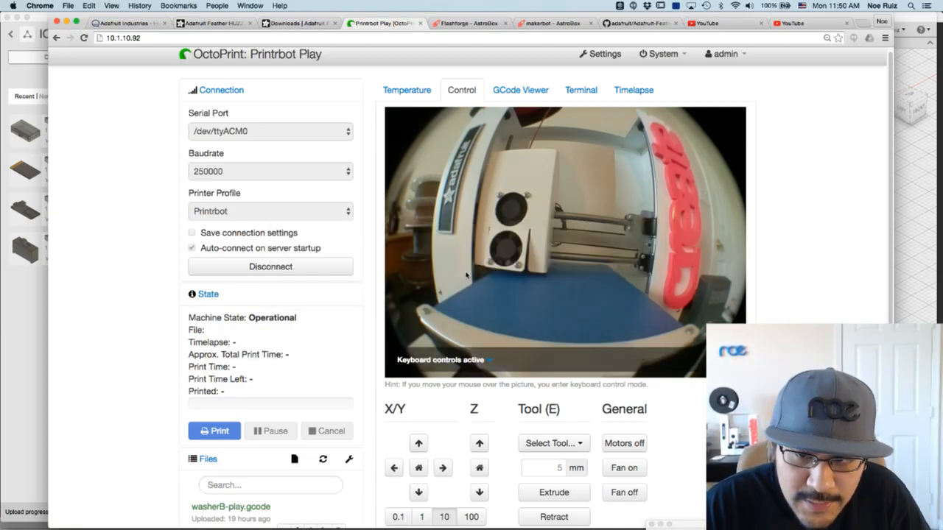
key(super+space)
text(sc)
key(BackSpace)
key(Return)
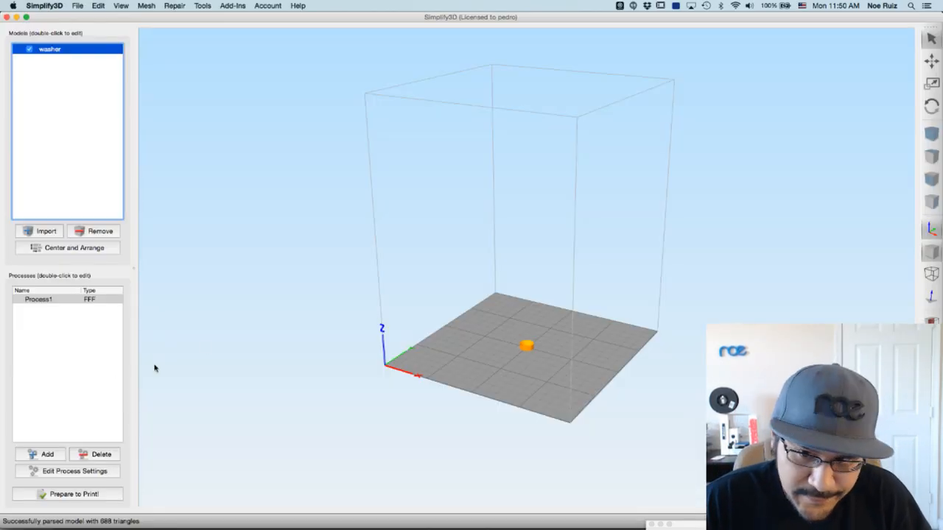
click(105, 232)
- Switch to Fusion 360 and start an STL export of the enclosure's bottom body with the default options
key(super+Tab)
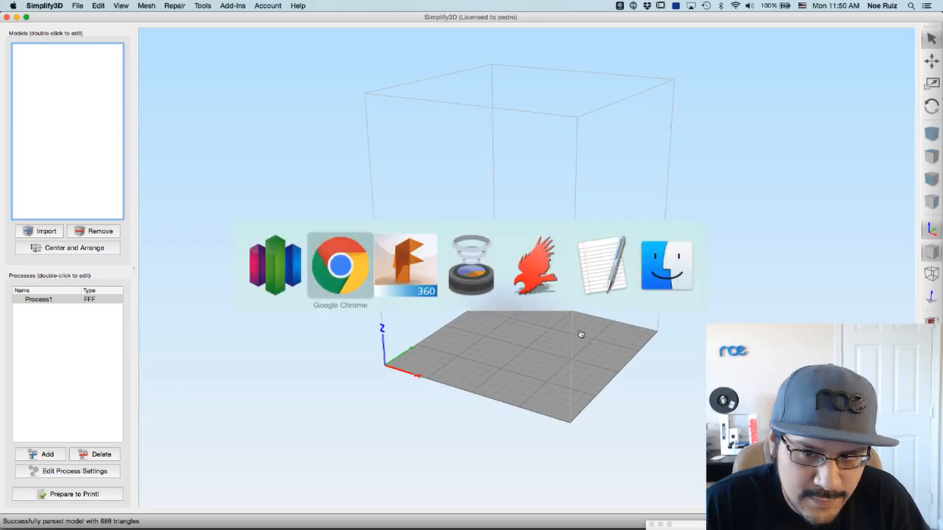
click(411, 276)
click(401, 191)
click(265, 196)
right_click(266, 196)
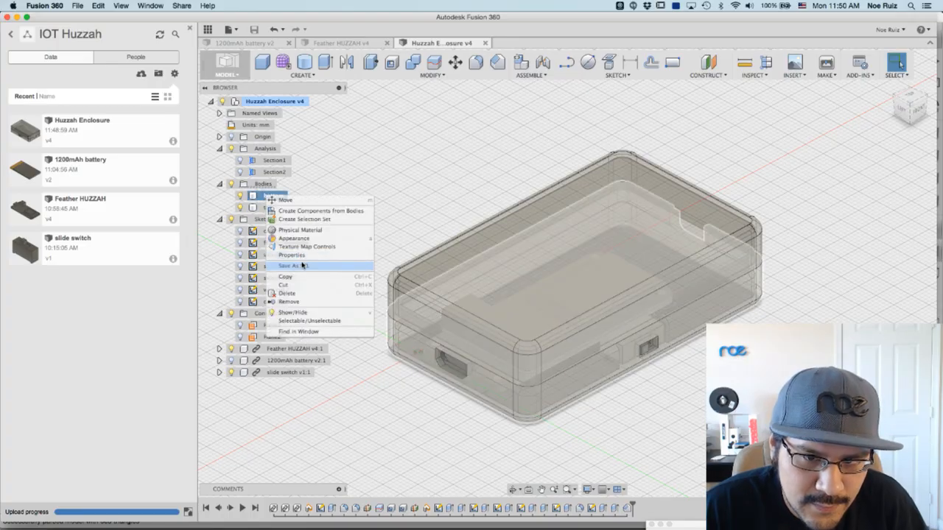
click(294, 266)
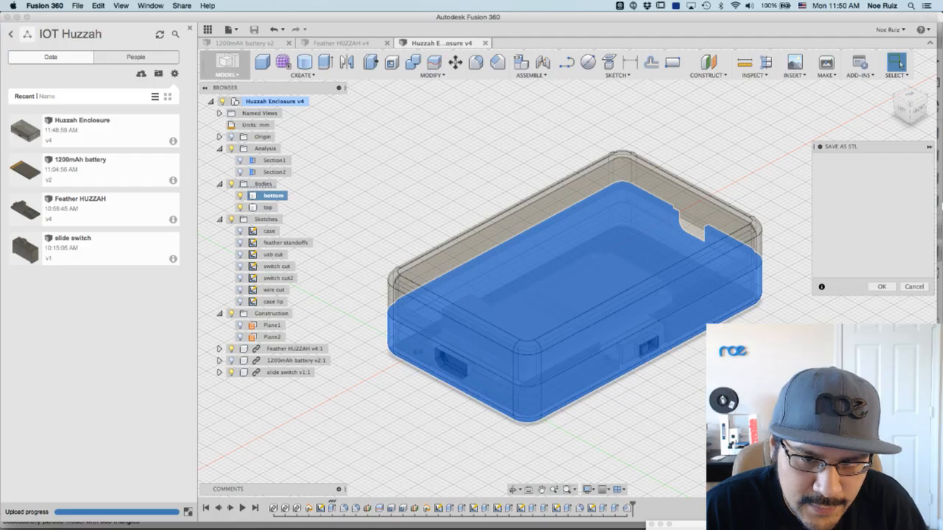
click(881, 286)
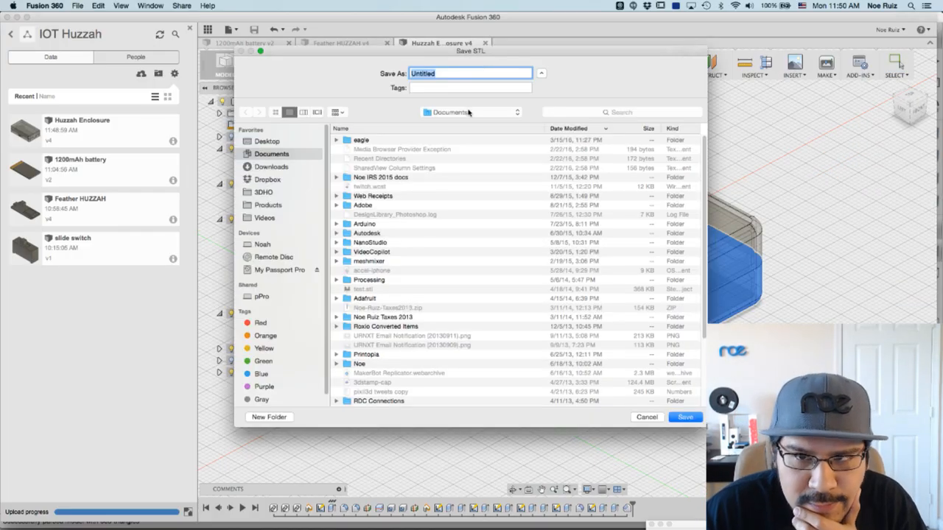
- Create a folder named stls inside Products > IOT Huzzah as the export destination
click(465, 112)
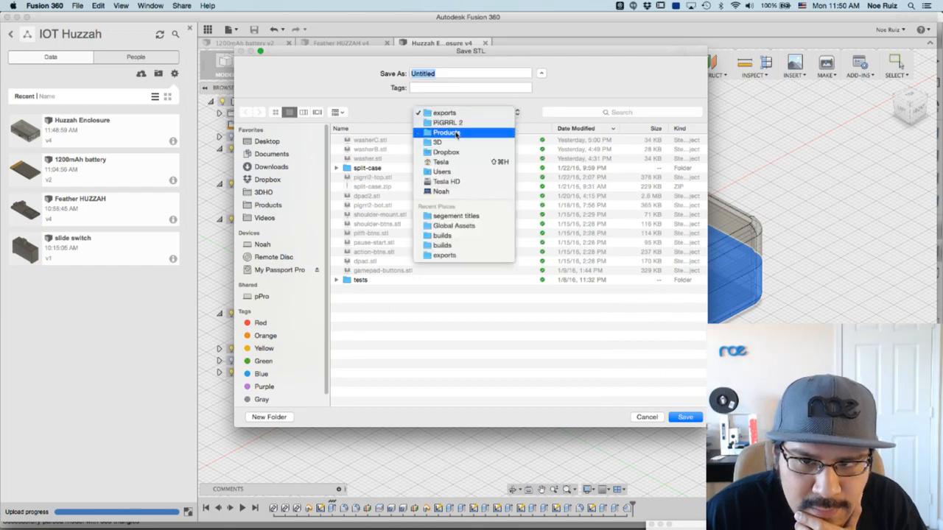
click(447, 133)
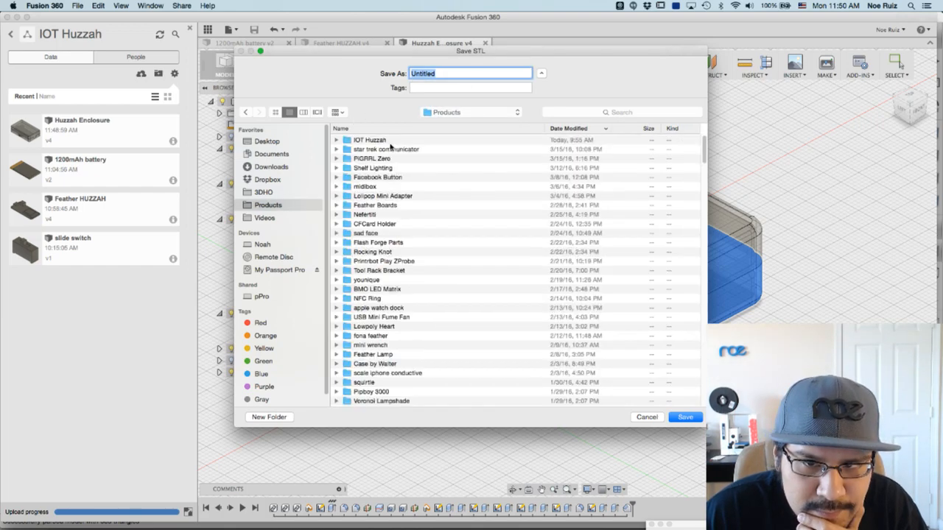
double_click(371, 140)
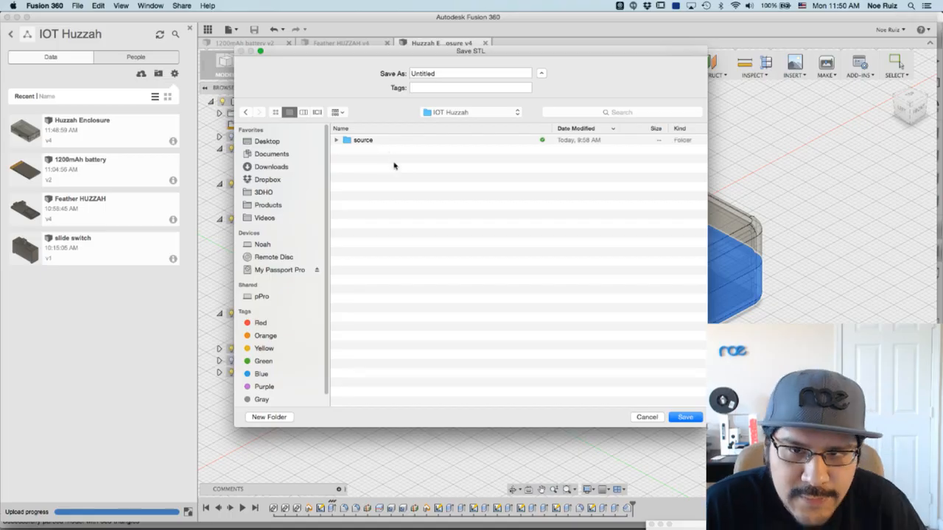
click(287, 417)
text(stls)
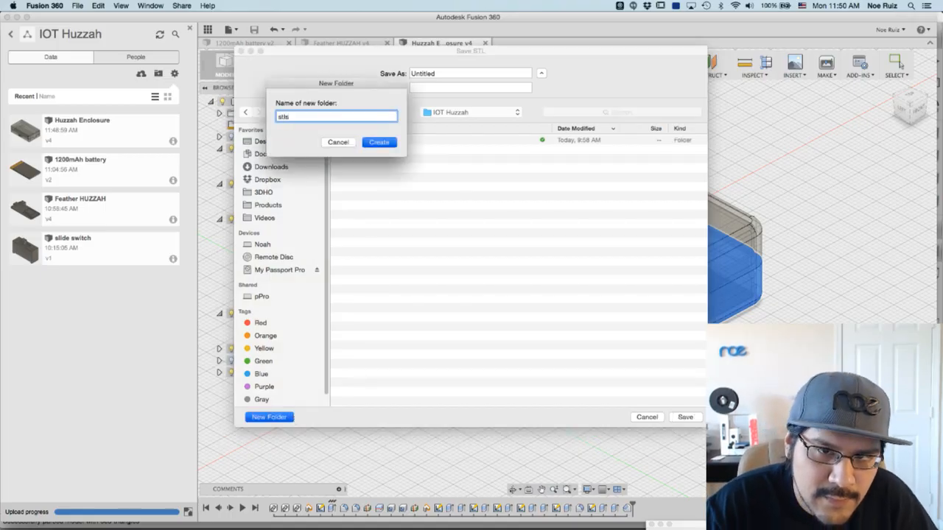
key(Return)
- Save the bottom body's STL in the stls folder as huzzah-case-bottom
double_click(464, 73)
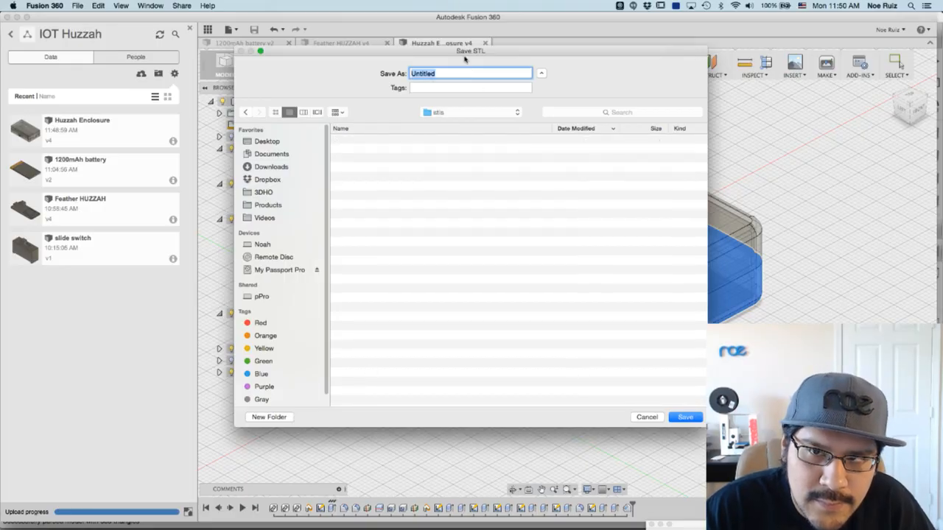
drag(471, 51, 540, 149)
text(huz)
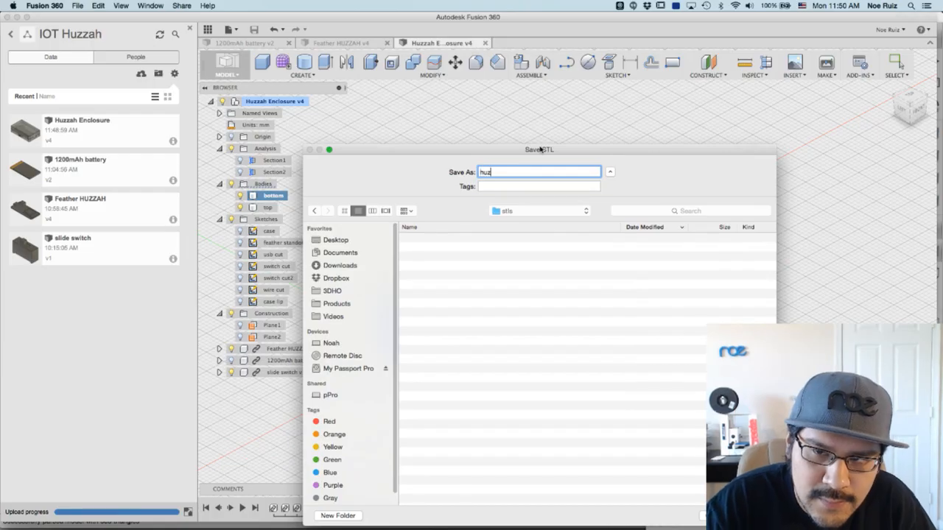
text(bottom-case)
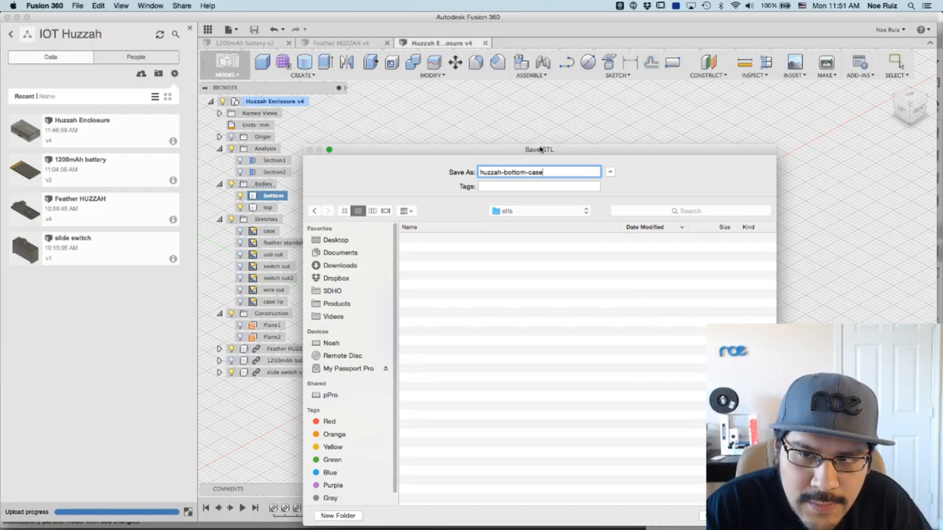
key(alt+shift+Left)
key(BackSpace)
key(BackSpace)
text(case-)
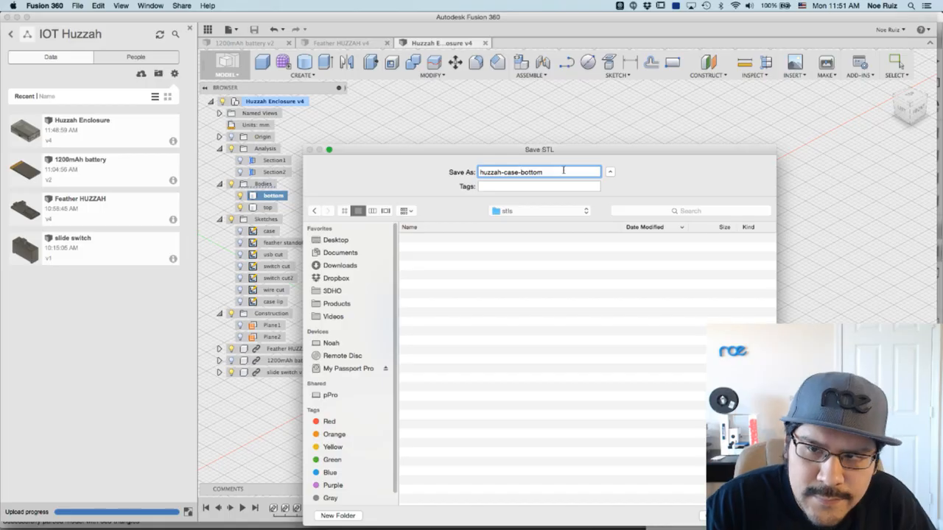
key(super+a)
drag(509, 149, 495, 117)
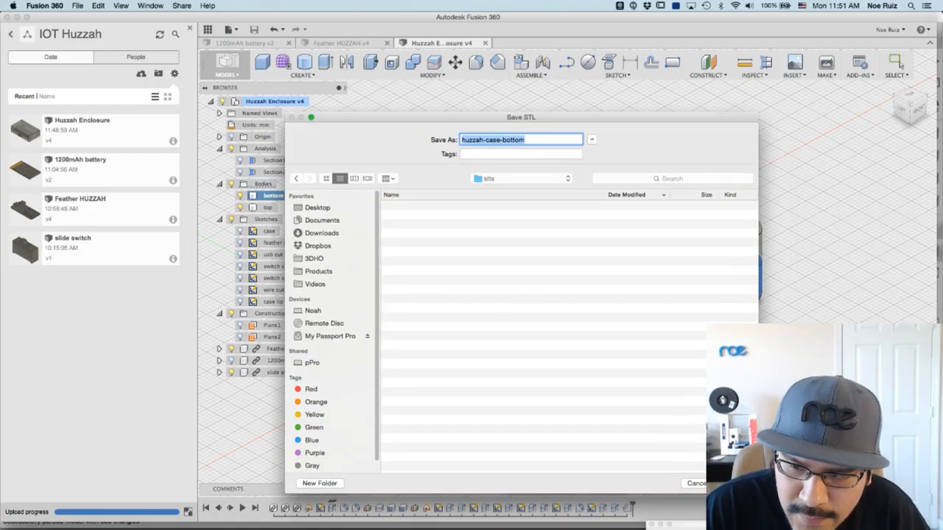
key(Return)
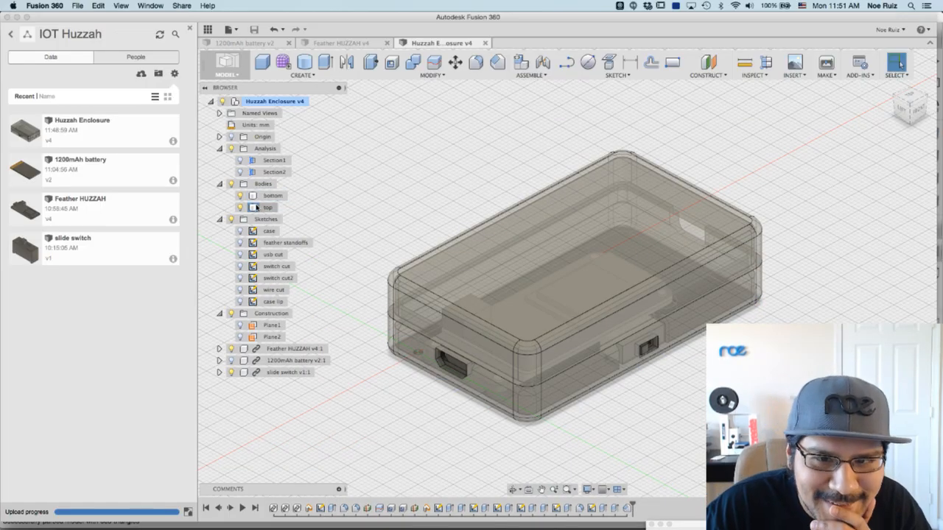
- Export the enclosure's top body as an STL named huzzah-case-top in the stls folder
click(258, 209)
right_click(263, 209)
click(300, 276)
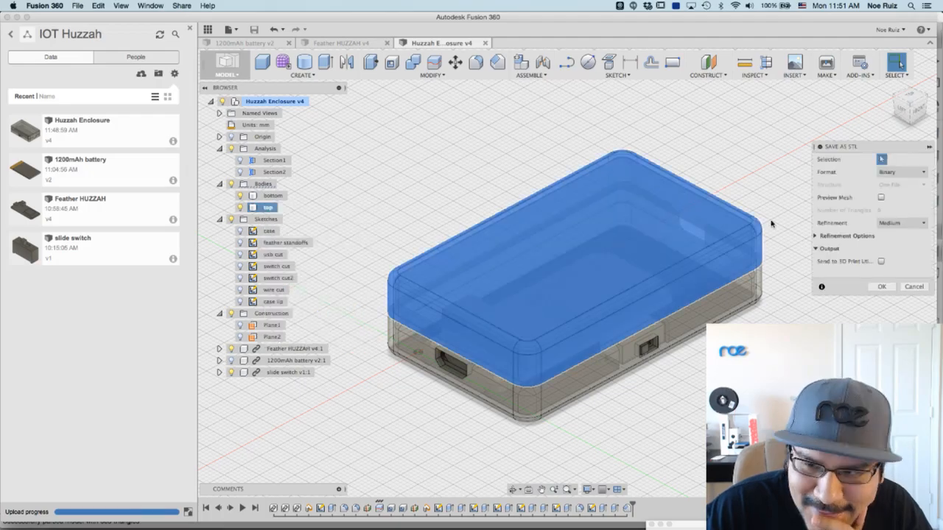
click(882, 286)
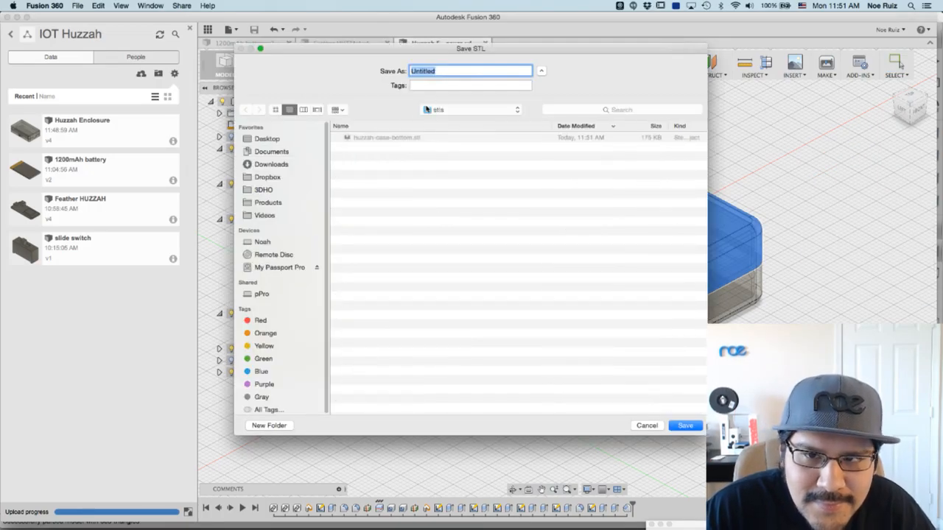
click(410, 138)
double_click(455, 71)
text(top)
key(Return)
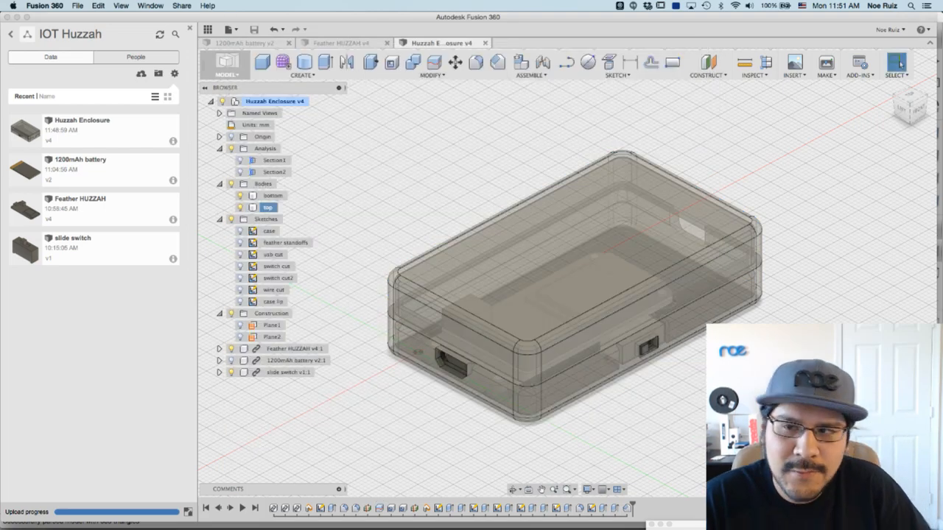
- Switch to Simplify3D and import huzzah-case-top.stl from the IOT Huzzah stls folder
key(super+Tab)
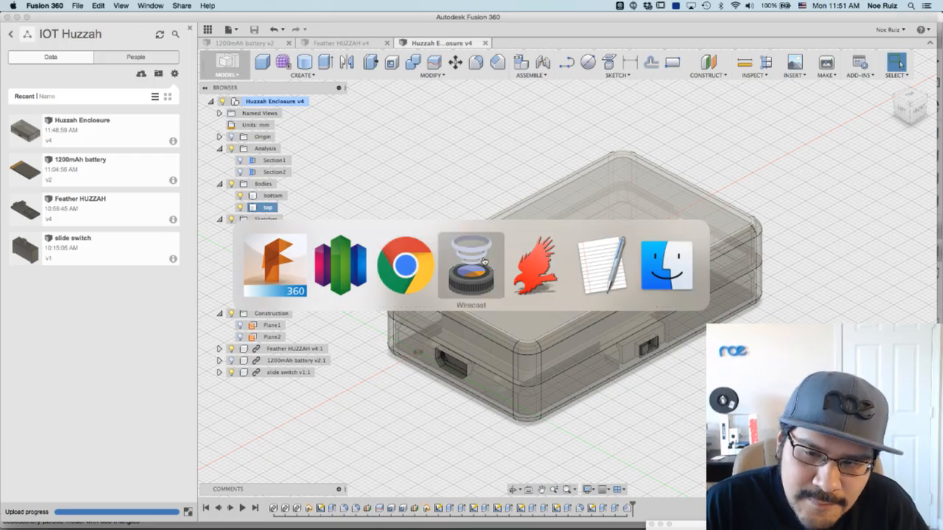
click(337, 266)
click(41, 231)
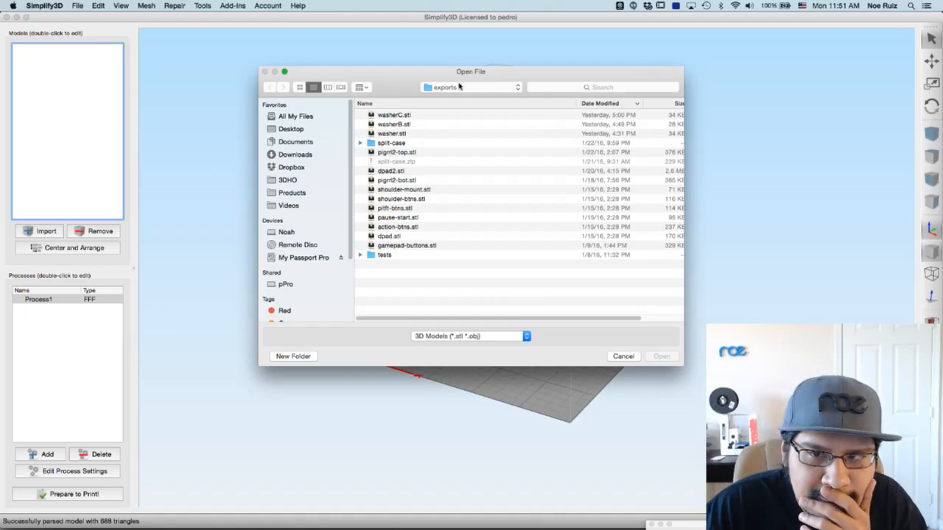
click(456, 86)
click(440, 191)
click(427, 125)
click(430, 116)
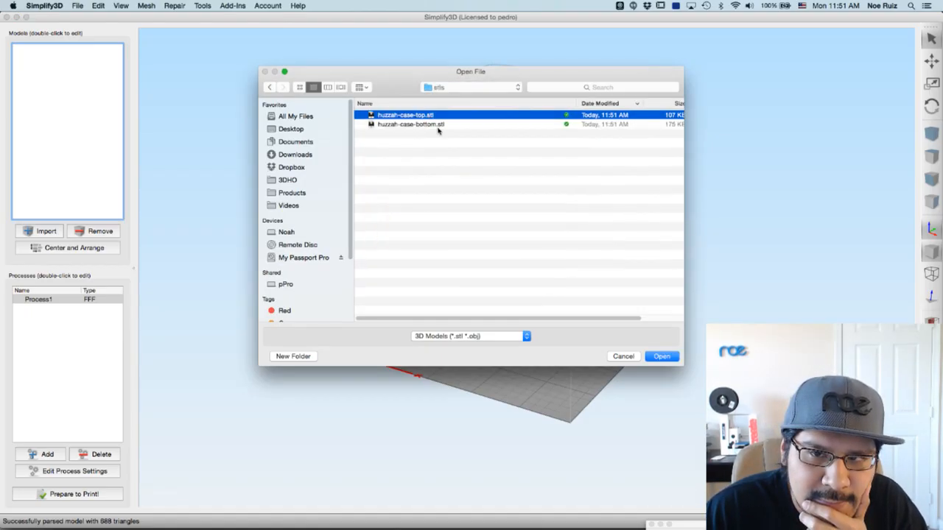
click(661, 356)
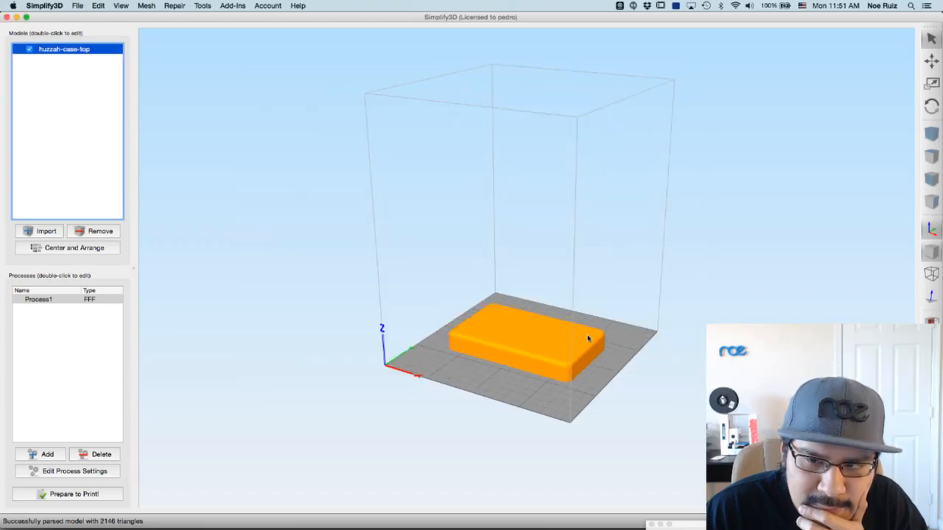
- Place the case top on the print bed by its large flat outer surface
key(super+b)
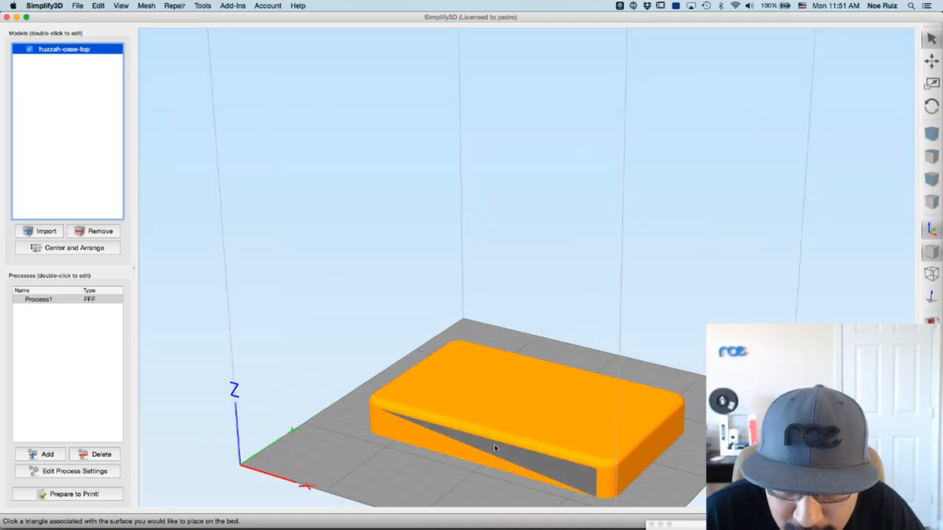
click(480, 389)
drag(367, 417, 478, 381)
scroll(460, 422, up, 3)
- Remove the case top from the bed, preview huzzah-case-bottom.stl and import it instead
click(100, 231)
click(41, 231)
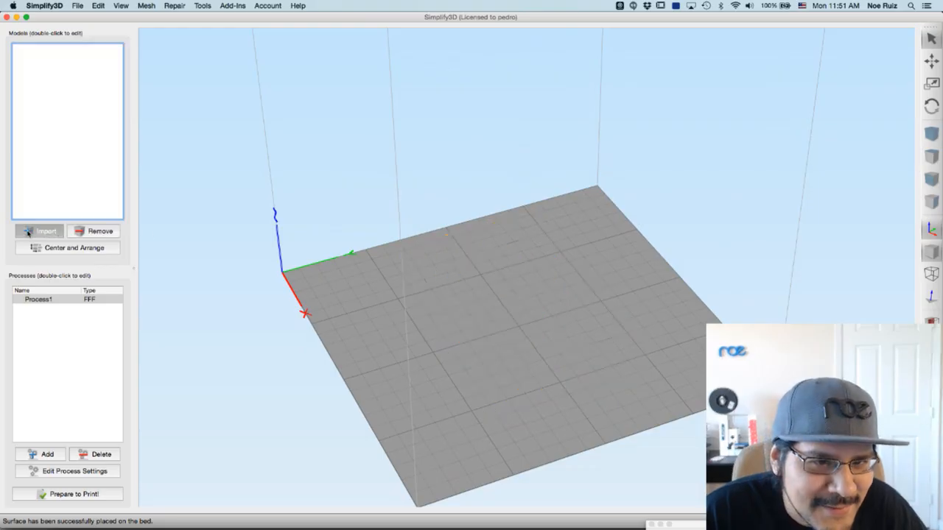
click(435, 126)
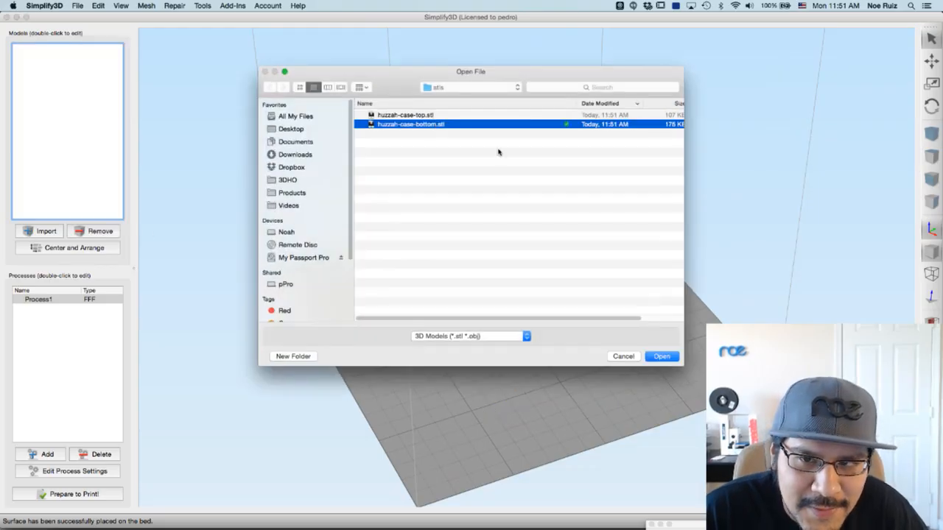
key(Return)
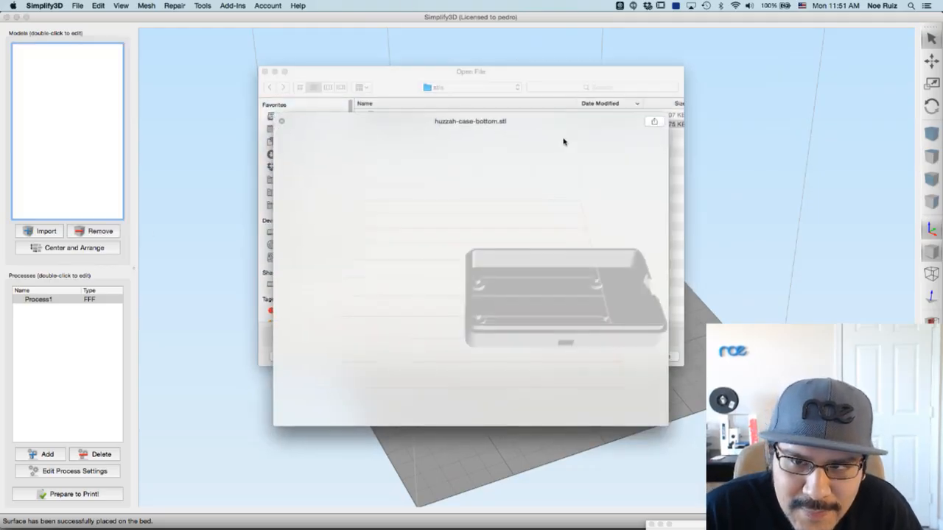
key(space)
click(661, 356)
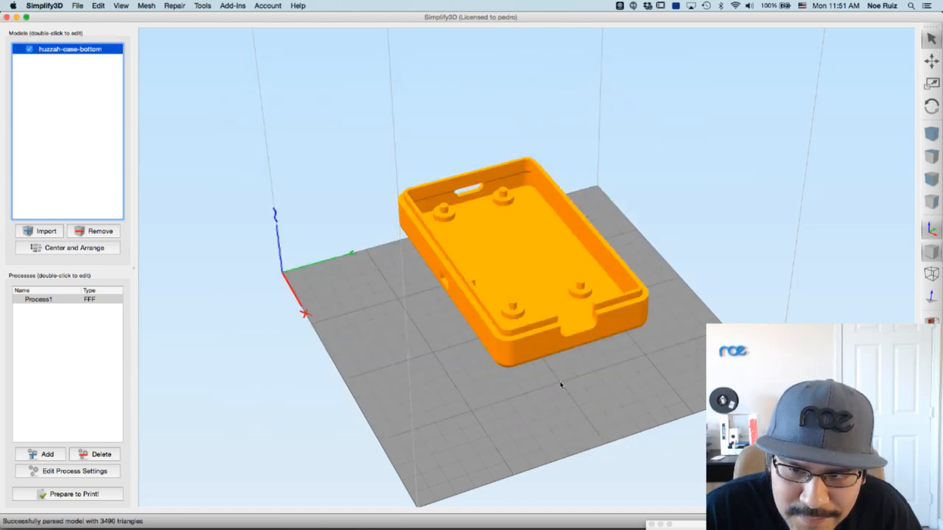
- Edit Process1's extruder settings, setting the retraction distance to 1.00 mm and the retraction vertical lift to 0 mm
scroll(558, 383, down, 2)
drag(559, 382, 509, 414)
double_click(44, 299)
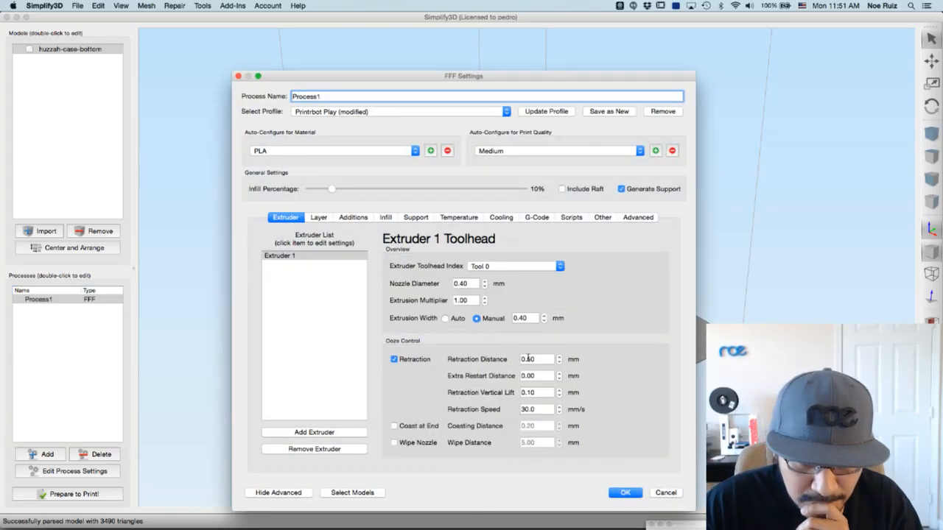
drag(546, 360, 518, 358)
click(503, 351)
click(542, 361)
text(1)
click(546, 376)
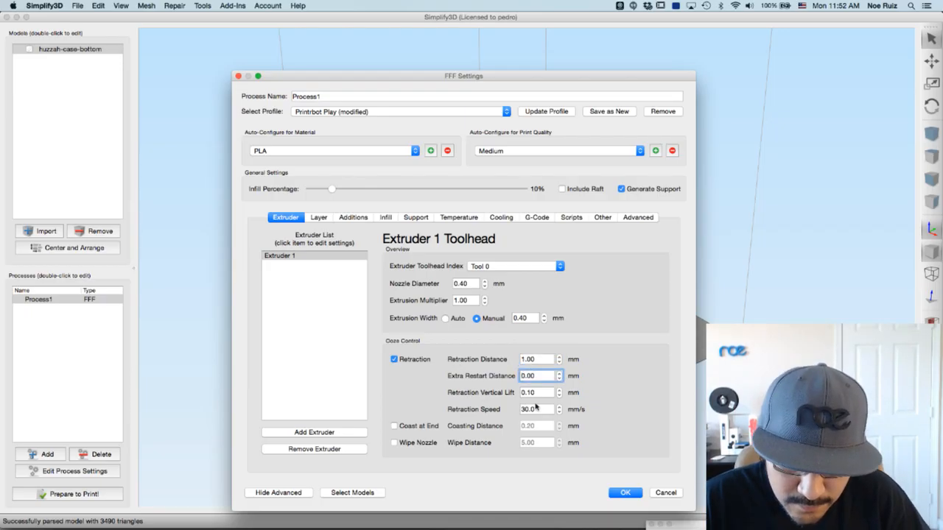
drag(537, 393, 494, 383)
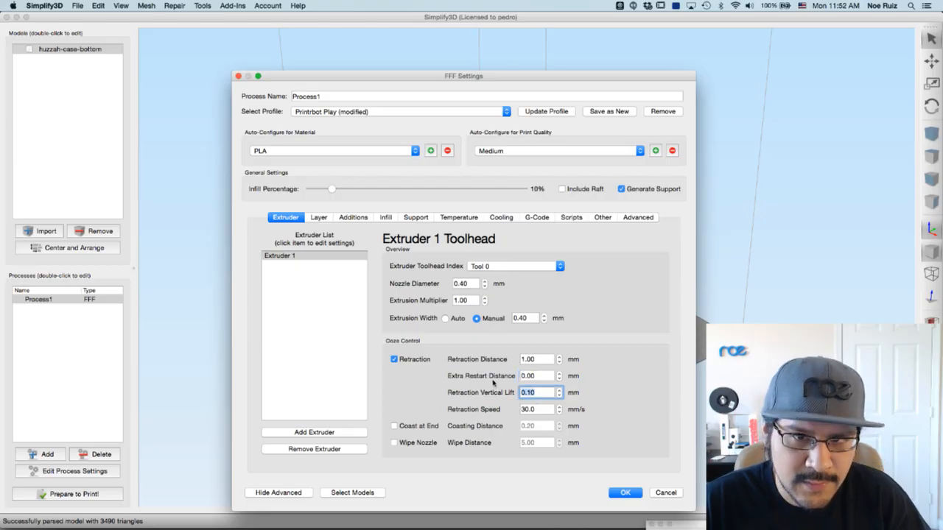
text(0)
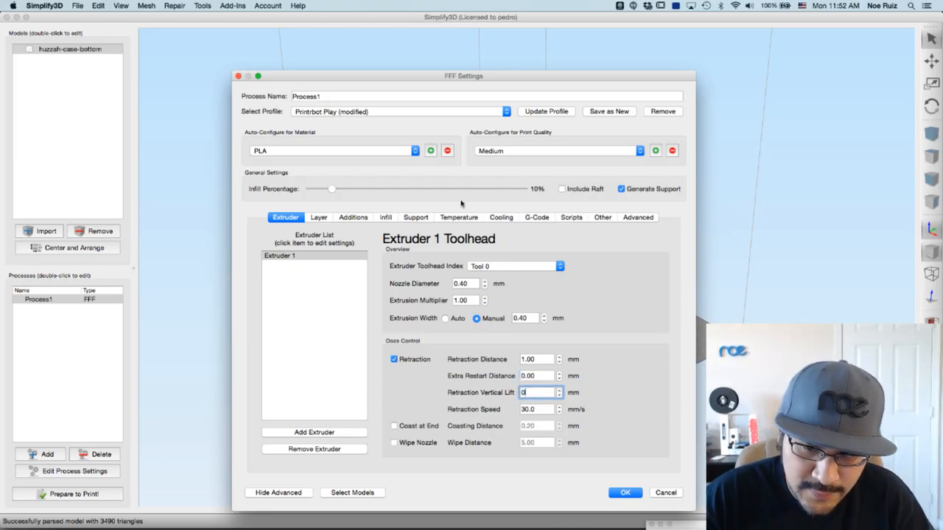
- Apply the retraction vertical lift value and reselect the Printrbot Play profile for Process1
key(Tab)
click(464, 113)
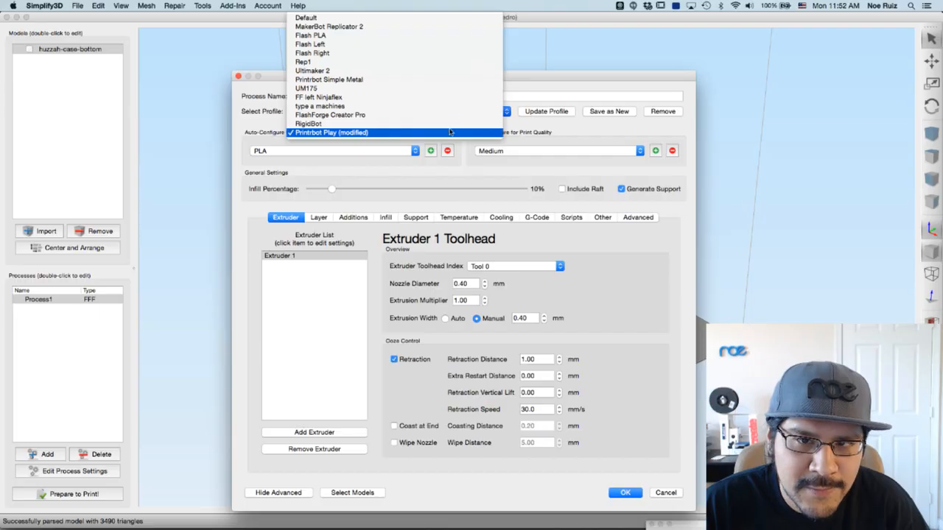
click(450, 132)
click(608, 379)
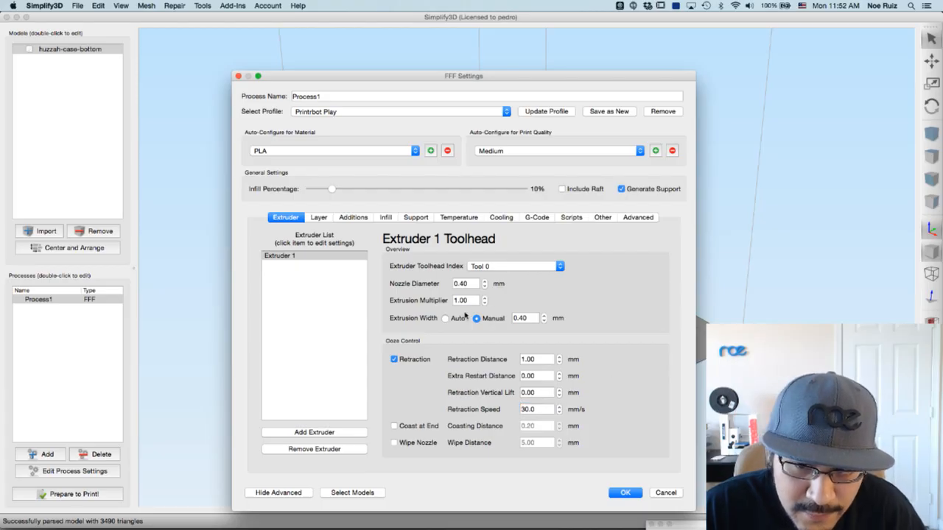
- Set Extruder 1's extrusion width manually to 0.42 mm
click(463, 319)
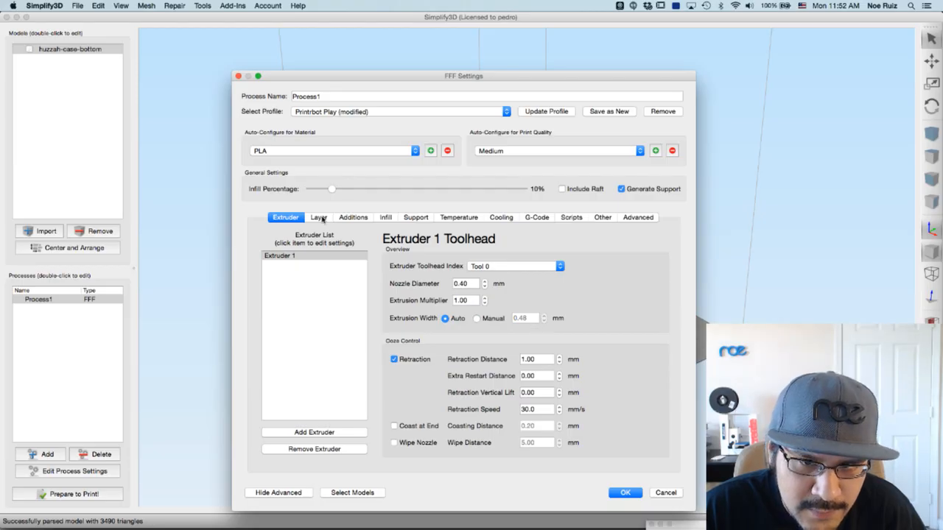
click(477, 318)
click(520, 317)
key(BackSpace)
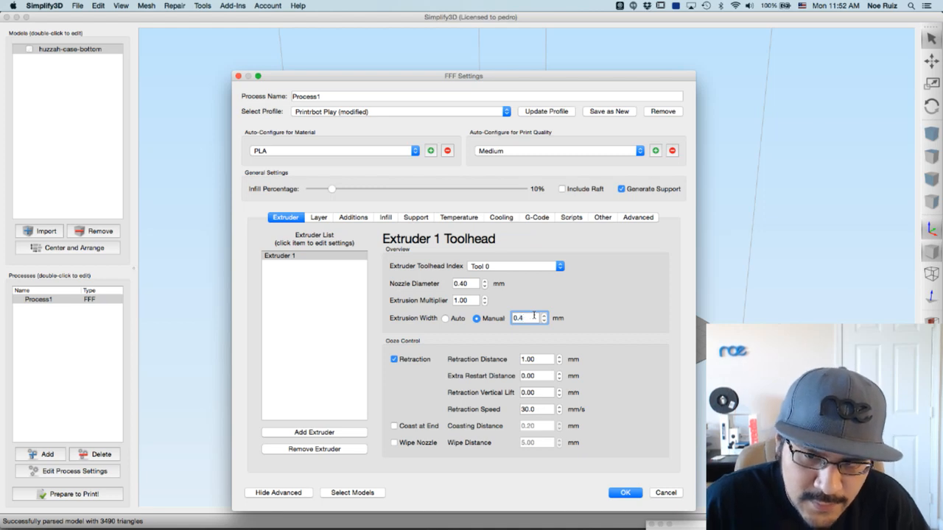
key(Tab)
- Set the number of top solid layers to 4 in the layer settings
click(326, 217)
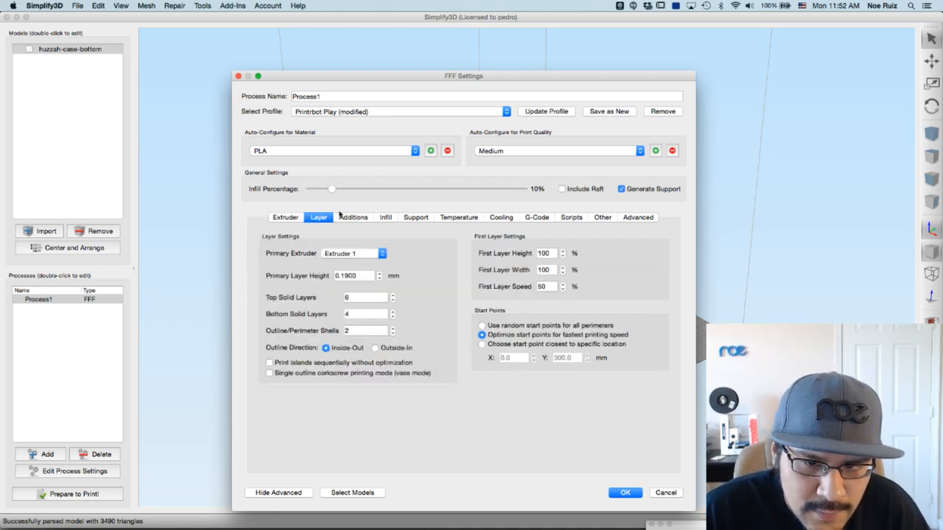
double_click(354, 277)
drag(368, 299, 318, 291)
click(308, 289)
double_click(360, 297)
text(4)
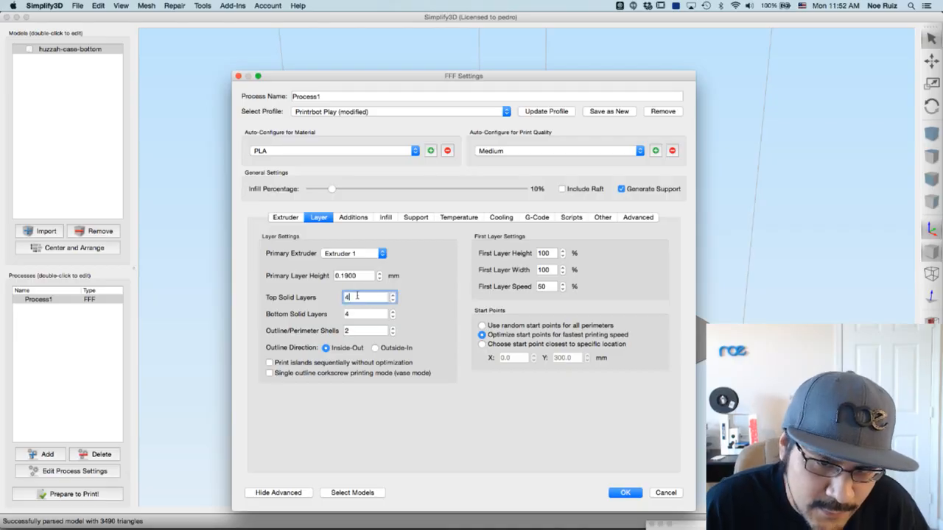
key(Tab)
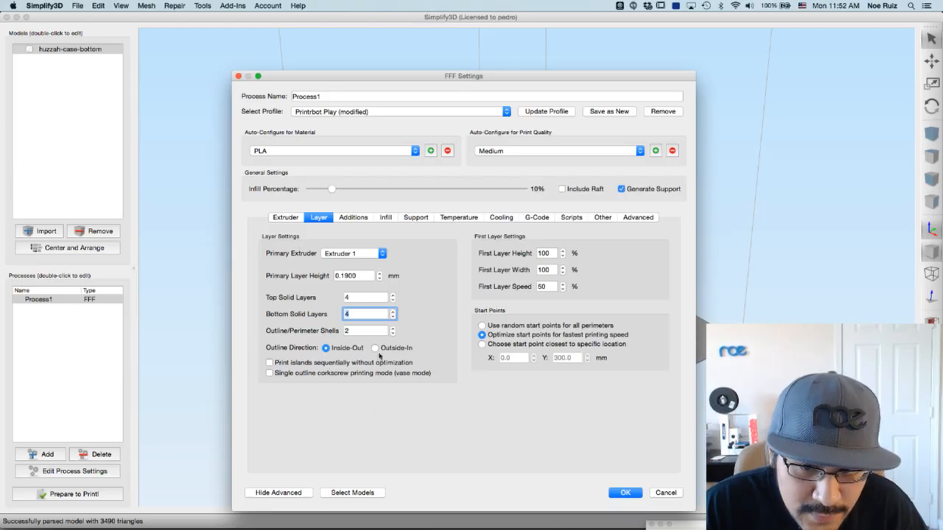
- Set the interior fill percentage to 20% in the infill settings
click(354, 217)
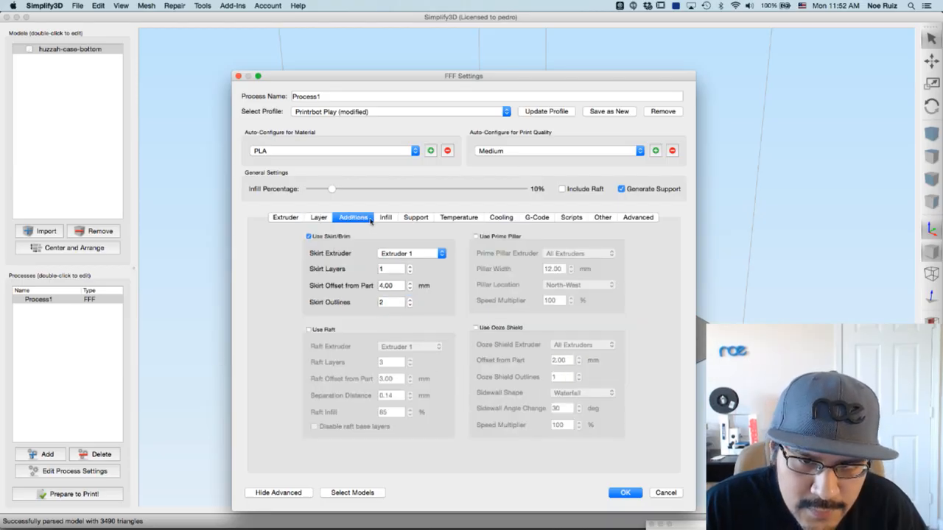
click(387, 219)
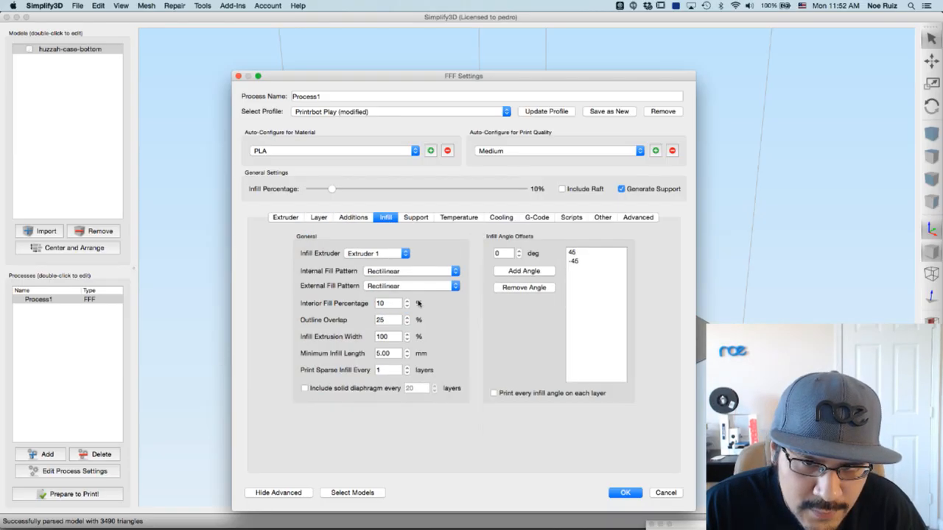
double_click(381, 304)
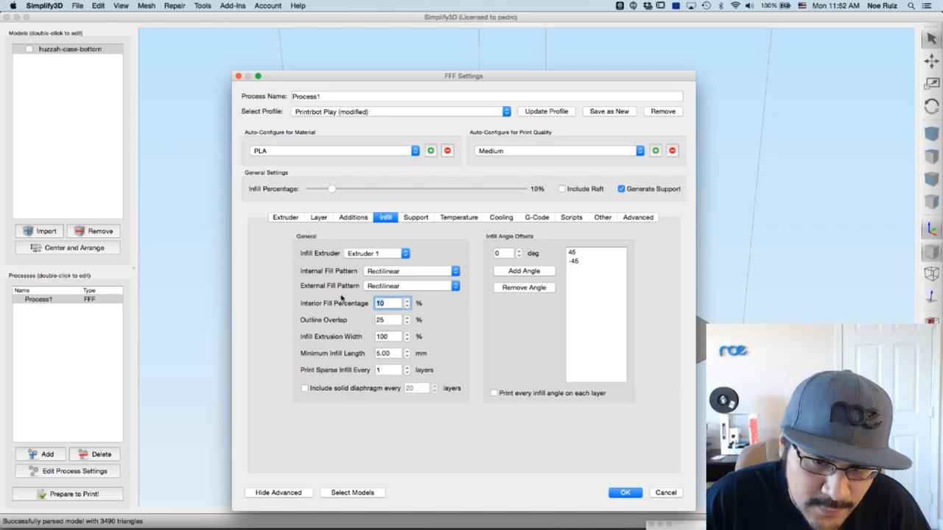
text(20)
key(Tab)
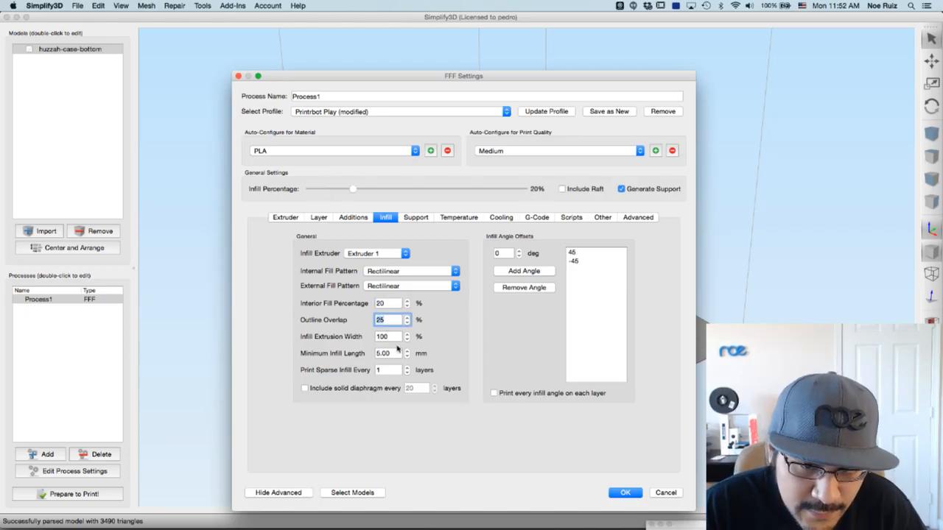
- Disable support material generation for Process1
click(417, 218)
click(457, 218)
click(420, 218)
click(305, 251)
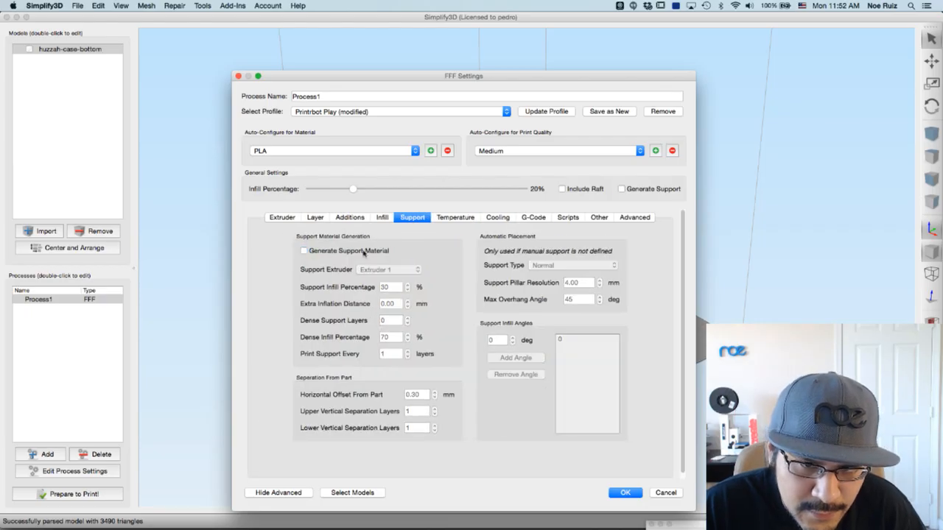
- Review the Extruder 1 temperature setpoint and the cooling fan and speed settings
click(455, 218)
click(317, 255)
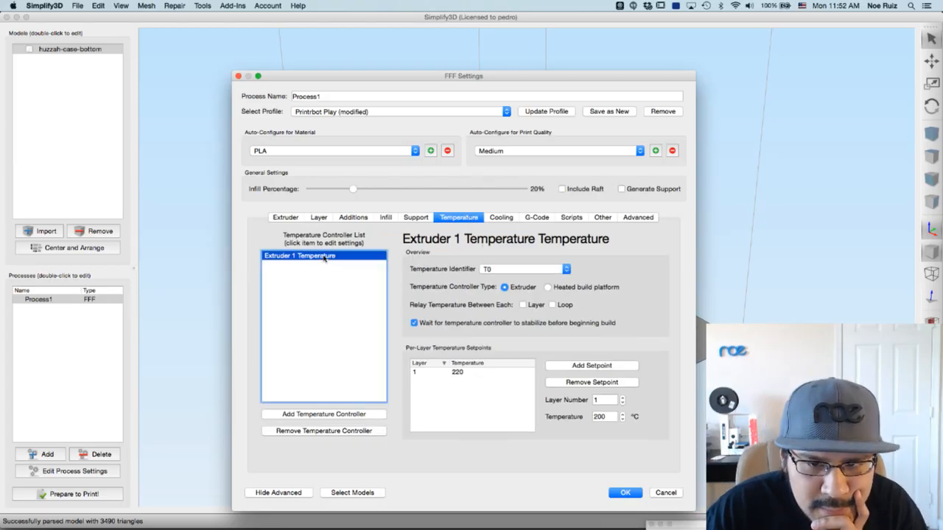
click(501, 218)
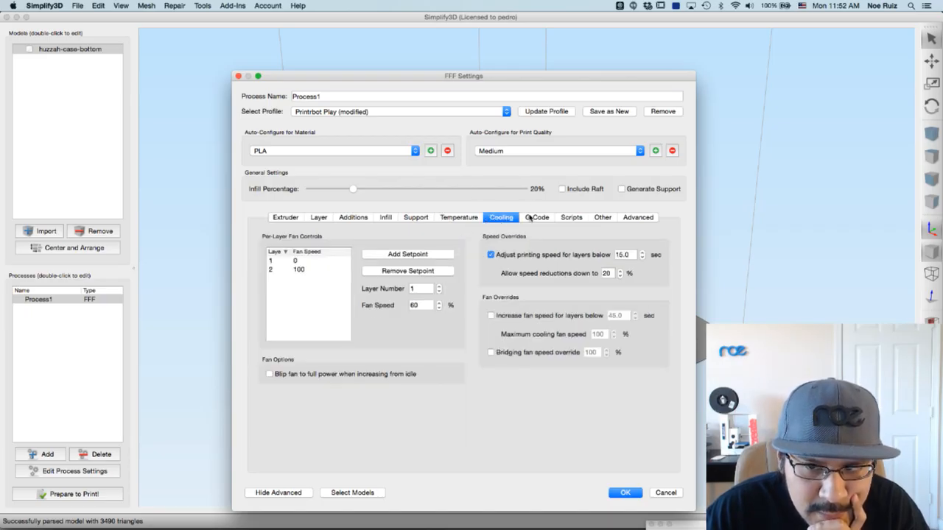
click(528, 218)
- Examine the starting script's homing and Z-probing commands
click(570, 218)
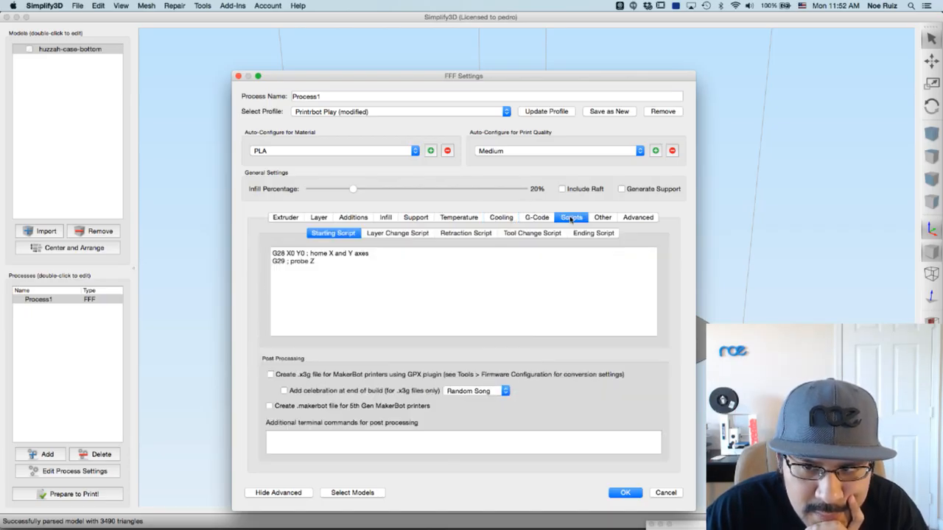
click(394, 234)
click(333, 232)
key(super+a)
click(331, 289)
key(super+a)
click(323, 266)
key(super+a)
click(509, 318)
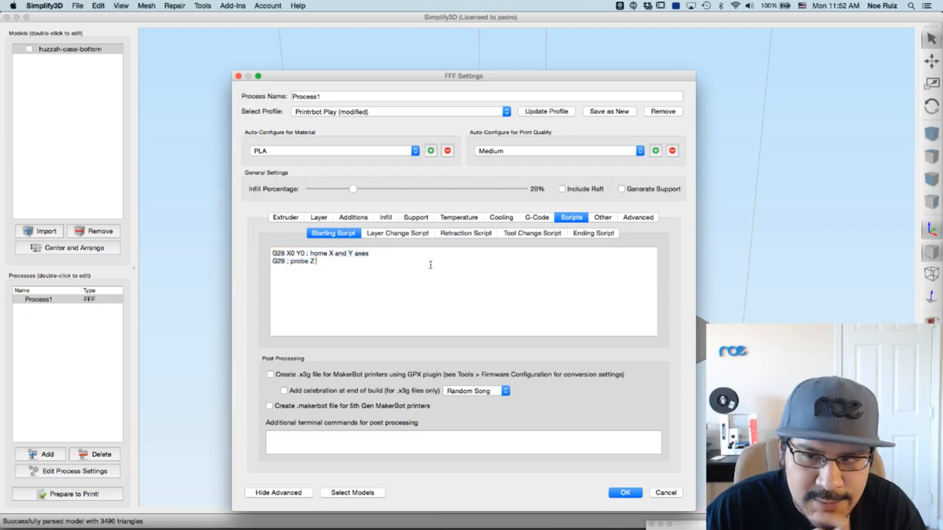
key(super+a)
click(331, 275)
key(super+a)
click(411, 288)
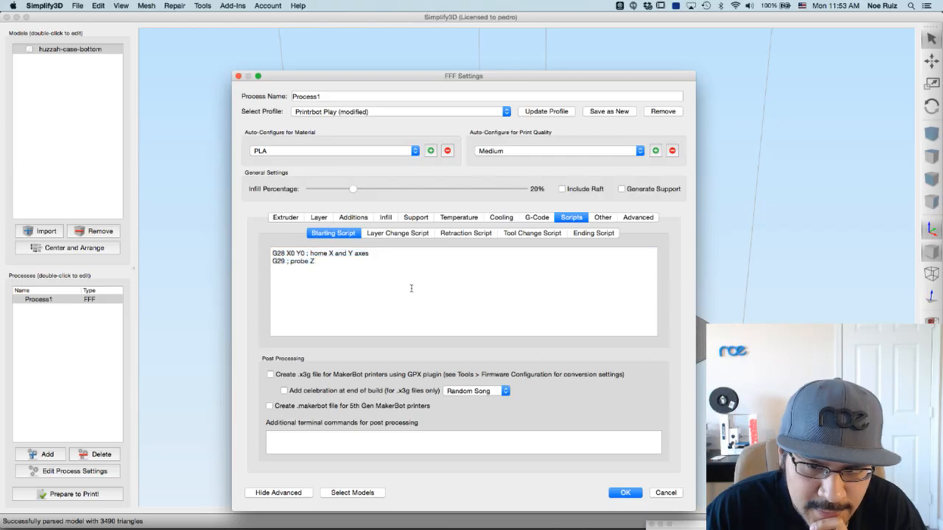
- Set the default printing speed to 60 mm/s and the X/Y axis movement speed to 90 mm/s
click(601, 218)
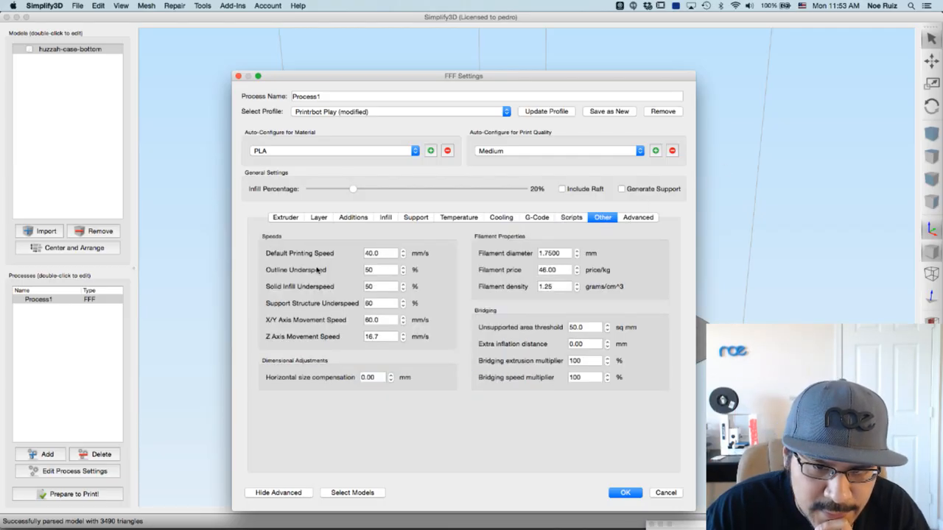
double_click(371, 252)
text(60)
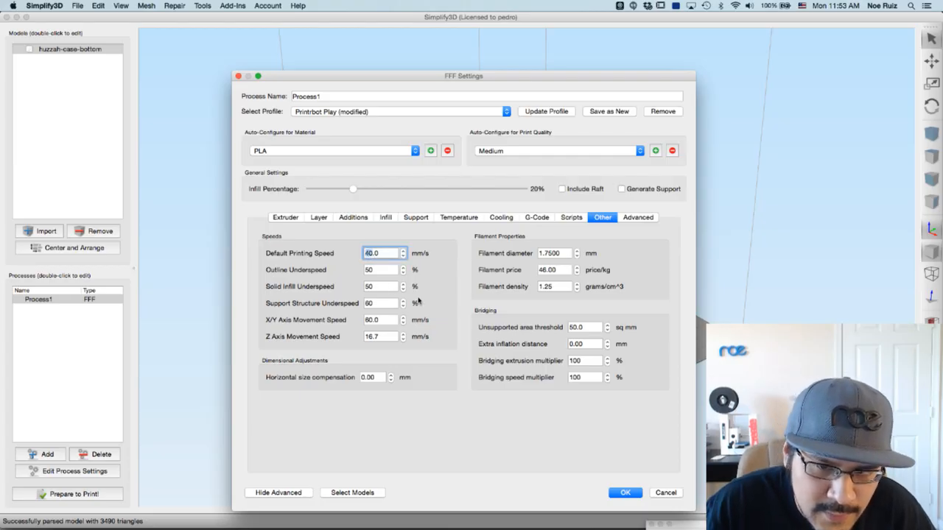
key(Tab)
key(Tab)
key(Tab)
key(Tab)
text(90)
key(Tab)
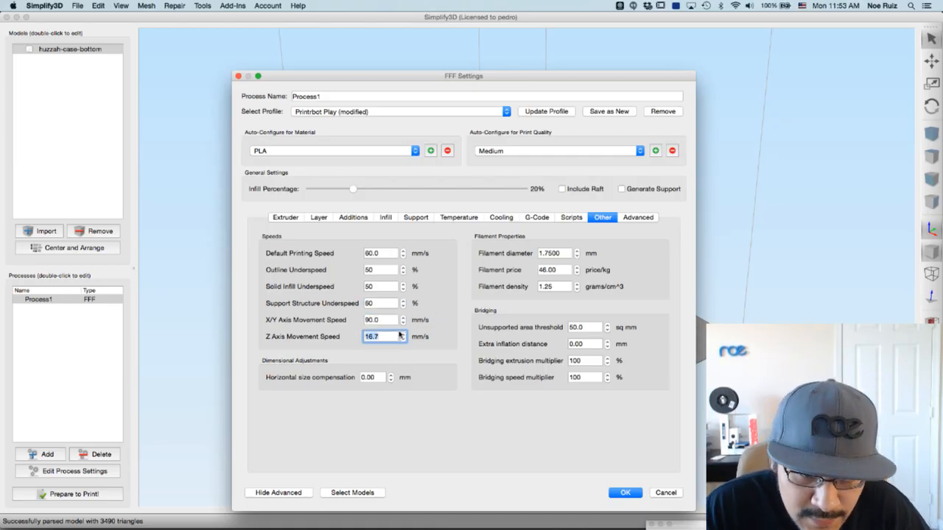
- Set the allowed perimeter overlap for thin walls to 35% and apply the process settings
click(638, 217)
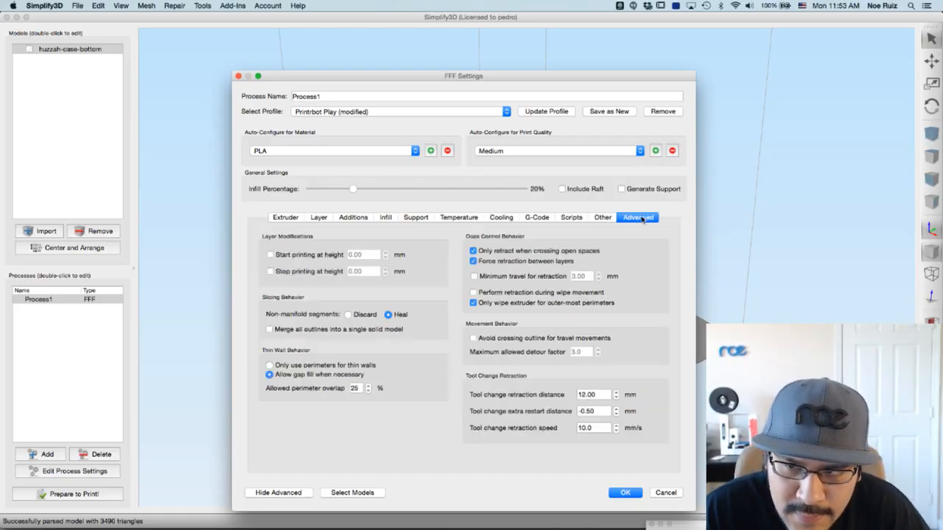
double_click(355, 387)
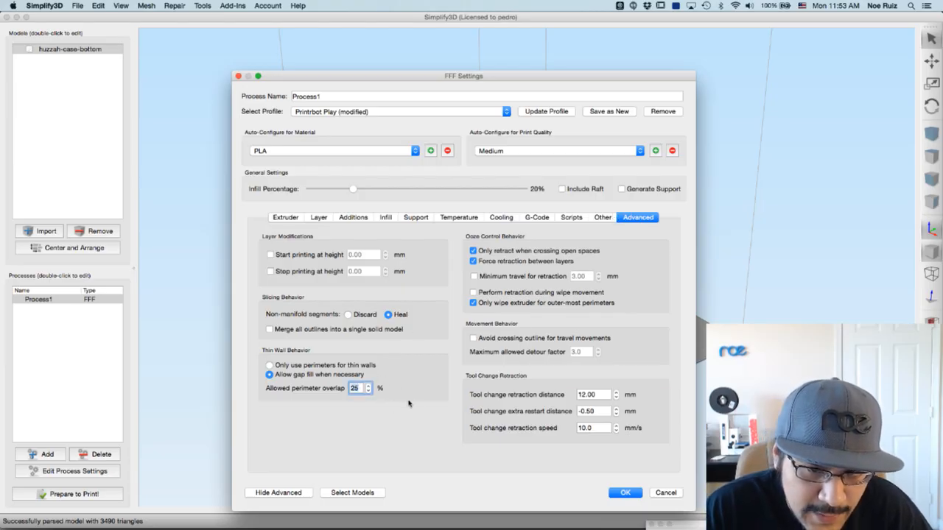
text(35)
key(Tab)
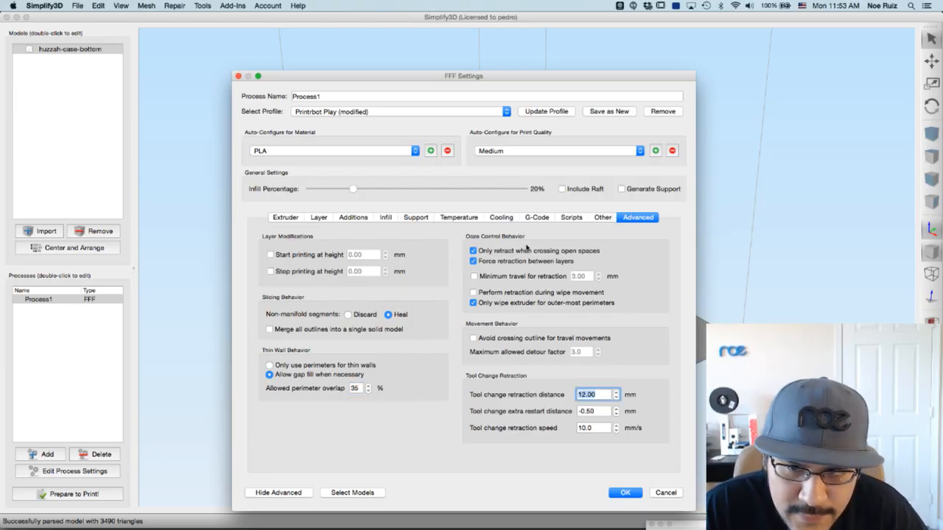
click(624, 493)
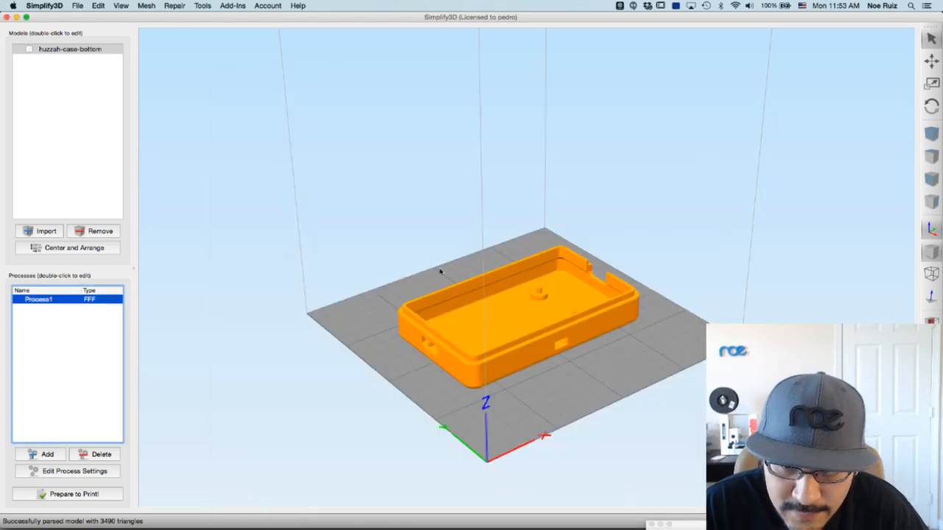
- Slice the case bottom and inspect its toolpath preview at different print stages and from several angles, including the skirt, walls and standoffs
click(76, 494)
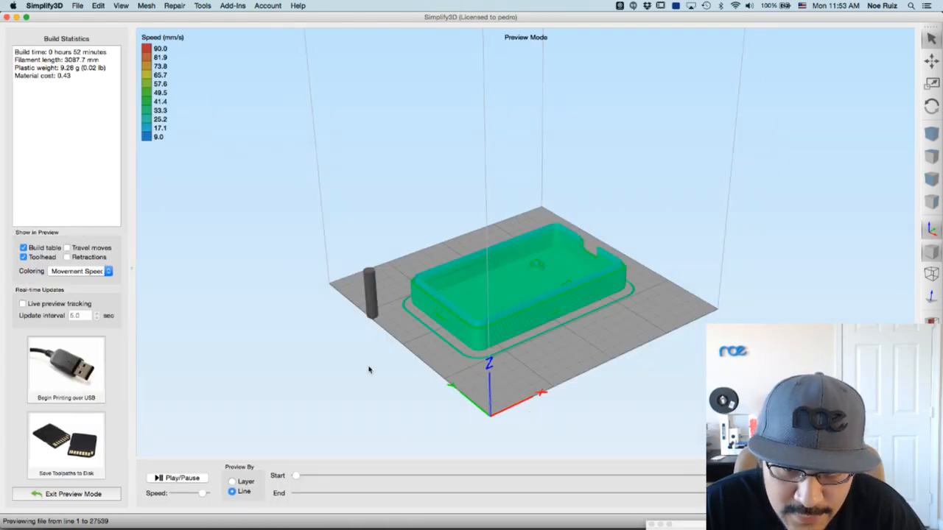
drag(317, 332, 440, 369)
scroll(419, 348, up, 5)
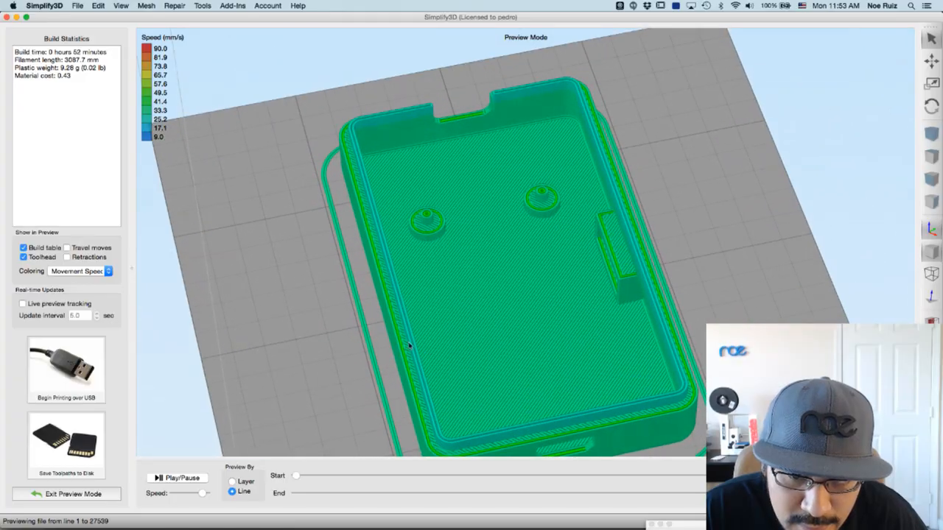
drag(348, 394, 401, 416)
drag(386, 493, 589, 472)
right_drag(288, 341, 347, 278)
scroll(347, 277, up, 4)
scroll(698, 241, up, 3)
right_drag(695, 241, 447, 271)
scroll(447, 271, down, 7)
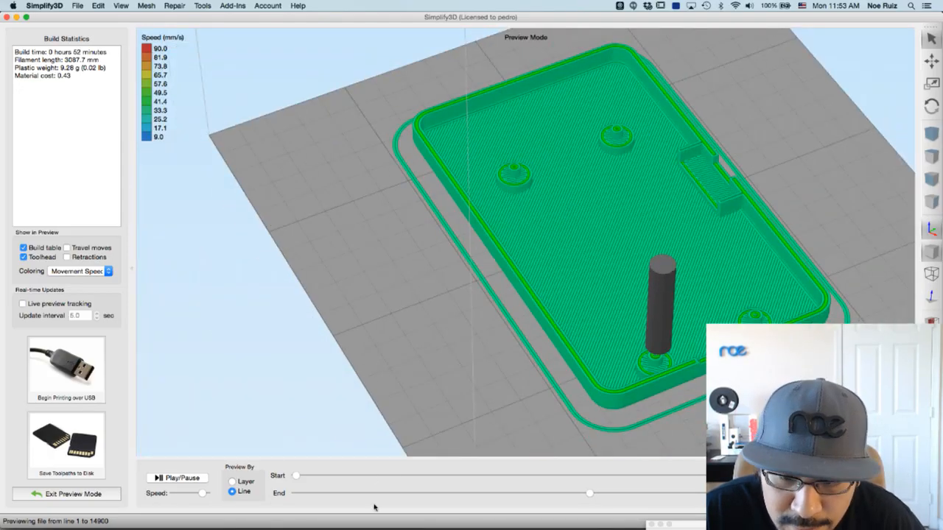
drag(354, 495, 711, 446)
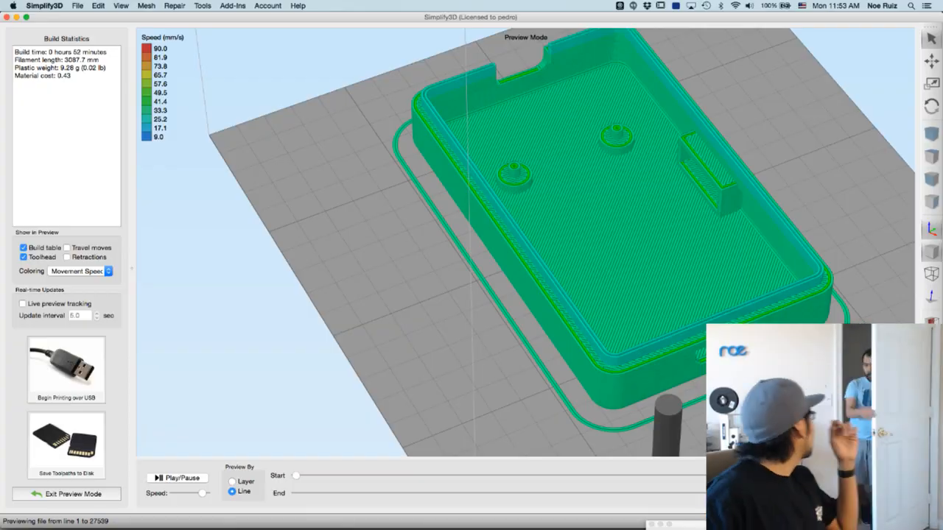
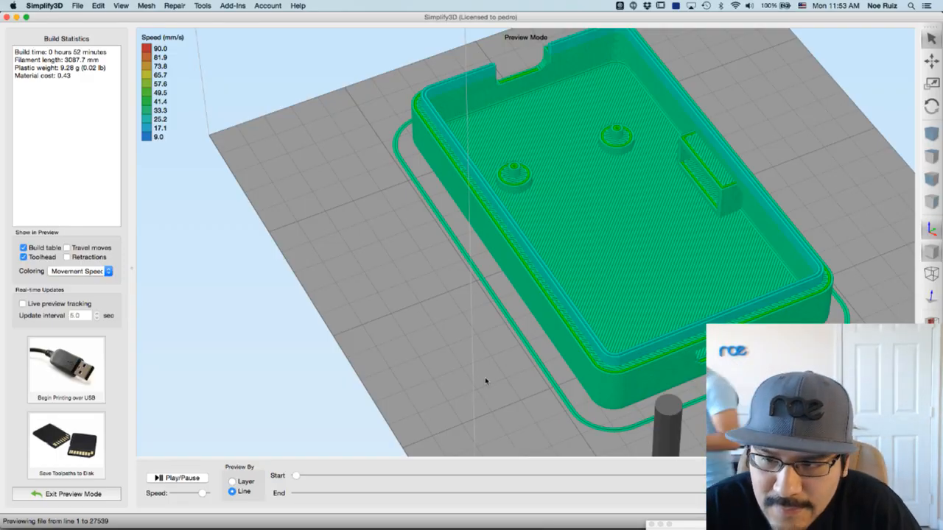
drag(474, 377, 692, 380)
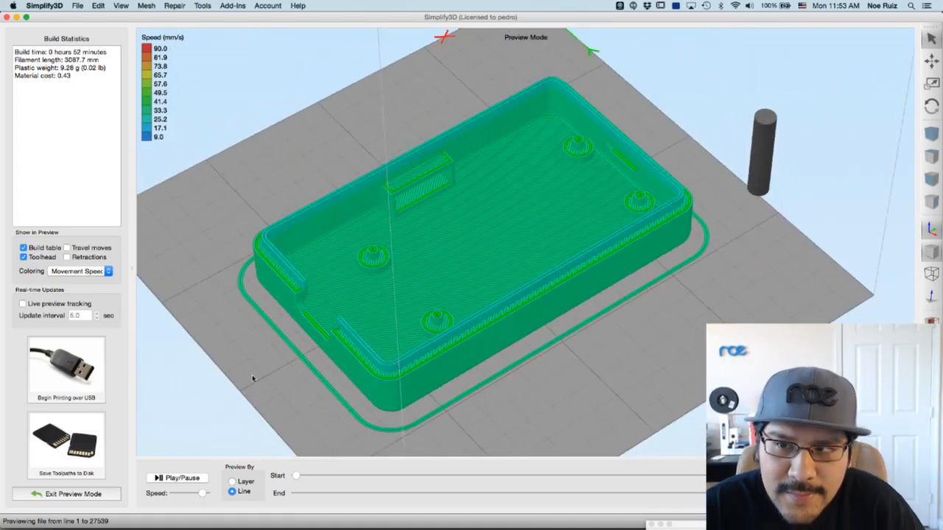
click(87, 495)
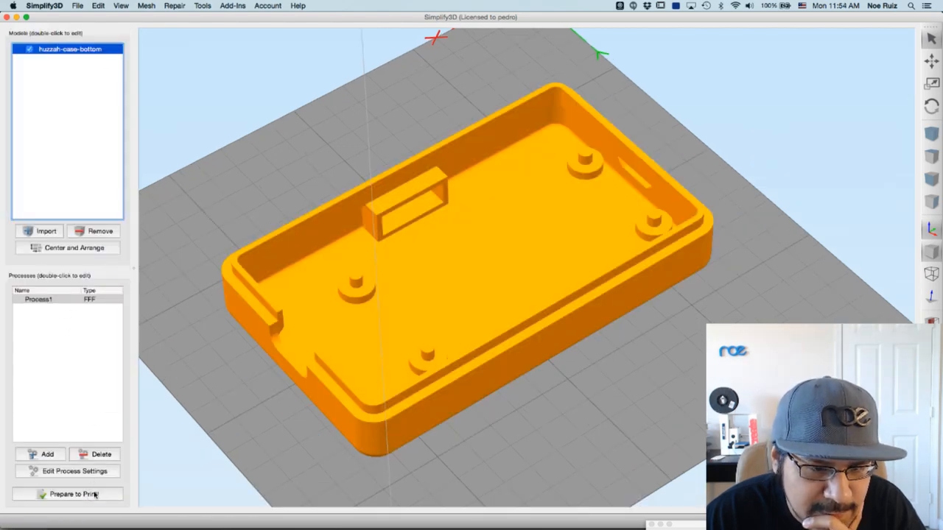
- Slice the case bottom again and check the toolpath preview
key(super+Tab)
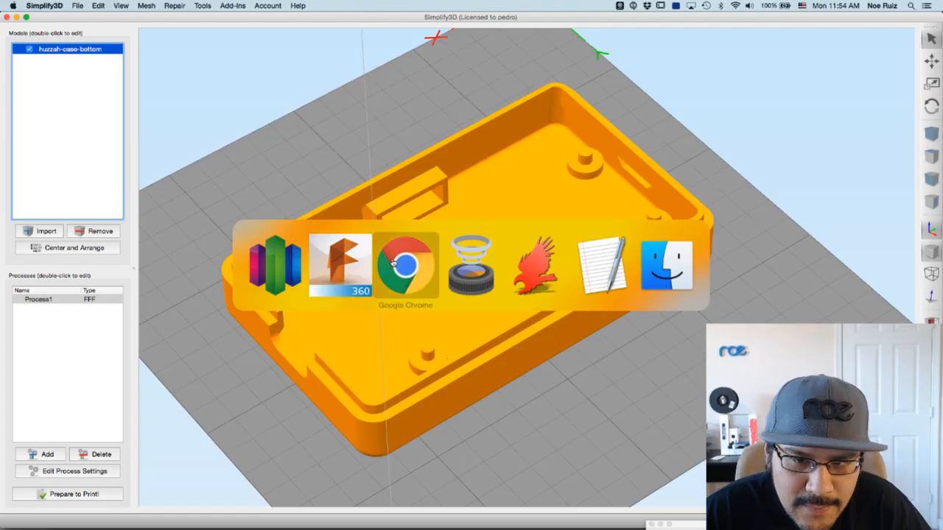
key(Escape)
click(95, 498)
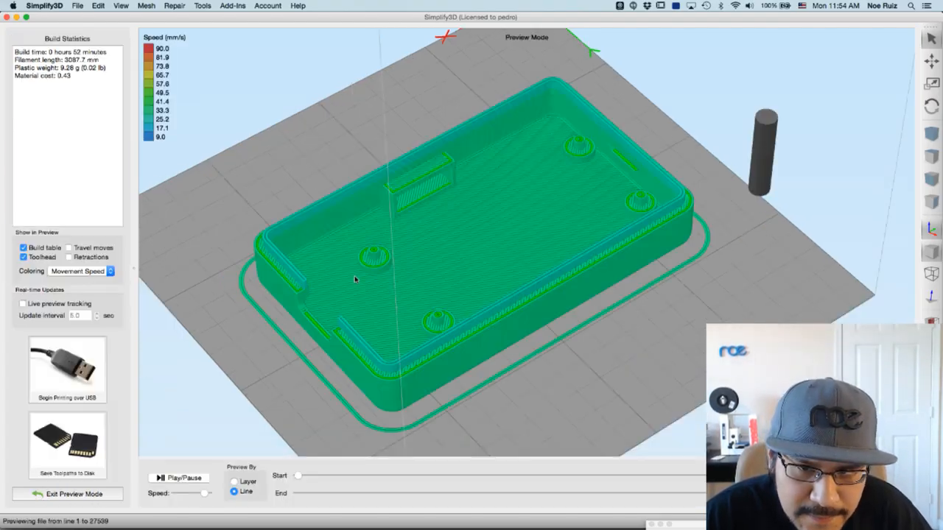
drag(277, 345, 302, 352)
right_drag(302, 352, 263, 349)
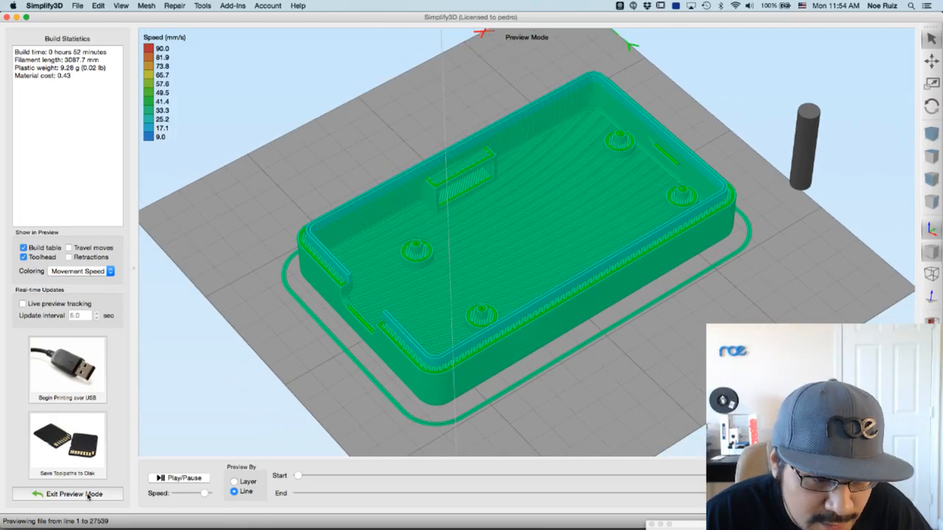
- Reopen the process settings from the model view, set the allowed perimeter overlap for thin walls to 50%, and apply
click(87, 494)
double_click(66, 300)
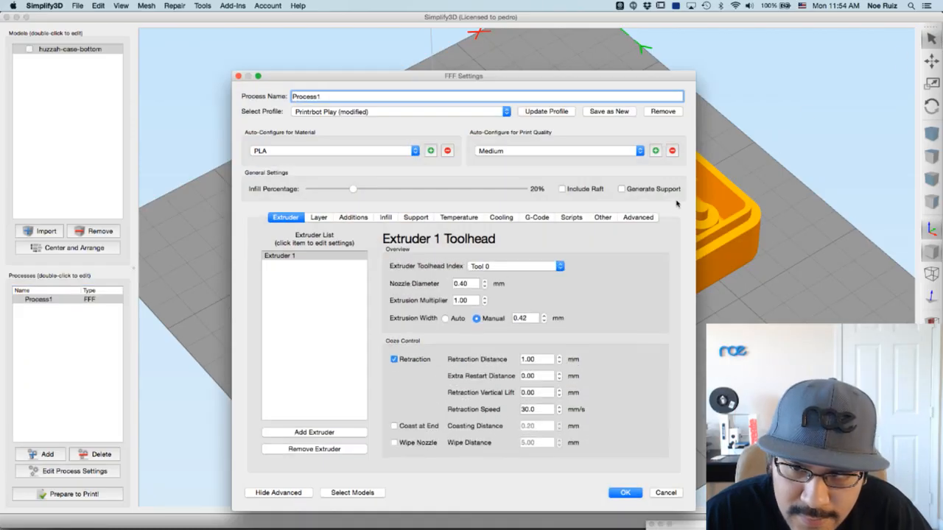
click(641, 219)
double_click(355, 388)
text(50)
key(Return)
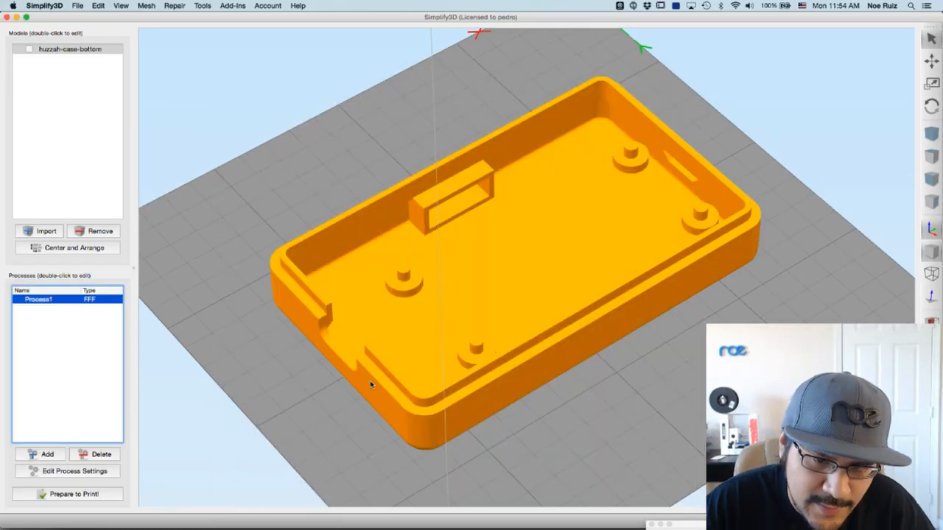
- Slice the case bottom and inspect its toolpath preview up close, at an earlier print stage and in full from several angles
click(76, 494)
drag(265, 331, 491, 387)
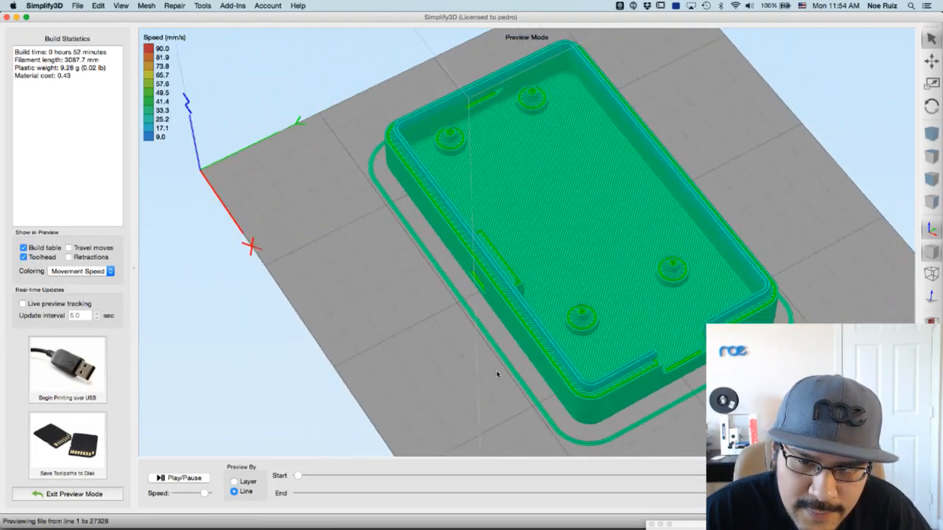
scroll(492, 385, up, 5)
scroll(513, 325, down, 1)
drag(439, 490, 479, 492)
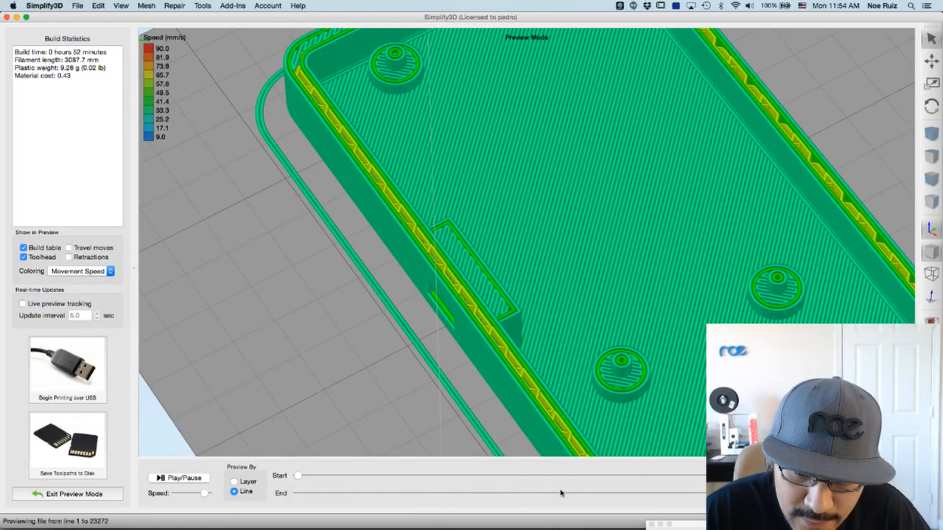
drag(555, 494, 884, 493)
scroll(483, 344, down, 3)
right_drag(551, 362, 497, 353)
drag(496, 353, 608, 370)
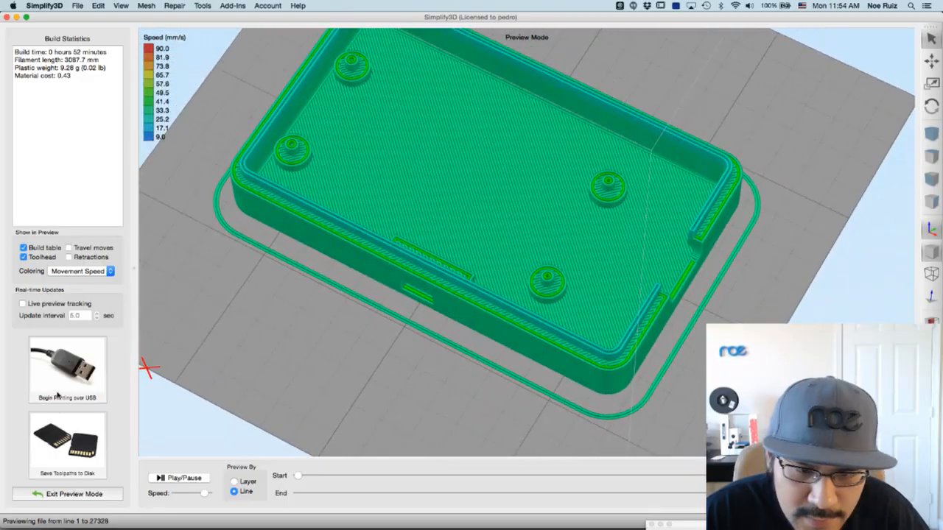
- Switch Extruder 1's extrusion width to automatic and apply the process settings
click(74, 494)
double_click(57, 298)
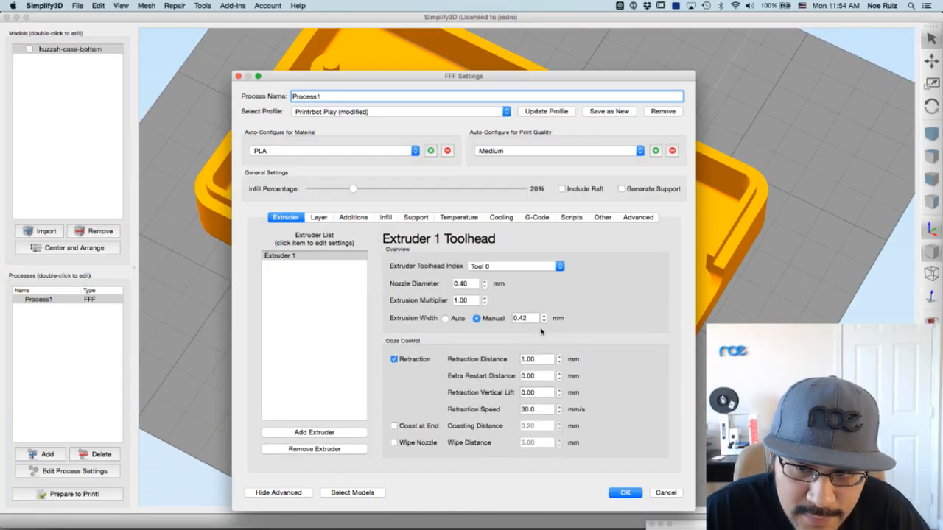
click(451, 320)
click(625, 493)
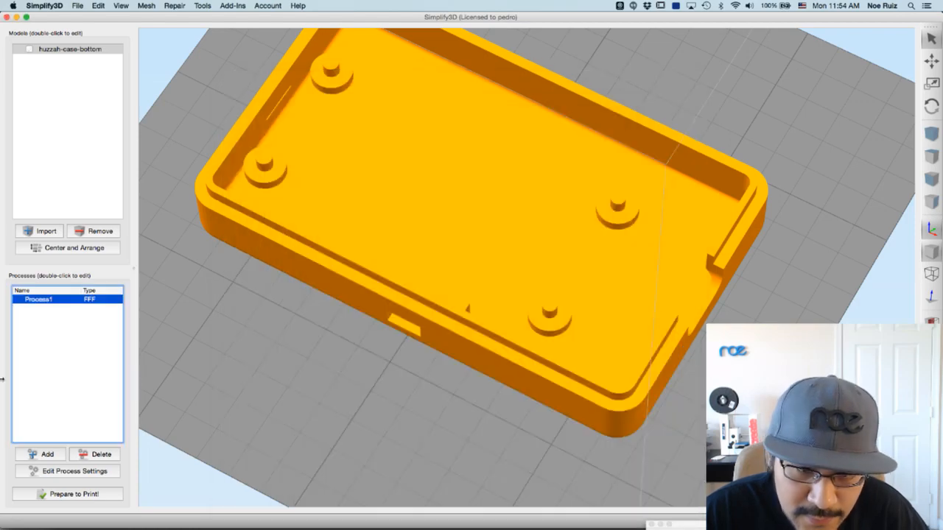
- Slice the case bottom with automatic extrusion width and examine the lip, walls and port cutouts in the toolpath preview
click(70, 498)
drag(393, 335, 511, 355)
drag(521, 494, 898, 482)
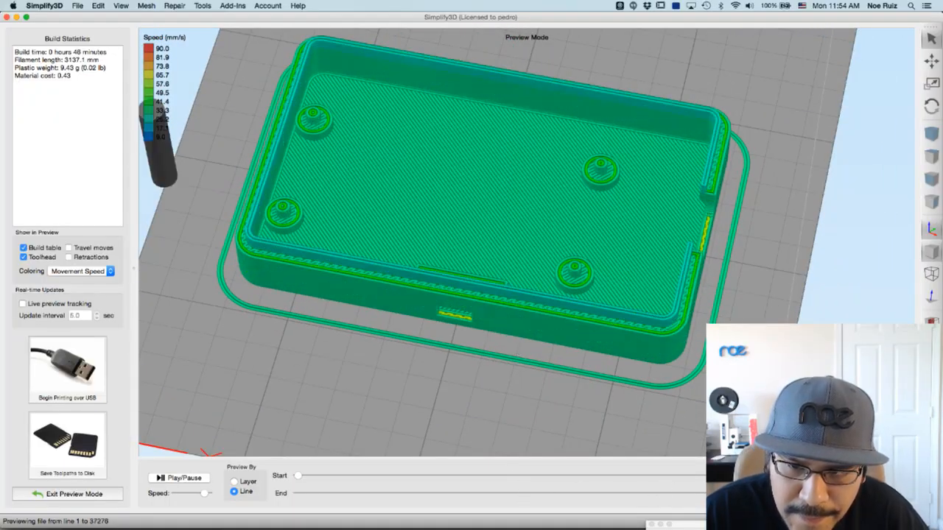
drag(246, 278, 324, 287)
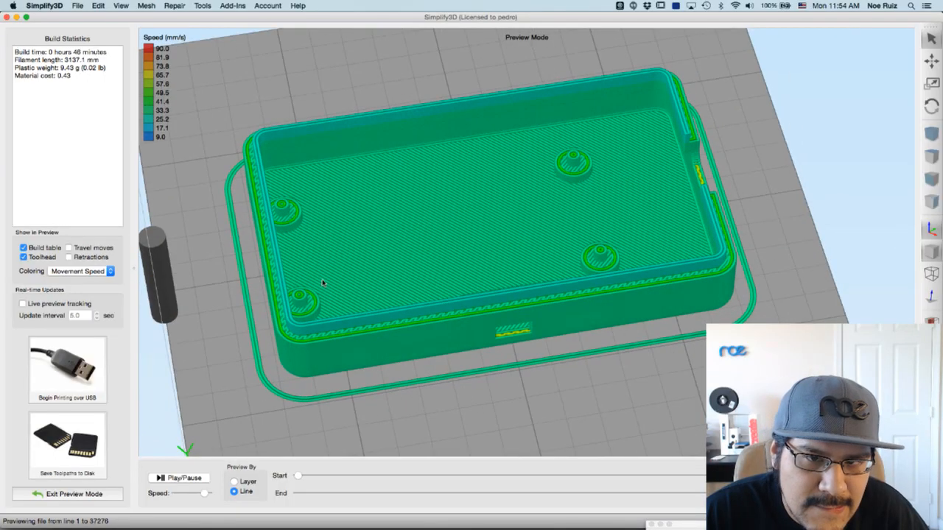
drag(249, 341, 212, 380)
scroll(280, 264, up, 10)
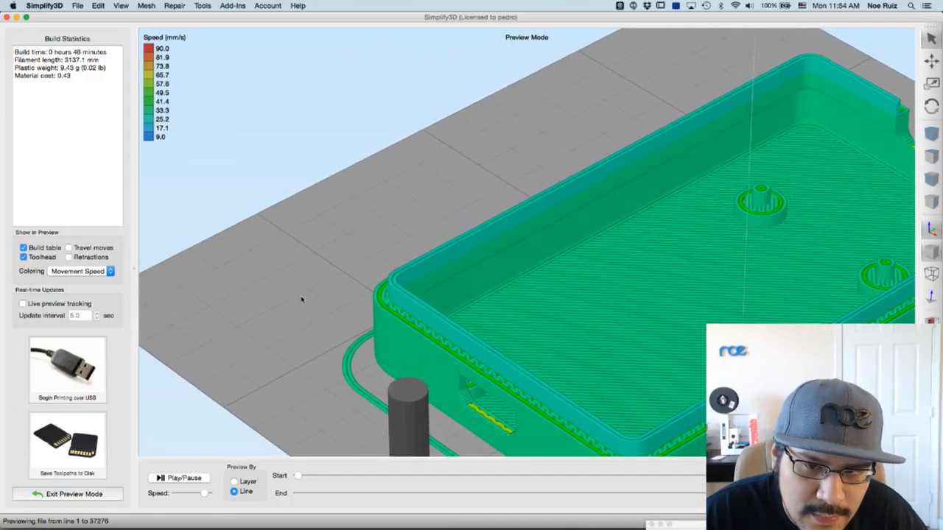
drag(301, 299, 323, 369)
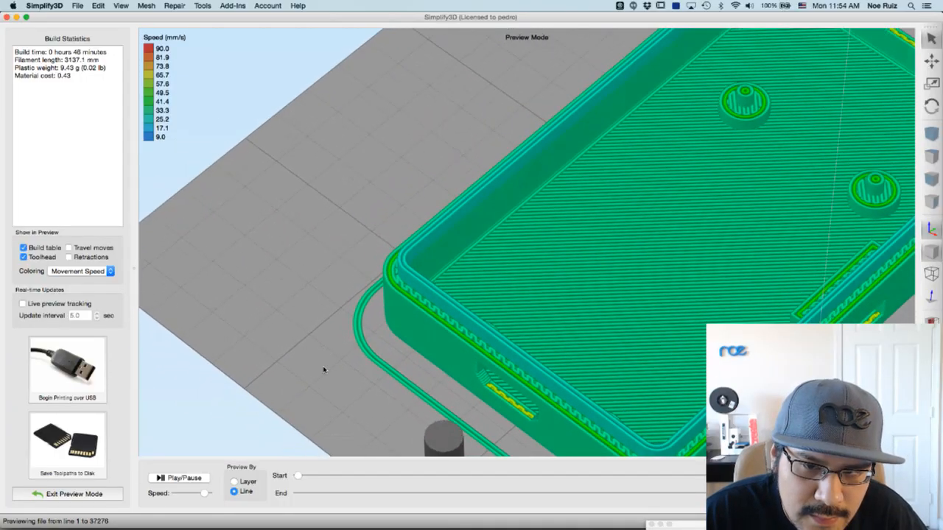
- Switch to Fusion 360, look closely at the Huzzah Enclosure's USB opening, and return to Simplify3D
key(super+Tab)
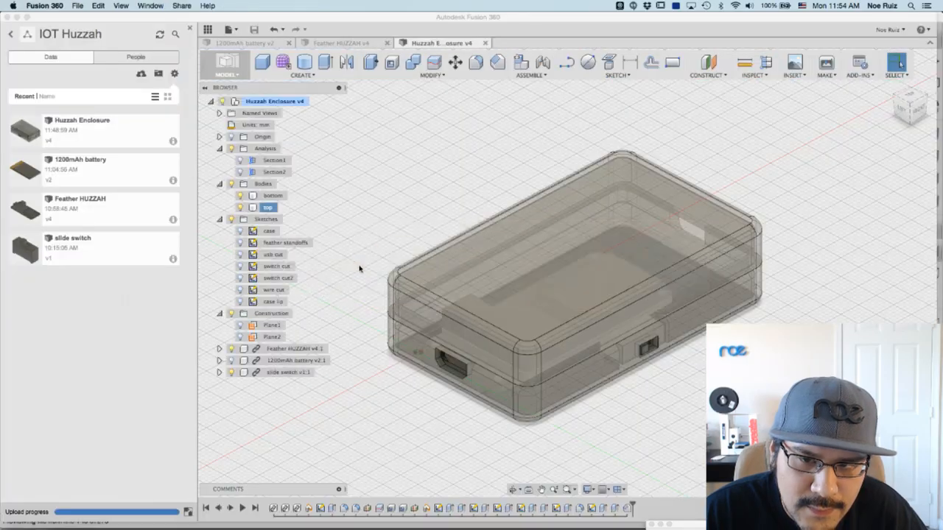
scroll(376, 269, up, 5)
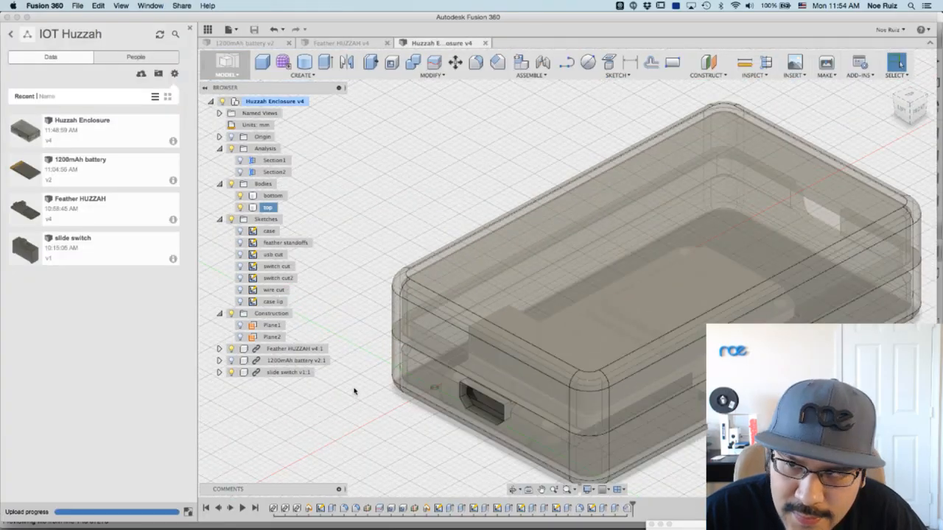
key(super+Tab)
key(Escape)
key(super+Tab)
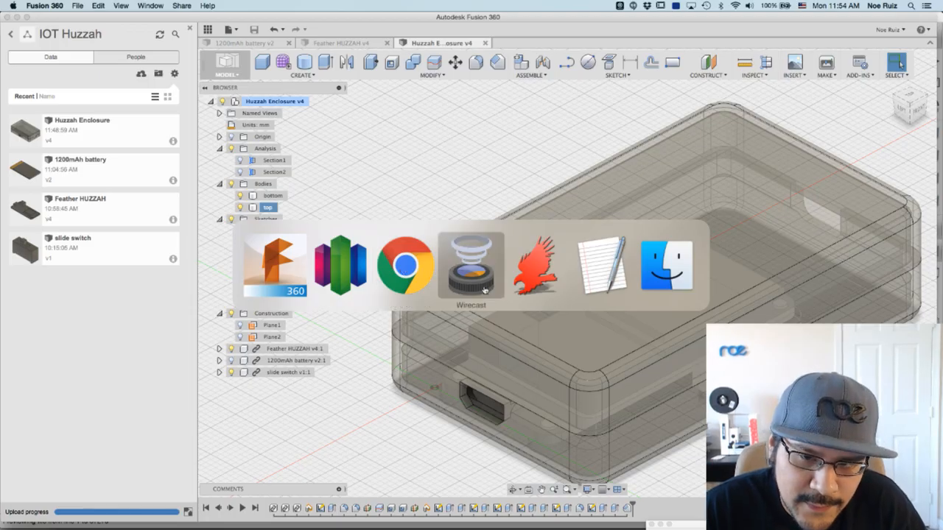
click(361, 280)
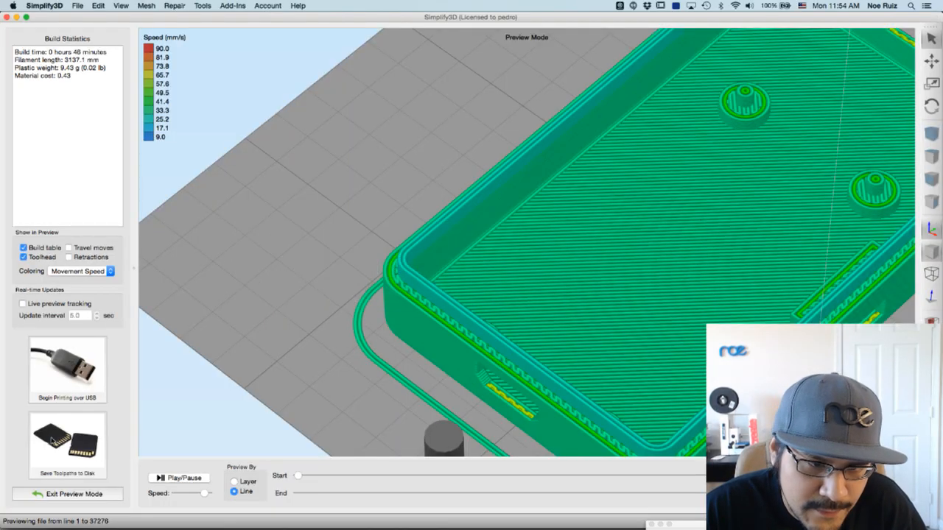
- Set Extruder 1's extrusion width manually to 0.42 mm and apply the process settings
click(81, 493)
double_click(57, 300)
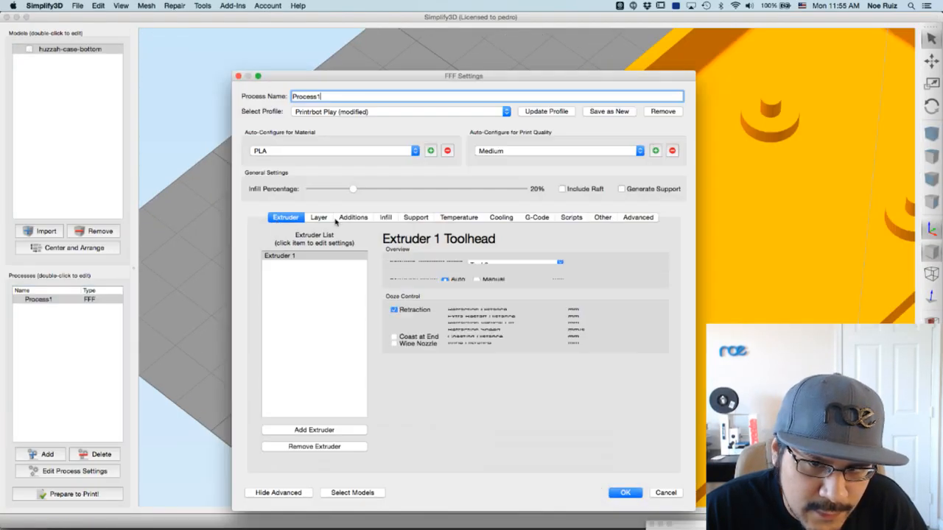
click(477, 318)
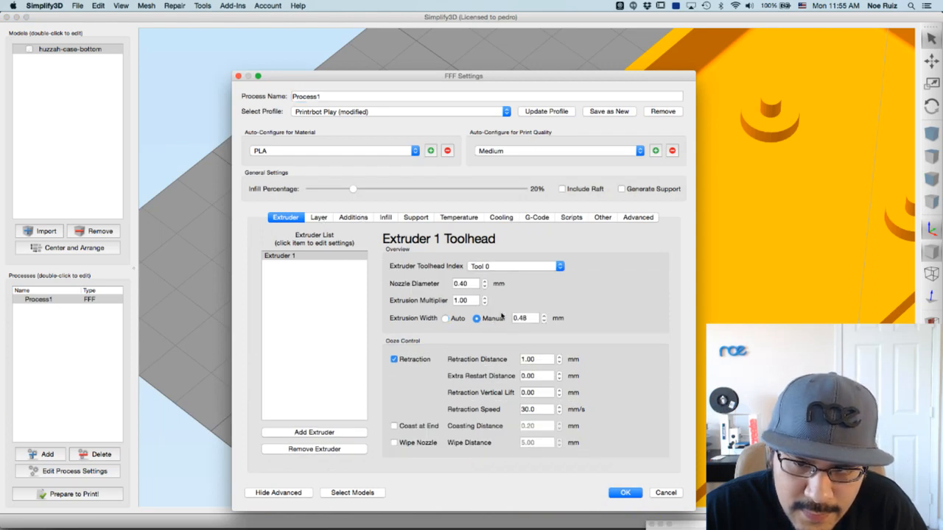
click(523, 318)
text(40)
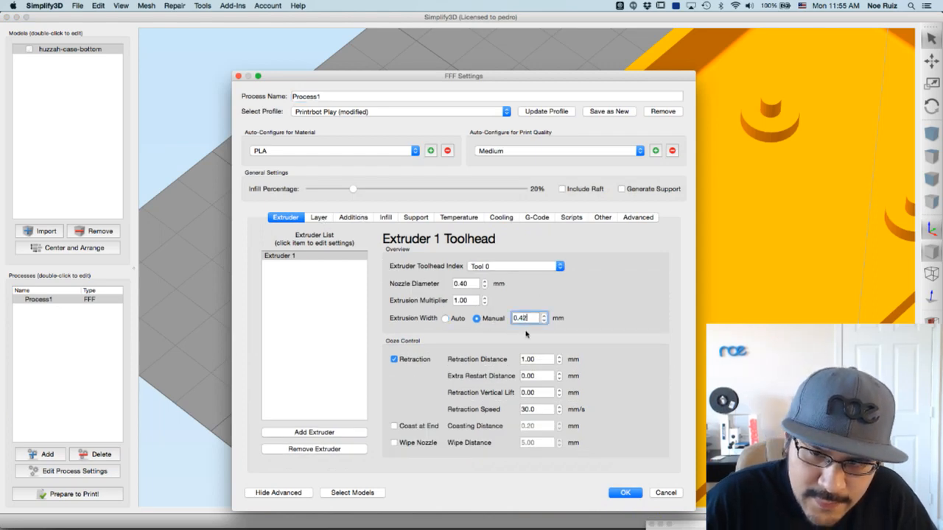
key(Return)
- Slice the case bottom with the manual extrusion width and run through its toolpath preview
scroll(469, 372, down, 5)
click(40, 495)
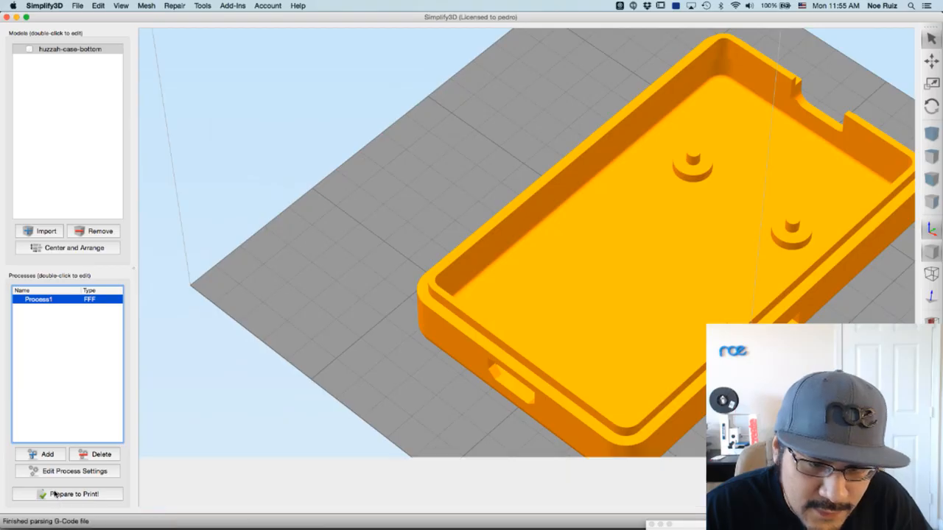
drag(441, 494, 847, 492)
- Start saving the toolpaths to disk as huzzah-case-bottom-play.gcode and go to the IOT Huzzah folder
click(79, 442)
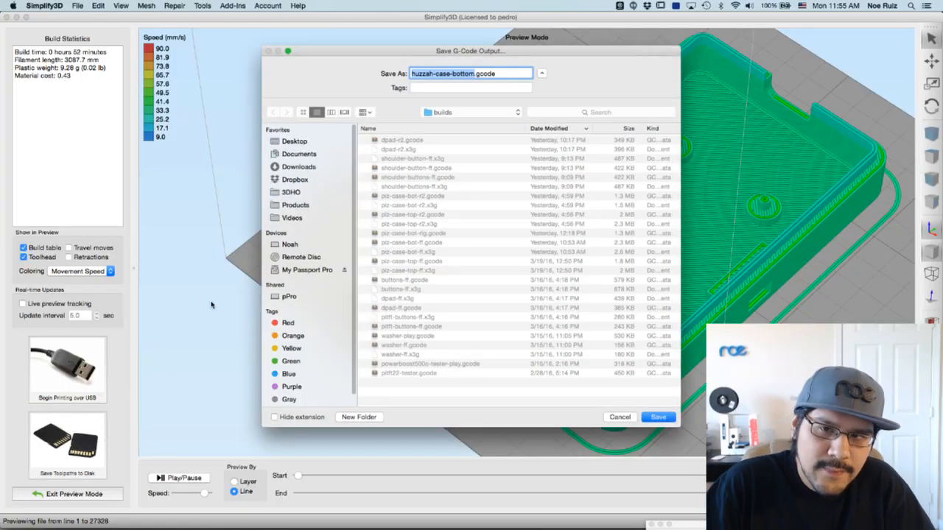
key(Right)
text(-play)
click(439, 113)
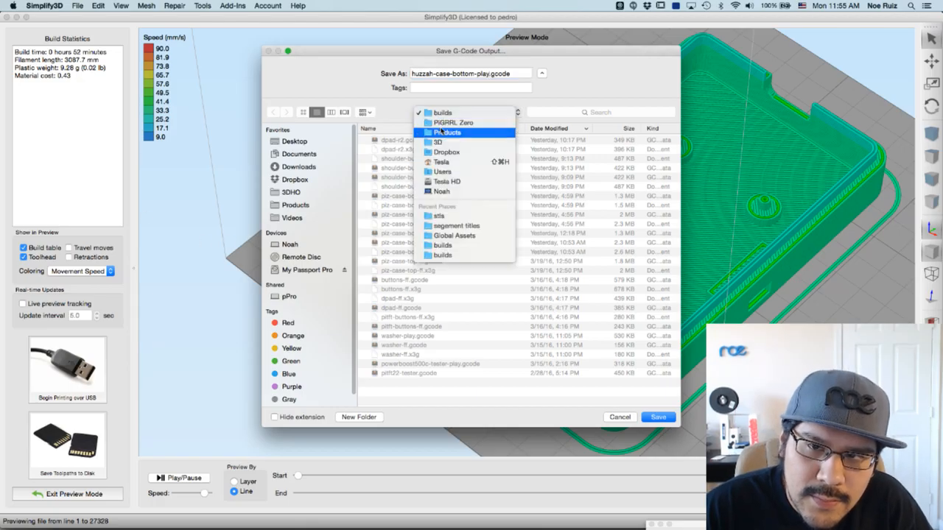
click(440, 216)
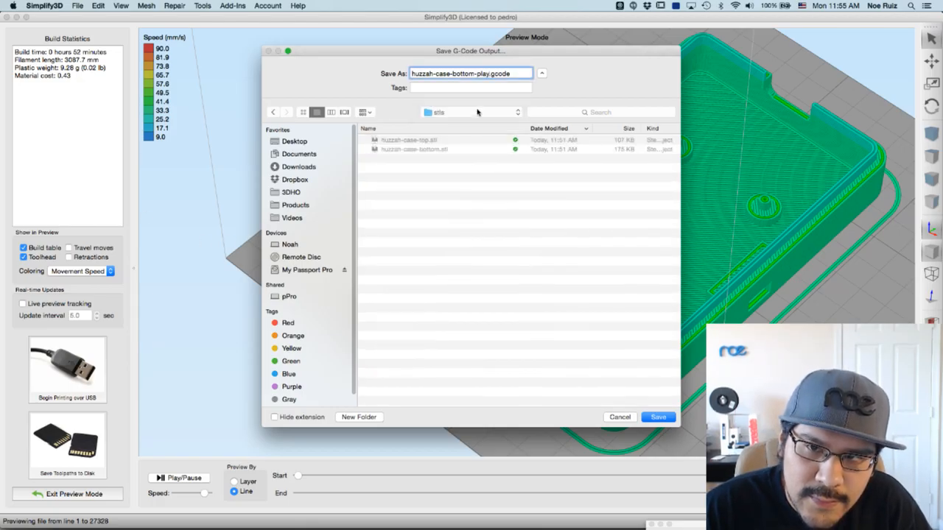
click(478, 112)
click(476, 121)
click(449, 197)
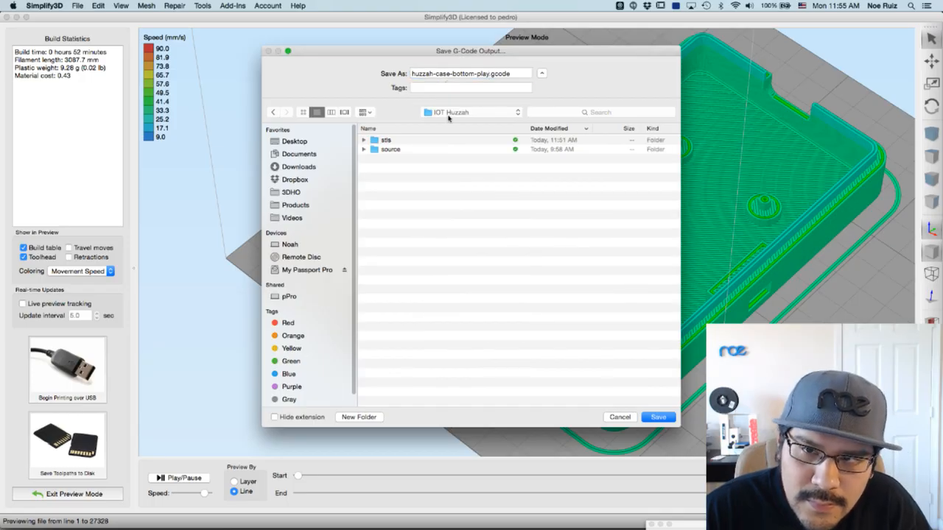
- Check the stls and source folders in IOT Huzzah for a suitable save location
drag(438, 55, 445, 122)
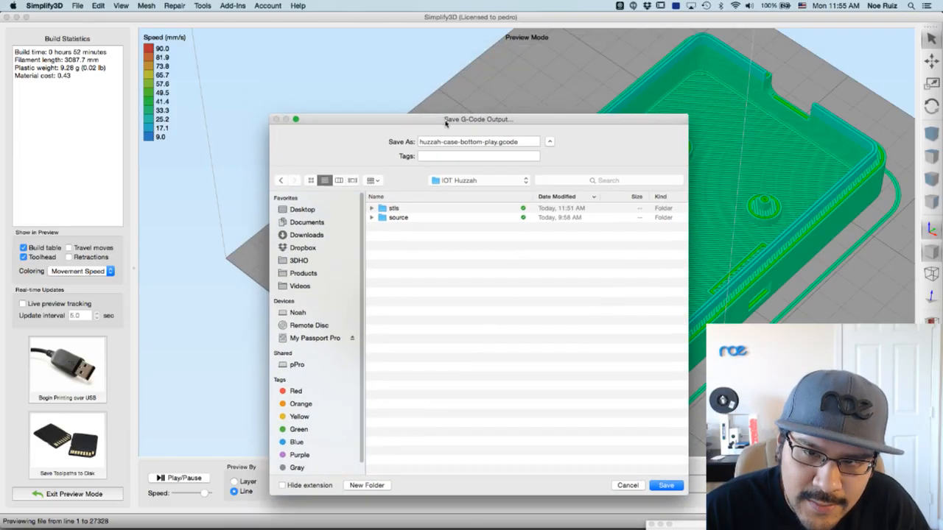
click(415, 218)
click(420, 208)
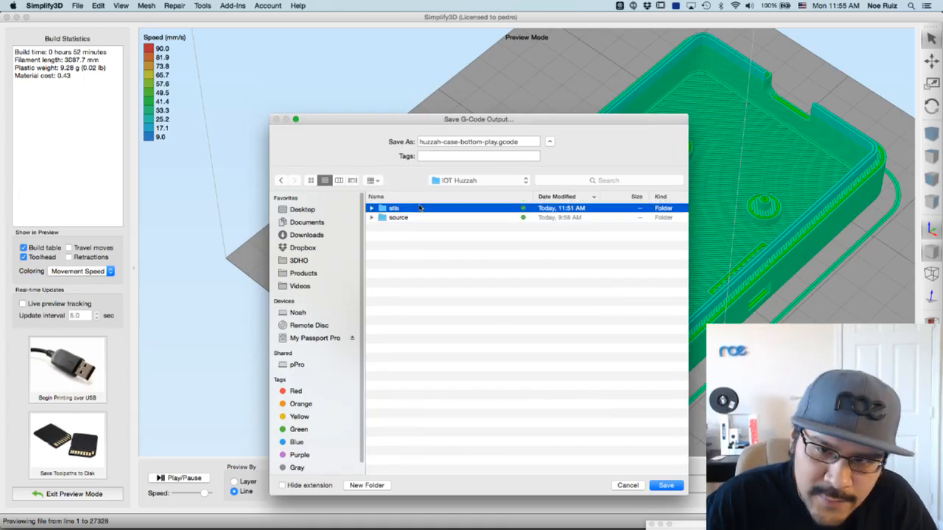
key(Down)
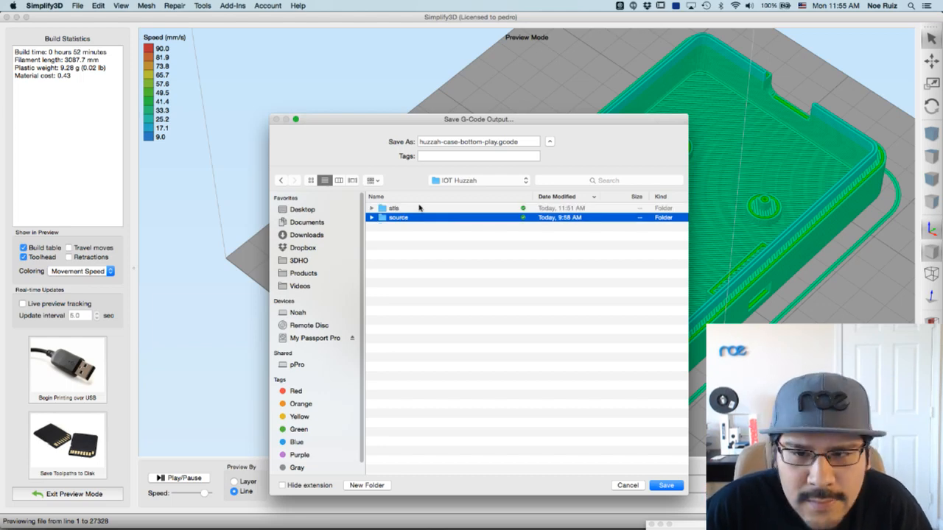
key(Up)
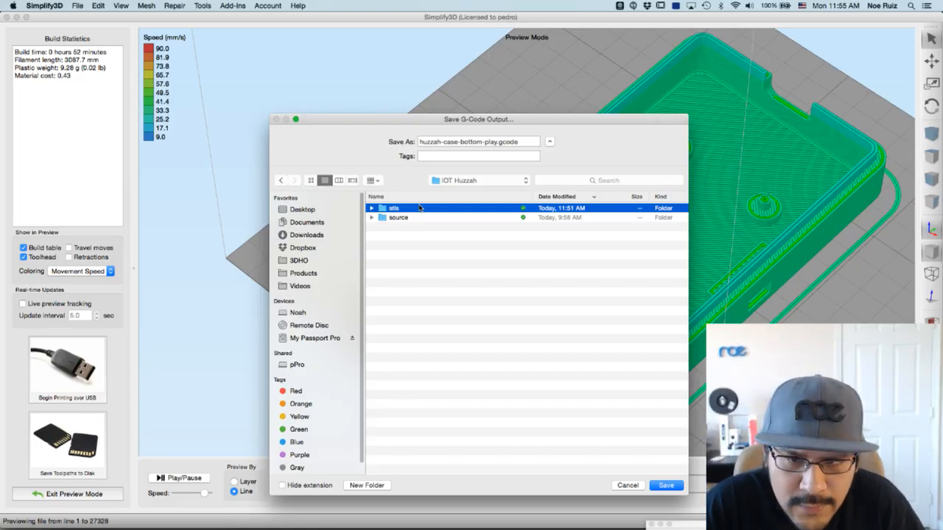
key(Down)
key(super+Down)
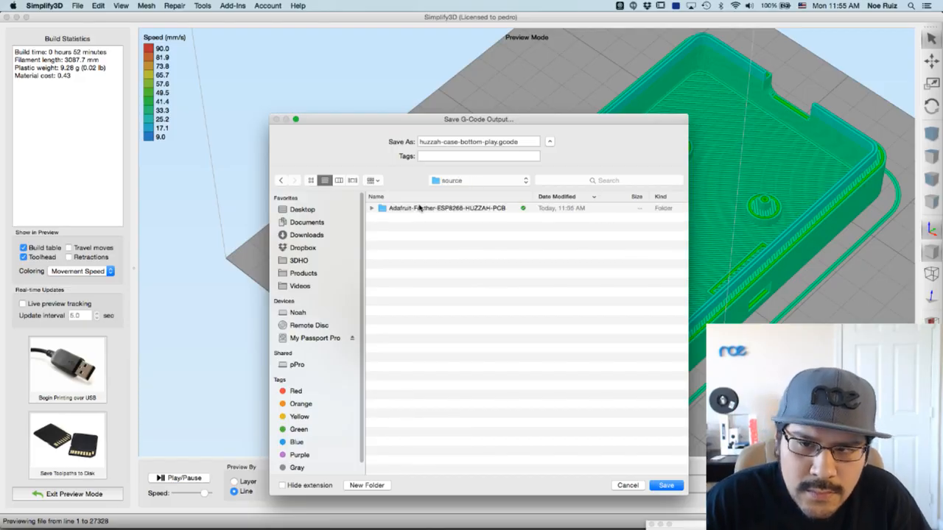
key(super+Up)
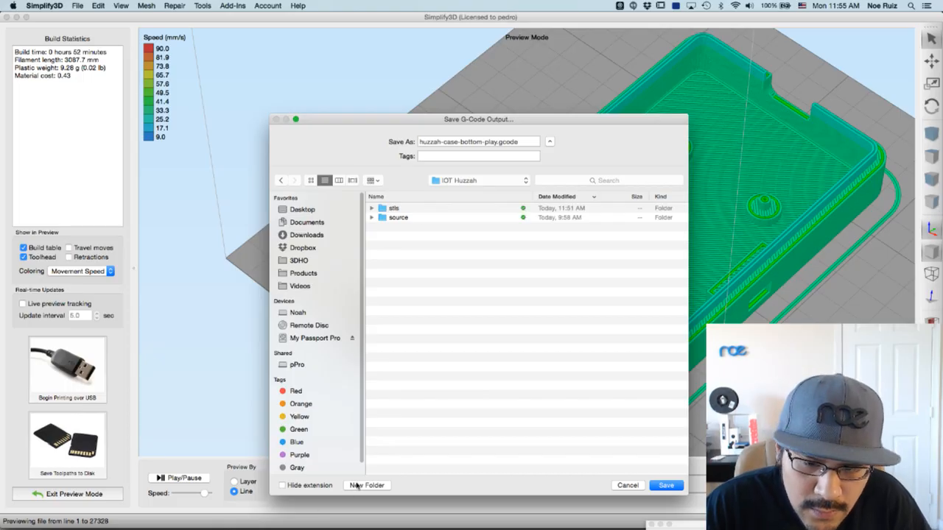
- Create a folder named builds inside IOT Huzzah and save the G-code file in it
click(366, 486)
text(ex)
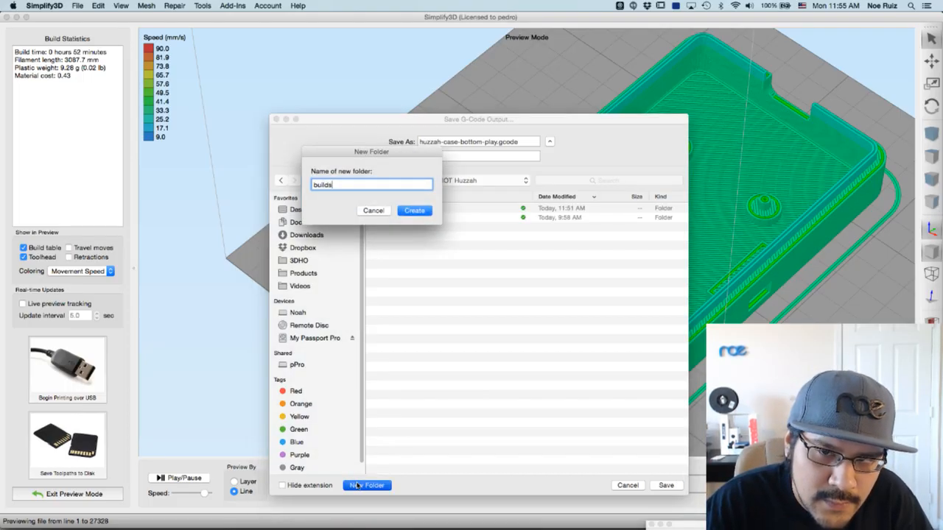
key(Return)
key(Return)
- Switch to the Printrbot Play's OctoPrint page in Chrome and view the hotend temperature
key(super+Tab)
key(super+Tab)
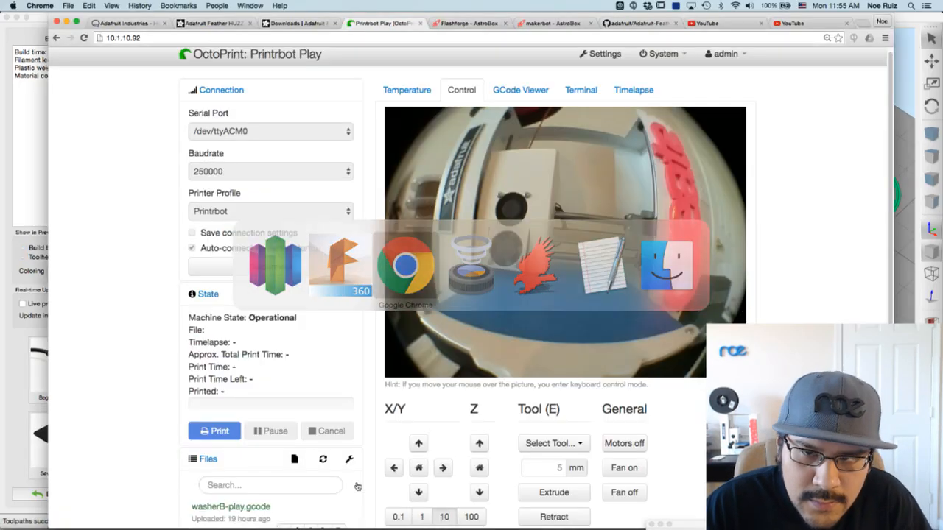
scroll(379, 241, down, 1)
scroll(351, 243, up, 1)
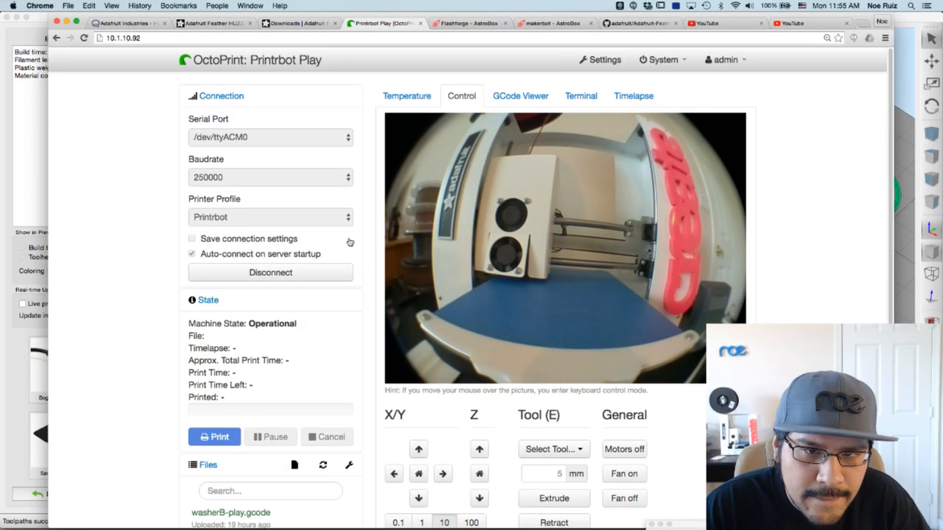
click(407, 96)
click(451, 102)
click(409, 96)
- Upload huzzah-case-bottom-play.gcode from the builds folder to OctoPrint's files
scroll(380, 243, down, 5)
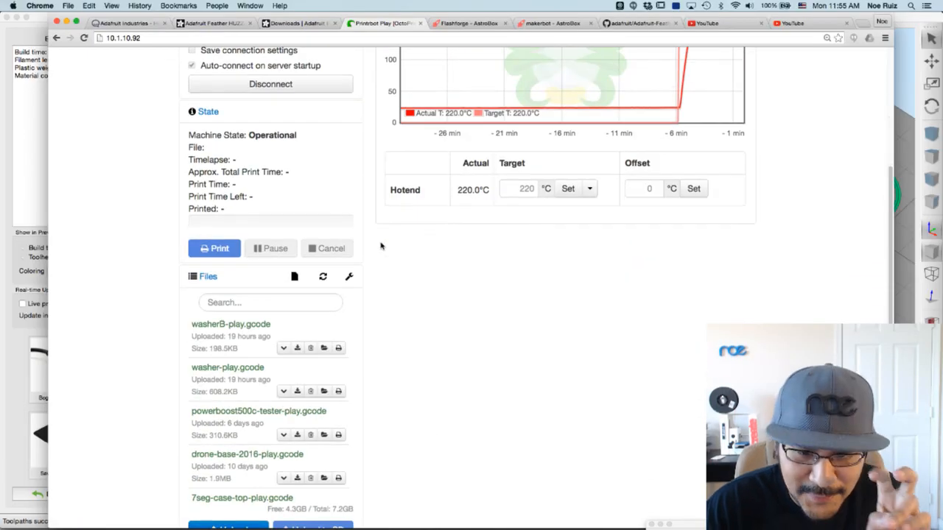
scroll(310, 413, down, 5)
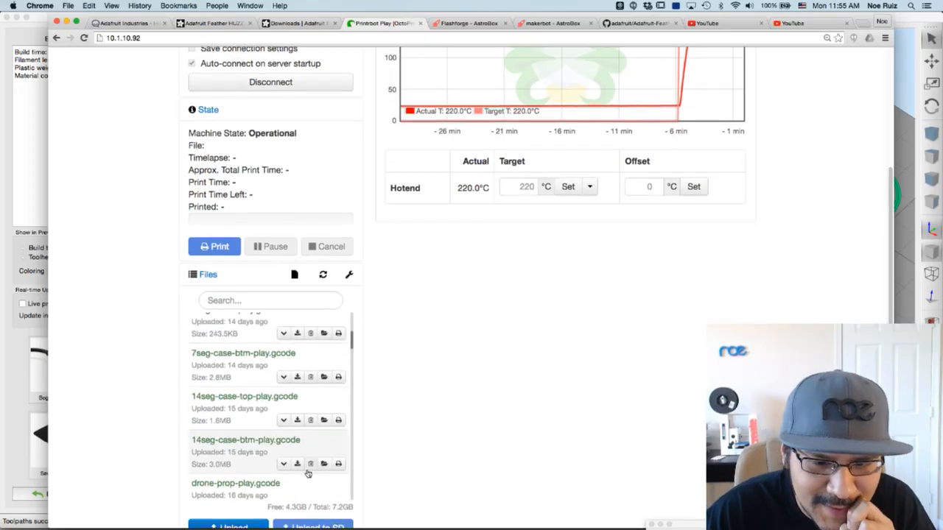
click(252, 527)
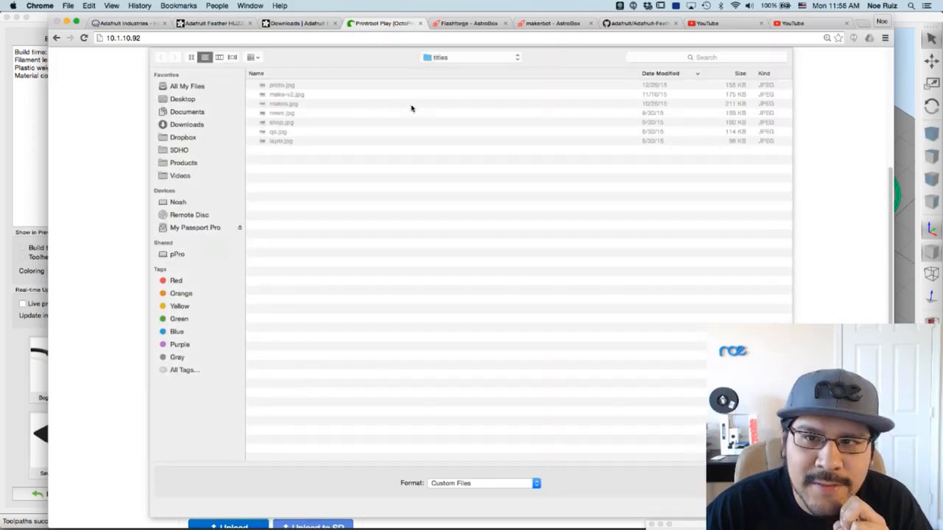
click(464, 61)
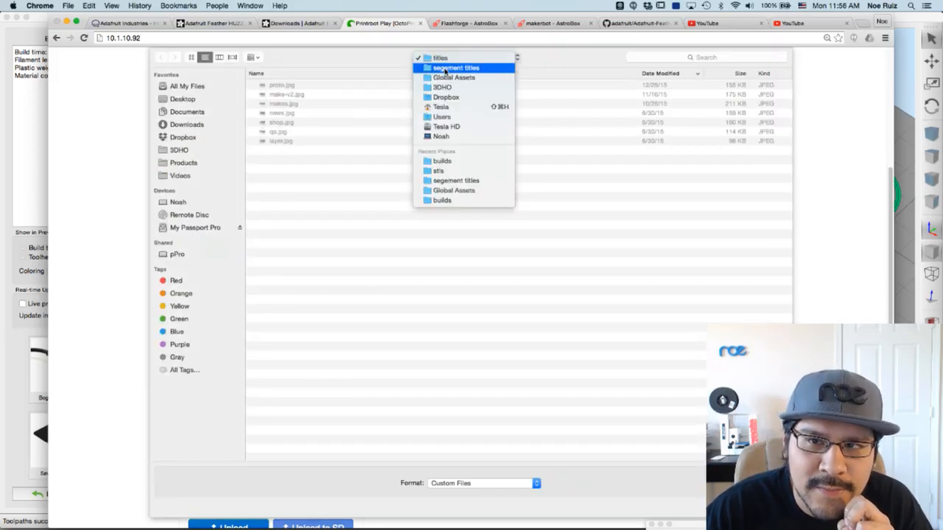
click(453, 160)
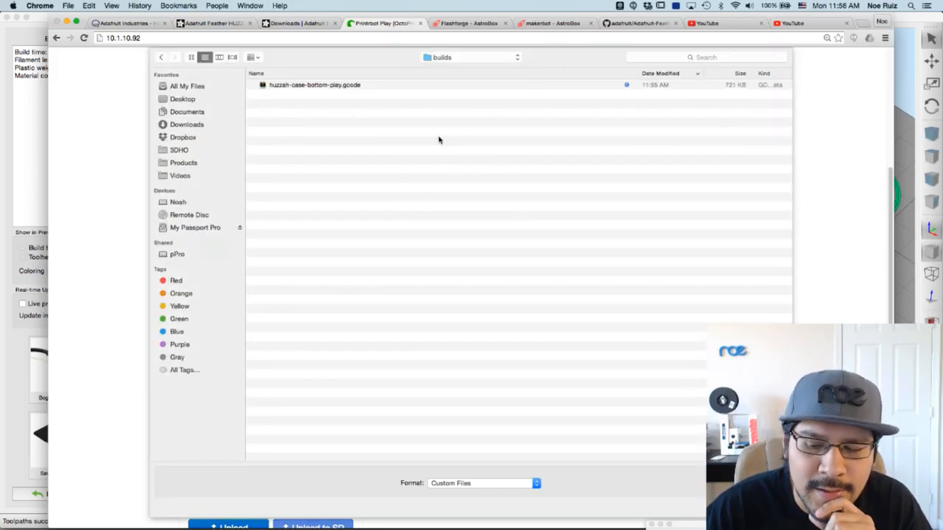
click(372, 87)
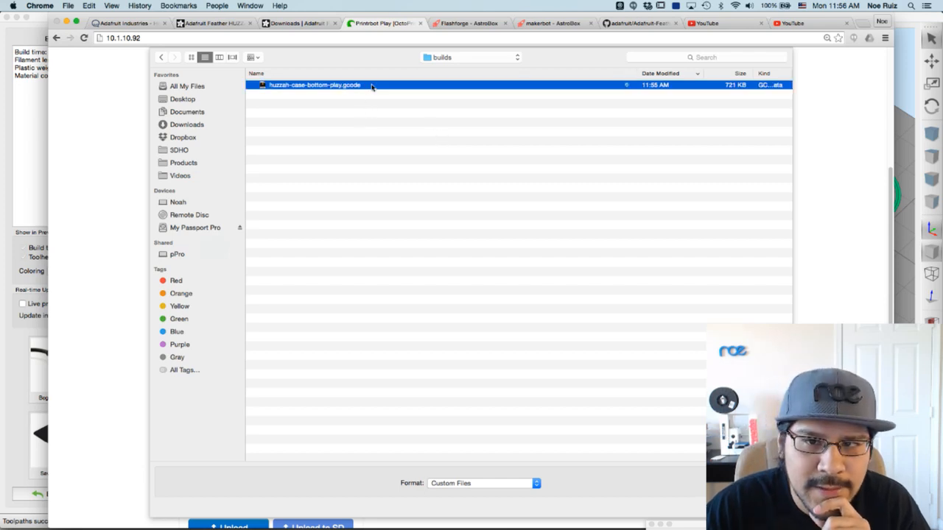
click(766, 508)
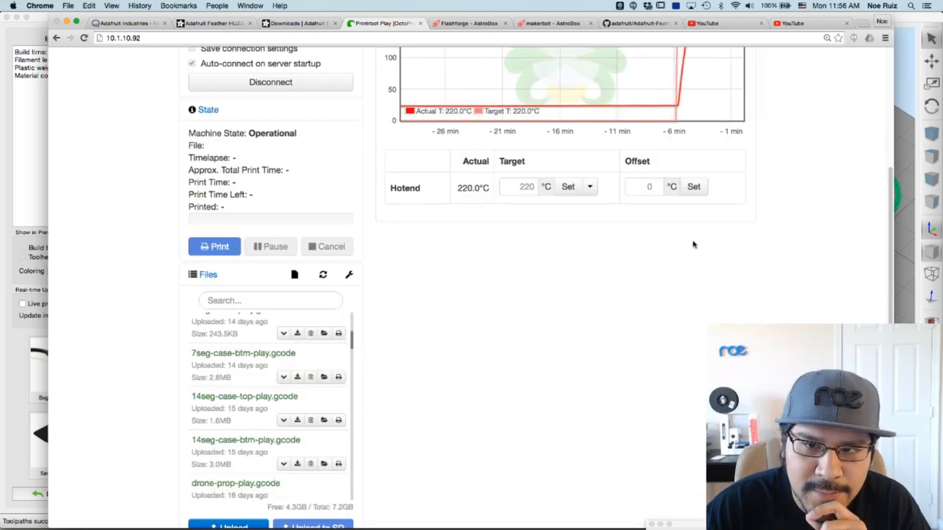
- Check the printer's webcam view, the file list for the uploaded G-code, and the hotend temperature
scroll(693, 245, up, 5)
scroll(565, 53, down, 1)
scroll(538, 69, up, 1)
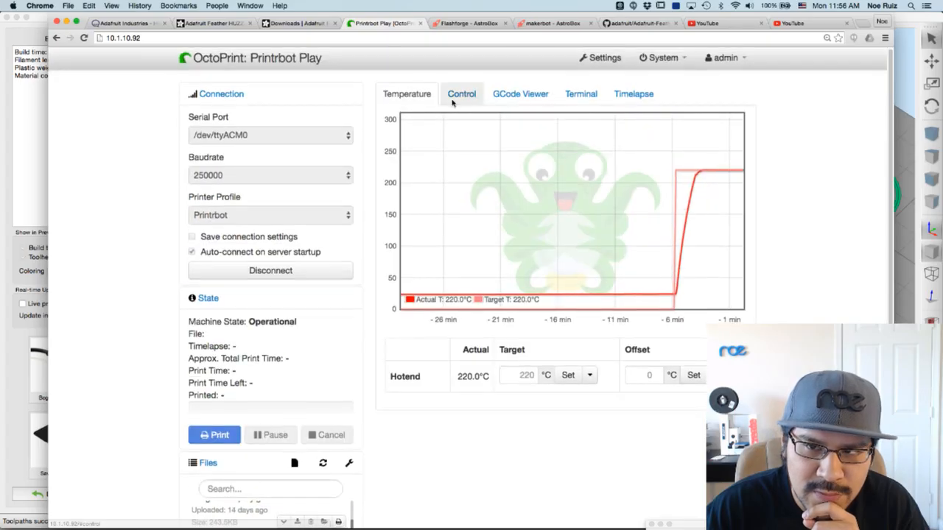
click(459, 99)
scroll(404, 189, down, 3)
scroll(336, 392, up, 5)
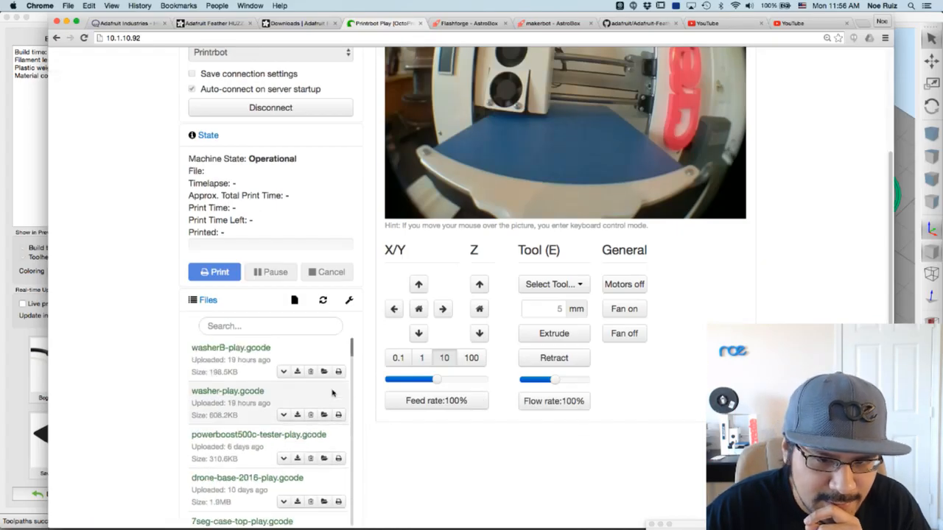
scroll(160, 361, down, 3)
scroll(159, 362, up, 2)
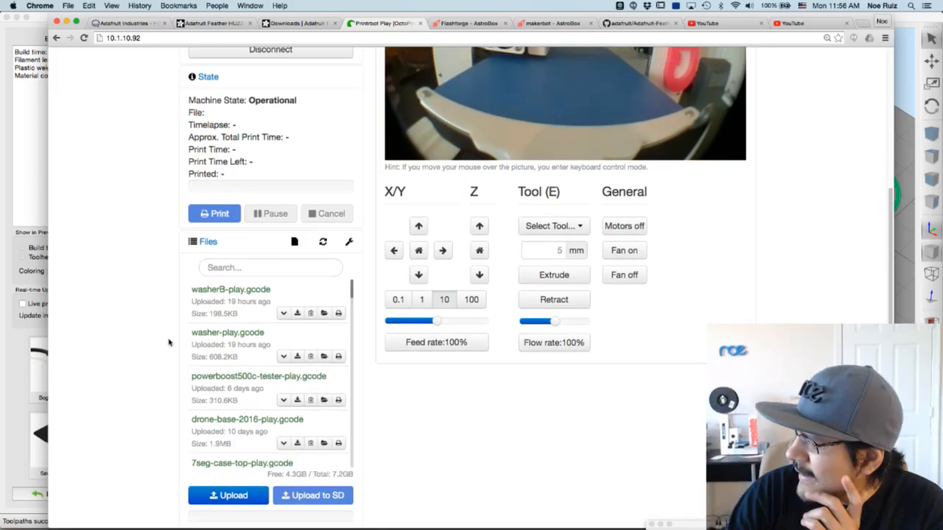
scroll(173, 347, down, 1)
scroll(184, 341, up, 1)
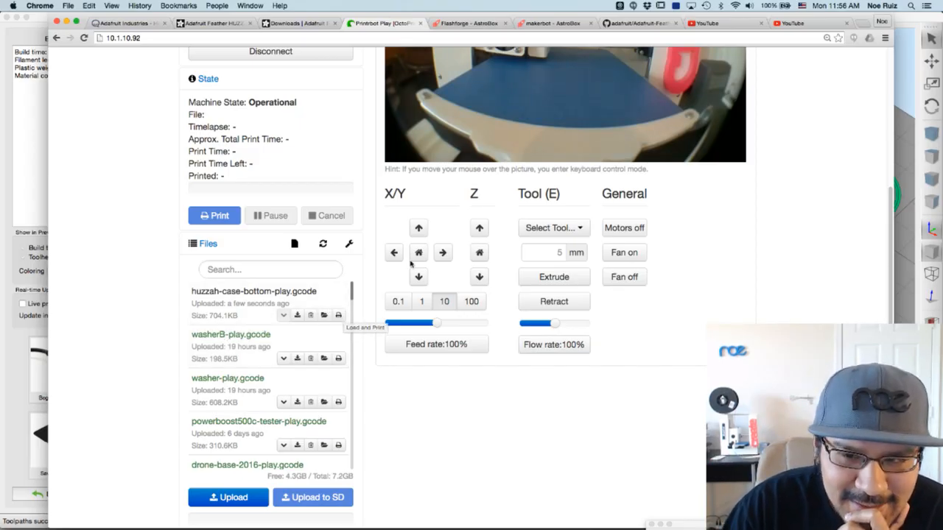
scroll(442, 185, up, 3)
click(409, 77)
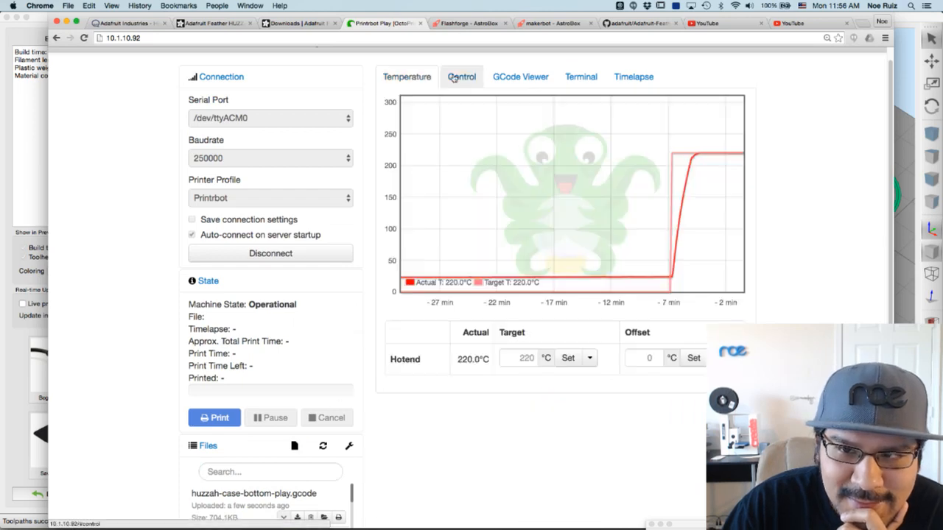
click(462, 78)
scroll(336, 412, down, 2)
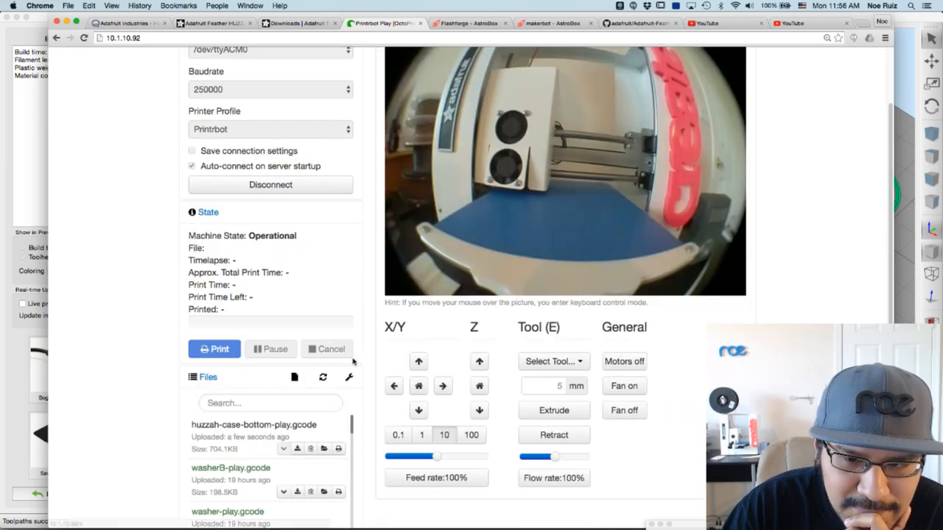
- Raise the Z axis by 10 mm and extrude 20 mm of filament
scroll(360, 341, up, 1)
click(479, 406)
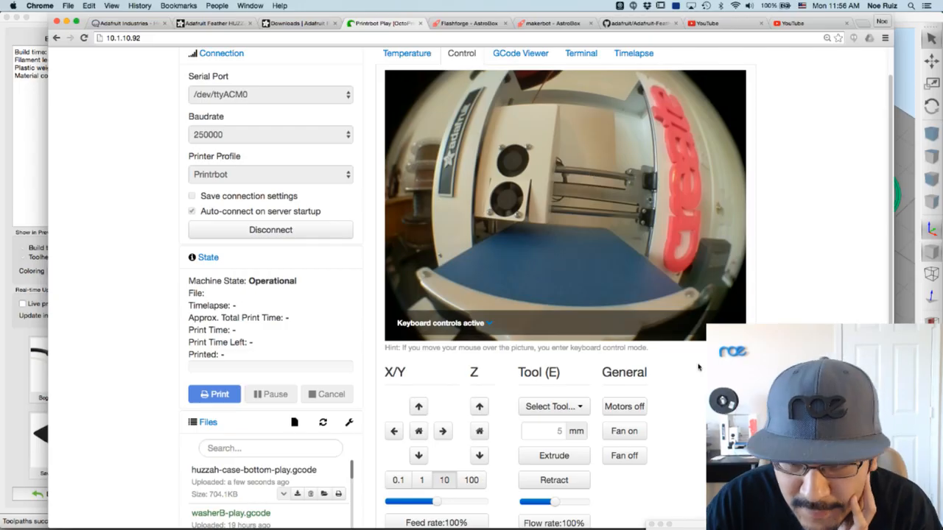
click(543, 431)
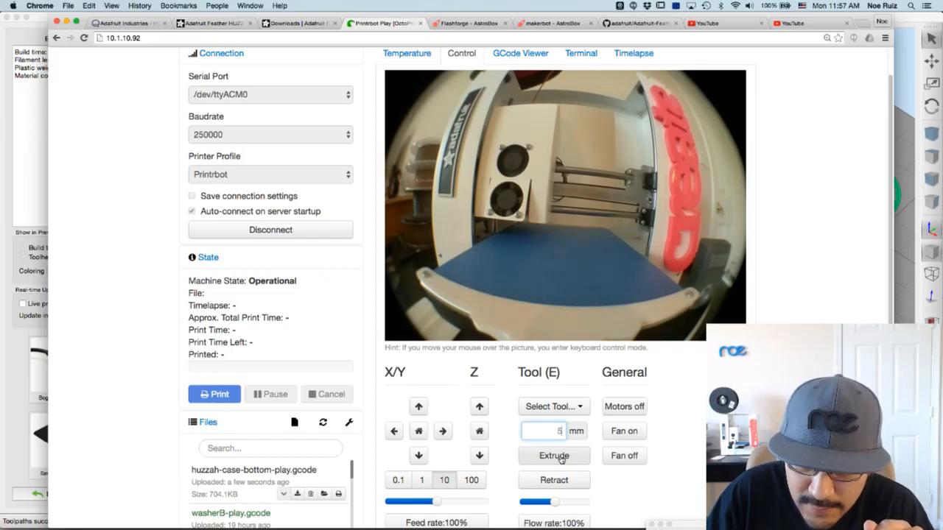
click(561, 457)
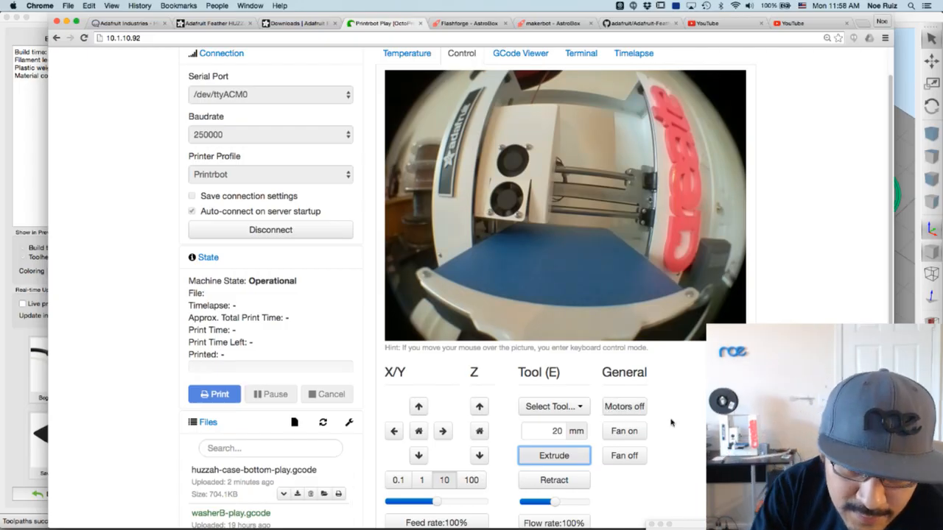
- Home the printer's X/Y axes and its Z axis
click(418, 433)
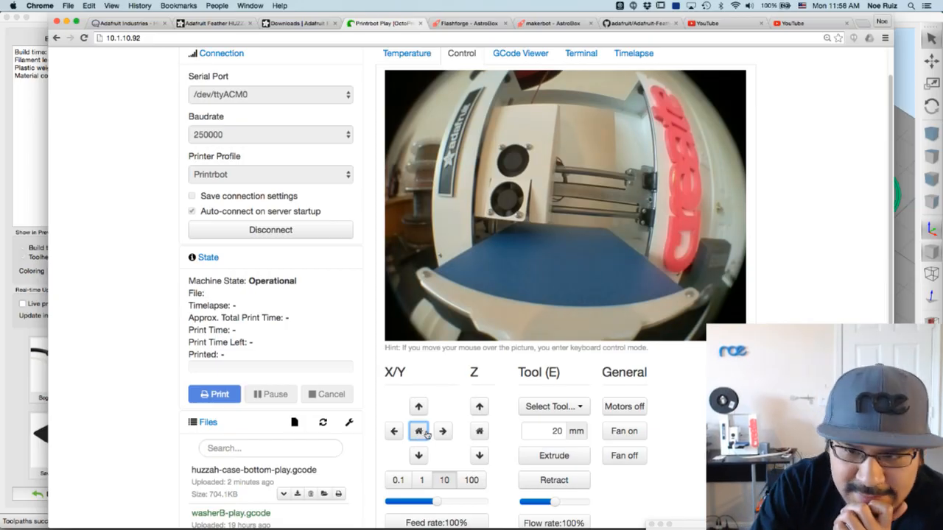
click(478, 431)
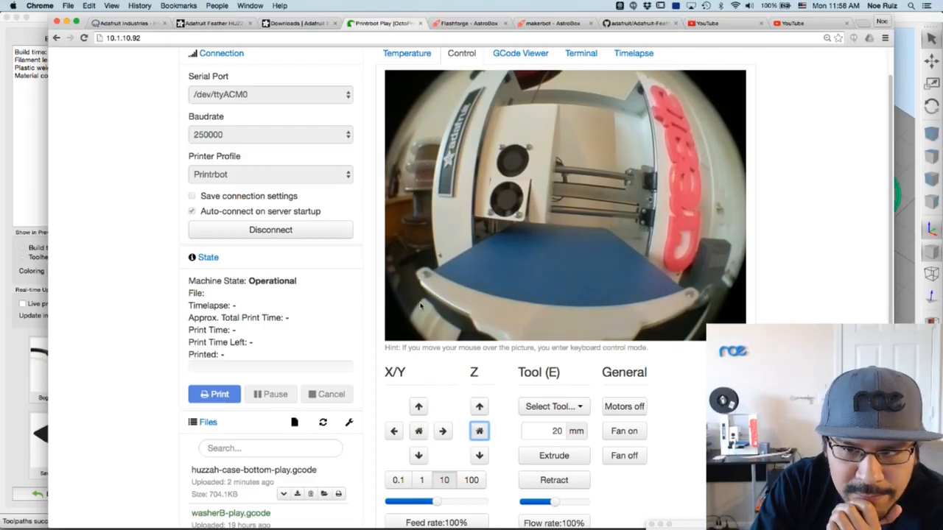
mouse_move(422, 308)
scroll(398, 148, up, 2)
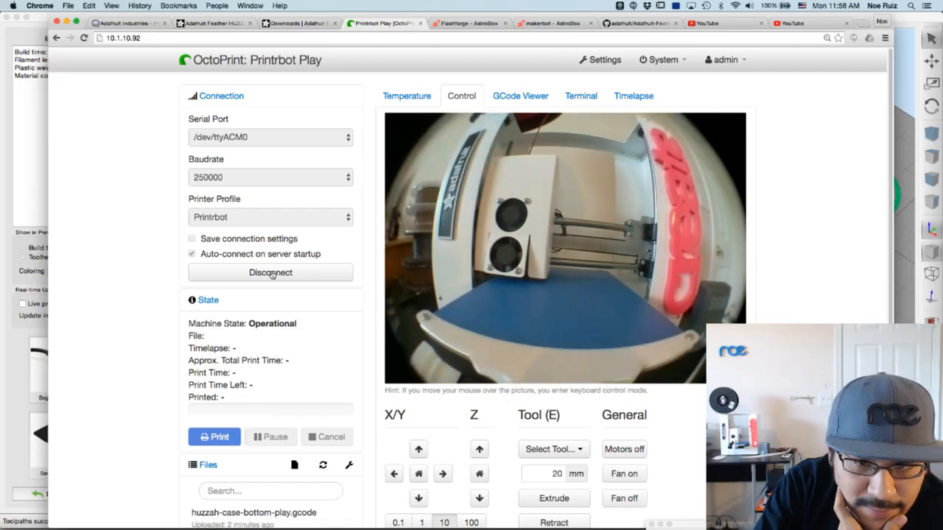
- Load huzzah-case-bottom-play.gcode and start printing it
scroll(287, 419, down, 3)
click(337, 448)
scroll(430, 276, up, 3)
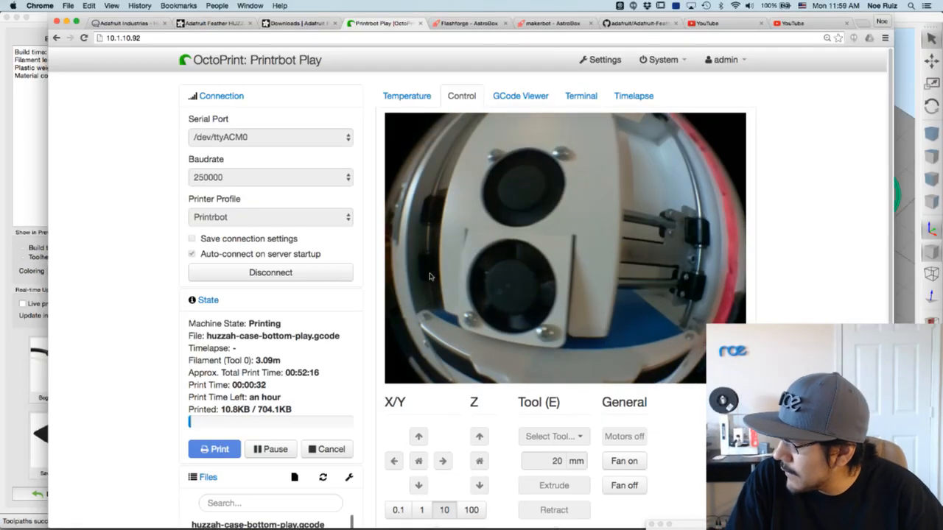
- Search Google in a new browser tab for "duplicator i3" and open Wanhao USA's Duplicator I3 V2 - Steel Frame page
key(super+t)
text(d)
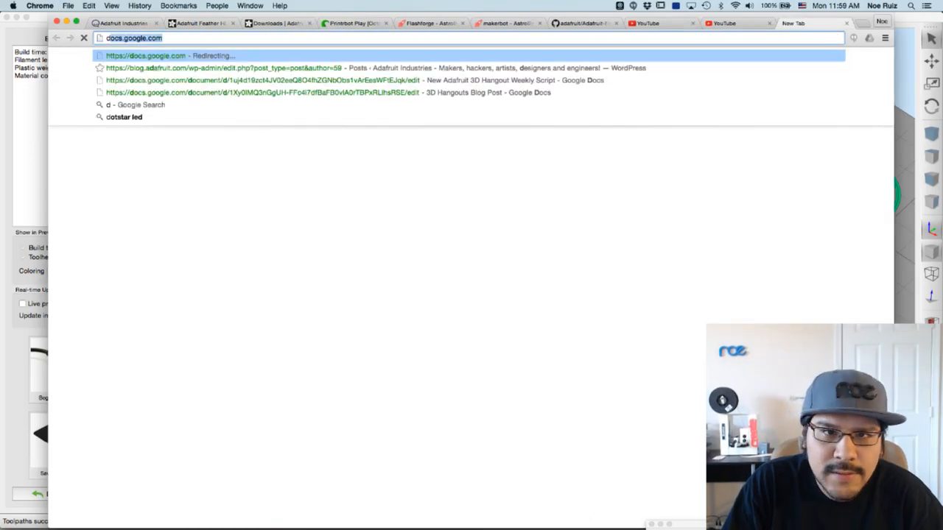
text(uplicator i3)
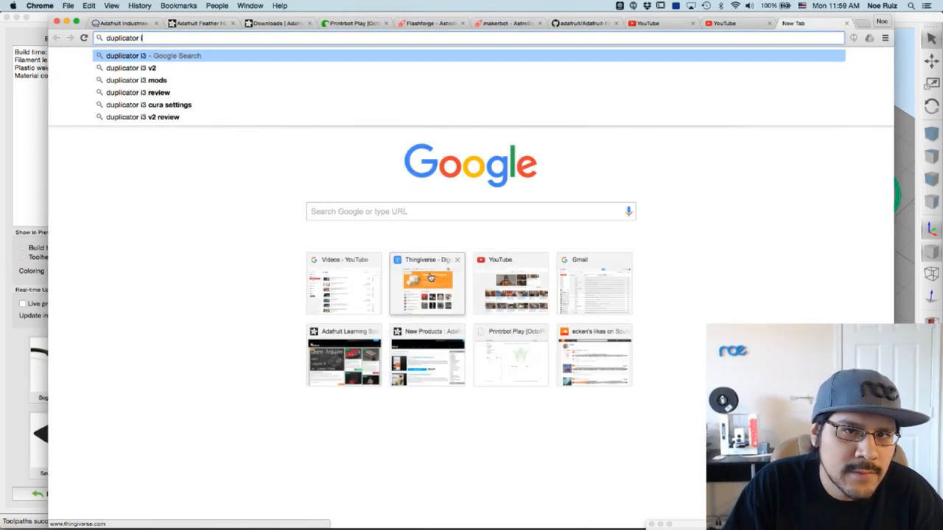
key(Return)
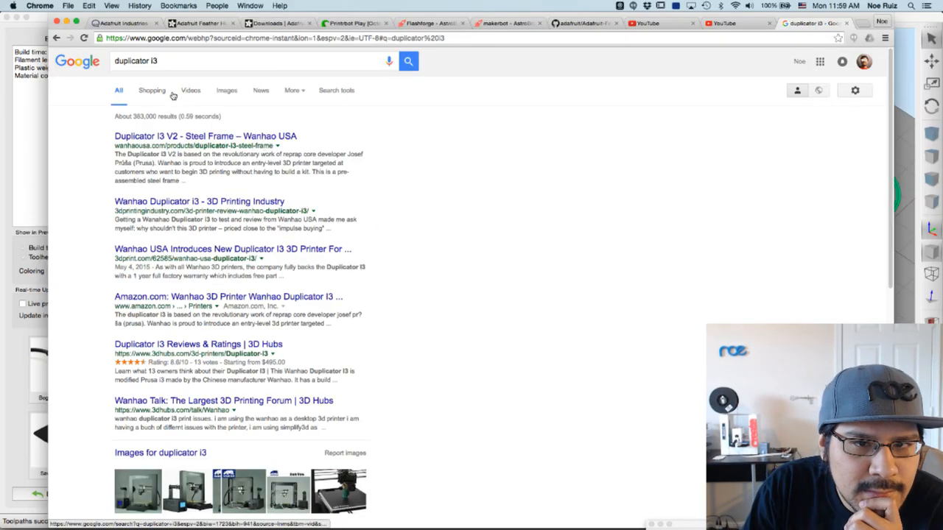
click(184, 136)
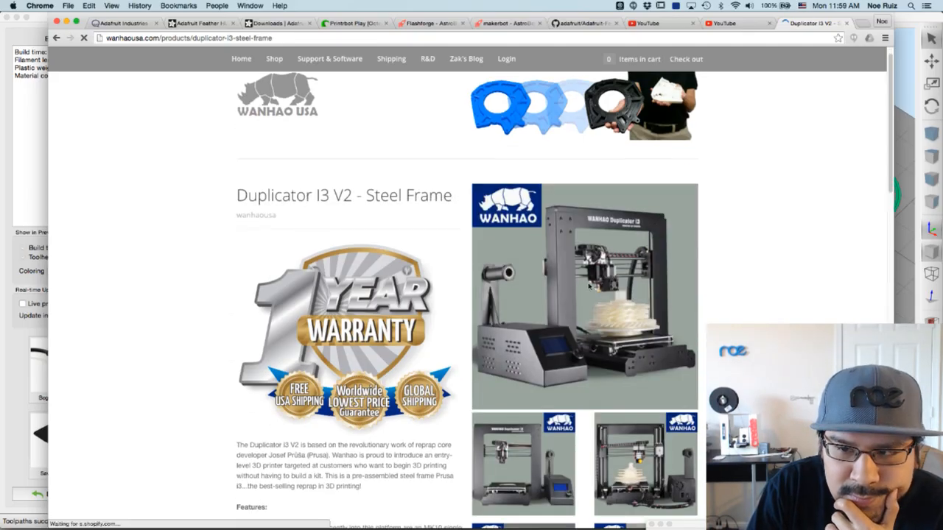
- Review the Duplicator I3 V2 product page, including its photos, printer specifications and price
scroll(590, 287, down, 1)
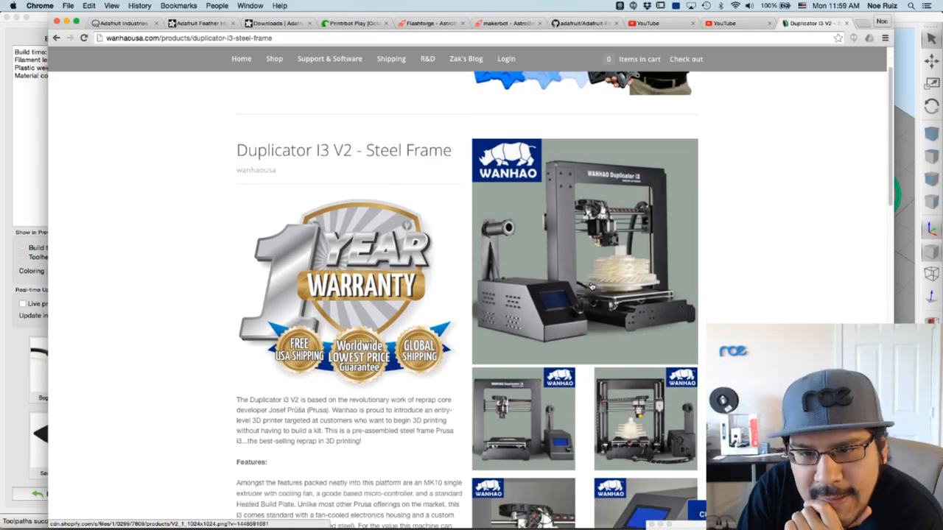
scroll(591, 286, down, 10)
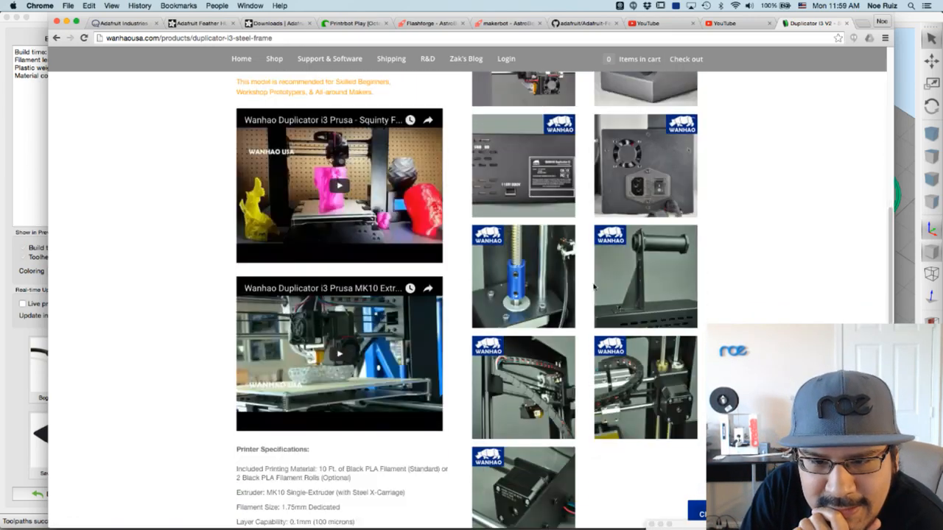
scroll(595, 288, down, 3)
scroll(595, 287, up, 6)
scroll(595, 287, up, 3)
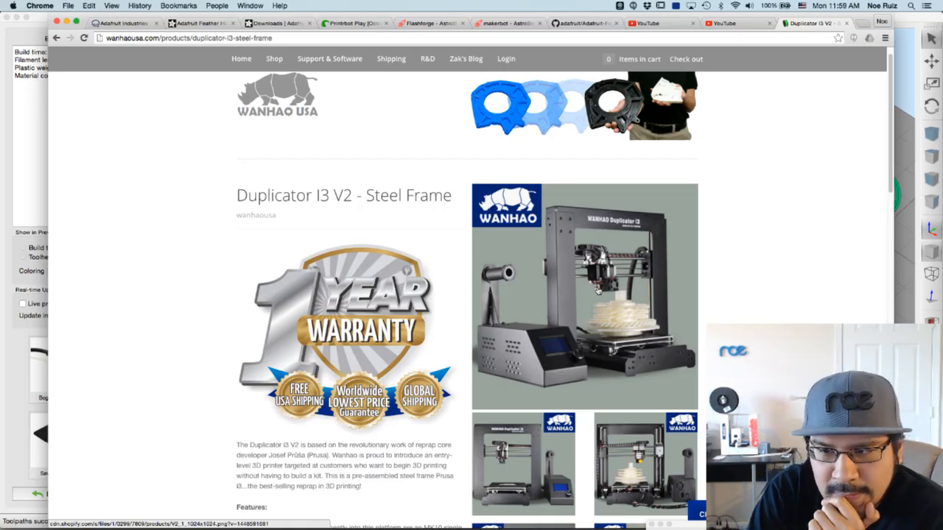
scroll(596, 290, down, 2)
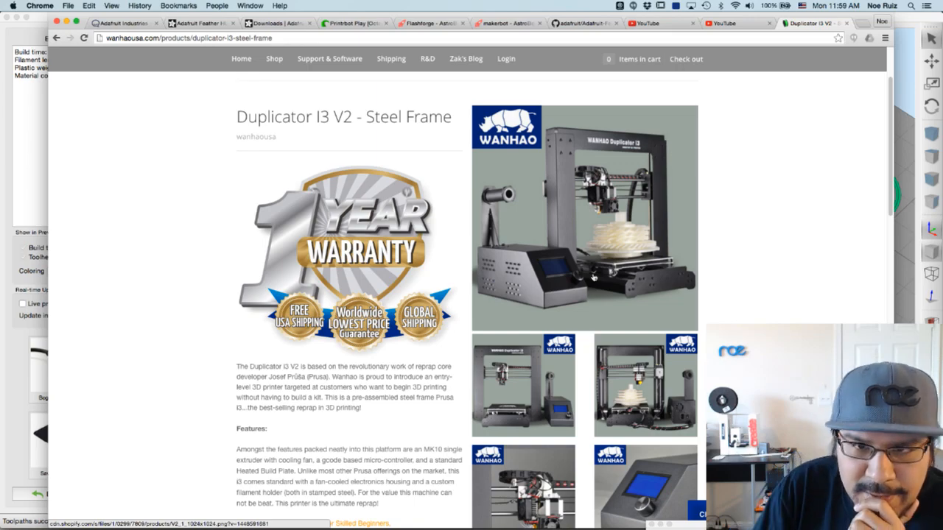
scroll(612, 295, down, 10)
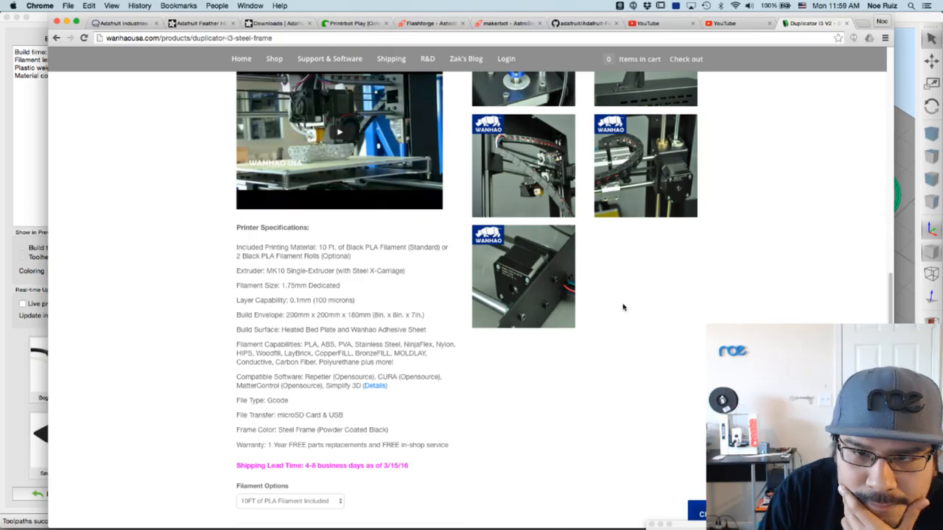
scroll(622, 308, down, 3)
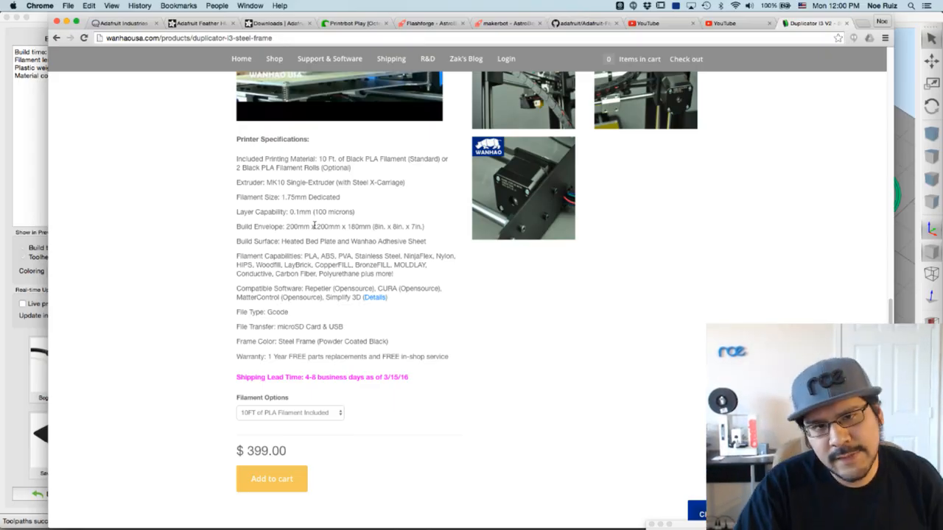
scroll(313, 226, down, 5)
- Switch to Fusion 360 and open the parameters list of the Huzzah Enclosure design
key(super+Tab)
key(super+Tab)
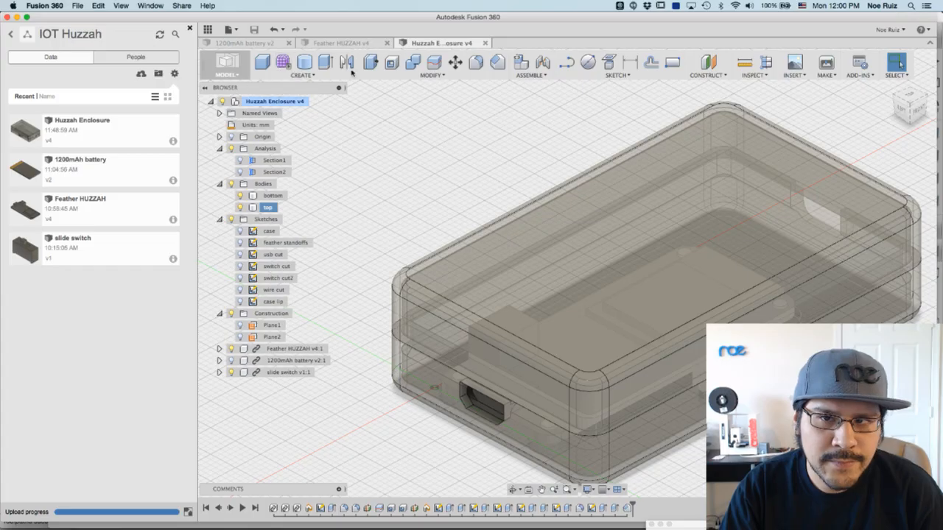
click(431, 75)
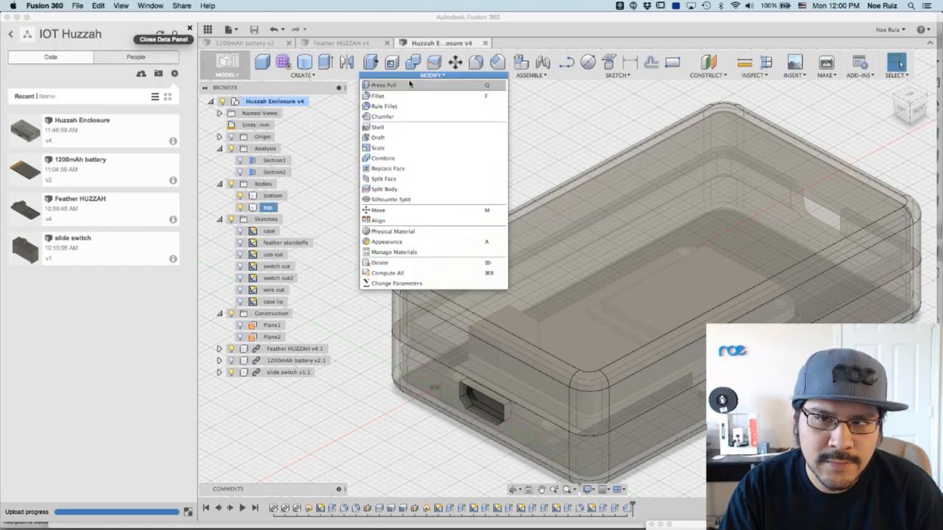
click(415, 285)
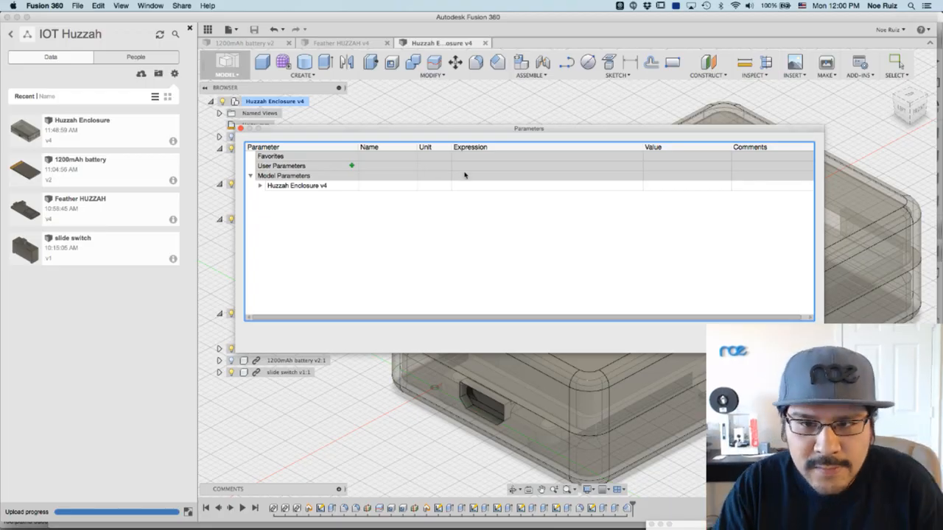
- Switch to Wirecast to reach the live stream's shot controls
key(super+Tab)
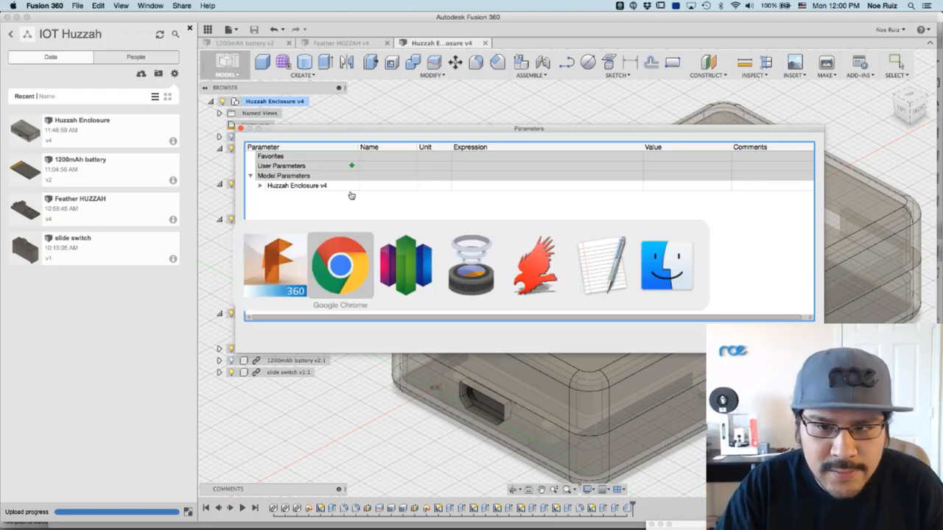
click(423, 268)
key(super+Tab)
click(451, 262)
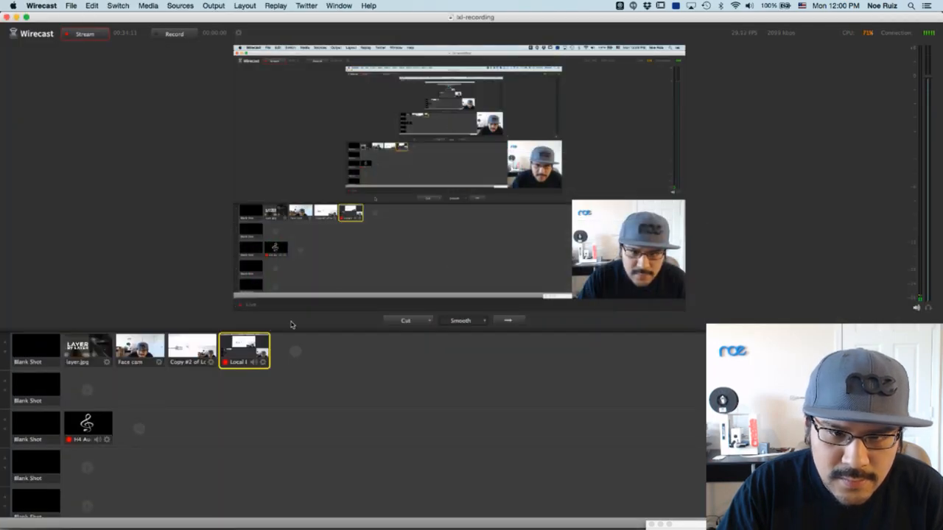
- Switch back to Fusion 360, move and resize the Parameters window of the Huzzah Enclosure, and close it
key(super+Tab)
click(413, 276)
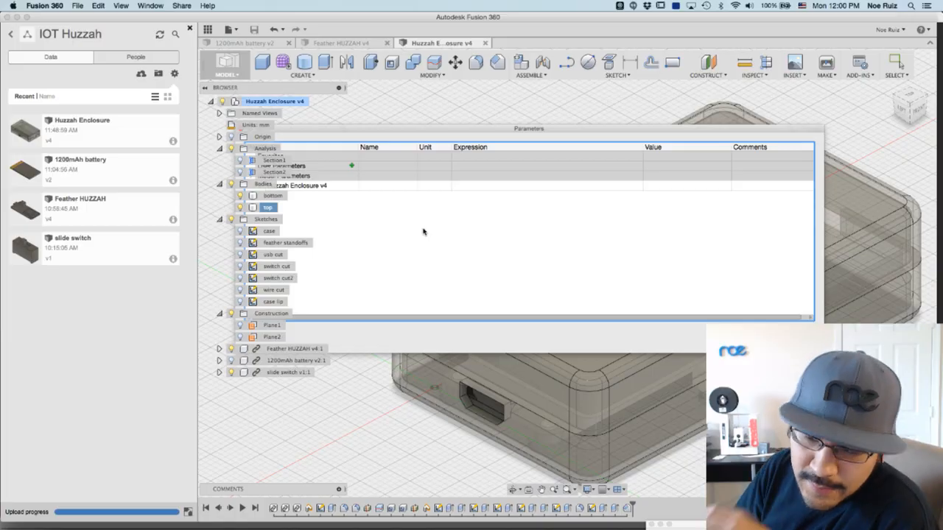
drag(492, 127, 576, 179)
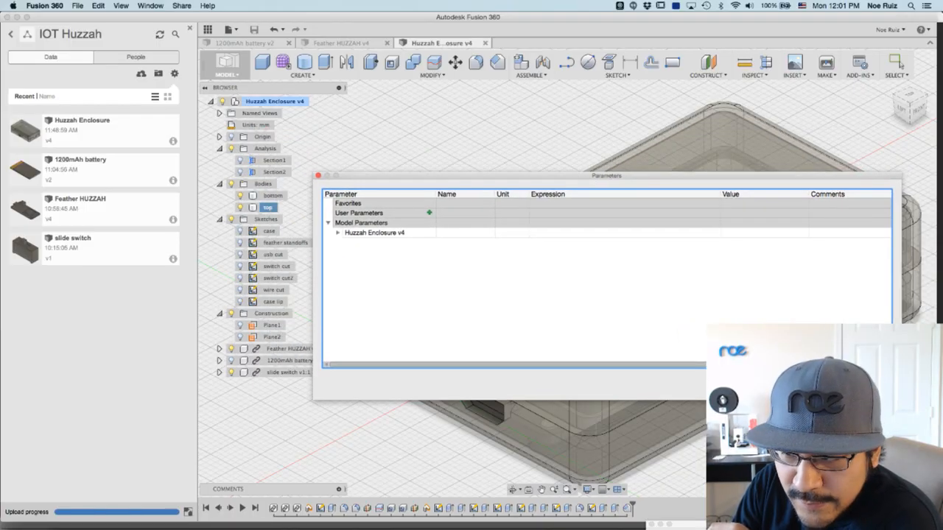
drag(900, 401, 766, 430)
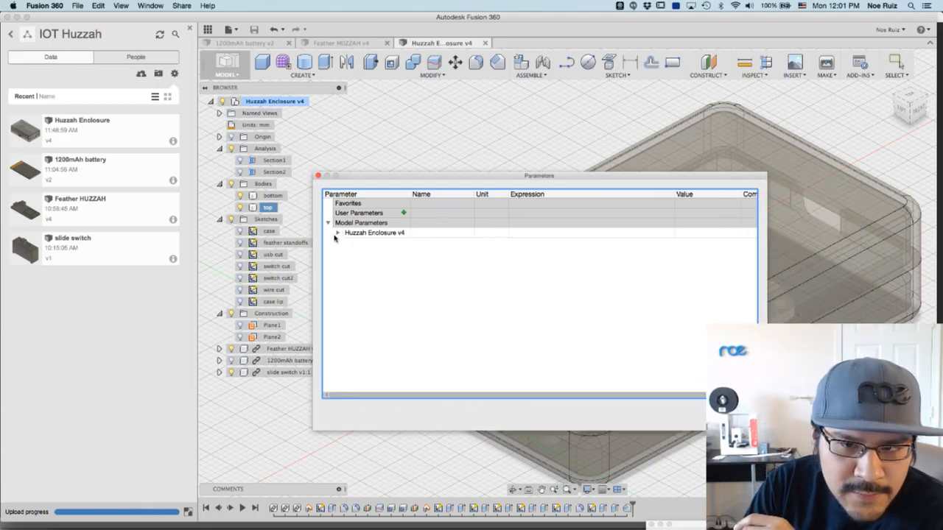
drag(695, 397, 535, 402)
click(738, 416)
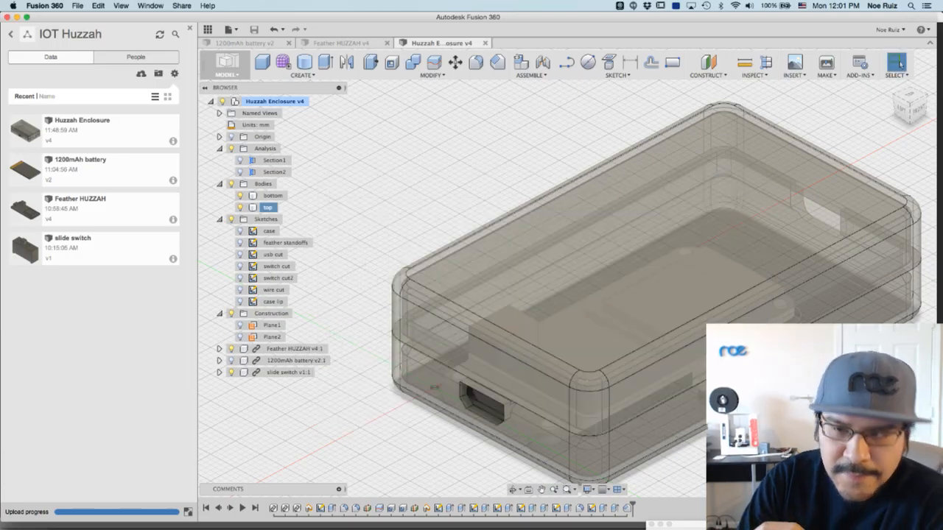
- Open the enclosure's Shell feature from the design history to examine its inside thickness, and leave it without applying changes
scroll(766, 442, down, 3)
scroll(766, 442, up, 4)
scroll(766, 442, down, 2)
scroll(752, 423, down, 1)
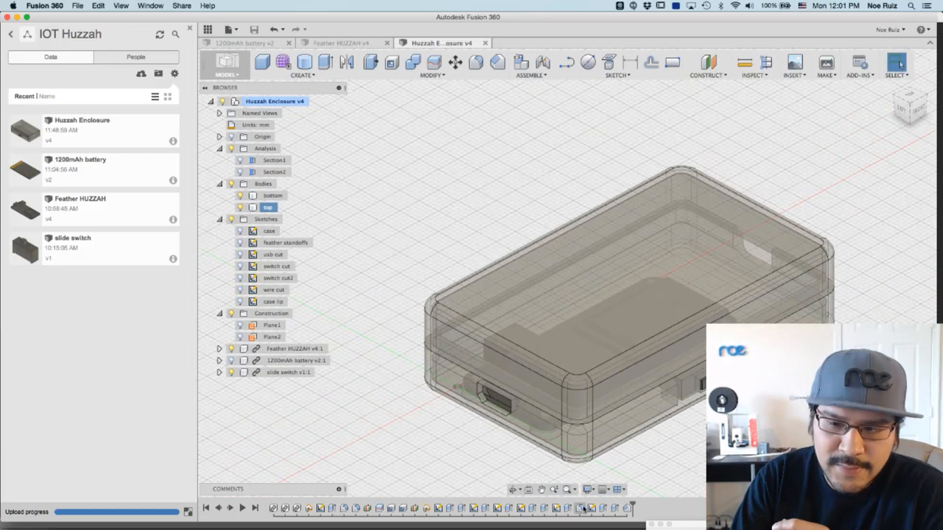
double_click(380, 508)
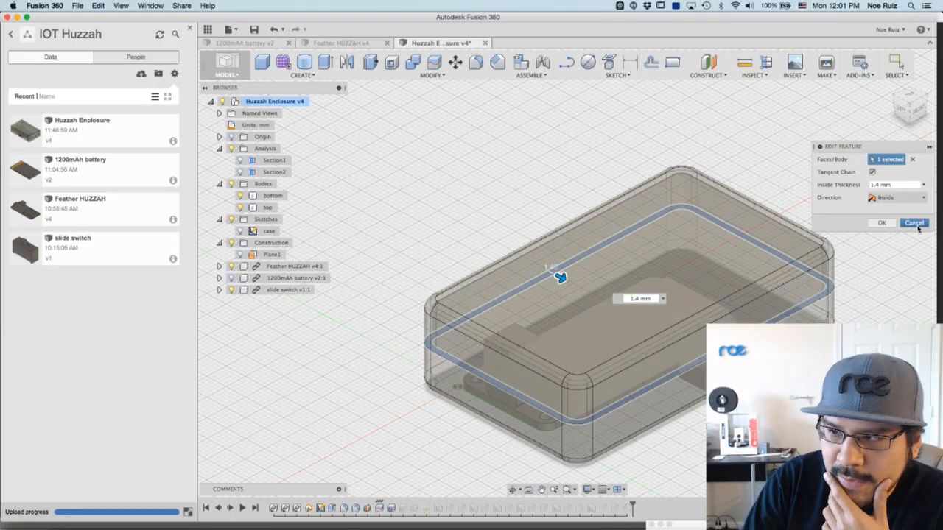
click(895, 185)
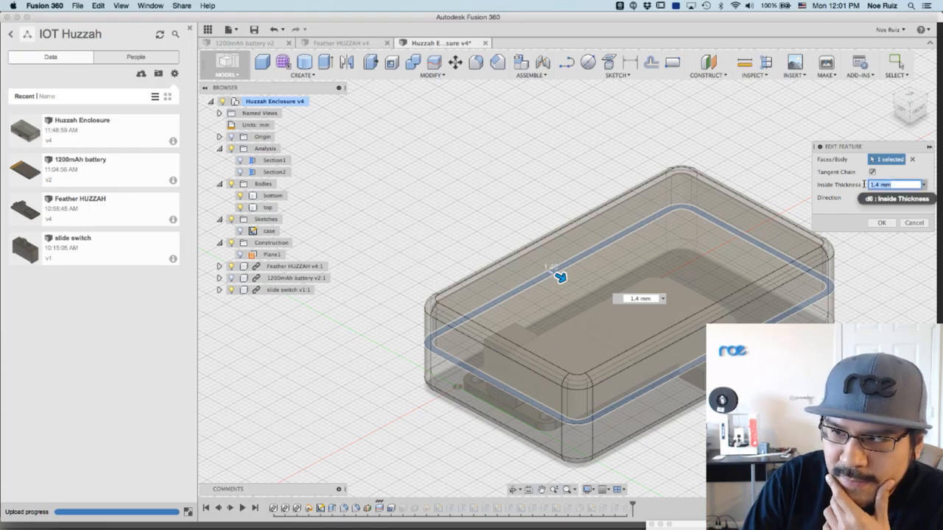
click(914, 223)
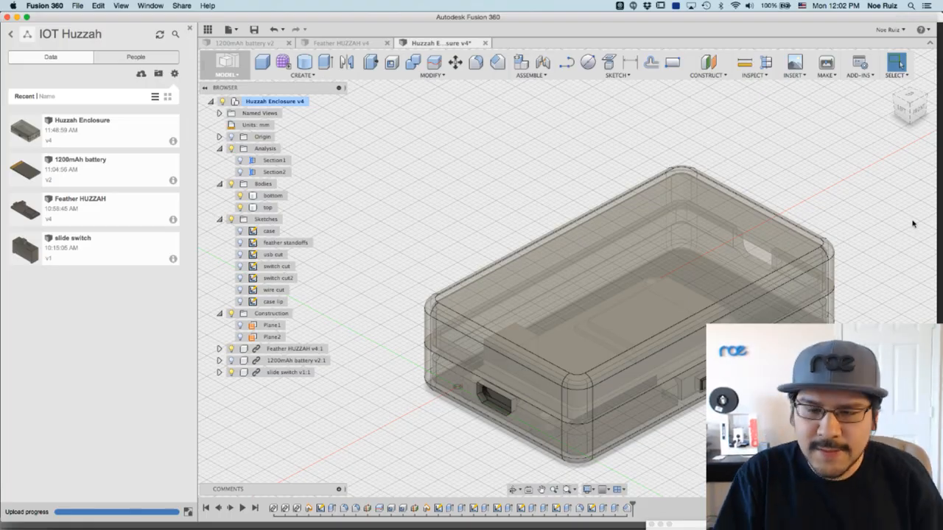
- Switch to Wirecast and select the local desktop shot for the live stream
key(super+Tab)
key(super+Tab)
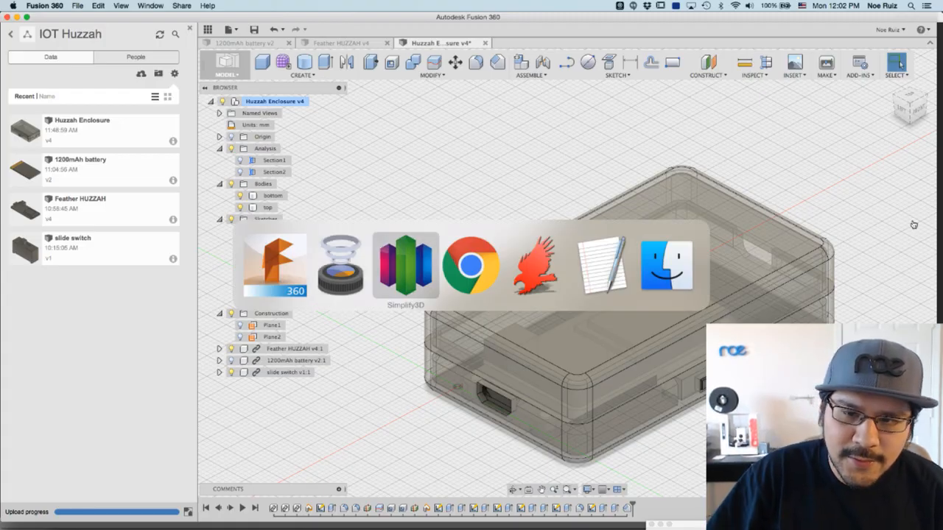
key(super+shift+Tab)
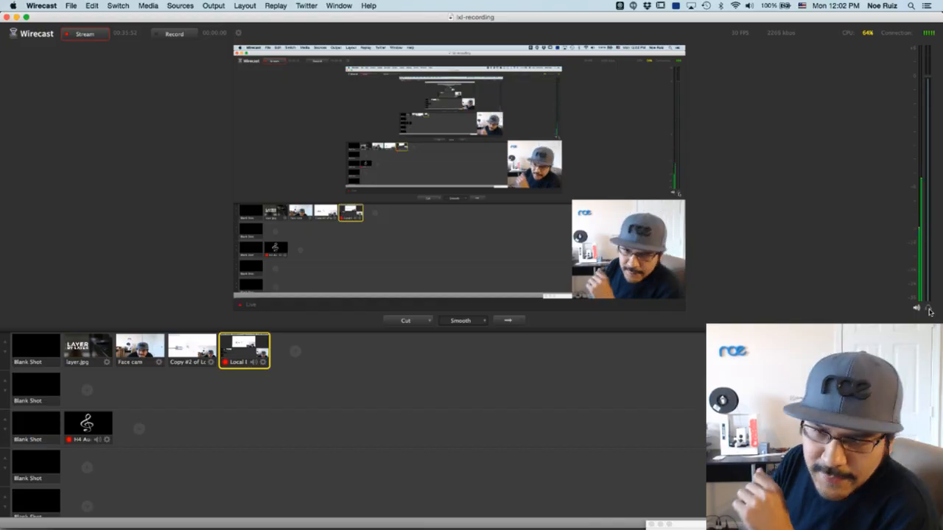
key(super+Tab)
click(193, 354)
click(251, 345)
- Switch to Chrome and open the OctoPrint page of the Printrbot Play to check the running print
key(super+Tab)
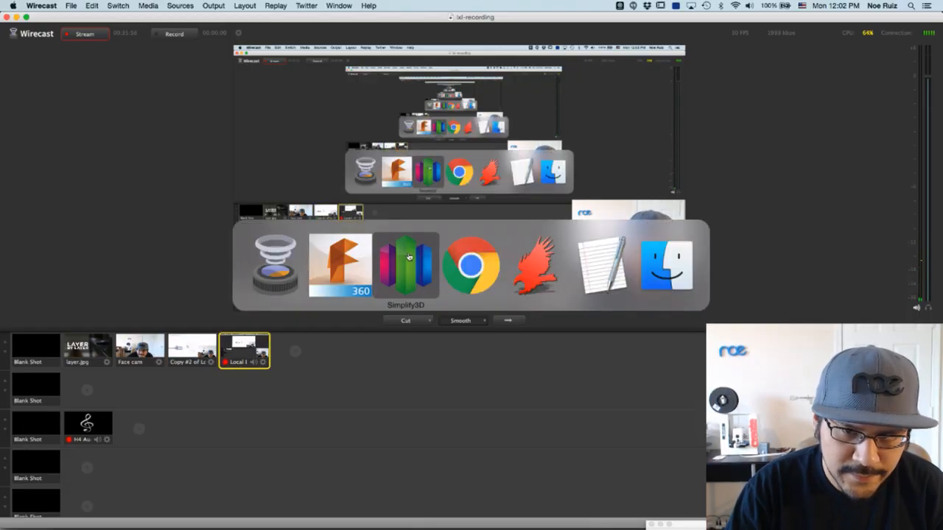
key(super+Tab)
key(super+Tab)
scroll(471, 118, up, 5)
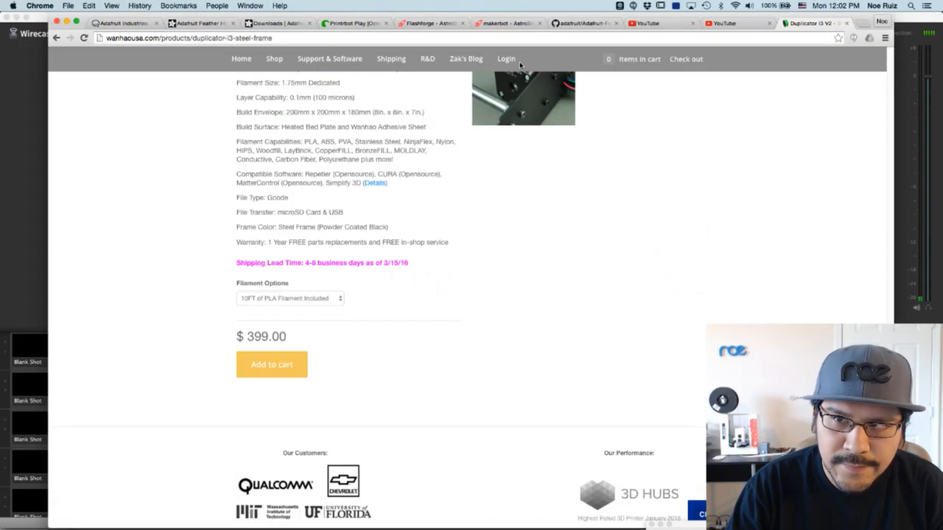
click(355, 23)
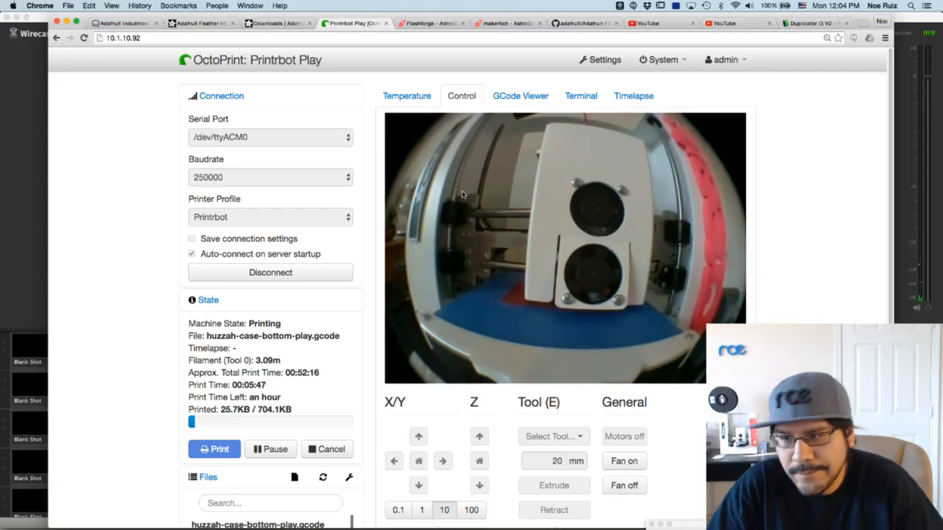
- In Fusion 360, open the case's edge fillet from the design history to examine its radius, cancel, and rotate the view to another corner
key(super+Tab)
click(334, 217)
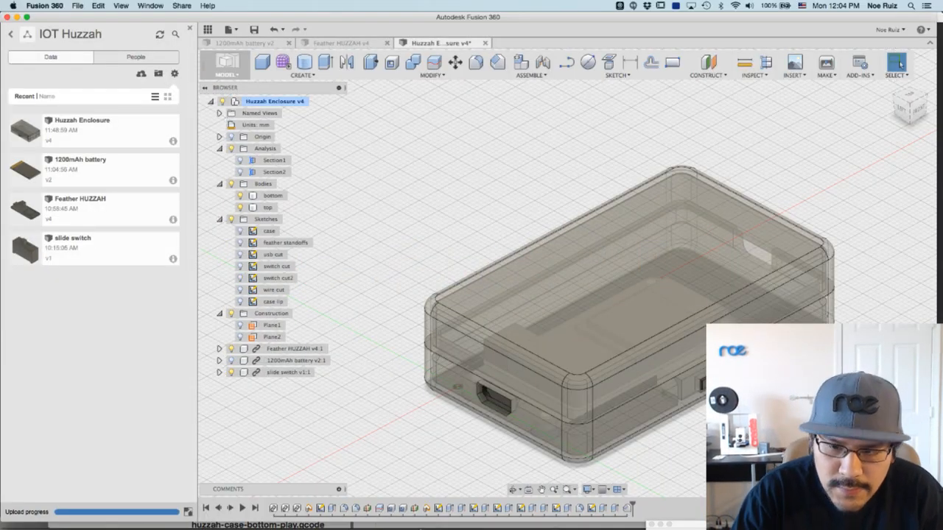
click(569, 510)
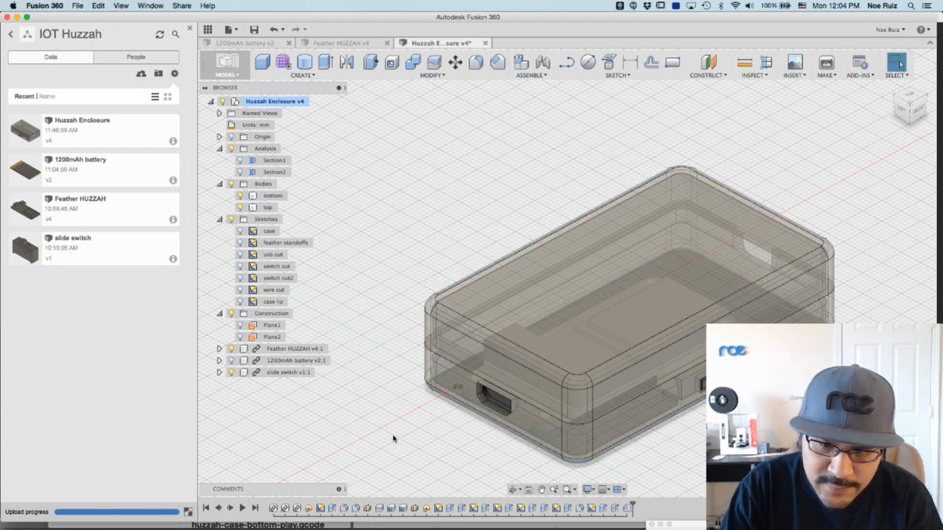
double_click(356, 508)
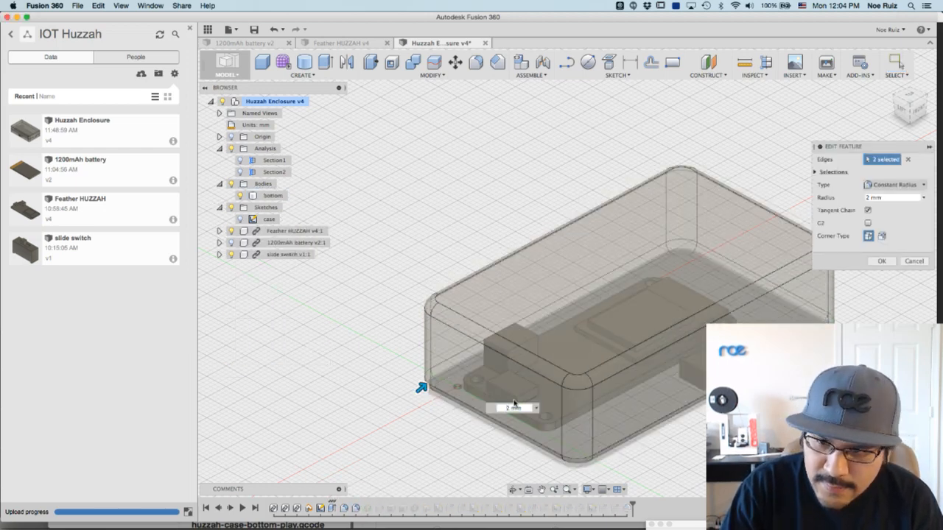
click(911, 262)
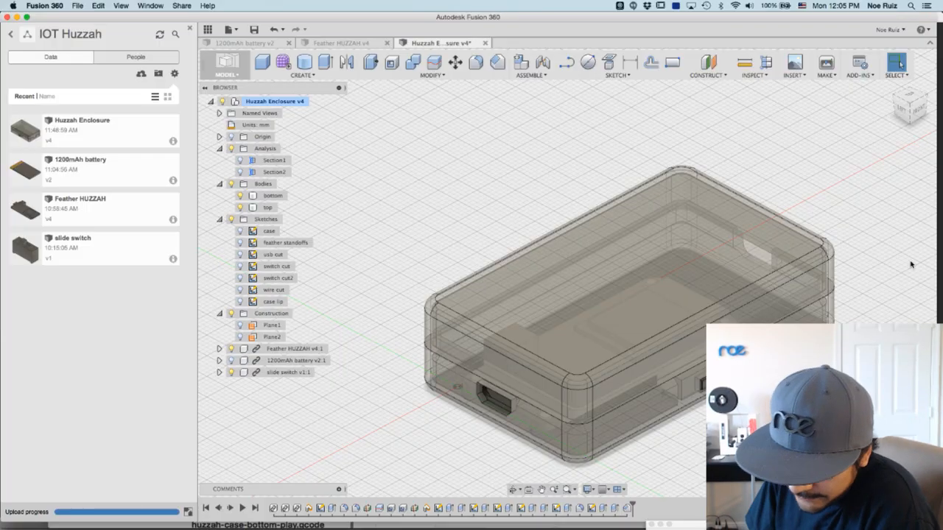
click(894, 92)
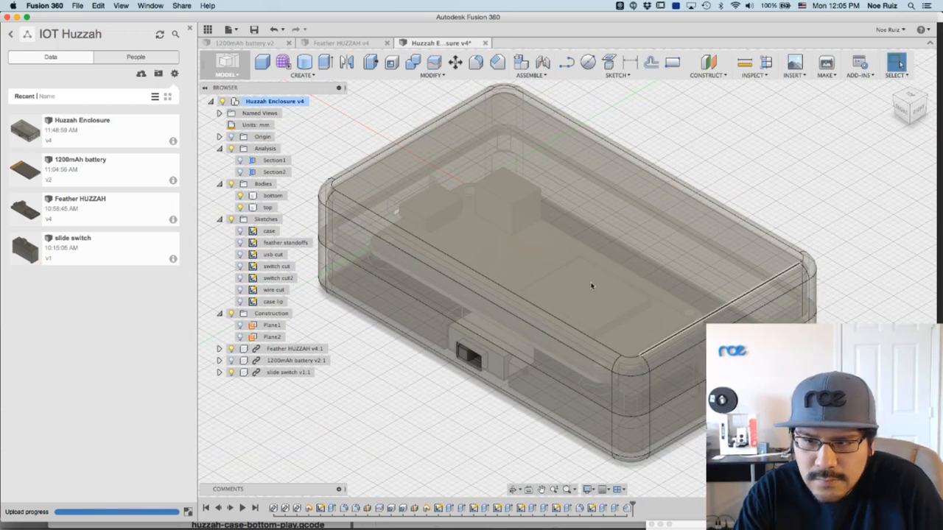
- Switch to Chrome and review the product page of the Adafruit Feather HUZZAH with ESP8266 WiFi, including its photos
key(super+Tab)
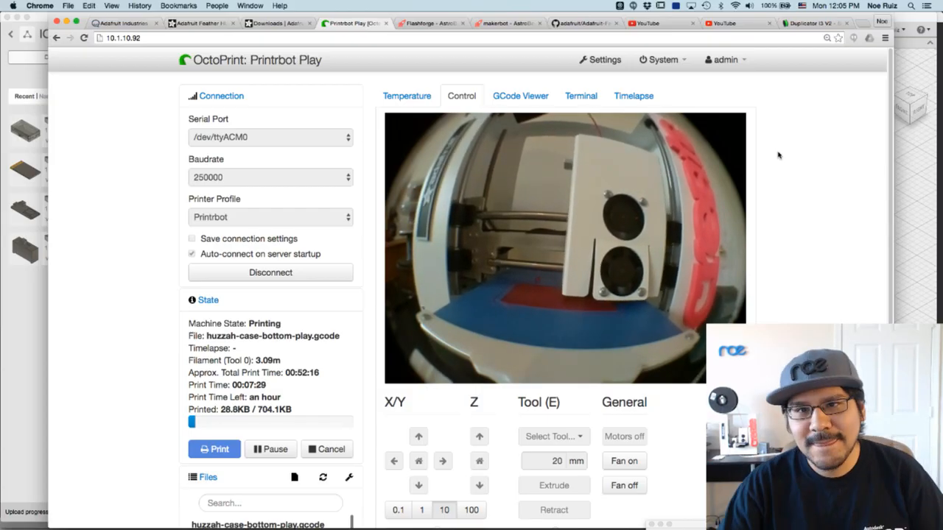
click(199, 23)
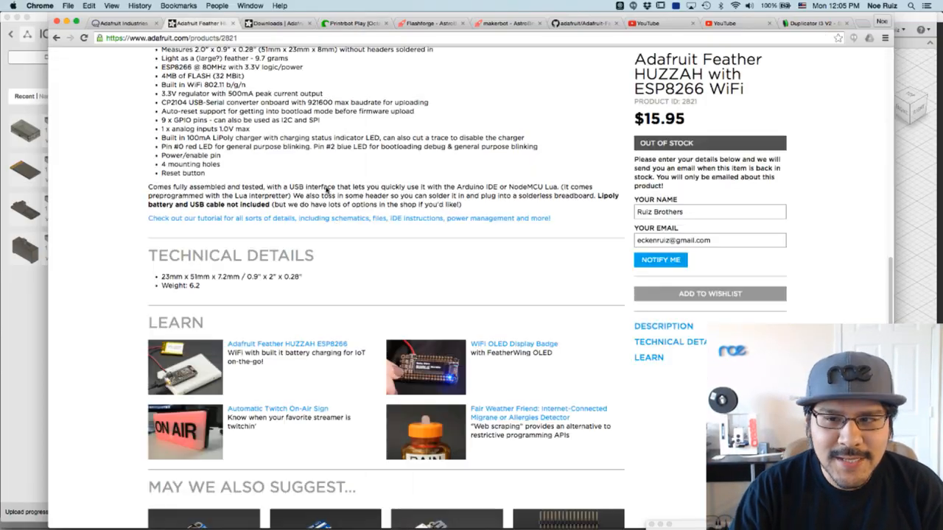
scroll(697, 303, up, 15)
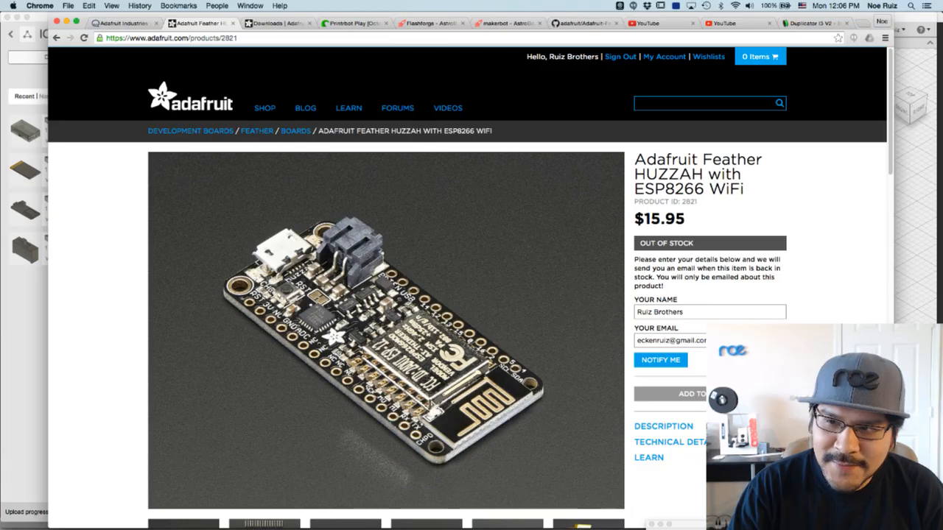
scroll(386, 332, down, 2)
scroll(386, 294, down, 10)
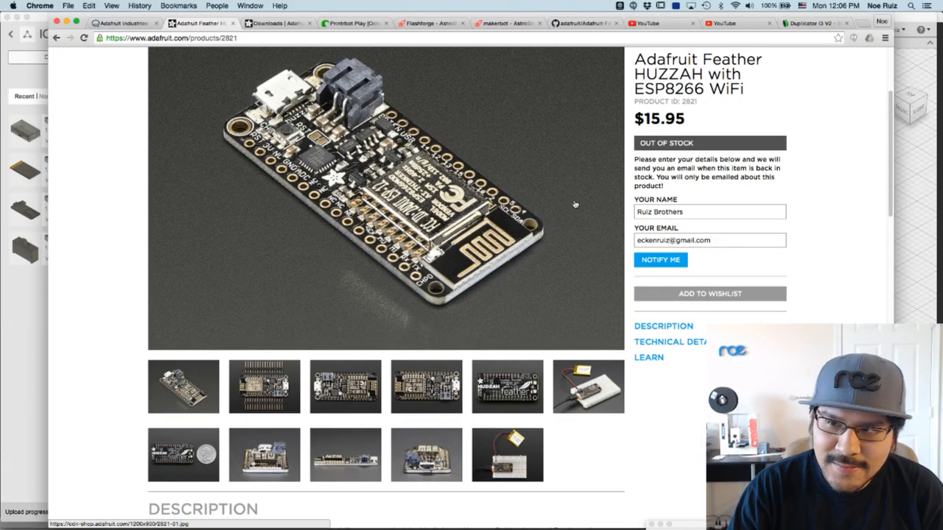
scroll(386, 294, up, 6)
scroll(386, 295, up, 9)
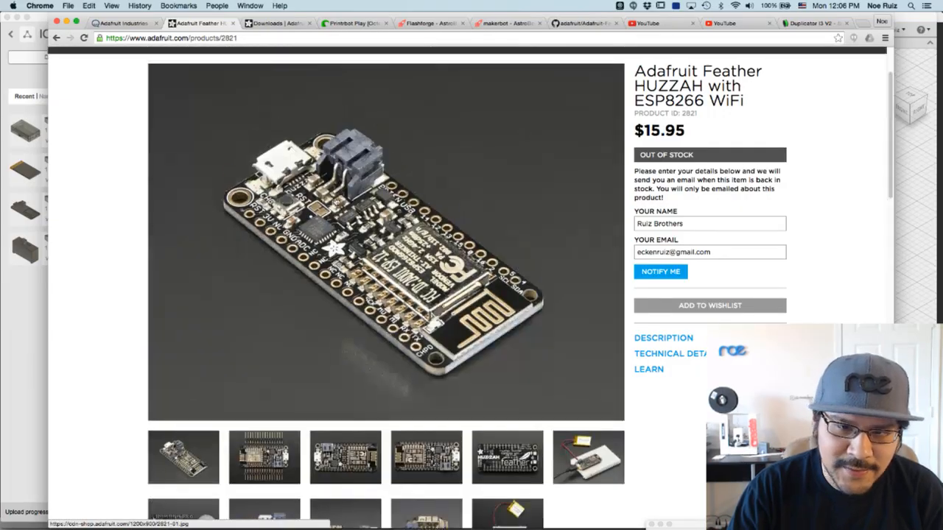
- Show the Feather HUZZAH Downloads guide page and its GitHub PCB repository, and return to the OctoPrint page
click(277, 23)
scroll(389, 53, up, 8)
scroll(389, 53, up, 3)
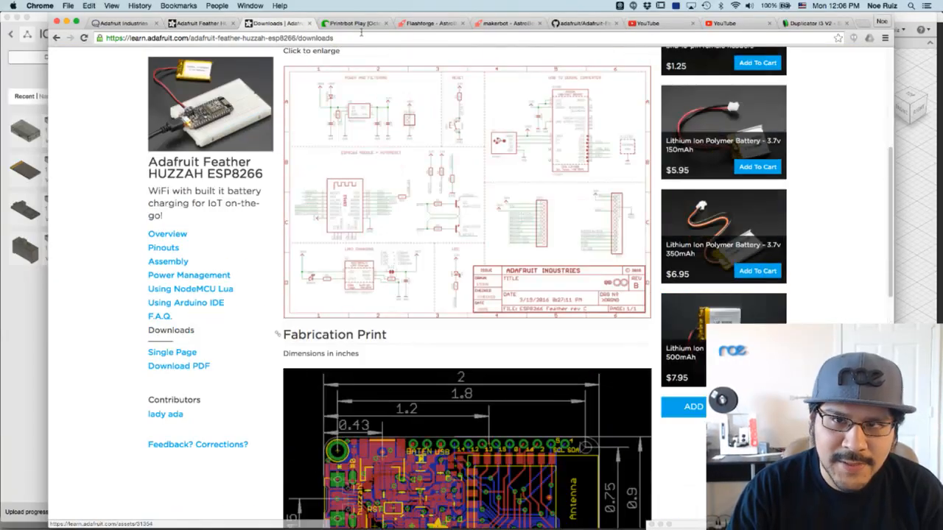
click(586, 24)
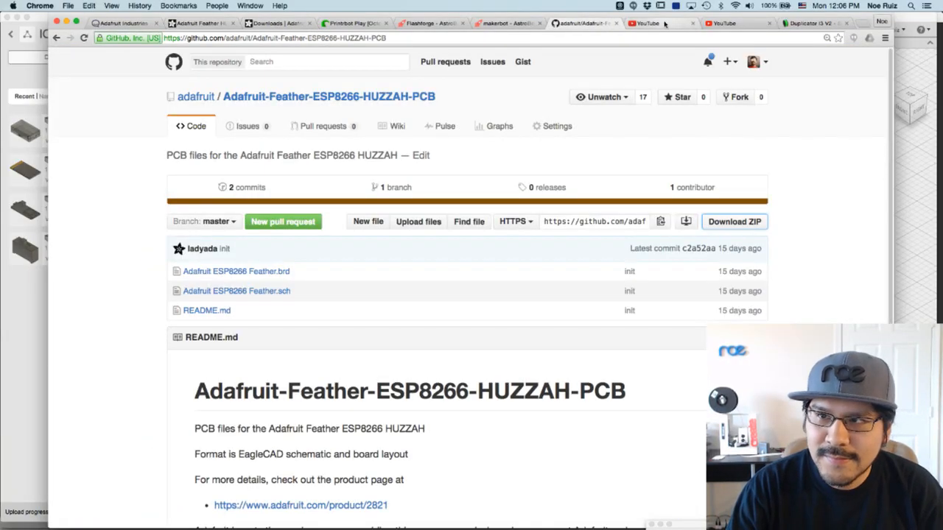
click(327, 23)
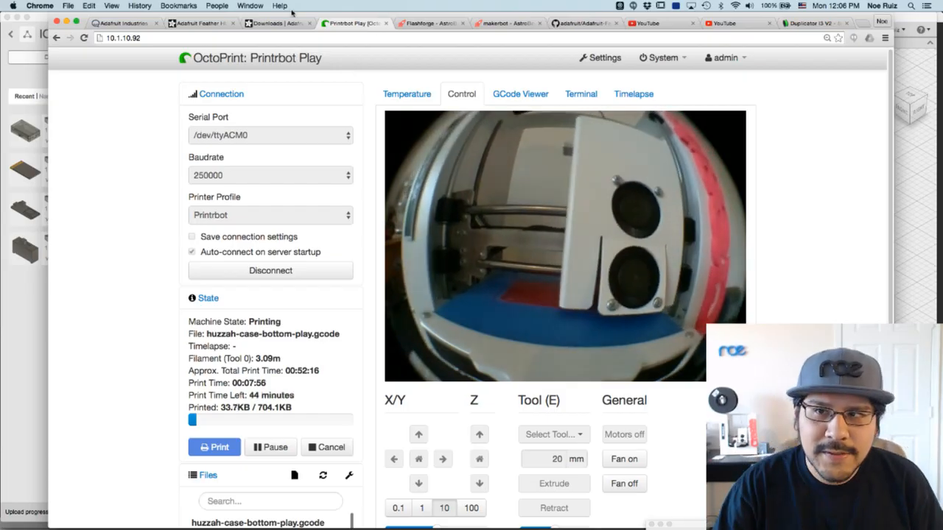
- Open the YouTube live event page, and switch to Wirecast to put the layer.jpg title shot on the stream
click(663, 26)
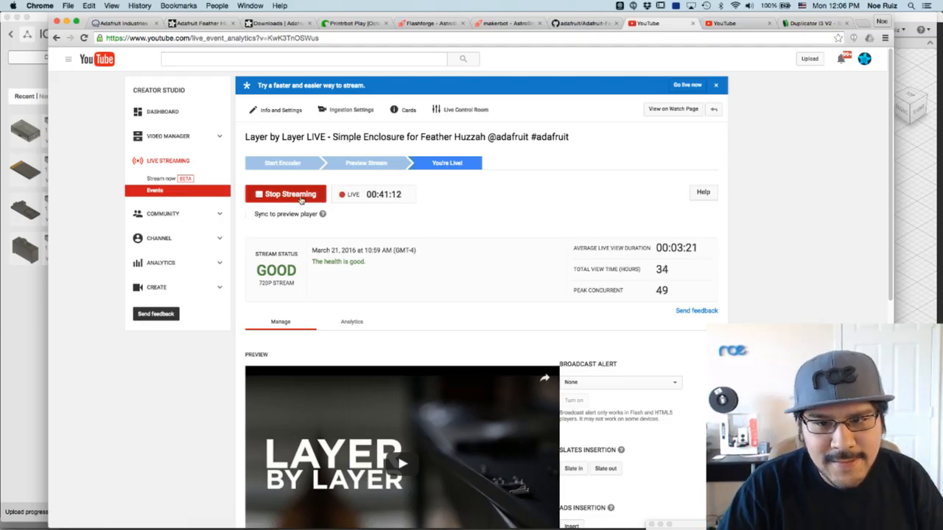
key(super+Tab)
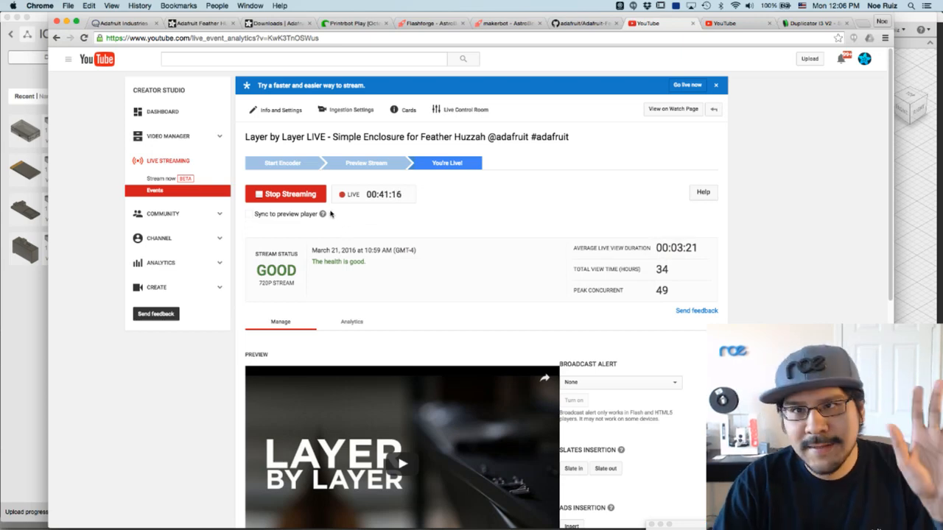
key(super+Tab)
key(super+Tab)
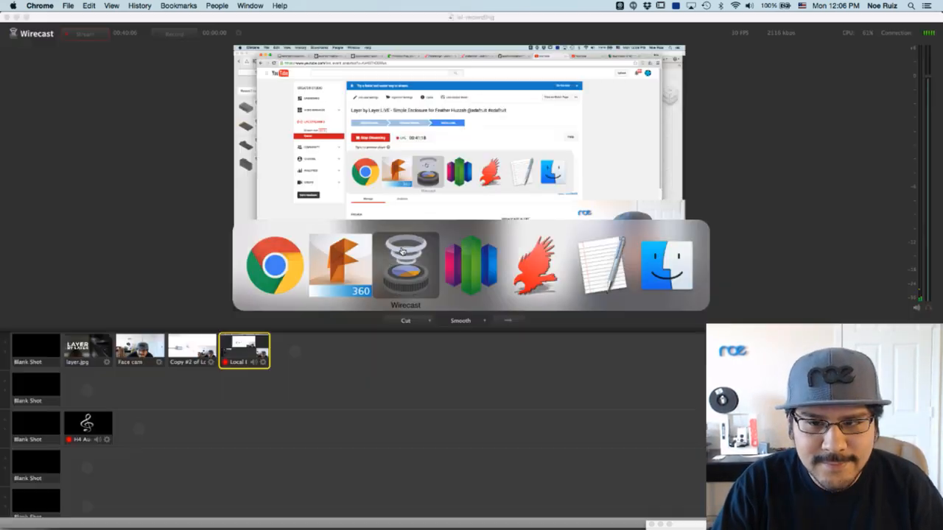
click(86, 358)
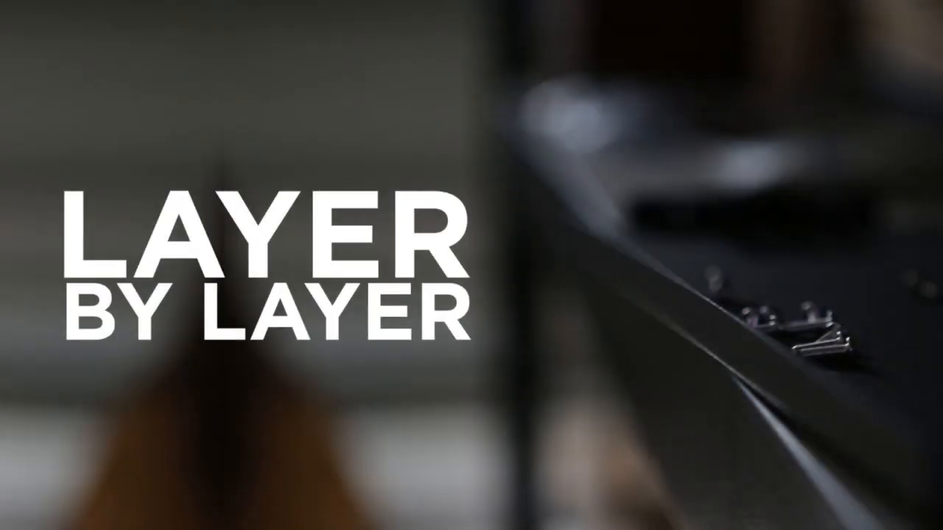